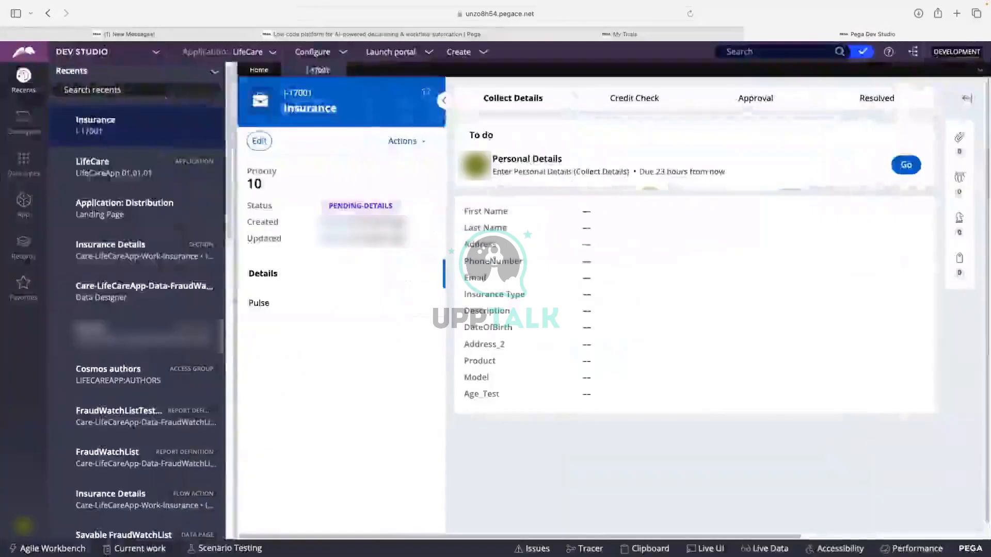
Close the open insurance case and open the InsurancecaseReport report definition from the Insurance class
{"action": "left_click", "coordinate": [24, 203]}
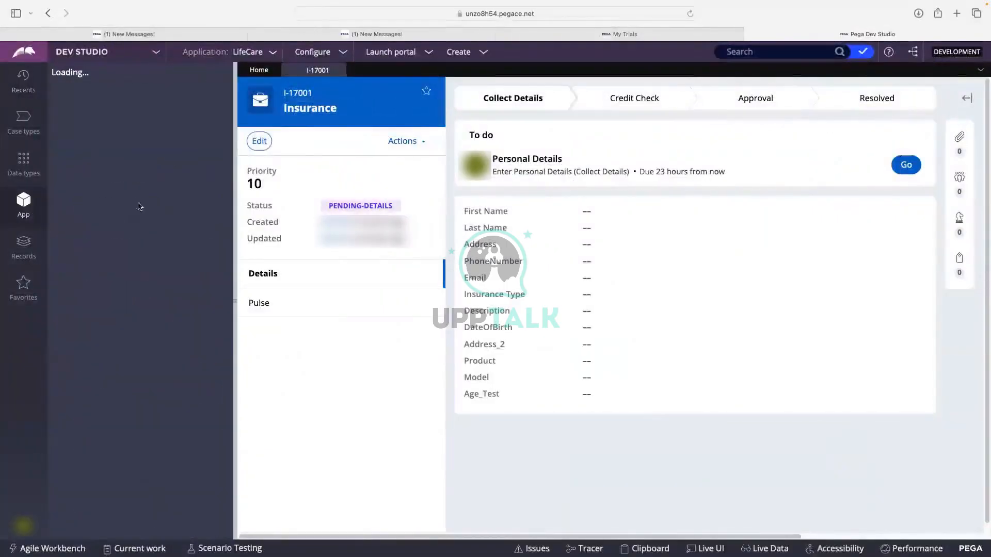
{"action": "left_click", "coordinate": [335, 71]}
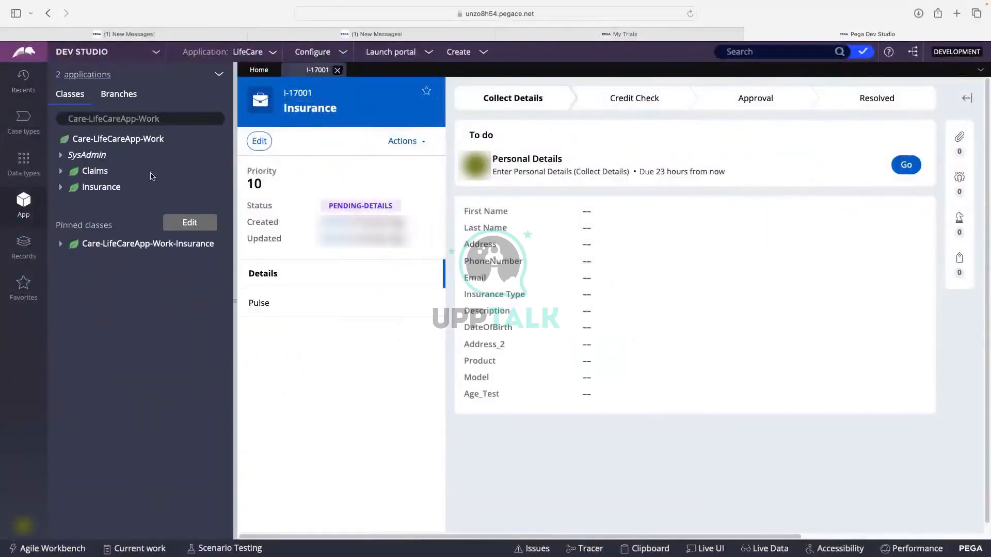
{"action": "left_click", "coordinate": [60, 187]}
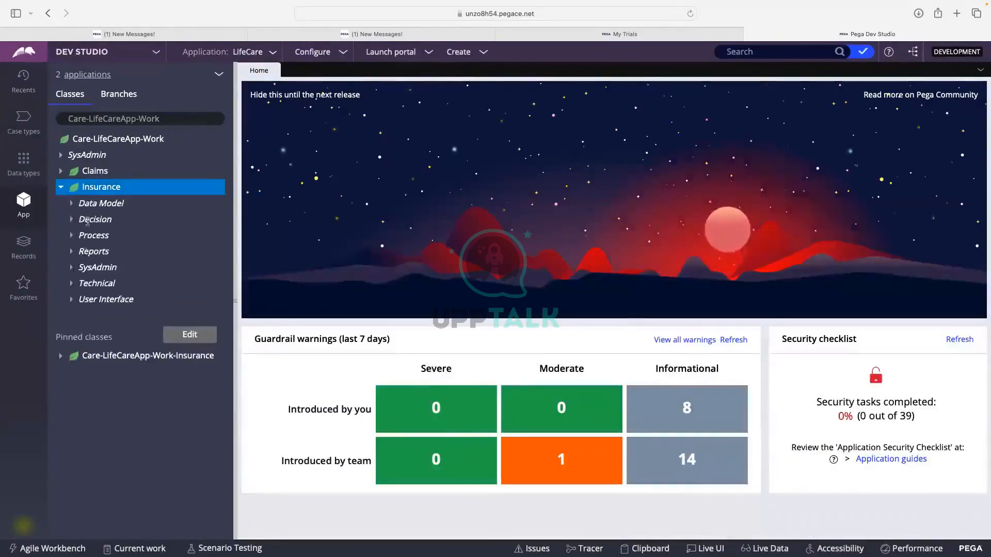
{"action": "left_click", "coordinate": [72, 252]}
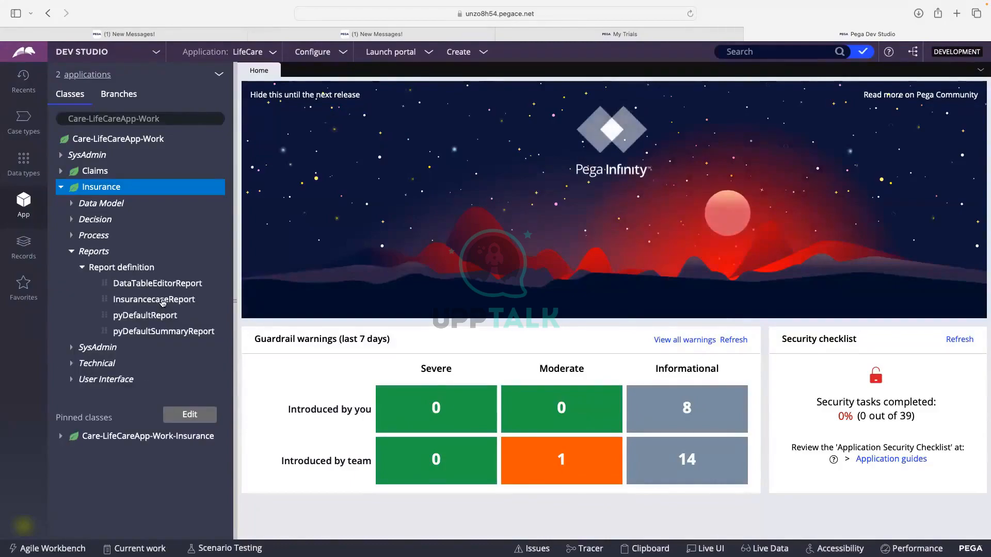
{"action": "left_click", "coordinate": [162, 302]}
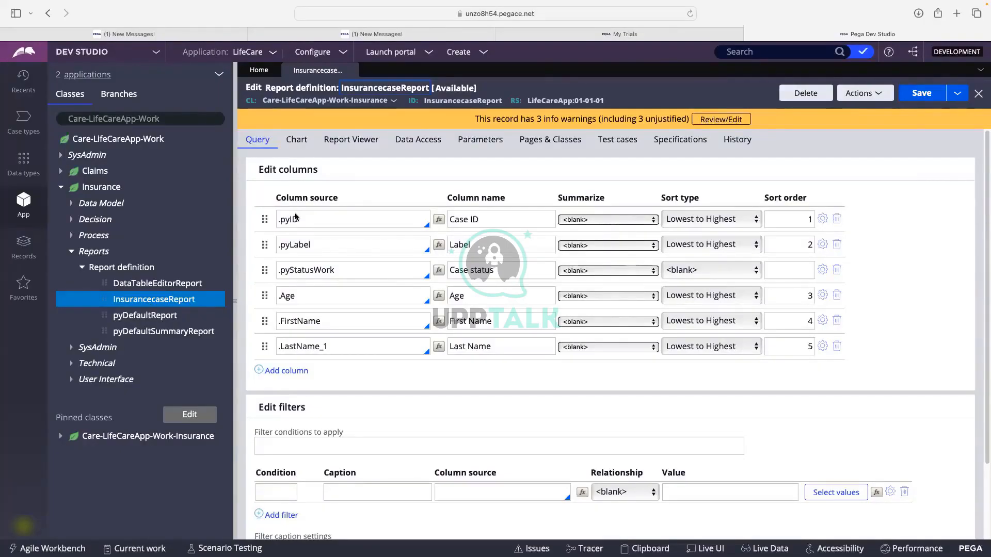
{"action": "left_click", "coordinate": [320, 219]}
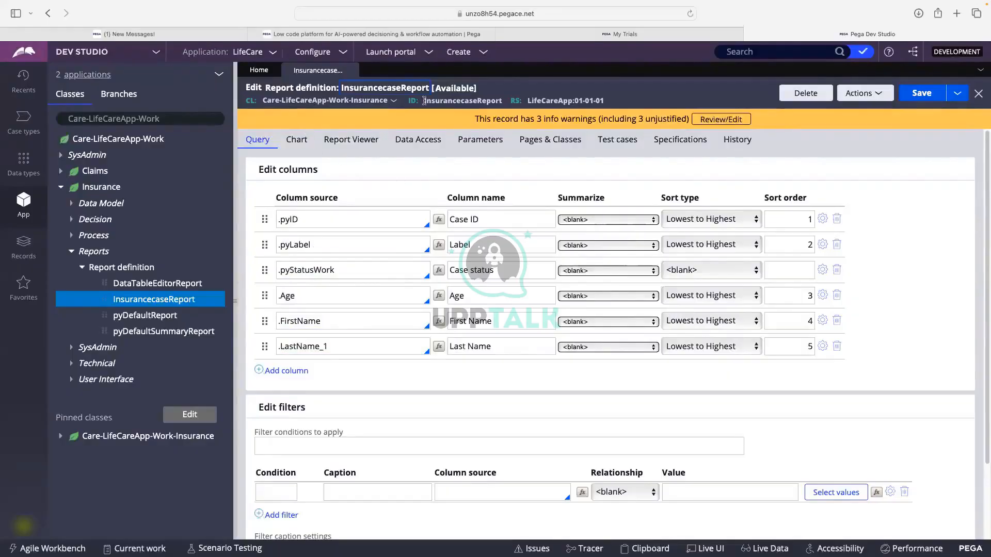
Run InsurancecaseReport with its existing columns and close the report output
{"action": "left_click", "coordinate": [869, 96]}
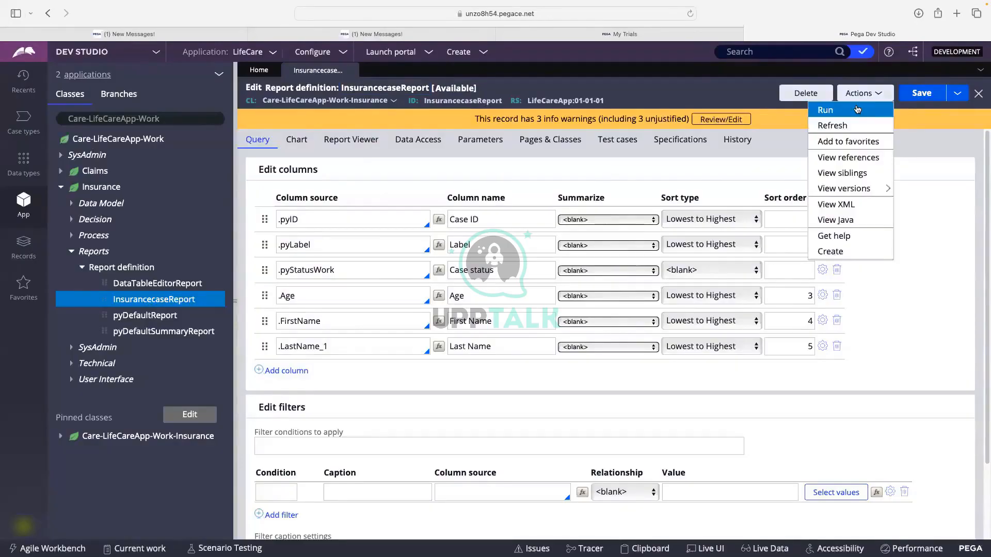
{"action": "left_click", "coordinate": [857, 109]}
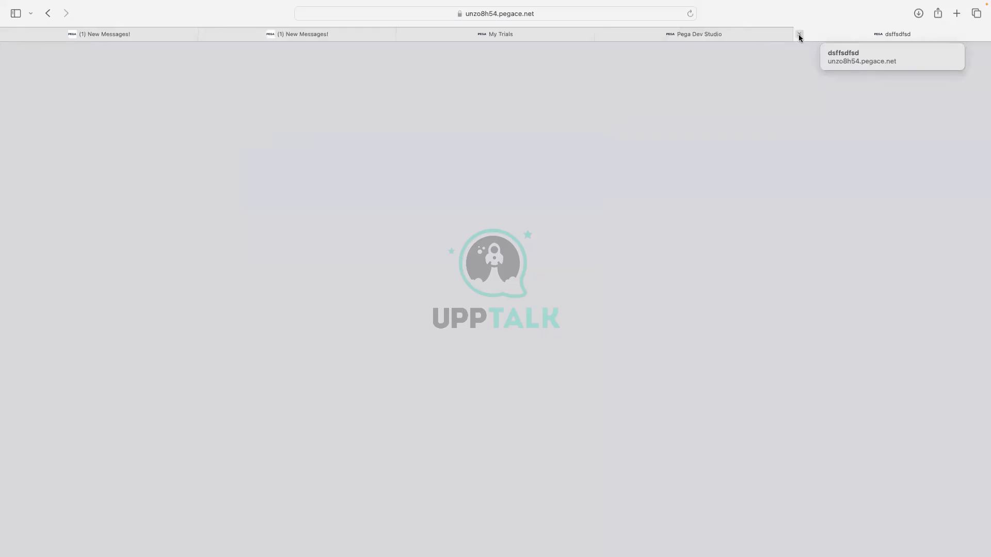
{"action": "left_click", "coordinate": [798, 34]}
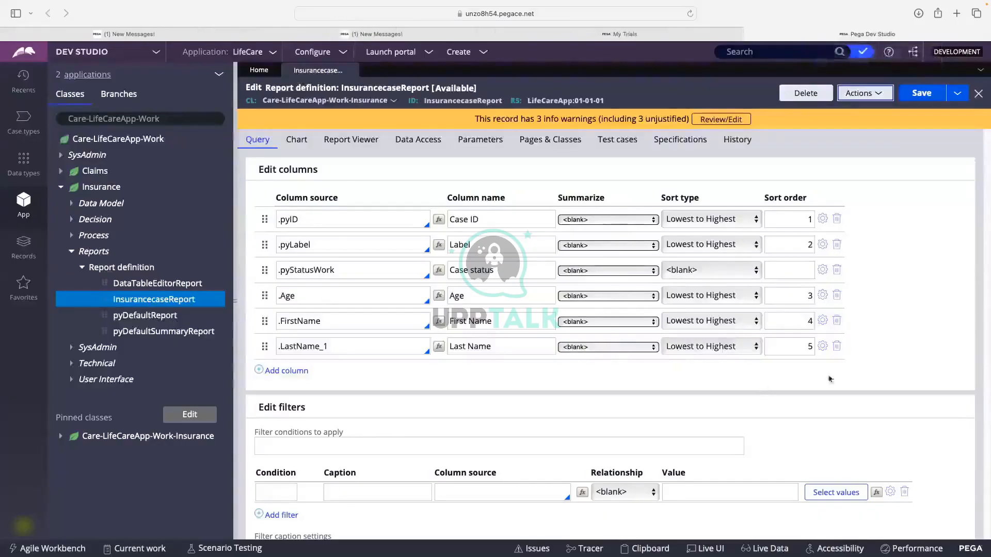
Delete the Last Name column from the report's query and save the report definition
{"action": "scroll", "coordinate": [837, 354], "scroll_direction": "down", "scroll_amount": 1}
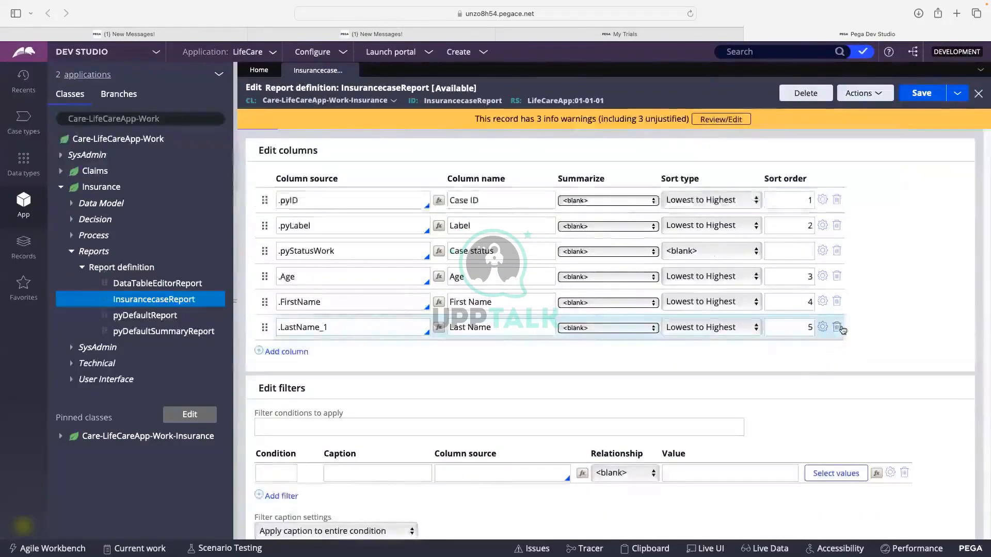
{"action": "left_click", "coordinate": [837, 328]}
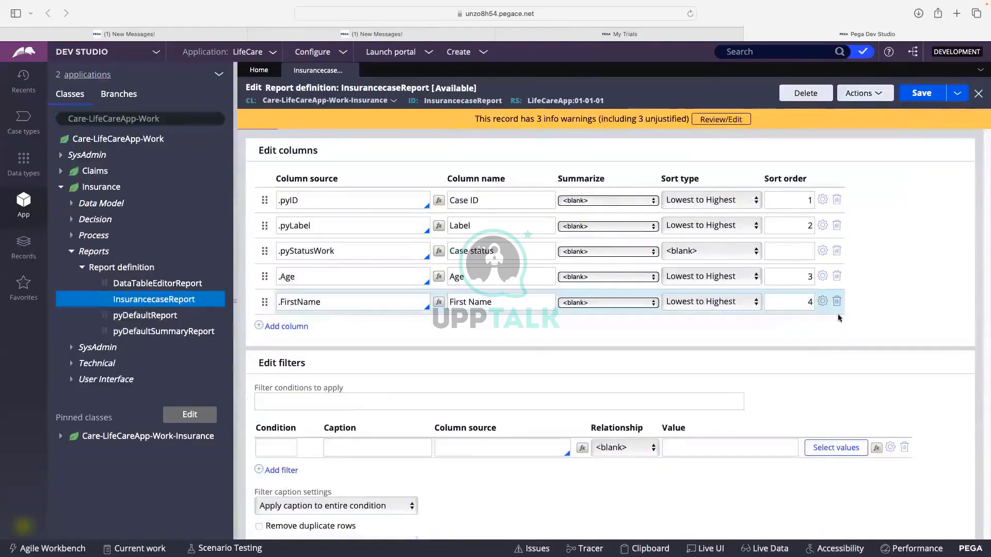
{"action": "left_click", "coordinate": [922, 95]}
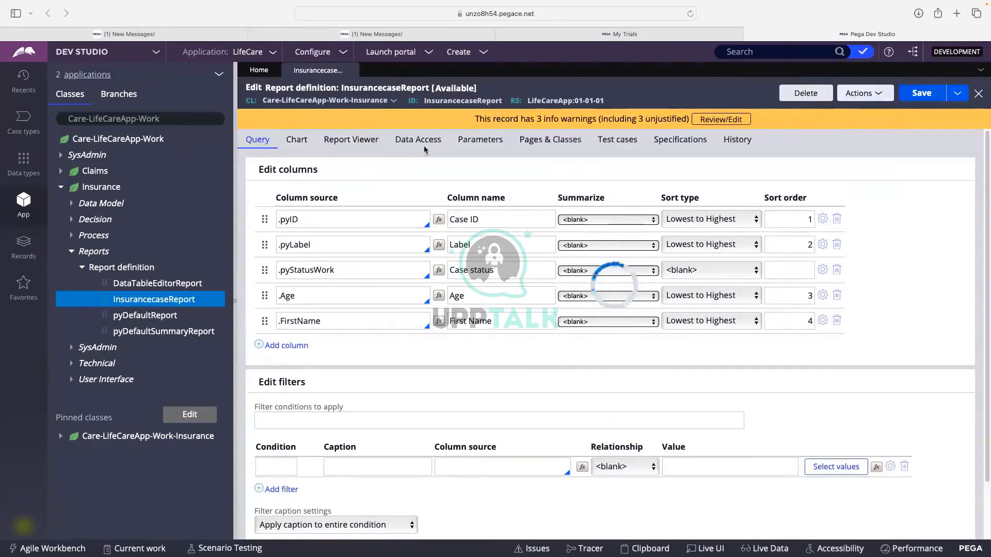
Check the report's data access settings and run the report without the Last Name column, closing its output
{"action": "left_click", "coordinate": [429, 143]}
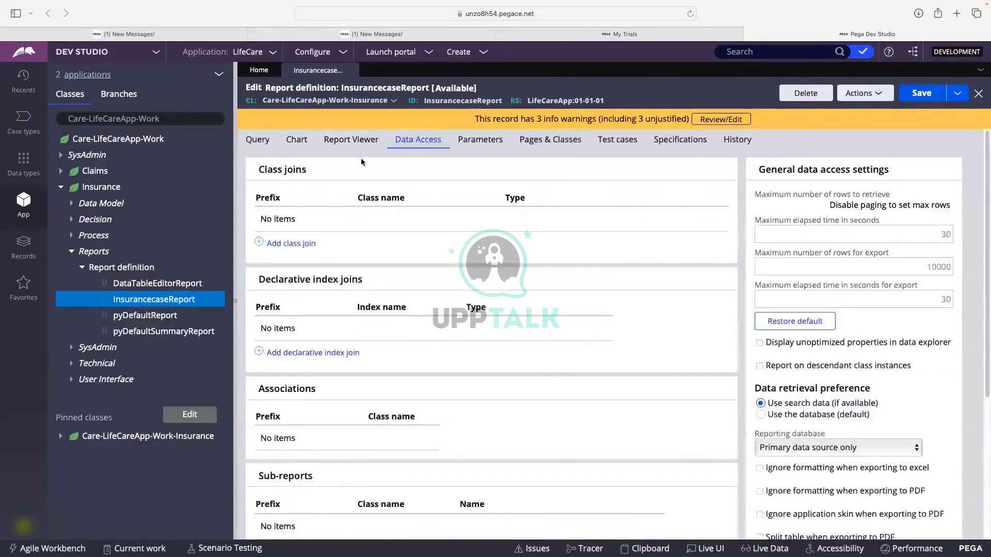
{"action": "left_click", "coordinate": [260, 141]}
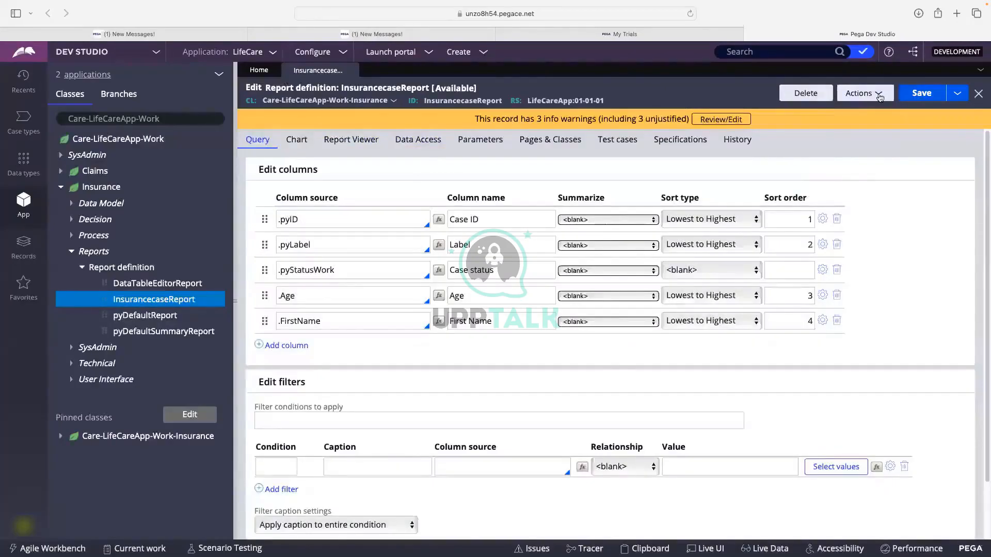
{"action": "left_click", "coordinate": [860, 93]}
{"action": "left_click", "coordinate": [855, 108]}
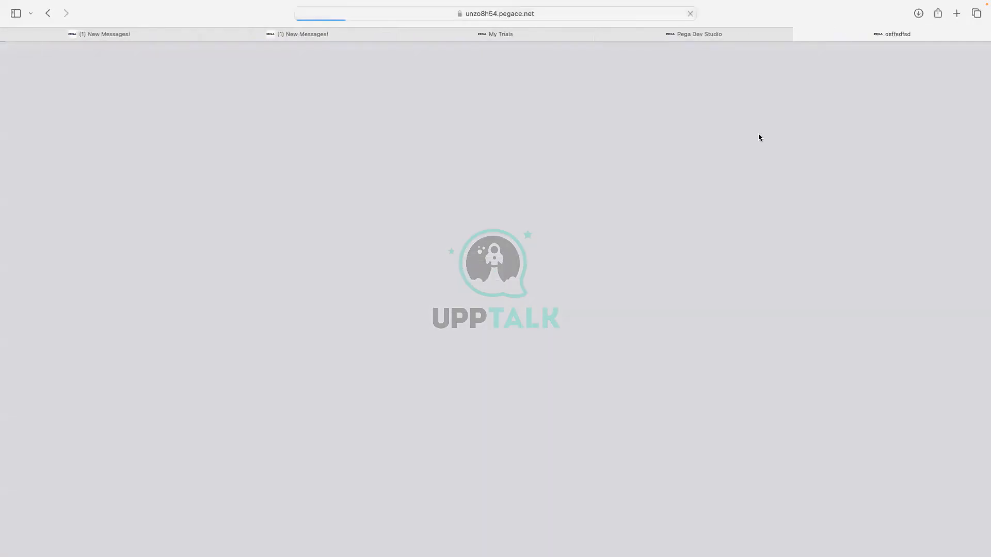
{"action": "left_click", "coordinate": [799, 34]}
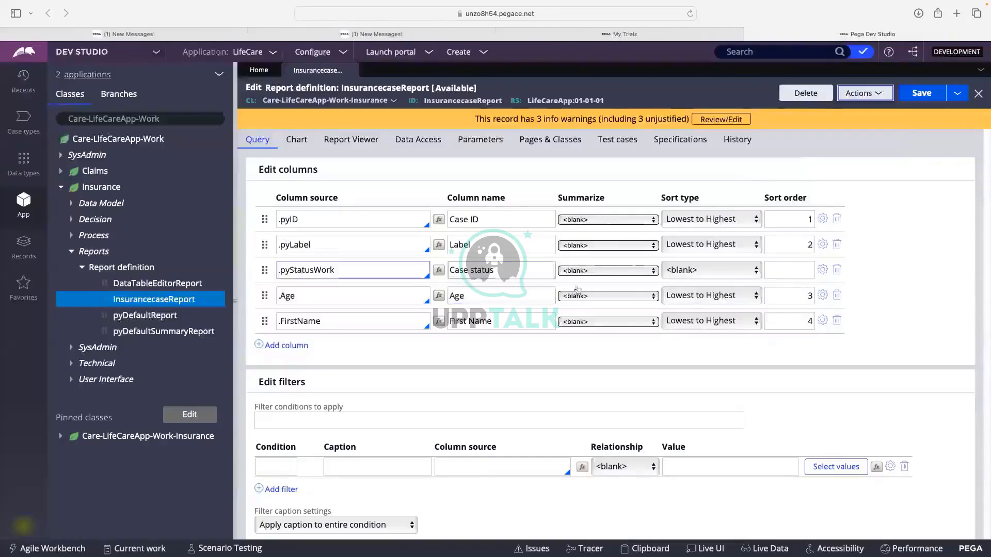
Delete the Age column from the report's query and save the report definition
{"action": "scroll", "coordinate": [820, 294], "scroll_direction": "down", "scroll_amount": 1}
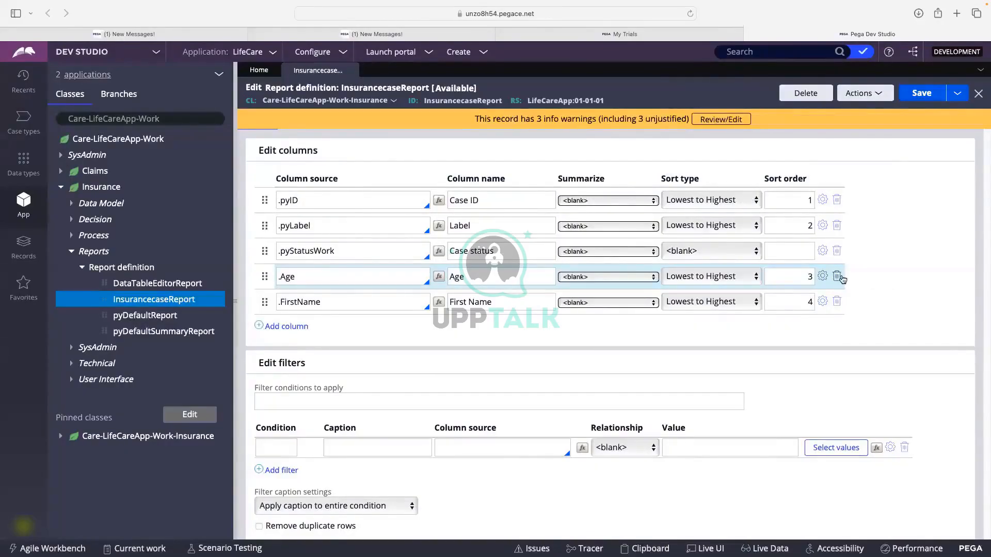
{"action": "left_click", "coordinate": [837, 277]}
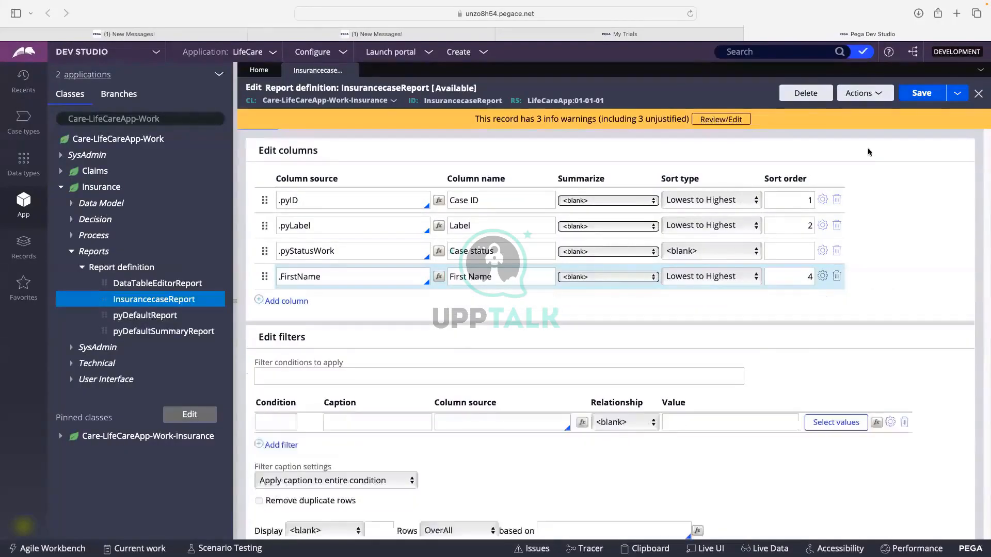
{"action": "left_click", "coordinate": [919, 93]}
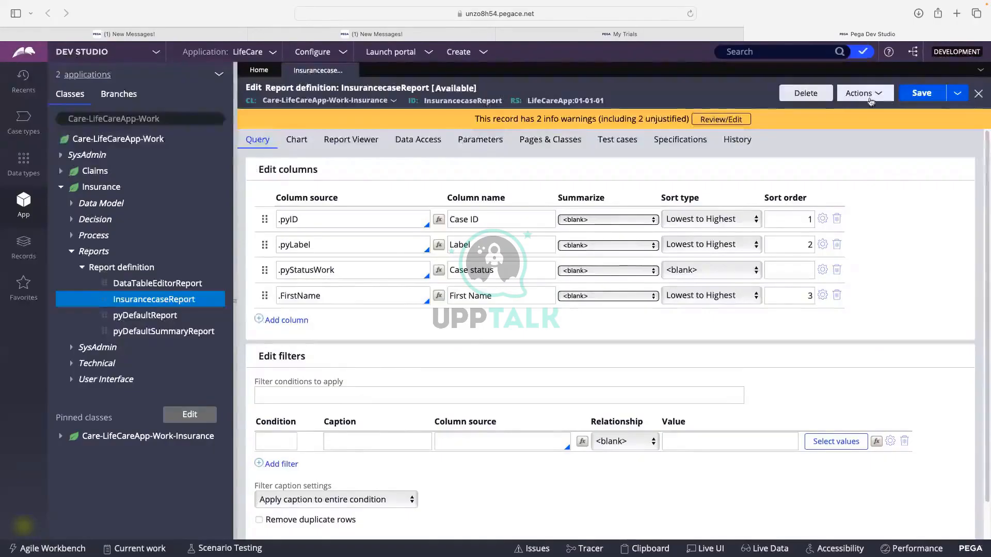
{"action": "left_click", "coordinate": [921, 94]}
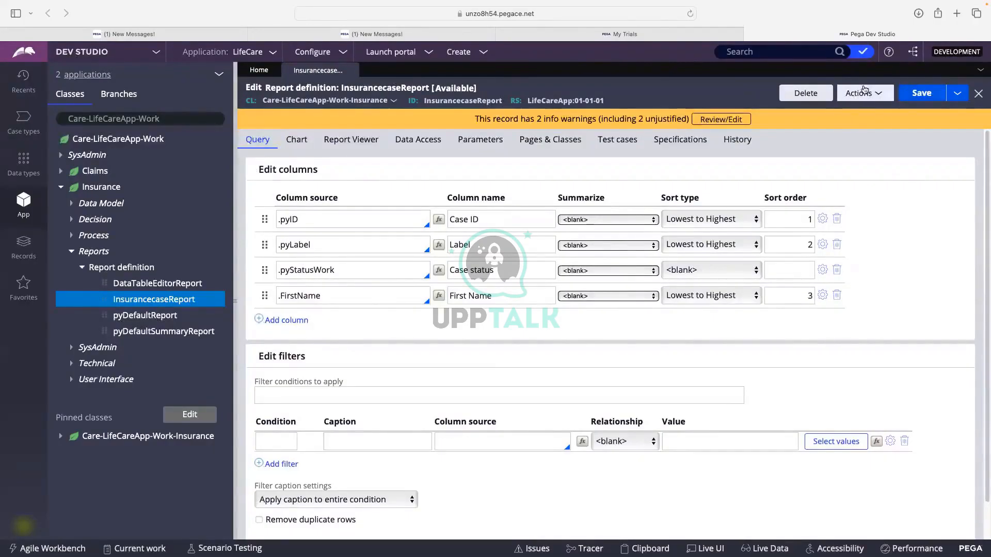
Run the report and examine the listed insurance cases with their IDs, labels, statuses and first names
{"action": "left_click", "coordinate": [863, 93]}
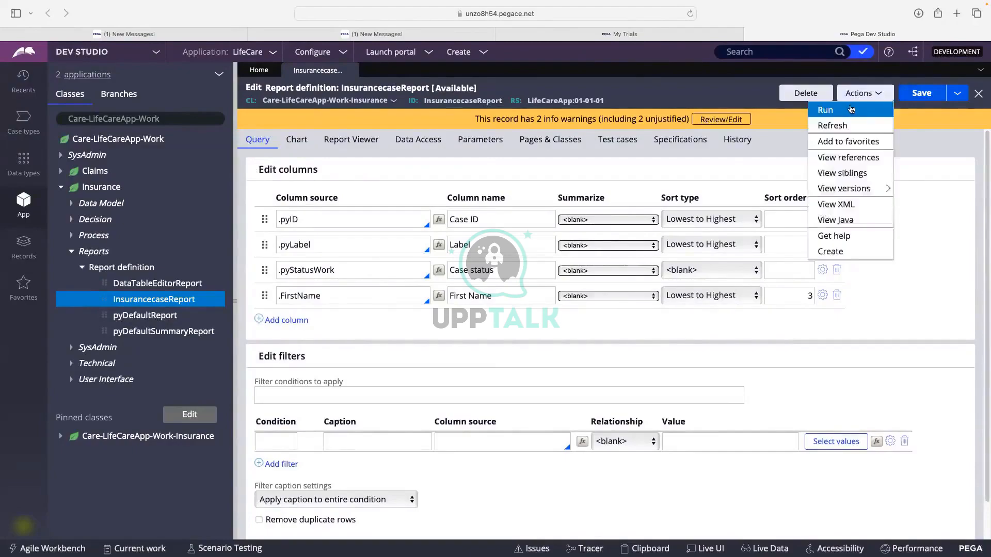
{"action": "left_click", "coordinate": [851, 109]}
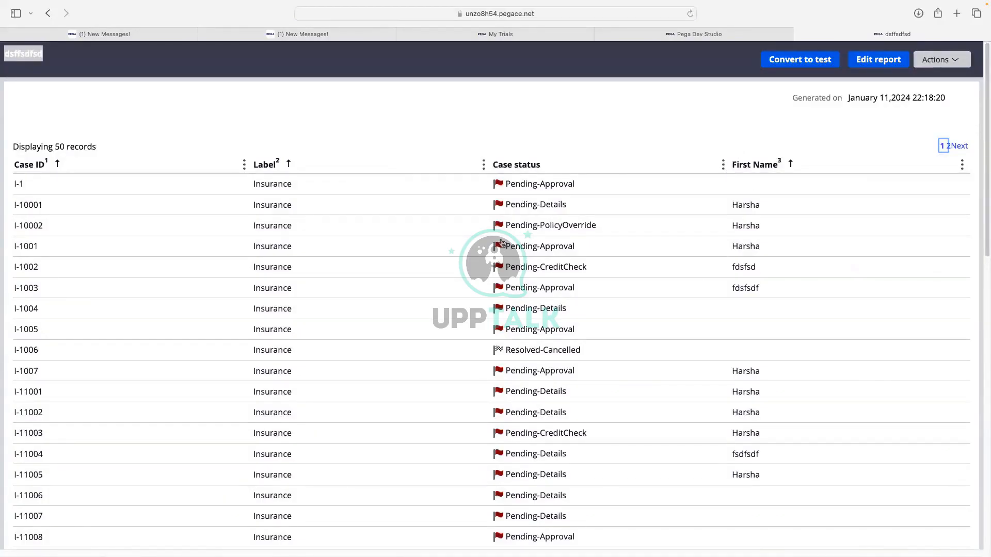
{"action": "scroll", "coordinate": [113, 181], "scroll_direction": "down", "scroll_amount": 10}
{"action": "scroll", "coordinate": [110, 181], "scroll_direction": "up", "scroll_amount": 10}
{"action": "scroll", "coordinate": [206, 232], "scroll_direction": "down", "scroll_amount": 1}
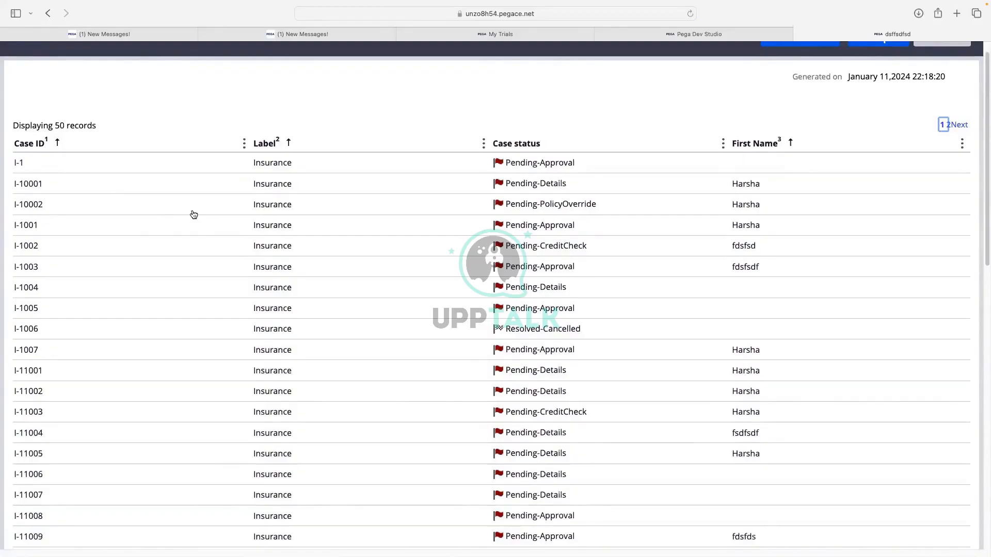
{"action": "scroll", "coordinate": [192, 215], "scroll_direction": "down", "scroll_amount": 5}
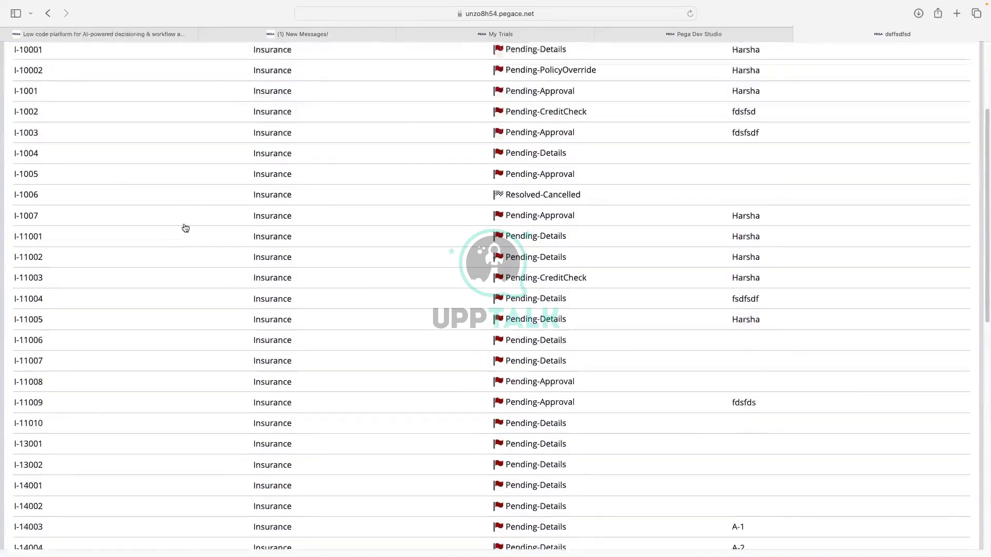
{"action": "scroll", "coordinate": [169, 210], "scroll_direction": "up", "scroll_amount": 6}
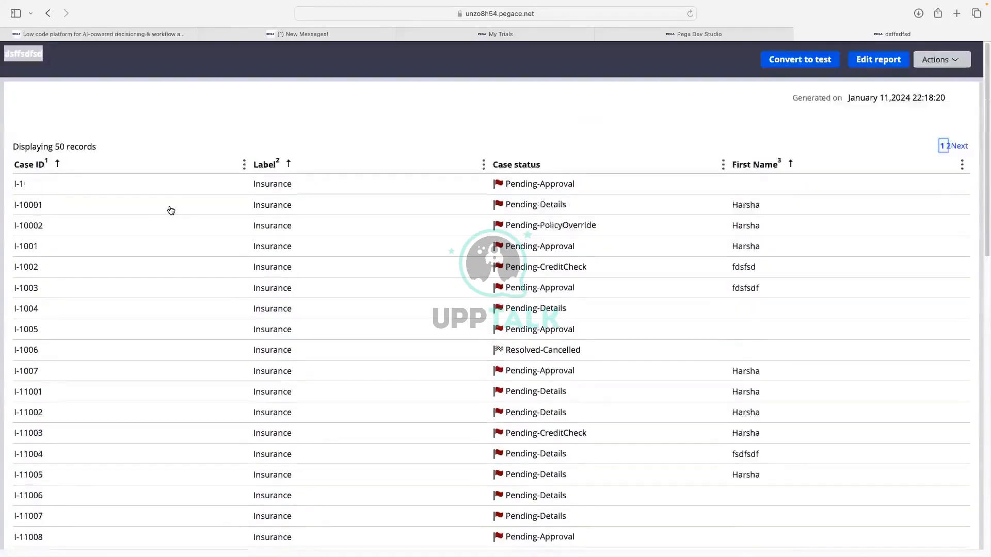
{"action": "scroll", "coordinate": [171, 210], "scroll_direction": "down", "scroll_amount": 3}
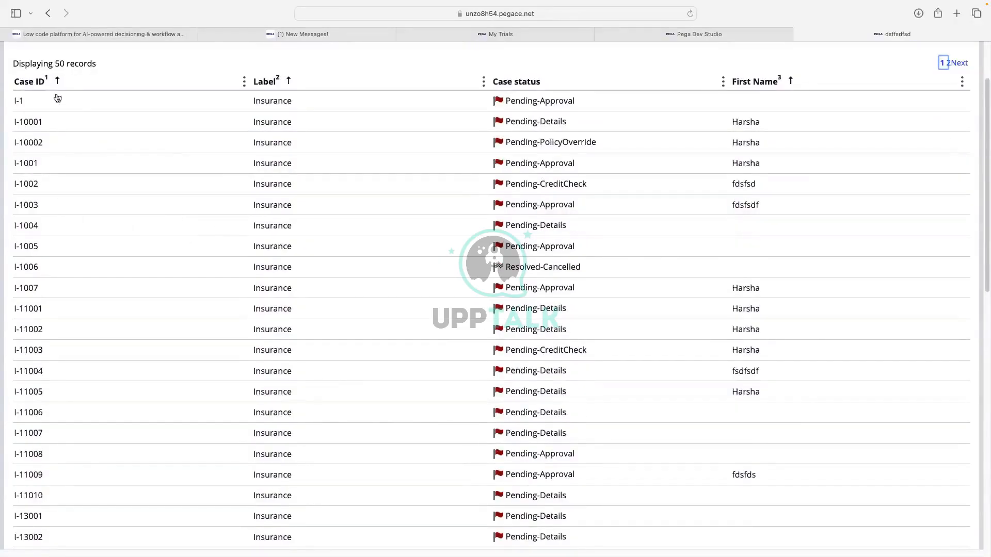
{"action": "scroll", "coordinate": [64, 190], "scroll_direction": "down", "scroll_amount": 10}
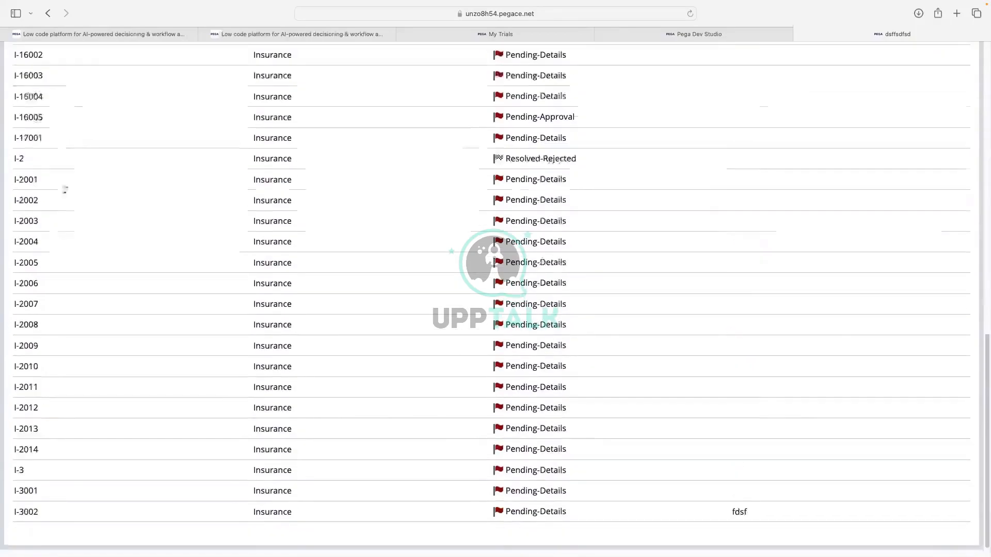
{"action": "scroll", "coordinate": [62, 226], "scroll_direction": "up", "scroll_amount": 5}
{"action": "scroll", "coordinate": [142, 234], "scroll_direction": "up", "scroll_amount": 10}
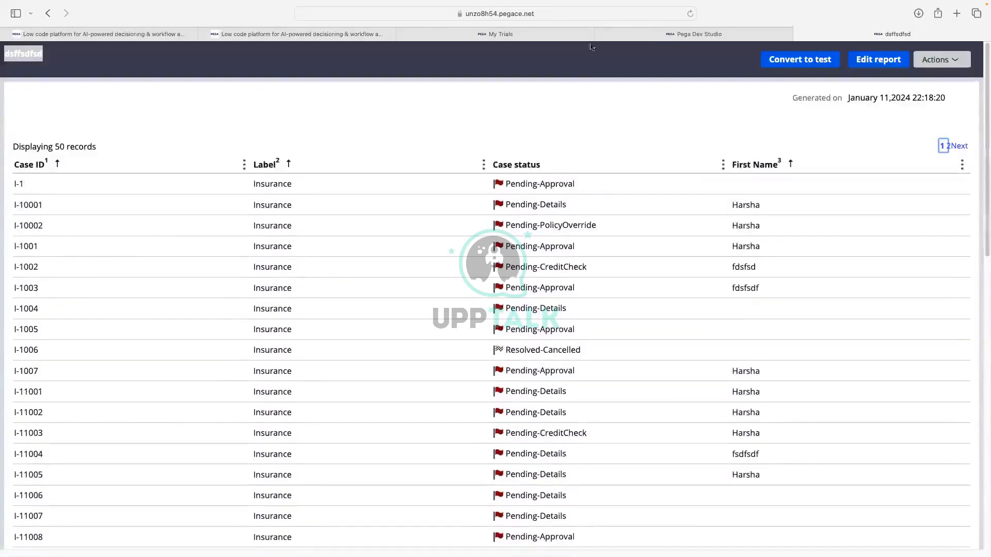
Return to the InsurancecaseReport definition and check the requirements for defining a chart
{"action": "left_click", "coordinate": [664, 36]}
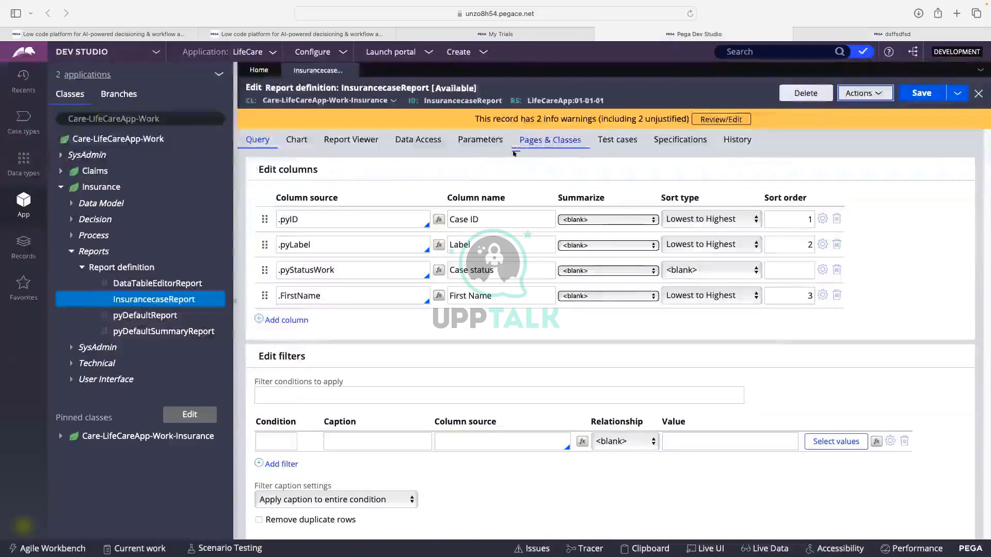
{"action": "left_click", "coordinate": [302, 146]}
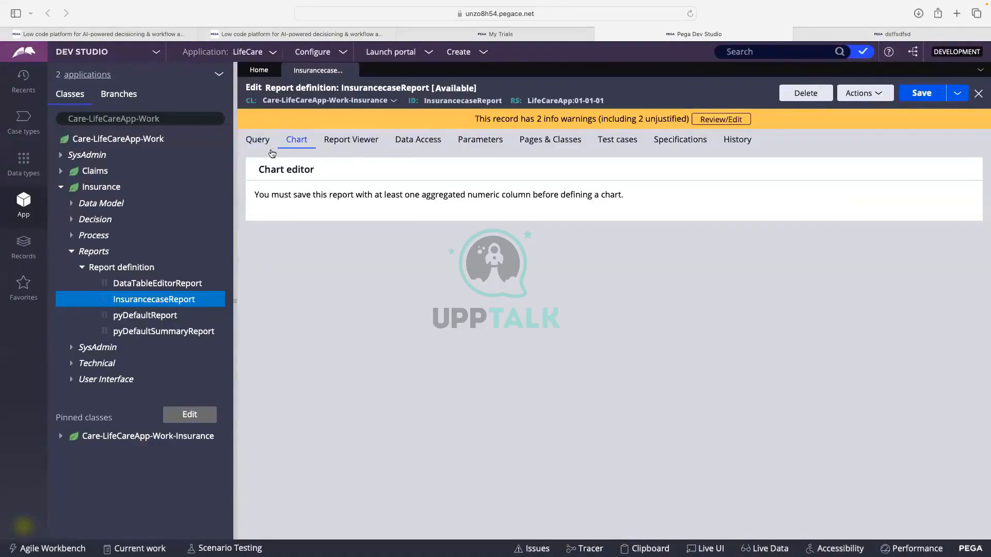
{"action": "left_click", "coordinate": [258, 140]}
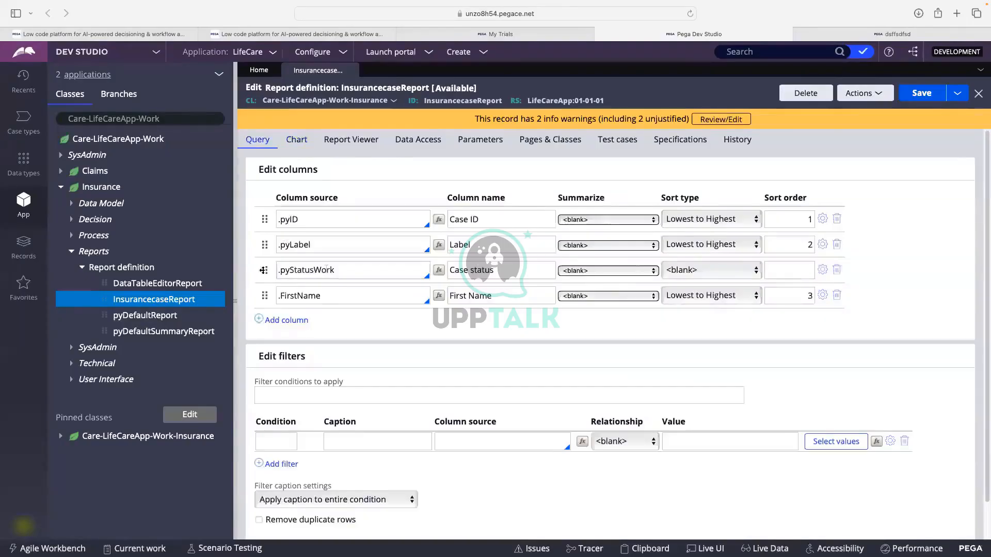
Summarize the Case status column (.pyStatusWork) by Count and save the report definition
{"action": "left_click", "coordinate": [326, 269]}
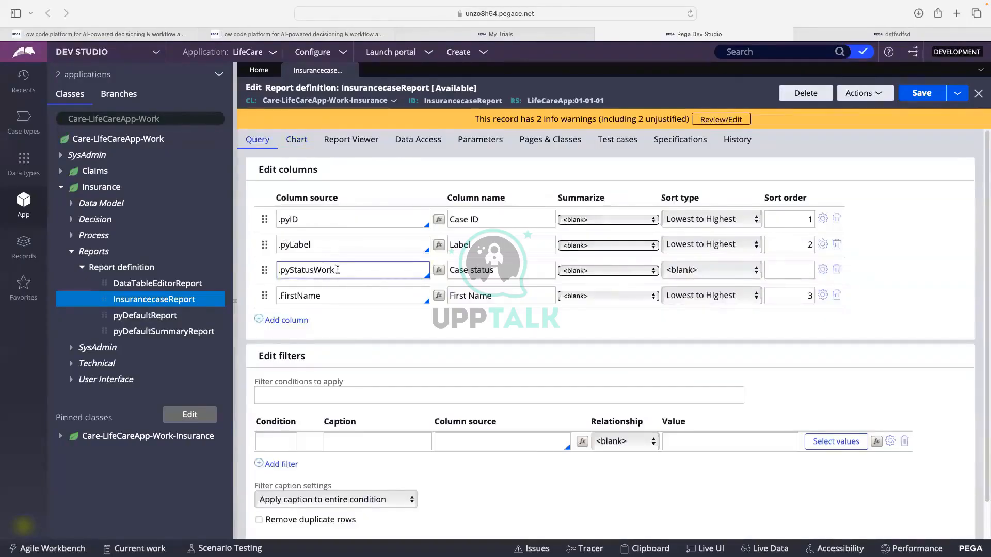
{"action": "left_click", "coordinate": [682, 269]}
{"action": "left_click", "coordinate": [576, 271]}
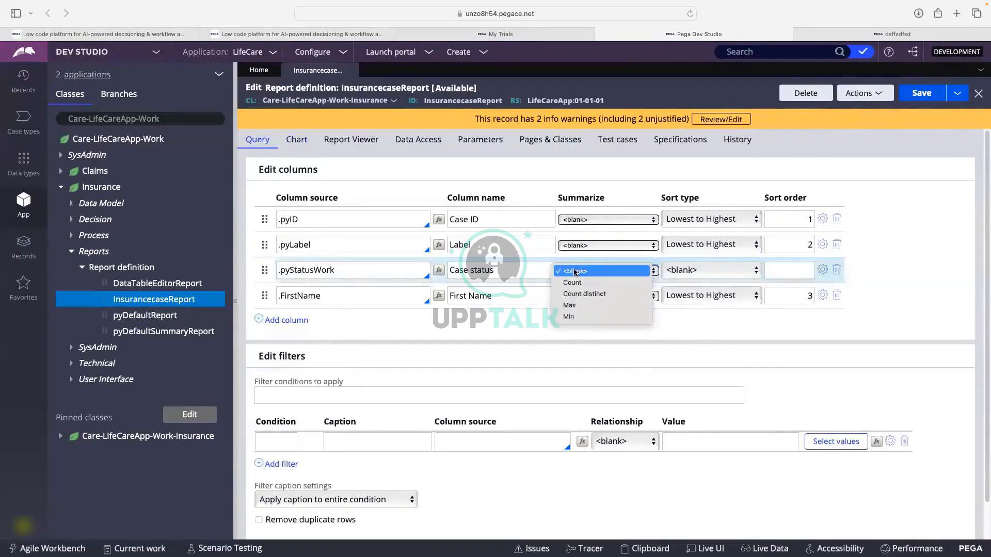
{"action": "left_click", "coordinate": [573, 283]}
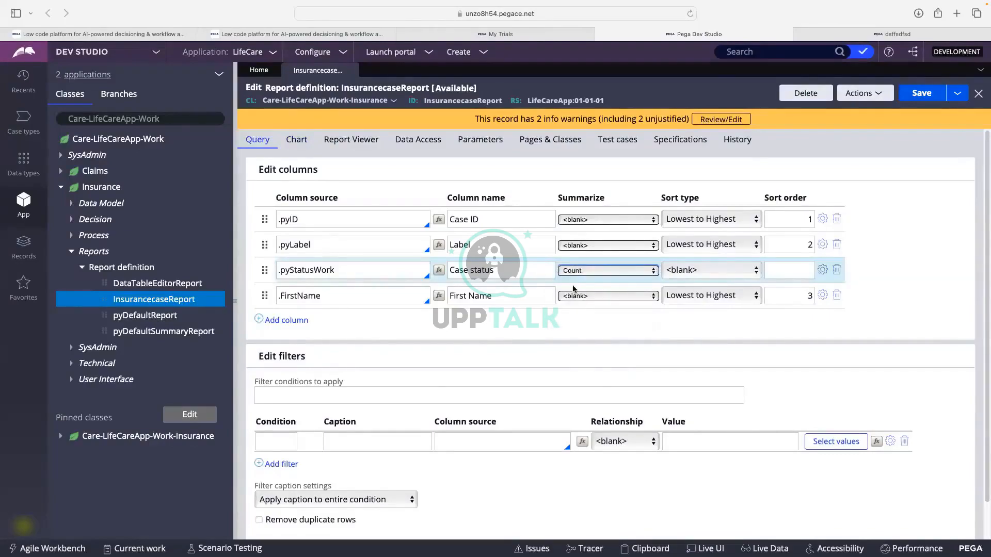
{"action": "left_click", "coordinate": [927, 100]}
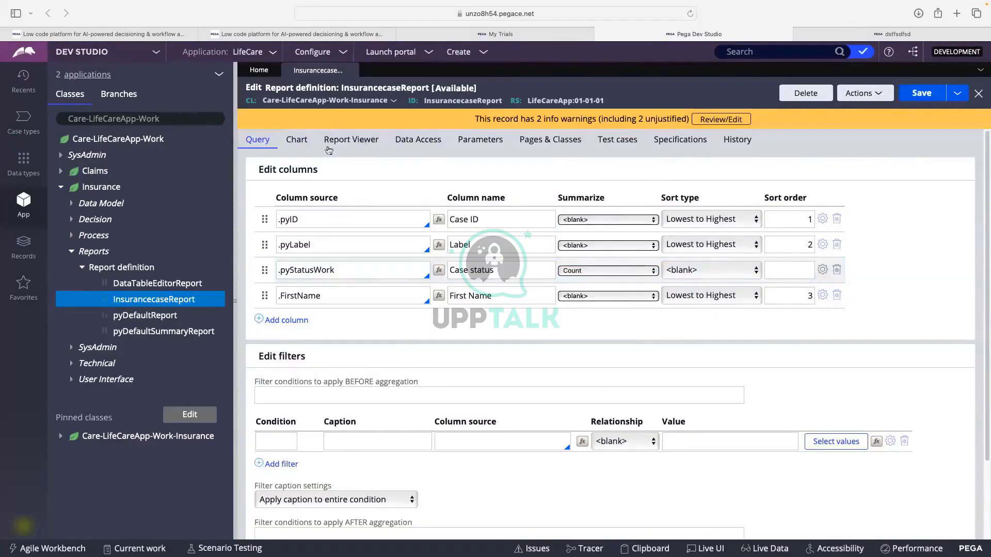
Include a chart in the InsurancecaseReport report definition
{"action": "left_click", "coordinate": [294, 145]}
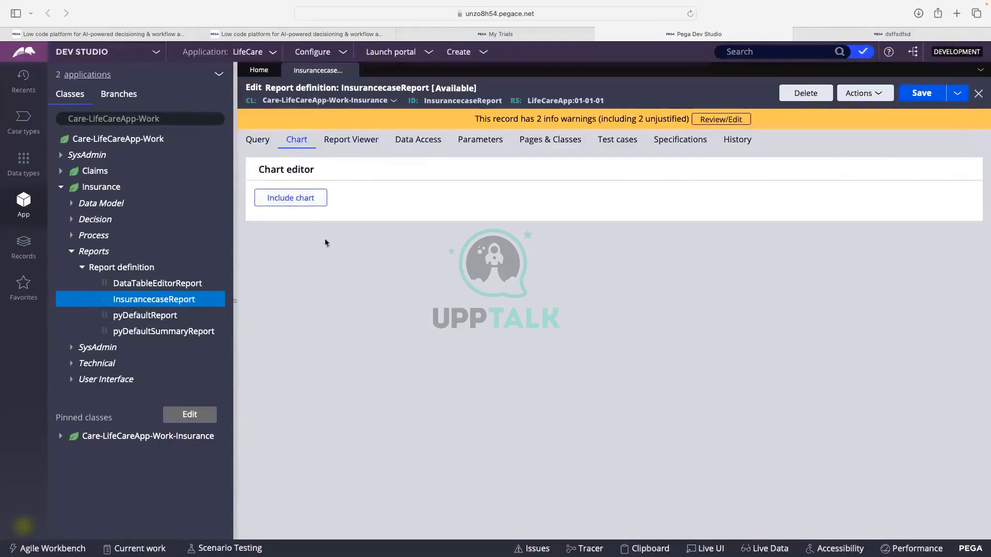
{"action": "left_click", "coordinate": [273, 198]}
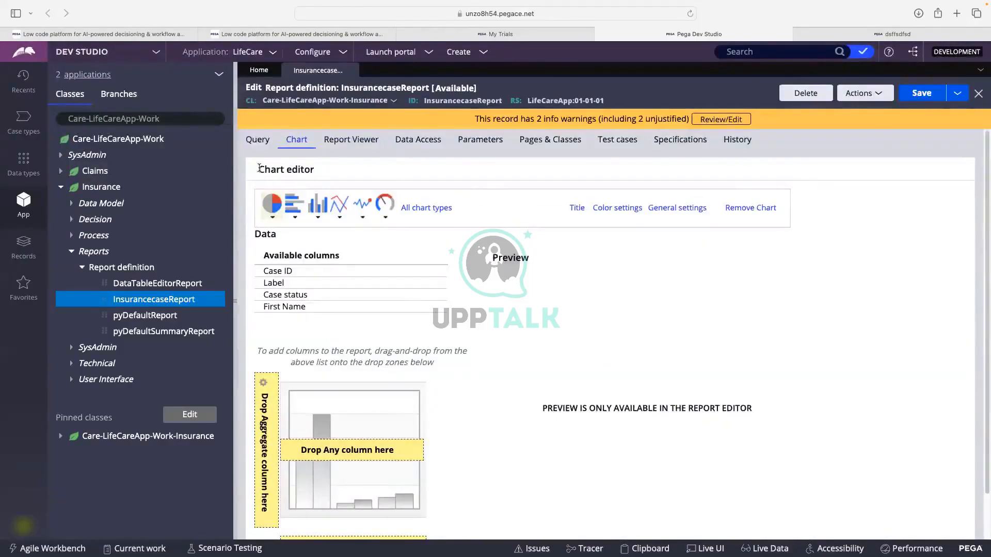
{"action": "left_click_drag", "start_coordinate": [259, 169], "coordinate": [313, 169]}
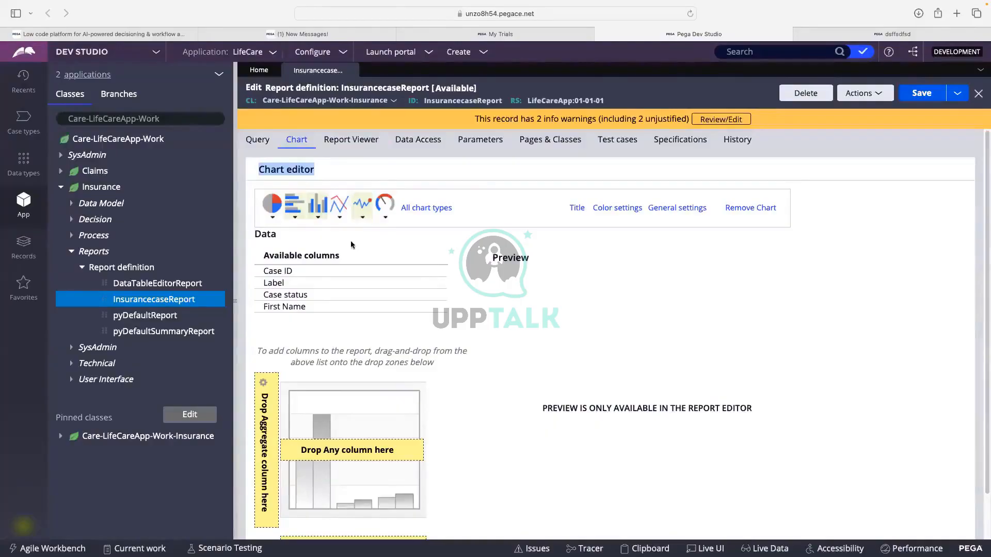
Review all available chart types, from combo charts to gauges, and accept the preselected column chart
{"action": "left_click", "coordinate": [419, 213]}
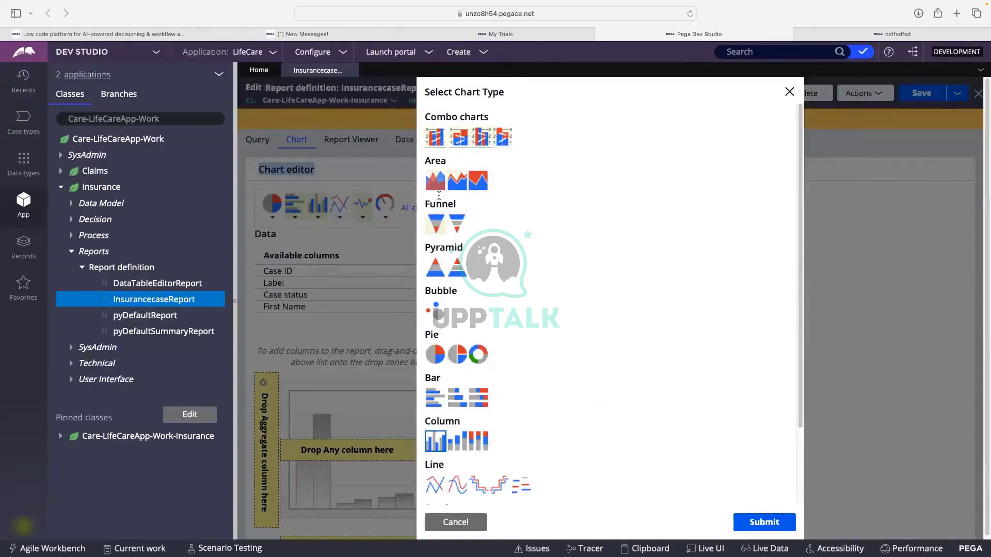
{"action": "scroll", "coordinate": [439, 213], "scroll_direction": "down", "scroll_amount": 1}
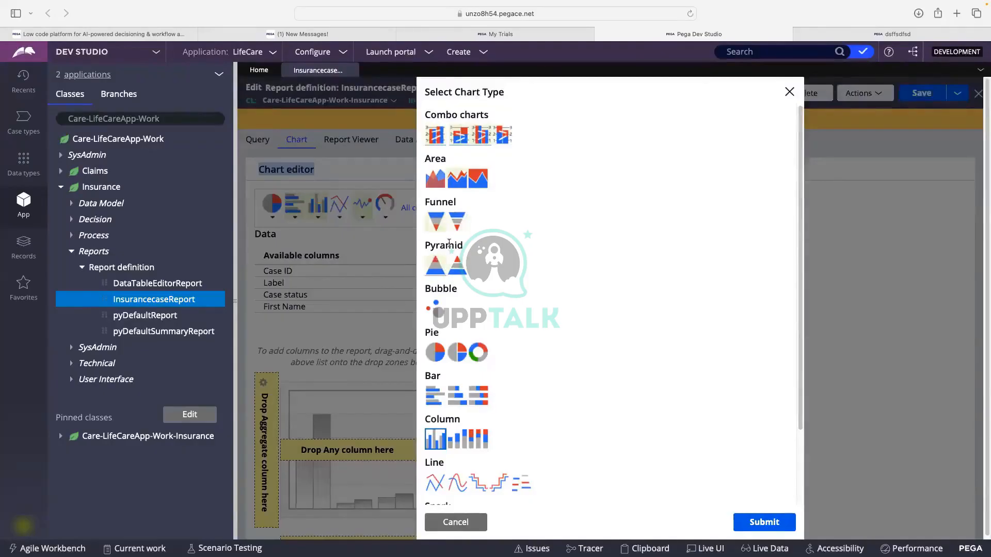
{"action": "scroll", "coordinate": [471, 238], "scroll_direction": "down", "scroll_amount": 3}
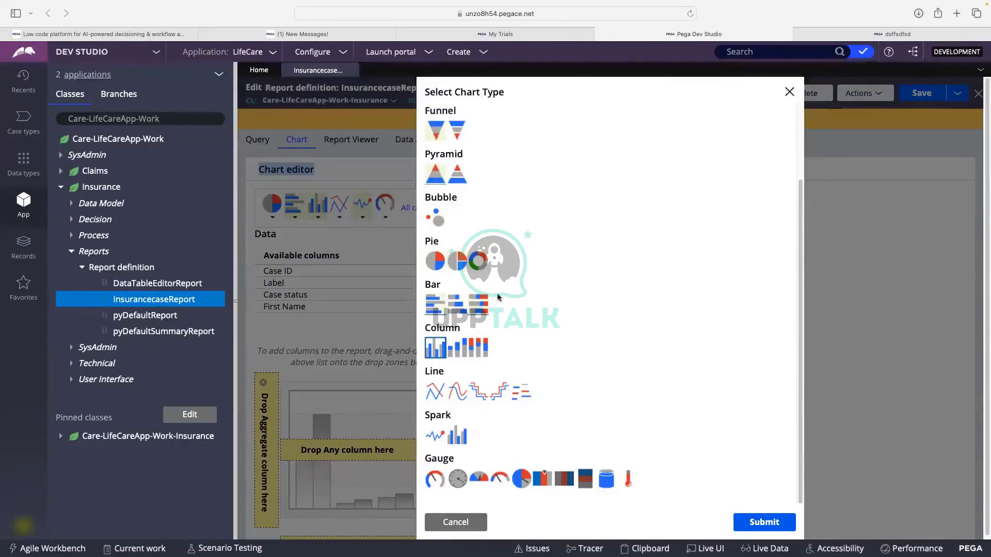
{"action": "scroll", "coordinate": [497, 294], "scroll_direction": "down", "scroll_amount": 1}
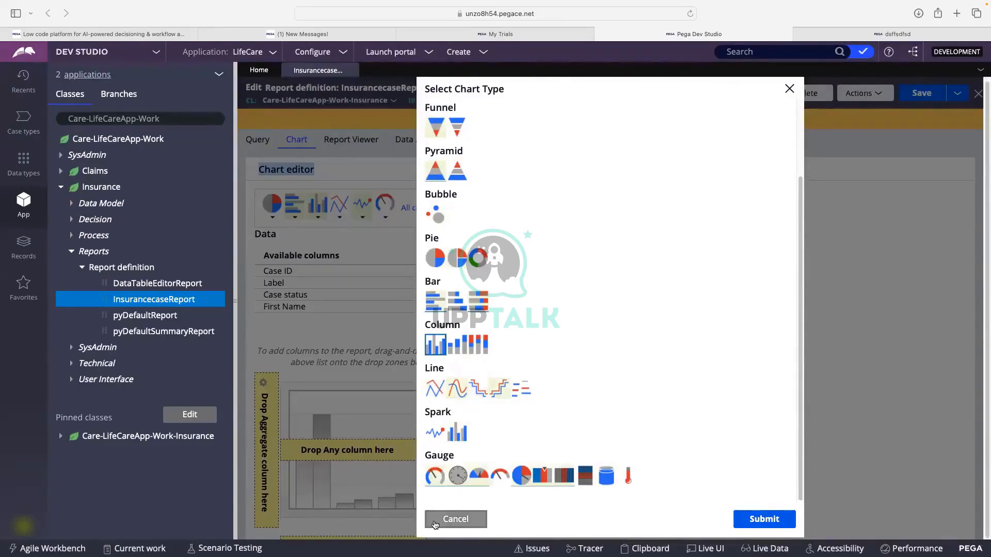
{"action": "left_click", "coordinate": [761, 528]}
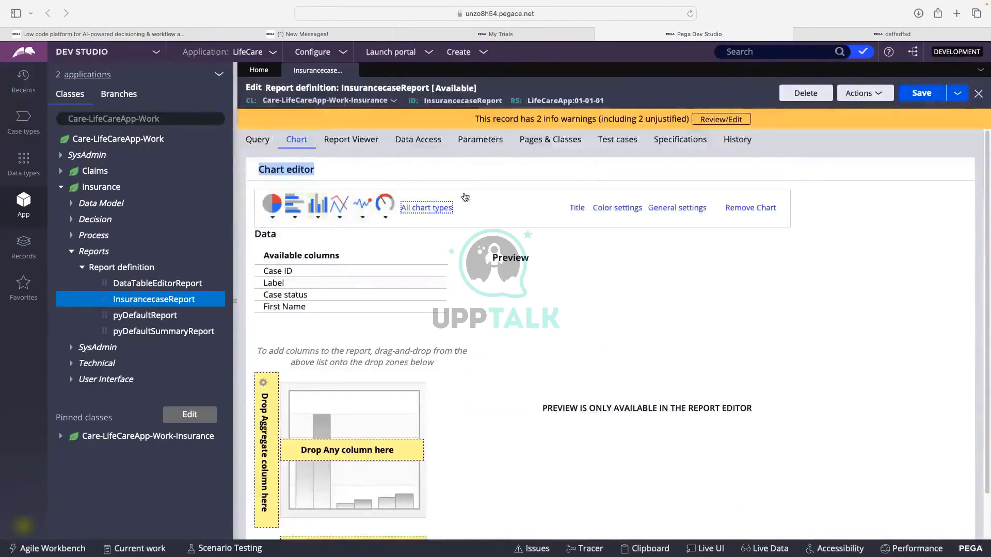
Title the chart "Test Chart" and set the title font style to Bold
{"action": "left_click", "coordinate": [577, 208]}
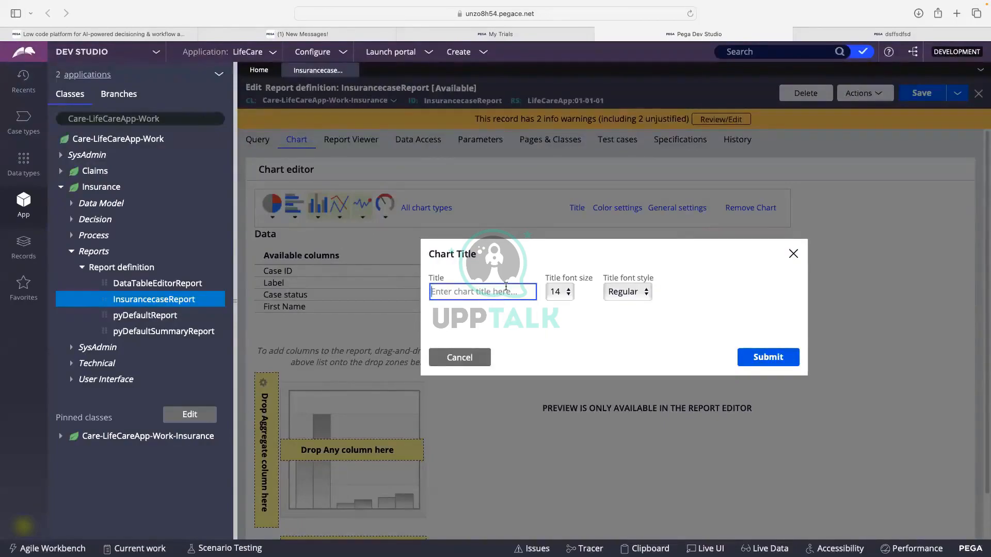
{"action": "type", "text": "Test"}
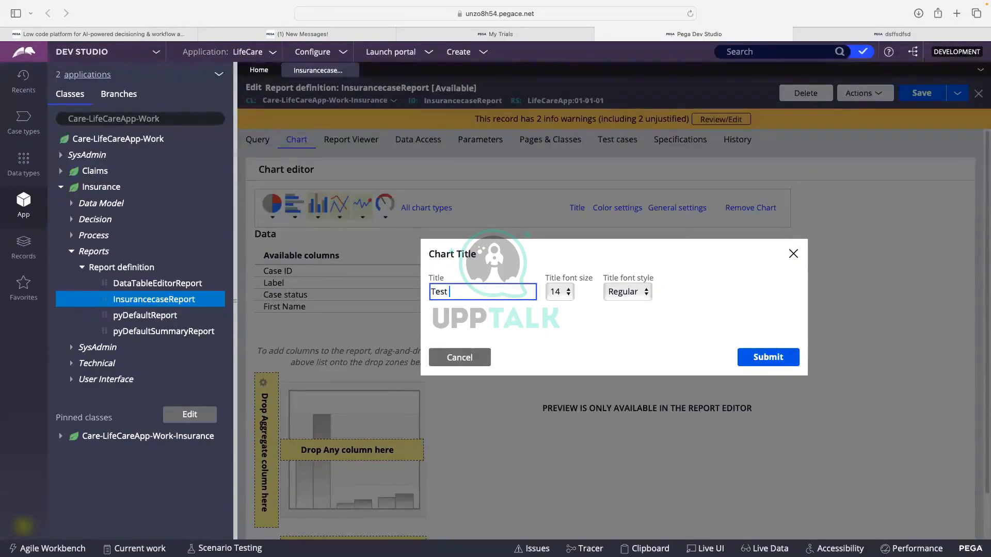
{"action": "type", "text": " Chart"}
{"action": "left_click", "coordinate": [627, 292]}
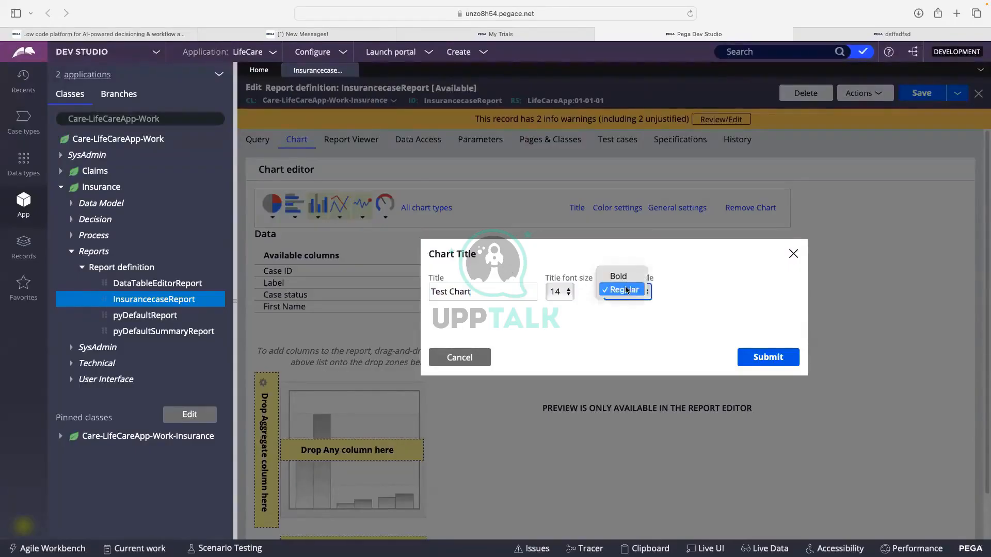
{"action": "left_click", "coordinate": [618, 276]}
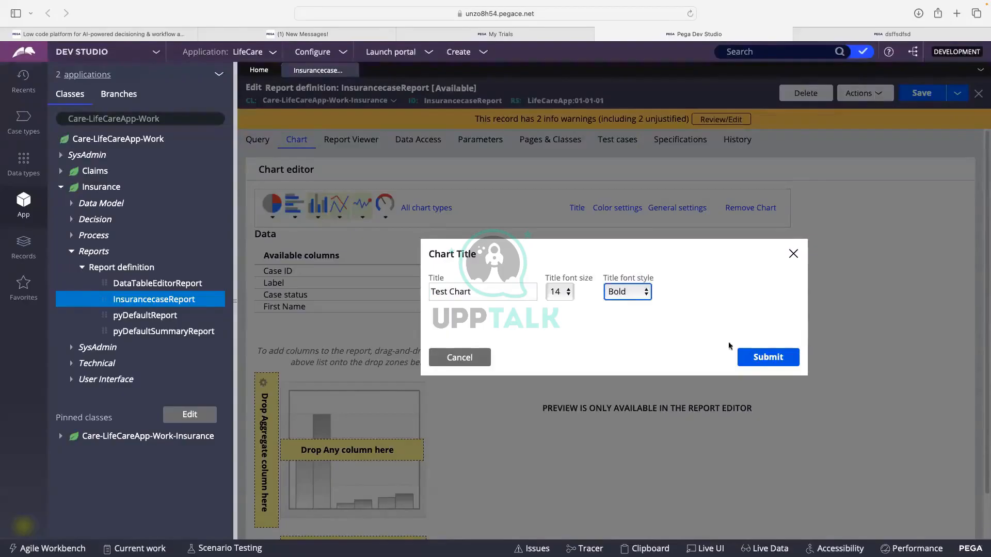
{"action": "left_click", "coordinate": [764, 356]}
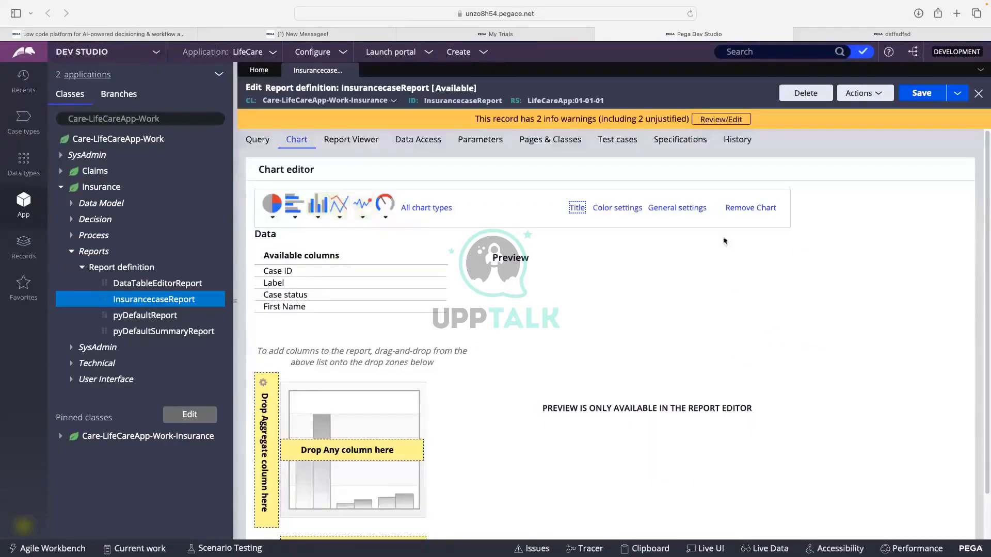
Review the chart's color settings, format options and legend/slider options
{"action": "left_click", "coordinate": [626, 212]}
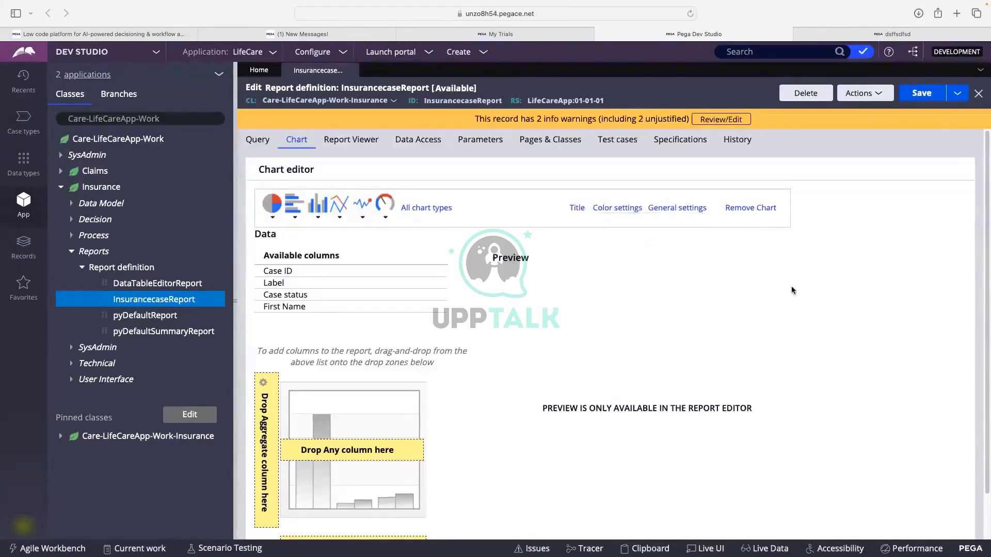
{"action": "left_click", "coordinate": [695, 209]}
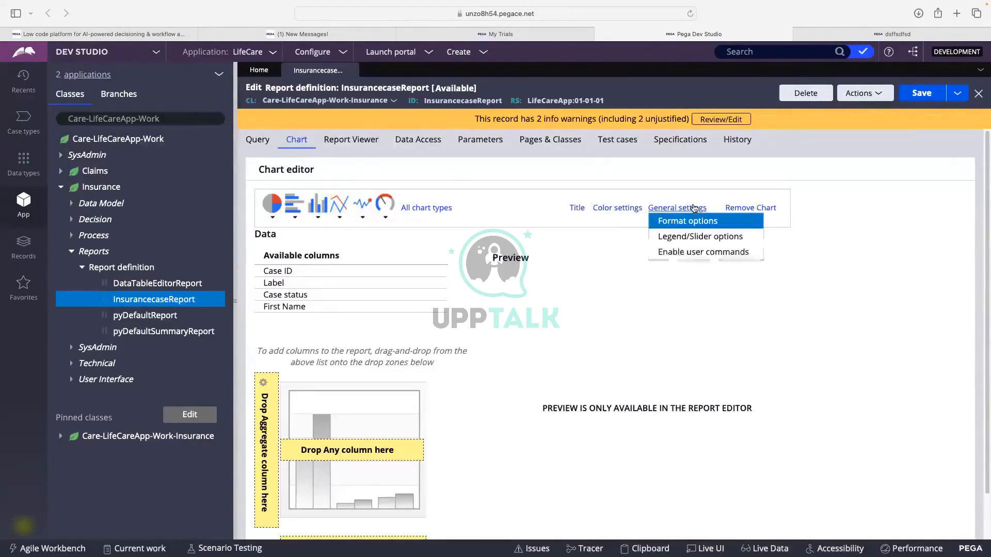
{"action": "left_click", "coordinate": [696, 224]}
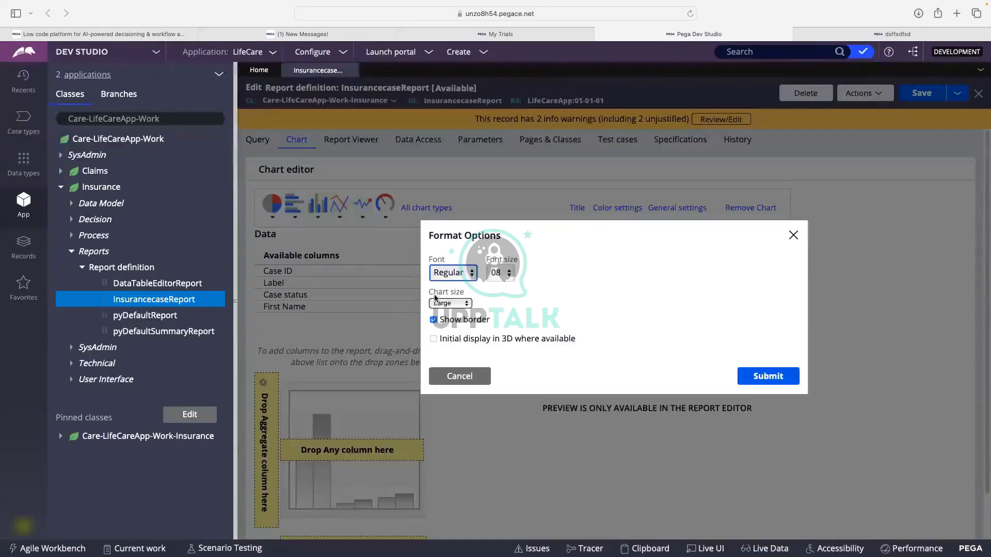
{"action": "left_click", "coordinate": [477, 377]}
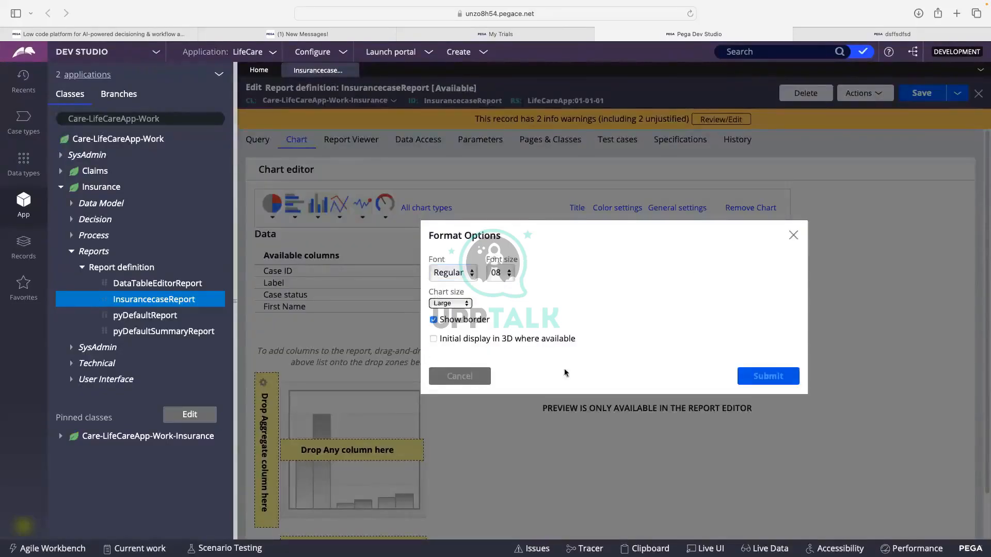
{"action": "left_click", "coordinate": [681, 209]}
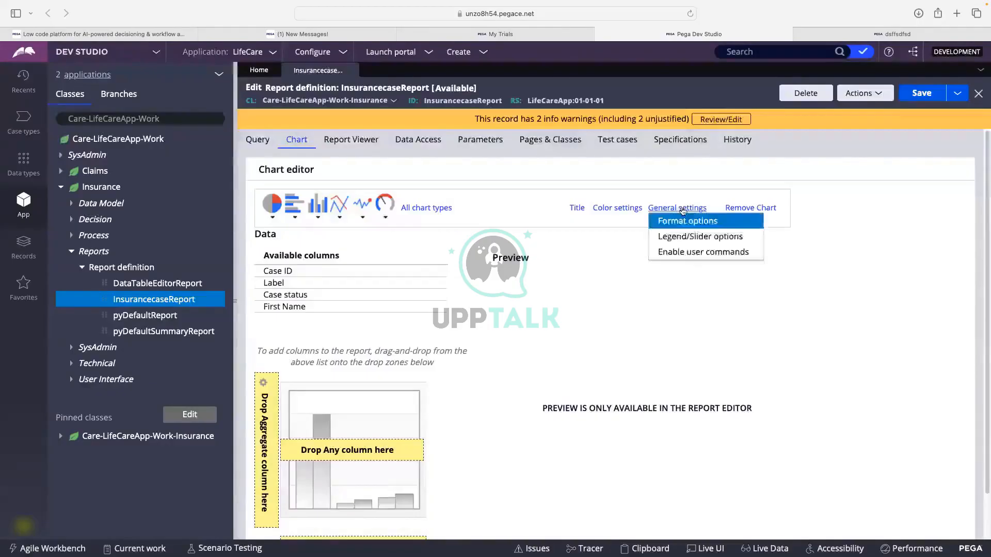
{"action": "left_click", "coordinate": [681, 237]}
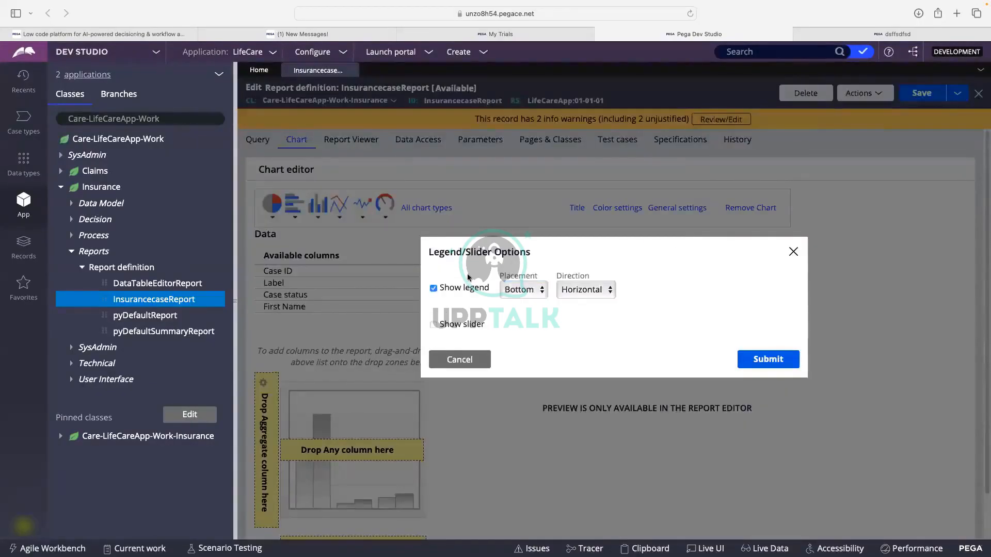
{"action": "left_click", "coordinate": [461, 361]}
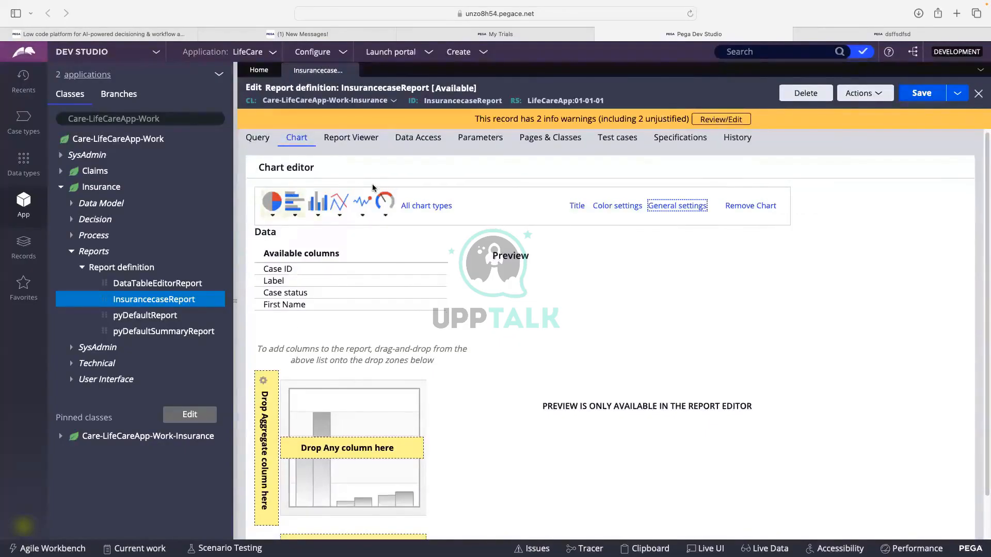
Compare the query's columns and summarize settings with the chart's available columns and drop zones
{"action": "scroll", "coordinate": [373, 185], "scroll_direction": "down", "scroll_amount": 1}
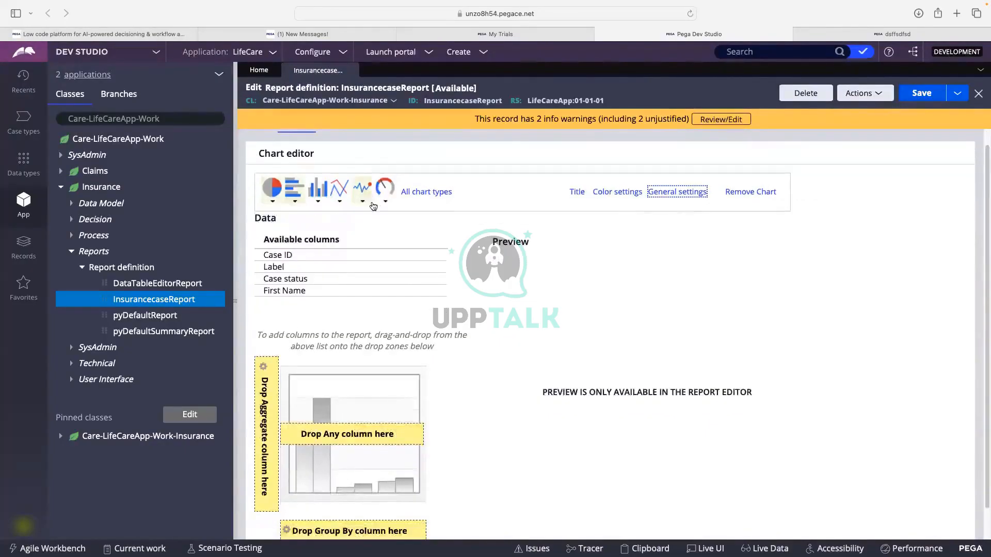
{"action": "scroll", "coordinate": [372, 171], "scroll_direction": "up", "scroll_amount": 1}
{"action": "left_click", "coordinate": [256, 144]}
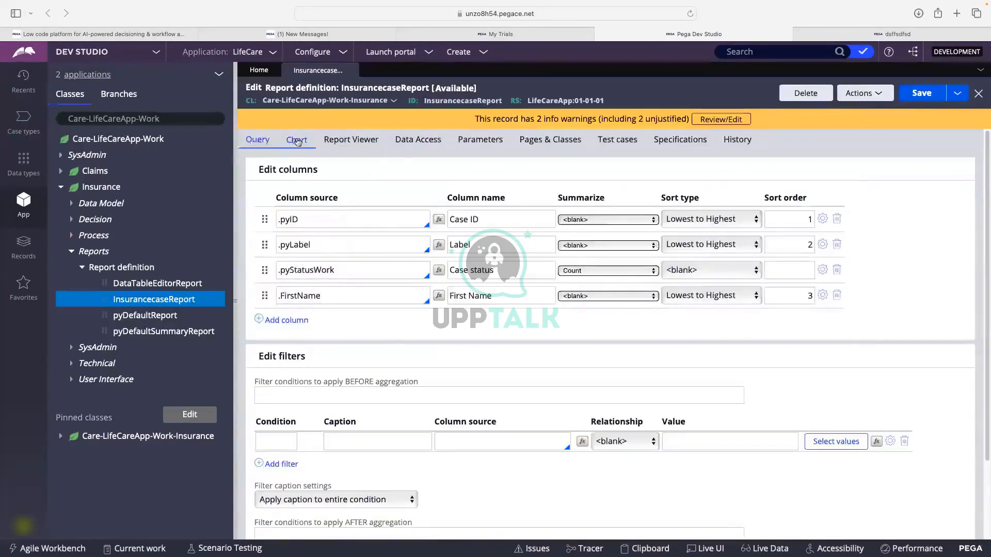
{"action": "left_click", "coordinate": [297, 143]}
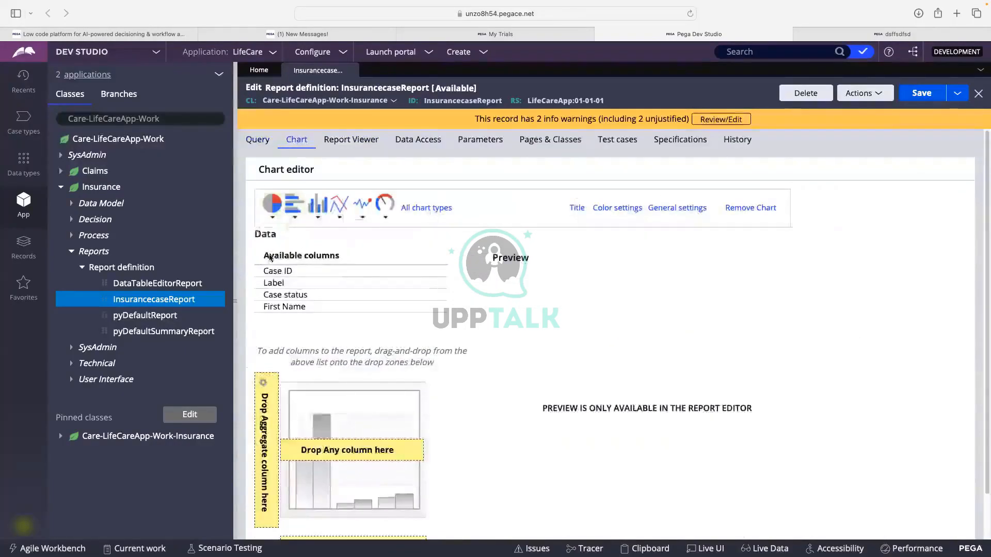
{"action": "left_click_drag", "start_coordinate": [264, 256], "coordinate": [338, 257]}
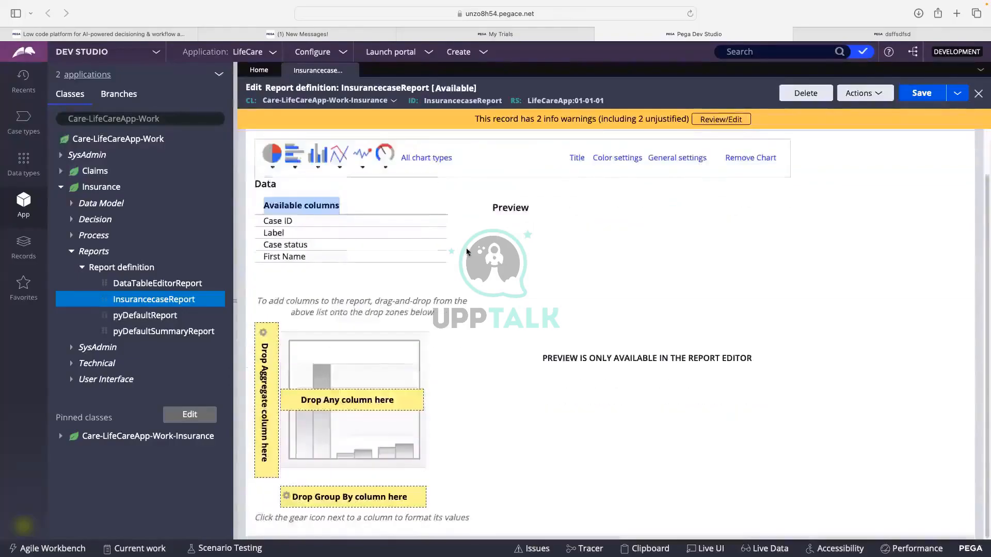
{"action": "scroll", "coordinate": [454, 250], "scroll_direction": "down", "scroll_amount": 1}
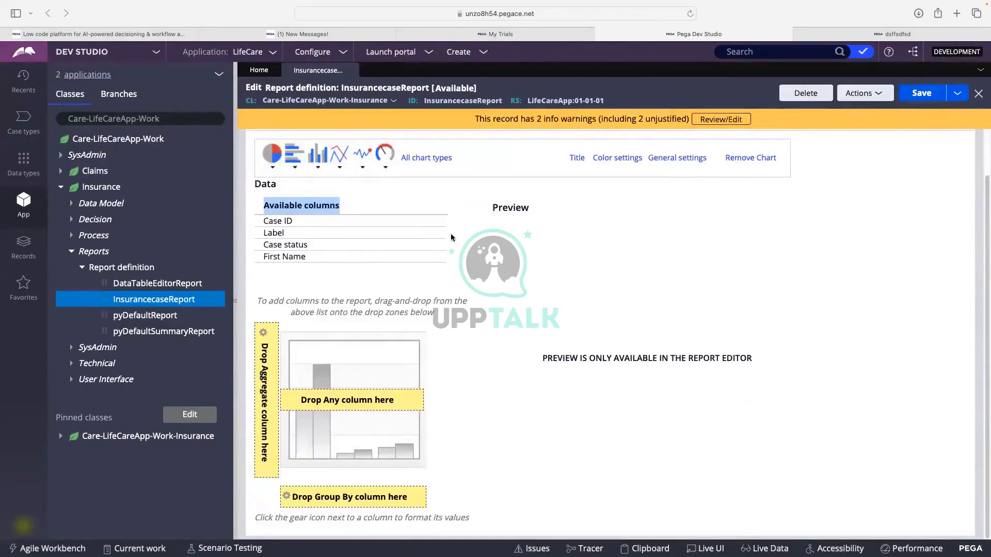
{"action": "left_click", "coordinate": [577, 246]}
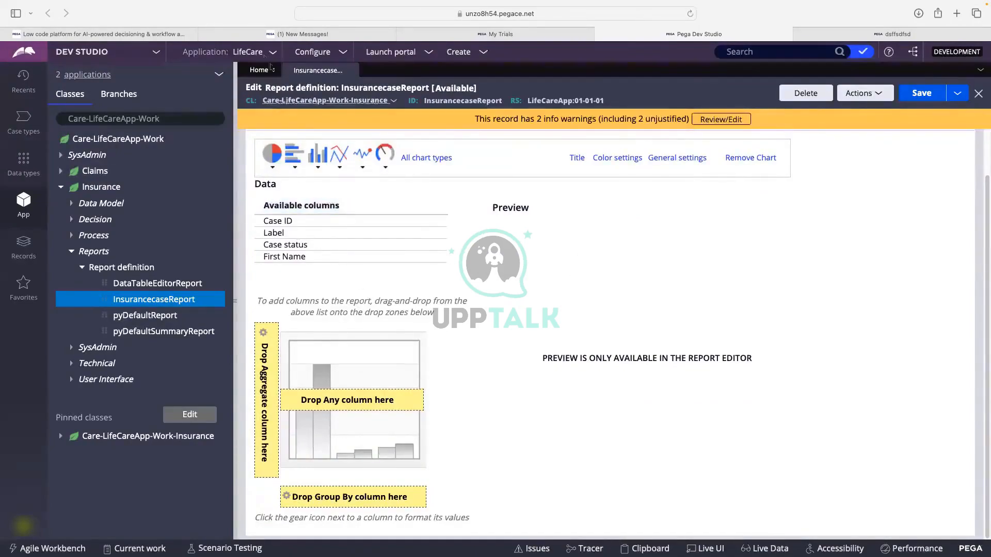
{"action": "scroll", "coordinate": [284, 165], "scroll_direction": "up", "scroll_amount": 1}
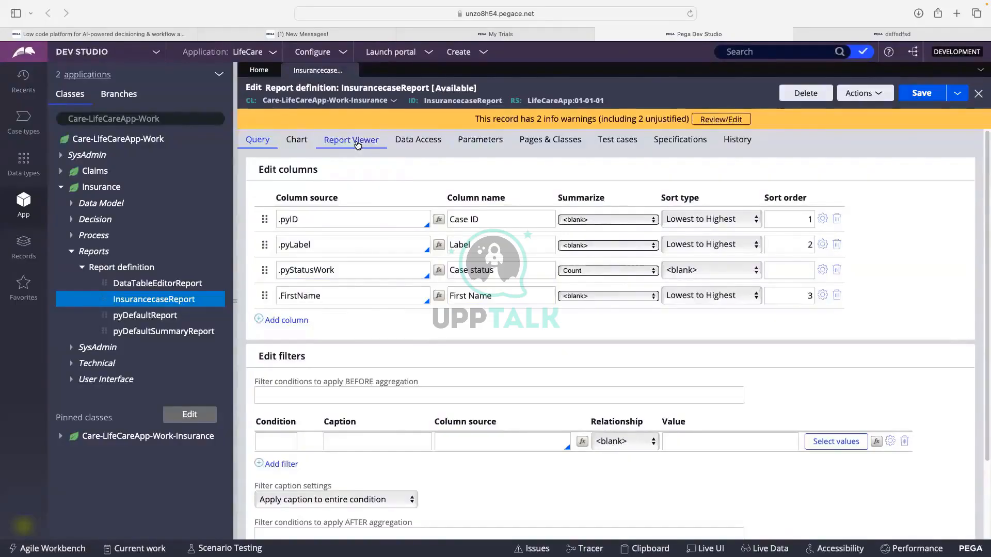
{"action": "left_click", "coordinate": [296, 140]}
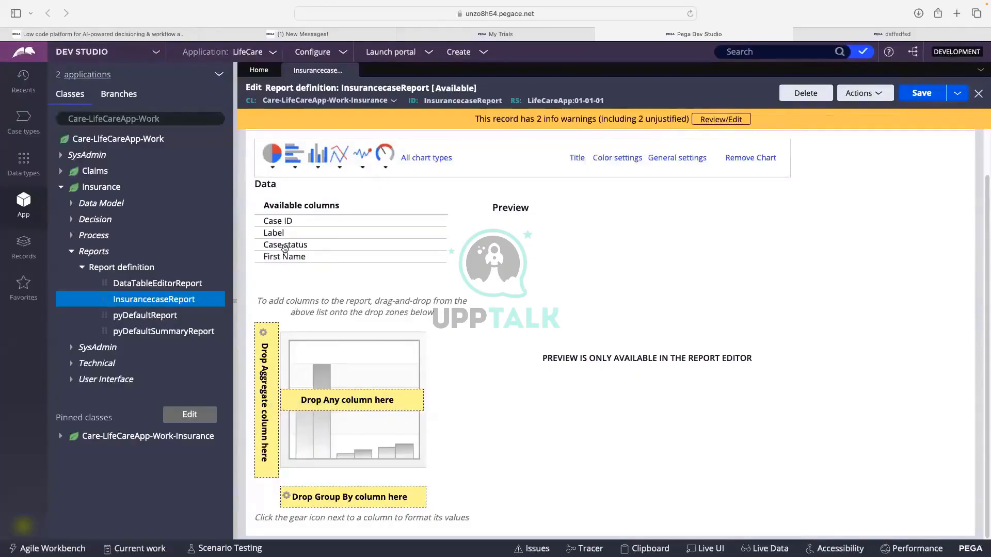
Assign Case status as the chart's aggregate column, First Name as its Group By column and Label to the middle zone, and save the report definition
{"action": "left_click_drag", "start_coordinate": [290, 246], "coordinate": [264, 391]}
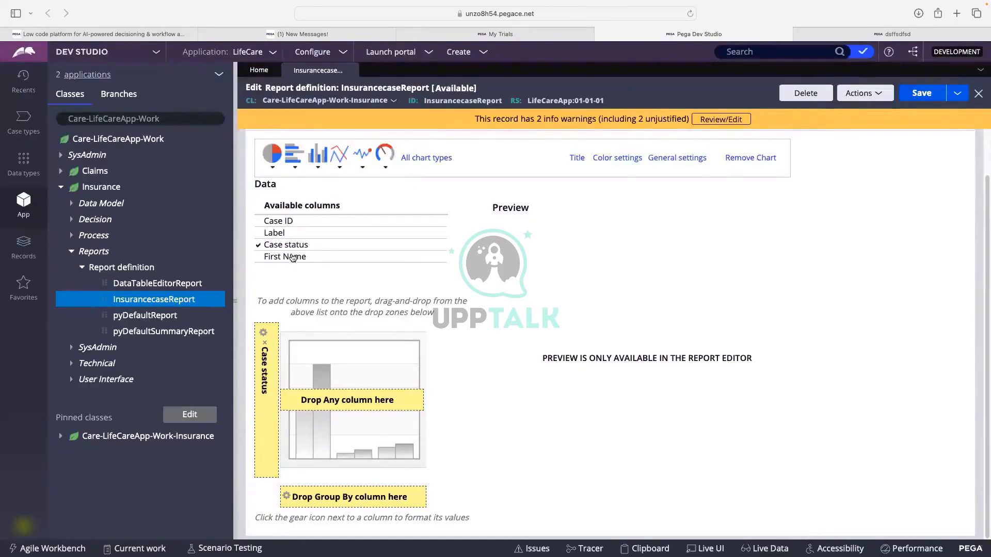
{"action": "left_click_drag", "start_coordinate": [285, 257], "coordinate": [356, 494]}
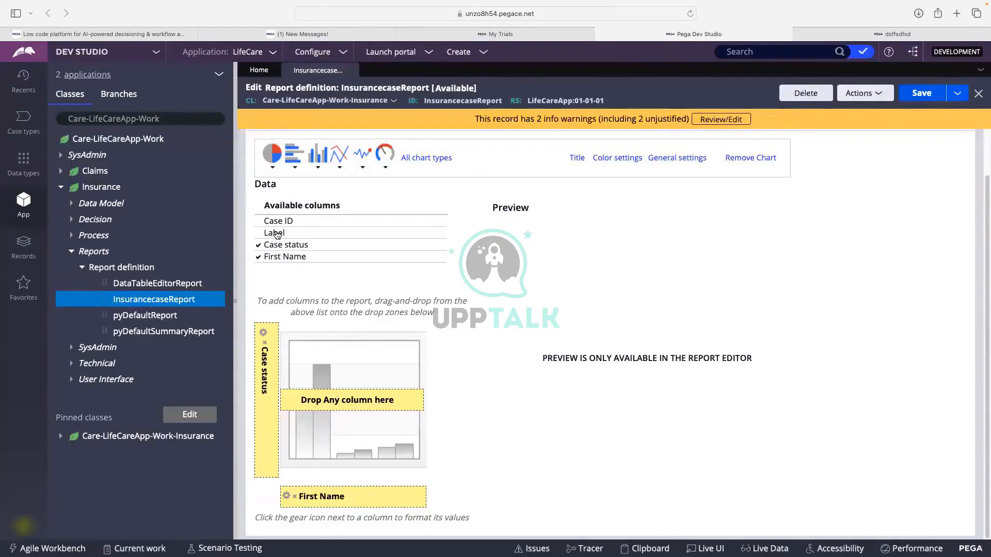
{"action": "left_click_drag", "start_coordinate": [276, 235], "coordinate": [344, 405]}
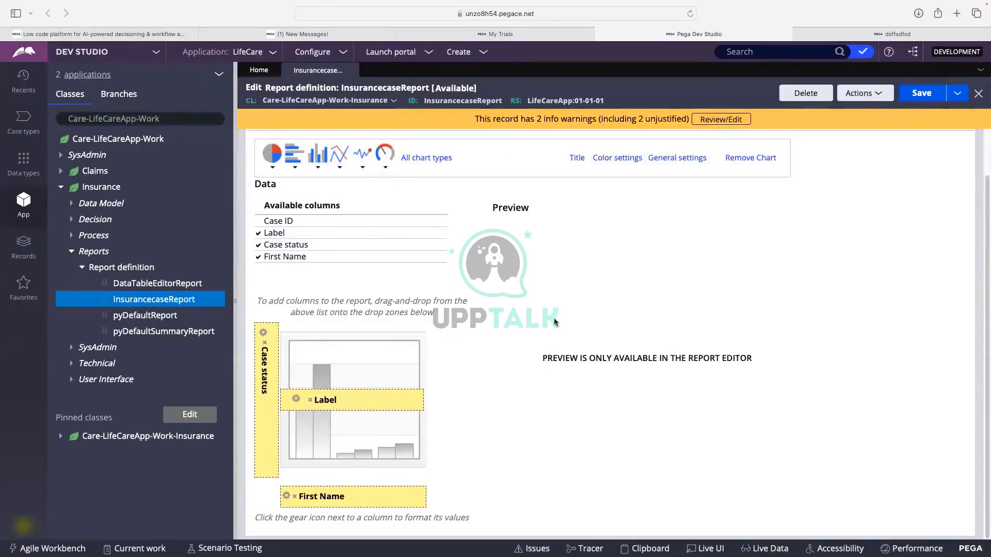
{"action": "left_click", "coordinate": [942, 98]}
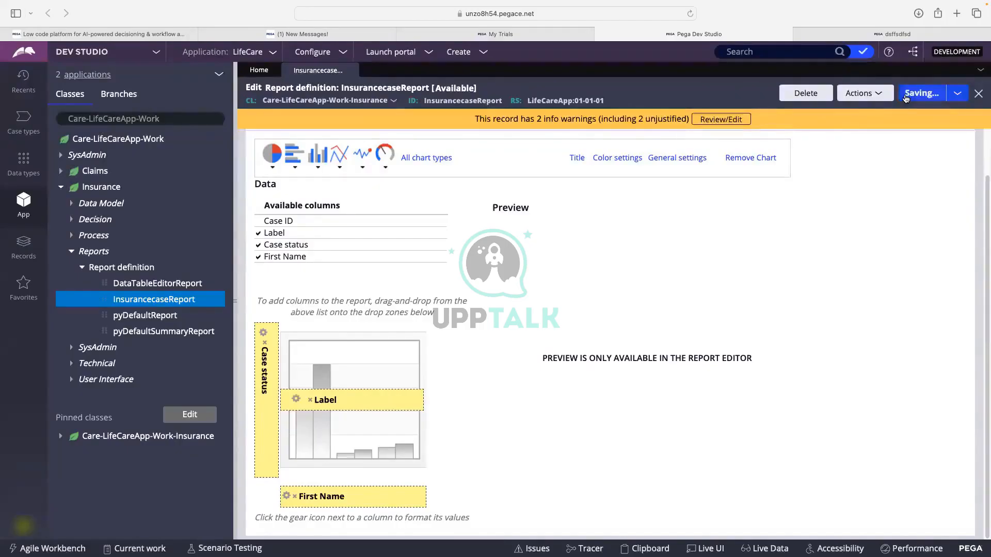
Run the report and examine the case status counts per first name in the Test Chart
{"action": "left_click", "coordinate": [864, 96]}
{"action": "left_click", "coordinate": [825, 110]}
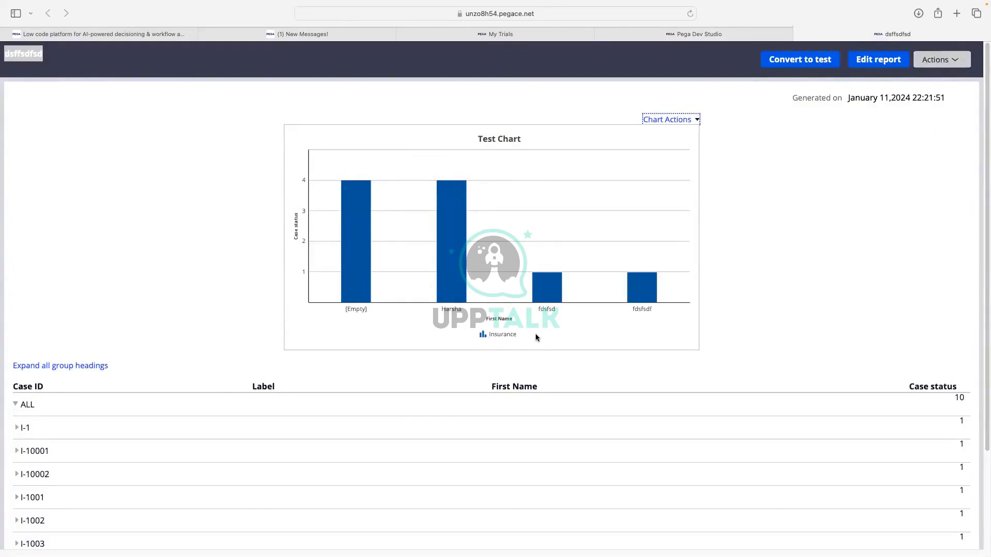
{"action": "left_click", "coordinate": [489, 318]}
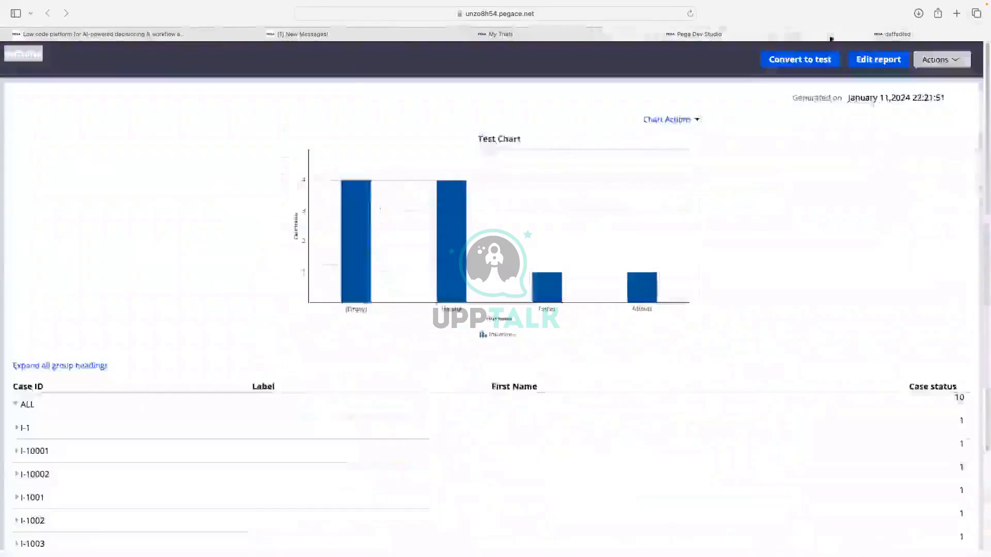
{"action": "mouse_move", "coordinate": [460, 213]}
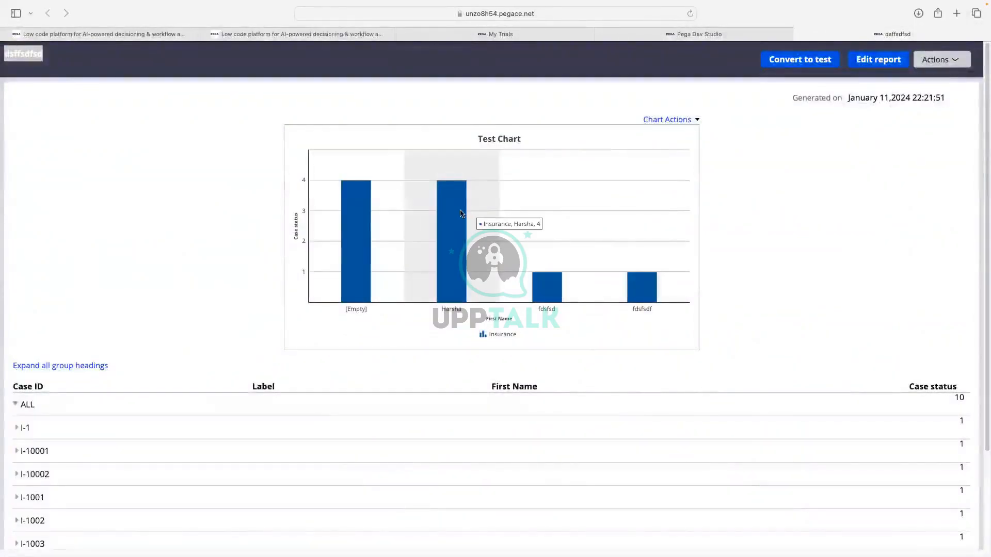
Inspect the values of the Test Chart's columns and the actions offered for the chart
{"action": "mouse_move", "coordinate": [385, 242]}
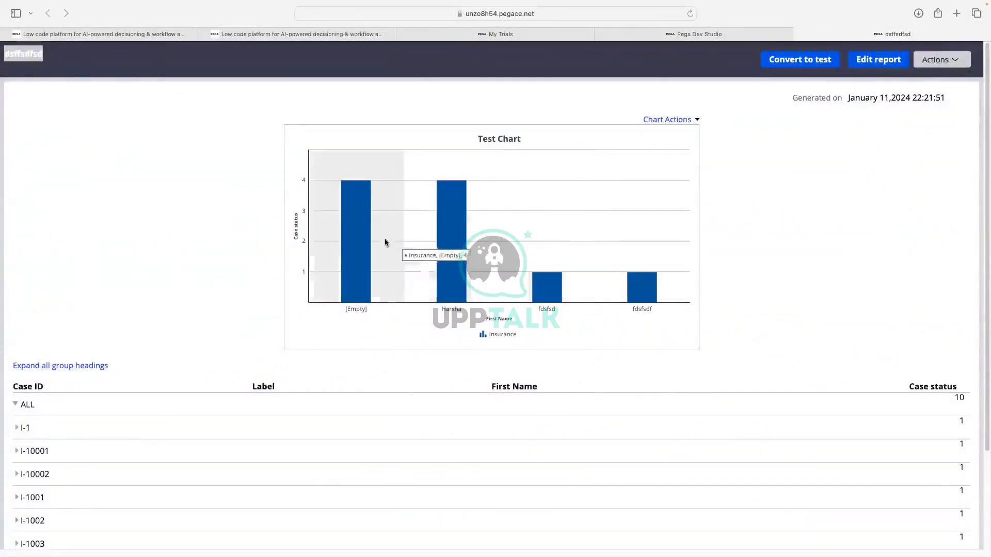
{"action": "mouse_move", "coordinate": [649, 170]}
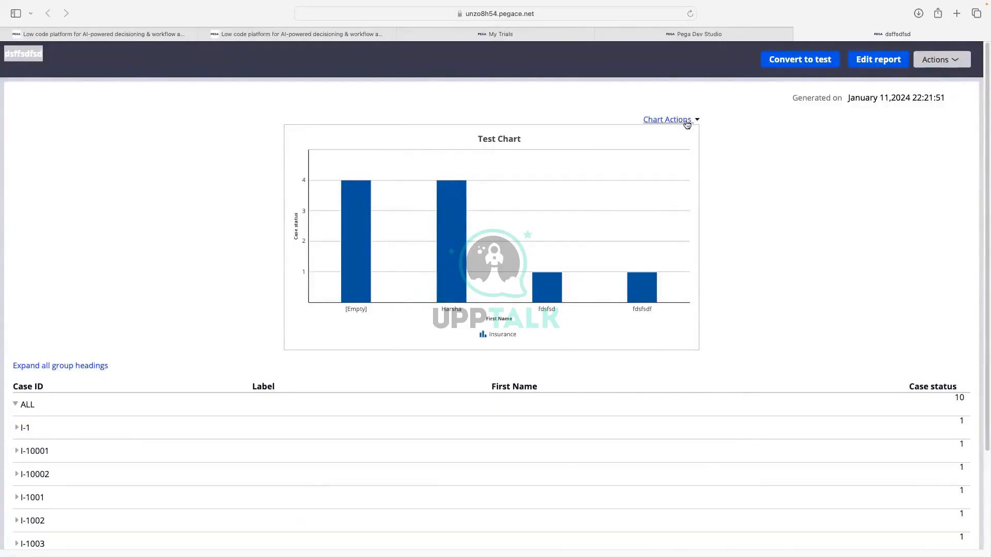
{"action": "left_click", "coordinate": [687, 124]}
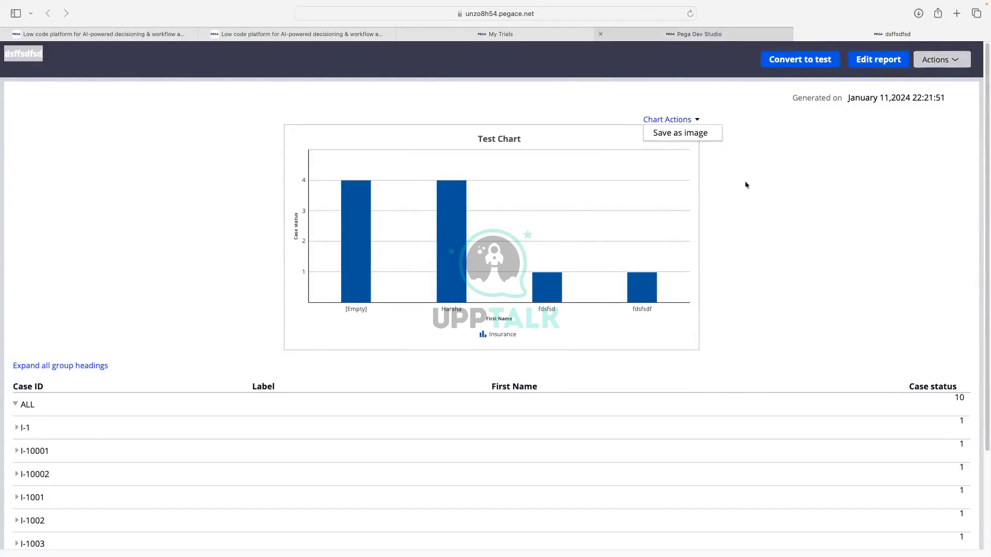
Return to the report definition and change the chart type to a Normal pie chart
{"action": "left_click", "coordinate": [722, 34]}
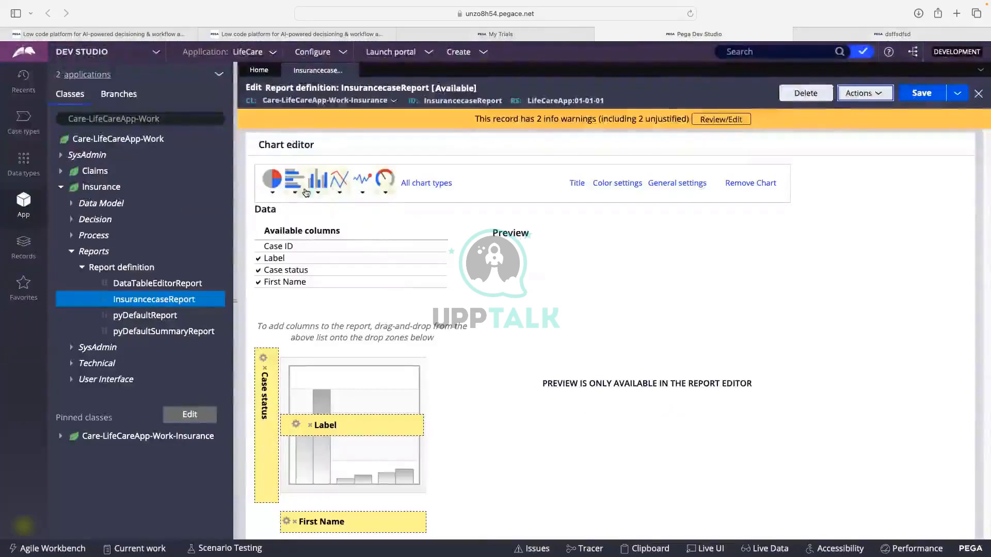
{"action": "left_click", "coordinate": [274, 183]}
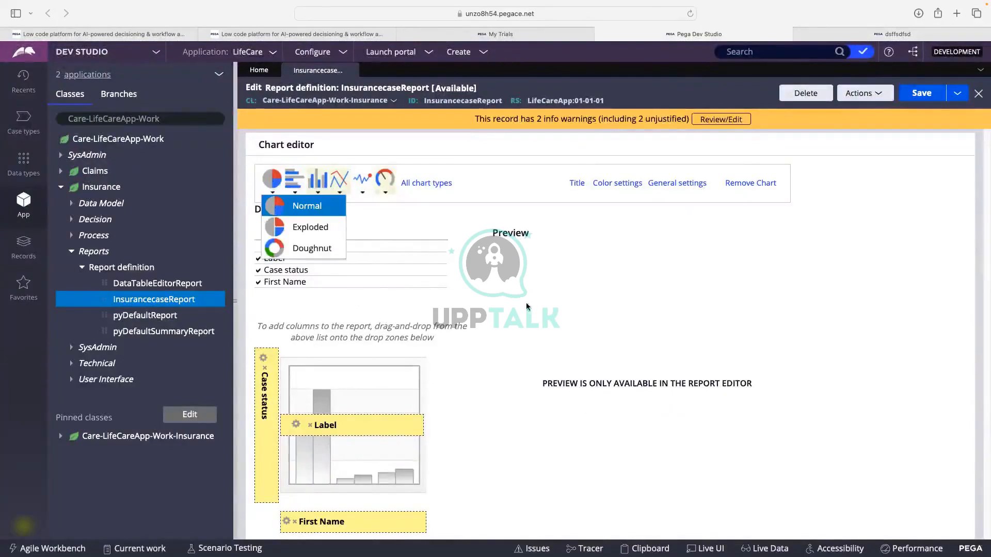
{"action": "left_click", "coordinate": [317, 208]}
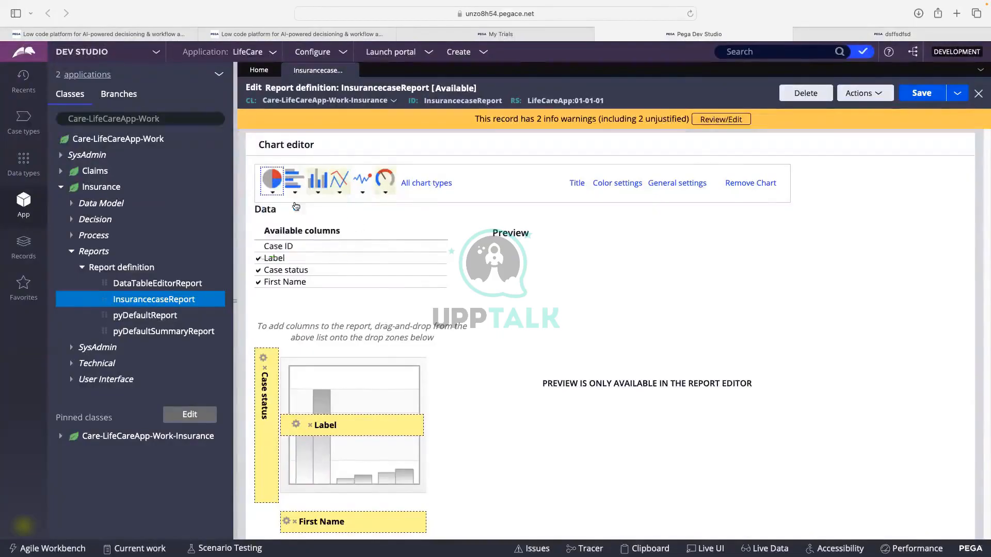
{"action": "scroll", "coordinate": [512, 261], "scroll_direction": "down", "scroll_amount": 1}
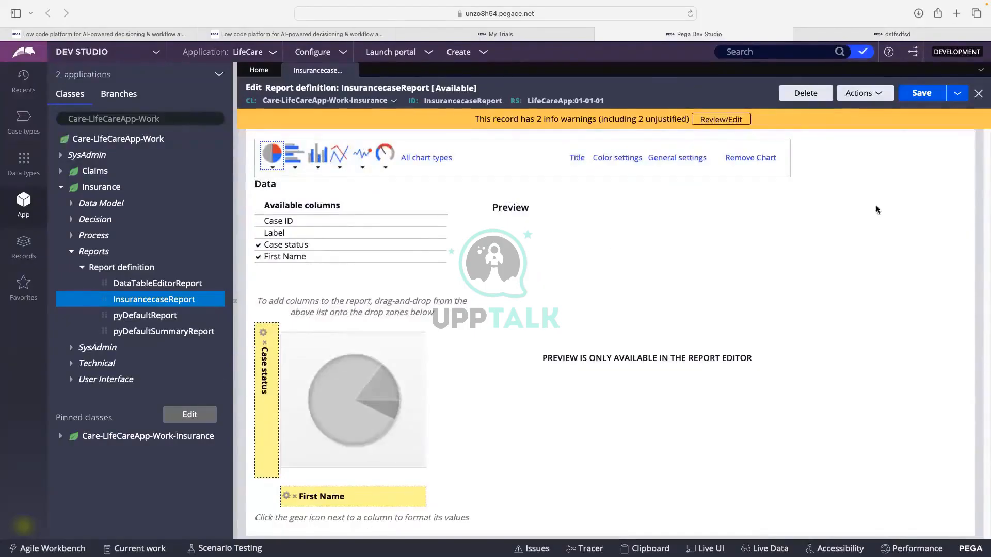
Save the report definition and run the report to show the pie chart
{"action": "left_click", "coordinate": [922, 91]}
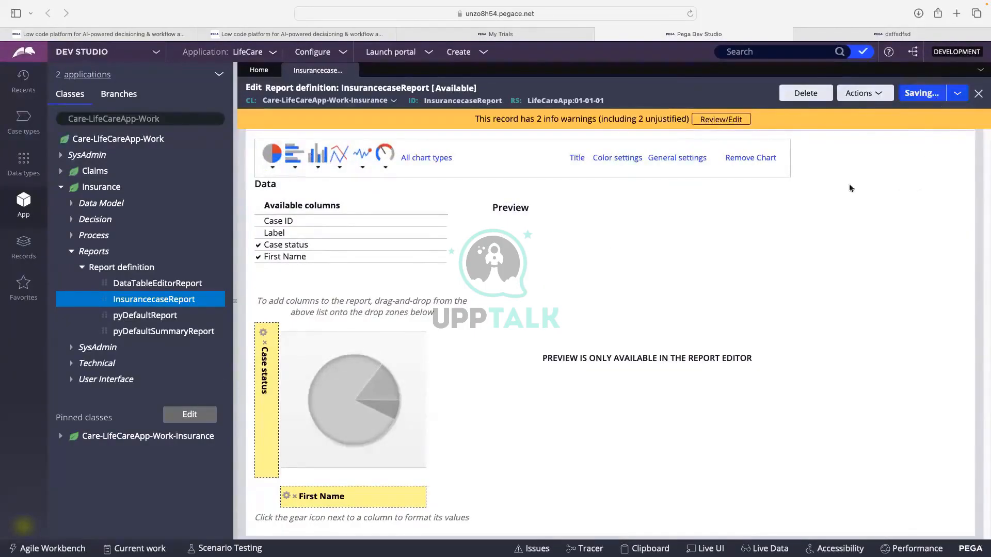
{"action": "left_click", "coordinate": [871, 93]}
{"action": "left_click", "coordinate": [825, 110]}
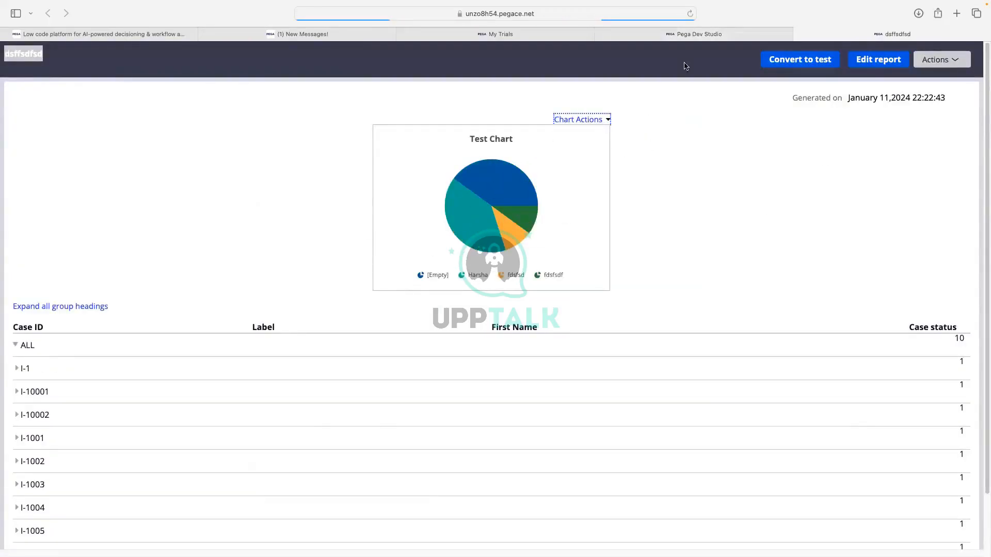
Return to the report definition and enable initial display in 3D where available in the chart's format options
{"action": "left_click", "coordinate": [684, 35]}
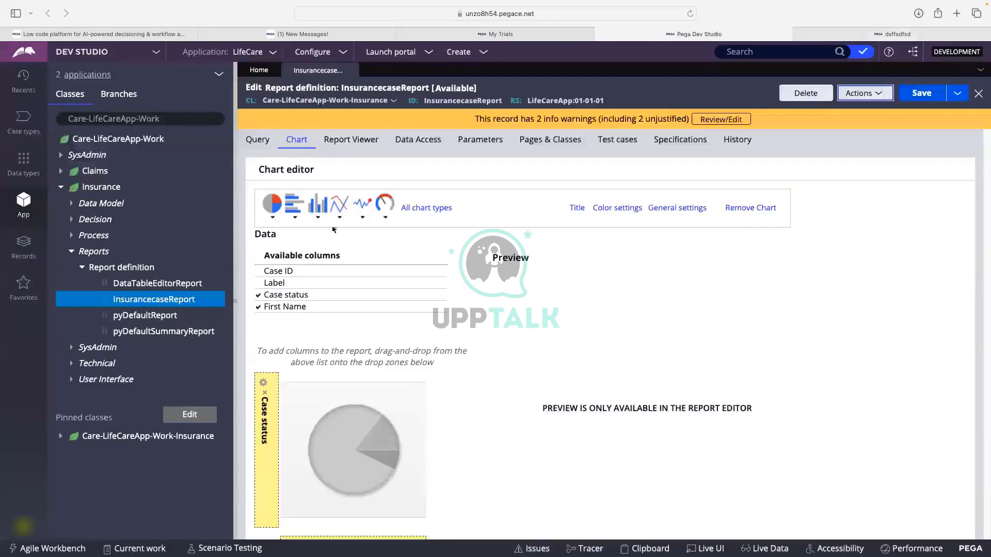
{"action": "left_click", "coordinate": [690, 208]}
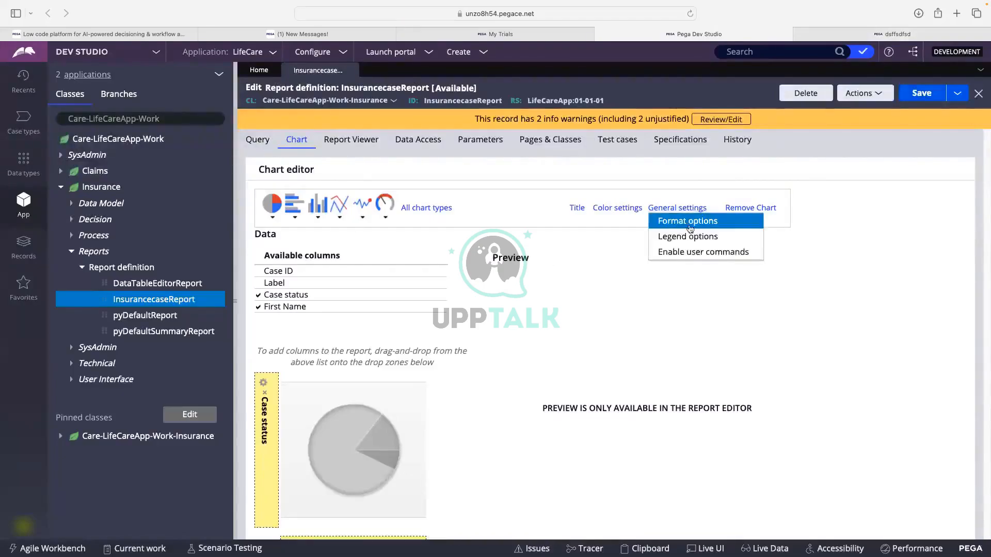
{"action": "left_click", "coordinate": [690, 222]}
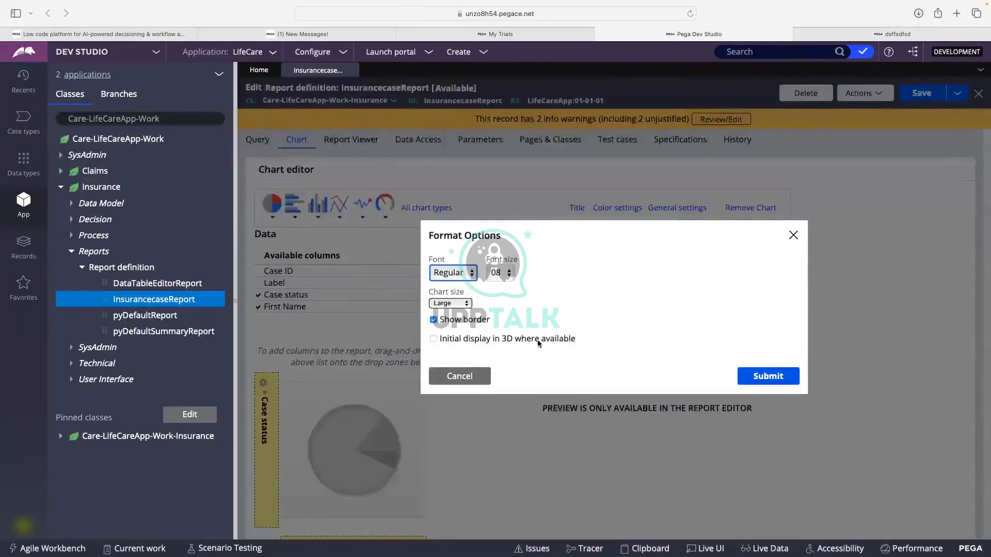
{"action": "left_click", "coordinate": [434, 339]}
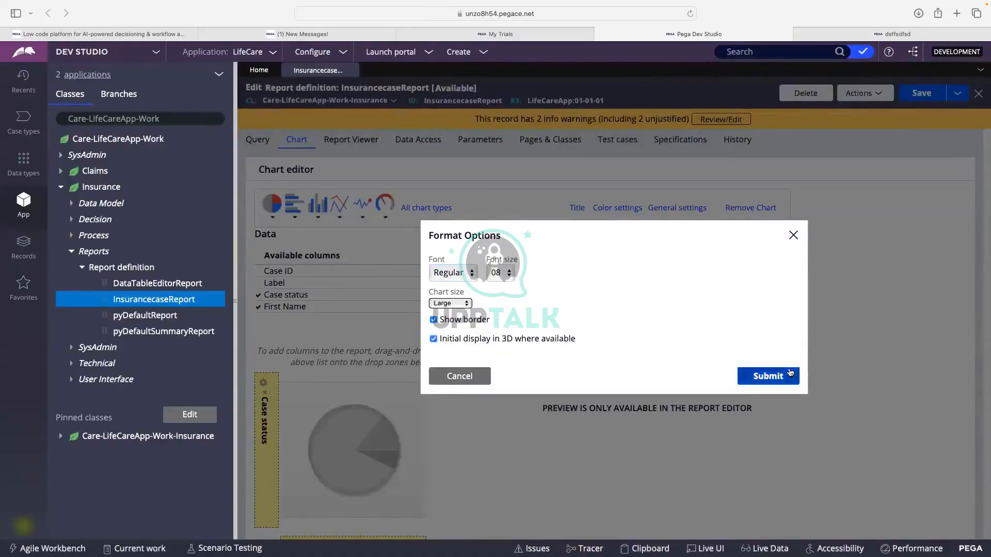
{"action": "left_click", "coordinate": [768, 381]}
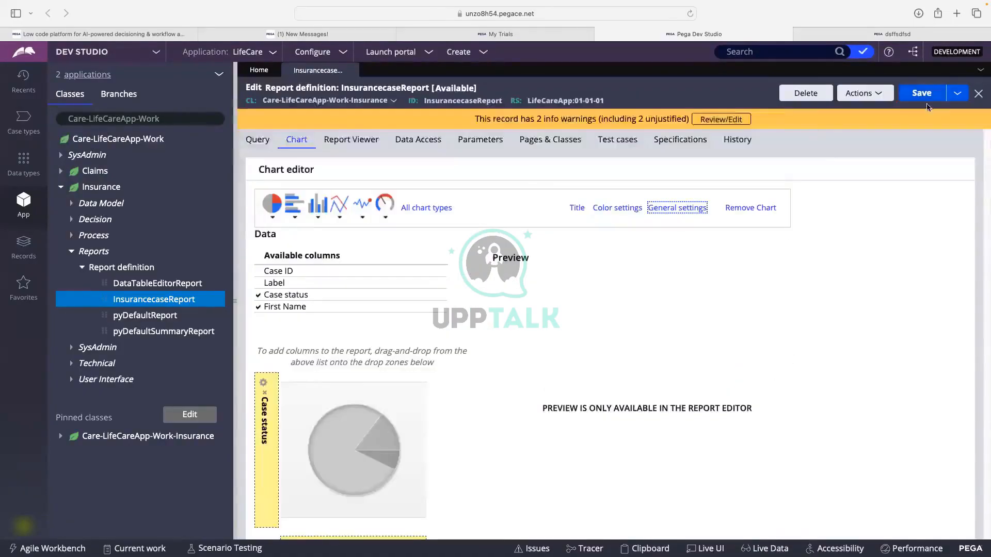
Save and run the report with the 3D pie chart, check its chart actions and close the report output
{"action": "left_click", "coordinate": [938, 92]}
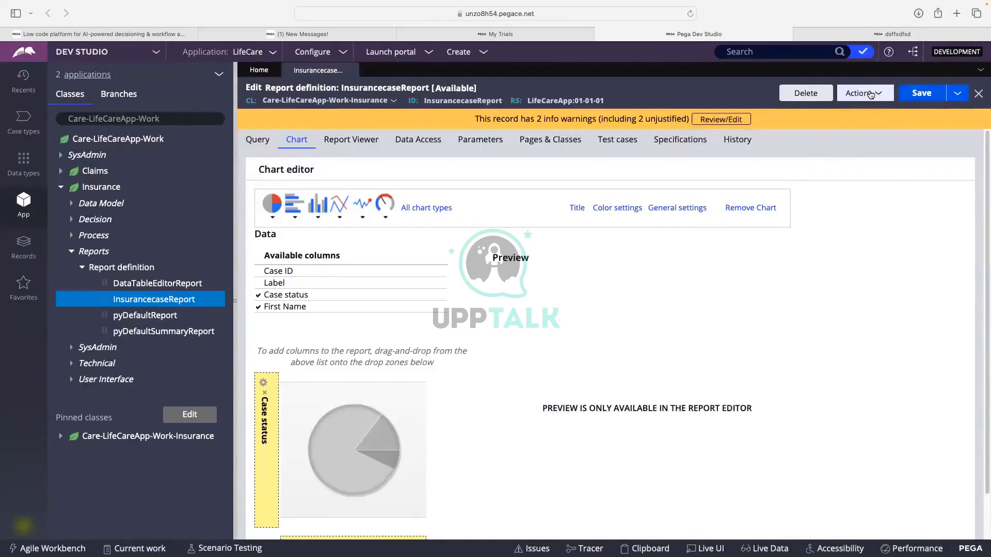
{"action": "left_click", "coordinate": [871, 93]}
{"action": "left_click", "coordinate": [825, 107]}
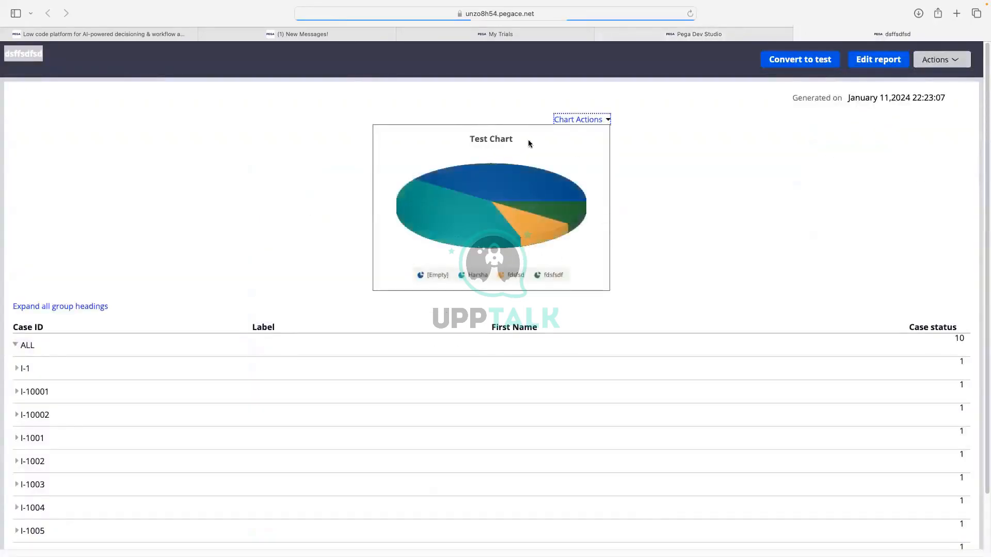
{"action": "left_click", "coordinate": [570, 119]}
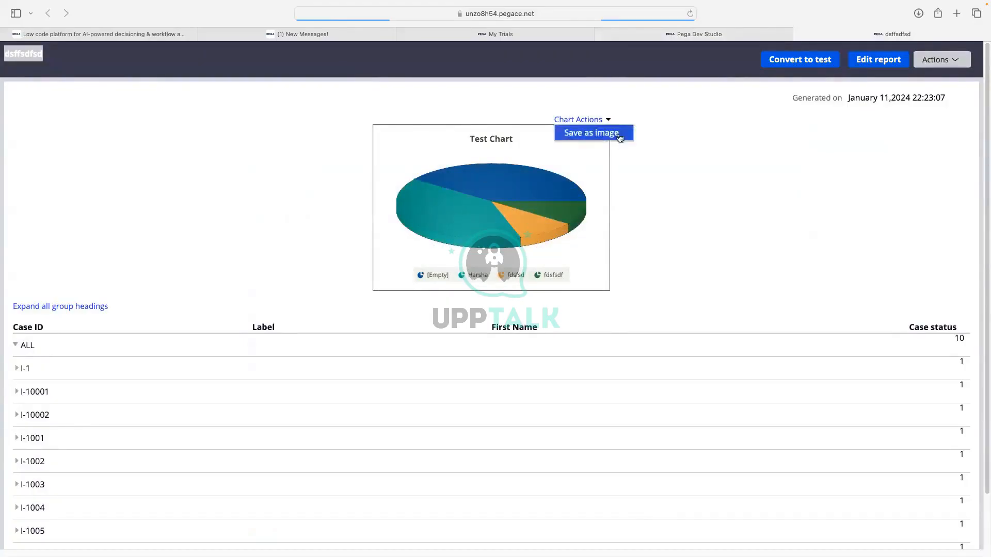
{"action": "left_click", "coordinate": [800, 35]}
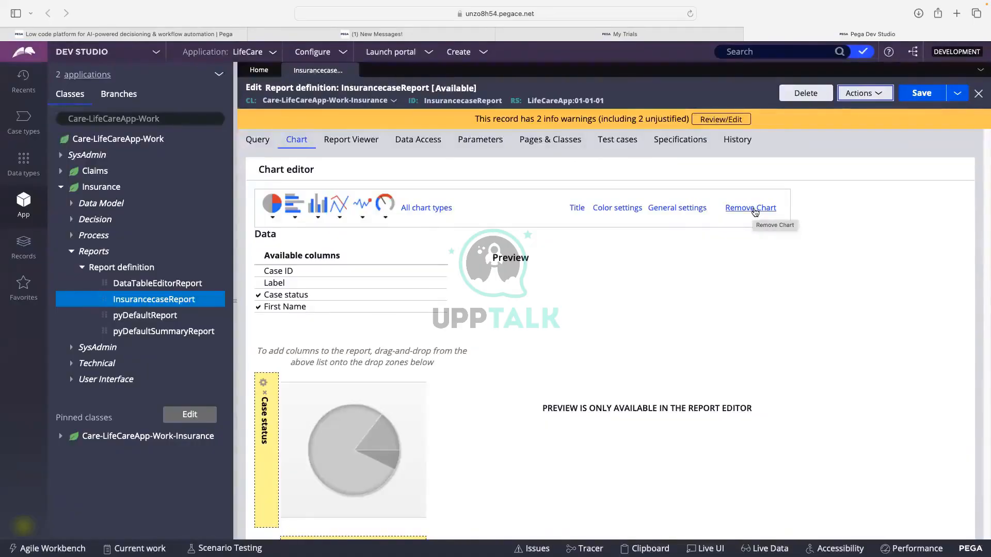
Remove the pie chart from the InsurancecaseReport report definition
{"action": "scroll", "coordinate": [502, 320], "scroll_direction": "down", "scroll_amount": 1}
{"action": "scroll", "coordinate": [503, 320], "scroll_direction": "up", "scroll_amount": 1}
{"action": "scroll", "coordinate": [396, 310], "scroll_direction": "down", "scroll_amount": 1}
{"action": "scroll", "coordinate": [779, 176], "scroll_direction": "up", "scroll_amount": 1}
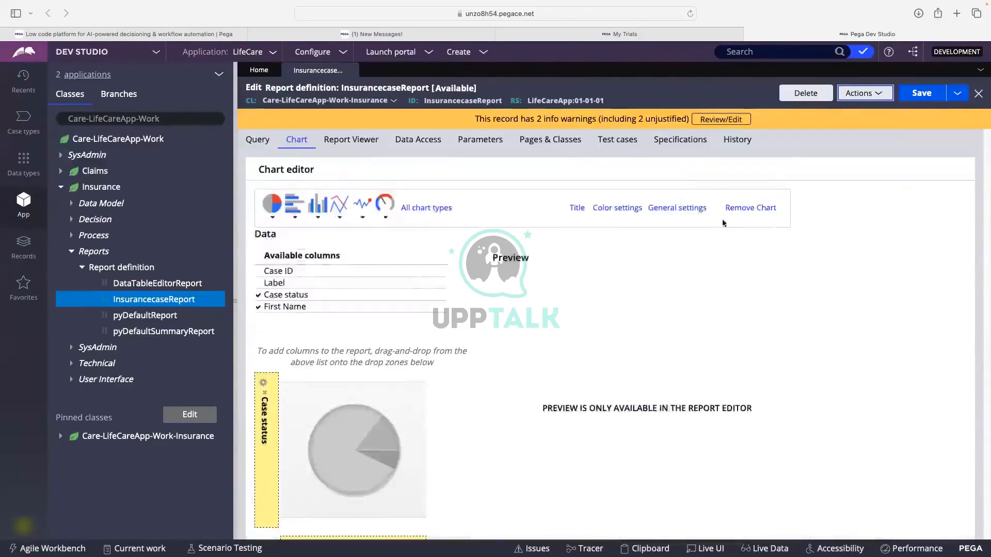
{"action": "left_click", "coordinate": [747, 208]}
Set the Summarize option of the Case status column to blank and save the report definition
{"action": "left_click", "coordinate": [257, 139]}
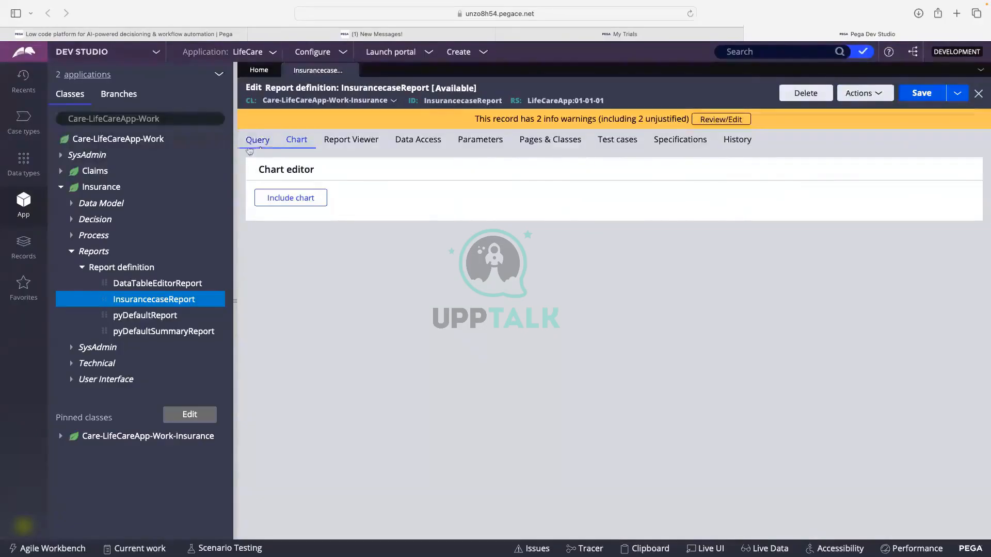
{"action": "left_click", "coordinate": [571, 273]}
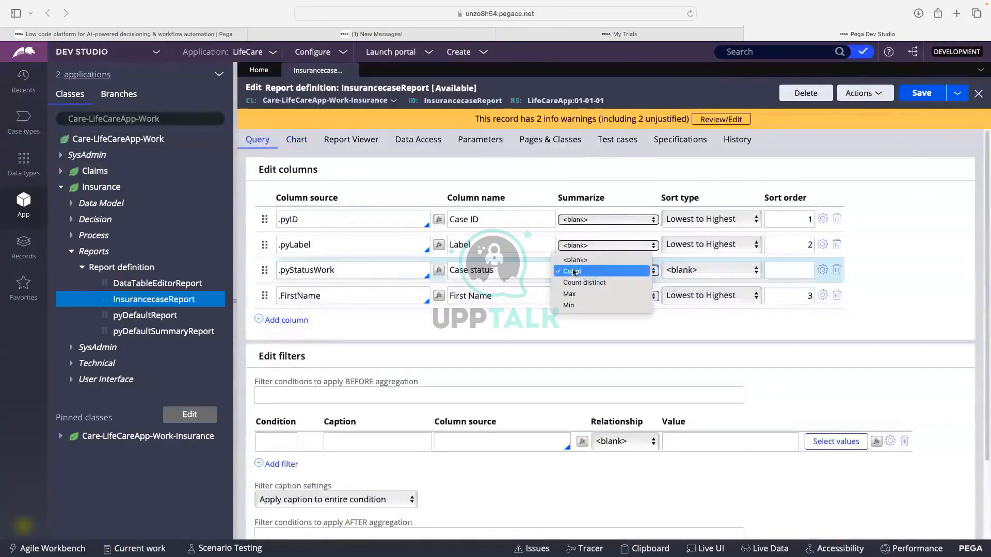
{"action": "left_click", "coordinate": [590, 264]}
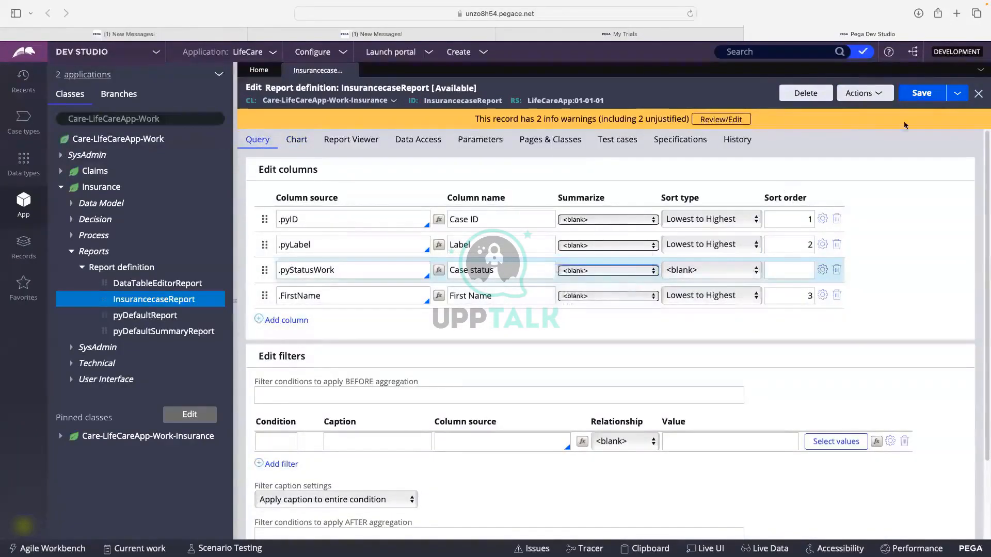
{"action": "left_click", "coordinate": [921, 94]}
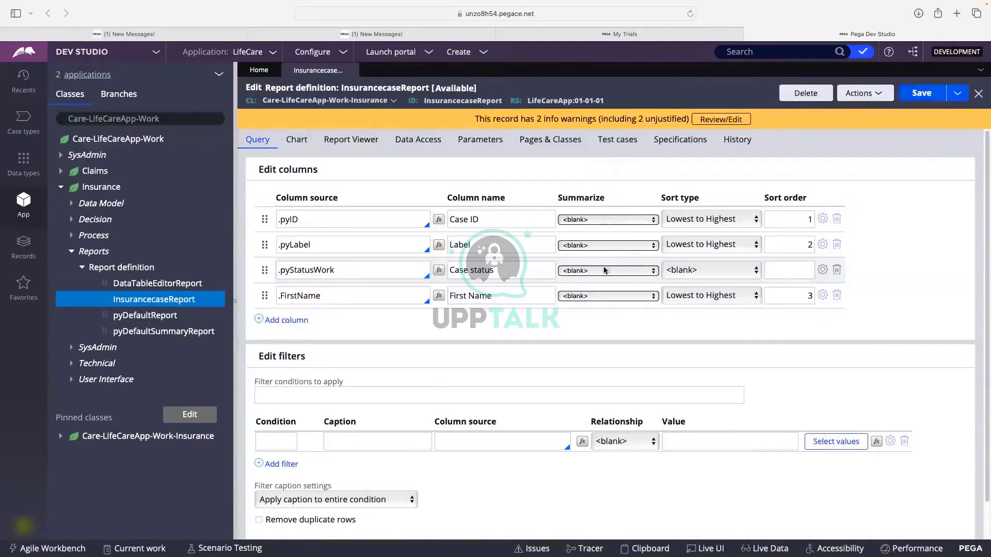
Read the chart editor's requirement for defining a chart on this report
{"action": "left_click", "coordinate": [303, 142]}
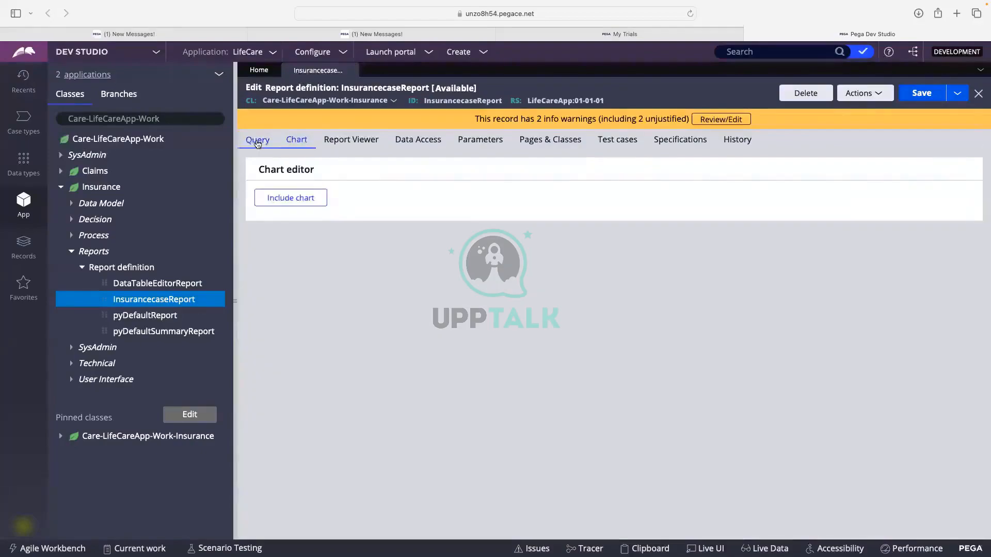
{"action": "left_click_drag", "start_coordinate": [256, 195], "coordinate": [644, 197]}
{"action": "left_click", "coordinate": [456, 231]}
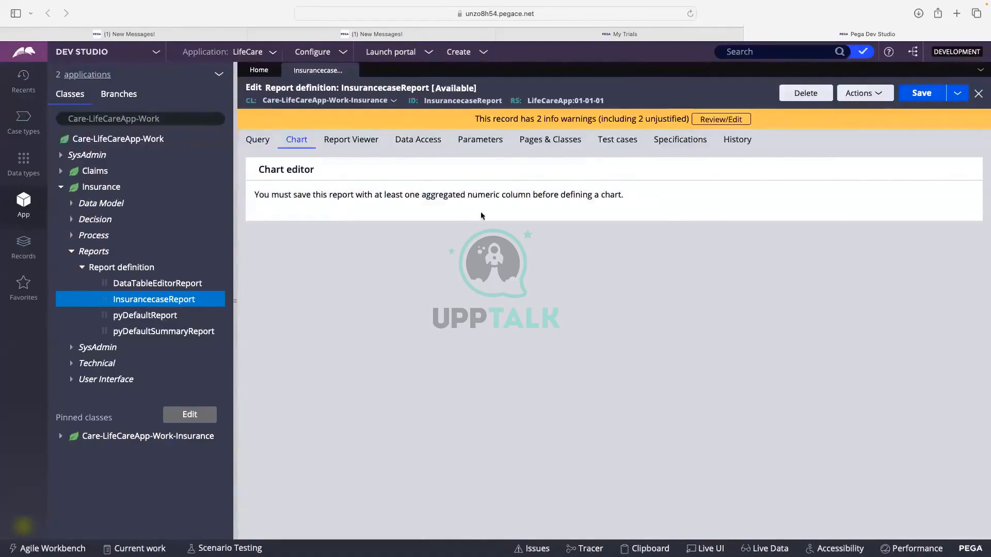
Review the report viewer options and the data access settings, including the Class joins section
{"action": "left_click", "coordinate": [360, 146]}
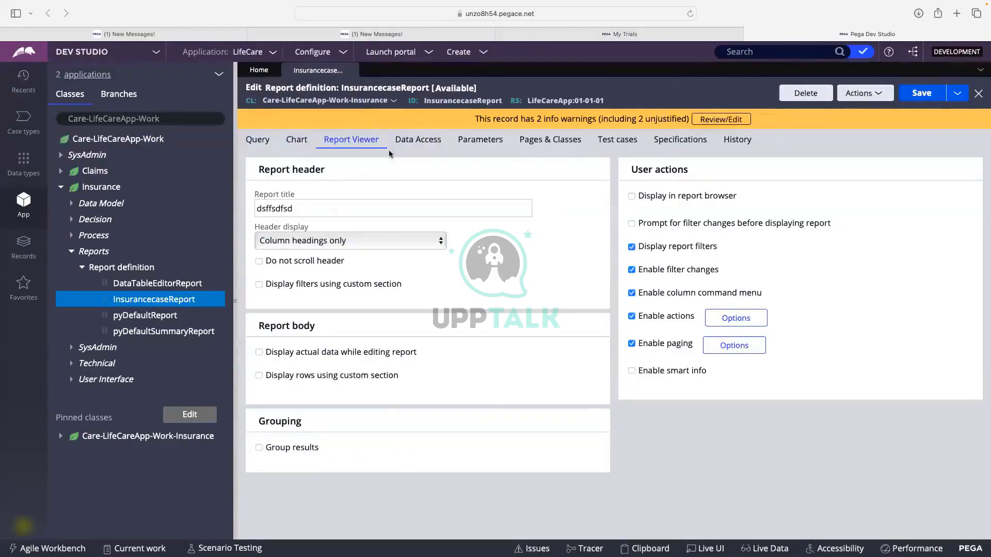
{"action": "left_click", "coordinate": [424, 150]}
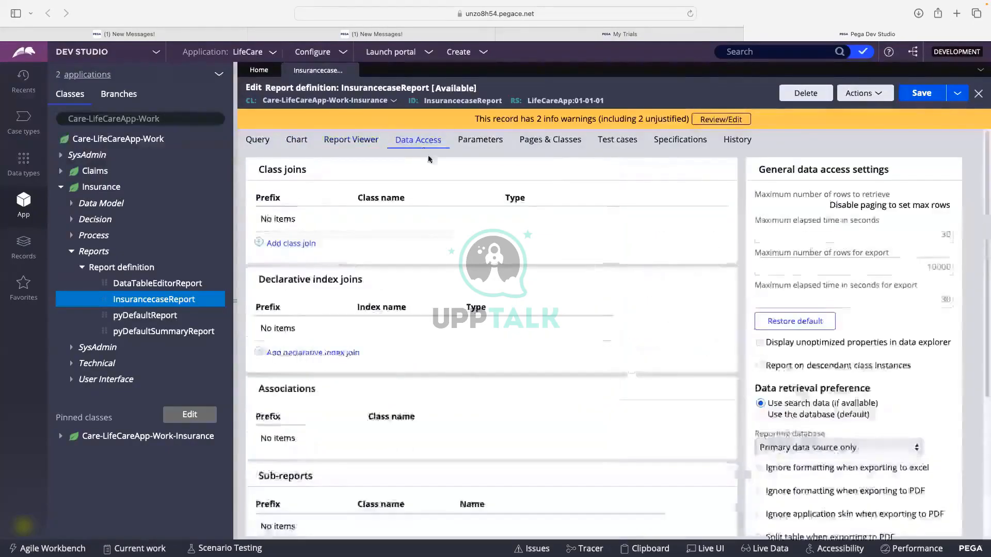
{"action": "scroll", "coordinate": [541, 160], "scroll_direction": "down", "scroll_amount": 4}
{"action": "scroll", "coordinate": [541, 160], "scroll_direction": "up", "scroll_amount": 3}
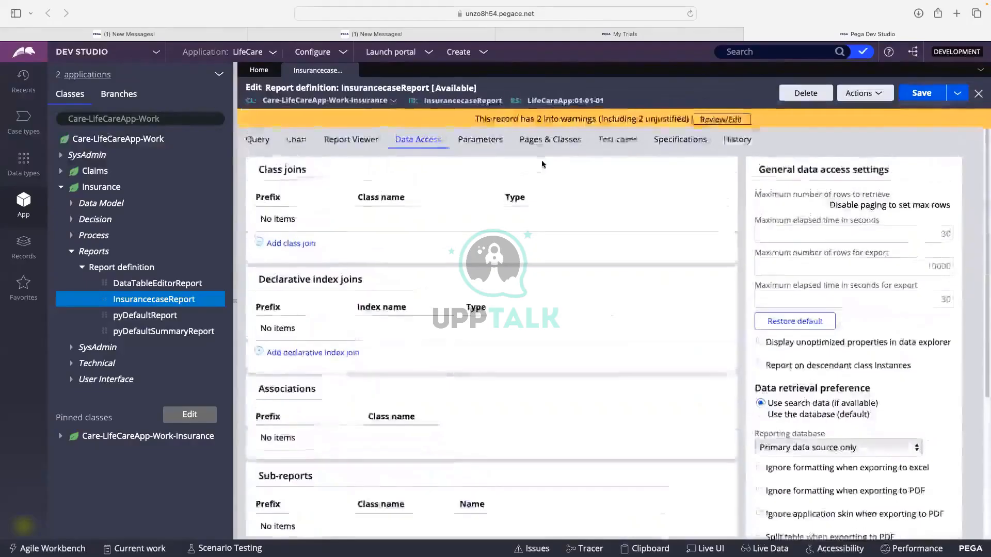
{"action": "scroll", "coordinate": [542, 164], "scroll_direction": "up", "scroll_amount": 1}
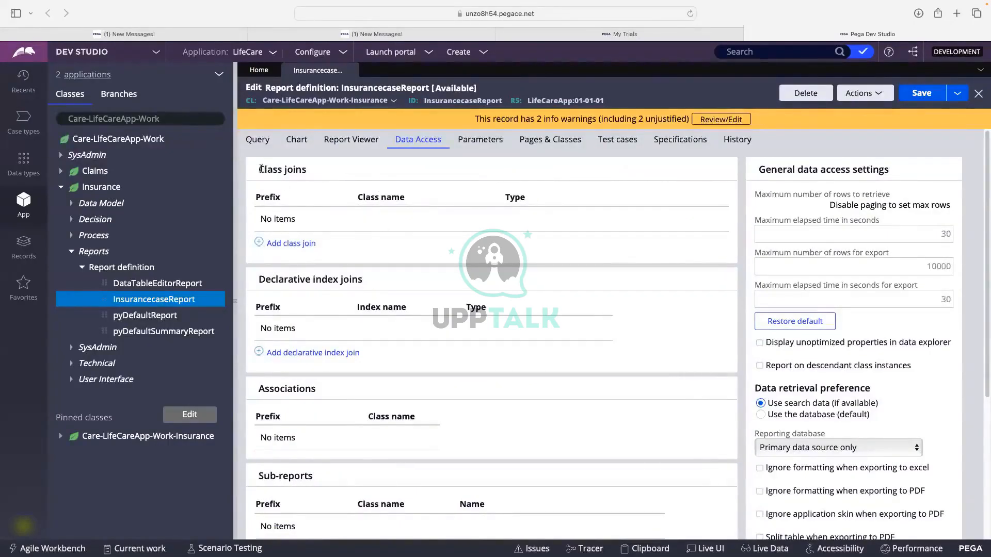
{"action": "left_click_drag", "start_coordinate": [261, 168], "coordinate": [305, 169]}
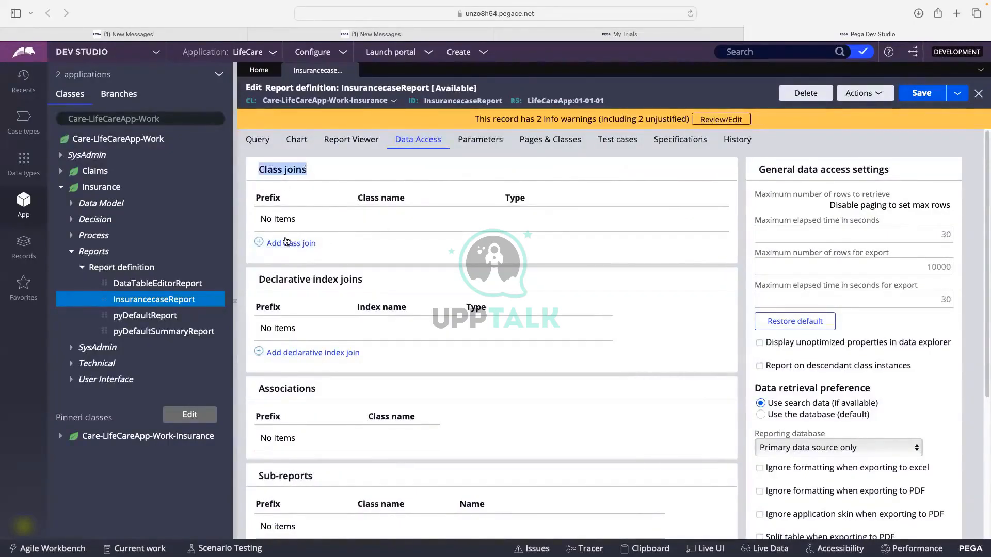
Add a class join with the prefix AP and the class name arc-WidgNextApp-SR
{"action": "left_click", "coordinate": [373, 243]}
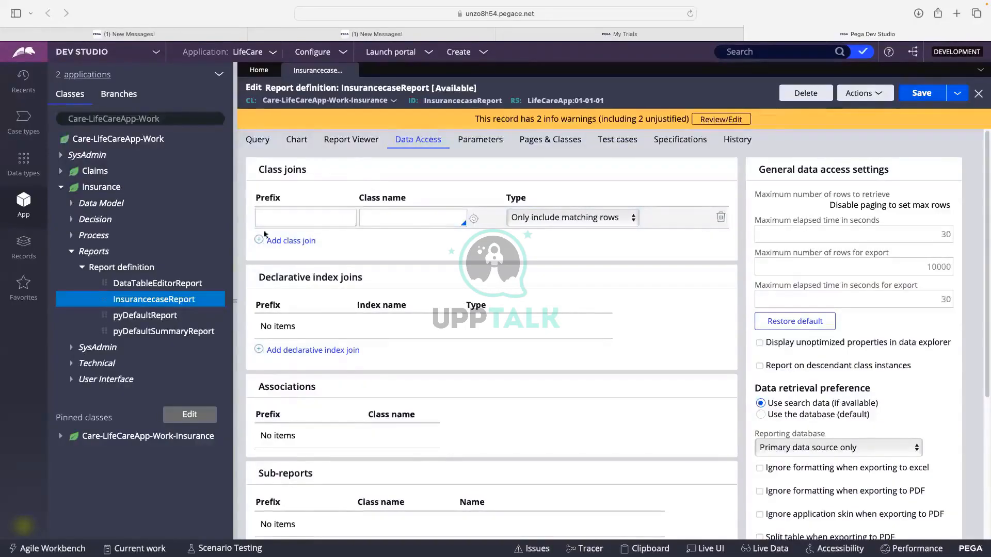
{"action": "left_click", "coordinate": [328, 226]}
{"action": "left_click", "coordinate": [325, 216]}
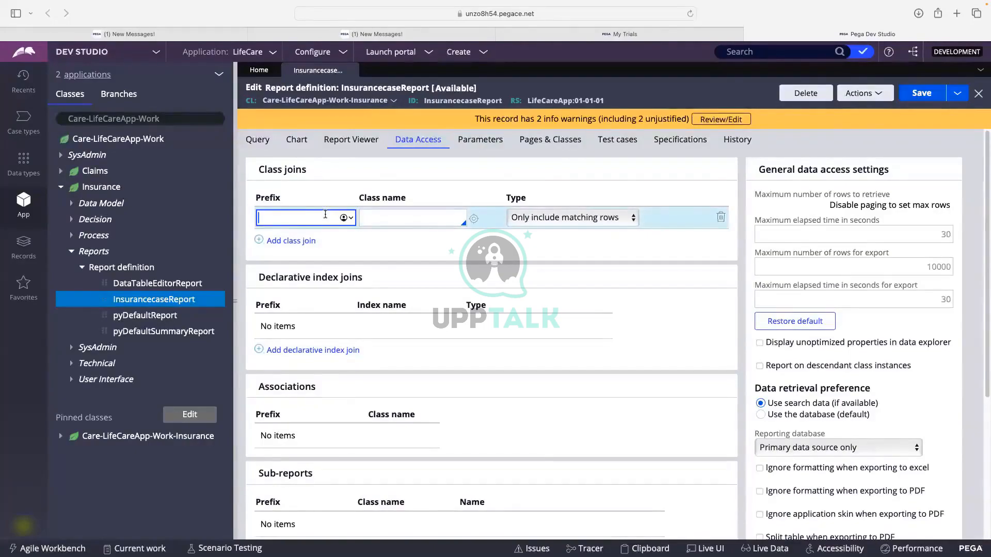
{"action": "type", "text": "AP"}
{"action": "left_click", "coordinate": [376, 216]}
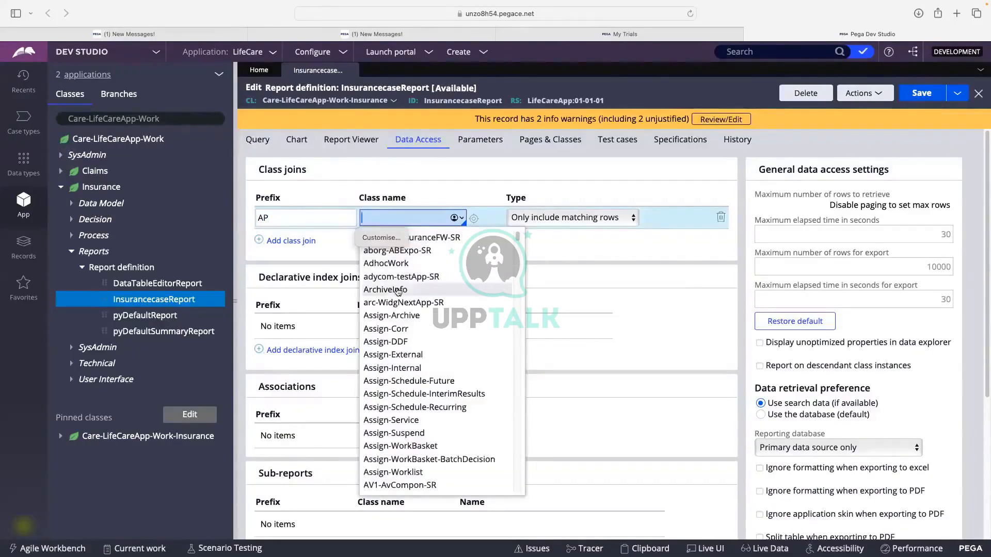
{"action": "left_click", "coordinate": [398, 304]}
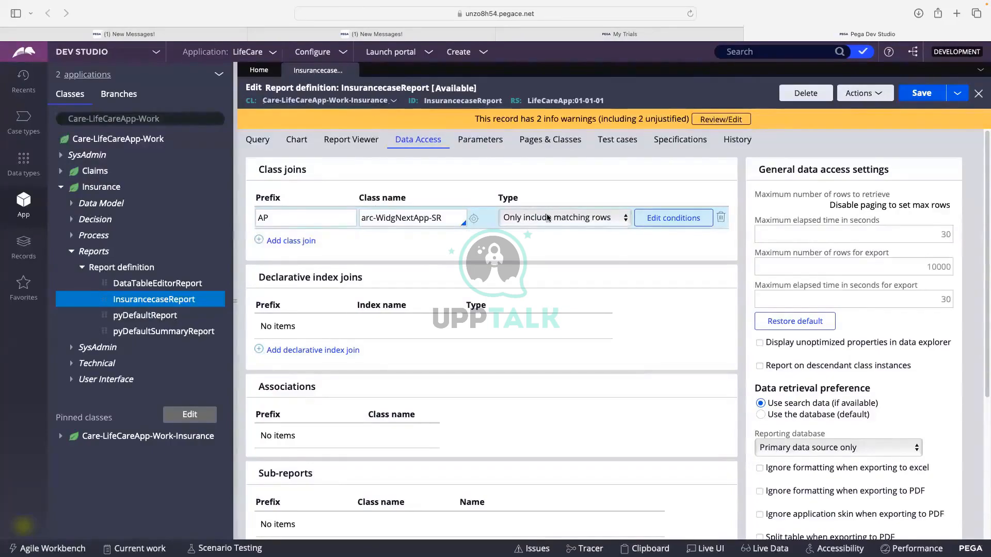
{"action": "left_click", "coordinate": [374, 222]}
{"action": "left_click_drag", "start_coordinate": [444, 217], "coordinate": [357, 220]}
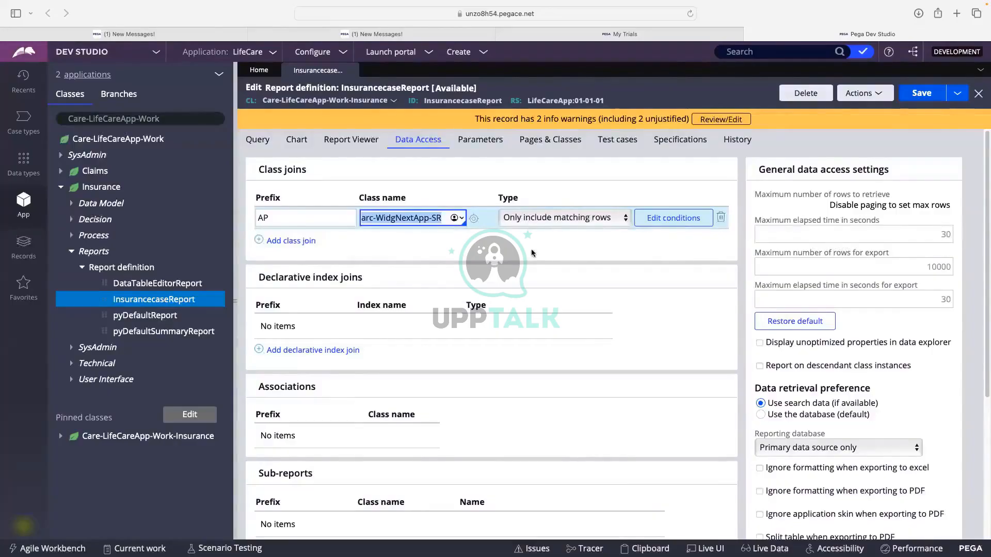
Open the filter conditions of the AP class join and set the column of condition A to .pzInsKey
{"action": "left_click", "coordinate": [634, 240]}
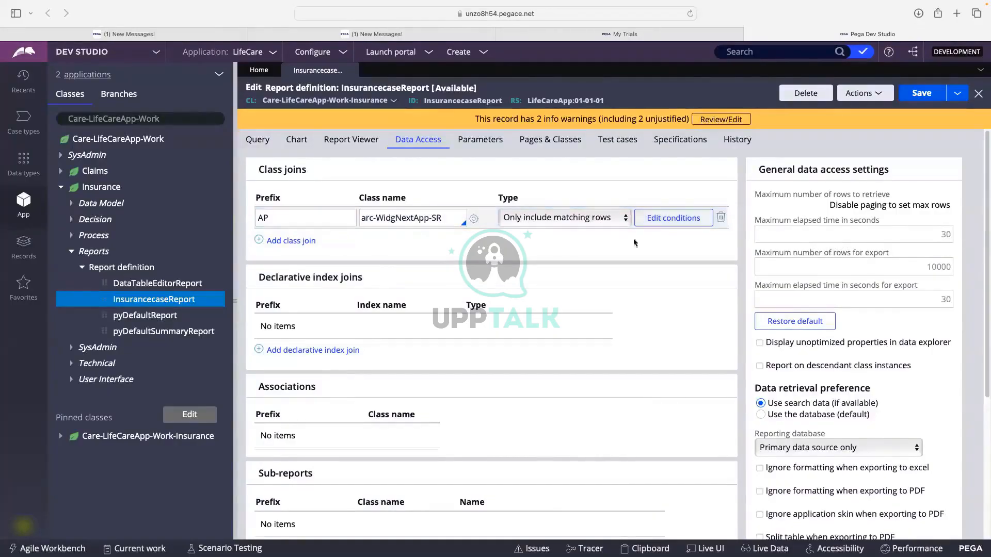
{"action": "left_click", "coordinate": [668, 219]}
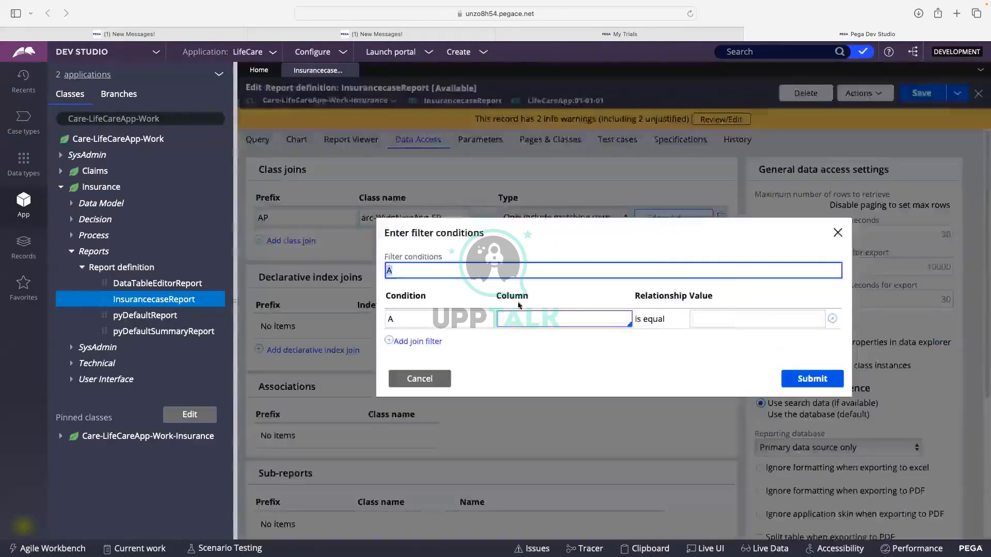
{"action": "left_click", "coordinate": [552, 319]}
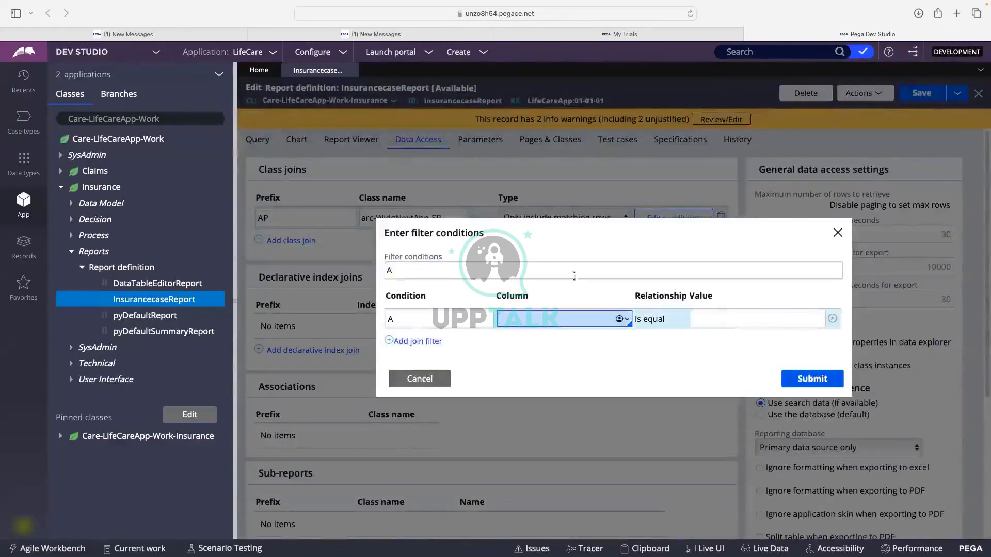
{"action": "left_click", "coordinate": [555, 319]}
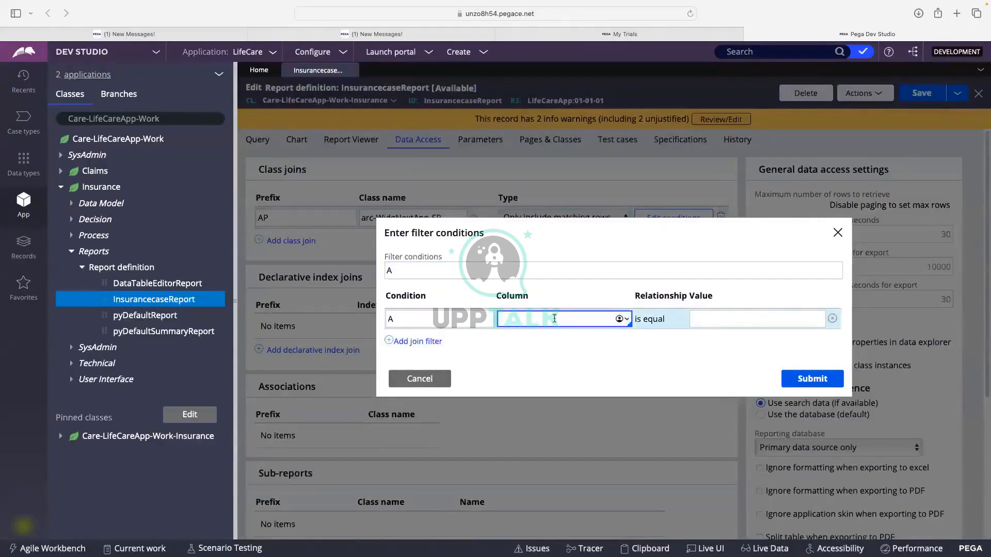
{"action": "type", "text": ".pzins"}
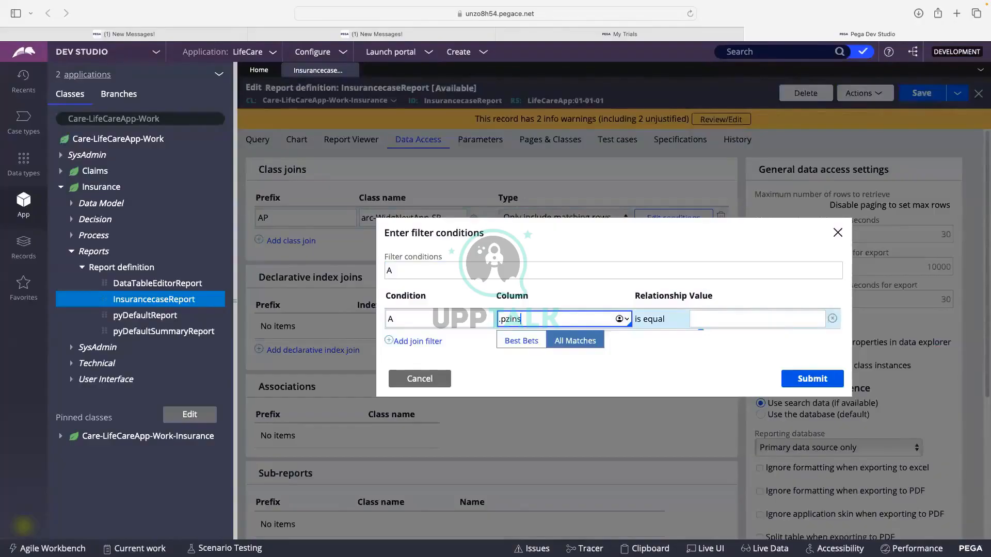
{"action": "left_click", "coordinate": [568, 341]}
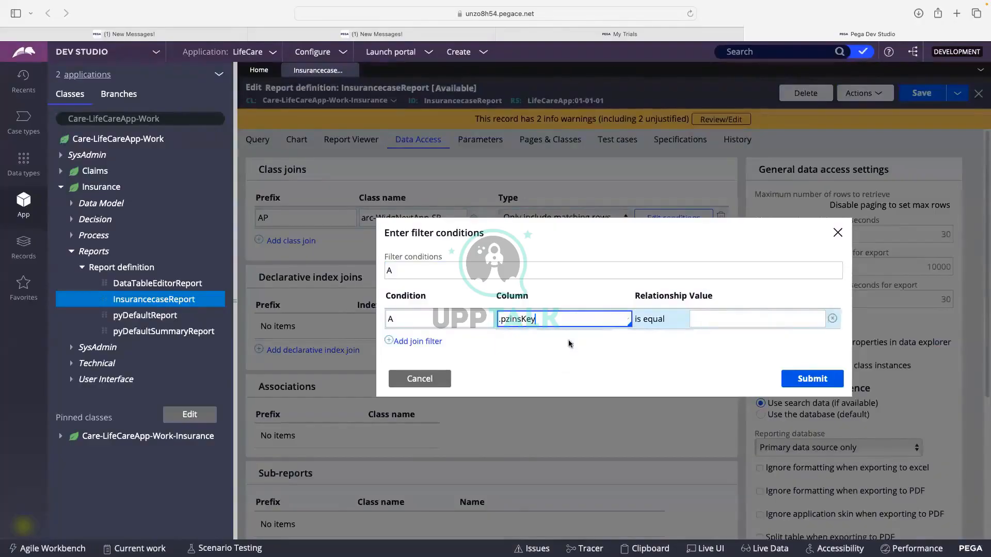
Enter .pzinskey as the comparison value of condition A
{"action": "left_click", "coordinate": [706, 315]}
{"action": "type", "text": "p"}
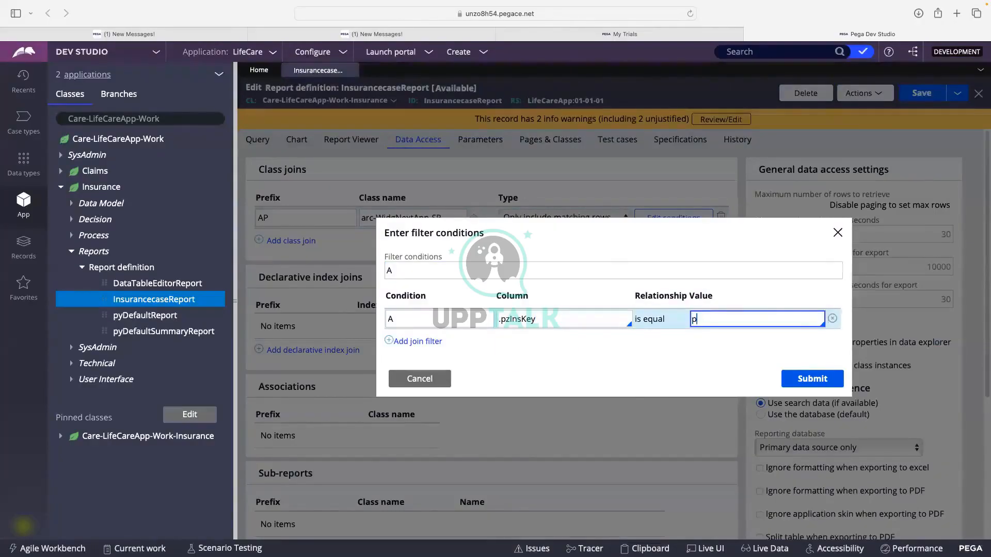
{"action": "type", "text": ".px"}
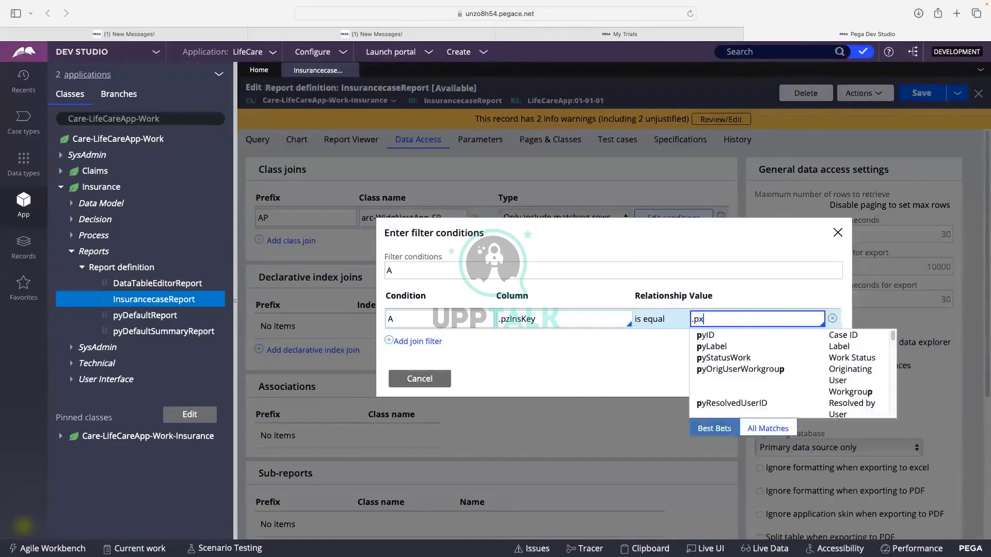
{"action": "type", "text": "inskey"}
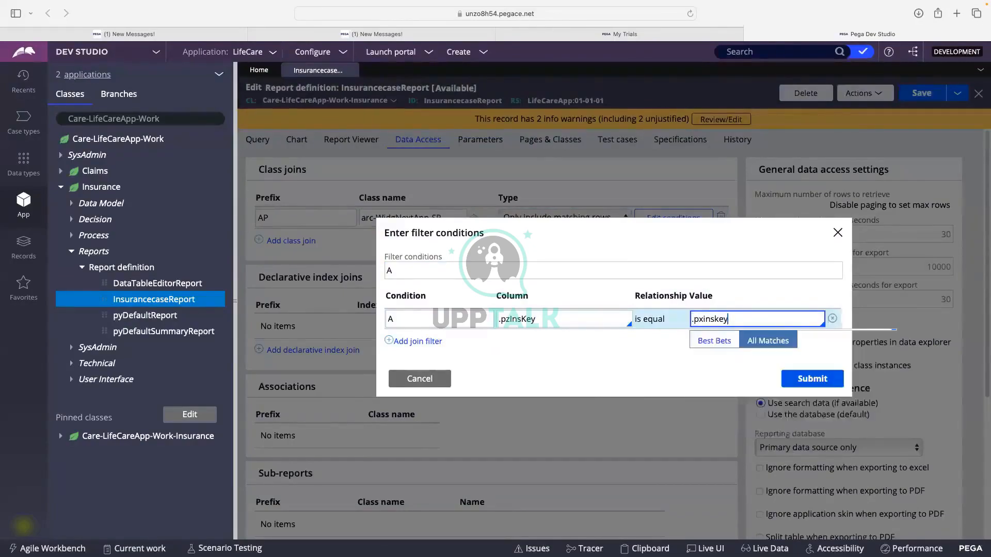
{"action": "left_click", "coordinate": [703, 317]}
{"action": "key", "text": "BackSpace"}
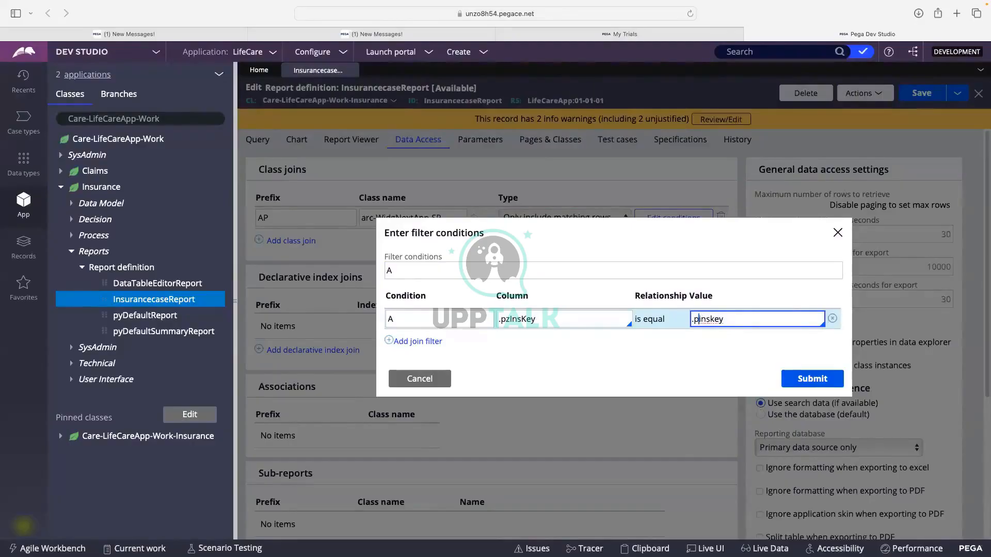
{"action": "type", "text": "z"}
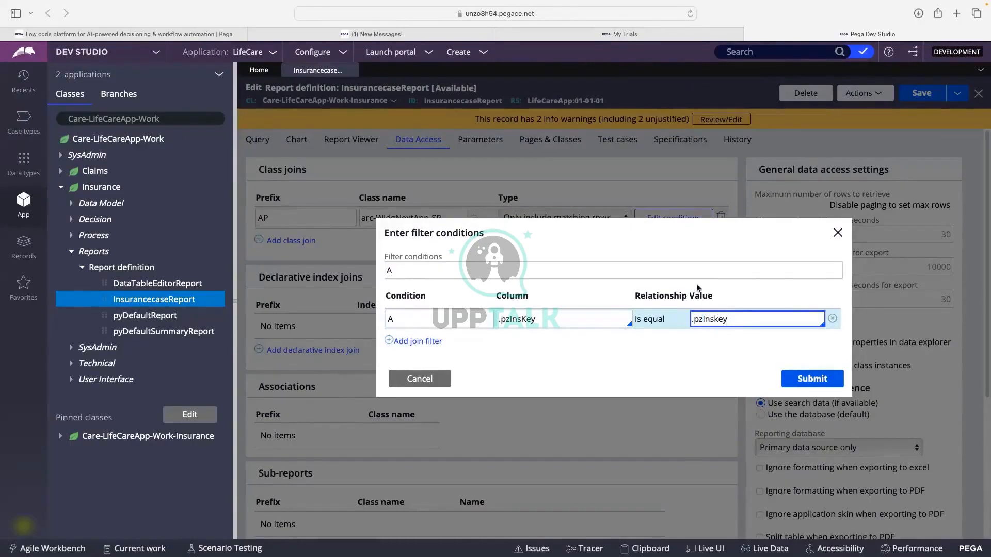
Replace the value of condition A with a copy of its column entry, .pzInsKey, and submit the filter conditions
{"action": "left_click", "coordinate": [591, 320]}
{"action": "key", "text": "super+c"}
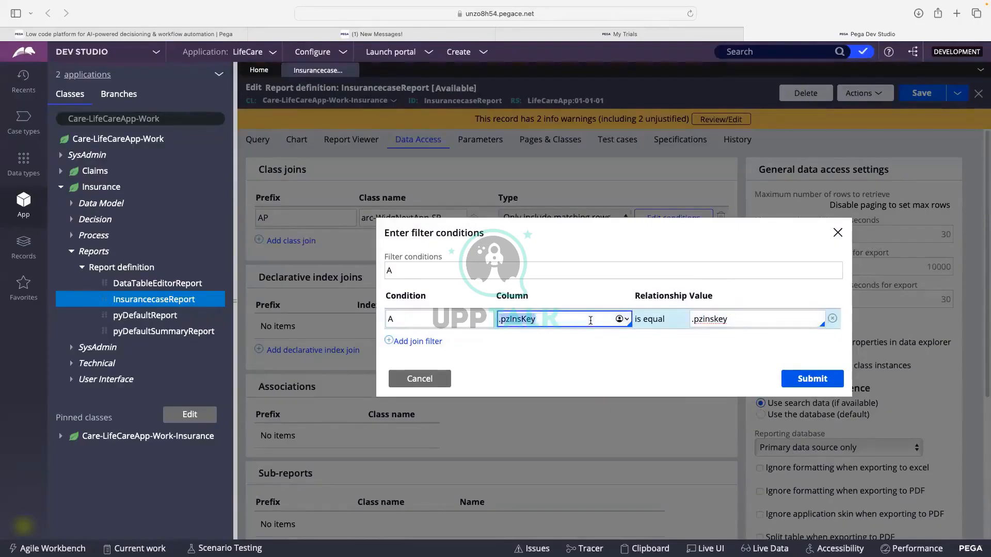
{"action": "left_click", "coordinate": [706, 317]}
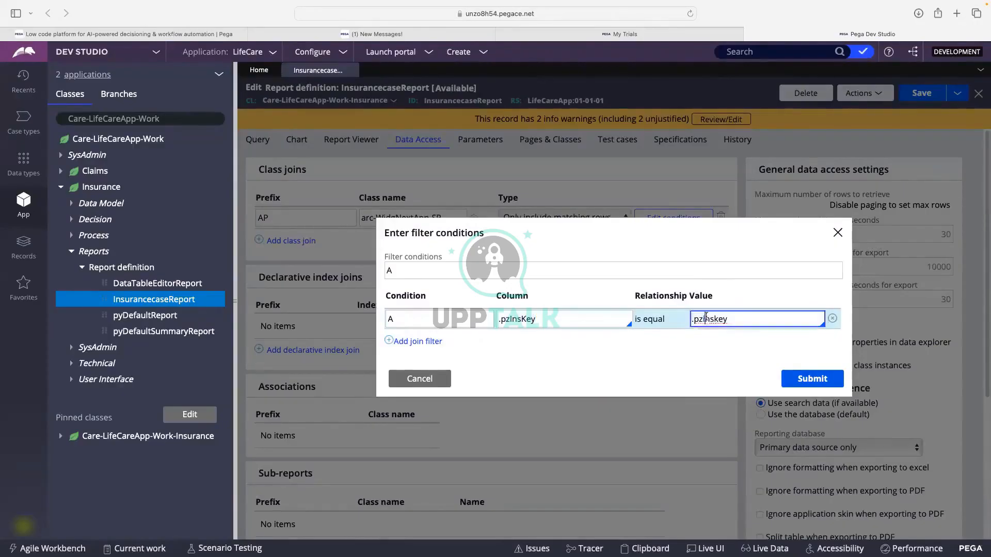
{"action": "key", "text": "super+v"}
{"action": "left_click", "coordinate": [662, 362]}
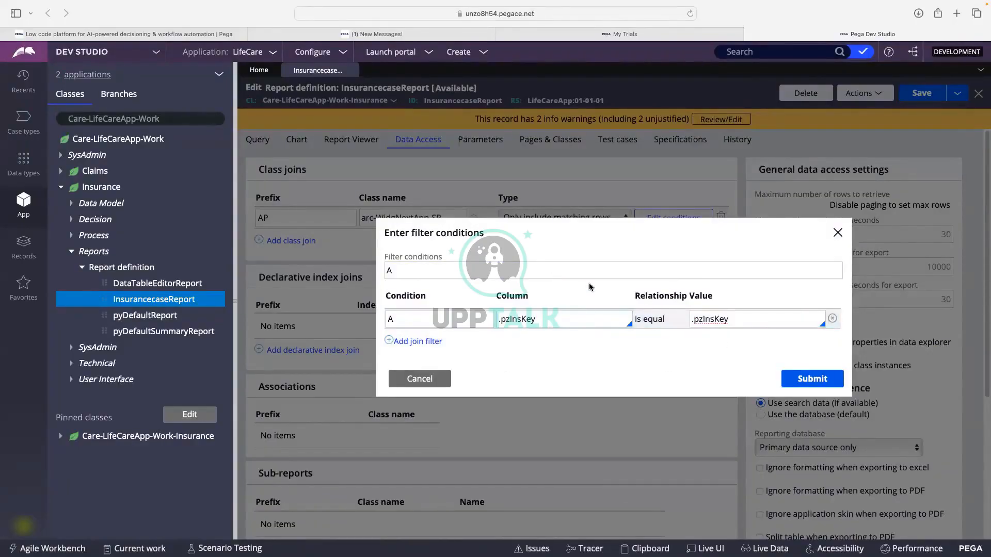
{"action": "left_click", "coordinate": [809, 378]}
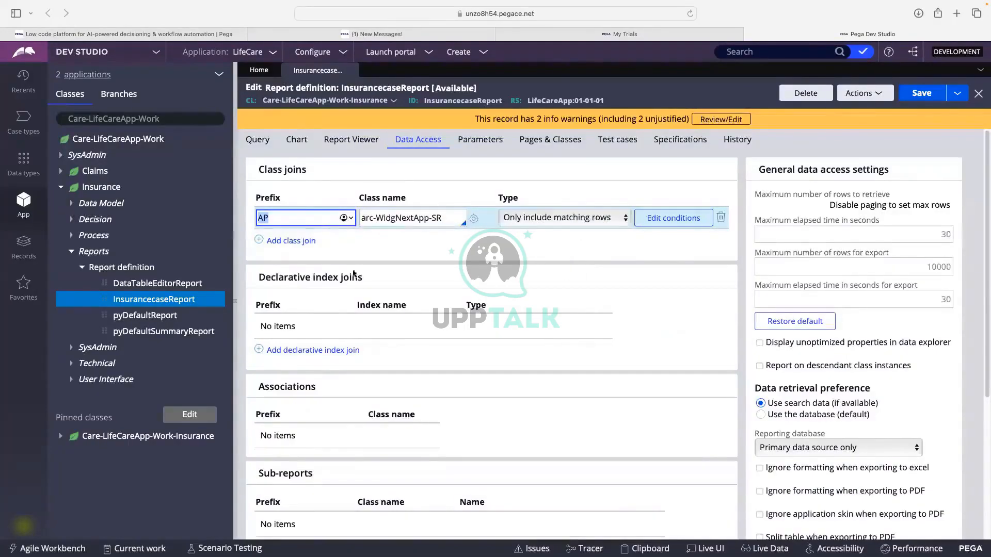
Add a fifth column to the report query and enter AP. as its source to browse the joined class's properties
{"action": "left_click", "coordinate": [313, 221]}
{"action": "left_click_drag", "start_coordinate": [278, 220], "coordinate": [257, 218]}
{"action": "left_click", "coordinate": [256, 148]}
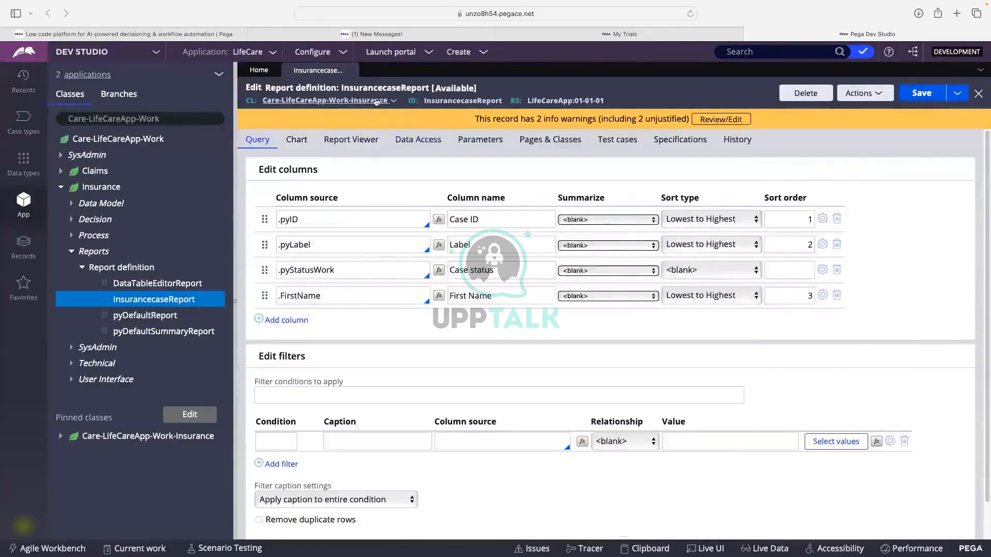
{"action": "left_click", "coordinate": [283, 320]}
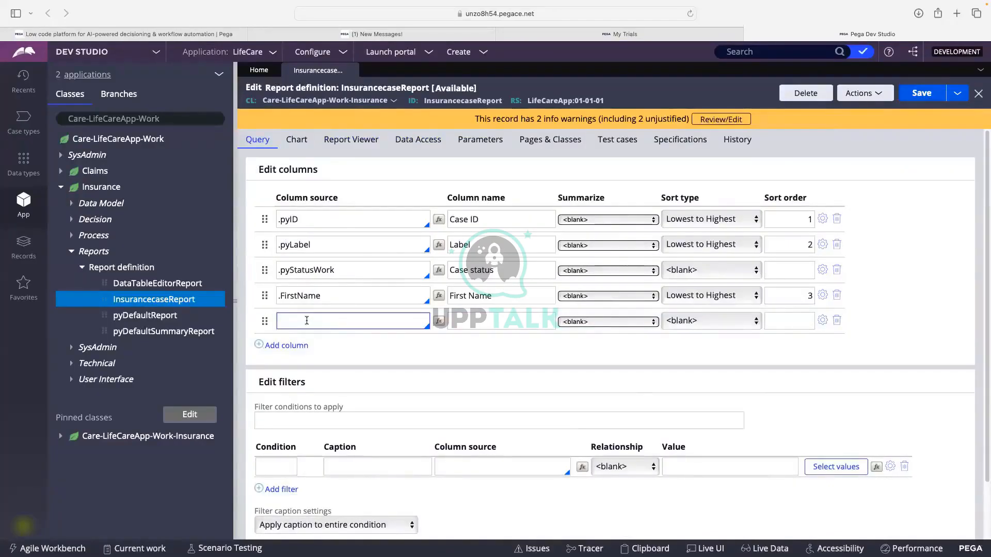
{"action": "left_click", "coordinate": [306, 321]}
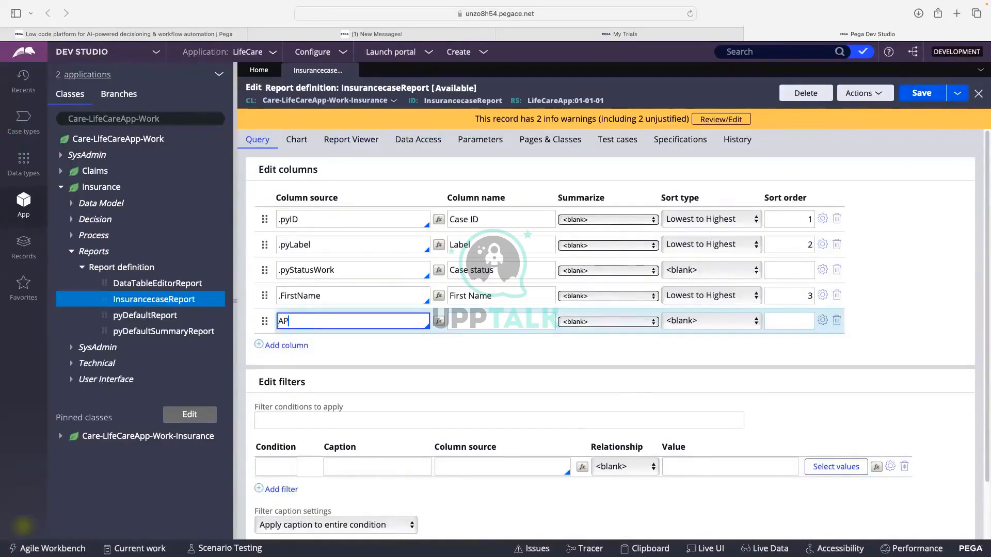
{"action": "type", "text": "AP."}
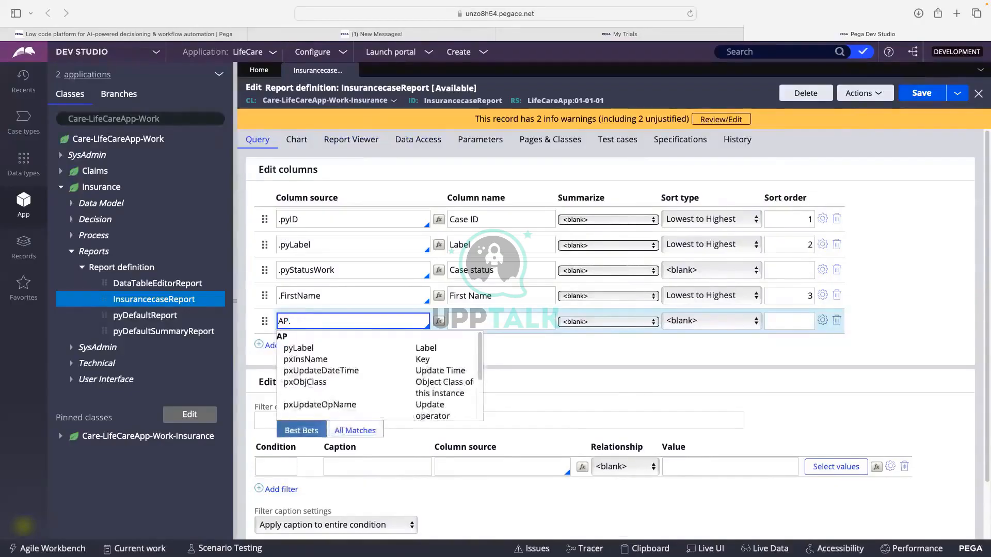
{"action": "scroll", "coordinate": [332, 357], "scroll_direction": "down", "scroll_amount": 2}
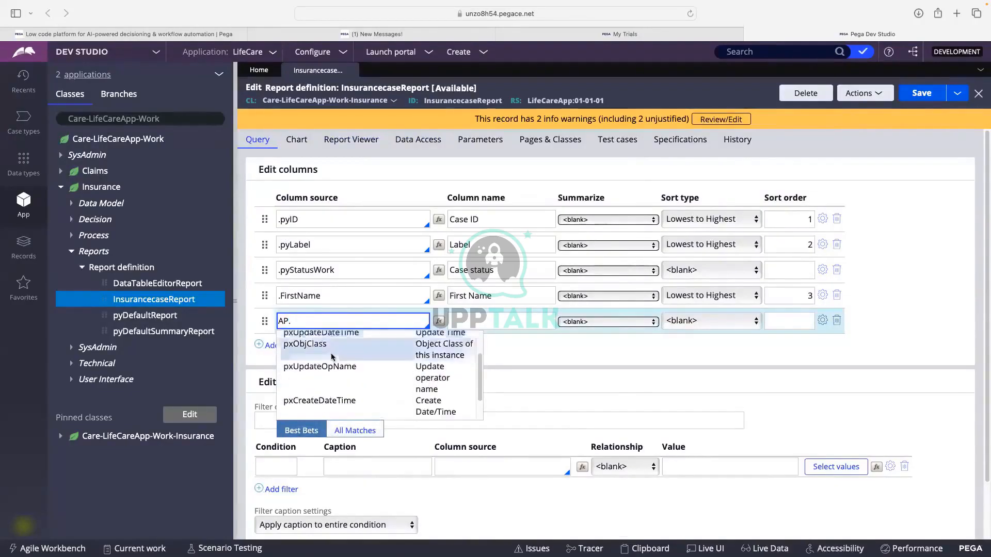
{"action": "scroll", "coordinate": [331, 357], "scroll_direction": "down", "scroll_amount": 2}
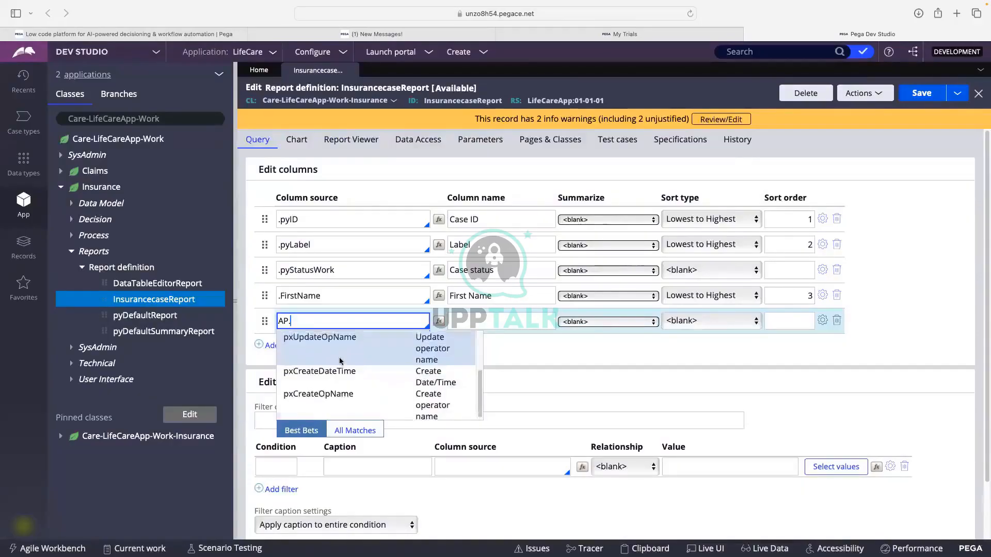
{"action": "scroll", "coordinate": [331, 357], "scroll_direction": "up", "scroll_amount": 4}
{"action": "left_click", "coordinate": [300, 323]}
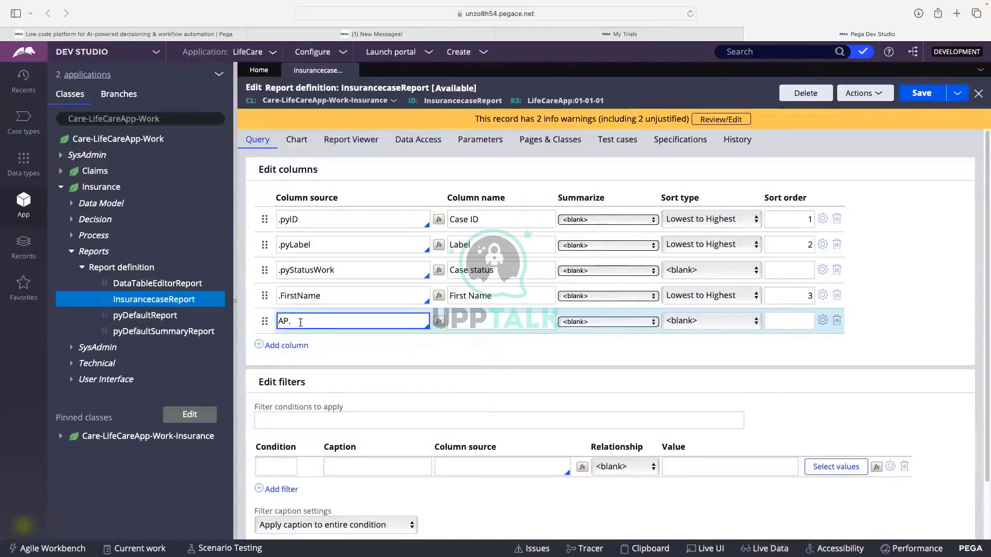
Replace the new column's source with a single dot and browse the report class's own properties
{"action": "key", "text": "BackSpace"}
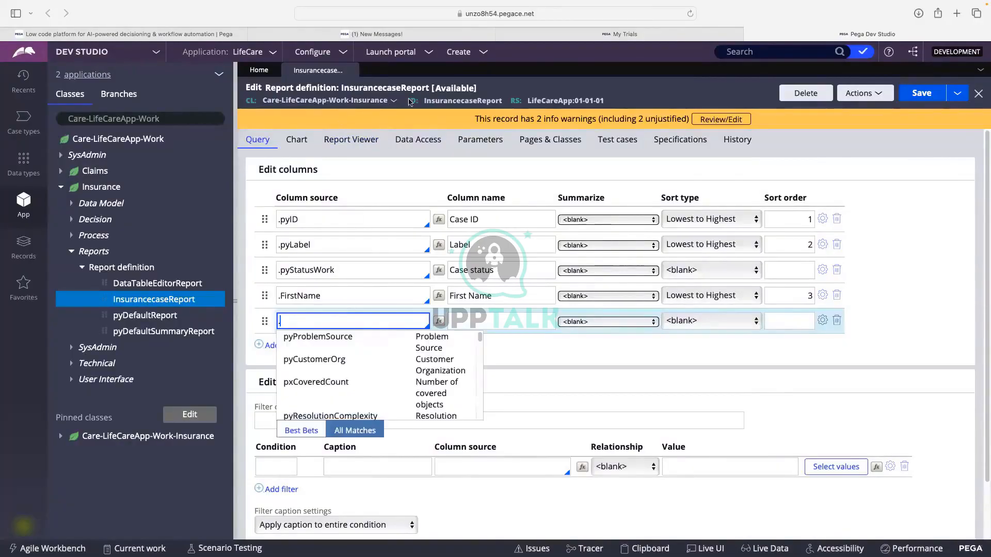
{"action": "scroll", "coordinate": [350, 358], "scroll_direction": "down", "scroll_amount": 1}
{"action": "scroll", "coordinate": [350, 358], "scroll_direction": "down", "scroll_amount": 5}
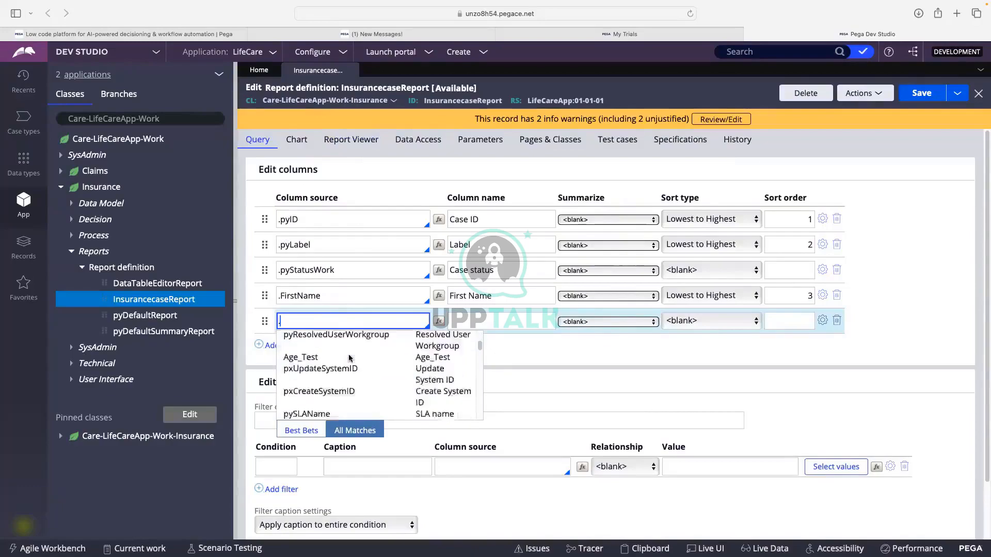
{"action": "left_click", "coordinate": [599, 361]}
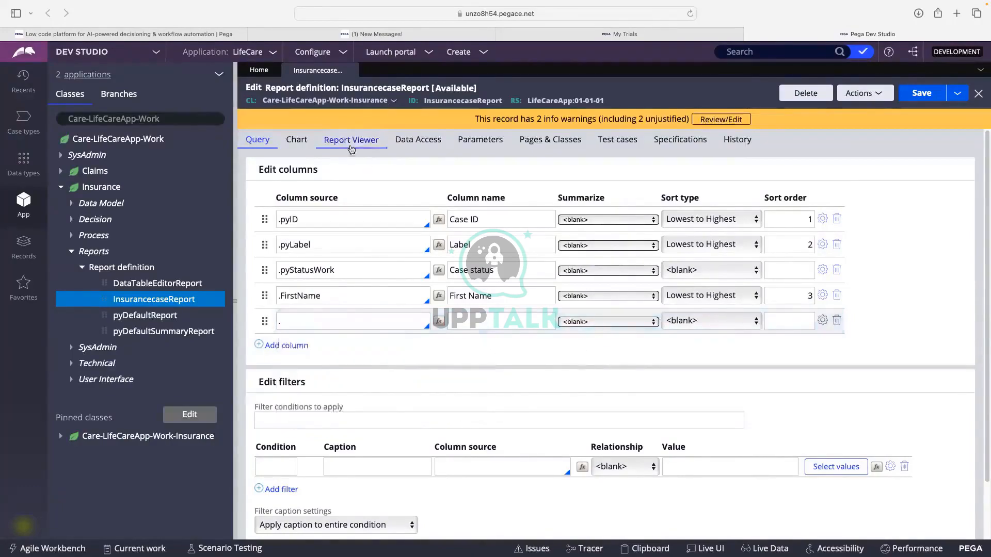
Review the type options of the AP class join and its filter conditions
{"action": "left_click", "coordinate": [416, 141]}
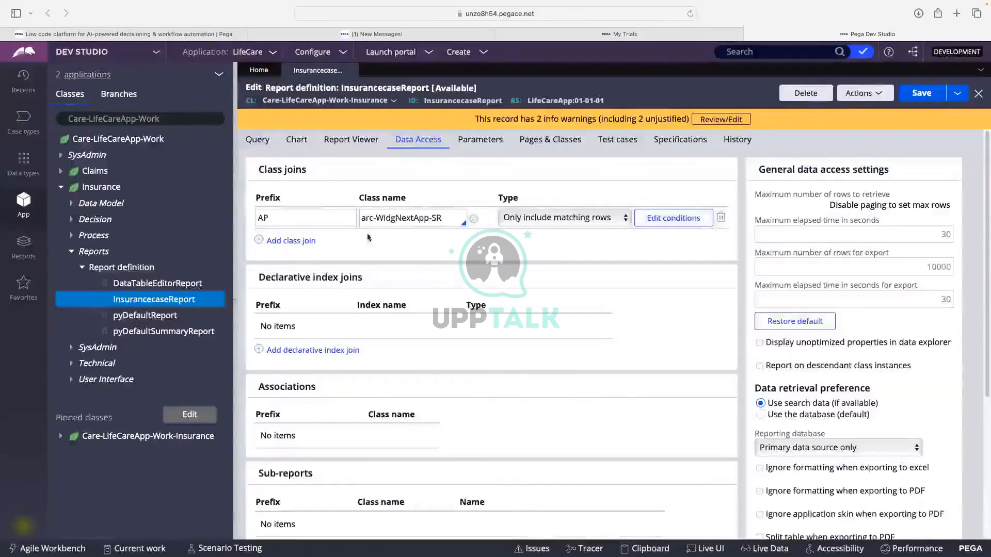
{"action": "left_click", "coordinate": [513, 219]}
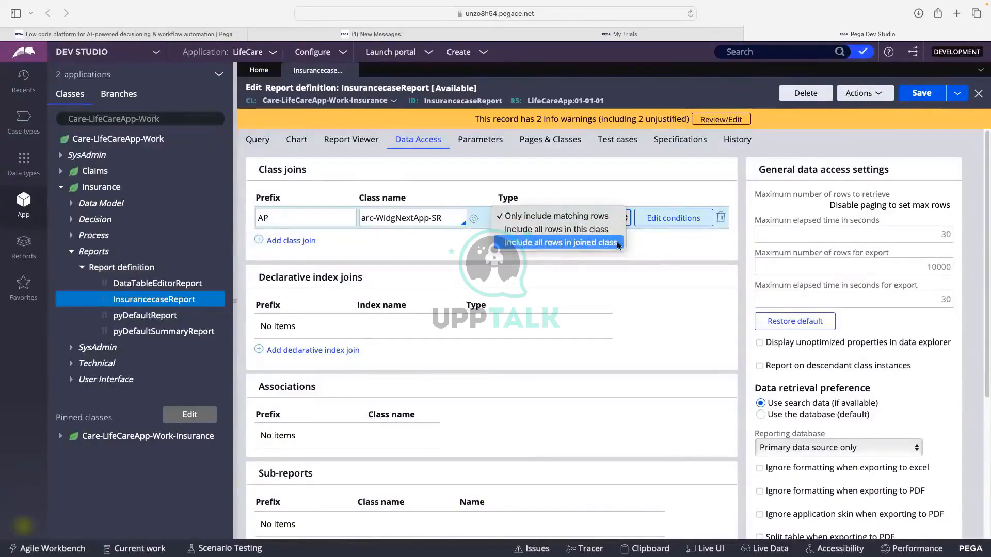
{"action": "left_click", "coordinate": [687, 250]}
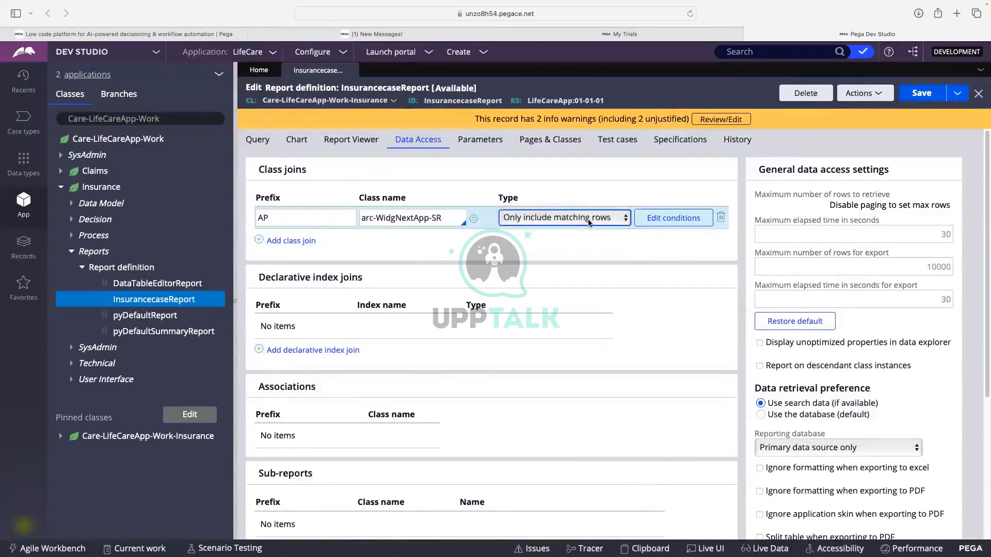
{"action": "left_click", "coordinate": [589, 221]}
{"action": "left_click", "coordinate": [714, 252]}
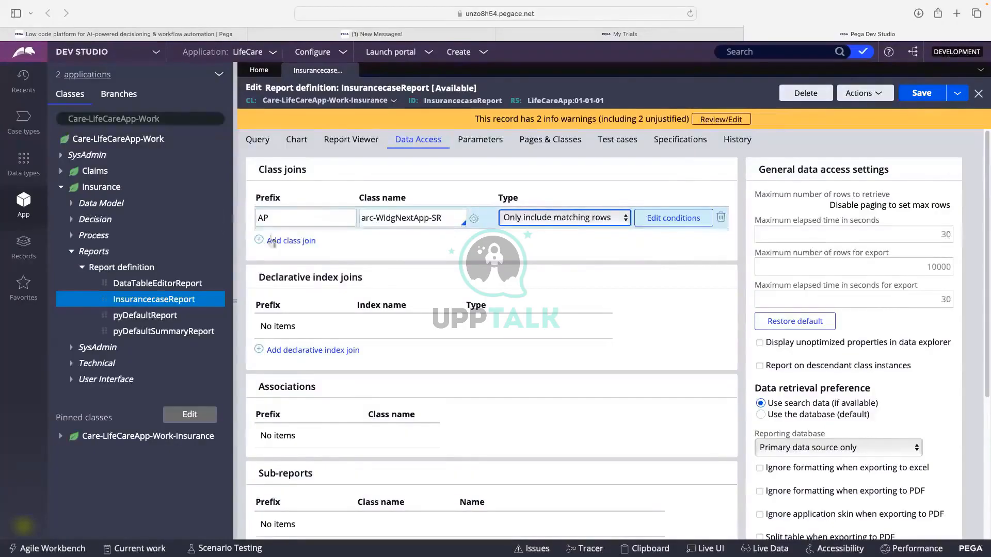
{"action": "left_click", "coordinate": [667, 225]}
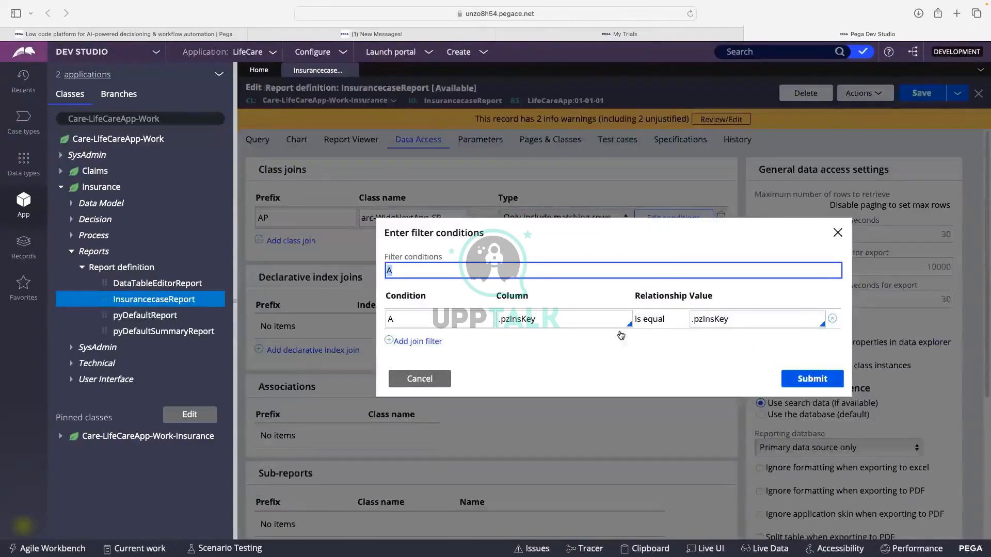
{"action": "left_click", "coordinate": [449, 377]}
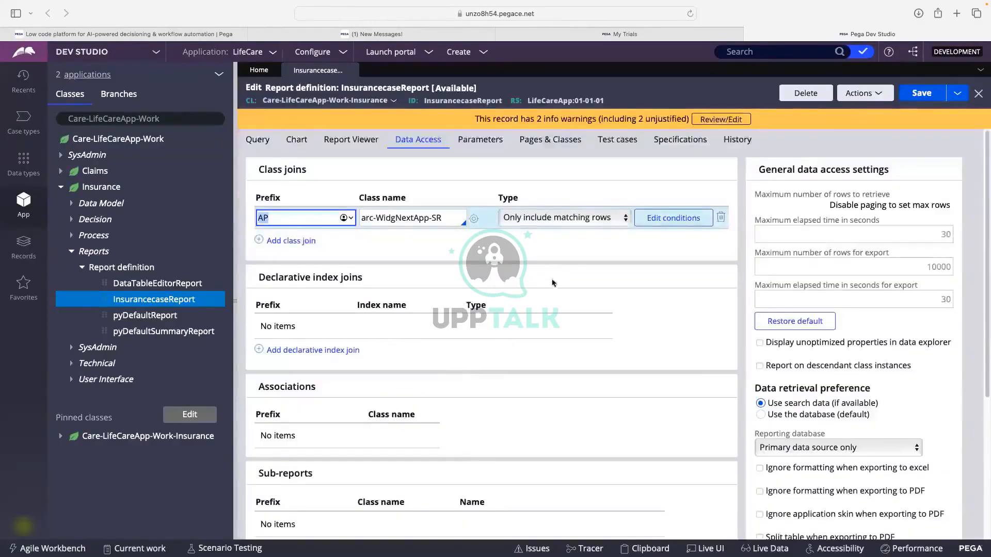
Delete the AP class join and look over the Declarative index joins section
{"action": "left_click", "coordinate": [721, 219]}
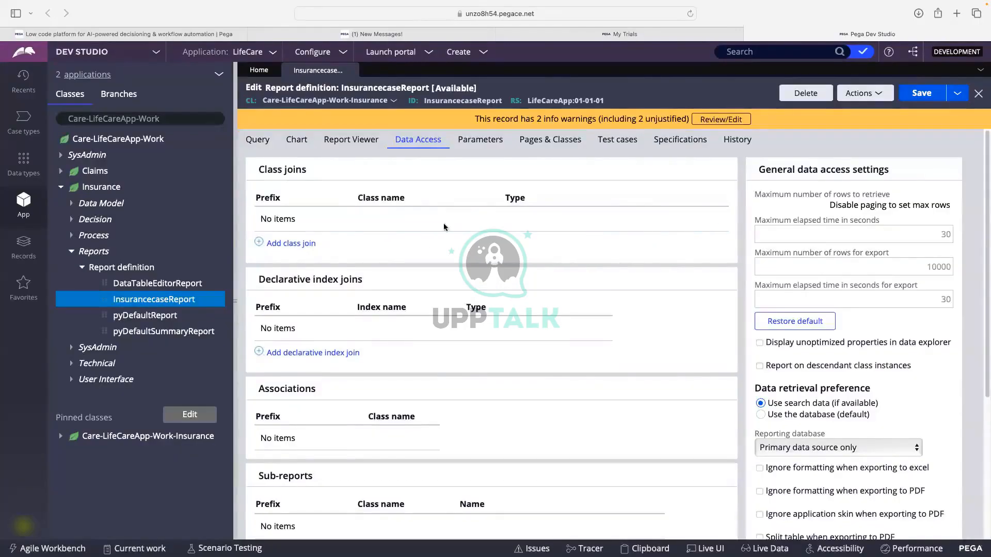
{"action": "scroll", "coordinate": [443, 226], "scroll_direction": "down", "scroll_amount": 1}
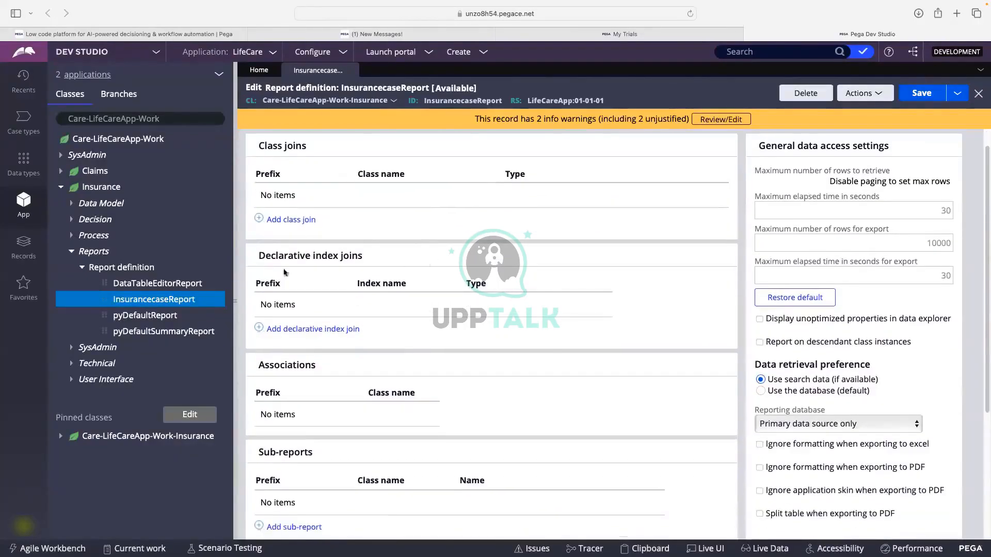
{"action": "left_click_drag", "start_coordinate": [259, 256], "coordinate": [369, 255]}
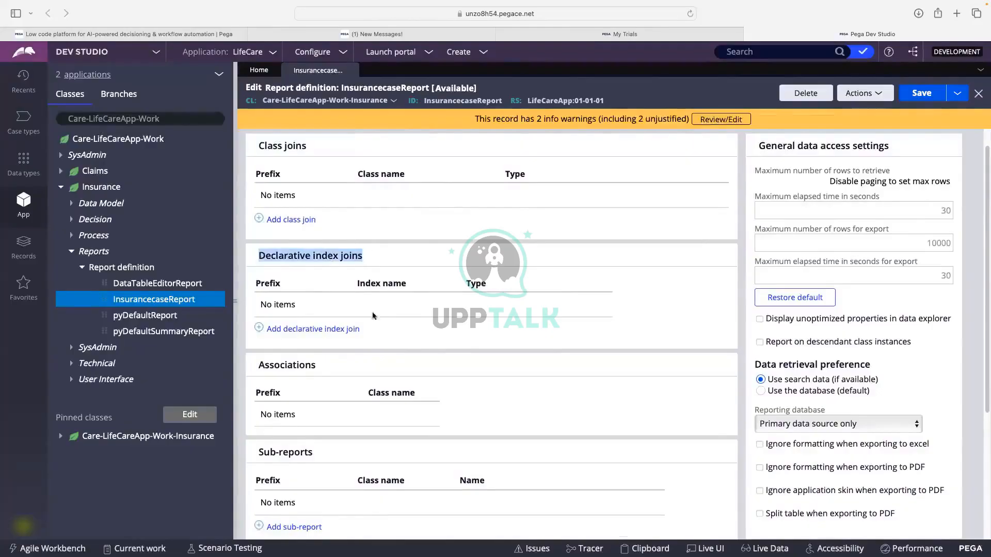
{"action": "scroll", "coordinate": [320, 170], "scroll_direction": "up", "scroll_amount": 1}
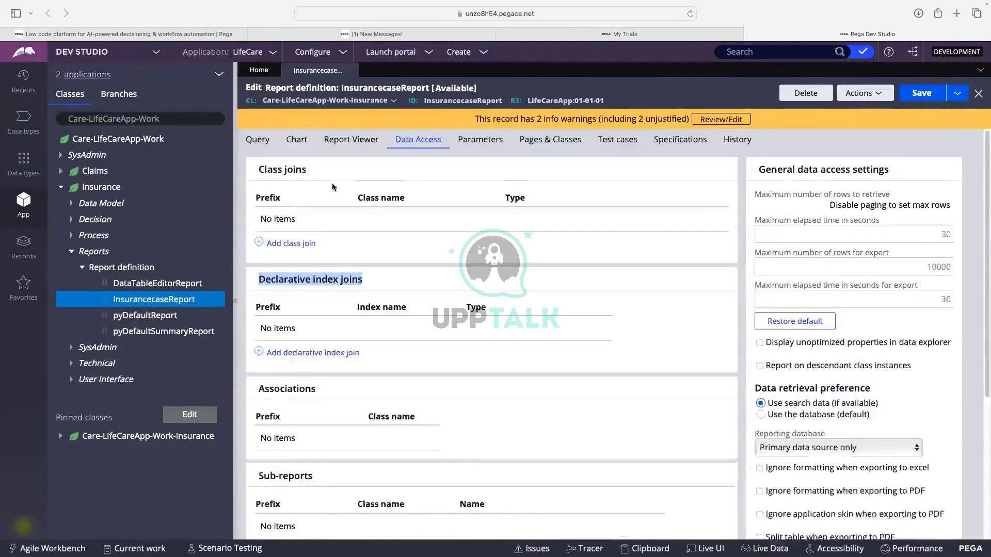
Return to the report query and enter a single dot as the fifth column's source to browse the available properties
{"action": "left_click", "coordinate": [257, 140]}
{"action": "left_click", "coordinate": [296, 318]}
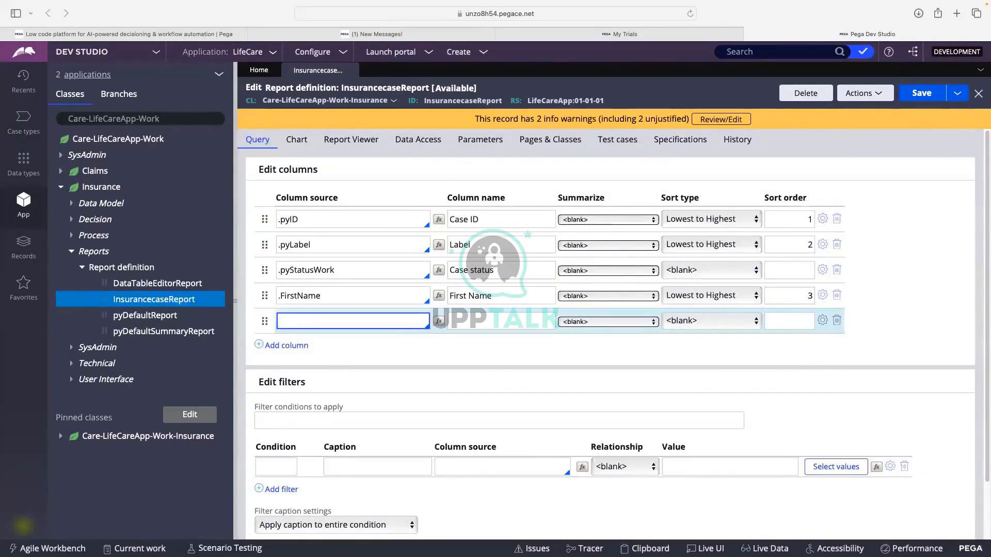
{"action": "type", "text": "."}
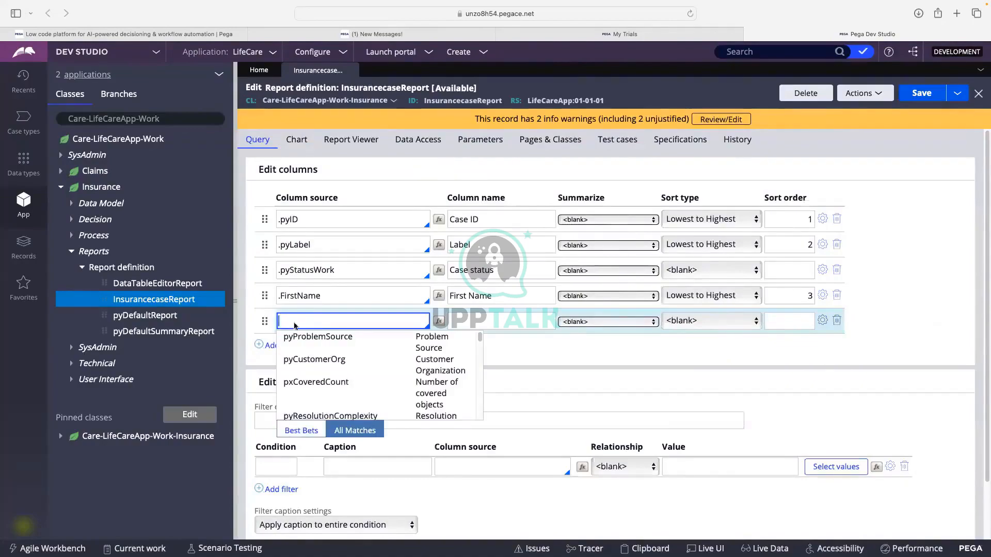
{"action": "left_click", "coordinate": [311, 219]}
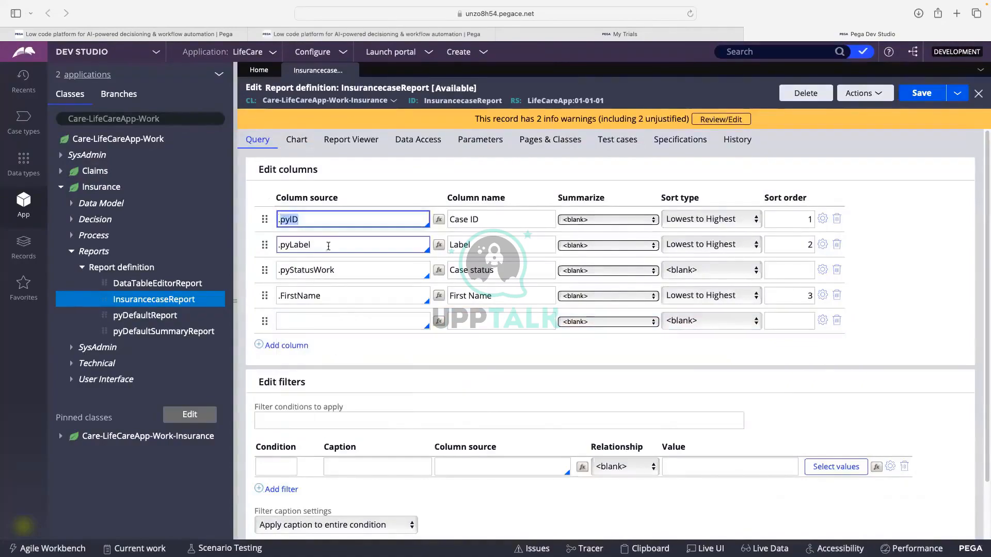
{"action": "left_click", "coordinate": [315, 217]}
{"action": "left_click", "coordinate": [325, 321]}
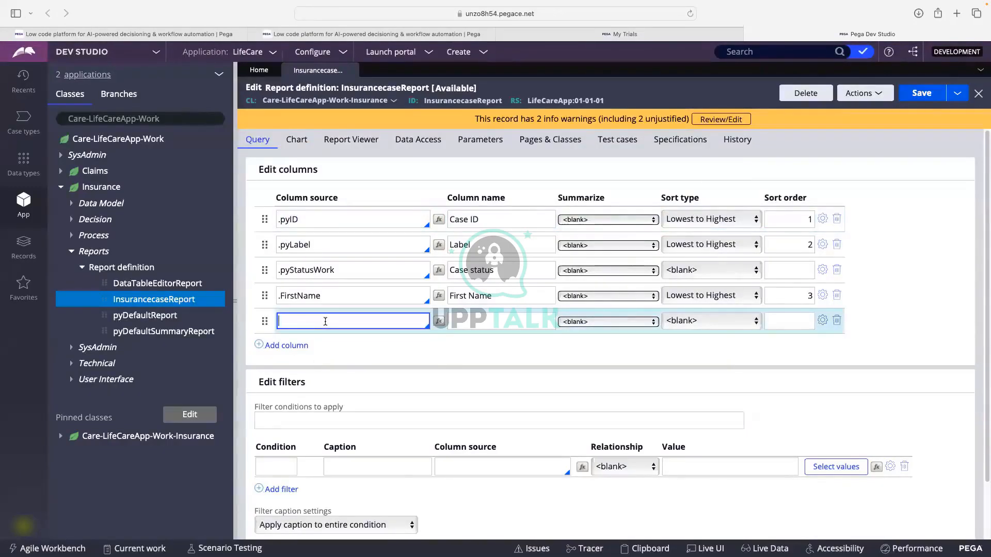
{"action": "type", "text": "."}
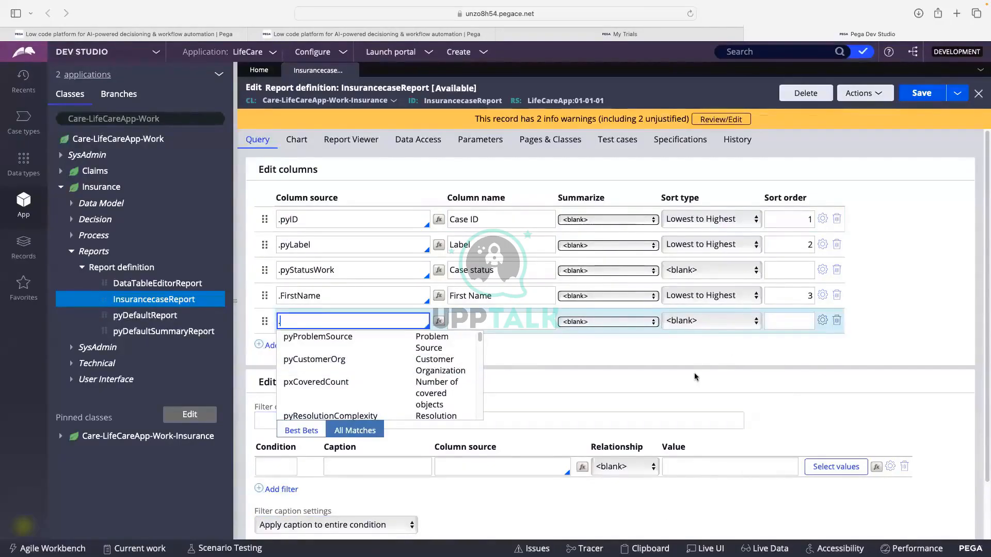
Open the Clipboard viewer and expand the TempPage (Code-Pega-List) page under User Pages
{"action": "left_click", "coordinate": [644, 547]}
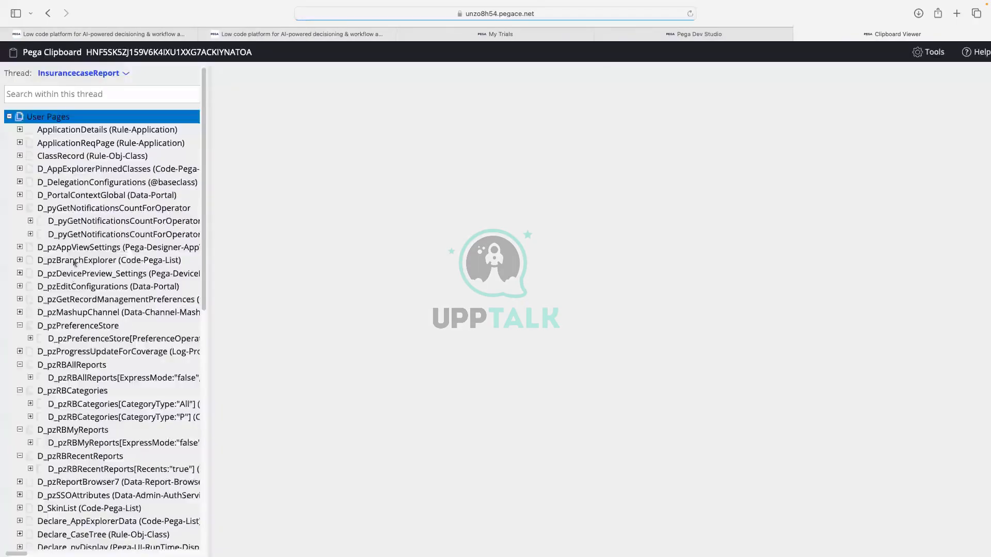
{"action": "scroll", "coordinate": [52, 352], "scroll_direction": "down", "scroll_amount": 10}
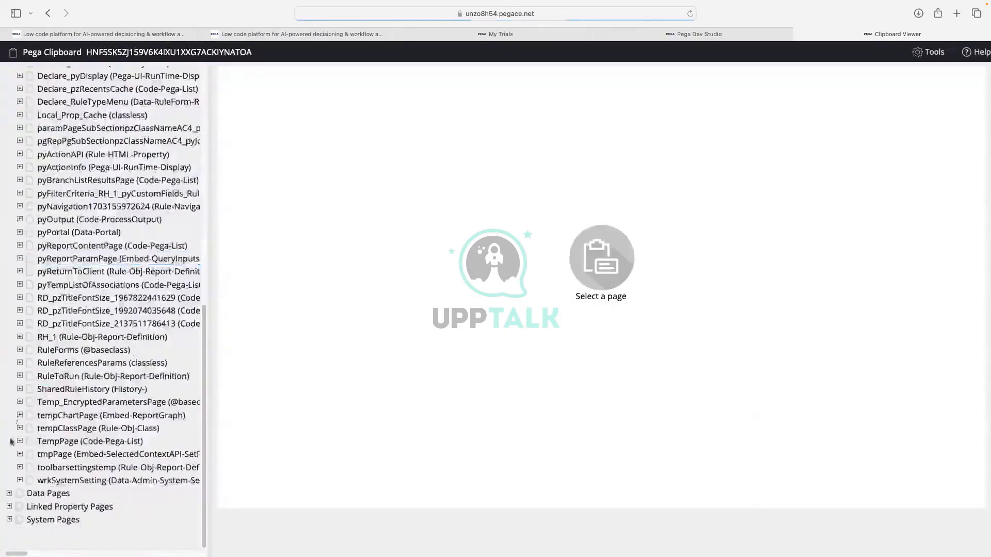
{"action": "scroll", "coordinate": [60, 300], "scroll_direction": "up", "scroll_amount": 10}
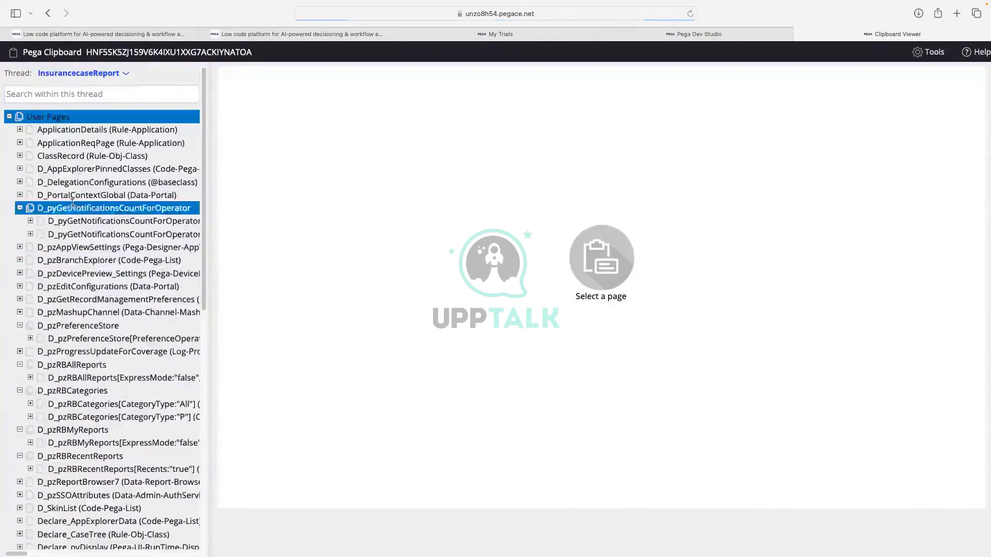
{"action": "scroll", "coordinate": [31, 207], "scroll_direction": "down", "scroll_amount": 10}
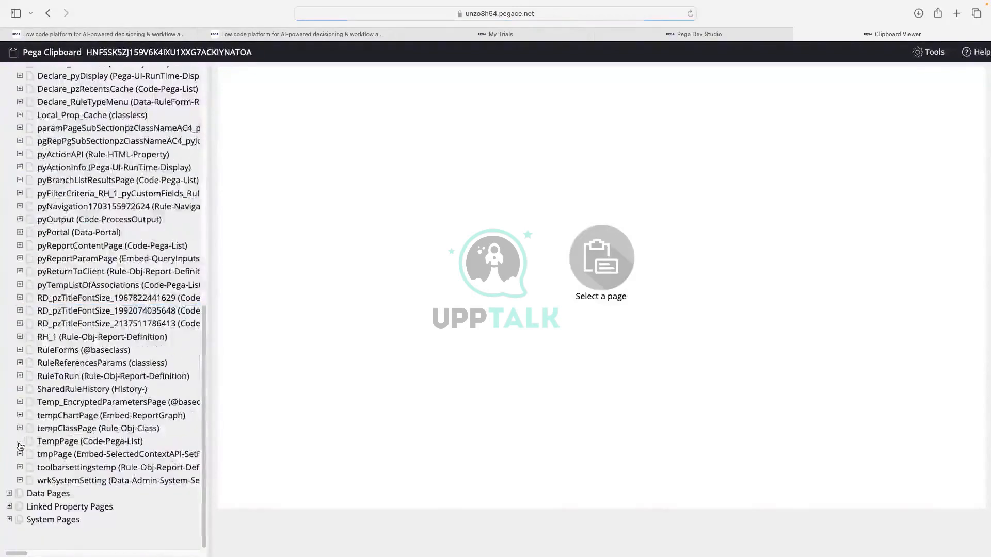
{"action": "left_click", "coordinate": [19, 442]}
{"action": "left_click", "coordinate": [126, 440]}
{"action": "scroll", "coordinate": [126, 437], "scroll_direction": "down", "scroll_amount": 3}
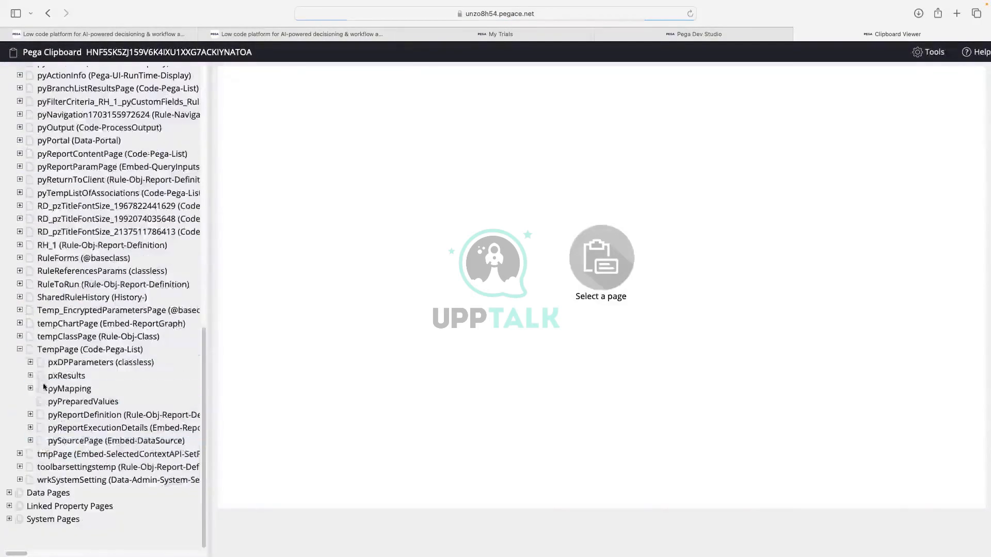
Expand TempPage's pxResults list and examine the properties of pxResults(1)
{"action": "left_click", "coordinate": [30, 376]}
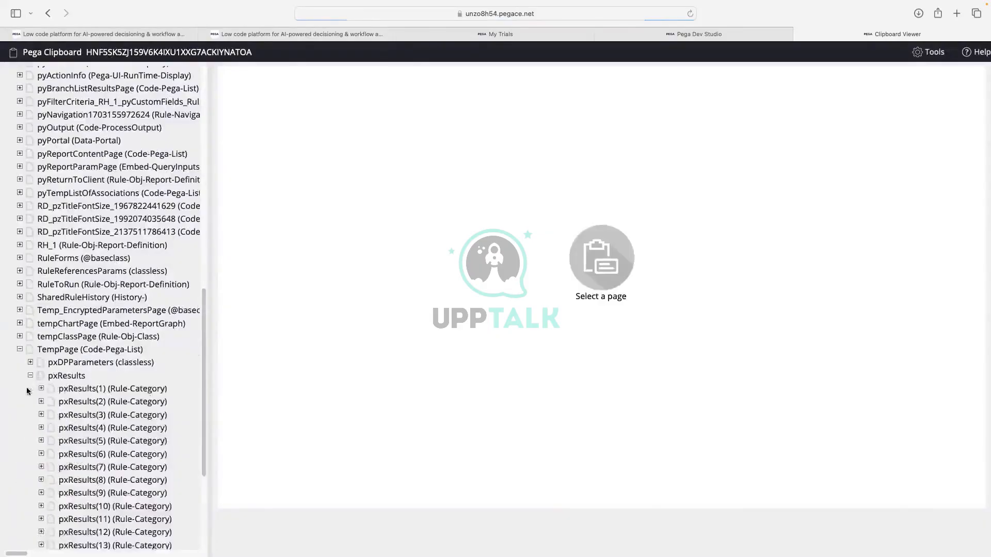
{"action": "left_click", "coordinate": [122, 389]}
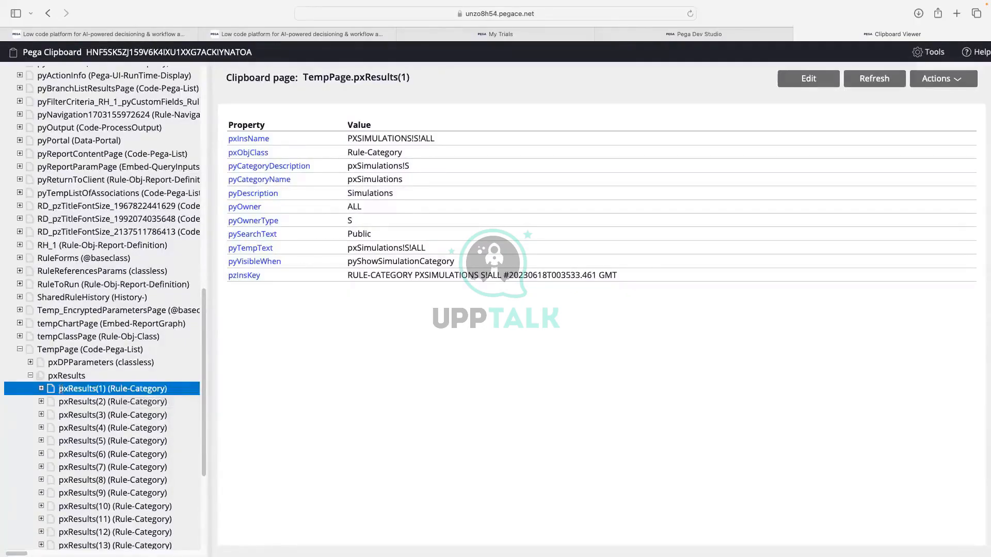
{"action": "left_click_drag", "start_coordinate": [99, 389], "coordinate": [161, 389]}
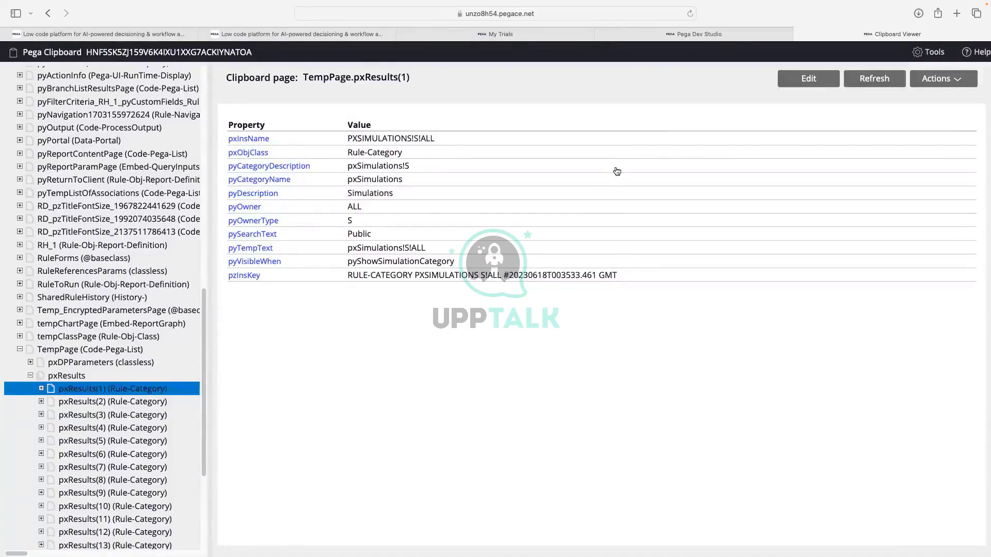
Return to InsurancecaseReport in Dev Studio and add a declarative index join using the PartyURI index
{"action": "left_click", "coordinate": [670, 35]}
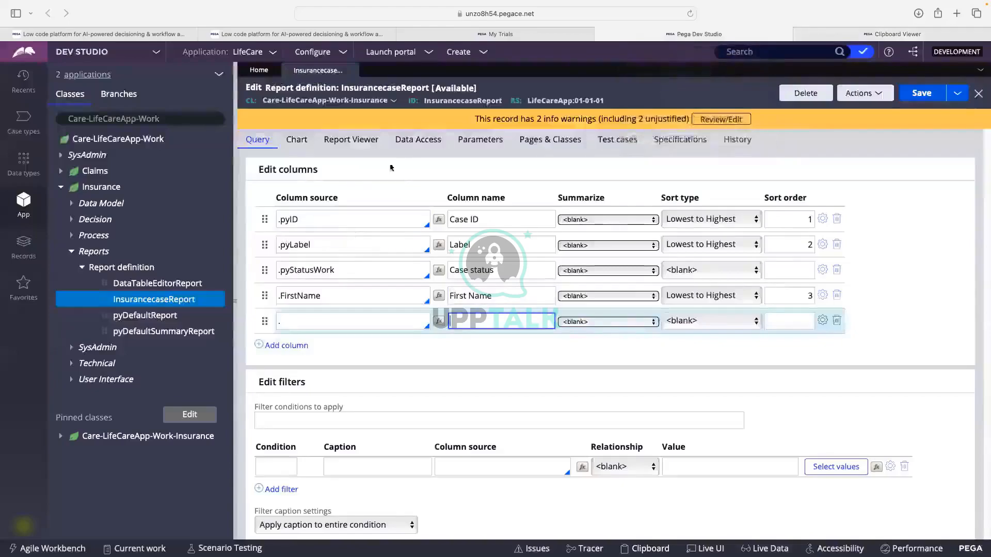
{"action": "left_click", "coordinate": [407, 144]}
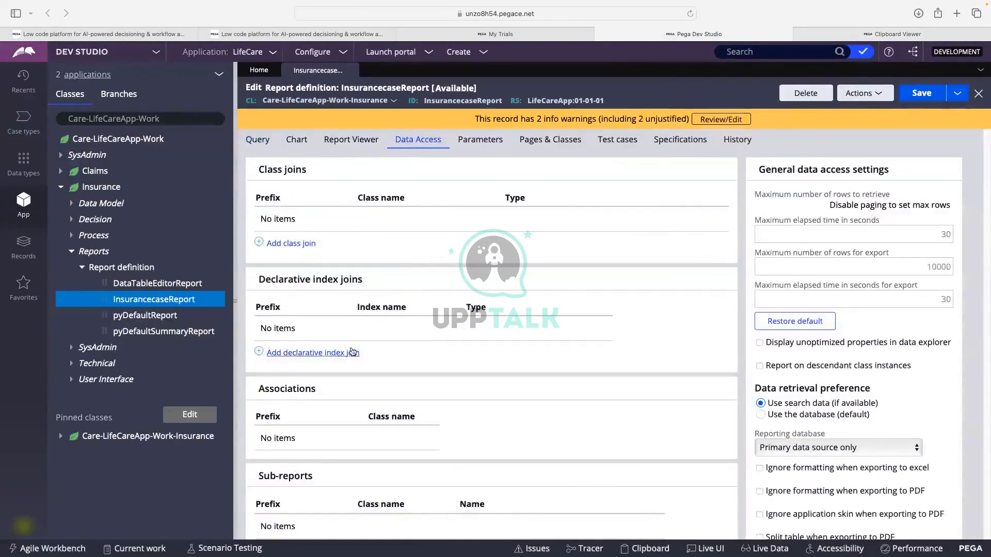
{"action": "left_click", "coordinate": [312, 353]}
{"action": "left_click", "coordinate": [414, 329]}
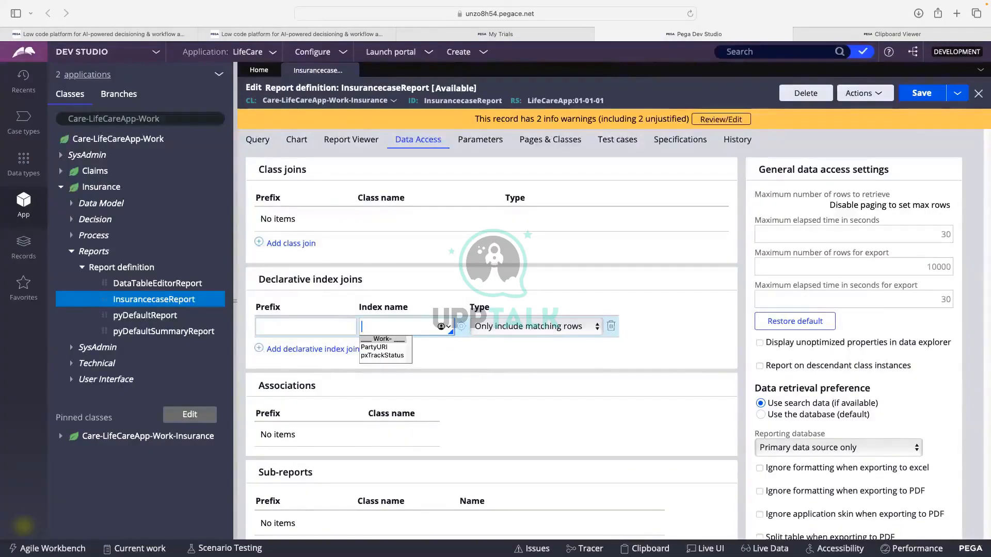
{"action": "left_click", "coordinate": [374, 348]}
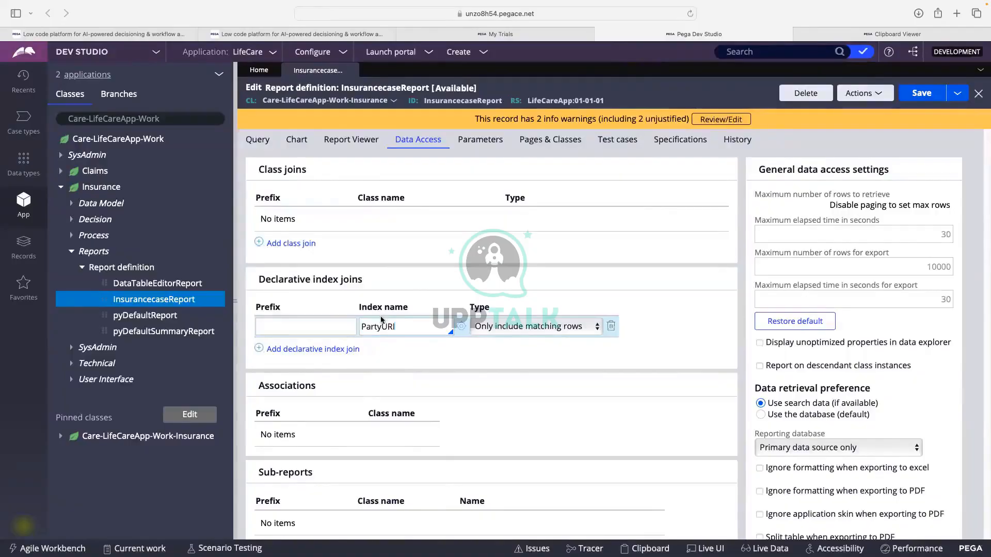
List the Declare Index records under SysAdmin and open the PartyURI index of the Work- class
{"action": "left_click", "coordinate": [20, 257]}
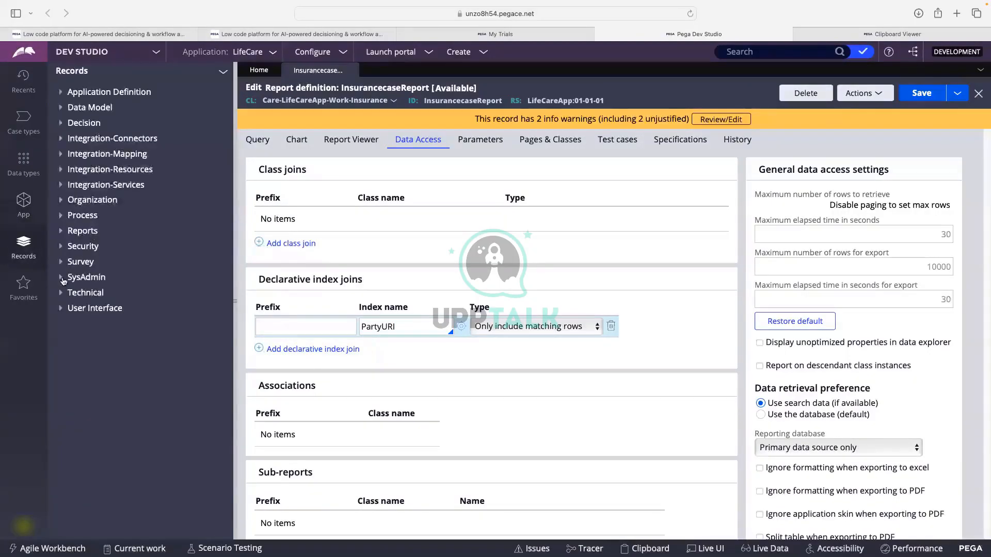
{"action": "left_click", "coordinate": [89, 277]}
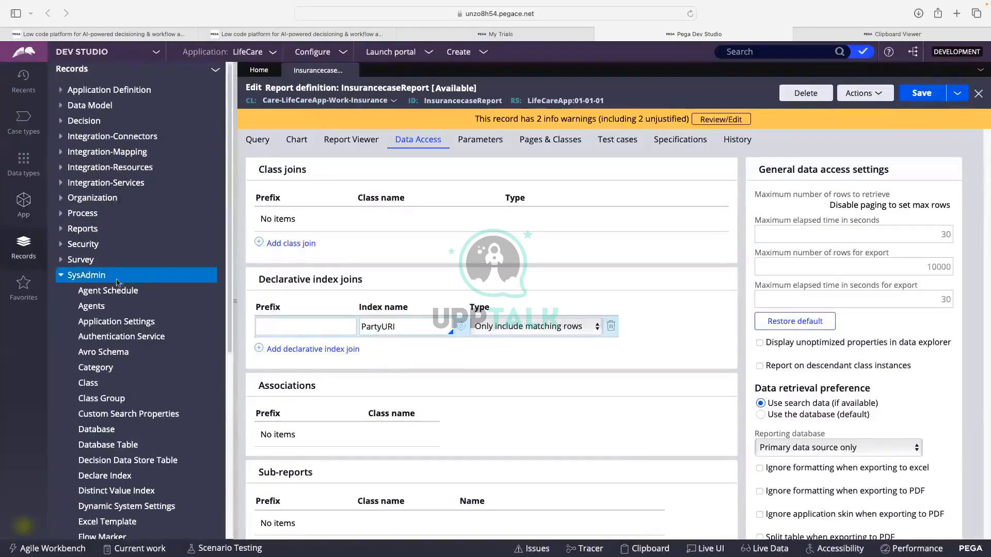
{"action": "scroll", "coordinate": [119, 284], "scroll_direction": "down", "scroll_amount": 1}
{"action": "scroll", "coordinate": [117, 282], "scroll_direction": "down", "scroll_amount": 1}
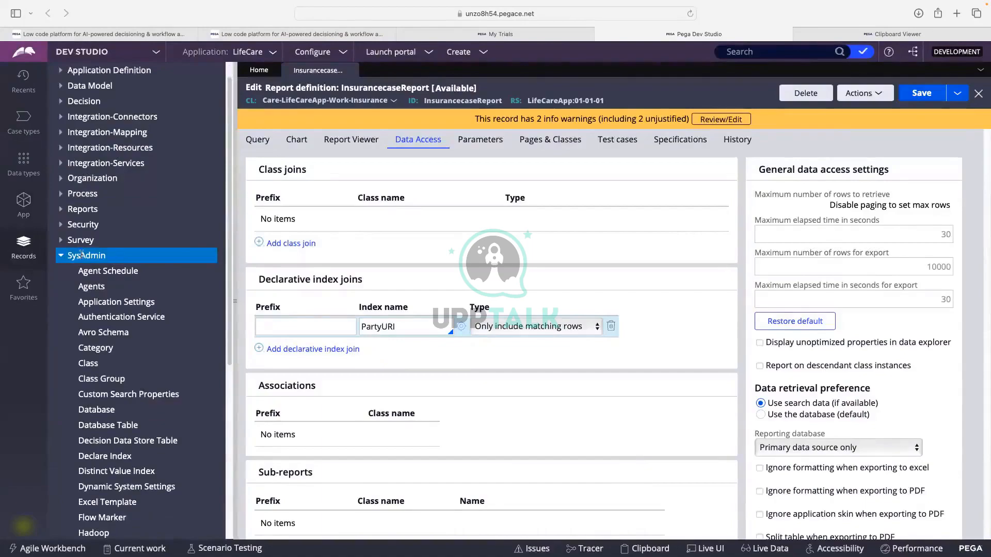
{"action": "left_click", "coordinate": [104, 457]}
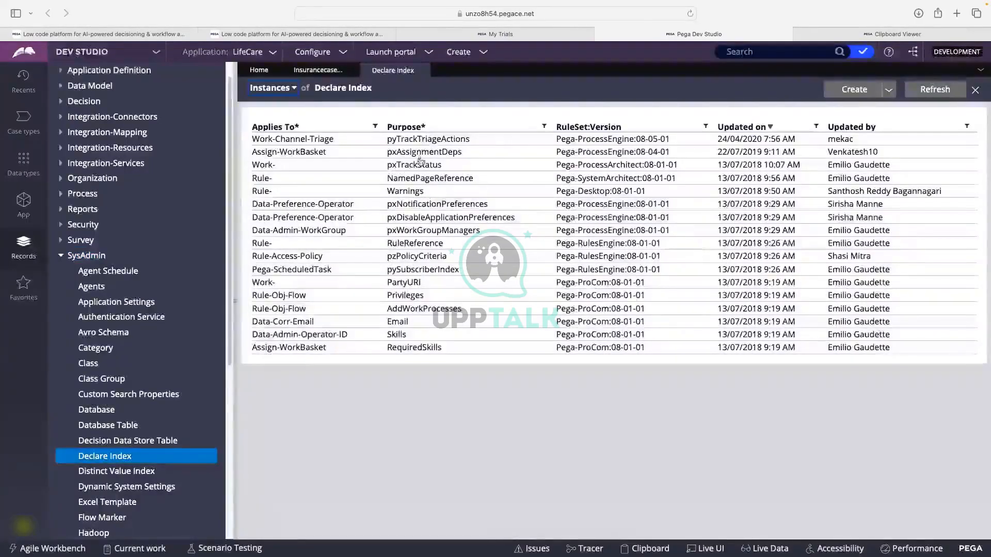
{"action": "left_click", "coordinate": [404, 285]}
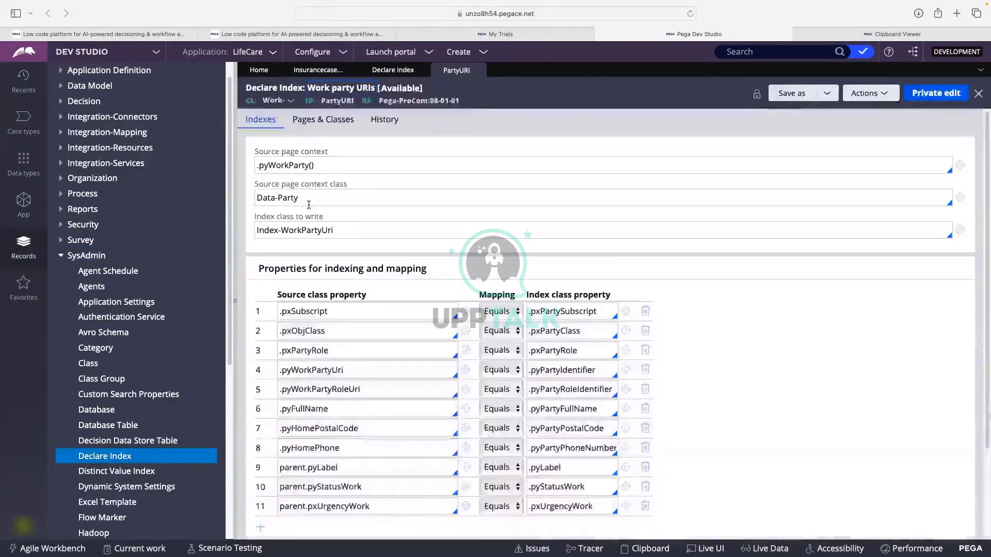
Examine PartyURI's source page context class, index class to write and the source-to-index property mappings
{"action": "left_click_drag", "start_coordinate": [310, 198], "coordinate": [256, 198]}
{"action": "left_click", "coordinate": [317, 199]}
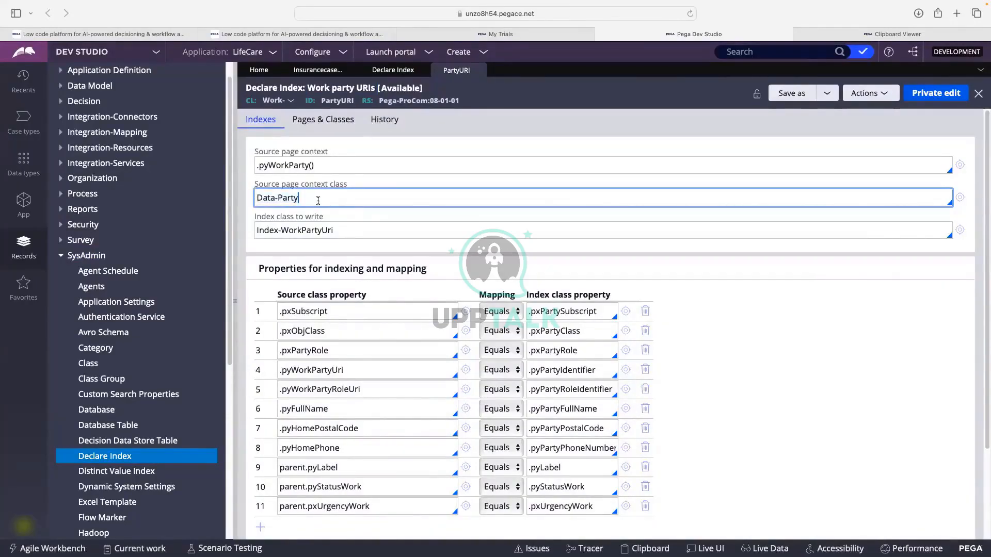
{"action": "left_click_drag", "start_coordinate": [352, 231], "coordinate": [256, 231]}
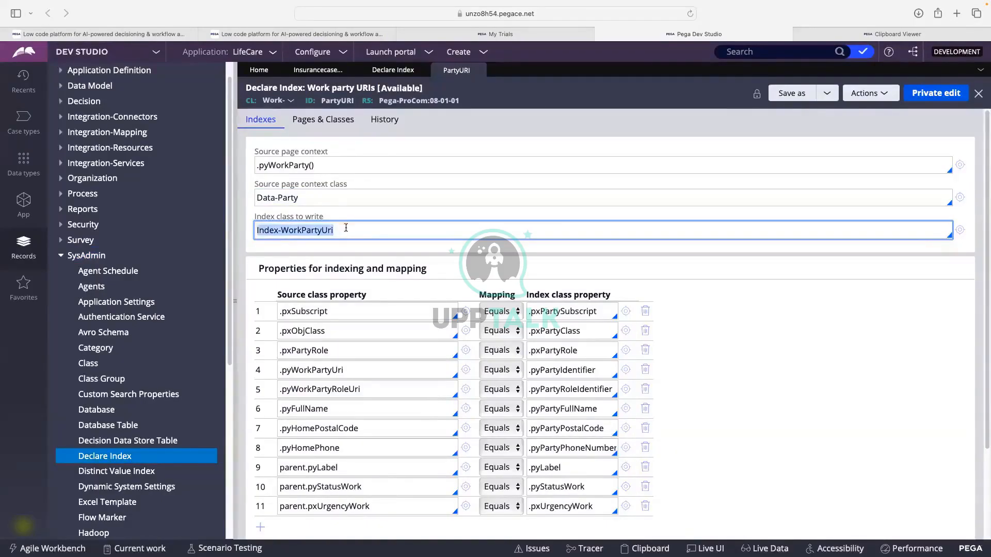
{"action": "scroll", "coordinate": [335, 294], "scroll_direction": "down", "scroll_amount": 1}
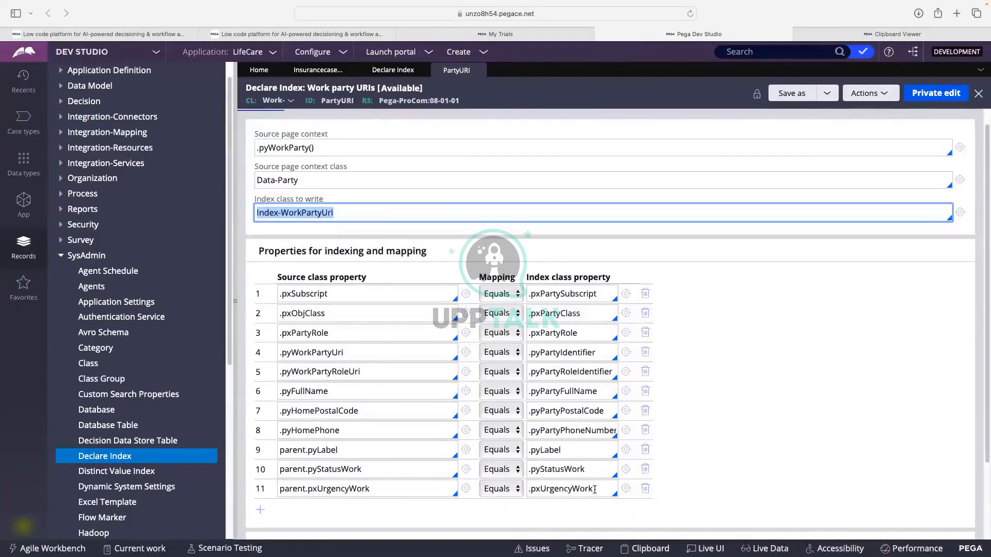
{"action": "left_click", "coordinate": [360, 217]}
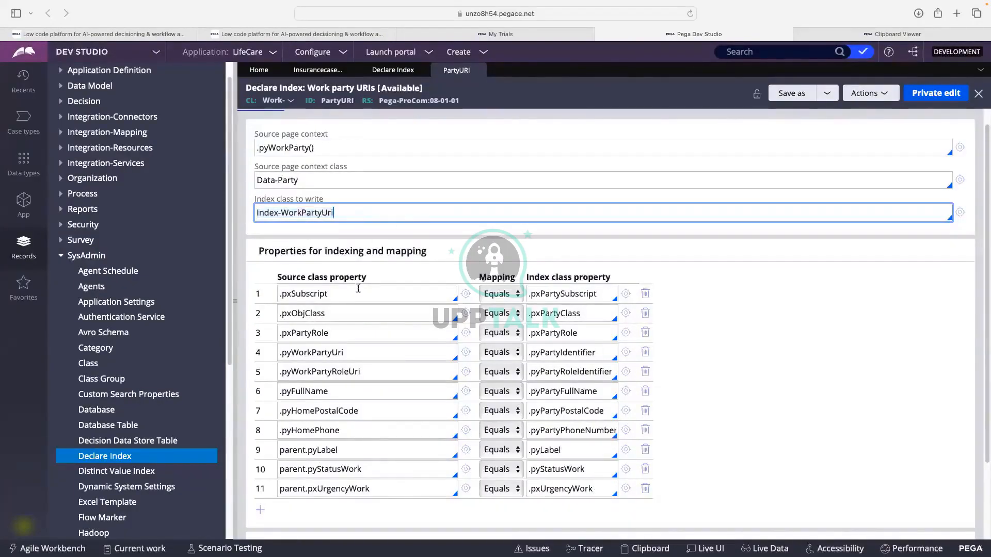
{"action": "left_click_drag", "start_coordinate": [598, 300], "coordinate": [533, 297]}
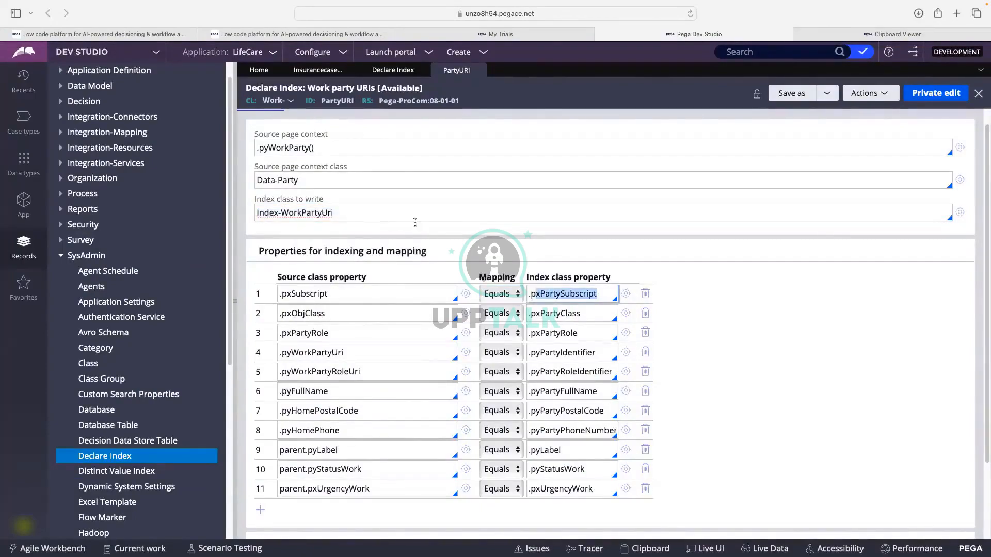
{"action": "left_click_drag", "start_coordinate": [336, 213], "coordinate": [253, 205]}
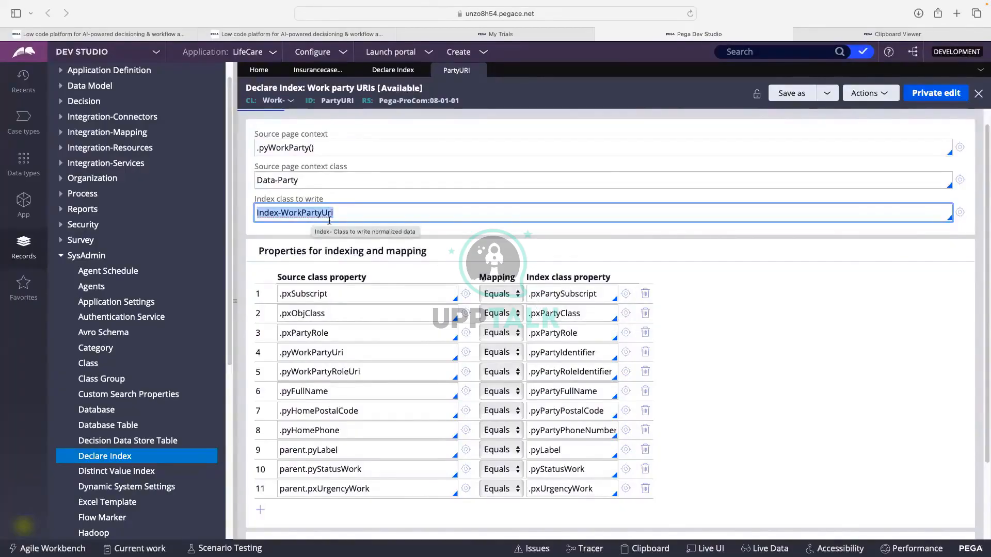
Return to InsurancecaseReport and enter Ap as the prefix of the PartyURI declarative index join
{"action": "left_click", "coordinate": [395, 71]}
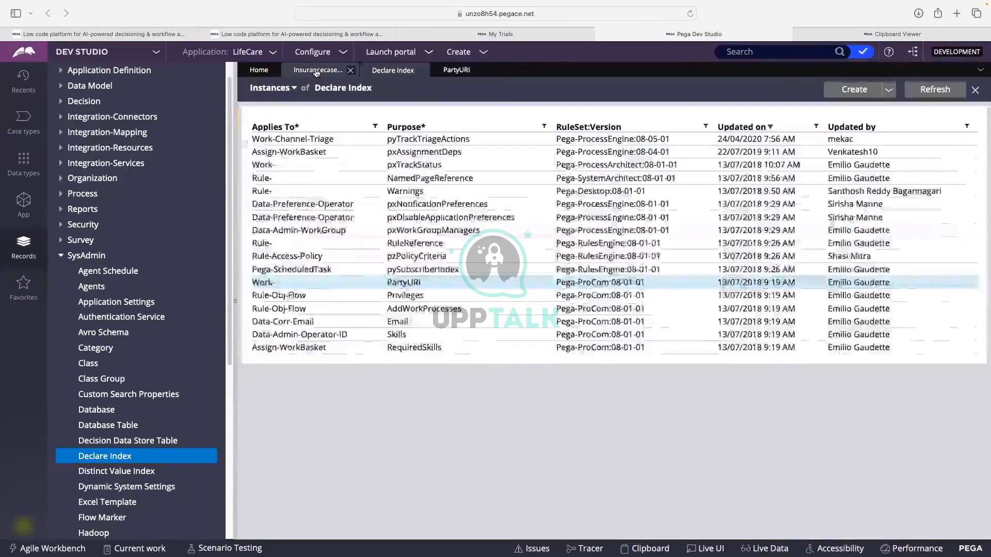
{"action": "left_click", "coordinate": [316, 71]}
{"action": "left_click", "coordinate": [300, 327]}
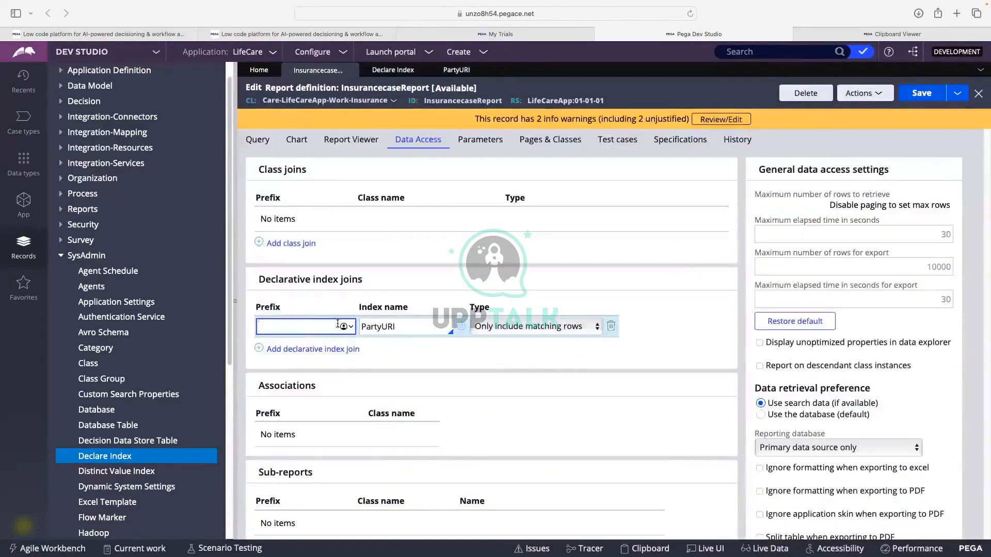
{"action": "type", "text": "Ap"}
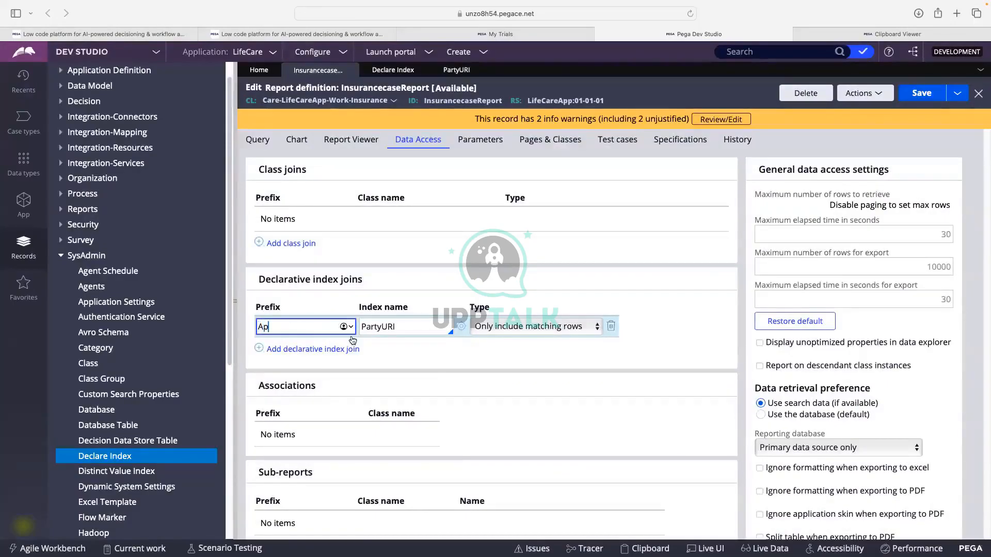
{"action": "left_click", "coordinate": [255, 337]}
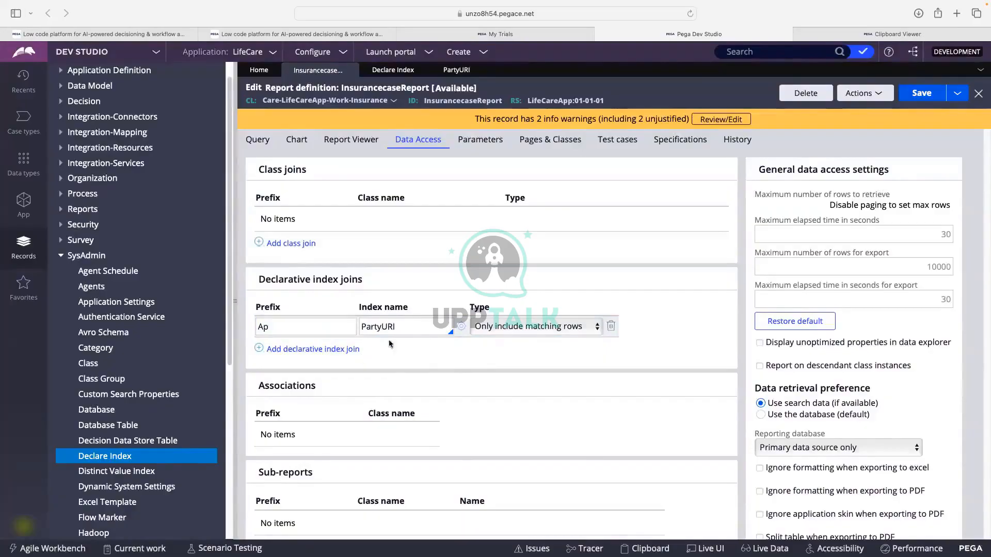
Clear the prefix of the PartyURI declarative index join
{"action": "left_click", "coordinate": [285, 329]}
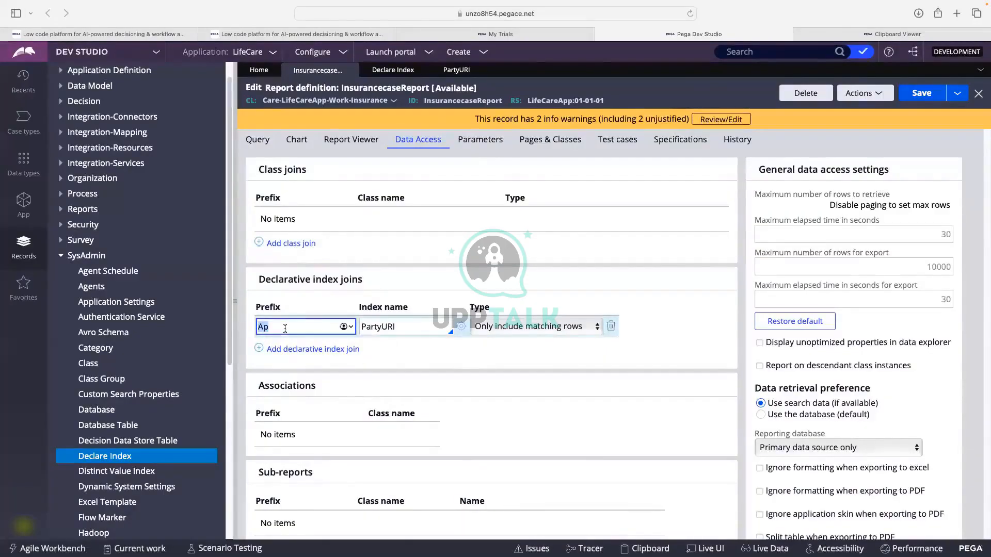
{"action": "key", "text": "BackSpace"}
{"action": "key", "text": "BackSpace"}
{"action": "left_click", "coordinate": [442, 362]}
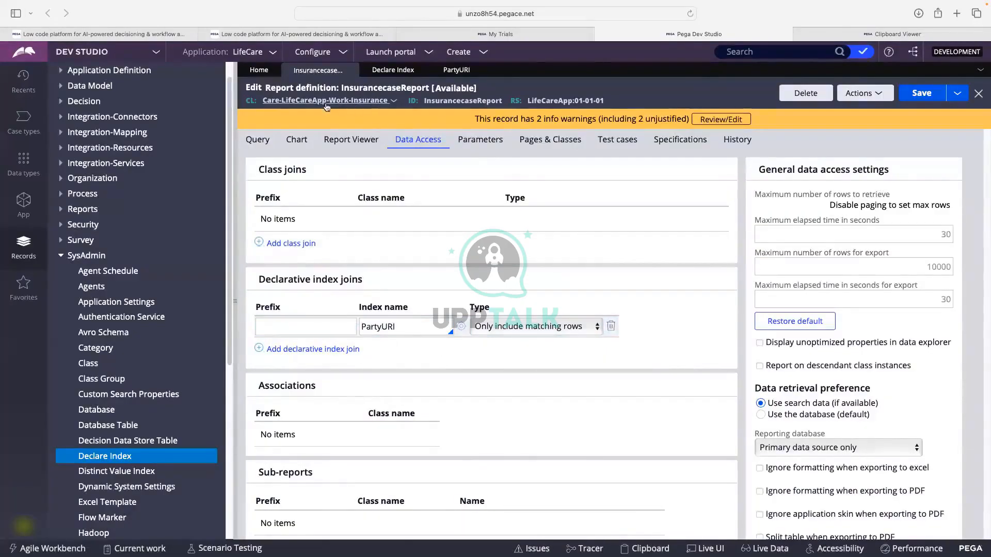
{"action": "scroll", "coordinate": [429, 308], "scroll_direction": "down", "scroll_amount": 2}
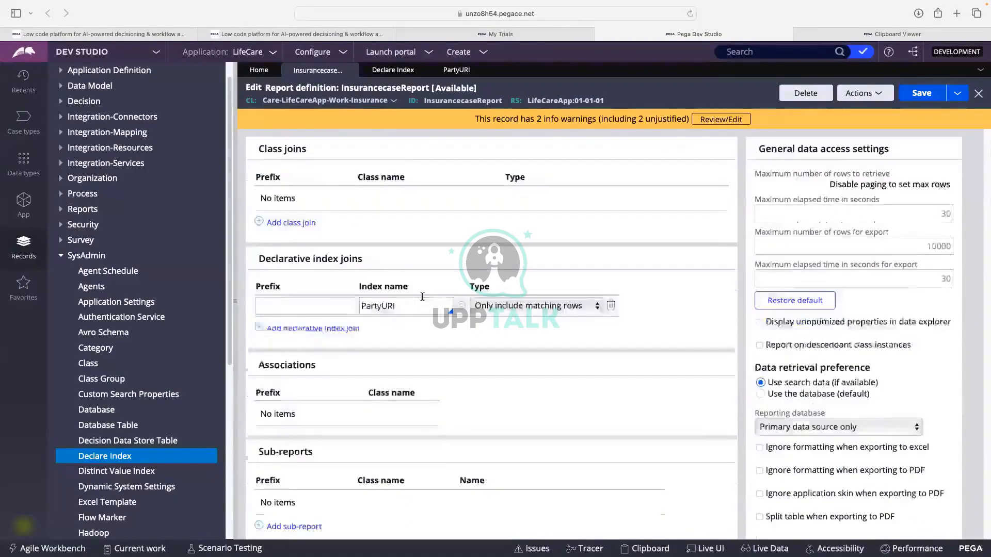
Delete the PartyURI declarative index join and review the Sub-reports section of InsurancecaseReport
{"action": "left_click", "coordinate": [611, 279]}
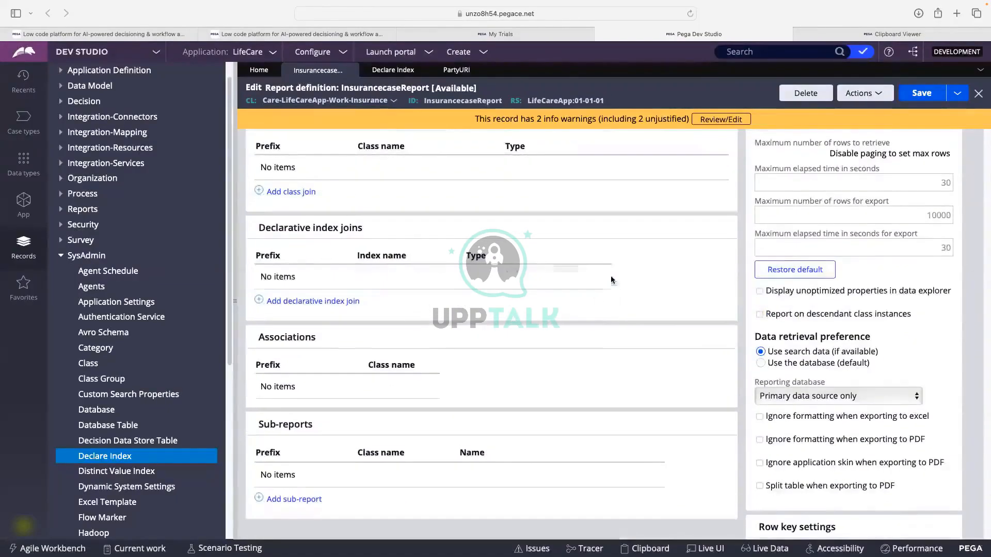
{"action": "scroll", "coordinate": [454, 289], "scroll_direction": "down", "scroll_amount": 4}
{"action": "scroll", "coordinate": [454, 336], "scroll_direction": "down", "scroll_amount": 1}
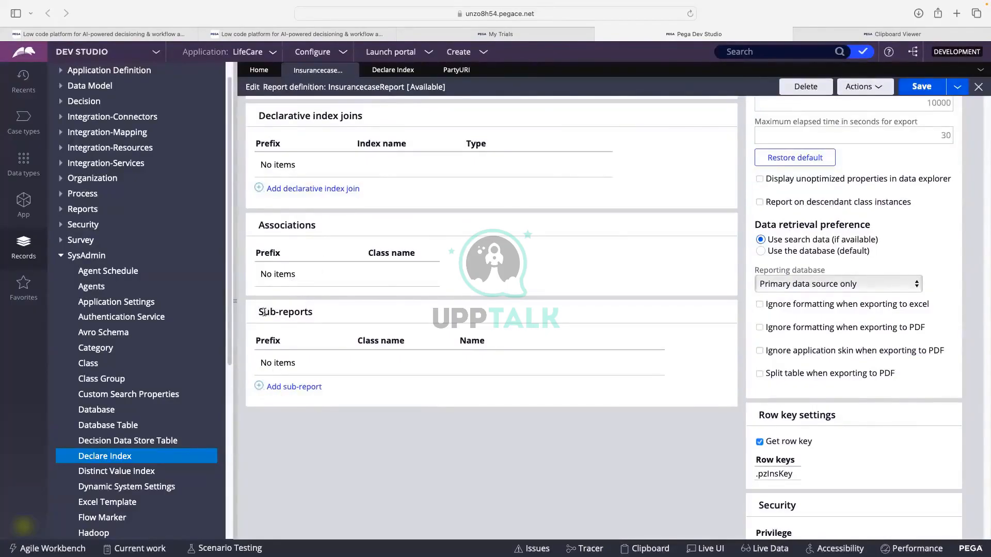
{"action": "left_click_drag", "start_coordinate": [258, 312], "coordinate": [314, 312]}
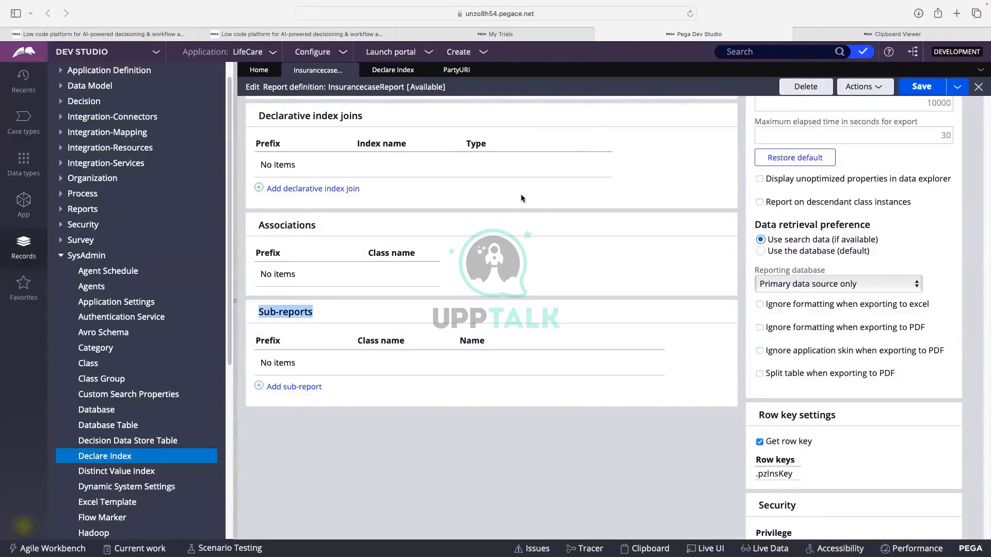
{"action": "left_click", "coordinate": [310, 321]}
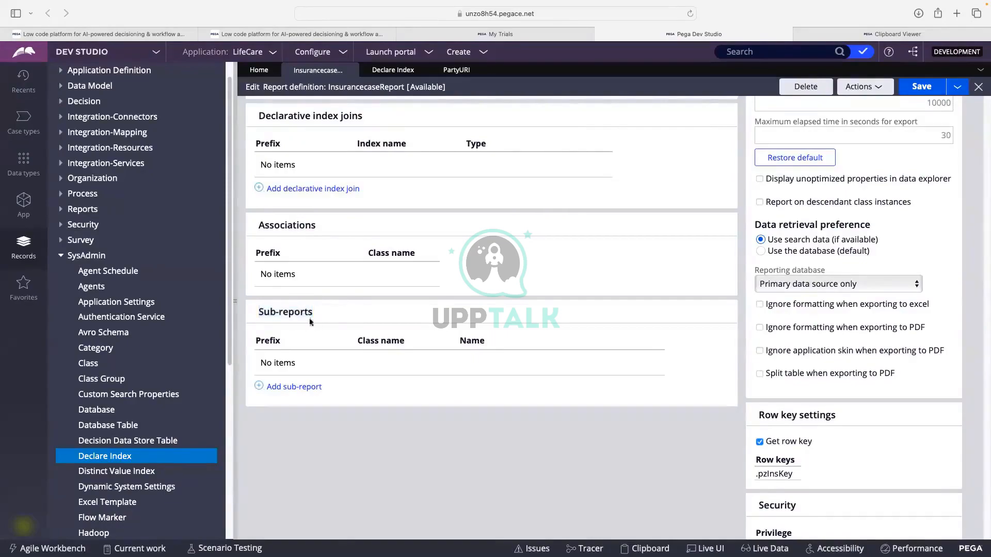
Add an empty sub-report row and check its class name and name fields
{"action": "left_click", "coordinate": [294, 387]}
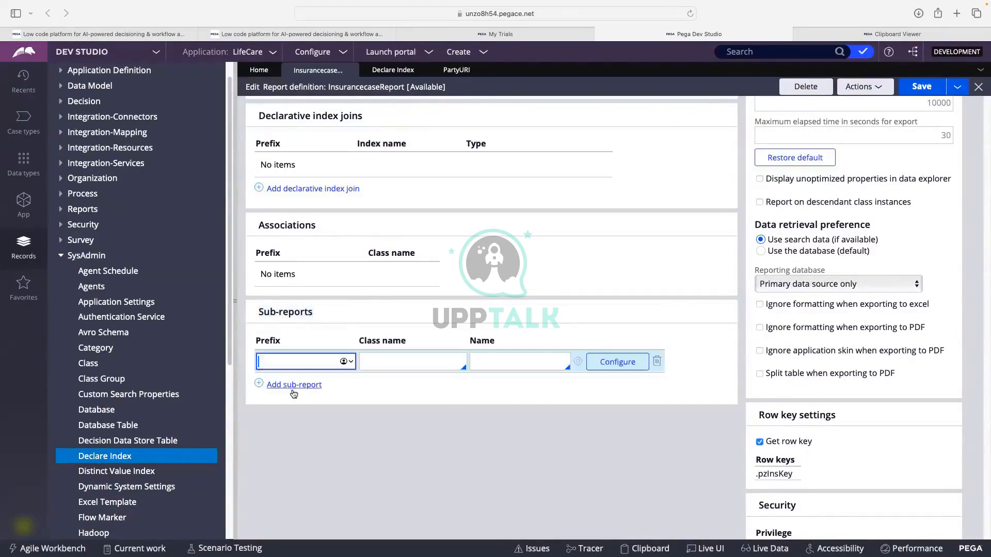
{"action": "left_click", "coordinate": [394, 361]}
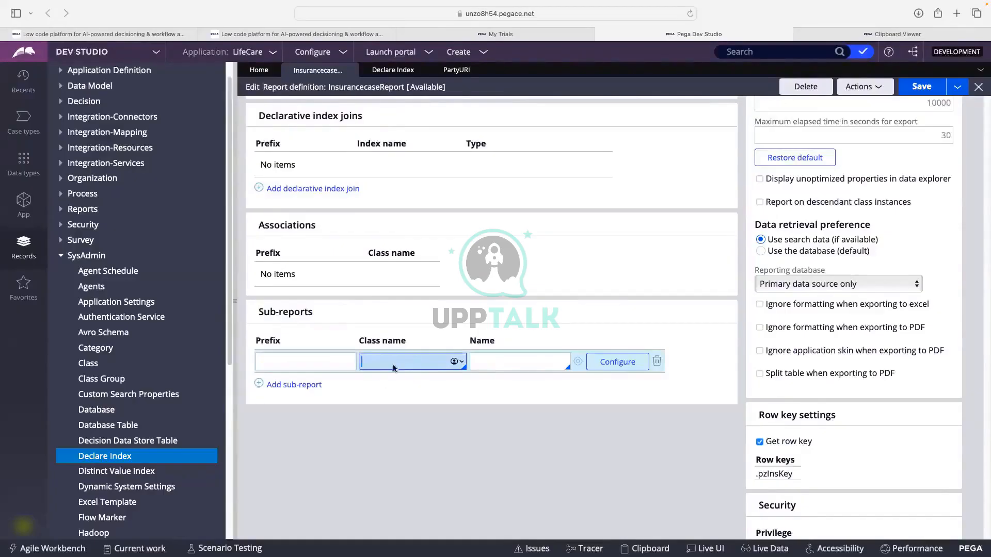
{"action": "left_click", "coordinate": [523, 363]}
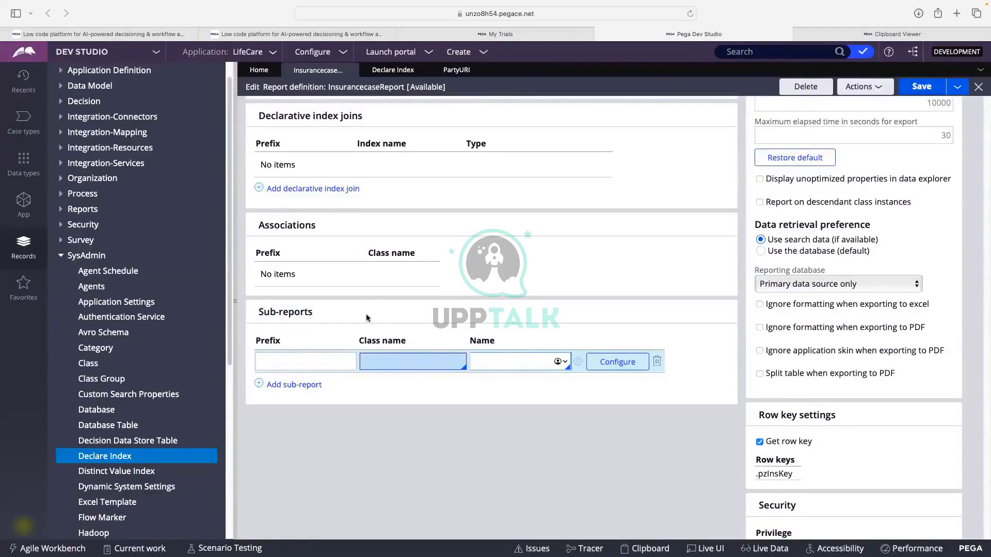
Examine the sub-report use configuration, including the number of rows returned and where it is used, and cancel it
{"action": "left_click", "coordinate": [622, 367]}
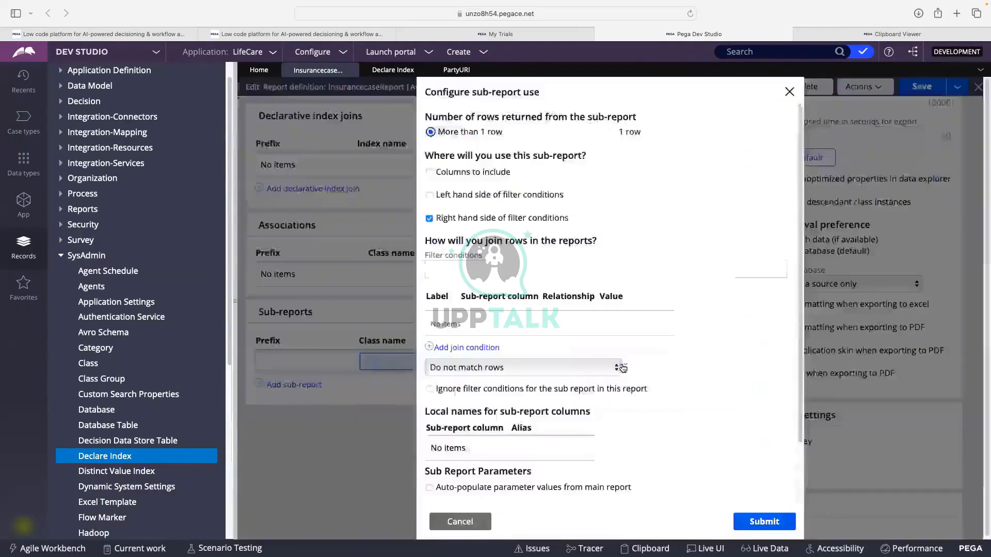
{"action": "left_click_drag", "start_coordinate": [424, 116], "coordinate": [639, 118]}
{"action": "left_click", "coordinate": [559, 145]}
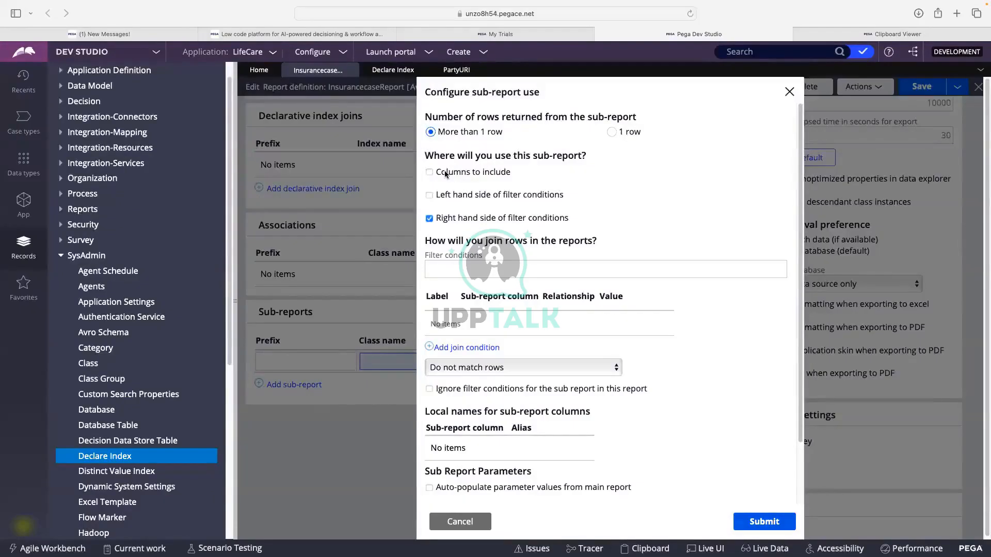
{"action": "left_click", "coordinate": [433, 522]}
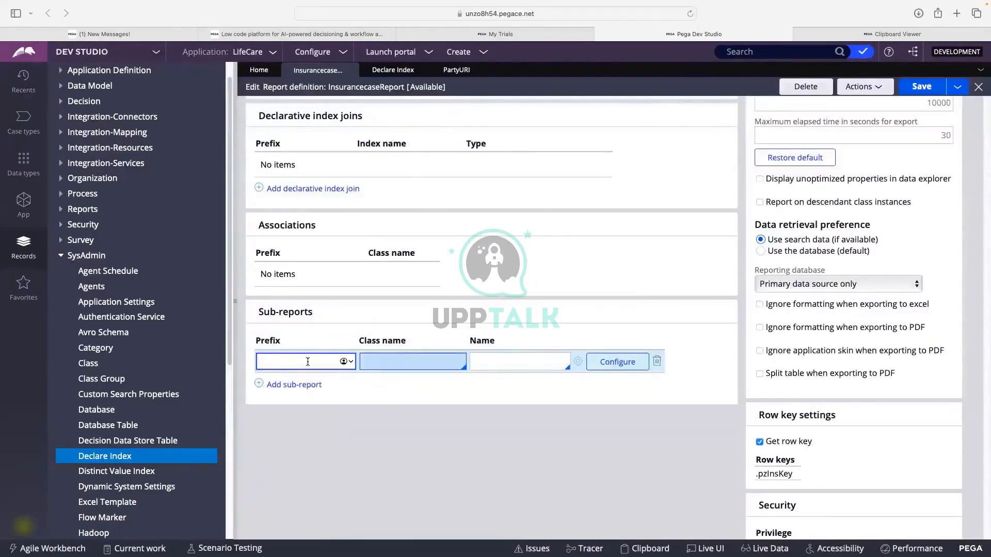
Enter AP as the sub-report's prefix and check the column source of the report's last query column
{"action": "type", "text": "AP"}
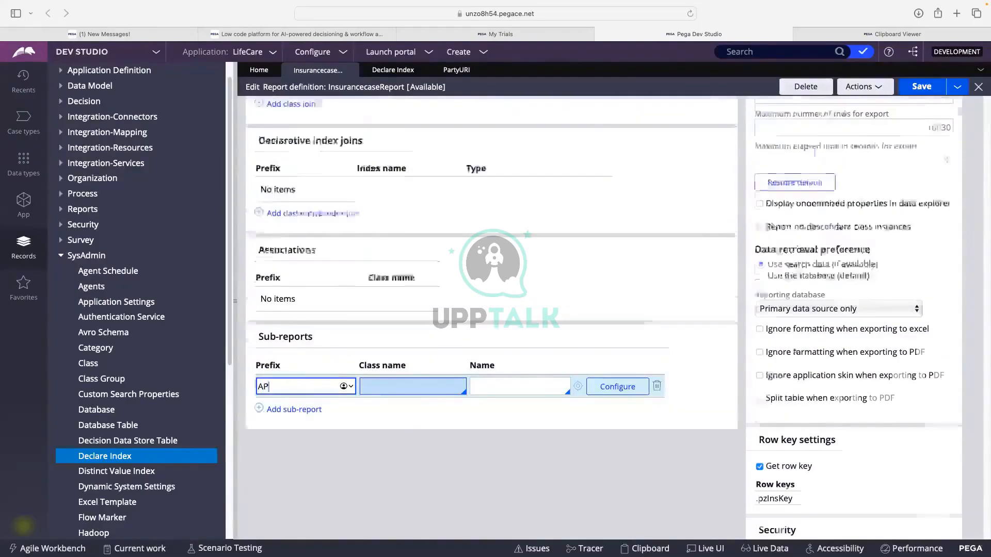
{"action": "scroll", "coordinate": [262, 146], "scroll_direction": "up", "scroll_amount": 5}
{"action": "left_click", "coordinate": [262, 142]}
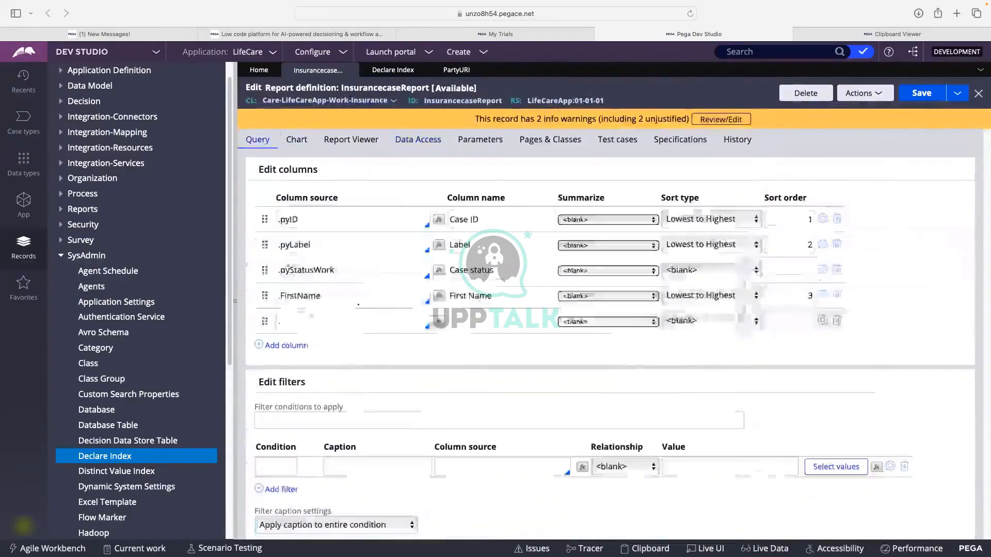
{"action": "left_click", "coordinate": [282, 320]}
{"action": "left_click_drag", "start_coordinate": [283, 322], "coordinate": [276, 320]}
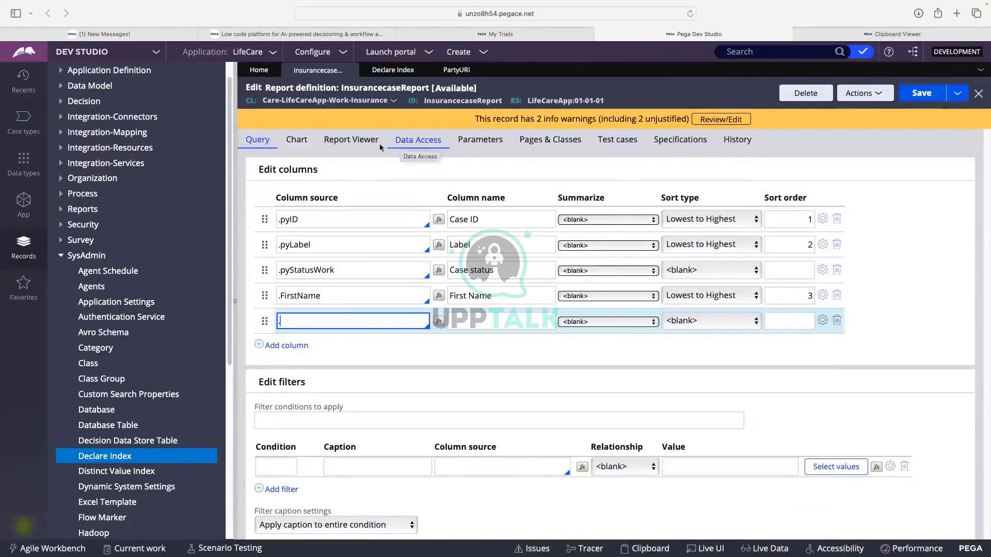
Return to InsurancecaseReport's data access settings and delete the AP sub-report
{"action": "left_click", "coordinate": [351, 140]}
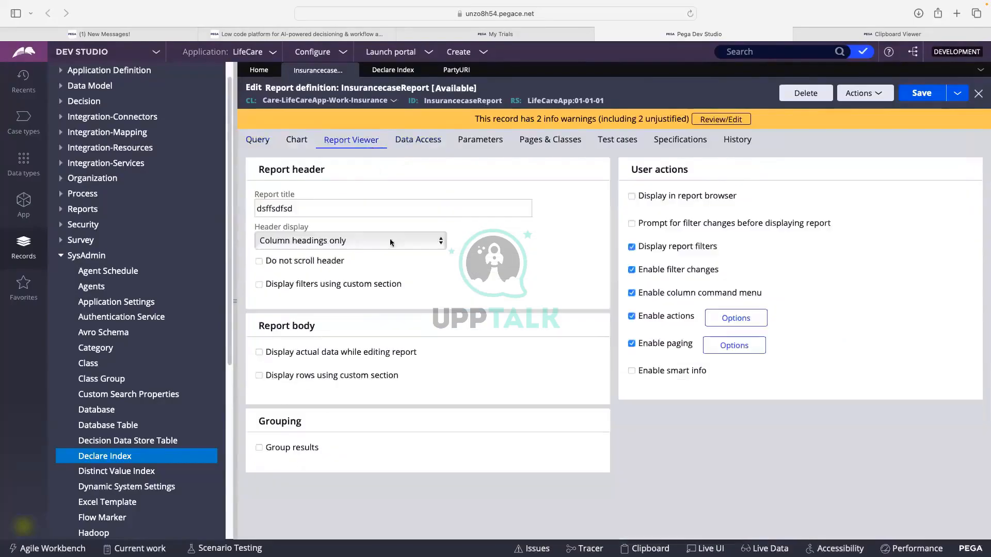
{"action": "left_click", "coordinate": [418, 139]}
{"action": "scroll", "coordinate": [348, 400], "scroll_direction": "down", "scroll_amount": 8}
{"action": "scroll", "coordinate": [395, 383], "scroll_direction": "up", "scroll_amount": 3}
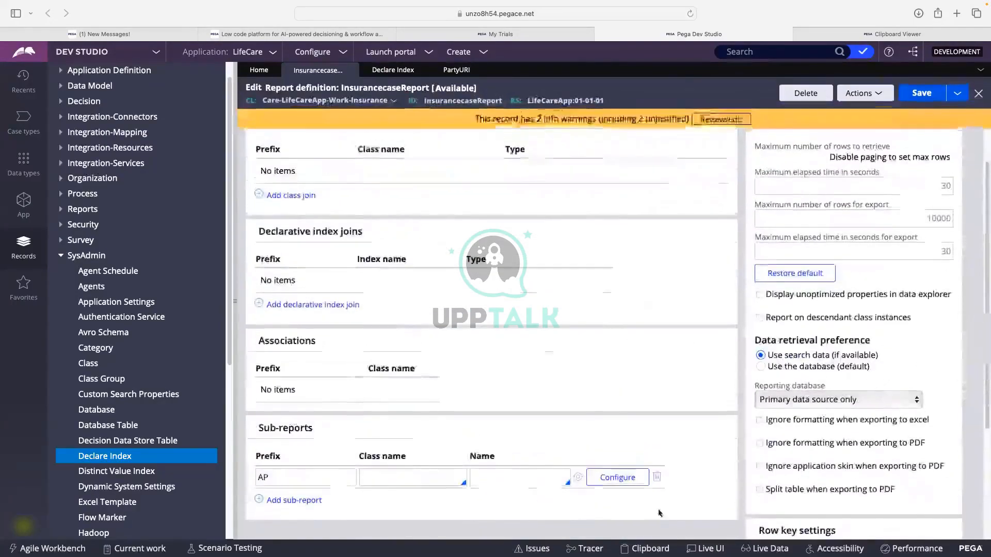
{"action": "left_click", "coordinate": [657, 477]}
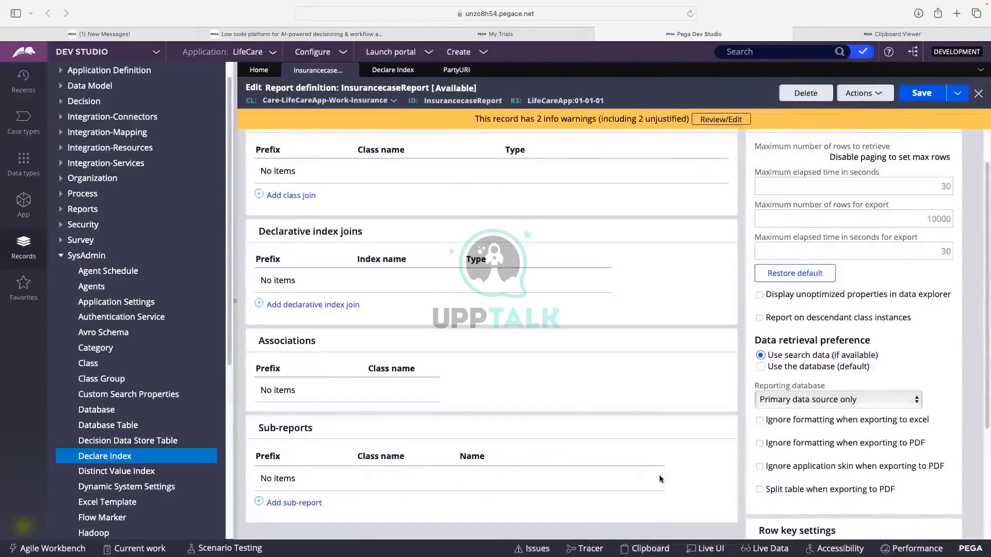
Examine the general data access settings, especially the maximum number of rows to retrieve and its paging requirement
{"action": "scroll", "coordinate": [365, 351], "scroll_direction": "up", "scroll_amount": 2}
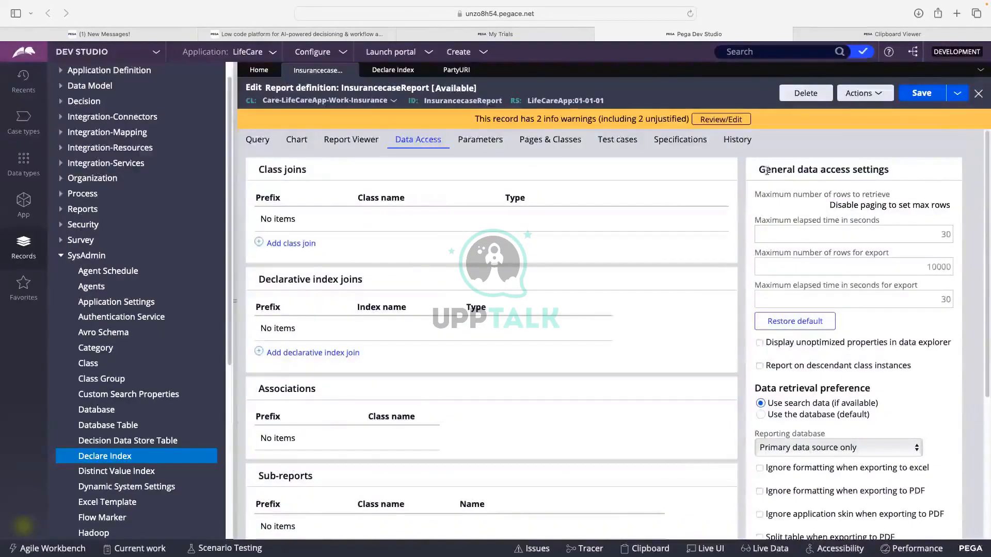
{"action": "left_click_drag", "start_coordinate": [765, 169], "coordinate": [892, 170]}
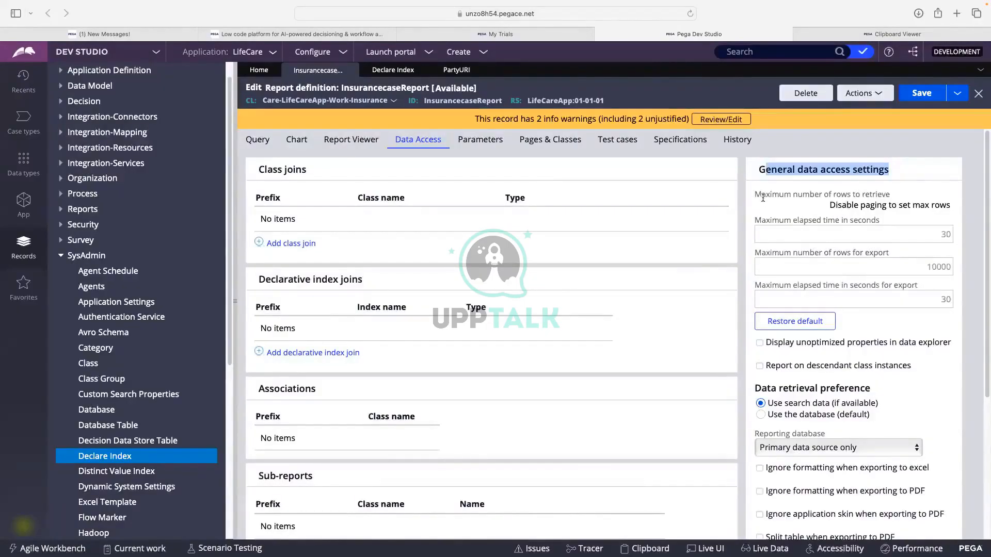
{"action": "left_click_drag", "start_coordinate": [759, 197], "coordinate": [896, 194]}
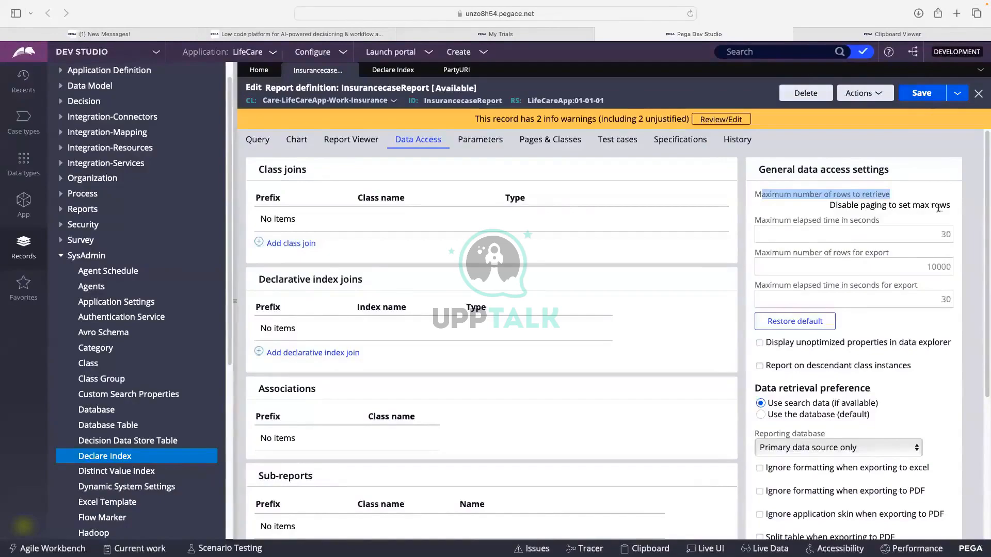
{"action": "left_click_drag", "start_coordinate": [947, 206], "coordinate": [827, 209]}
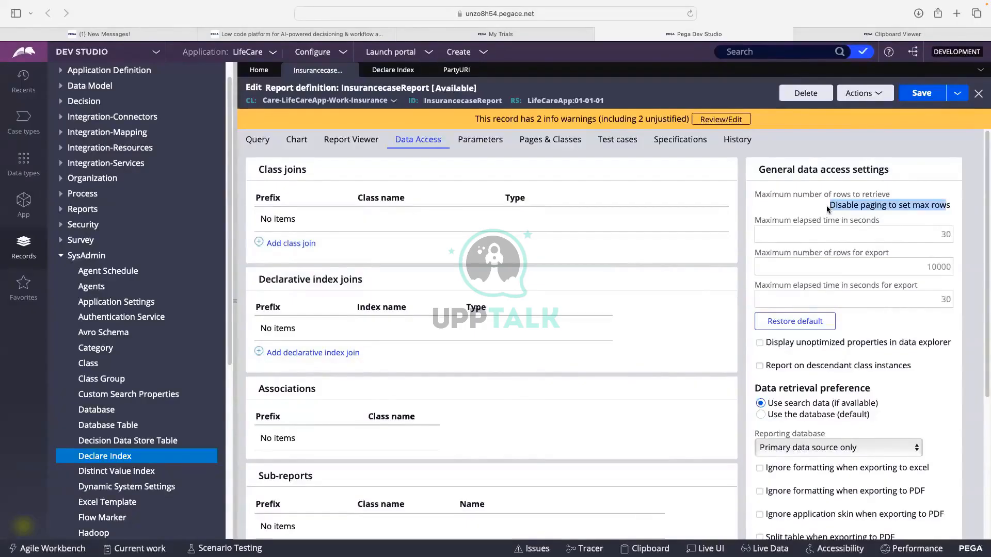
{"action": "left_click", "coordinate": [816, 207]}
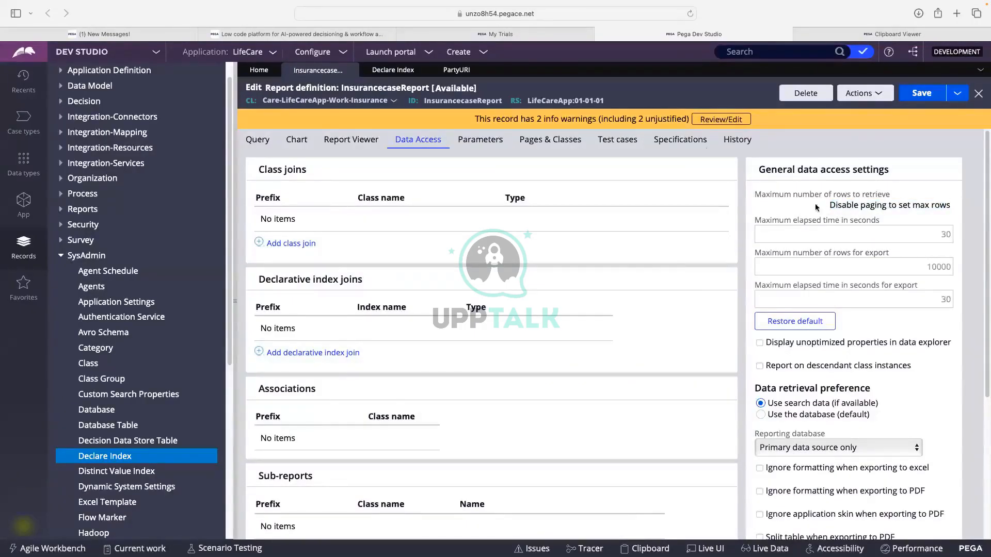
Check the page size in the Report Viewer paging settings and cancel without changes
{"action": "left_click", "coordinate": [352, 140]}
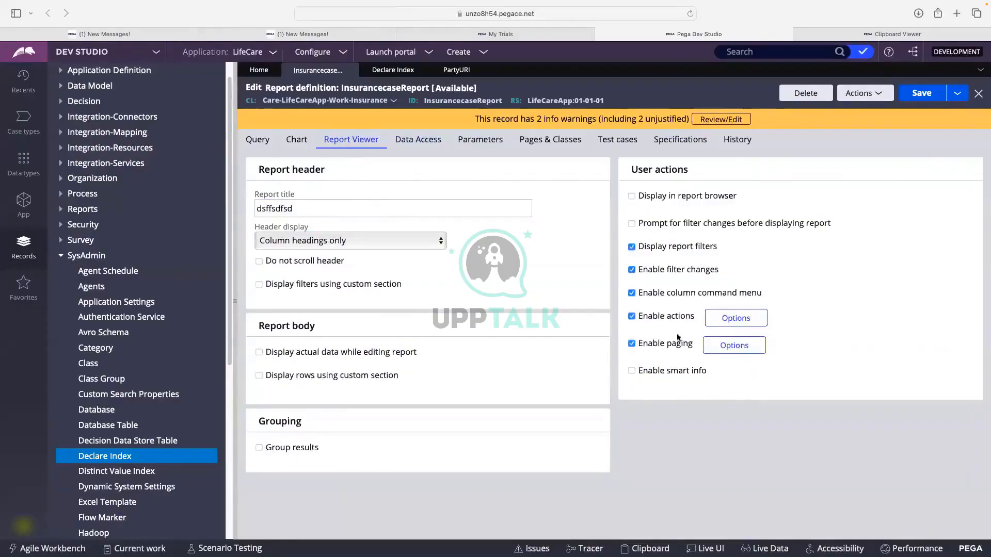
{"action": "left_click", "coordinate": [745, 347]}
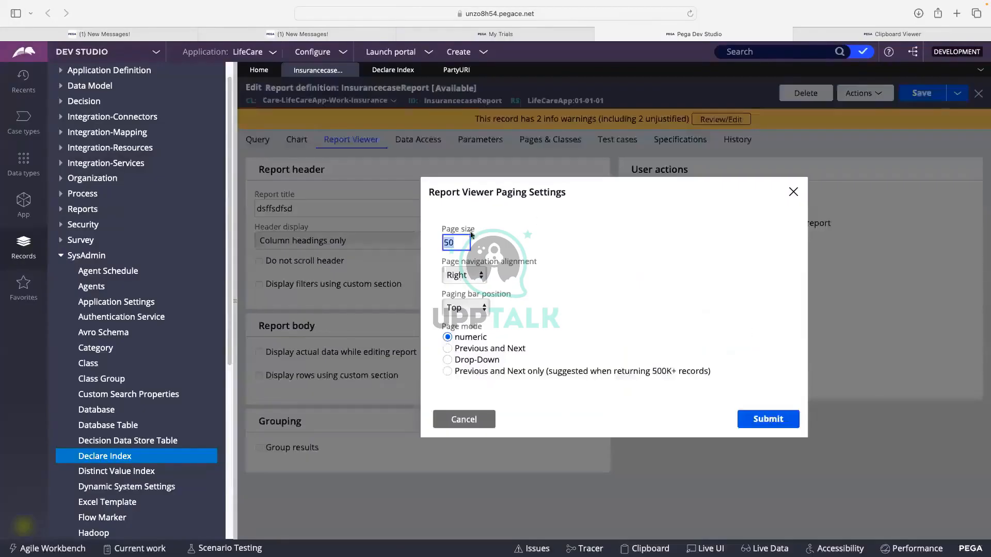
{"action": "double_click", "coordinate": [459, 249]}
{"action": "left_click", "coordinate": [458, 246]}
{"action": "left_click", "coordinate": [525, 240]}
{"action": "left_click", "coordinate": [473, 419]}
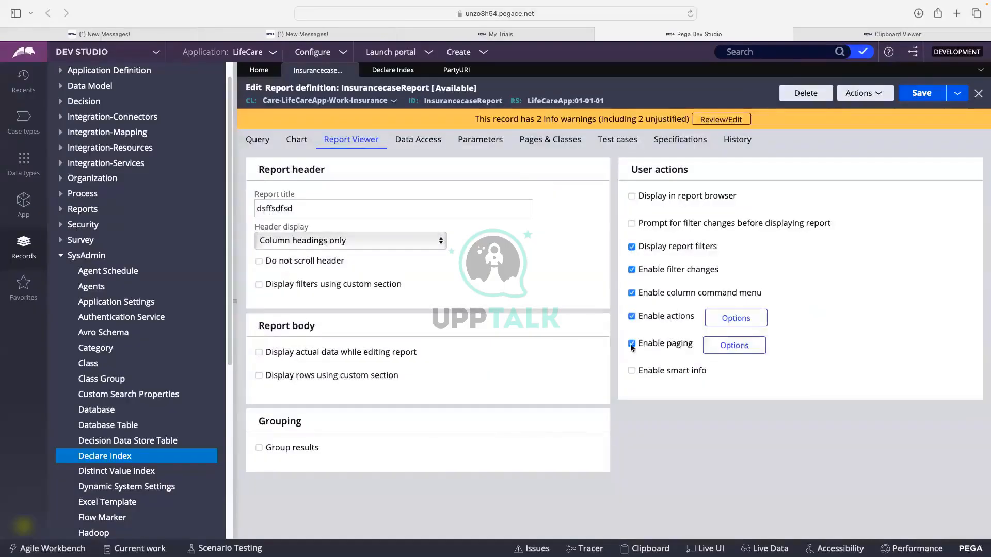
Disable paging for the report viewer and try to save InsurancecaseReport
{"action": "left_click", "coordinate": [632, 345]}
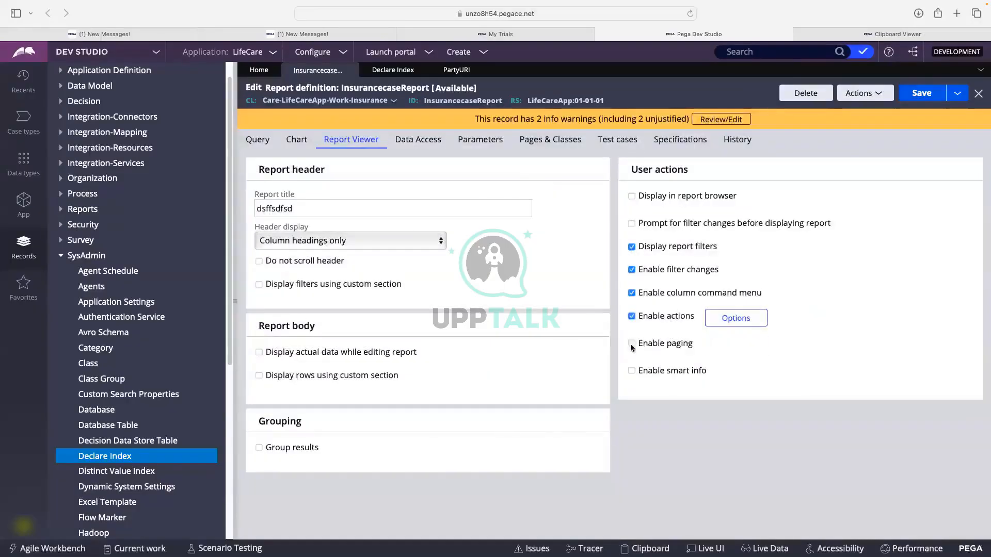
{"action": "left_click", "coordinate": [923, 93]}
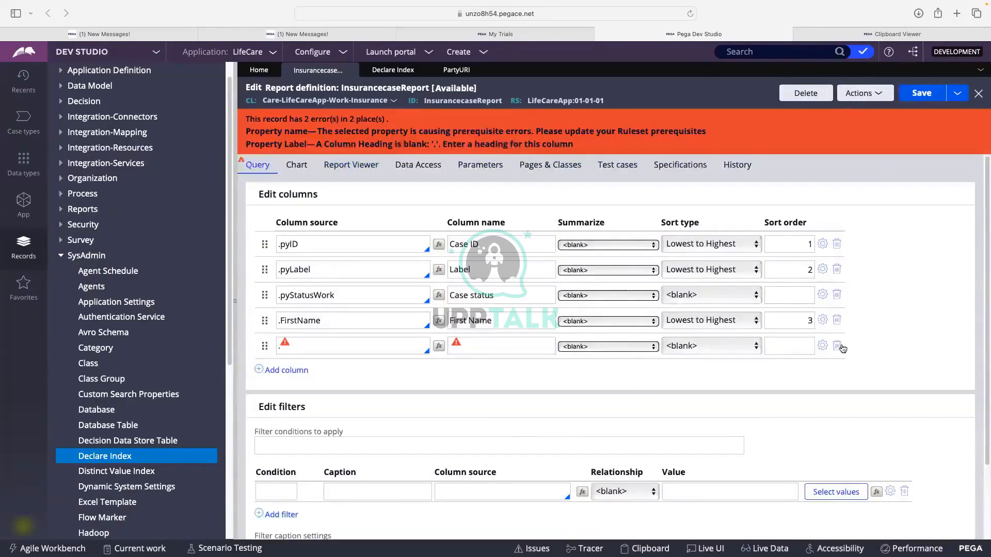
Delete the incomplete last column from the report query and save InsurancecaseReport
{"action": "scroll", "coordinate": [842, 349], "scroll_direction": "down", "scroll_amount": 1}
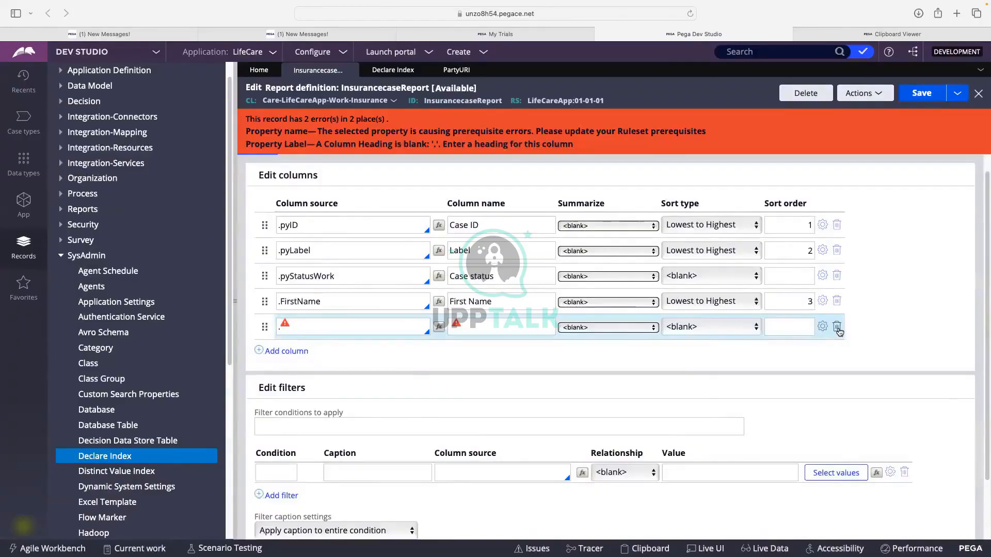
{"action": "left_click", "coordinate": [838, 329]}
{"action": "left_click", "coordinate": [921, 93]}
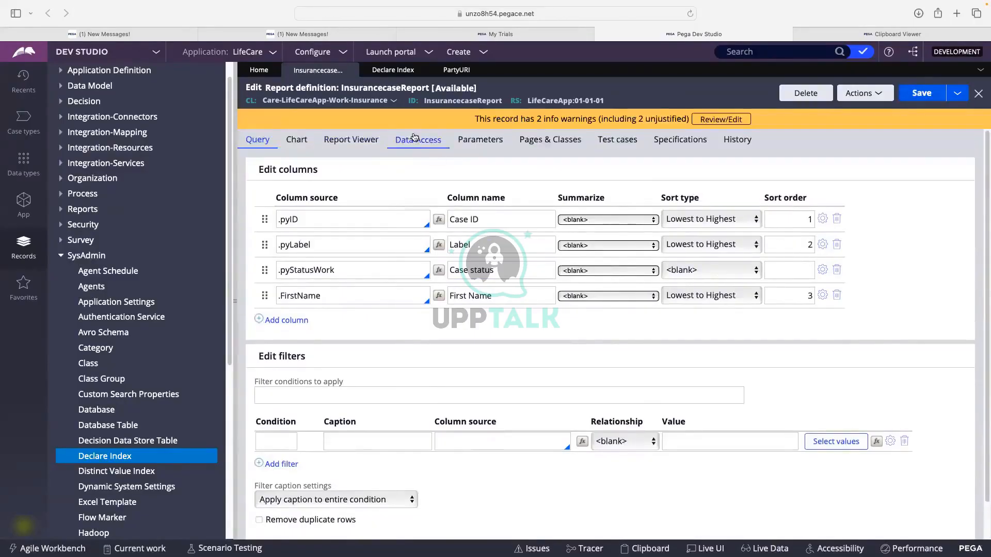
Set the maximum number of rows to retrieve to 10000 in the general data access settings
{"action": "left_click", "coordinate": [414, 139]}
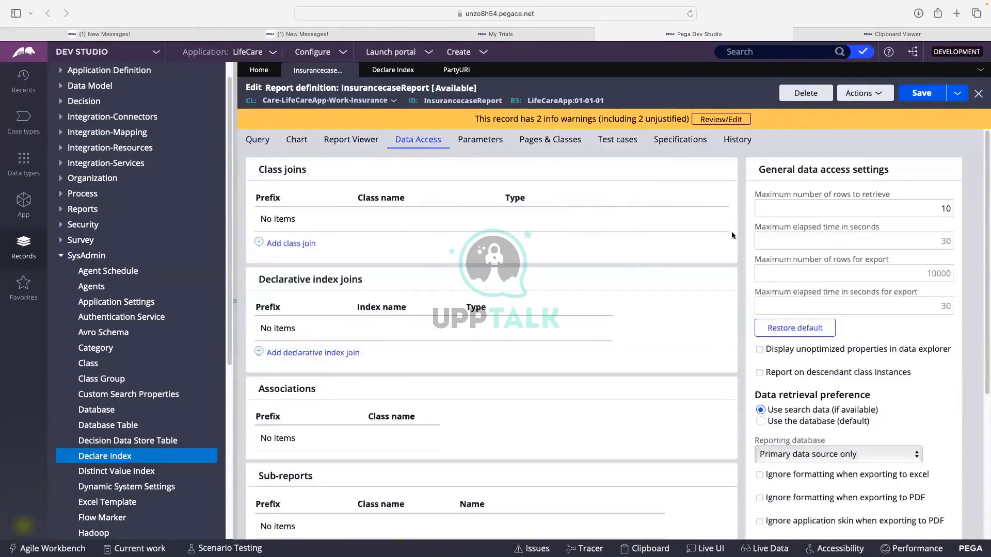
{"action": "left_click", "coordinate": [782, 208]}
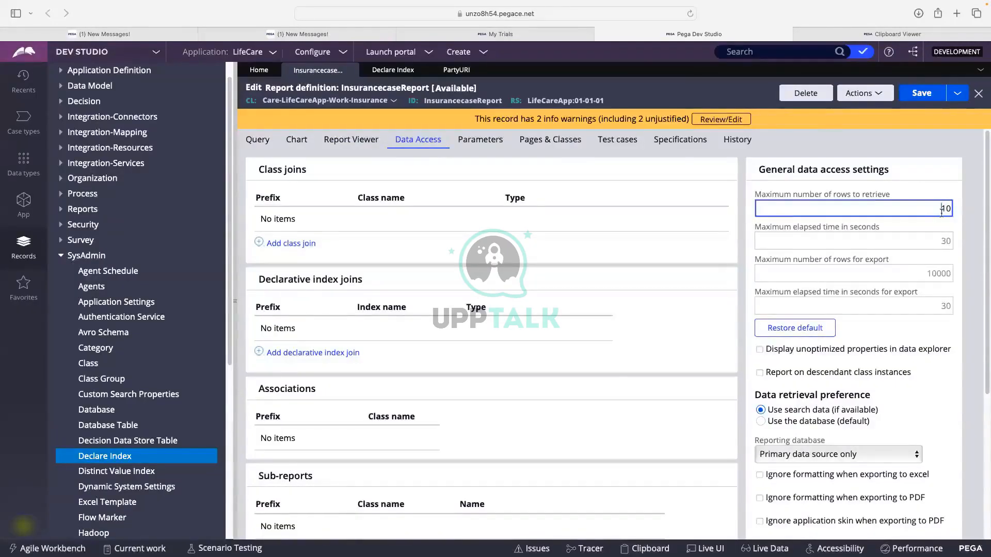
{"action": "left_click_drag", "start_coordinate": [935, 214], "coordinate": [959, 210]}
{"action": "type", "text": "10000"}
{"action": "key", "text": "Tab"}
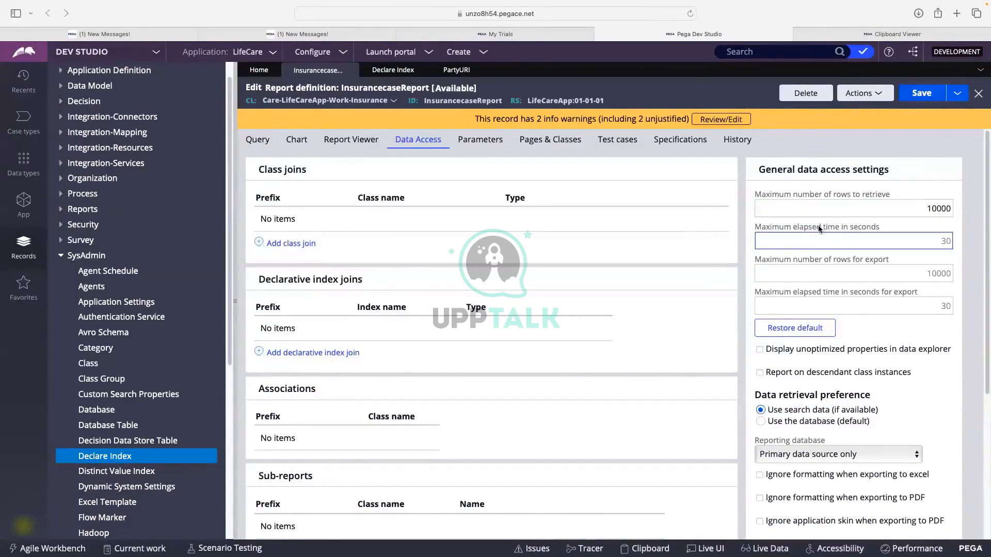
{"action": "left_click", "coordinate": [962, 249]}
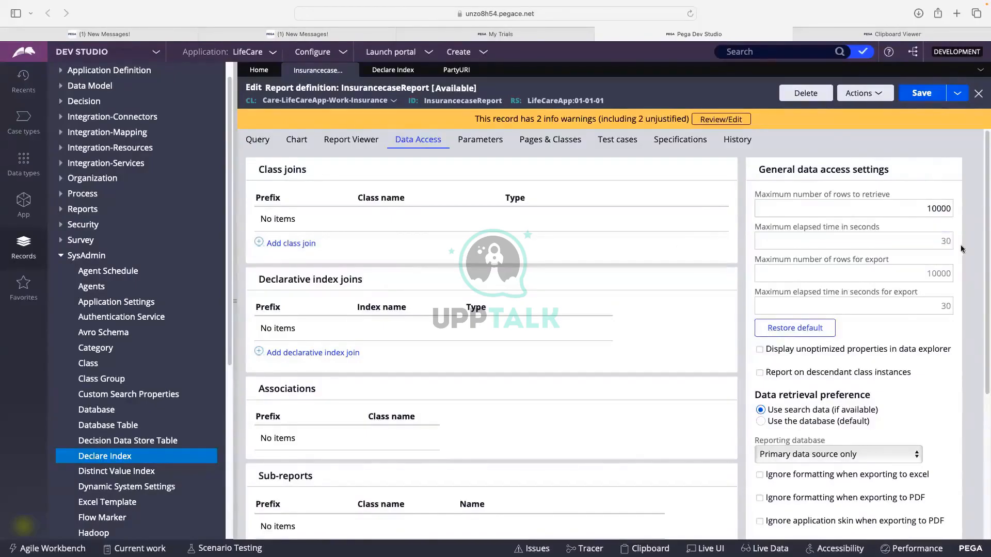
Review the elapsed-time limits, data retrieval preference, export formatting options and row key settings
{"action": "left_click", "coordinate": [914, 241]}
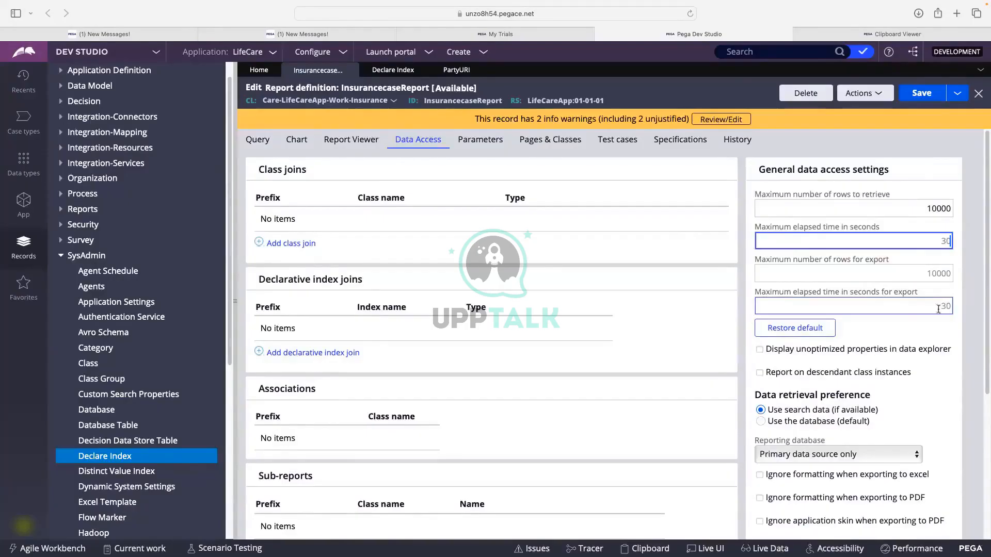
{"action": "scroll", "coordinate": [776, 228], "scroll_direction": "down", "scroll_amount": 5}
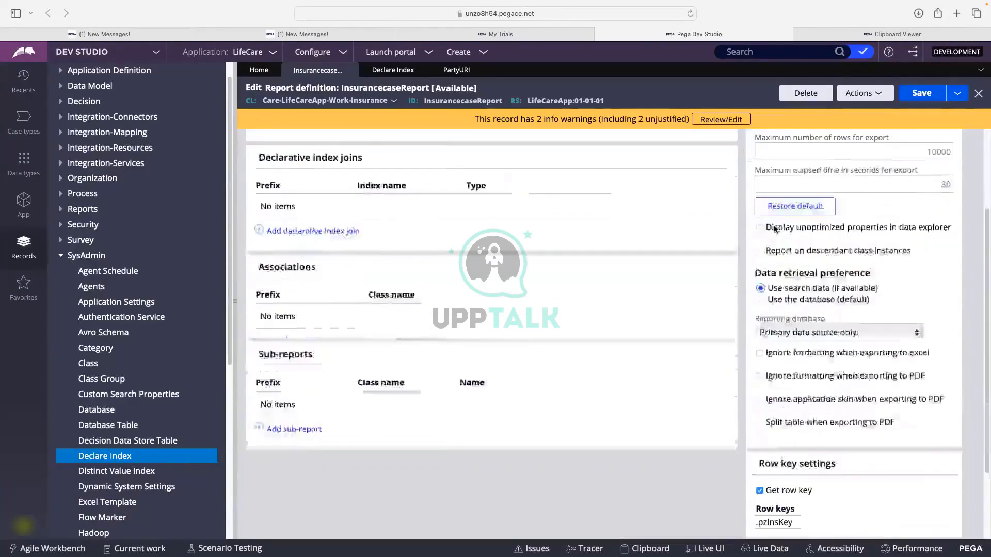
{"action": "scroll", "coordinate": [775, 229], "scroll_direction": "down", "scroll_amount": 4}
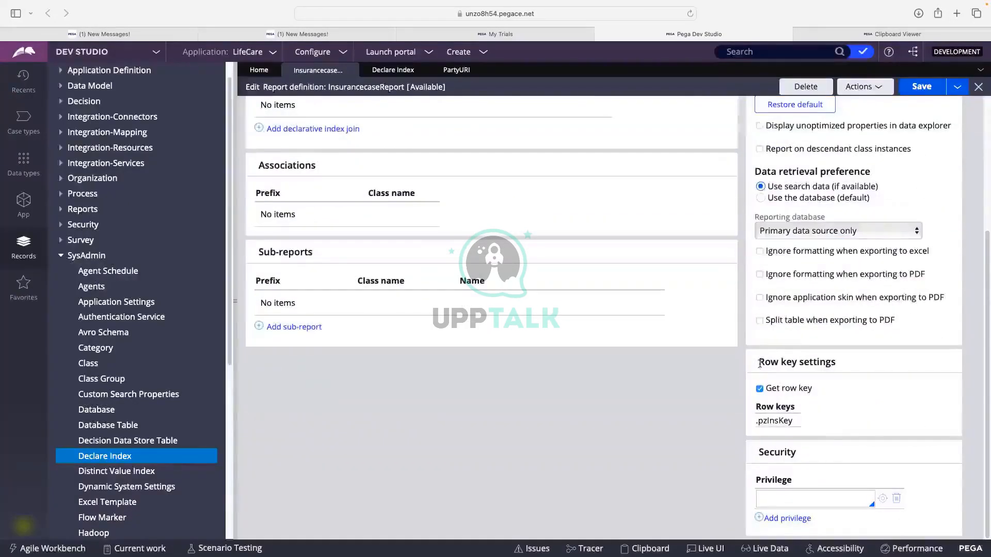
Review the row key settings of InsurancecaseReport, including the .pzInsKey row key
{"action": "triple_click", "coordinate": [852, 361]}
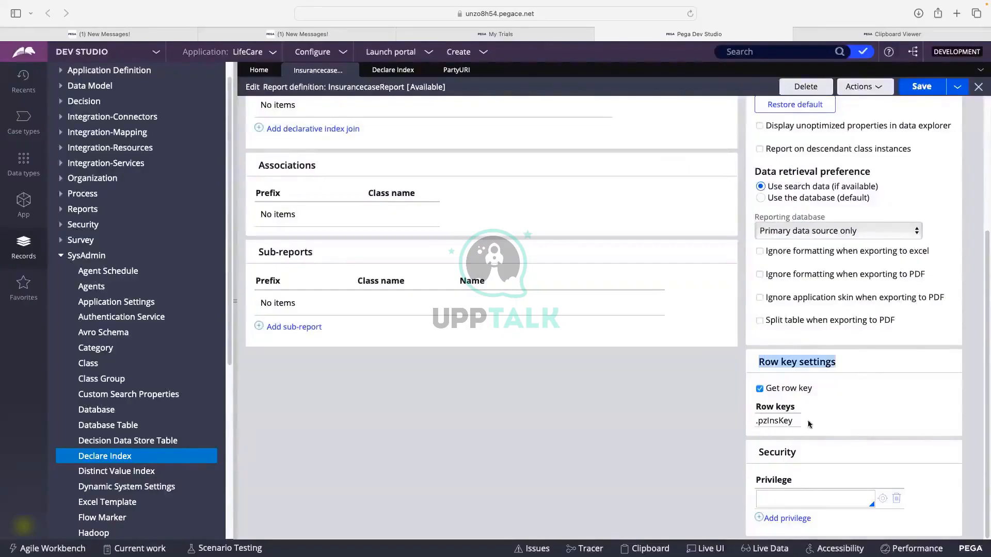
{"action": "left_click_drag", "start_coordinate": [808, 424], "coordinate": [754, 411]}
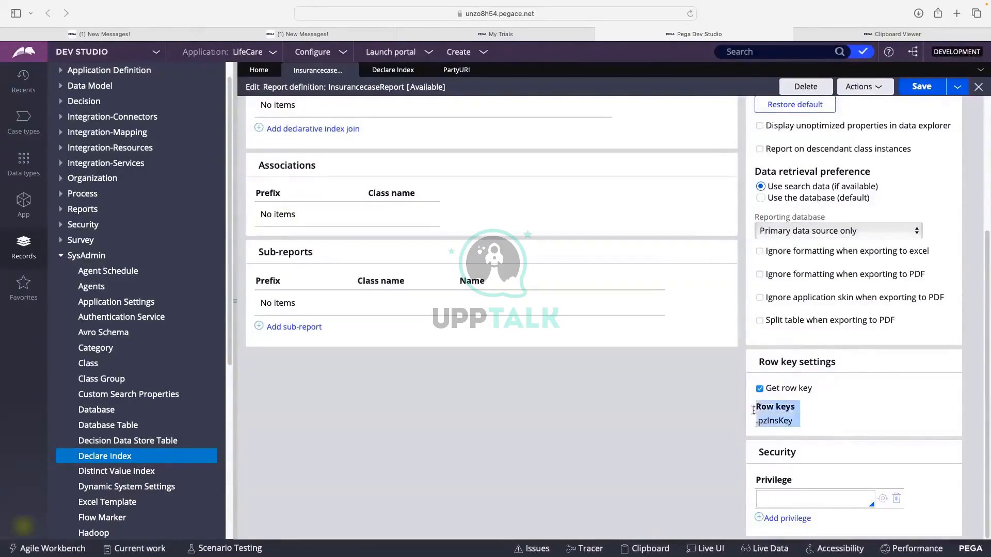
{"action": "left_click", "coordinate": [829, 391]}
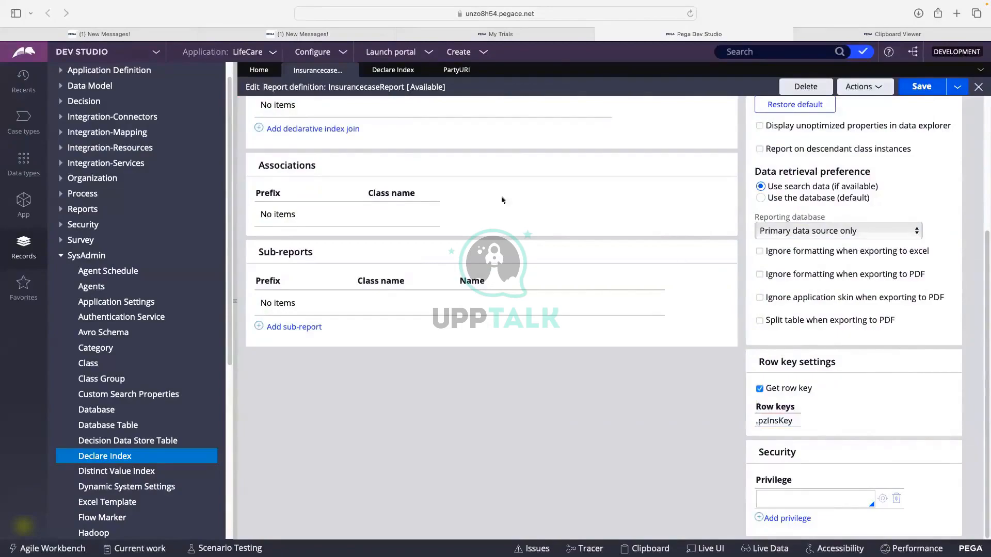
Close the InsurancecaseReport, Declare Index and PartyURI records, discarding the unsaved changes to the report
{"action": "scroll", "coordinate": [402, 142], "scroll_direction": "up", "scroll_amount": 5}
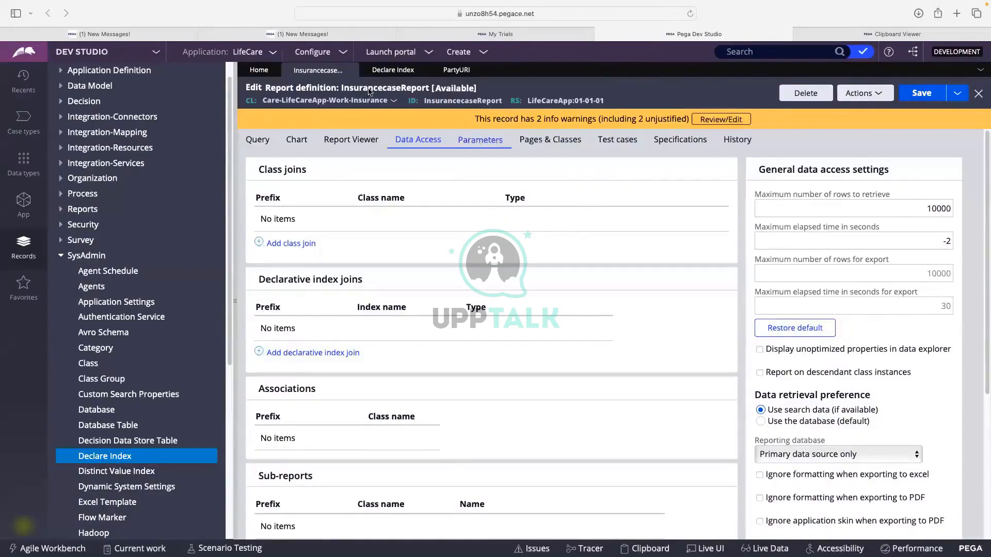
{"action": "left_click", "coordinate": [351, 71]}
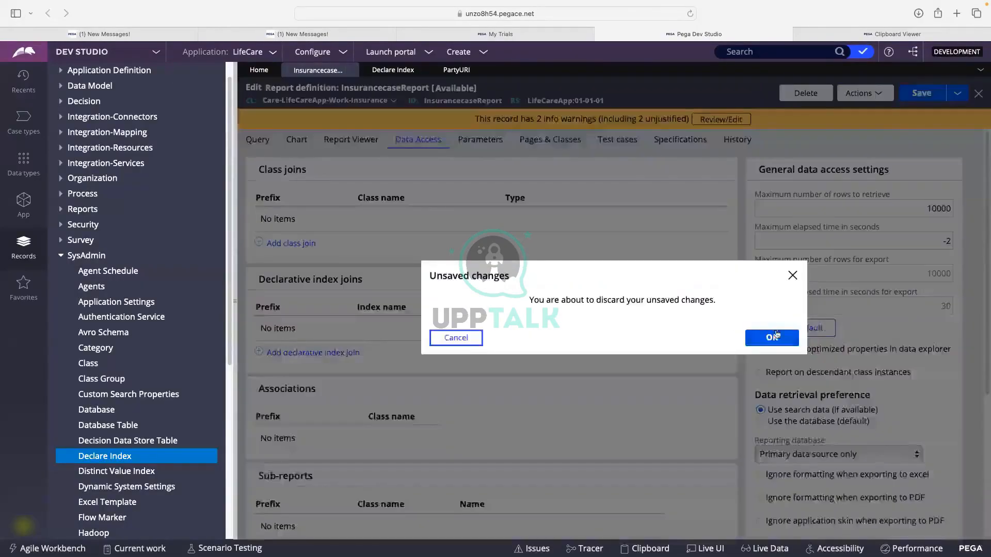
{"action": "key", "text": "Return"}
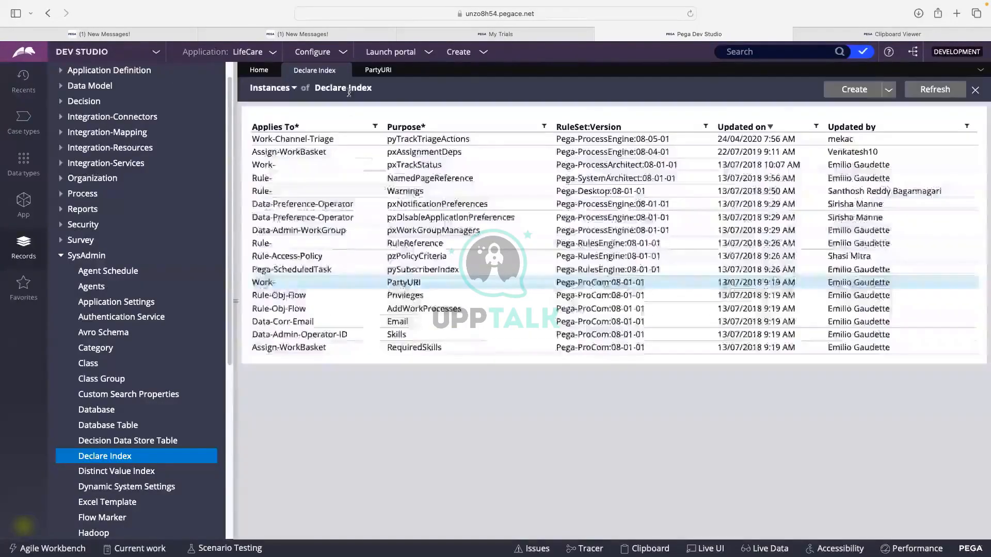
{"action": "left_click", "coordinate": [328, 71]}
{"action": "left_click", "coordinate": [328, 71]}
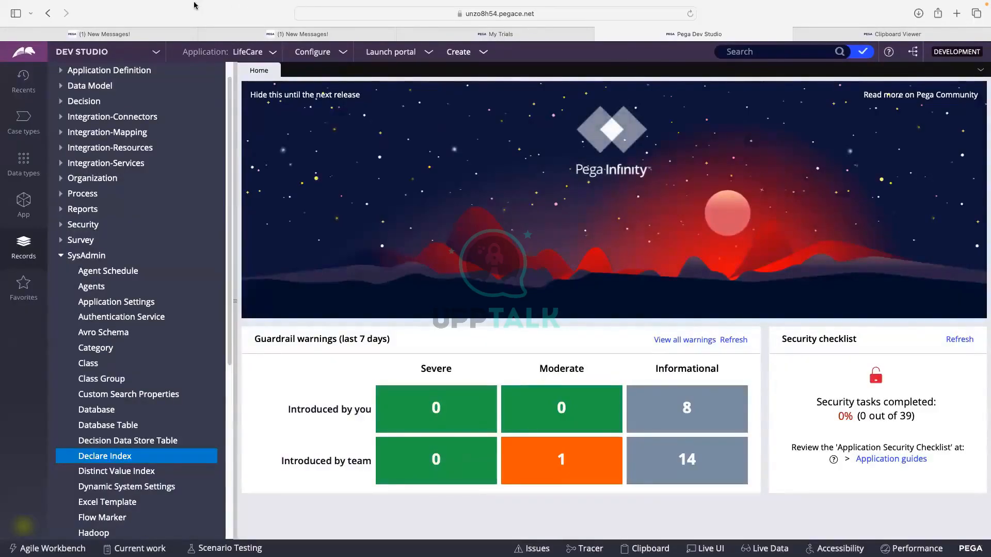
Launch the User Portal for the LifeCare application and go to its Reports page
{"action": "left_click", "coordinate": [397, 57]}
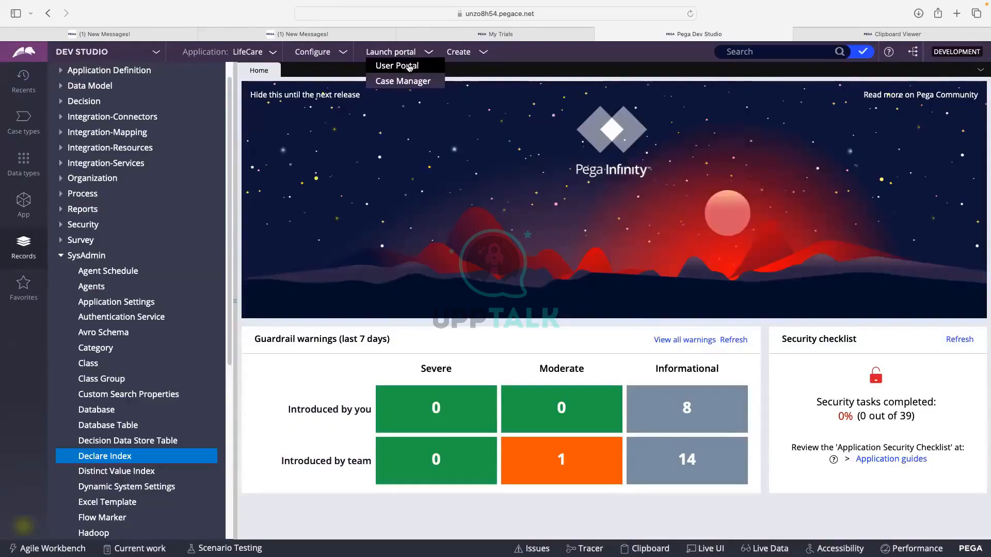
{"action": "left_click", "coordinate": [409, 66]}
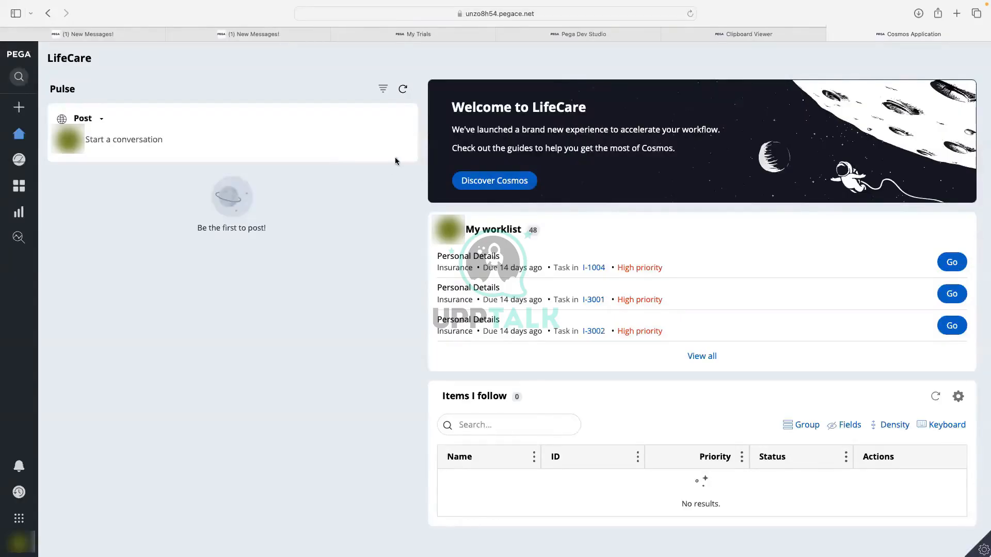
{"action": "mouse_move", "coordinate": [31, 177]}
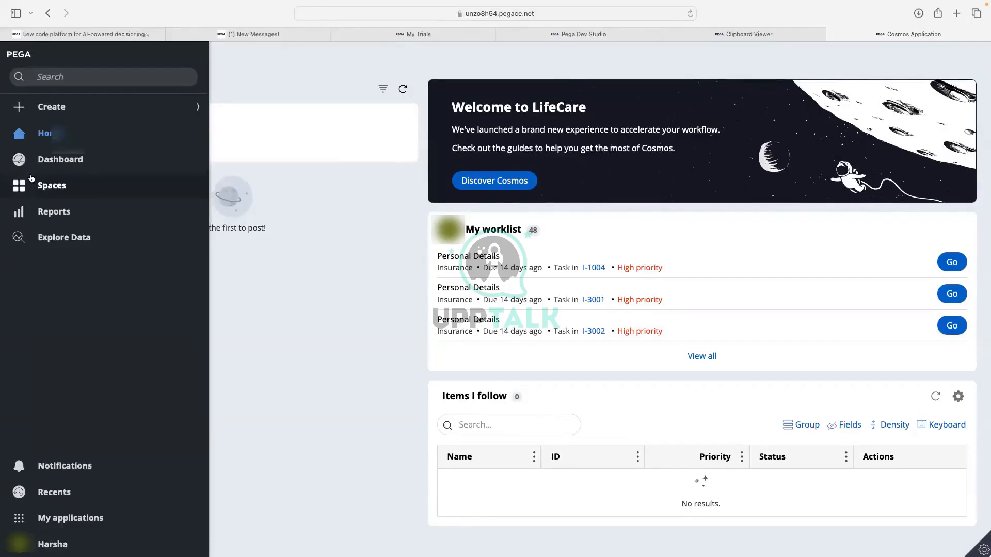
{"action": "left_click", "coordinate": [63, 212]}
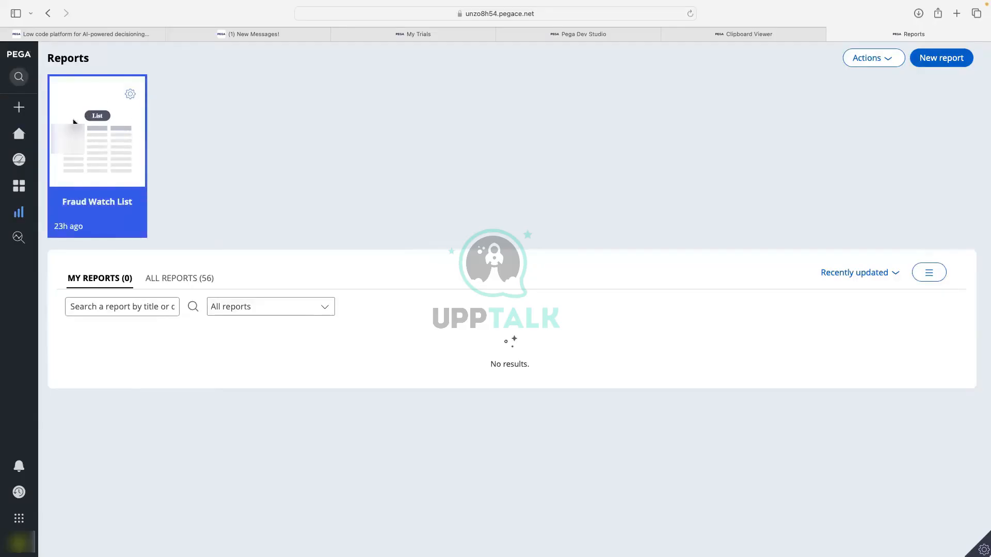
List all reports in the portal and browse through the available report types
{"action": "left_click", "coordinate": [180, 278]}
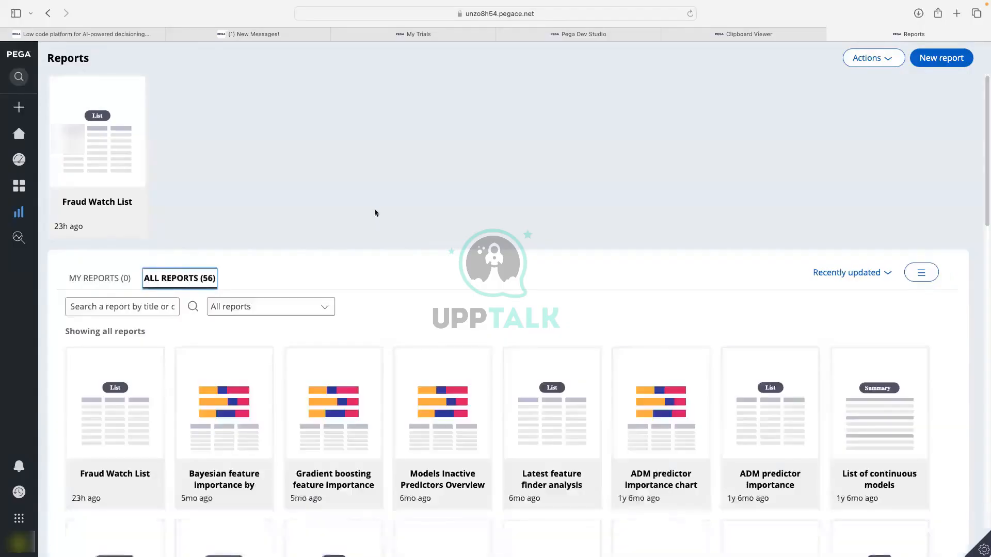
{"action": "scroll", "coordinate": [398, 219], "scroll_direction": "down", "scroll_amount": 5}
{"action": "scroll", "coordinate": [552, 248], "scroll_direction": "down", "scroll_amount": 7}
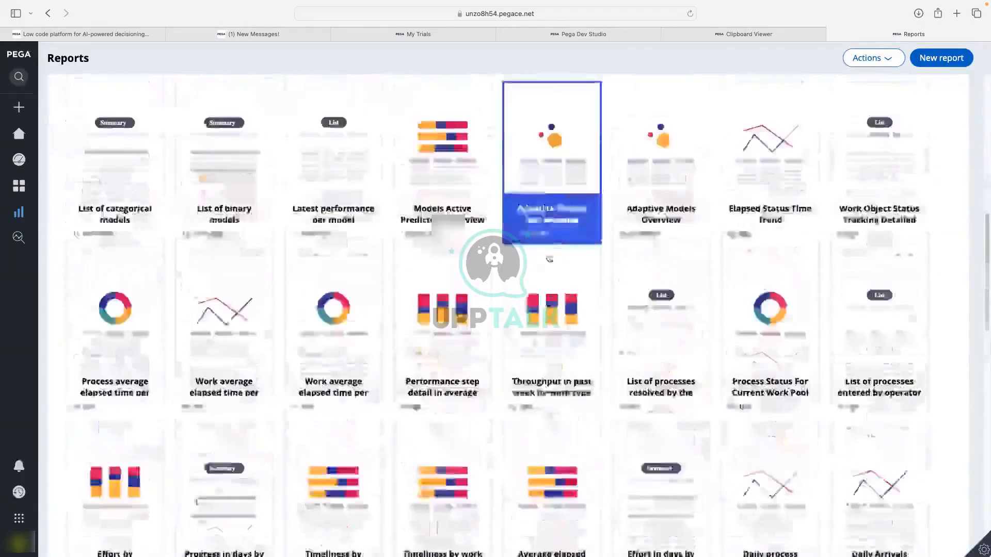
{"action": "scroll", "coordinate": [552, 258], "scroll_direction": "down", "scroll_amount": 6}
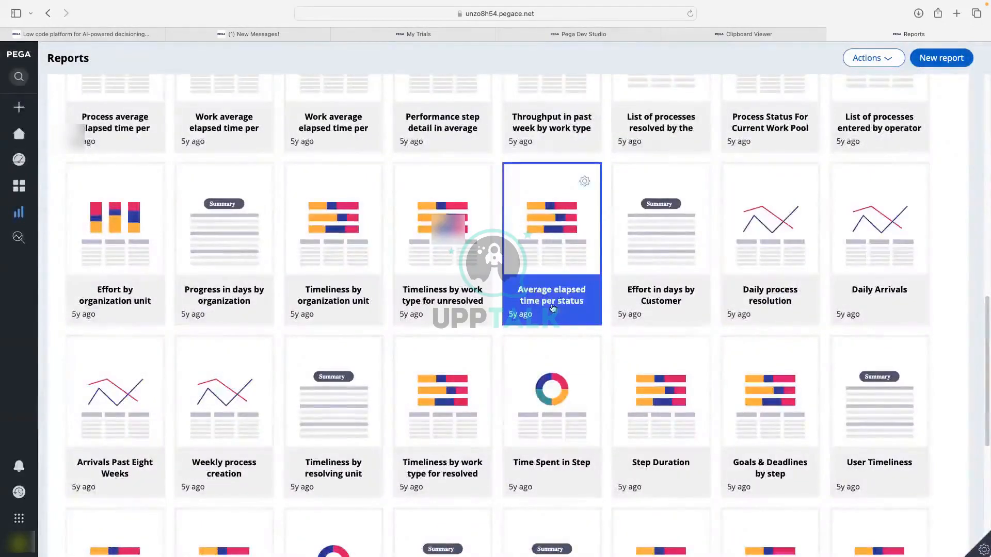
{"action": "scroll", "coordinate": [549, 248], "scroll_direction": "down", "scroll_amount": 2}
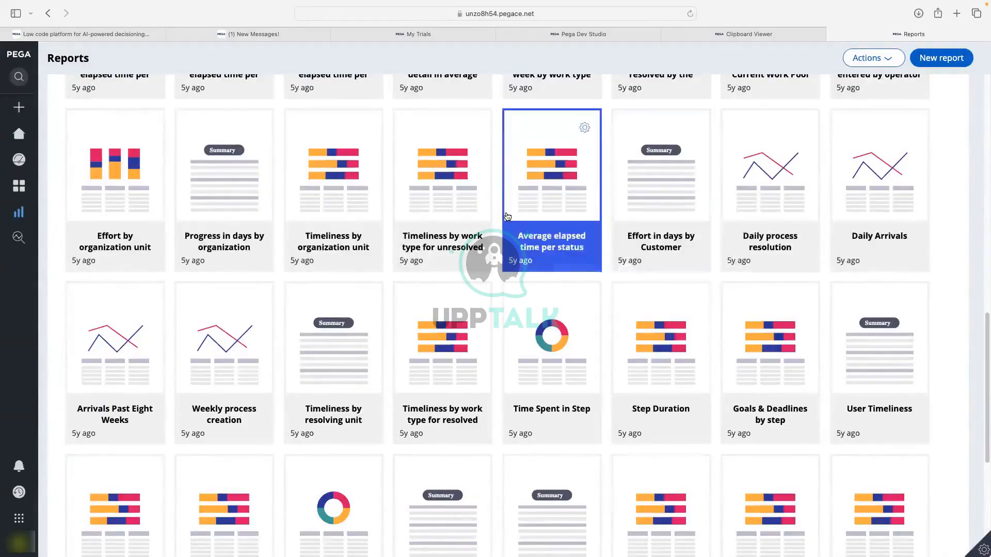
{"action": "scroll", "coordinate": [507, 216], "scroll_direction": "up", "scroll_amount": 3}
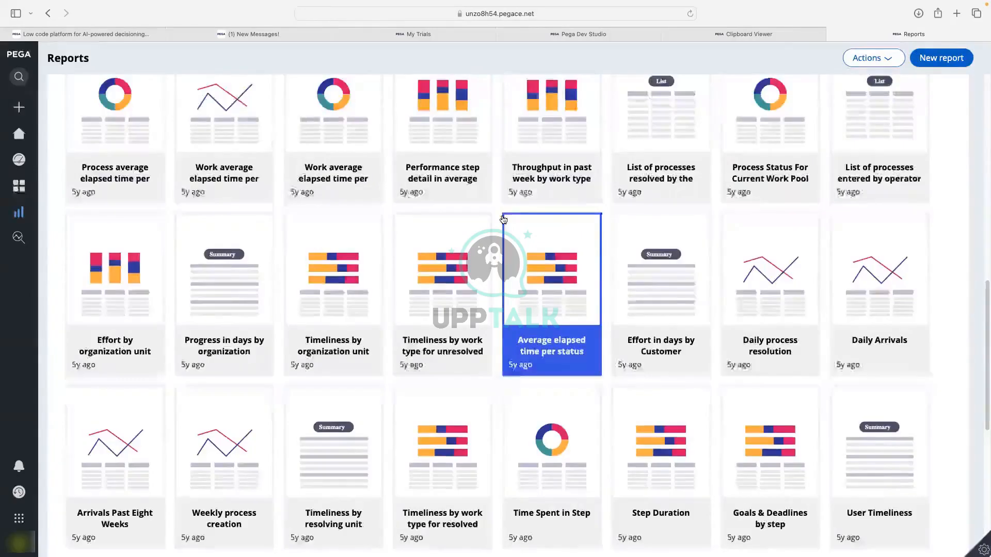
{"action": "scroll", "coordinate": [504, 220], "scroll_direction": "up", "scroll_amount": 12}
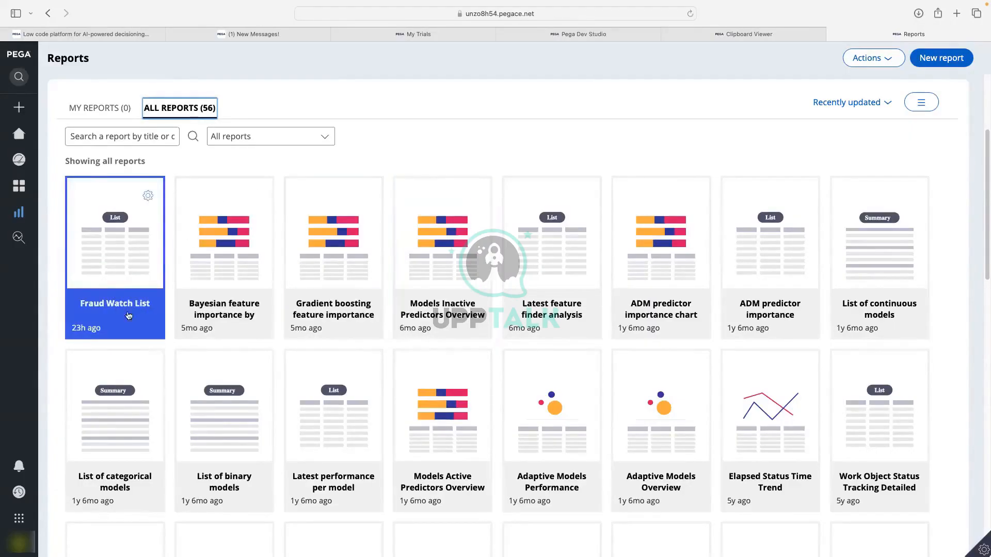
Open the scheduling form for the Fraud Watch List report
{"action": "left_click", "coordinate": [149, 199]}
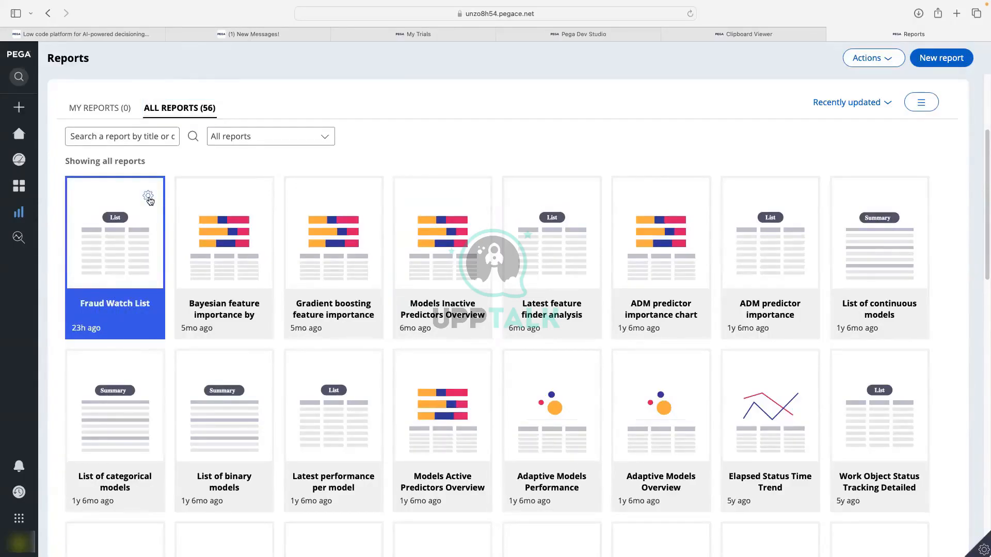
{"action": "left_click", "coordinate": [148, 197]}
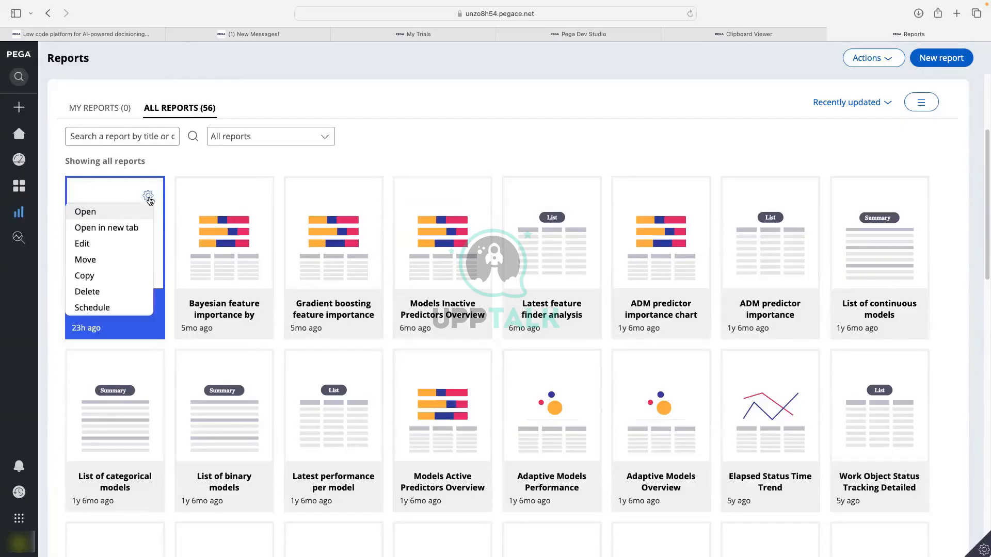
{"action": "left_click", "coordinate": [106, 309]}
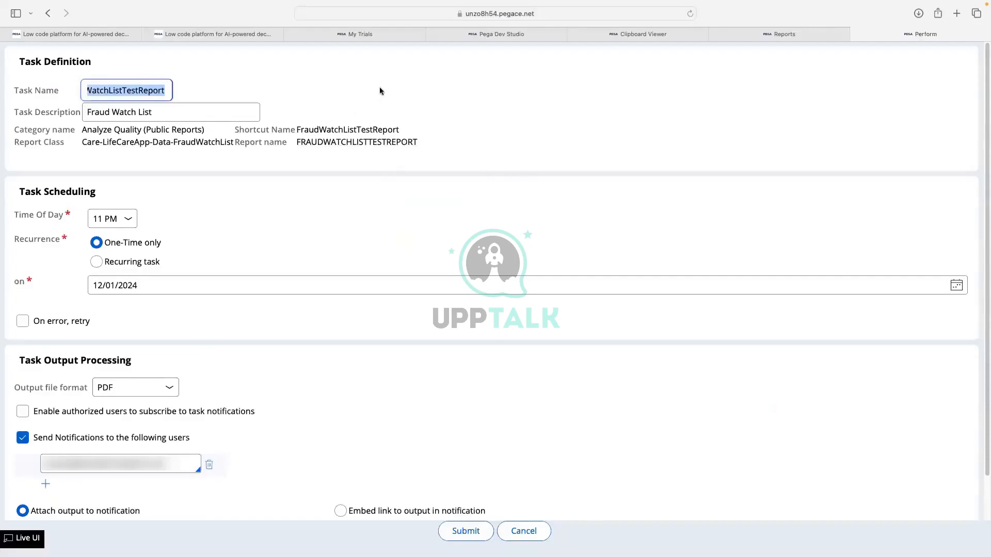
Examine the task definition of the scheduled report, including its category name, report class, report name and shortcut name
{"action": "left_click", "coordinate": [379, 86]}
{"action": "left_click_drag", "start_coordinate": [21, 60], "coordinate": [93, 55]}
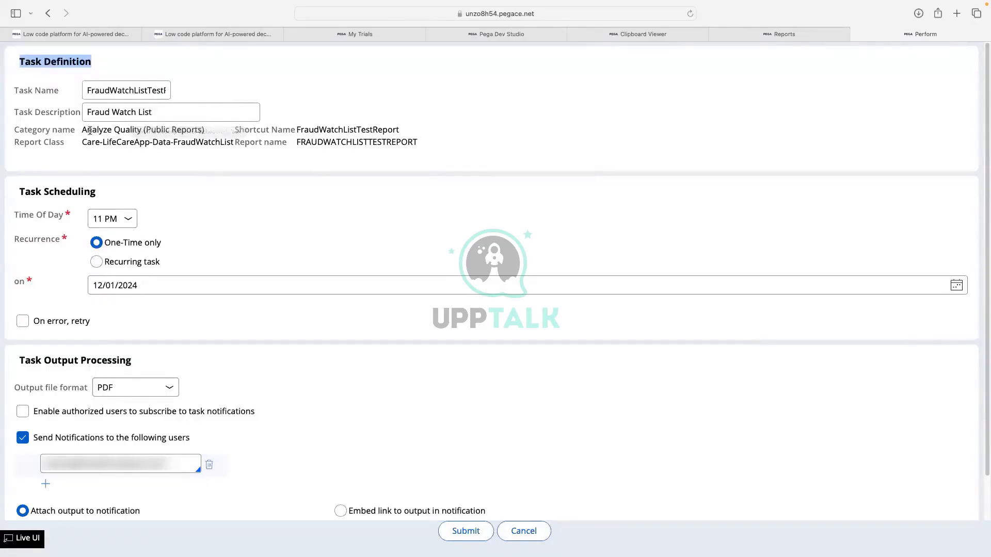
{"action": "left_click_drag", "start_coordinate": [89, 130], "coordinate": [228, 131]}
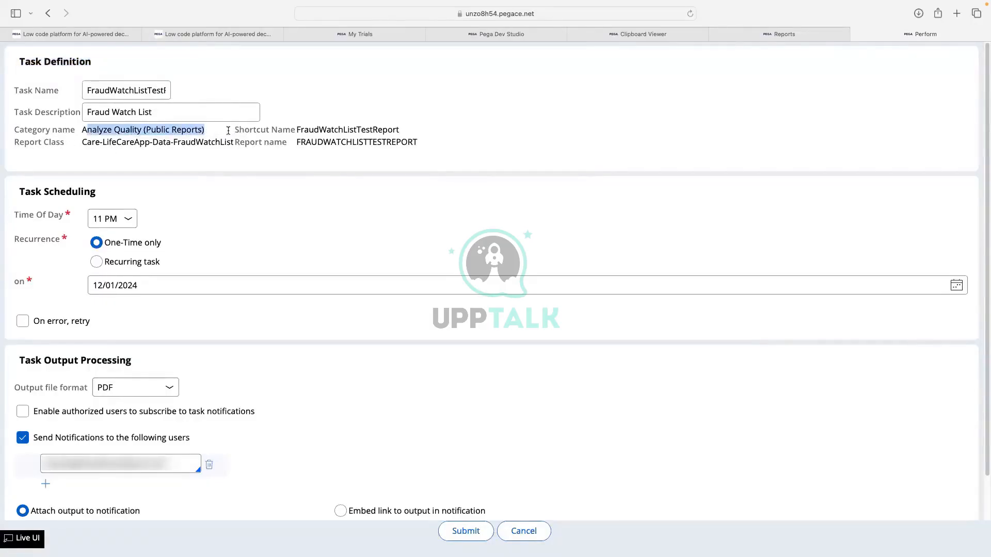
{"action": "left_click", "coordinate": [156, 147]}
{"action": "left_click_drag", "start_coordinate": [146, 130], "coordinate": [213, 130]}
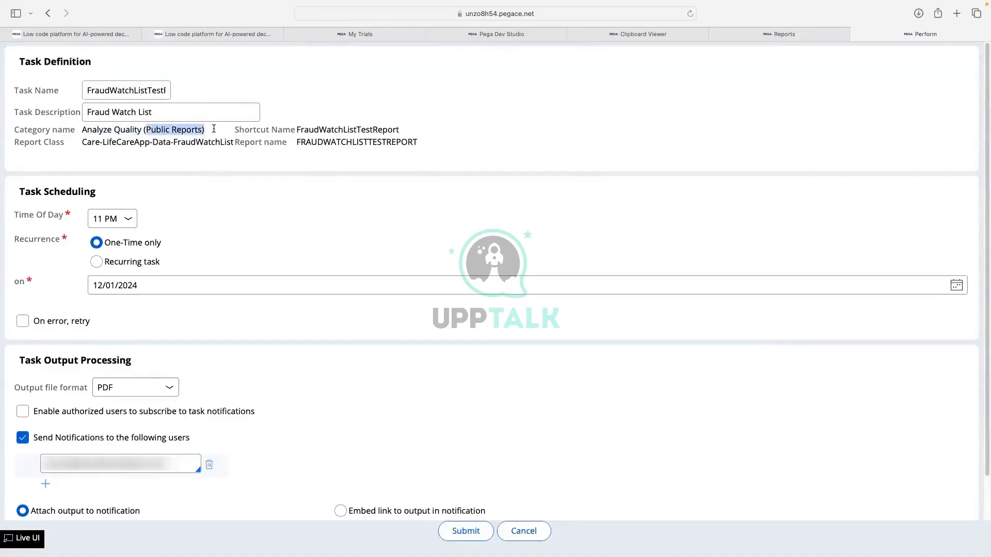
{"action": "left_click_drag", "start_coordinate": [82, 129], "coordinate": [157, 129]}
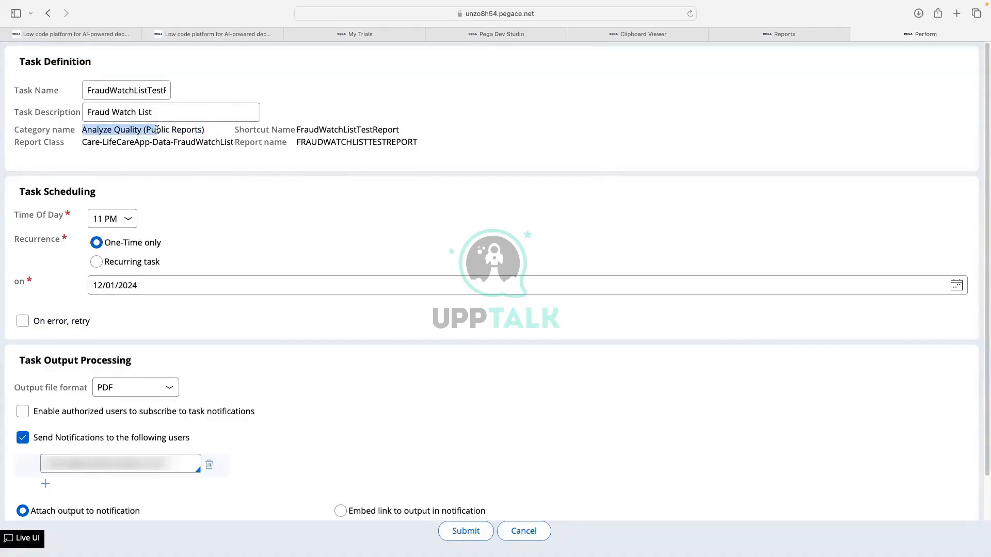
{"action": "left_click", "coordinate": [110, 130]}
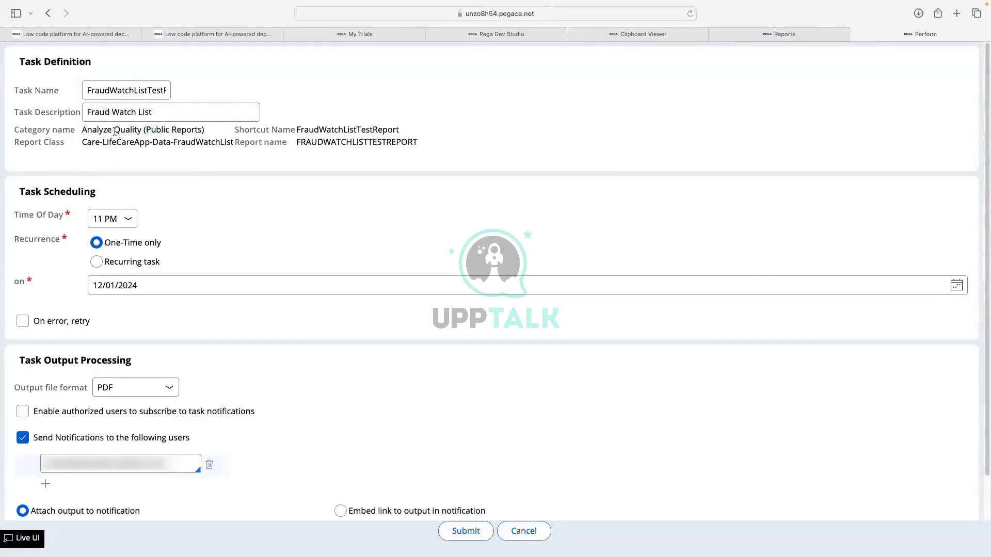
{"action": "left_click_drag", "start_coordinate": [89, 142], "coordinate": [428, 137]}
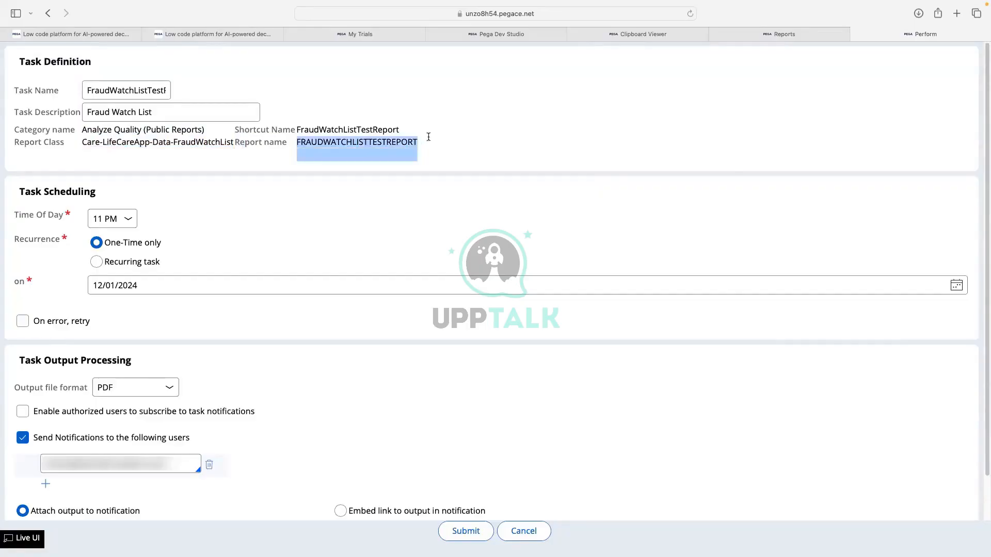
{"action": "left_click_drag", "start_coordinate": [300, 131], "coordinate": [393, 129]}
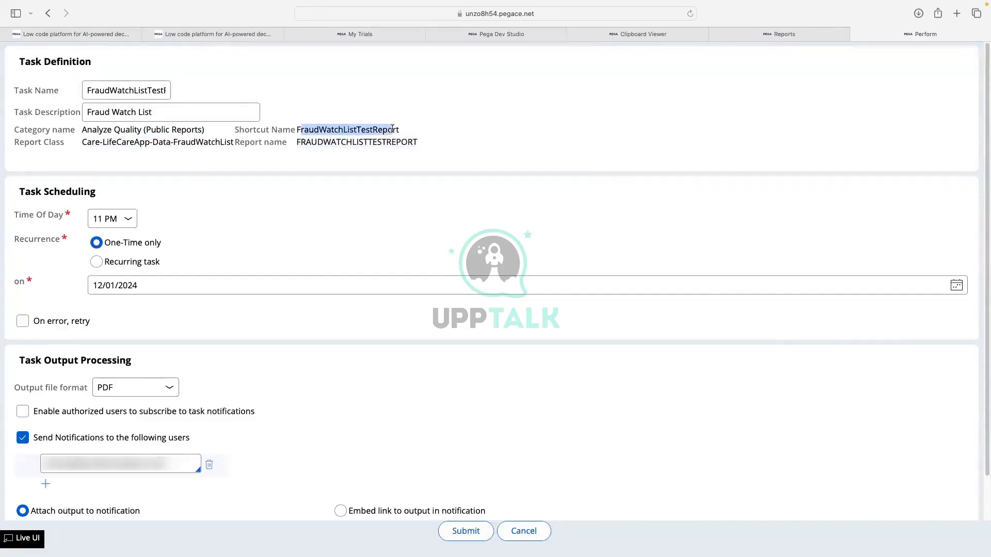
Make the Fraud Watch List schedule a recurring task with a Daily frequency
{"action": "scroll", "coordinate": [201, 173], "scroll_direction": "down", "scroll_amount": 1}
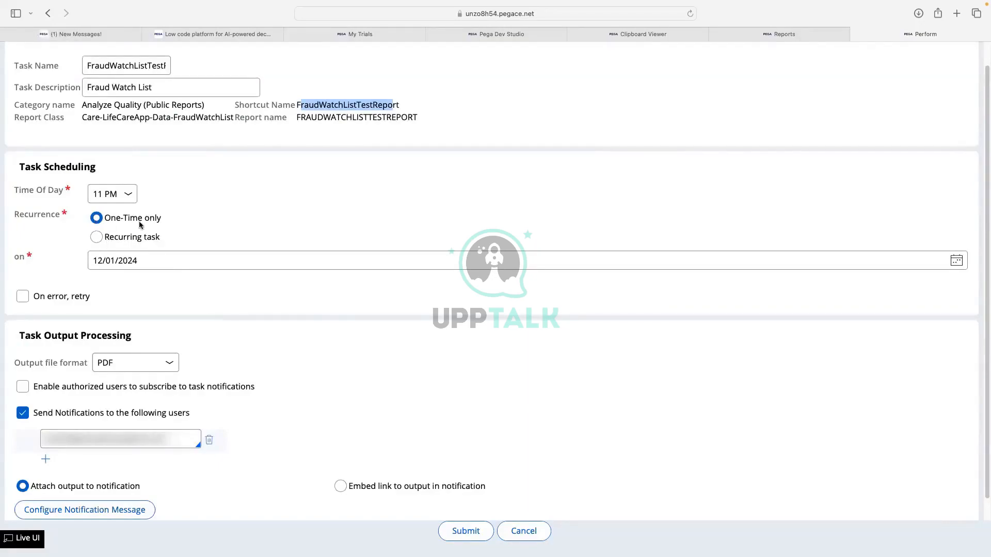
{"action": "left_click", "coordinate": [96, 238]}
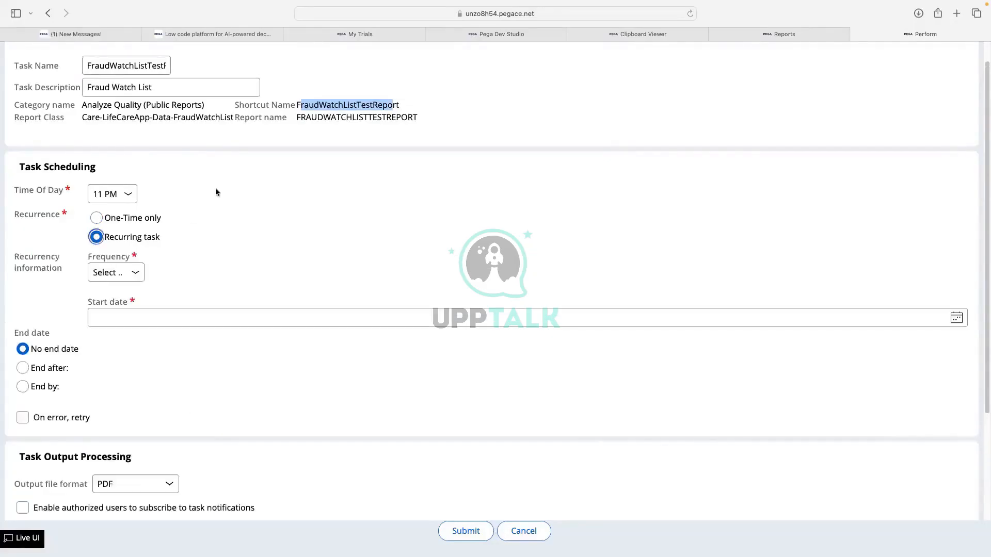
{"action": "left_click", "coordinate": [101, 272]}
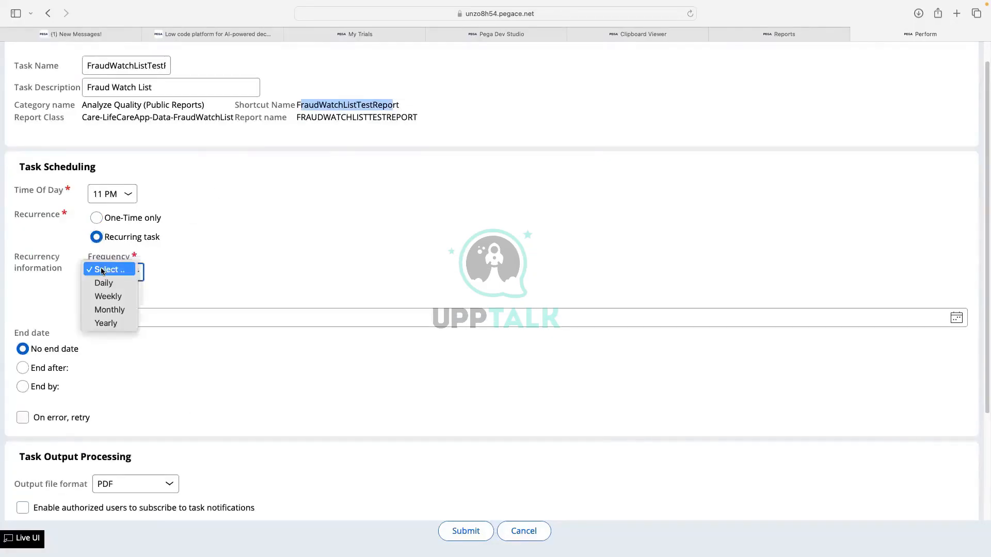
{"action": "left_click", "coordinate": [103, 283]}
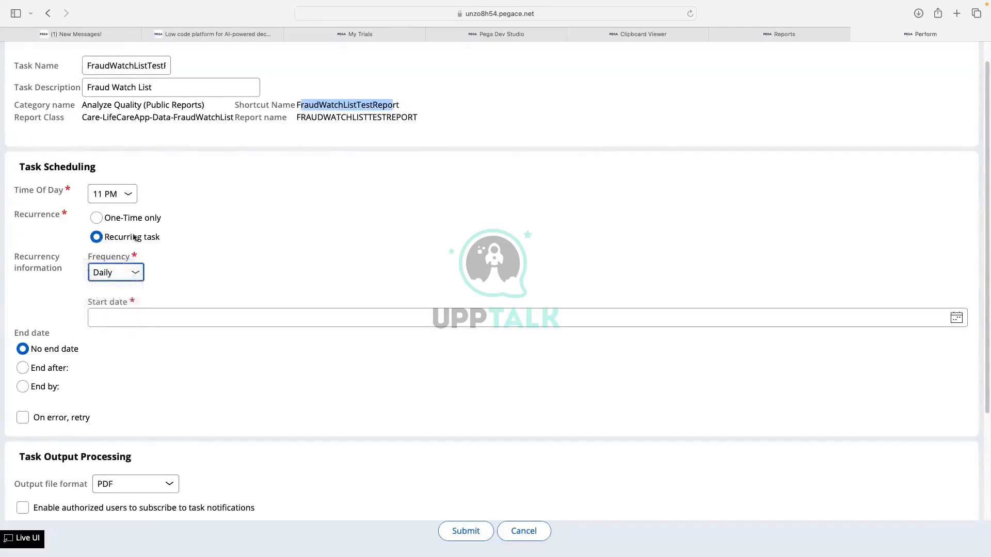
Set the time of day for the scheduled Fraud Watch List task to 11 AM
{"action": "left_click", "coordinate": [117, 195]}
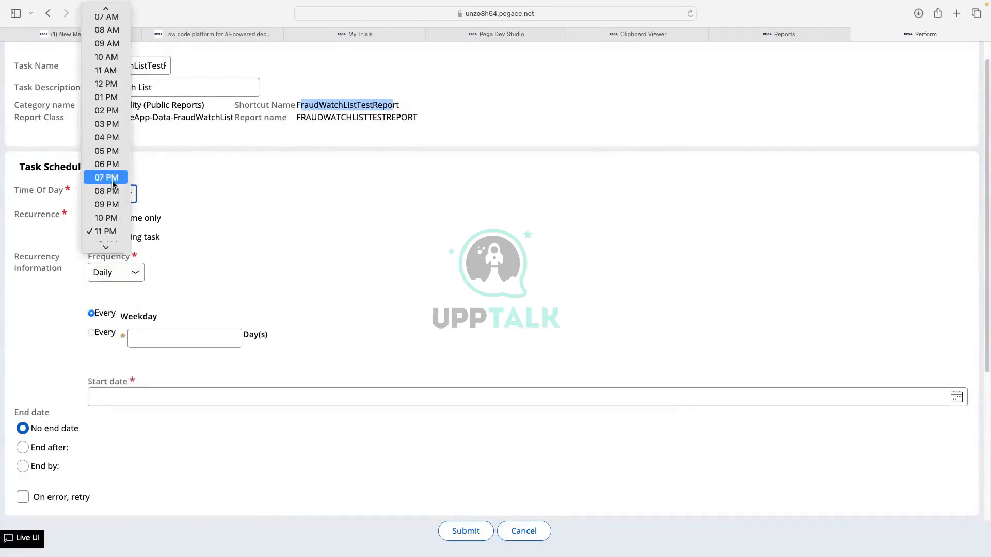
{"action": "scroll", "coordinate": [112, 185], "scroll_direction": "up", "scroll_amount": 3}
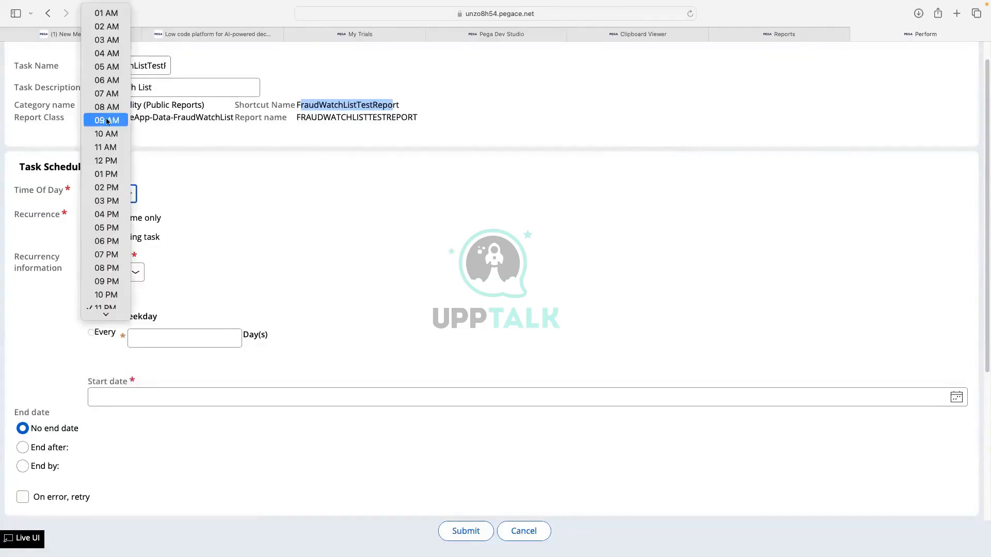
{"action": "left_click", "coordinate": [148, 176]}
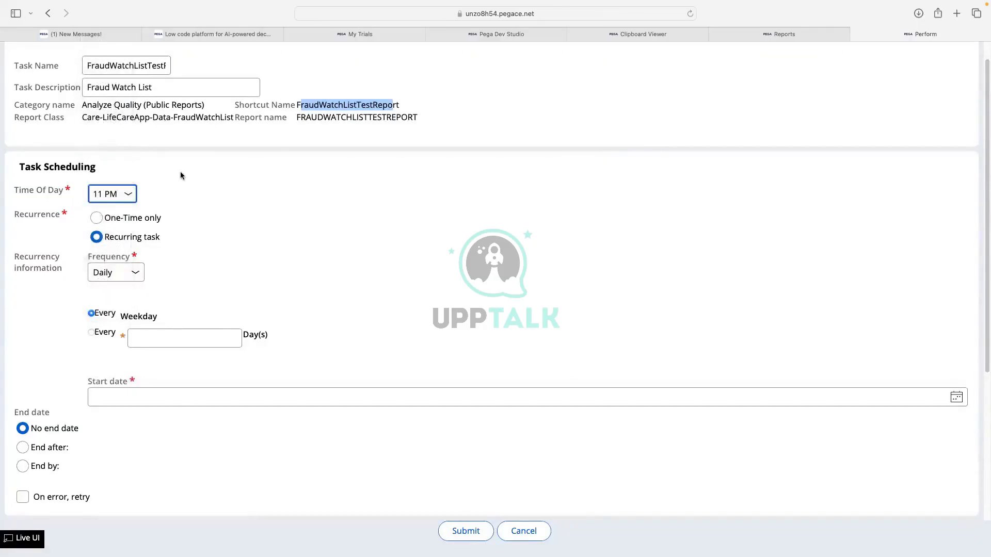
{"action": "left_click", "coordinate": [112, 191]}
{"action": "left_click", "coordinate": [111, 193]}
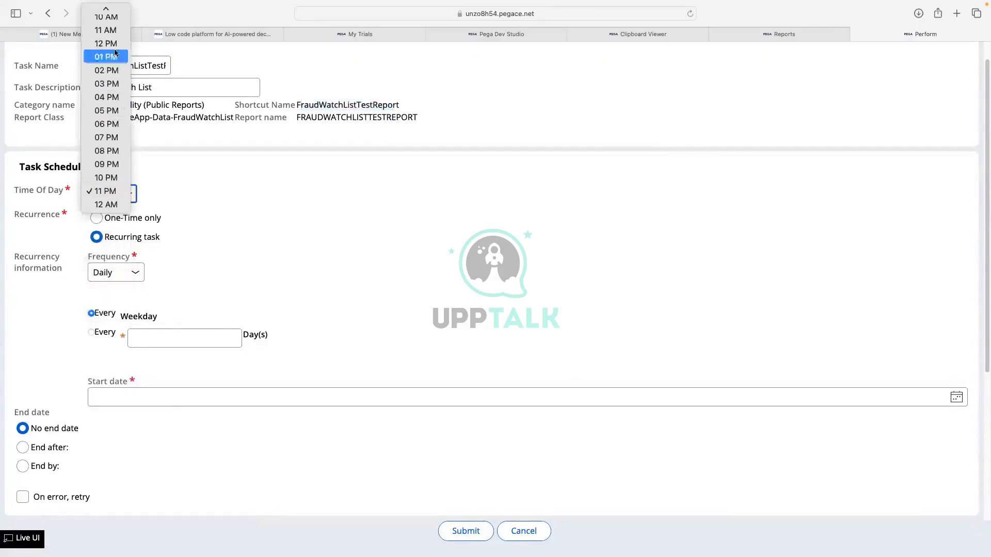
{"action": "scroll", "coordinate": [106, 103], "scroll_direction": "up", "scroll_amount": 5}
{"action": "left_click", "coordinate": [103, 139]}
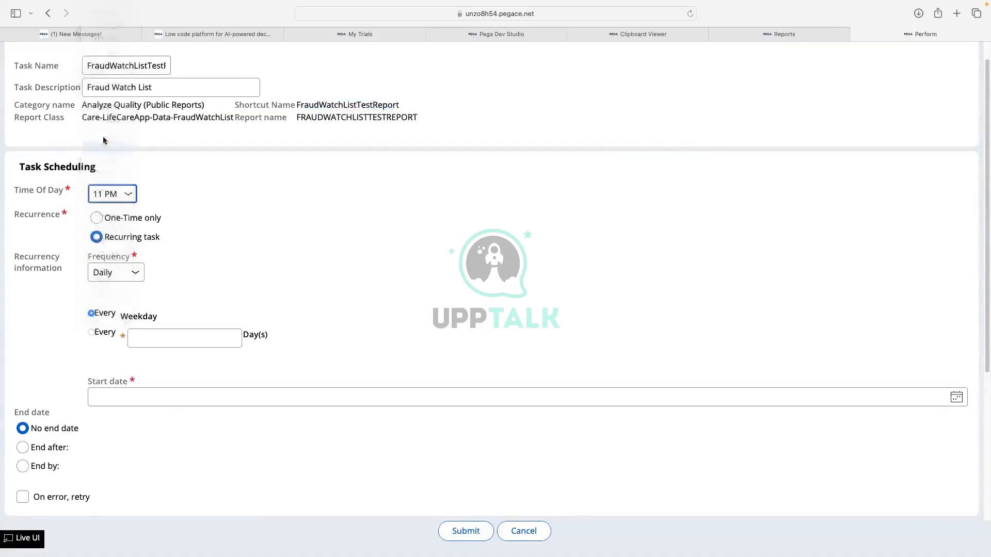
Set the recurring task's start date to 15/01/2024
{"action": "scroll", "coordinate": [221, 183], "scroll_direction": "down", "scroll_amount": 1}
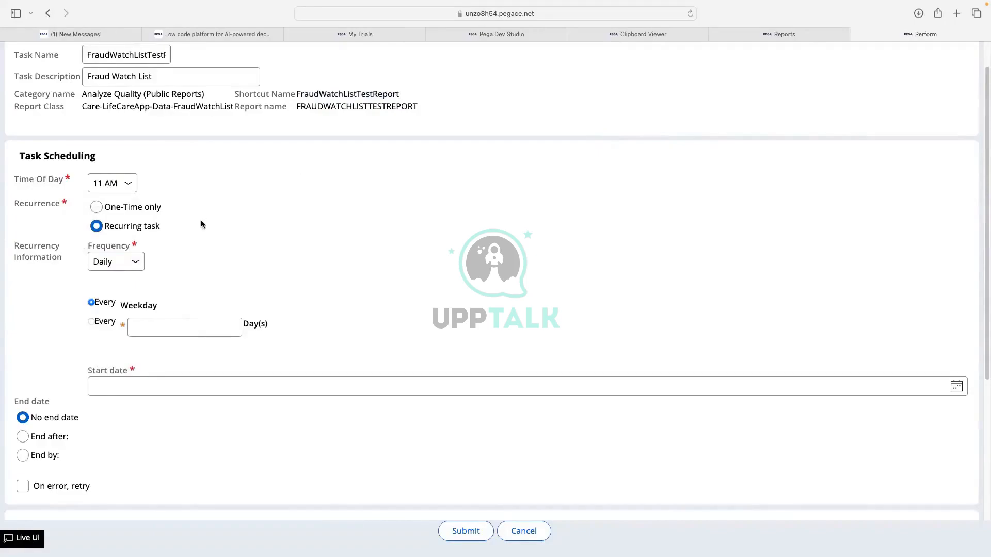
{"action": "left_click", "coordinate": [100, 393]}
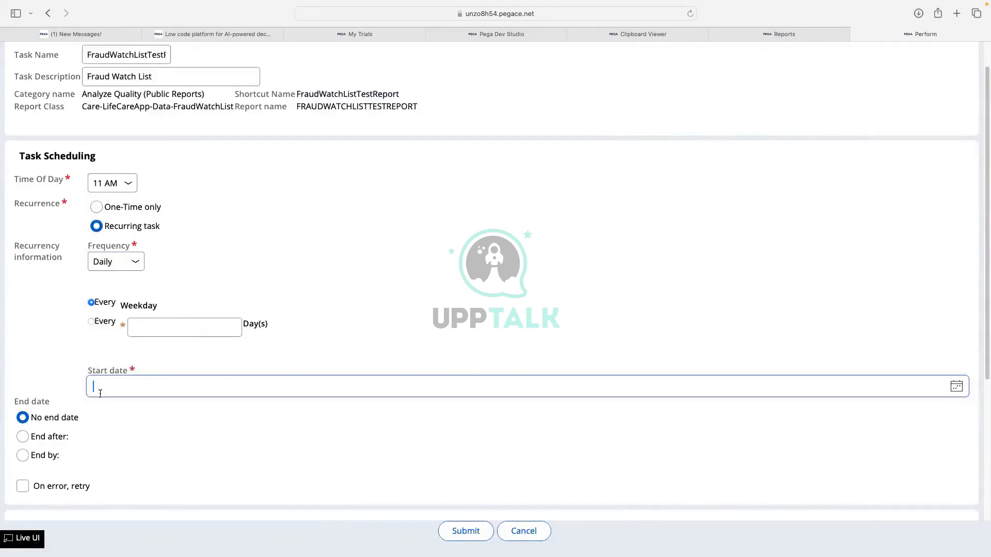
{"action": "left_click", "coordinate": [956, 387]}
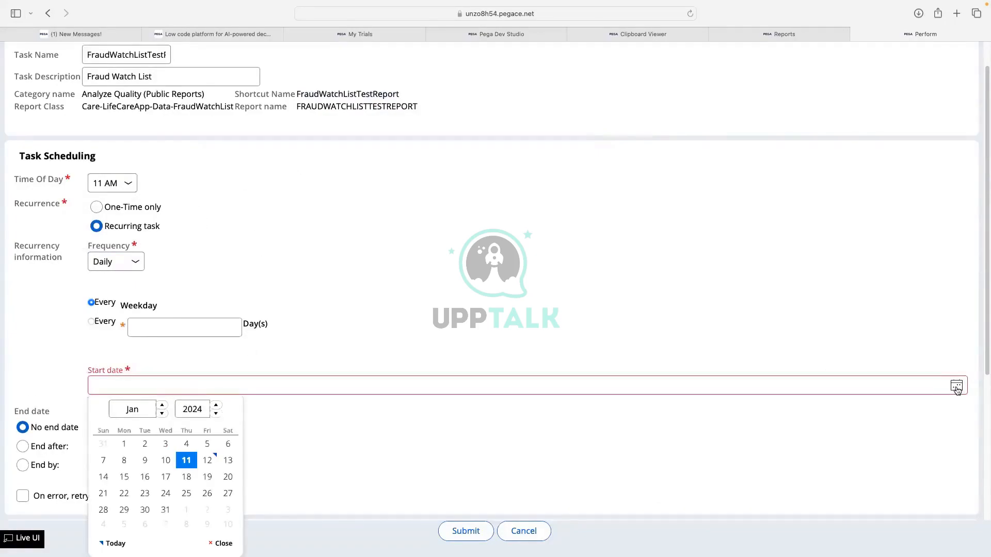
{"action": "left_click", "coordinate": [124, 477]}
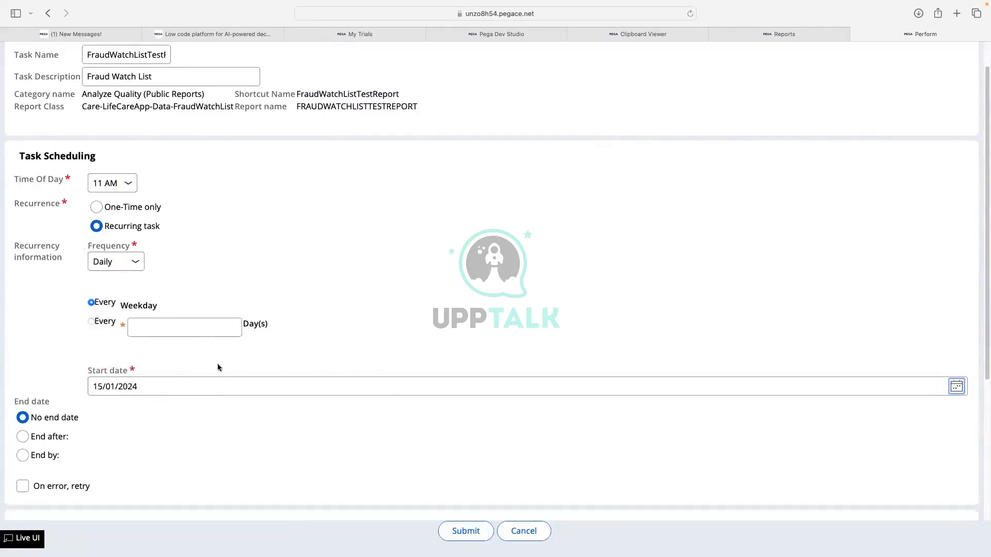
Try the End by and End after options for the schedule's end date and restore No end date
{"action": "scroll", "coordinate": [306, 233], "scroll_direction": "down", "scroll_amount": 5}
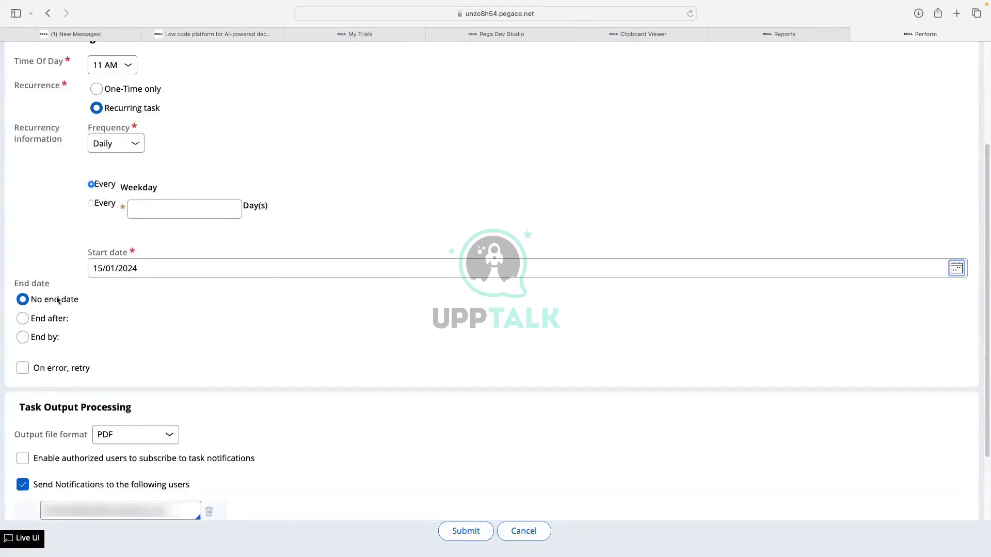
{"action": "left_click", "coordinate": [24, 339]}
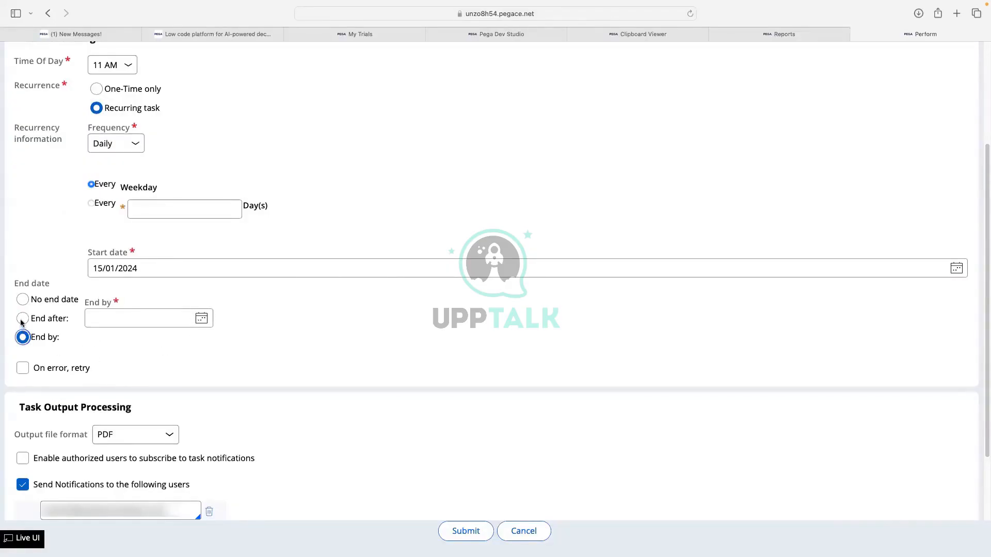
{"action": "left_click", "coordinate": [22, 319]}
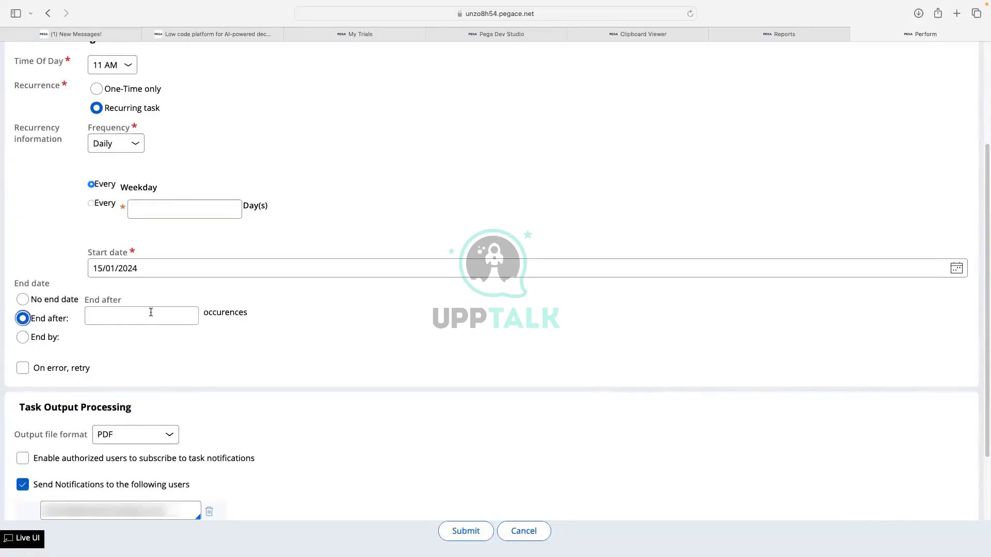
{"action": "left_click", "coordinate": [26, 302]}
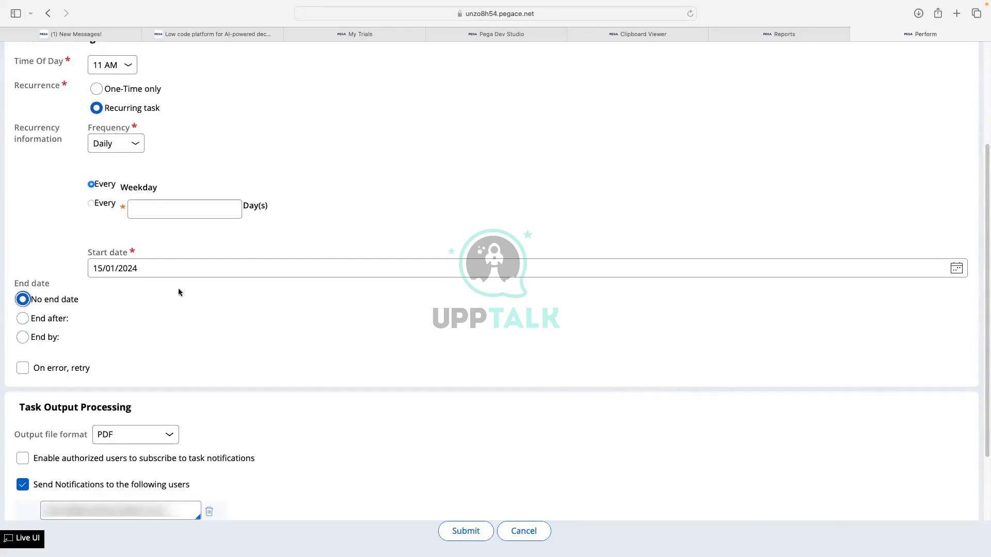
Examine the task output processing settings, including the output file format choices and the notification recipient
{"action": "scroll", "coordinate": [178, 289], "scroll_direction": "down", "scroll_amount": 1}
{"action": "scroll", "coordinate": [185, 279], "scroll_direction": "down", "scroll_amount": 3}
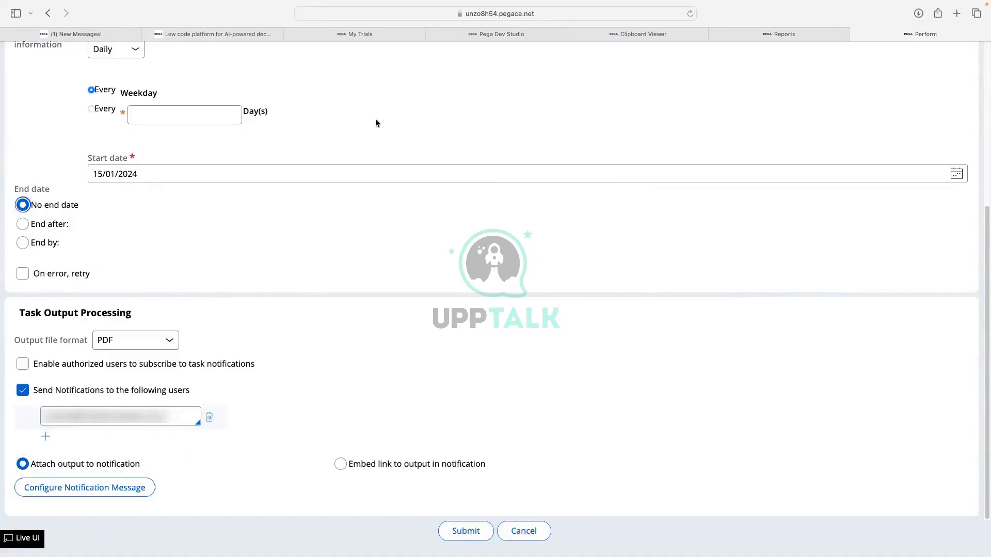
{"action": "left_click", "coordinate": [148, 341]}
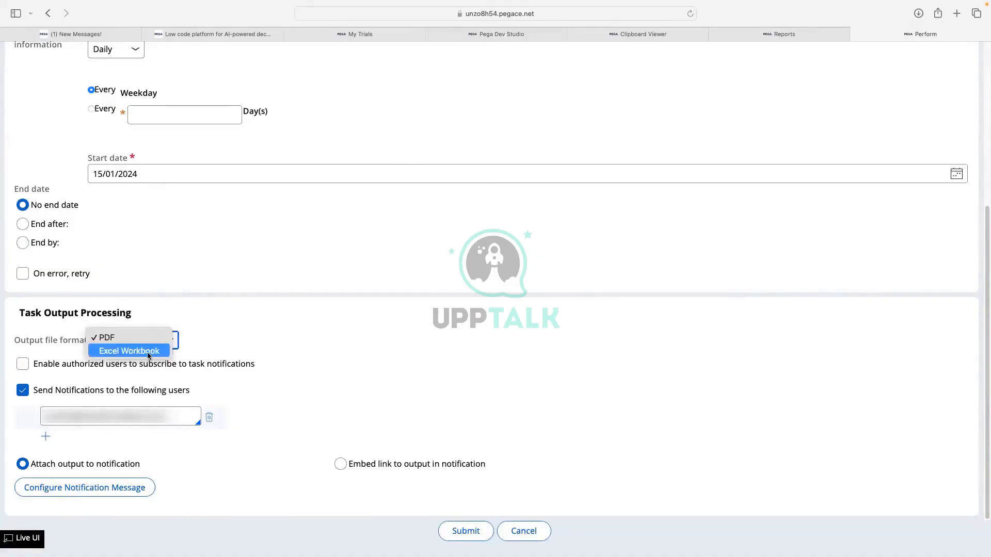
{"action": "left_click", "coordinate": [181, 311]}
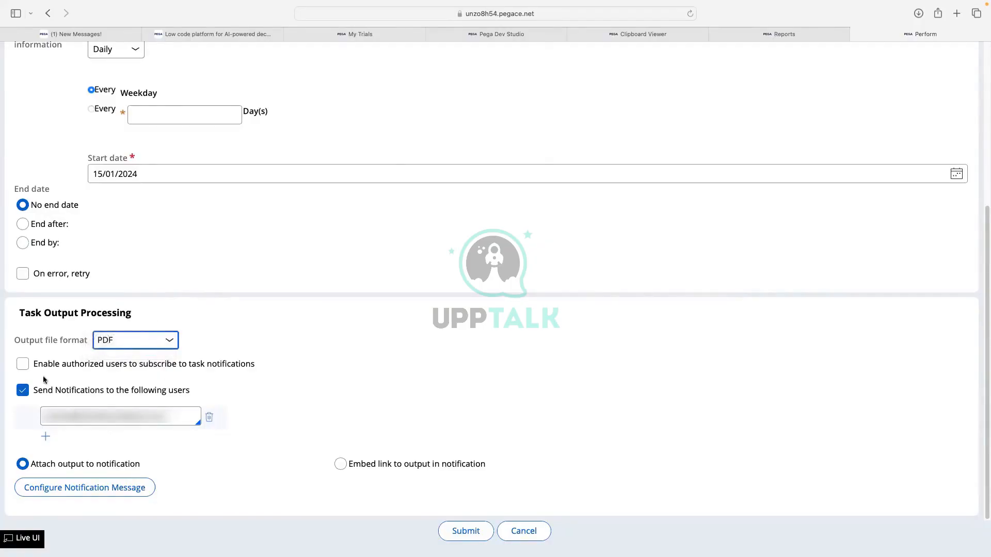
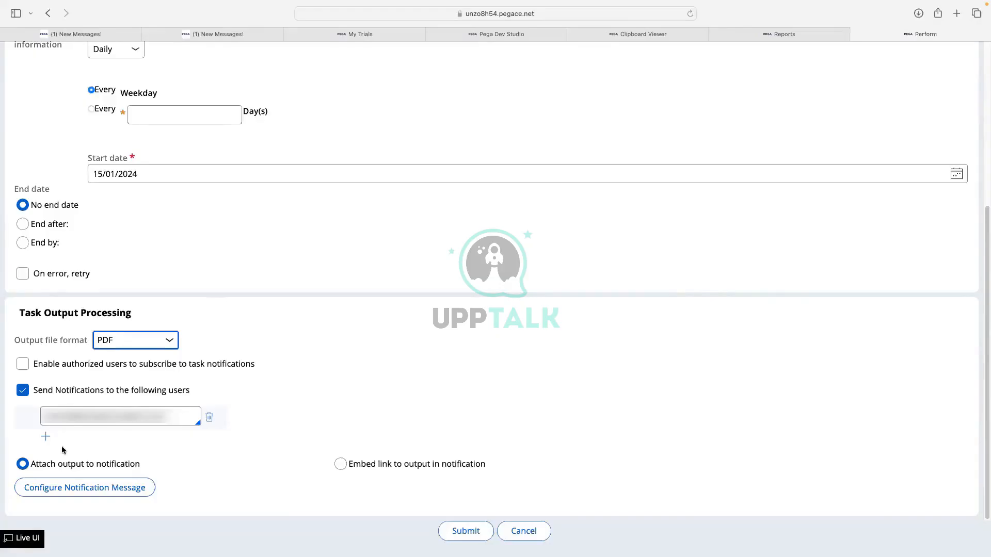
{"action": "left_click", "coordinate": [41, 418]}
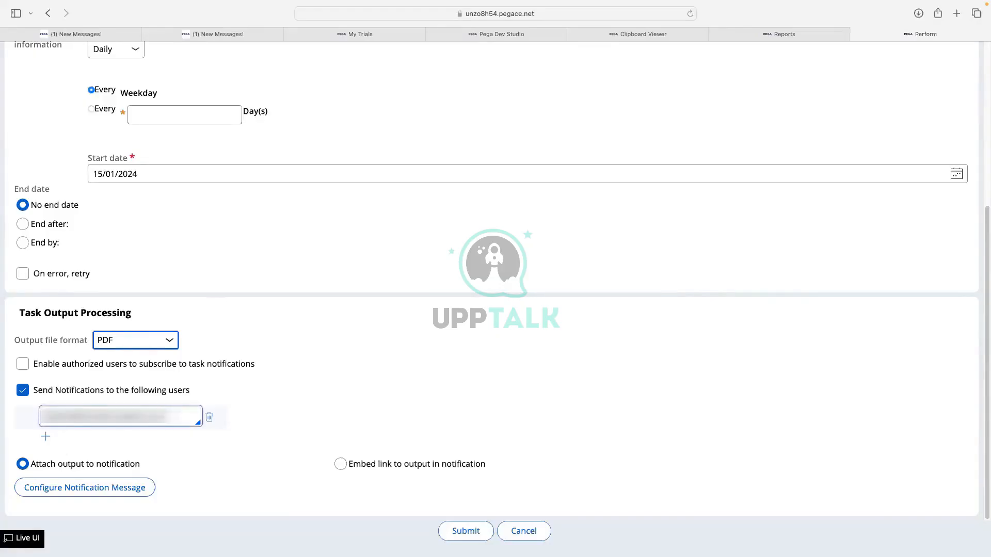
{"action": "left_click_drag", "start_coordinate": [48, 417], "coordinate": [168, 417]}
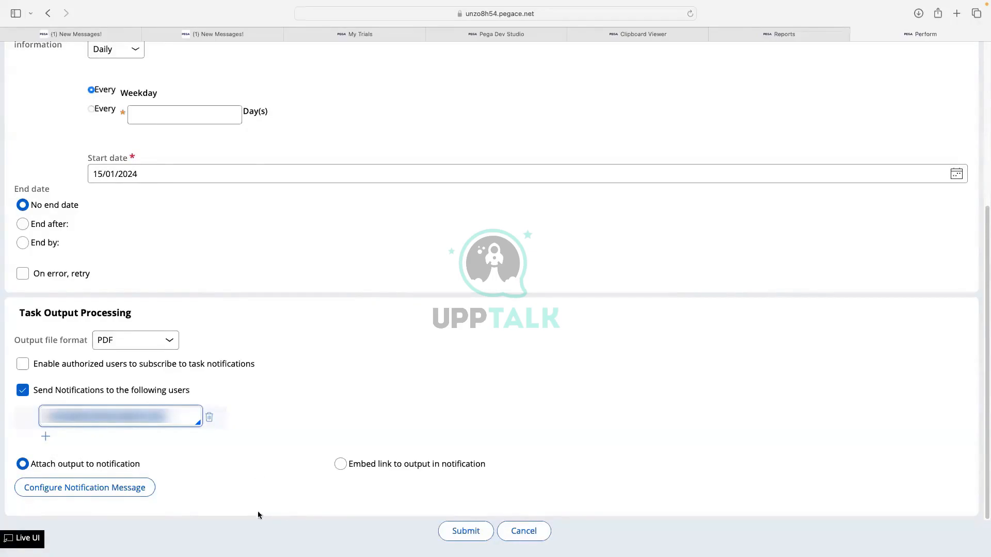
{"action": "left_click", "coordinate": [237, 468]}
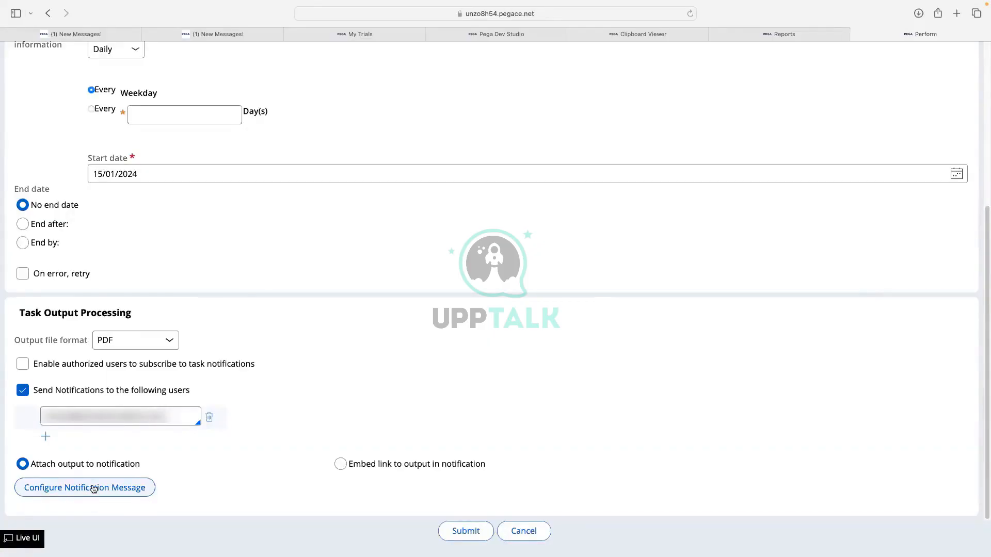
Configure the notification message with the subject "Business Daily Report" and the body lines "fsdsfdsfdsv", "fdsfsdf", "sdfds" and "fsdfsd"
{"action": "left_click", "coordinate": [93, 489]}
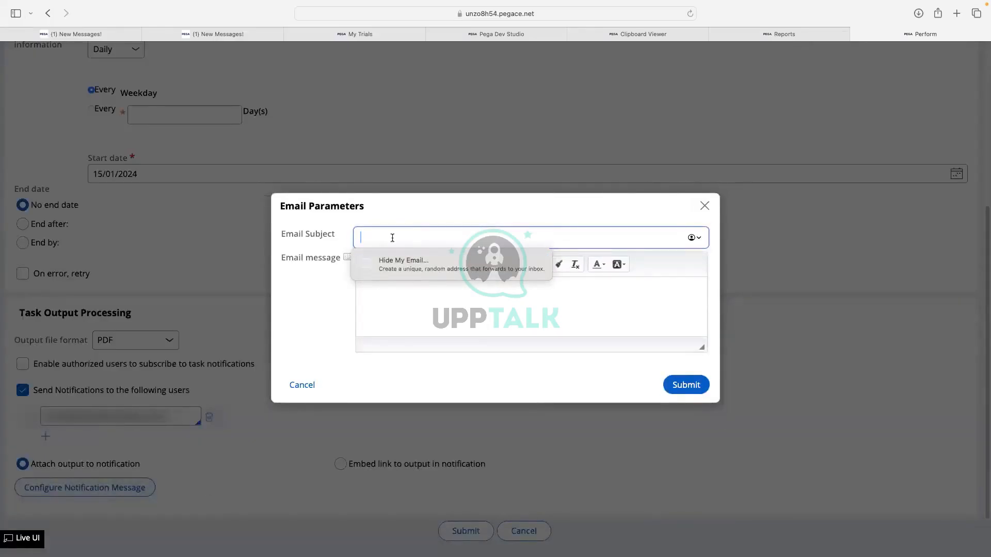
{"action": "type", "text": "Business "}
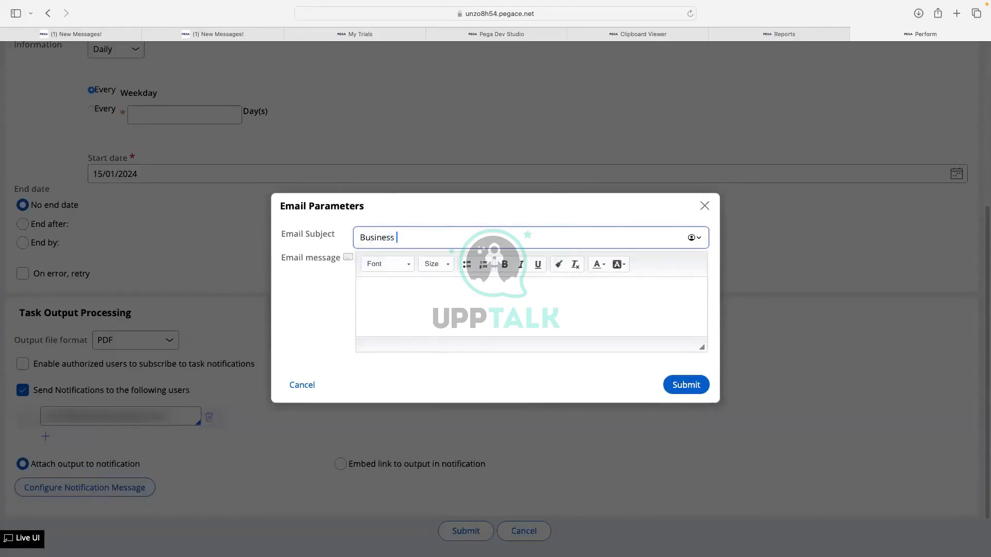
{"action": "type", "text": "Daily Report"}
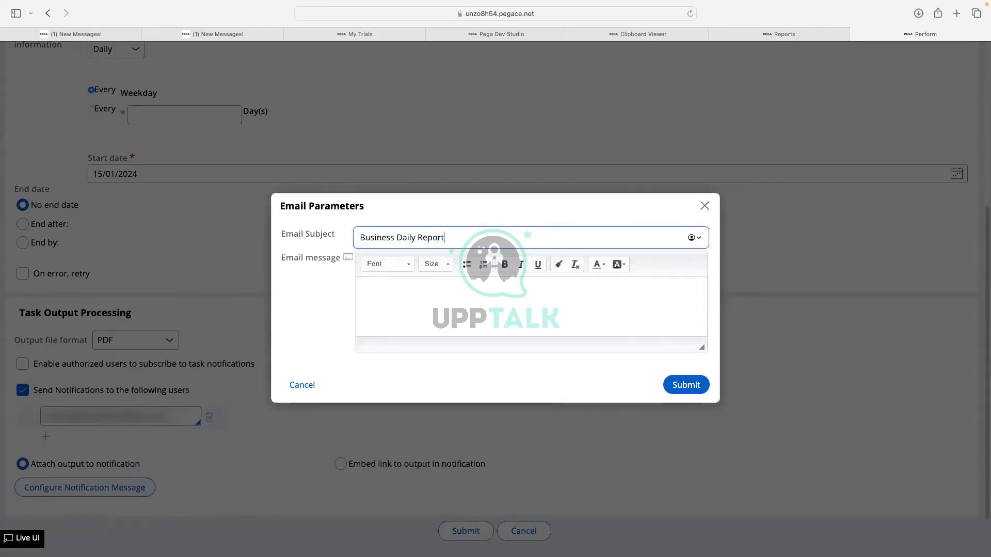
{"action": "left_click", "coordinate": [421, 302]}
{"action": "type", "text": "fsdsfdsfdsv"}
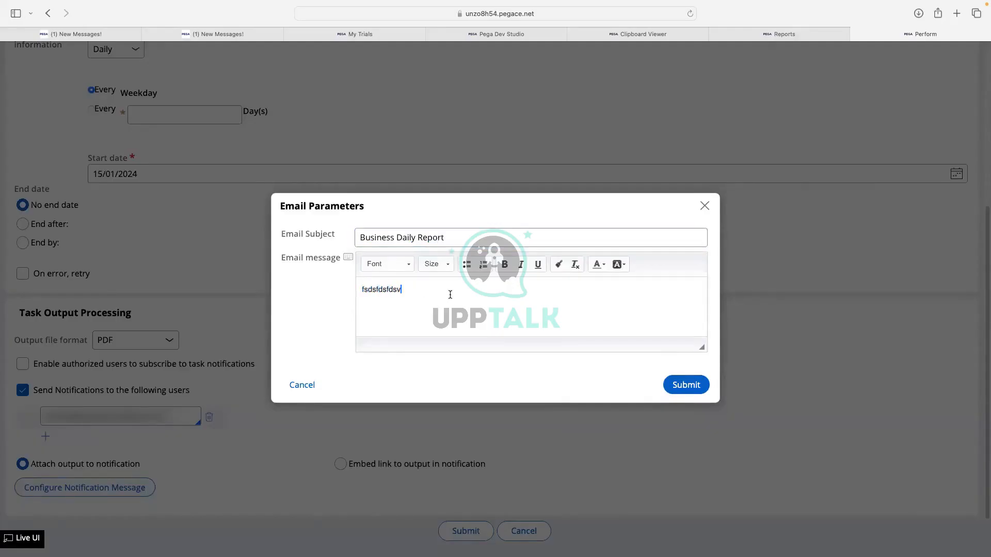
{"action": "key", "text": "Return"}
{"action": "type", "text": "fdsfsdf"}
{"action": "key", "text": "Return"}
{"action": "type", "text": "sdfds"}
{"action": "key", "text": "Return"}
{"action": "type", "text": "fsdfsd"}
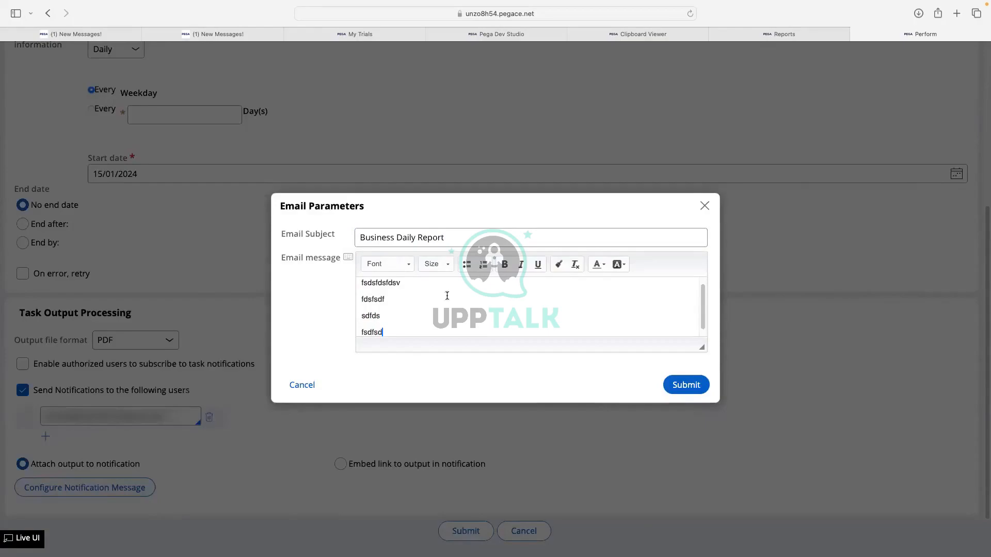
{"action": "left_click", "coordinate": [693, 390]}
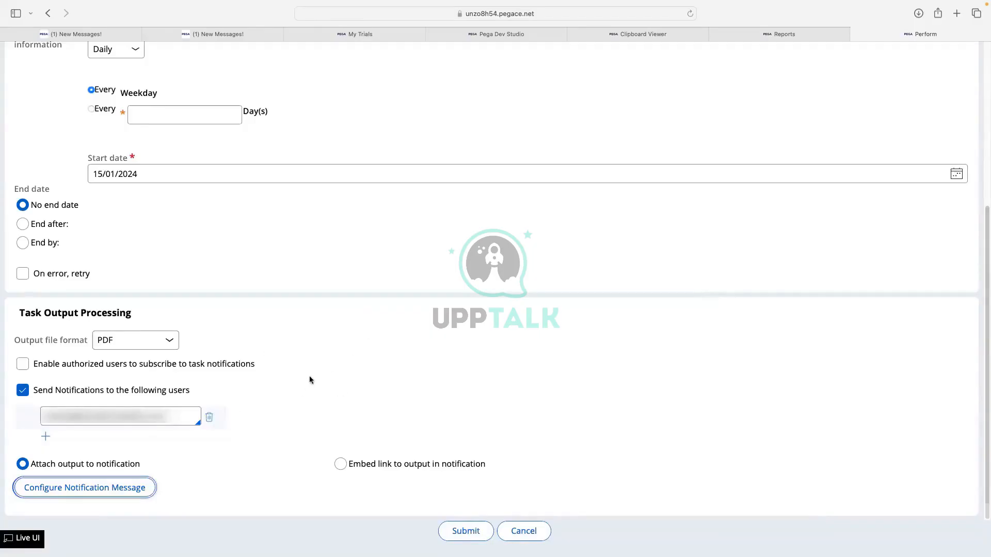
Review the task definition, scheduling and output settings, and submit the scheduled task
{"action": "scroll", "coordinate": [308, 378], "scroll_direction": "up", "scroll_amount": 5}
{"action": "left_click", "coordinate": [261, 188]}
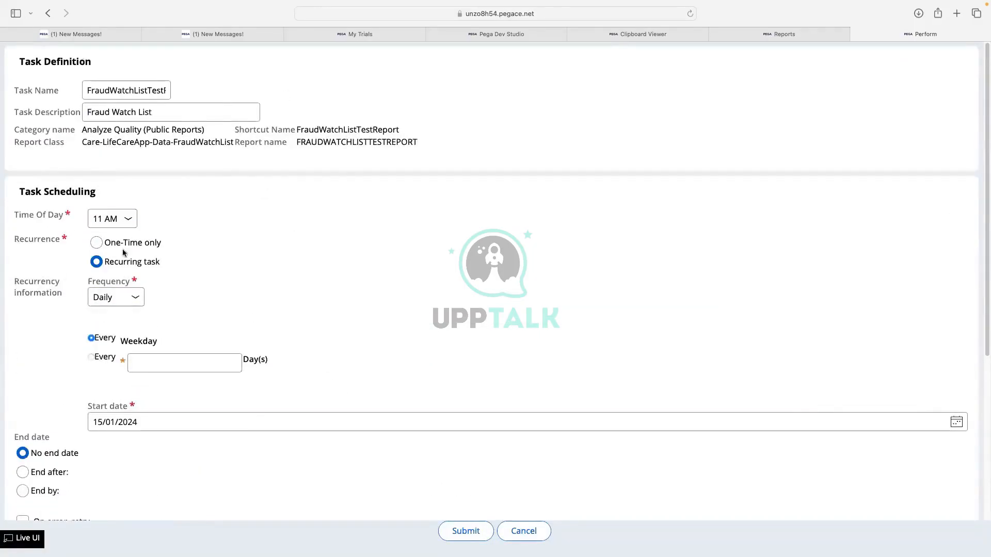
{"action": "scroll", "coordinate": [170, 269], "scroll_direction": "down", "scroll_amount": 1}
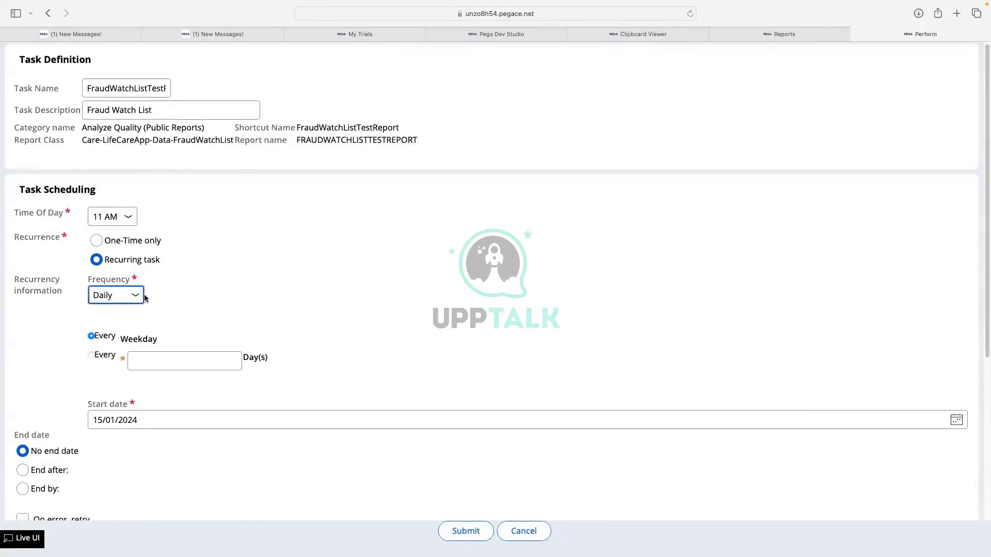
{"action": "scroll", "coordinate": [144, 295], "scroll_direction": "down", "scroll_amount": 1}
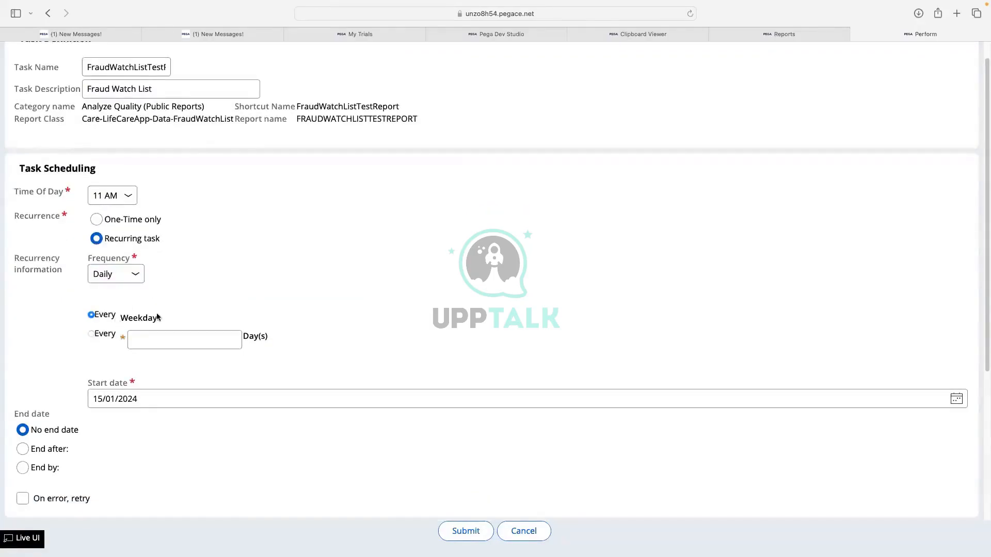
{"action": "scroll", "coordinate": [157, 313], "scroll_direction": "down", "scroll_amount": 4}
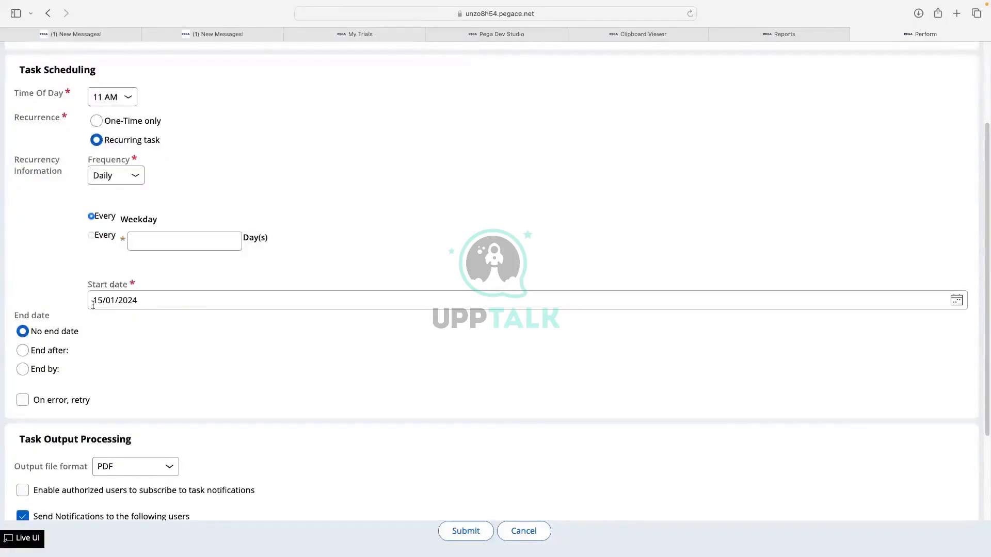
{"action": "scroll", "coordinate": [154, 325], "scroll_direction": "down", "scroll_amount": 4}
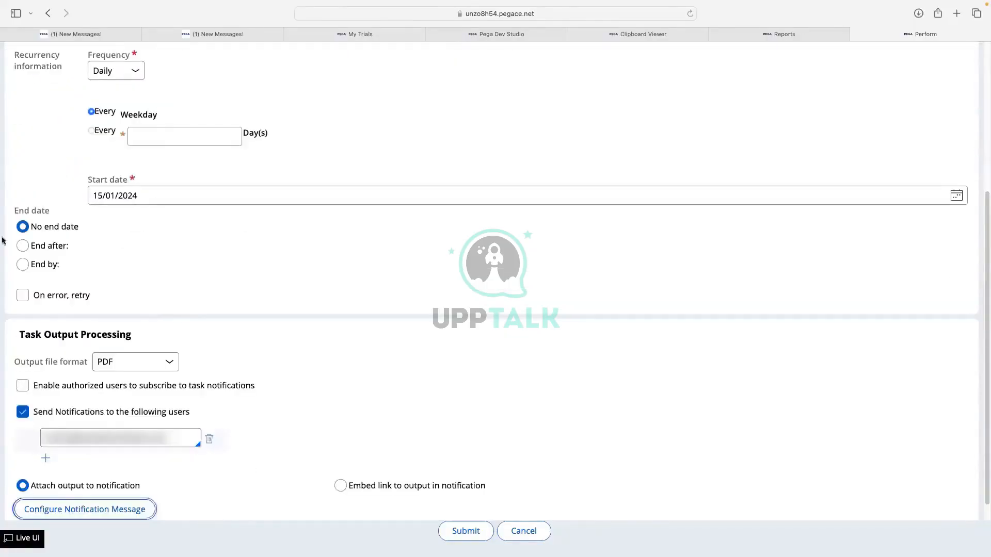
{"action": "scroll", "coordinate": [155, 241], "scroll_direction": "down", "scroll_amount": 1}
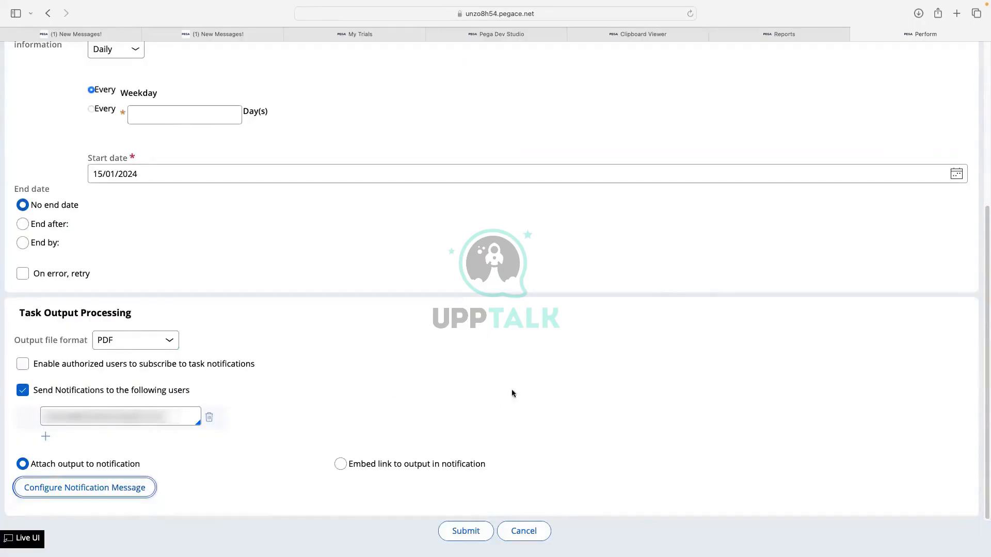
{"action": "left_click", "coordinate": [472, 532]}
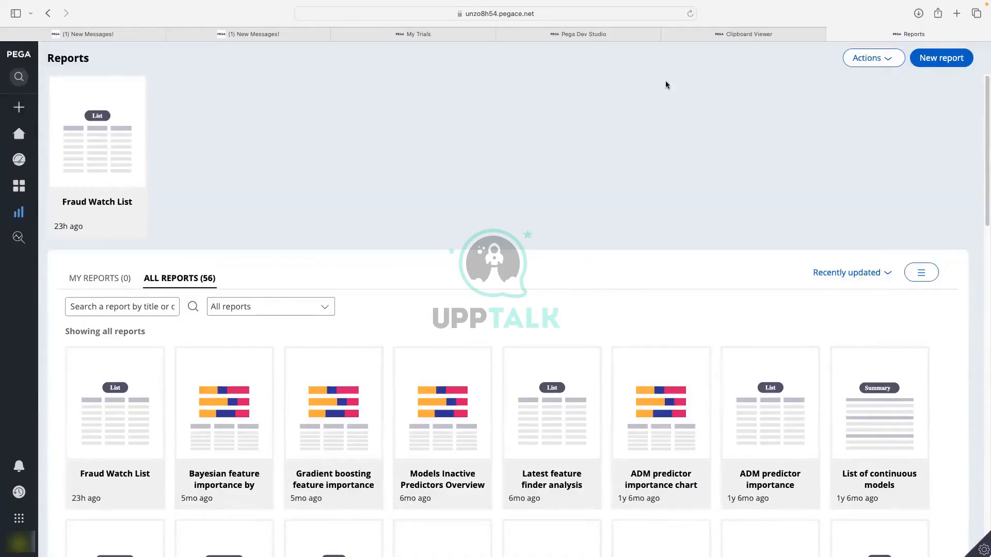
Switch to Dev Studio, find the Pega-ScheduledTask class in the application explorer and list its instances
{"action": "left_click", "coordinate": [606, 35]}
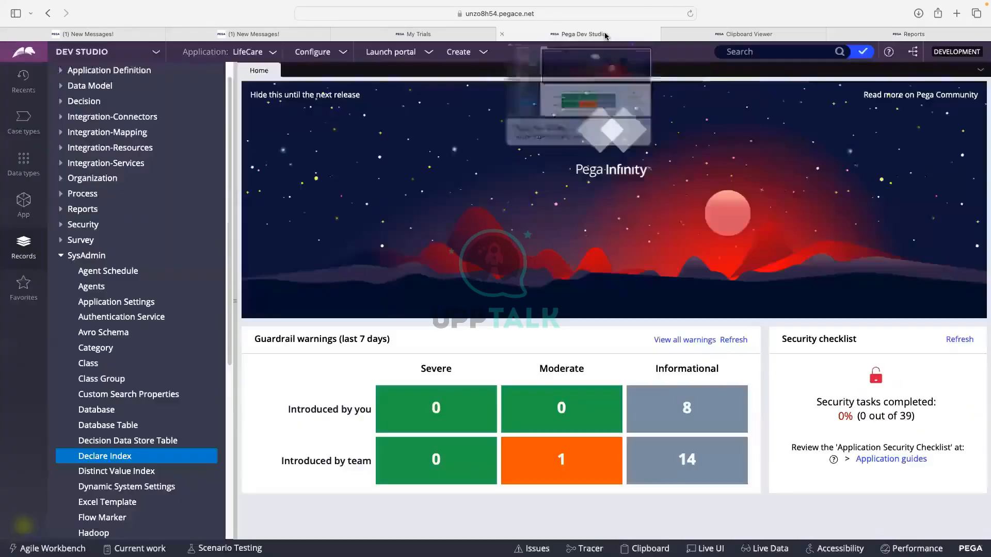
{"action": "left_click", "coordinate": [25, 206]}
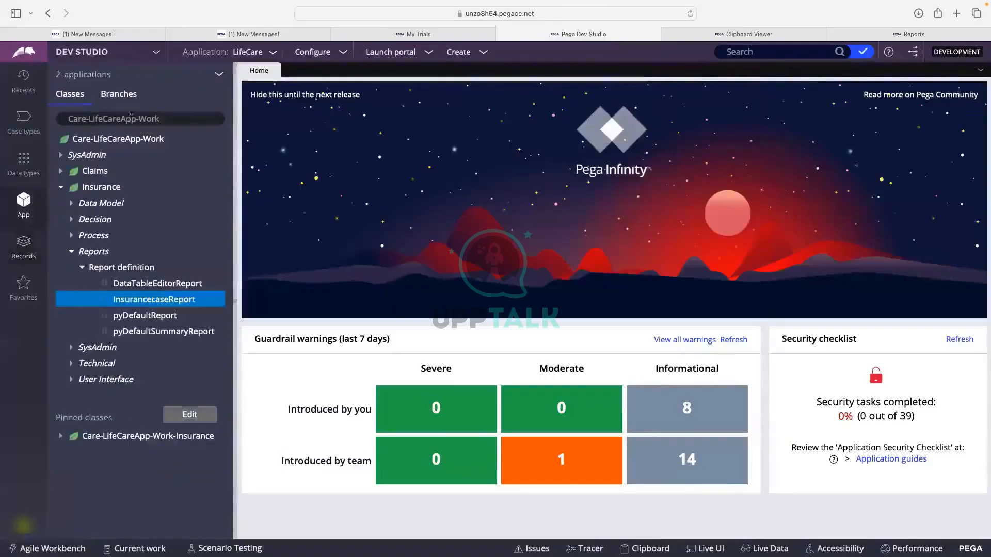
{"action": "left_click", "coordinate": [131, 118]}
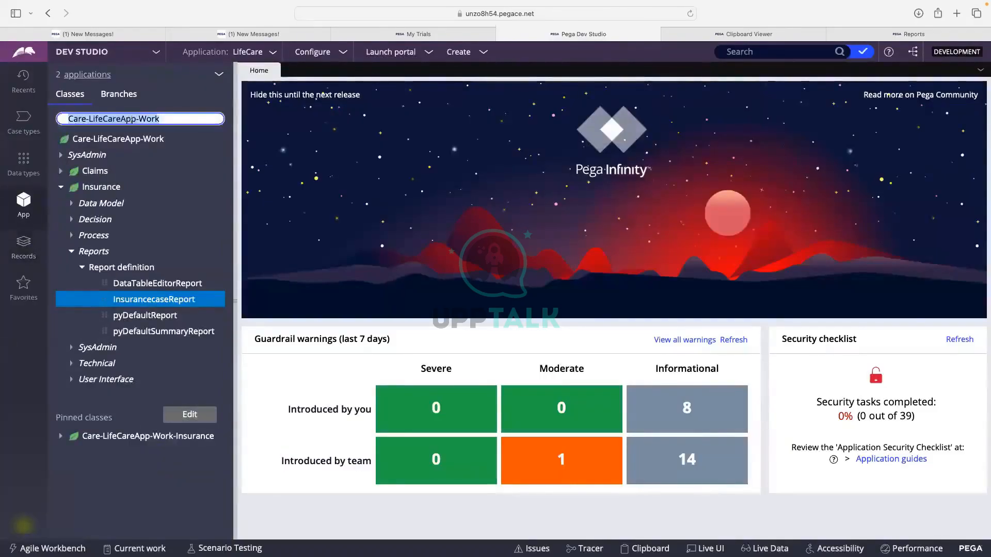
{"action": "key", "text": "BackSpace"}
{"action": "type", "text": "Pega"}
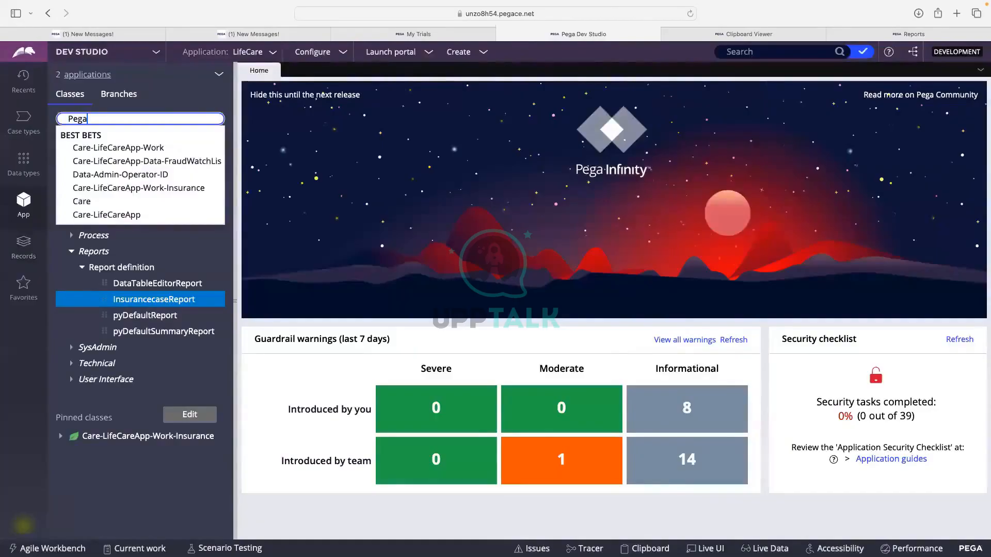
{"action": "type", "text": "-Schedu"}
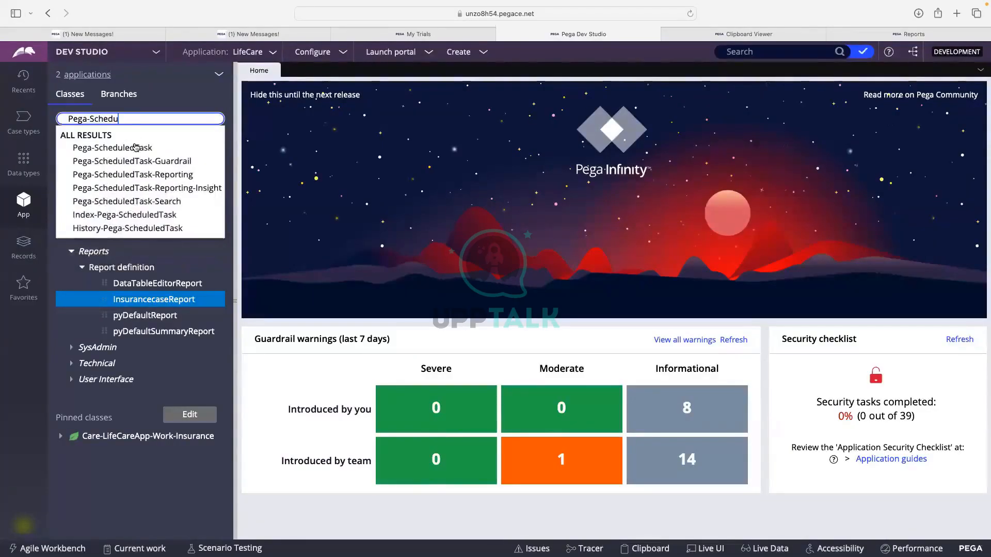
{"action": "left_click", "coordinate": [136, 148]}
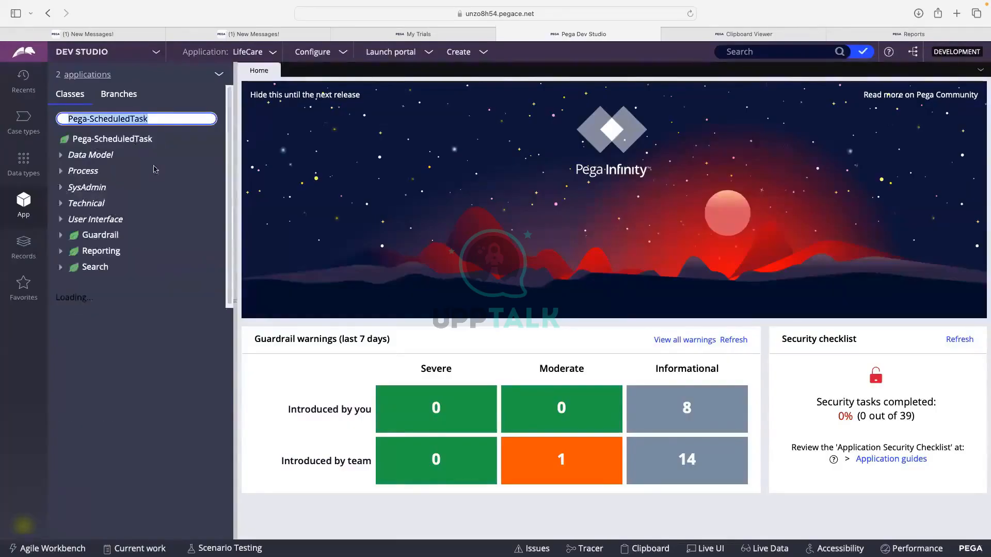
{"action": "left_click", "coordinate": [85, 144]}
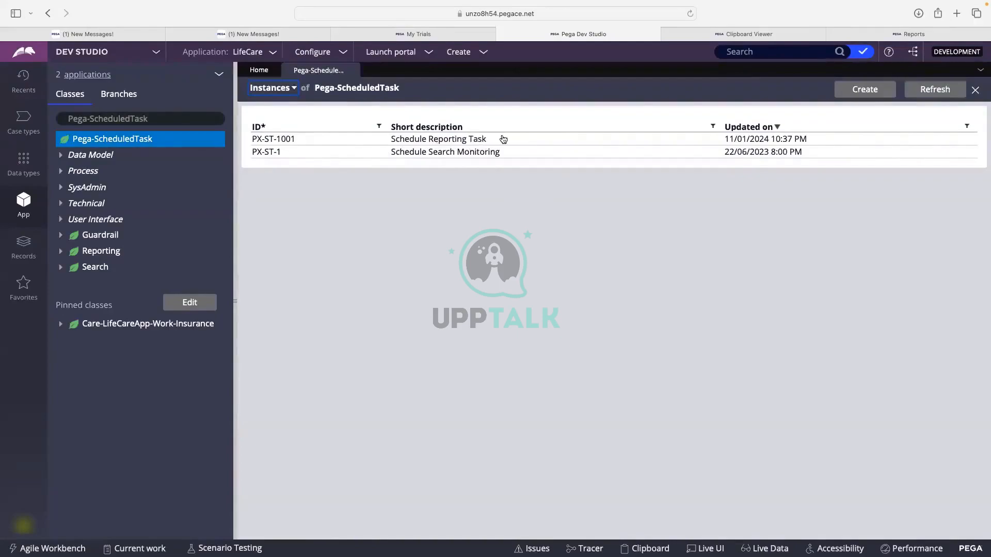
Open the Schedule Reporting Task instance, examine its definition, scheduling and output processing details, and close the task and the instance list
{"action": "left_click", "coordinate": [464, 142]}
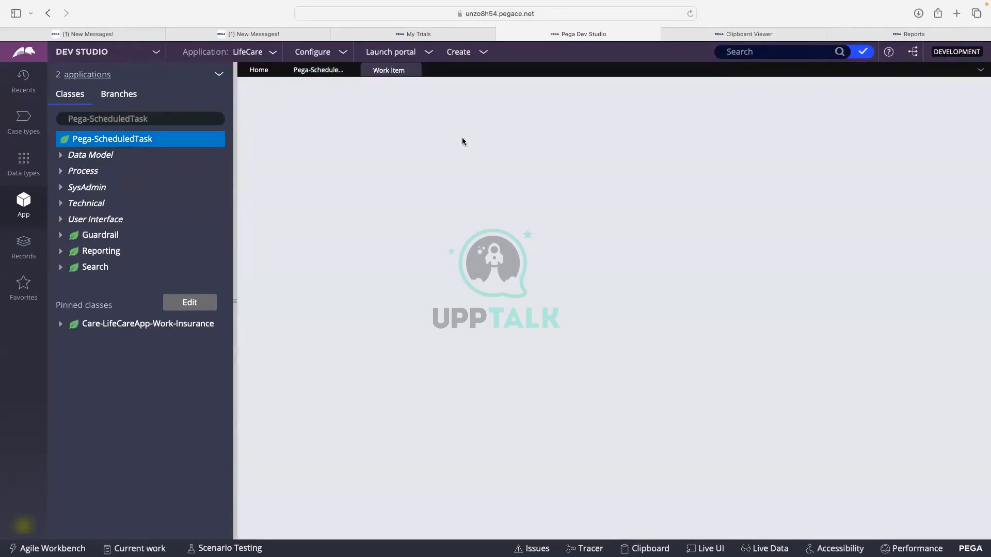
{"action": "scroll", "coordinate": [425, 211], "scroll_direction": "down", "scroll_amount": 3}
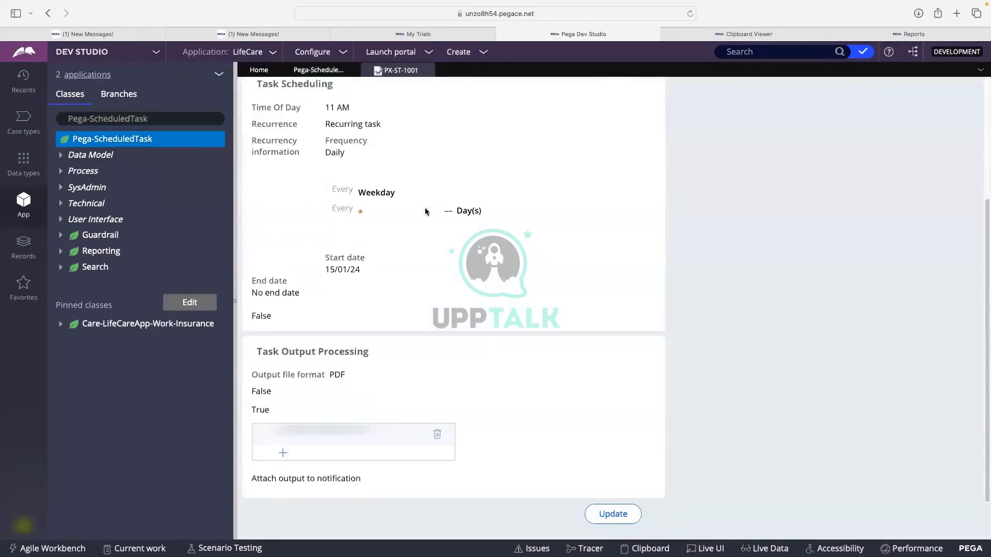
{"action": "scroll", "coordinate": [425, 211], "scroll_direction": "up", "scroll_amount": 3}
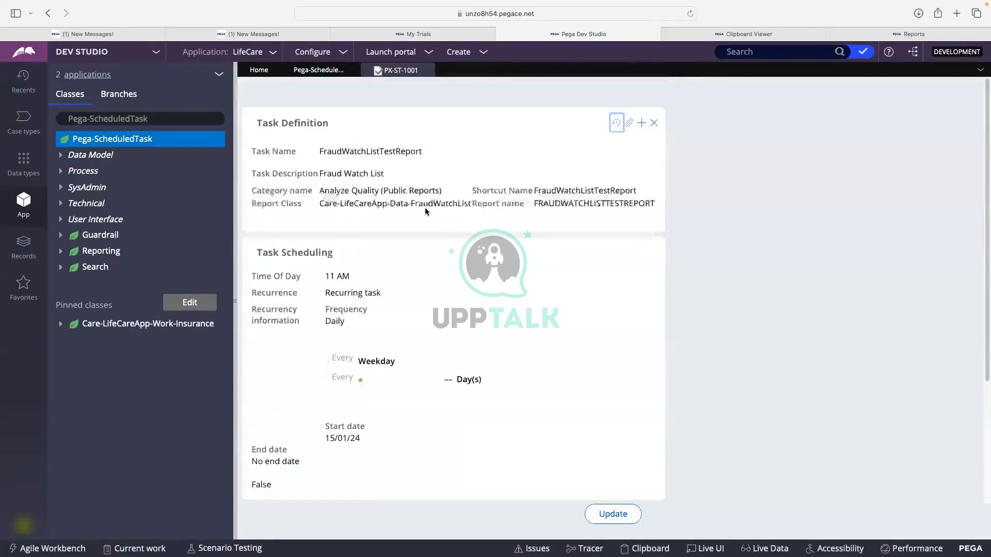
{"action": "scroll", "coordinate": [419, 190], "scroll_direction": "down", "scroll_amount": 3}
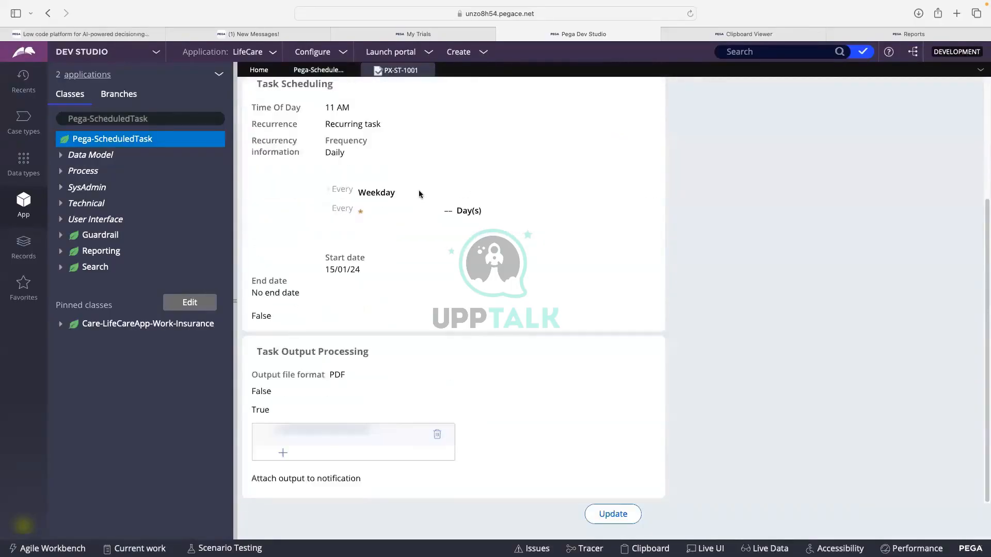
{"action": "scroll", "coordinate": [419, 191], "scroll_direction": "up", "scroll_amount": 3}
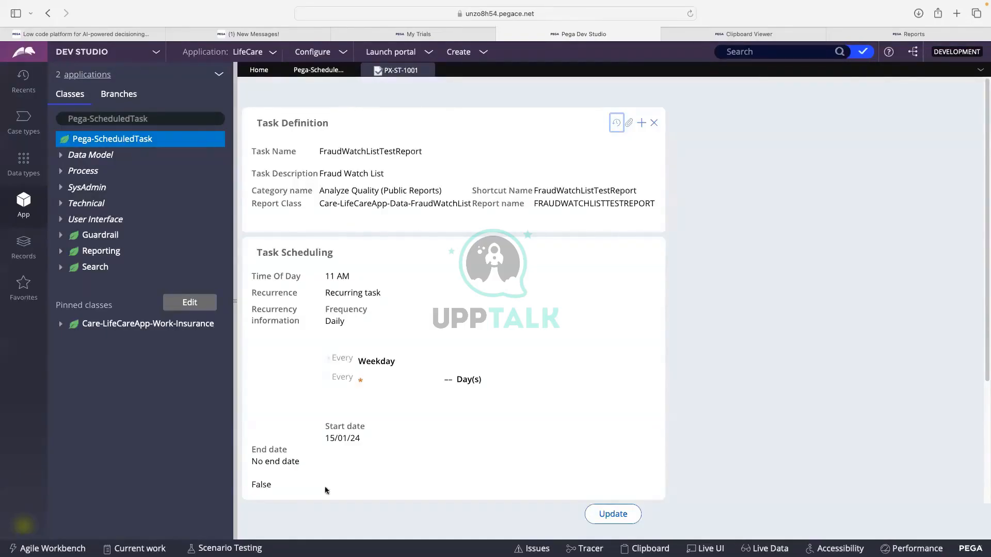
{"action": "scroll", "coordinate": [495, 319], "scroll_direction": "down", "scroll_amount": 3}
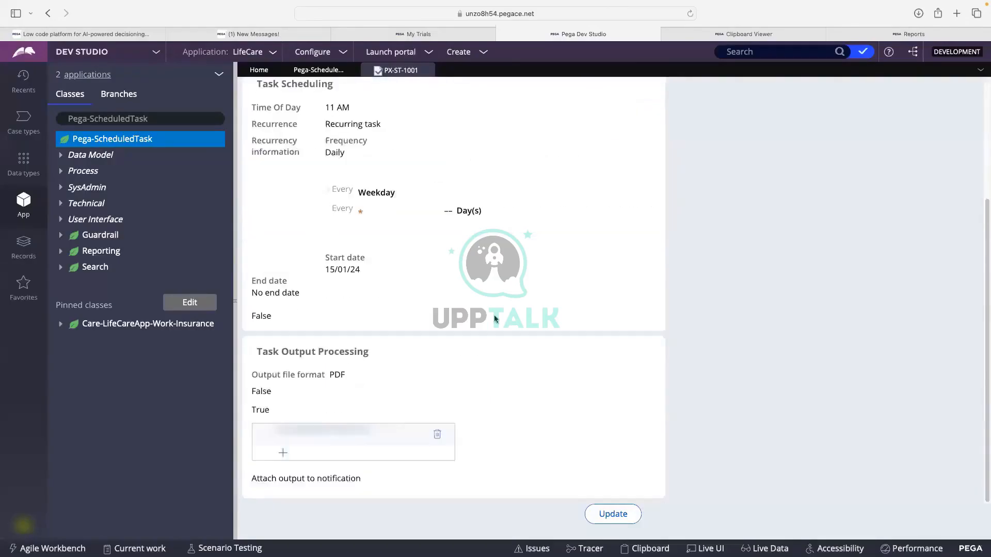
{"action": "scroll", "coordinate": [494, 319], "scroll_direction": "up", "scroll_amount": 3}
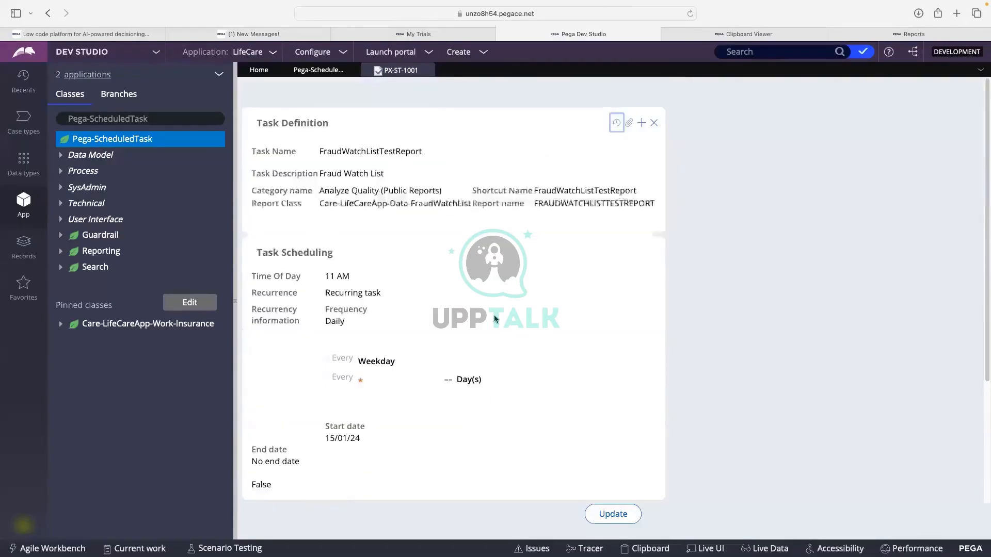
{"action": "left_click", "coordinate": [425, 71]}
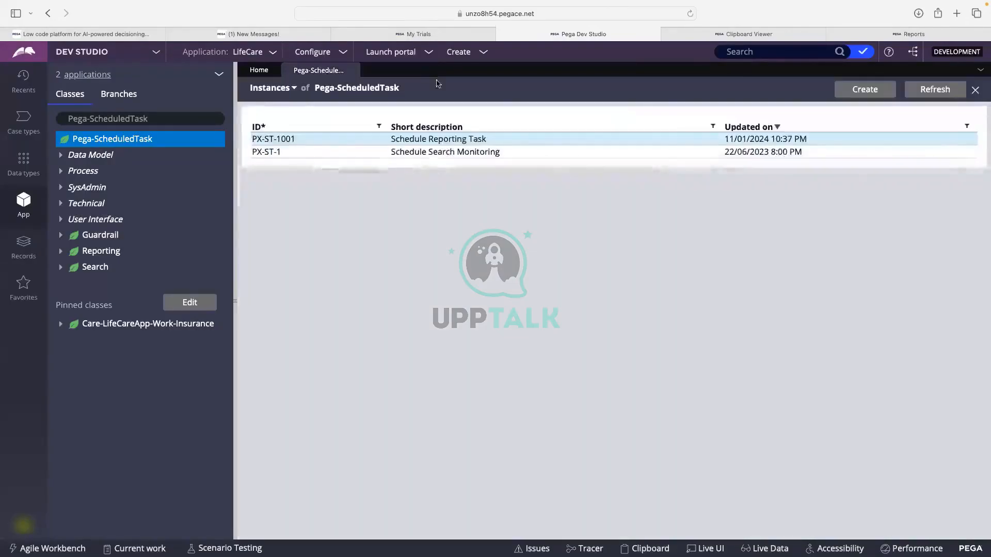
{"action": "left_click", "coordinate": [351, 71]}
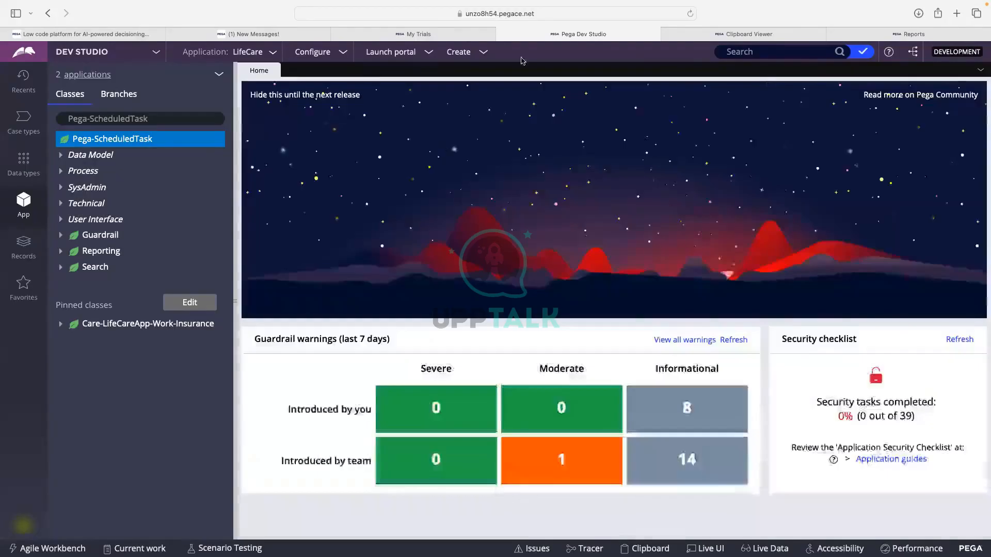
Return to the Reports page and browse the collection of all reports
{"action": "left_click", "coordinate": [751, 34]}
{"action": "left_click", "coordinate": [856, 34]}
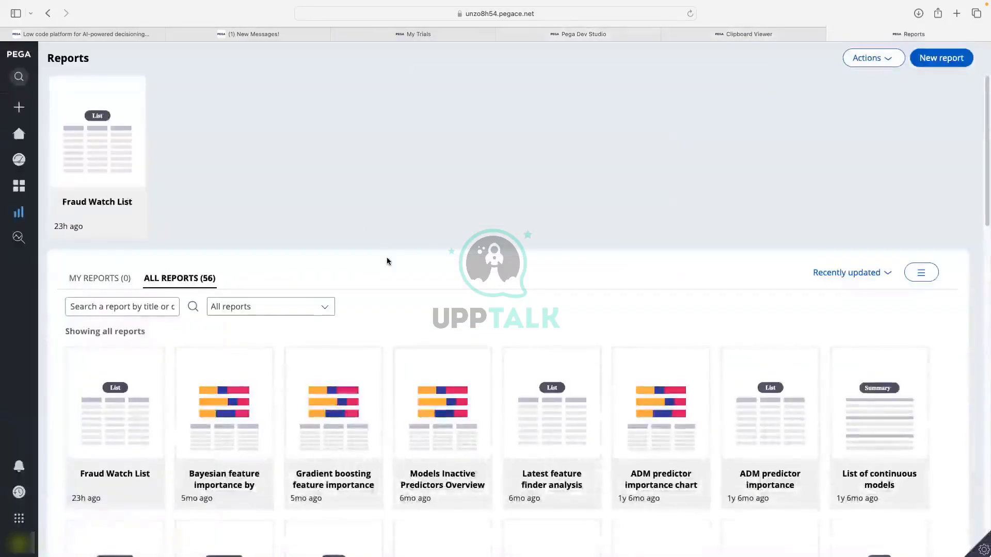
{"action": "scroll", "coordinate": [391, 239], "scroll_direction": "down", "scroll_amount": 1}
{"action": "scroll", "coordinate": [376, 237], "scroll_direction": "down", "scroll_amount": 10}
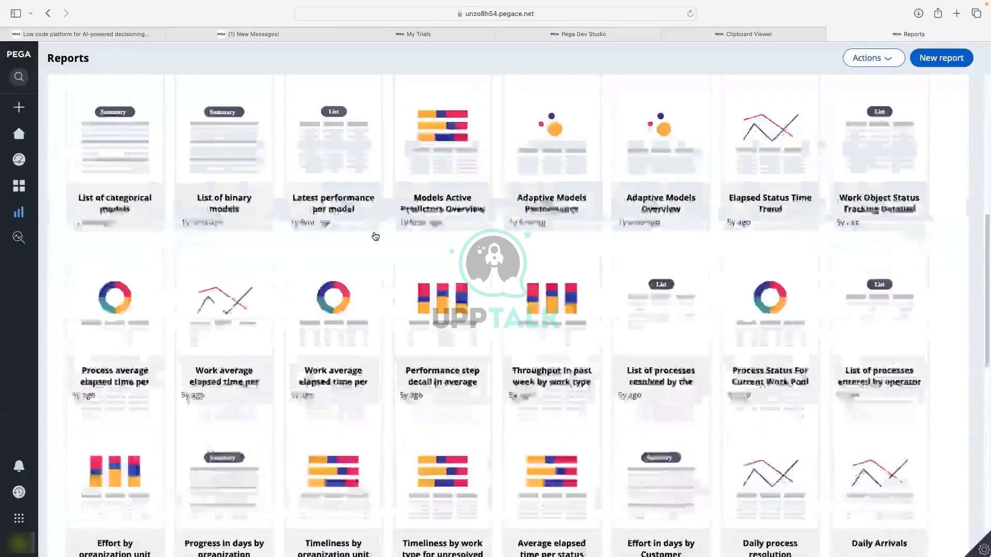
{"action": "scroll", "coordinate": [376, 237], "scroll_direction": "up", "scroll_amount": 15}
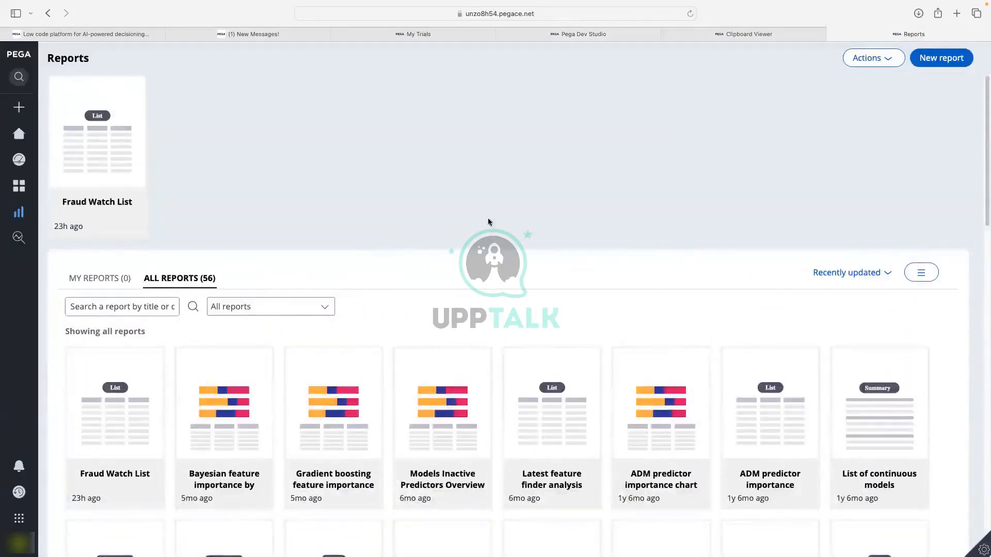
{"action": "scroll", "coordinate": [435, 156], "scroll_direction": "down", "scroll_amount": 1}
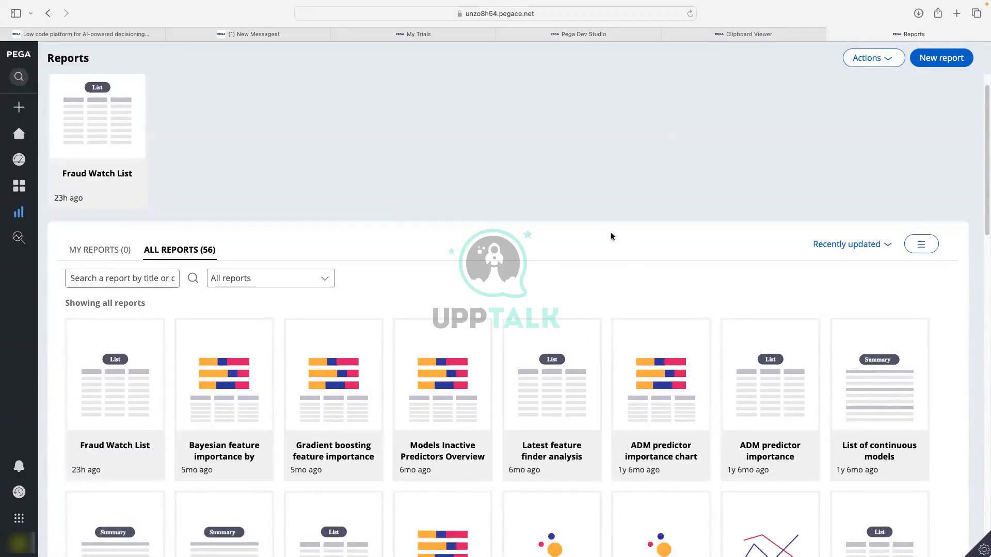
{"action": "scroll", "coordinate": [299, 291], "scroll_direction": "down", "scroll_amount": 1}
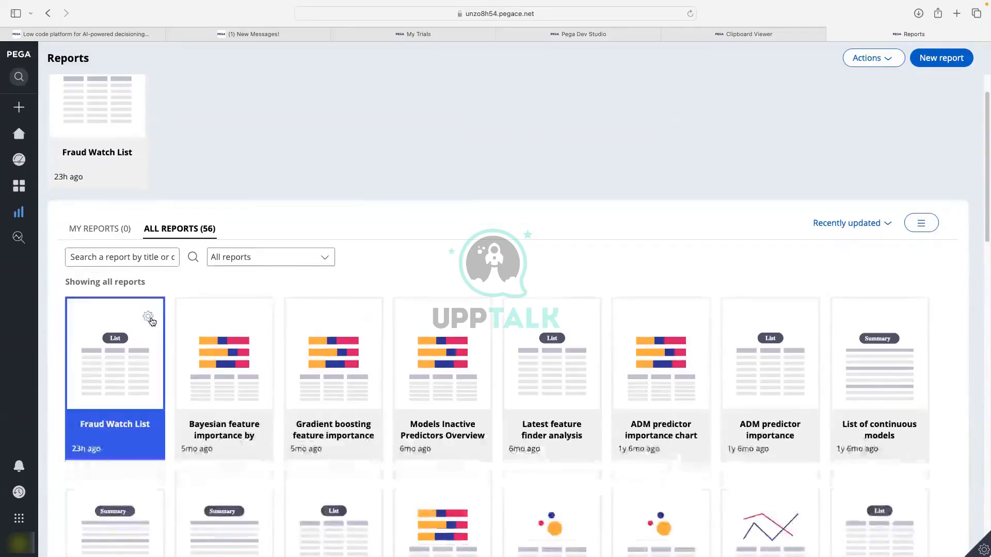
Unsubscribe from the Fraud Watch List report's scheduled task, and close the Reports and Clipboard Viewer pages
{"action": "left_click", "coordinate": [148, 317]}
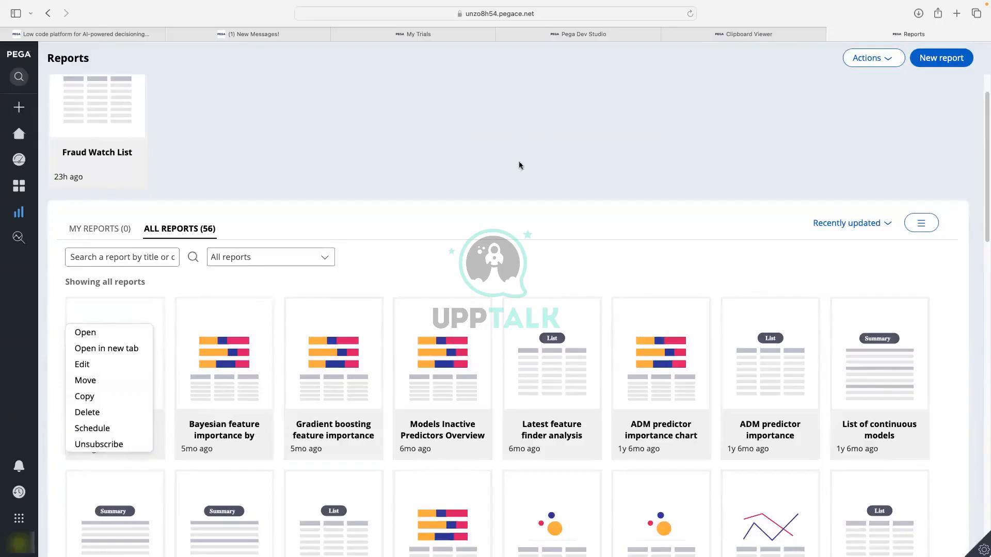
{"action": "mouse_move", "coordinate": [37, 226]}
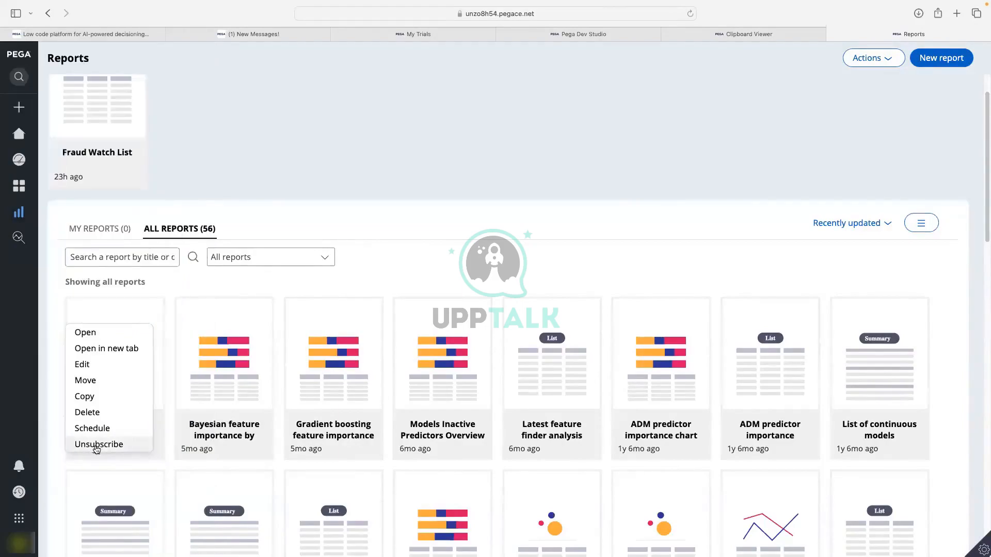
{"action": "left_click", "coordinate": [96, 445]}
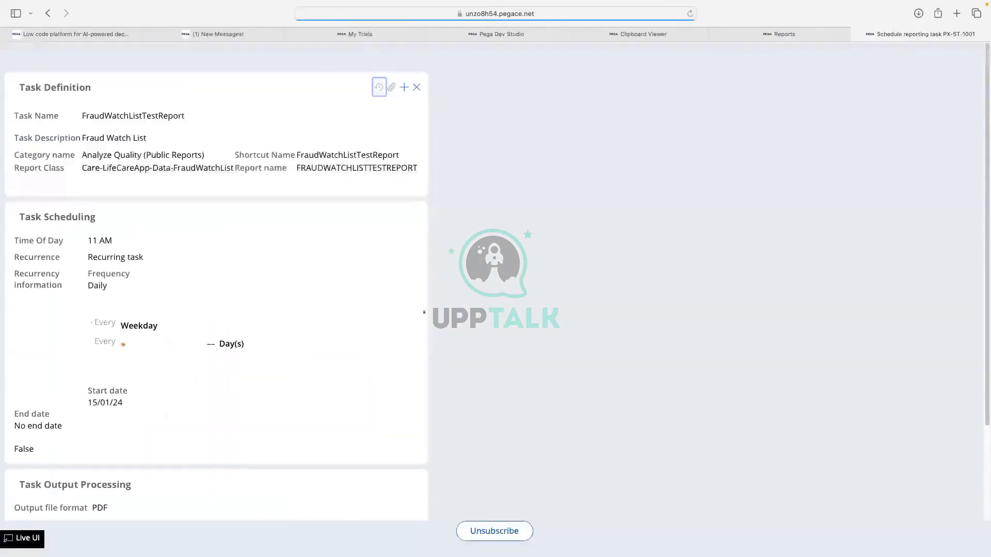
{"action": "left_click", "coordinate": [485, 532]}
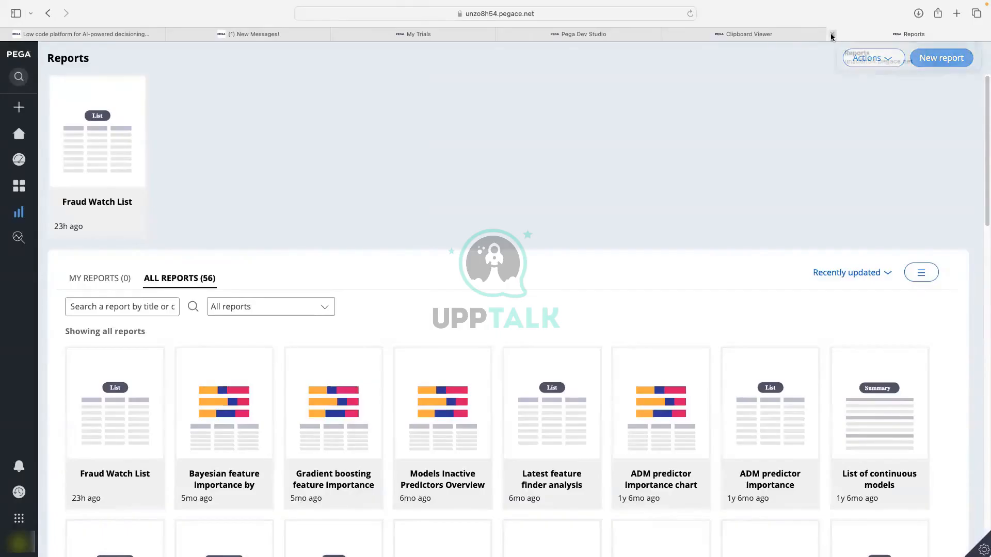
{"action": "key", "text": "super+w"}
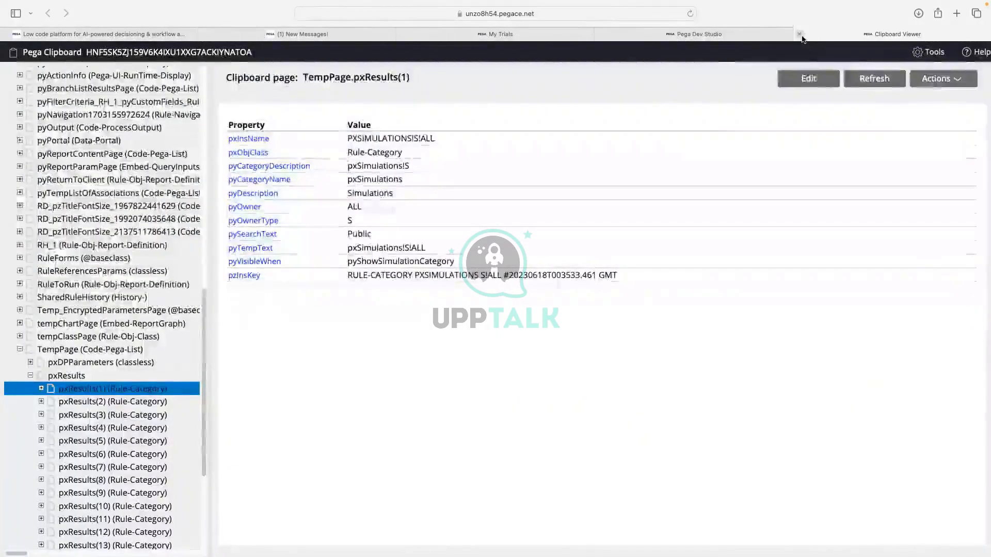
{"action": "left_click", "coordinate": [798, 35]}
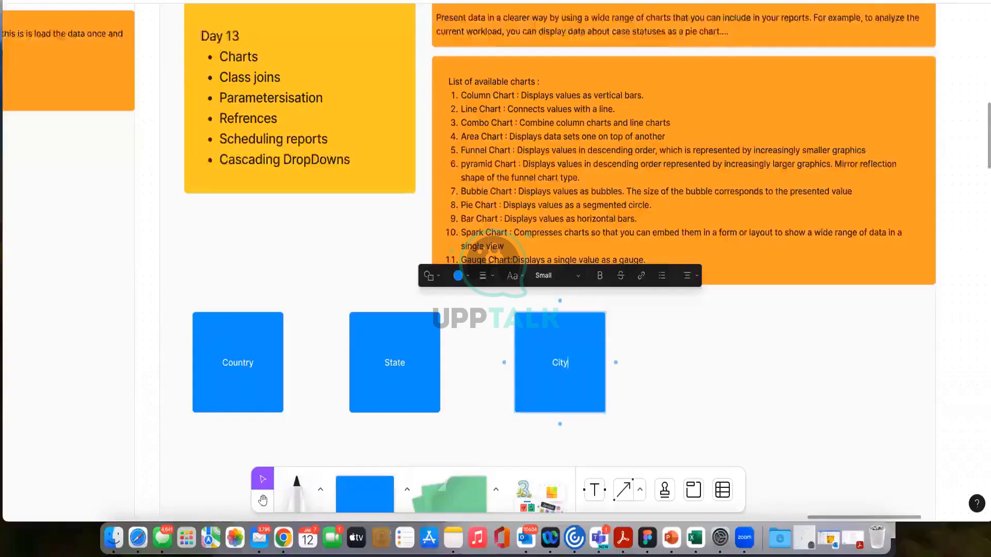
Switch to the whiteboard, delete the blue Country box and select the State box
{"action": "scroll", "coordinate": [542, 372], "scroll_direction": "down", "scroll_amount": 5}
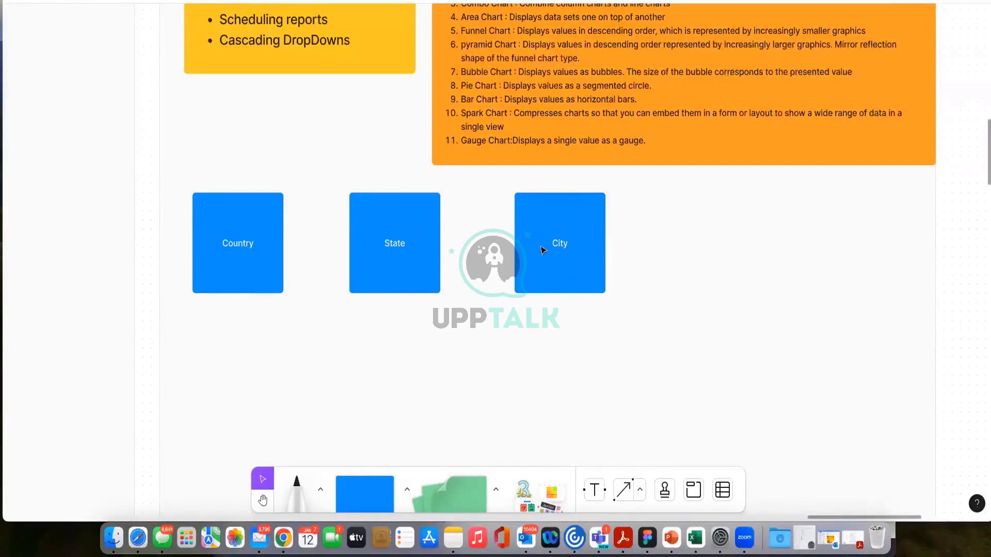
{"action": "left_click", "coordinate": [252, 253]}
{"action": "key", "text": "BackSpace"}
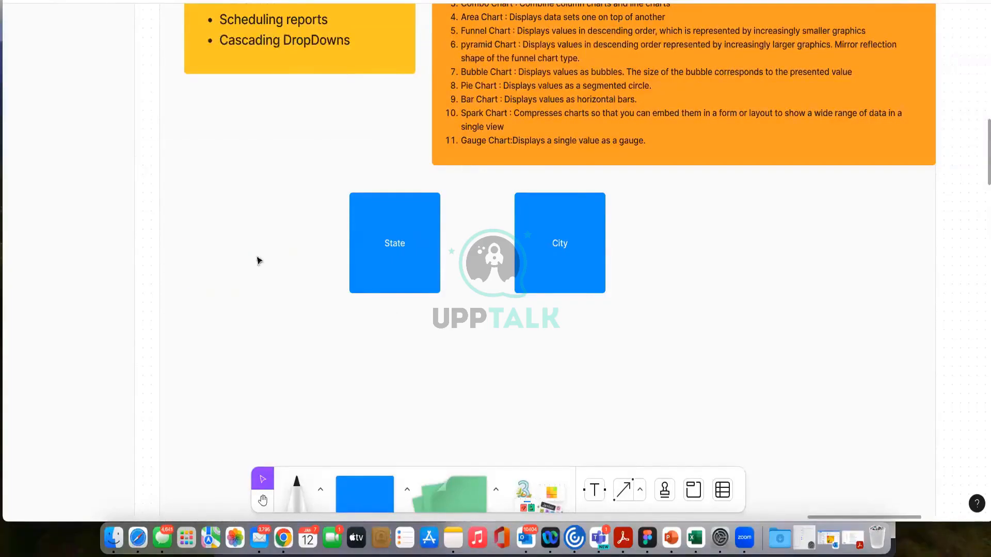
{"action": "left_click", "coordinate": [405, 274]}
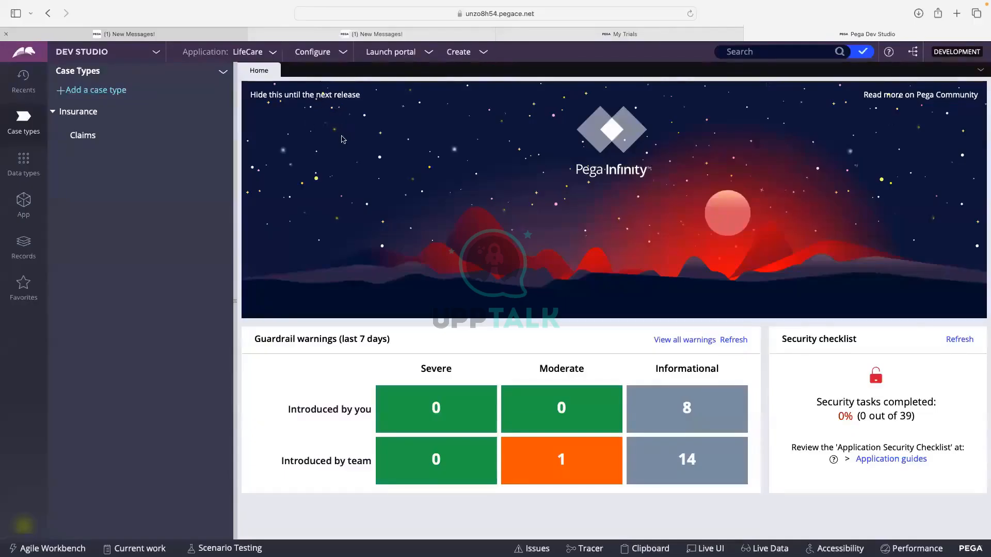
Create a new case type named CascadingDropdown in Dev Studio
{"action": "left_click", "coordinate": [95, 90]}
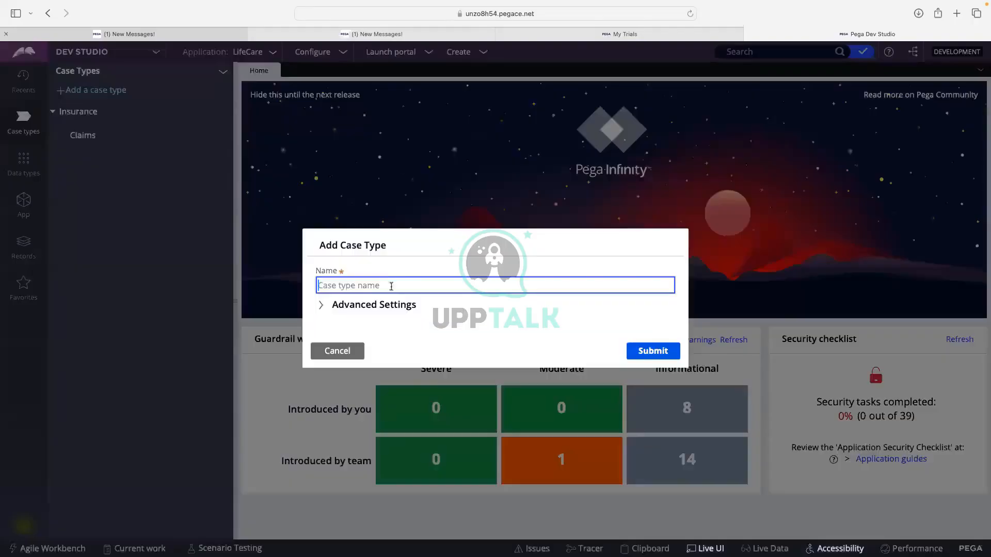
{"action": "left_click", "coordinate": [383, 288]}
{"action": "type", "text": "CascadingDropdown"}
{"action": "left_click", "coordinate": [653, 351]}
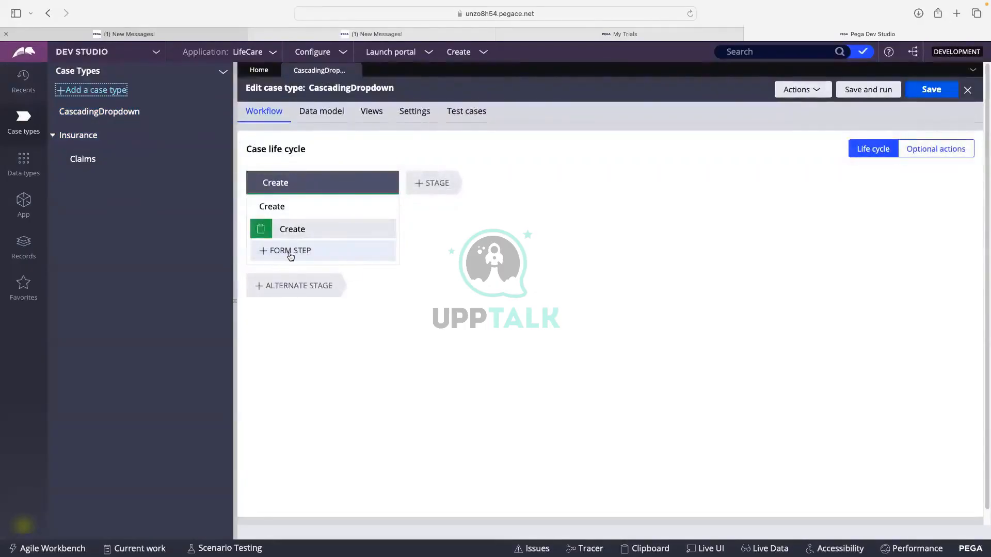
Delete the default Create process from the Create stage and add a new step in its place
{"action": "left_click", "coordinate": [393, 210]}
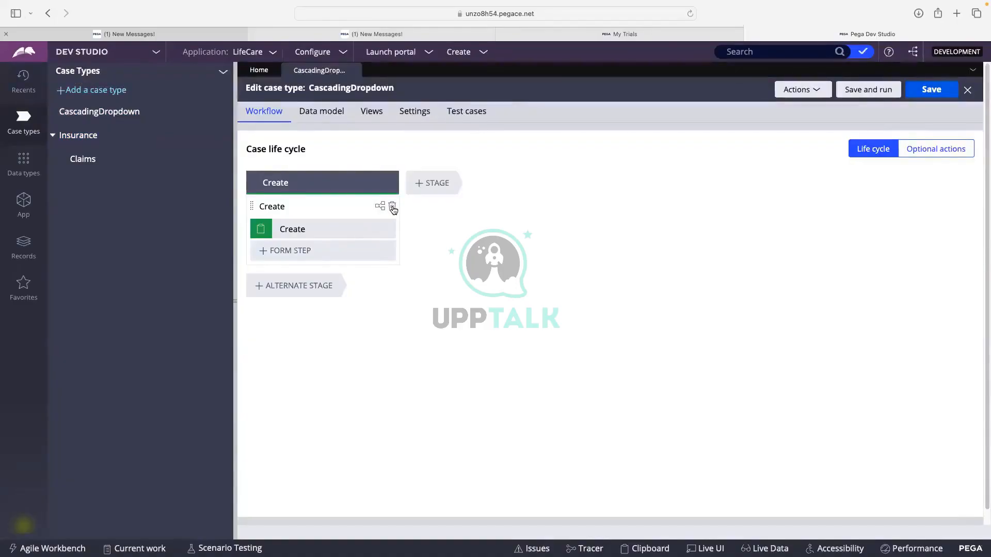
{"action": "left_click", "coordinate": [393, 210]}
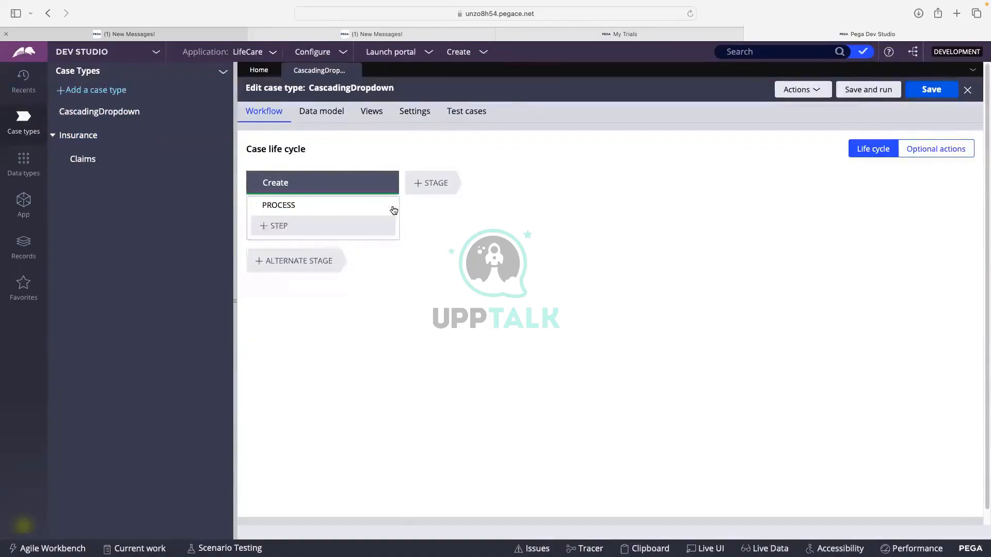
{"action": "left_click", "coordinate": [283, 227]}
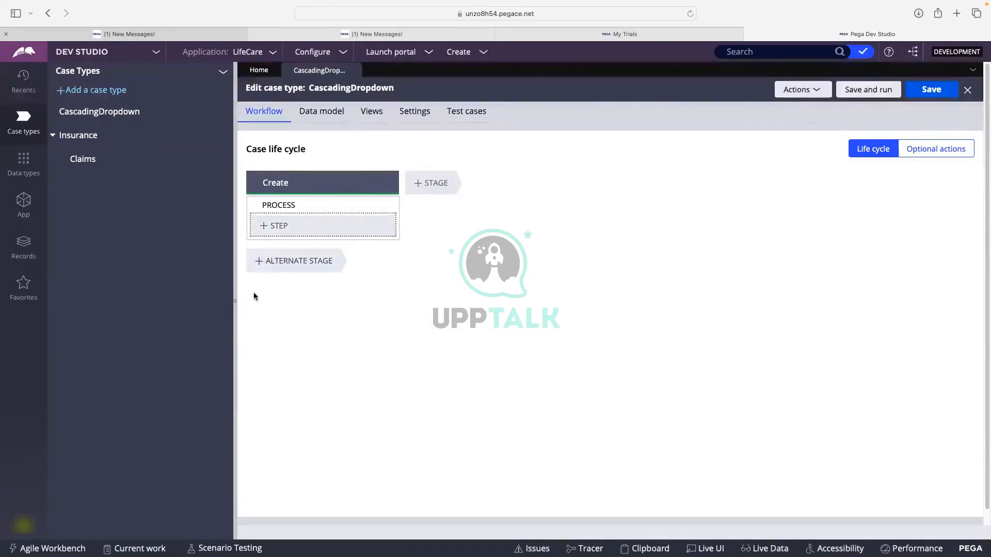
Rename the Create stage of the case life cycle to Select Details
{"action": "left_click", "coordinate": [279, 189]}
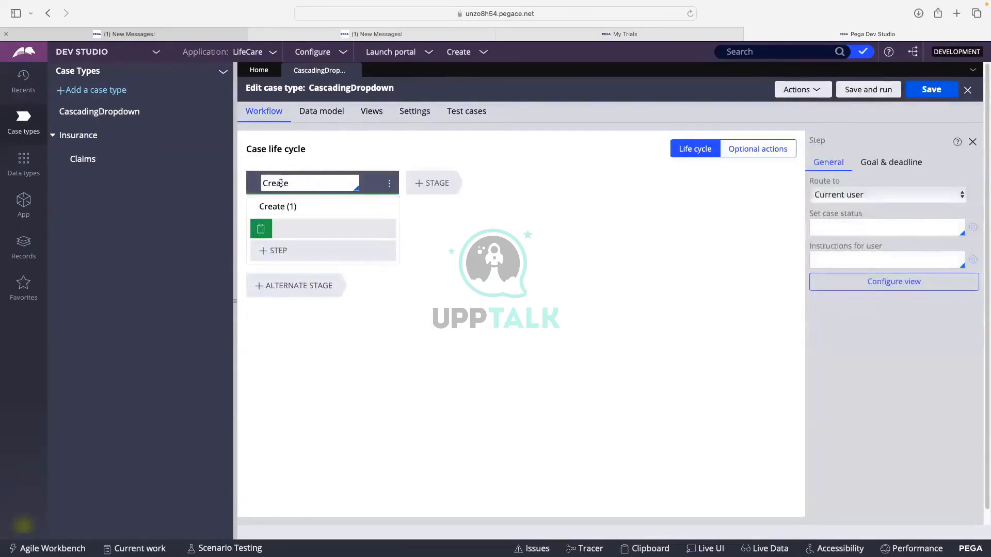
{"action": "double_click", "coordinate": [280, 183]}
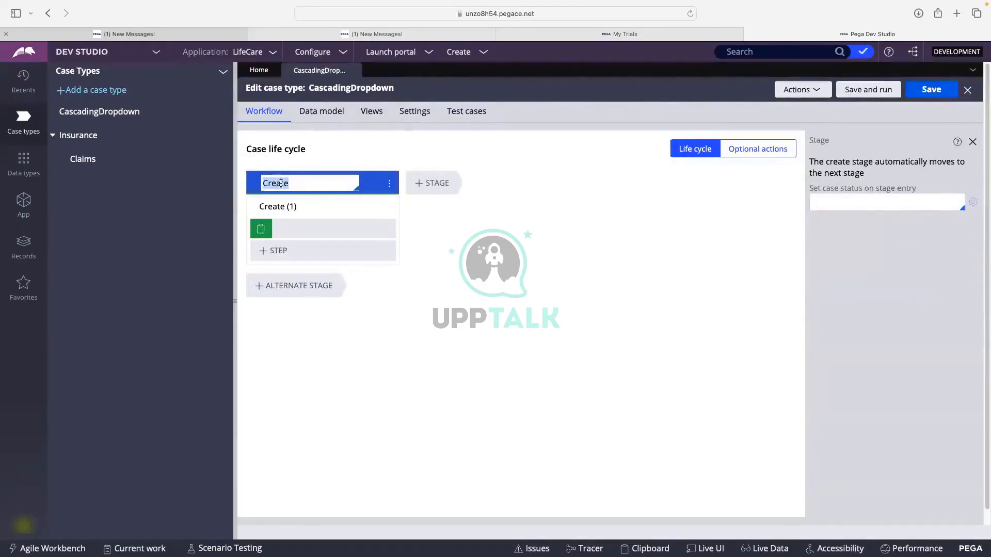
{"action": "type", "text": "Cac"}
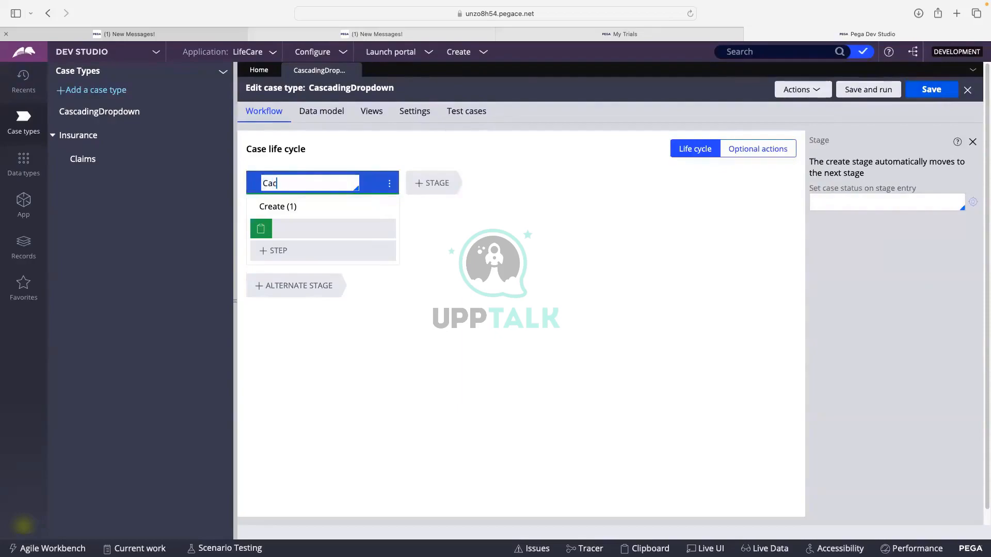
{"action": "key", "text": "BackSpace"}
{"action": "key", "text": "BackSpace"}
{"action": "key", "text": "BackSpace"}
{"action": "type", "text": "Select Details"}
Name both the process and its new step Select Details, and save the case type
{"action": "left_click", "coordinate": [299, 207]}
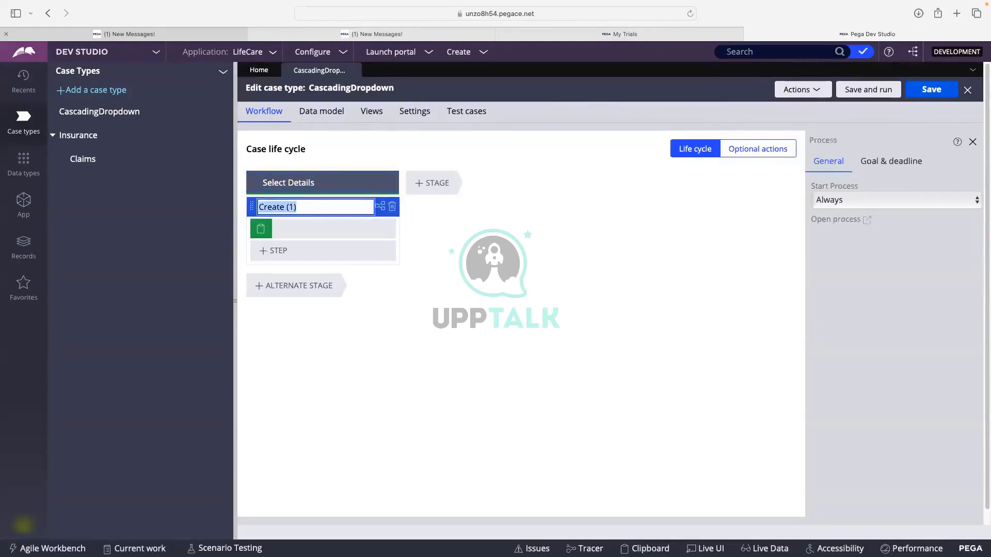
{"action": "type", "text": "Select Details"}
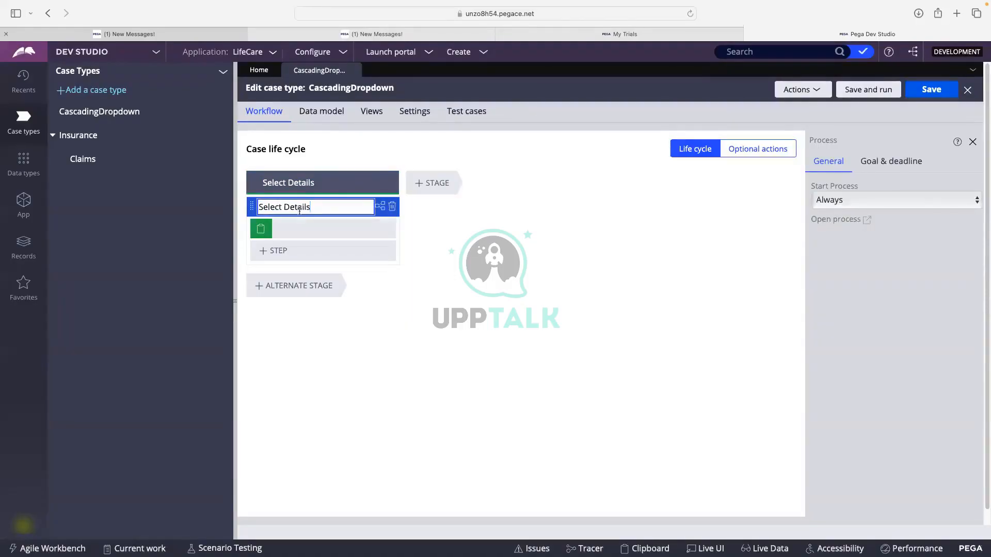
{"action": "left_click", "coordinate": [302, 231]}
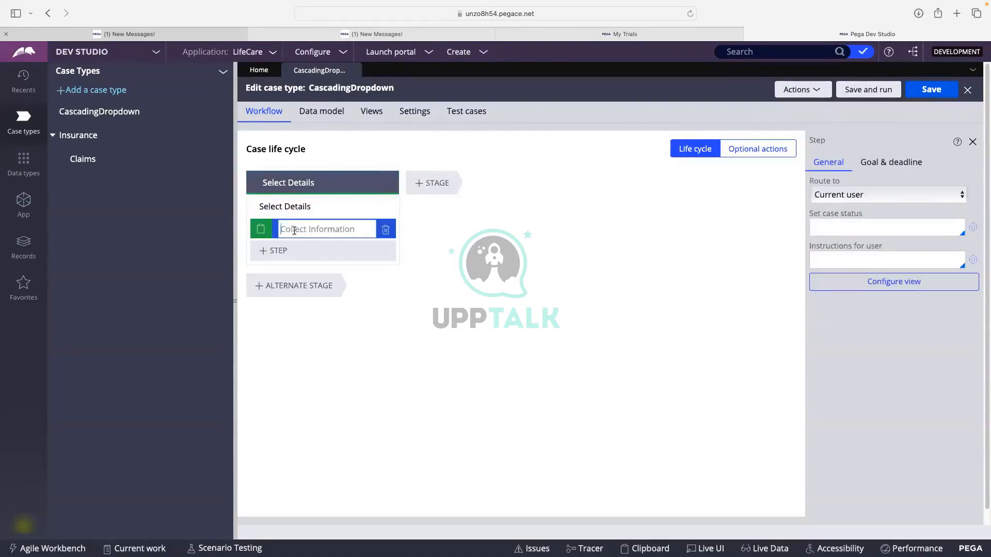
{"action": "type", "text": "Select Details"}
{"action": "left_click", "coordinate": [485, 292]}
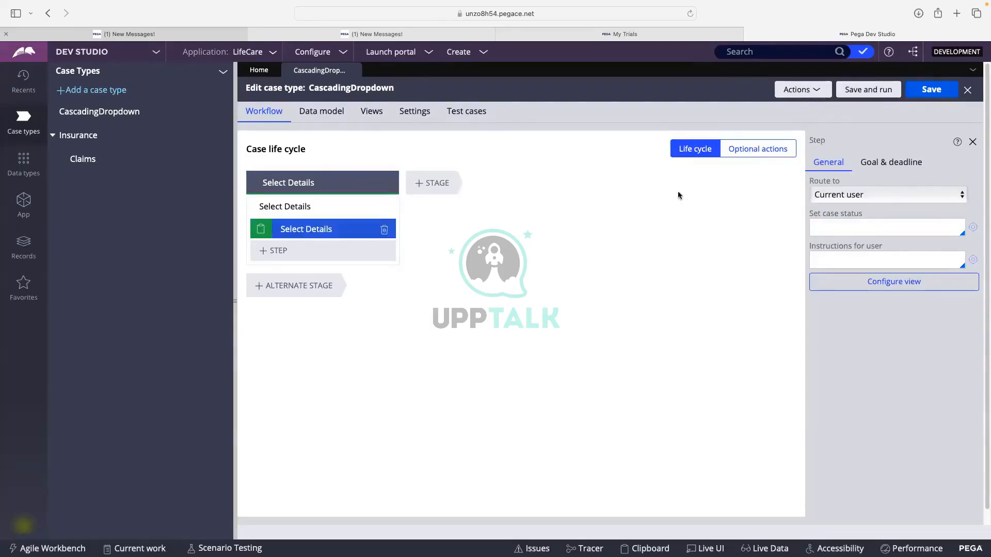
{"action": "key", "text": "ctrl+s"}
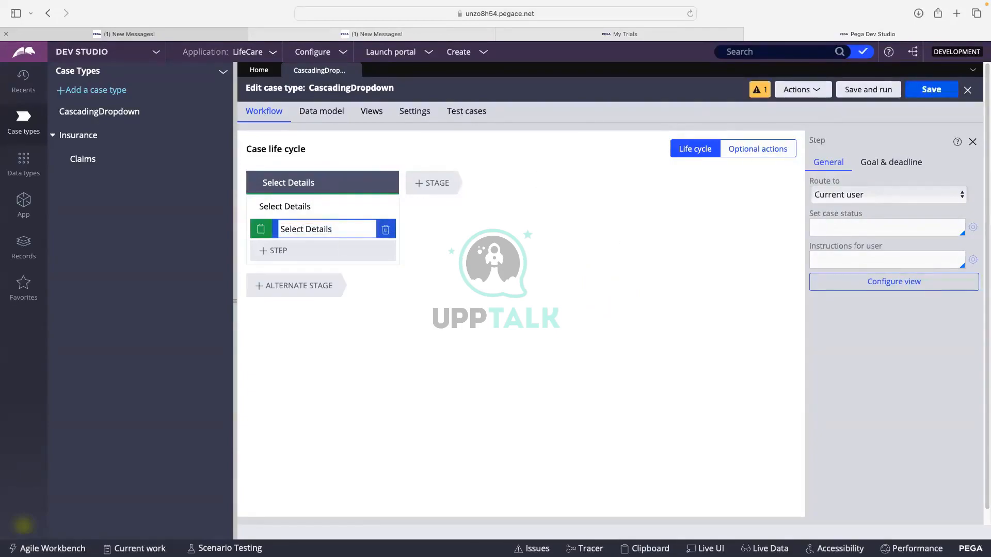
{"action": "left_click", "coordinate": [924, 92]}
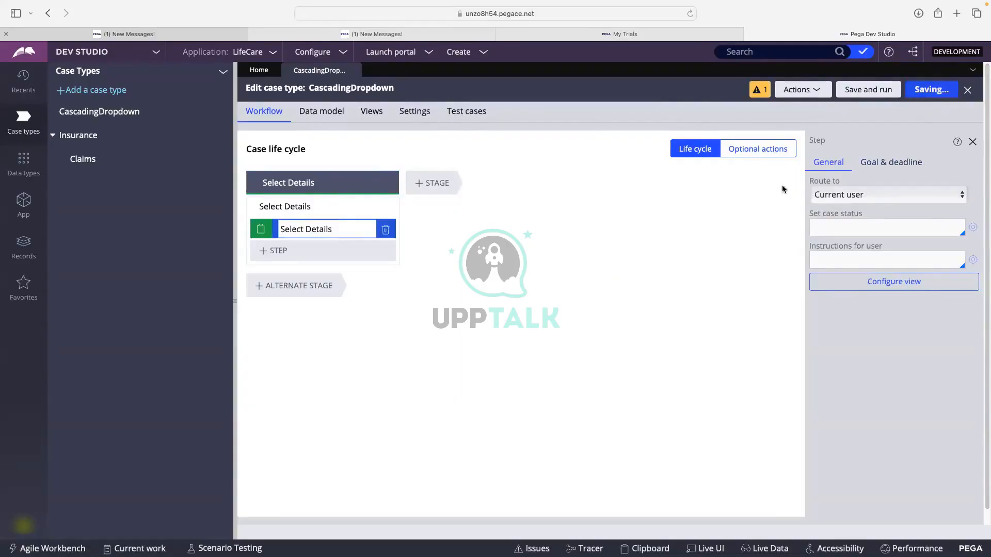
Configure the Select Details step's view by adding a single-line text field named Country
{"action": "left_click", "coordinate": [840, 286]}
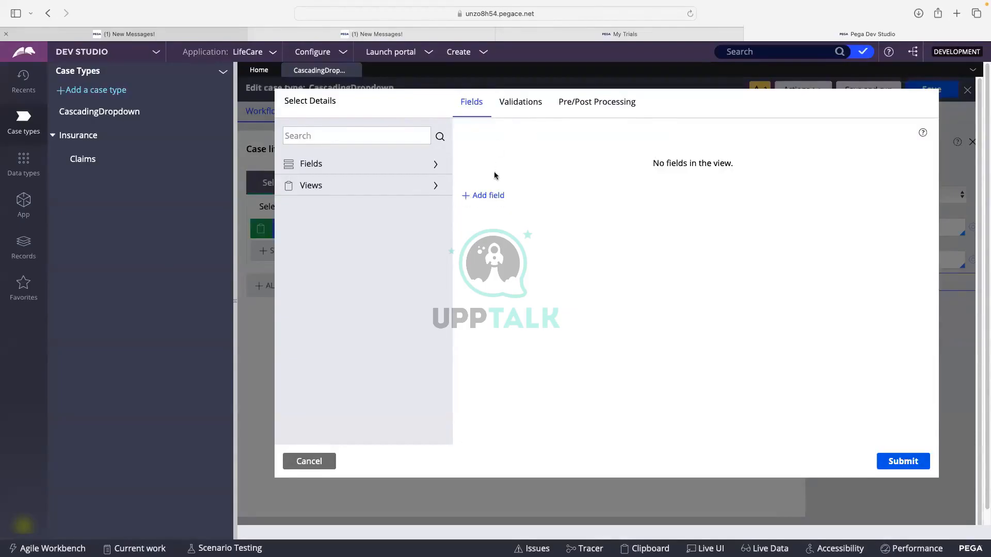
{"action": "left_click", "coordinate": [503, 195]}
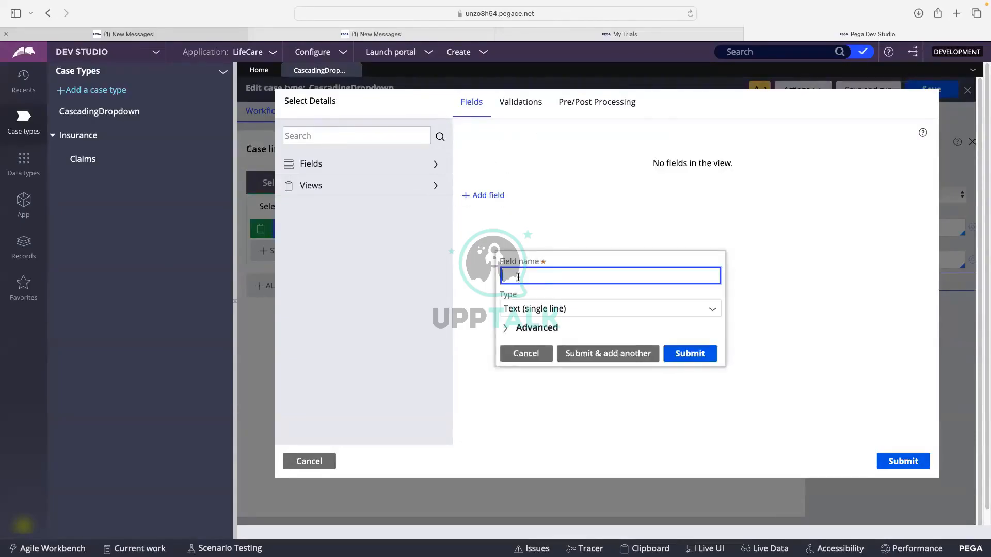
{"action": "type", "text": "Country"}
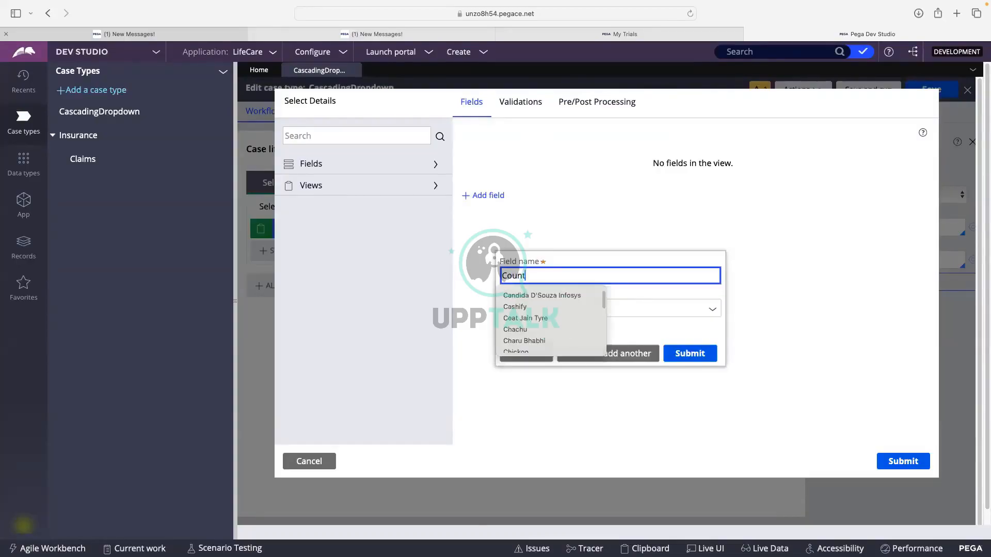
{"action": "left_click", "coordinate": [578, 260]}
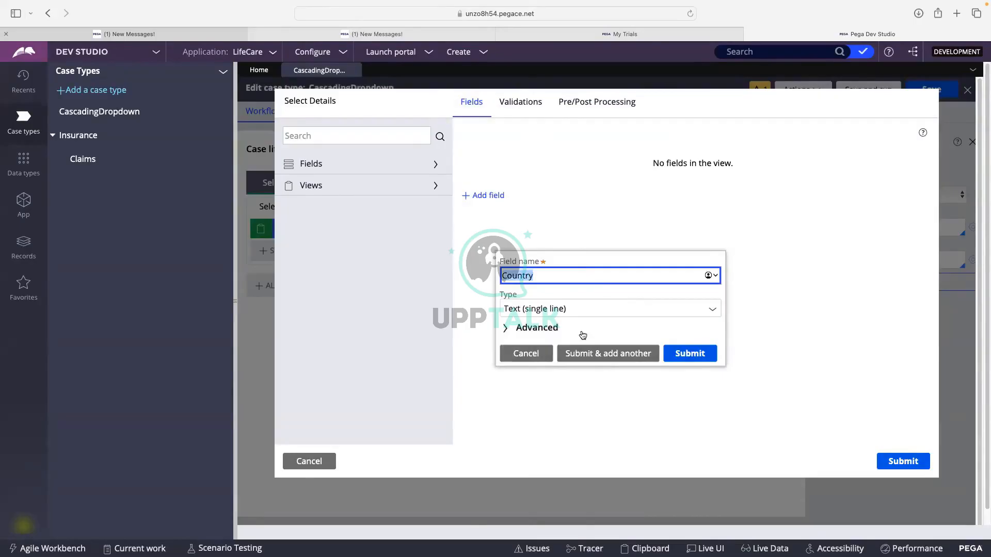
{"action": "left_click", "coordinate": [624, 354]}
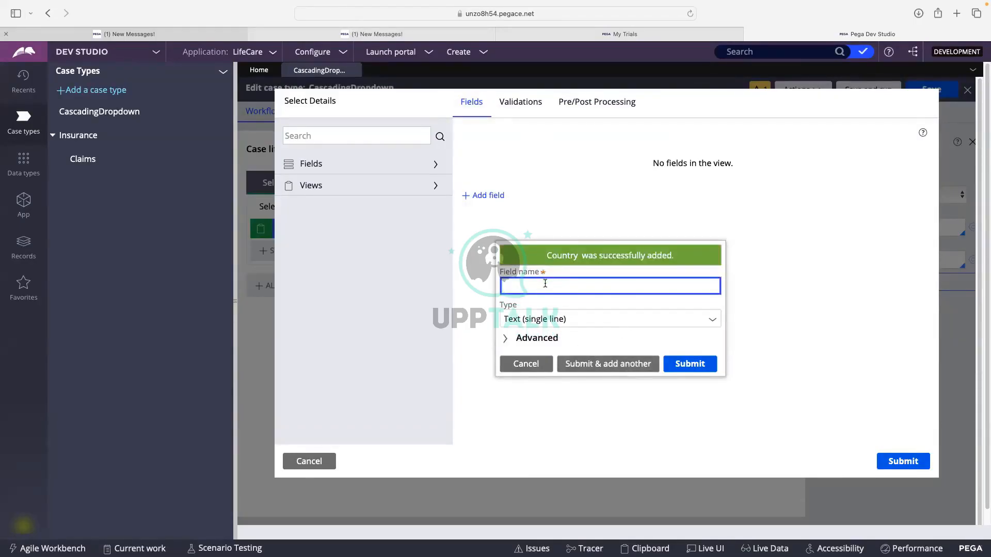
Add single-line text fields State and City to the Select Details view, and save the case type
{"action": "type", "text": "State"}
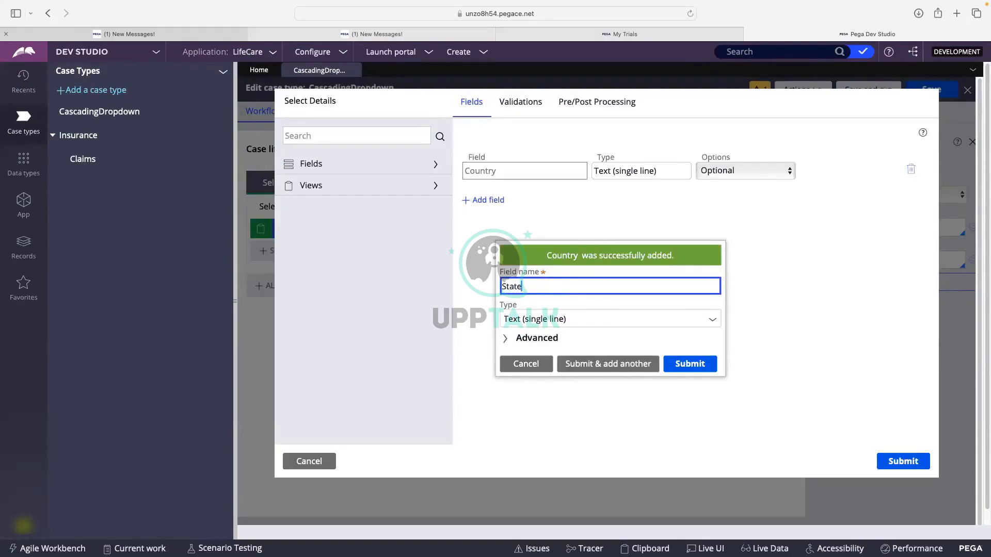
{"action": "left_click", "coordinate": [603, 362]}
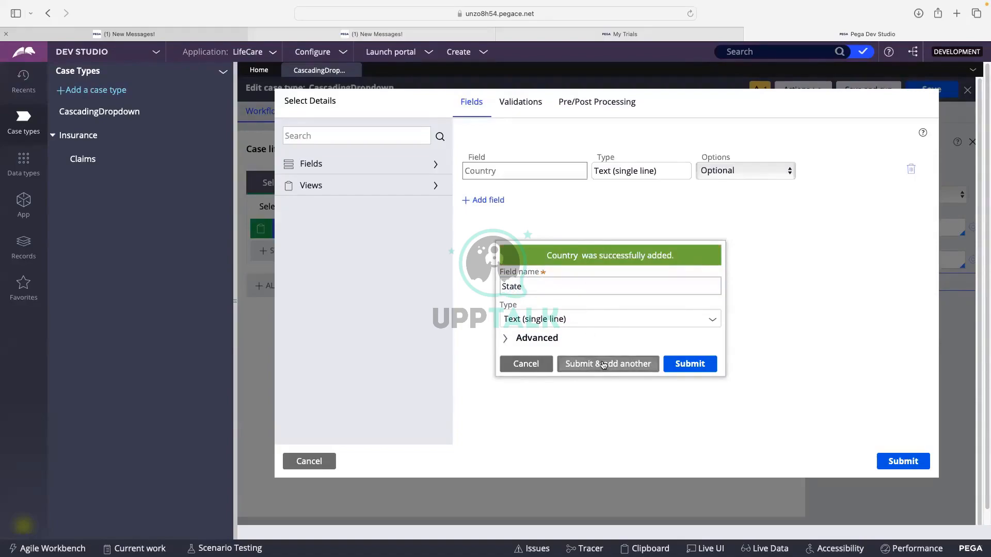
{"action": "left_click", "coordinate": [534, 290]}
{"action": "key", "text": "Return"}
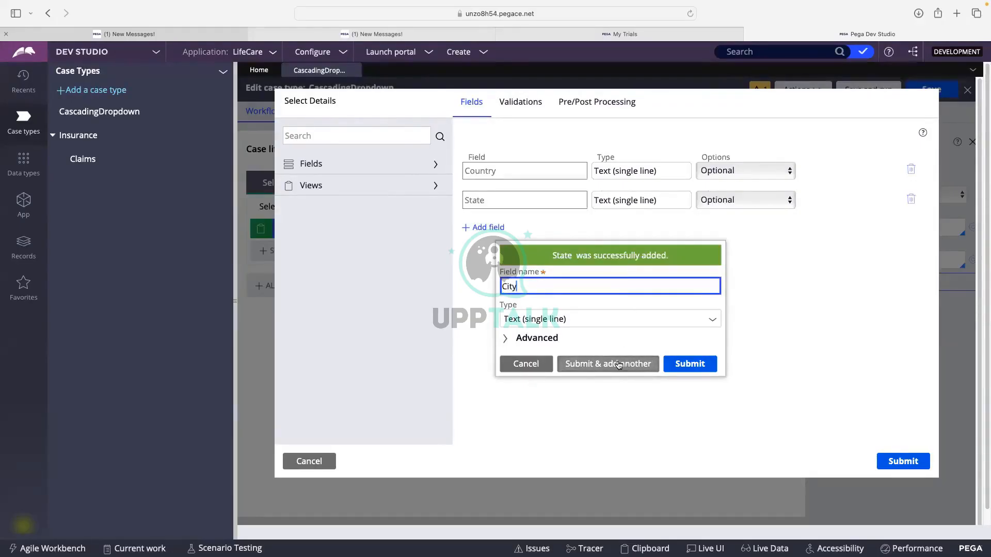
{"action": "left_click", "coordinate": [697, 365]}
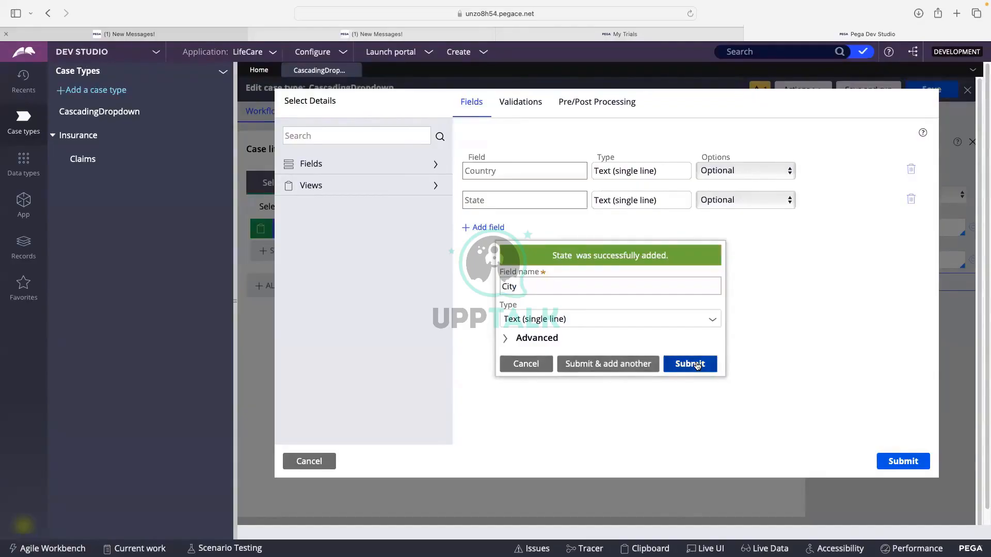
{"action": "left_click", "coordinate": [666, 364]}
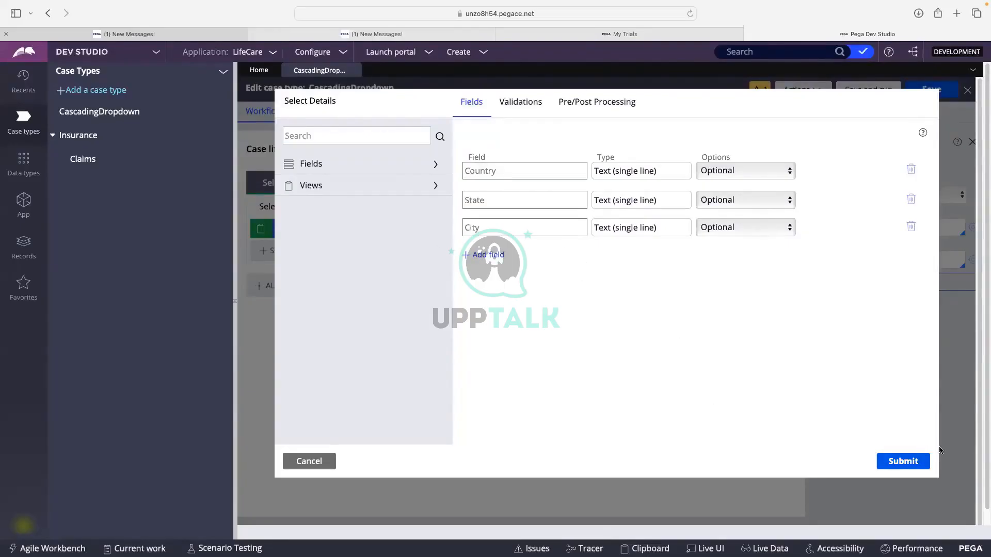
{"action": "left_click", "coordinate": [901, 466]}
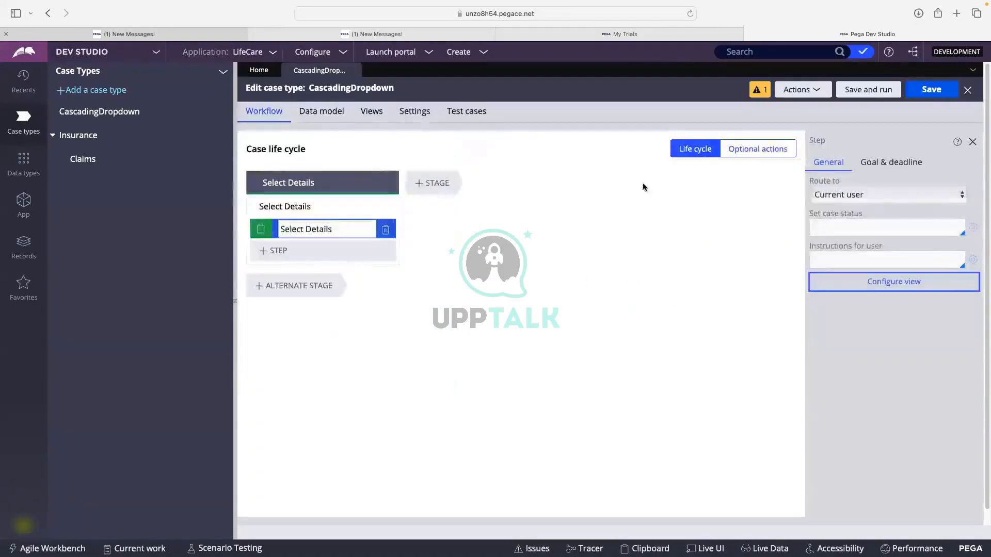
{"action": "left_click", "coordinate": [930, 92]}
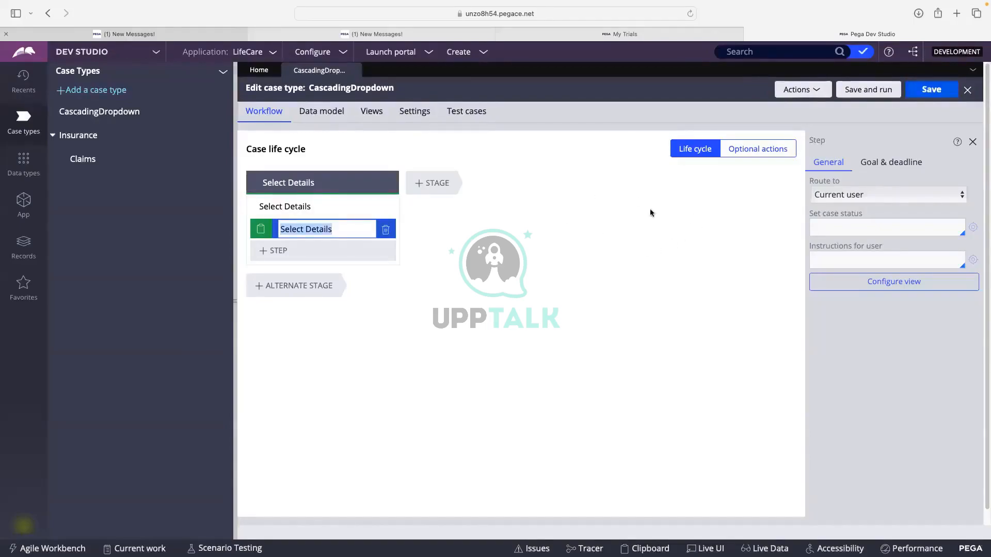
Create a new data type labelled CountryStateCity
{"action": "left_click", "coordinate": [14, 165]}
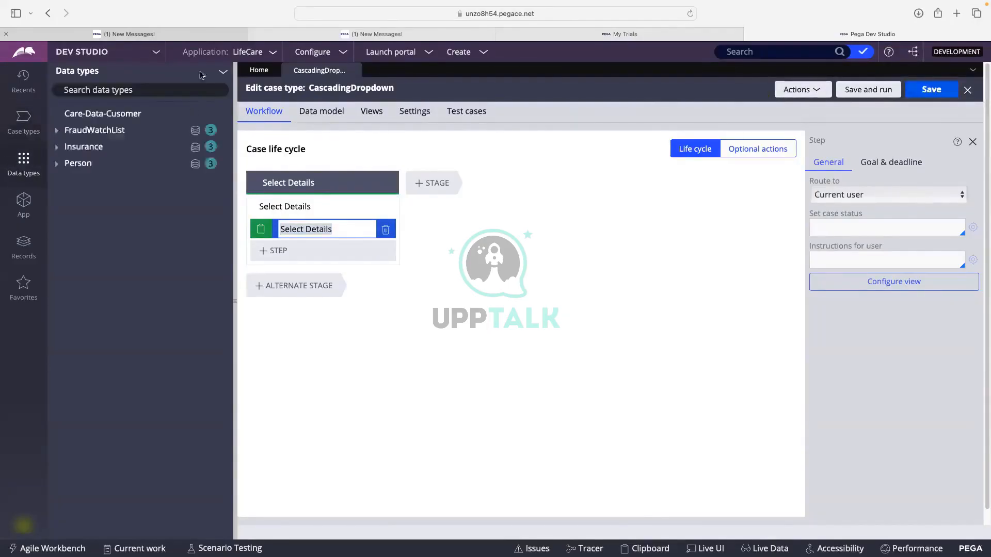
{"action": "left_click", "coordinate": [222, 76]}
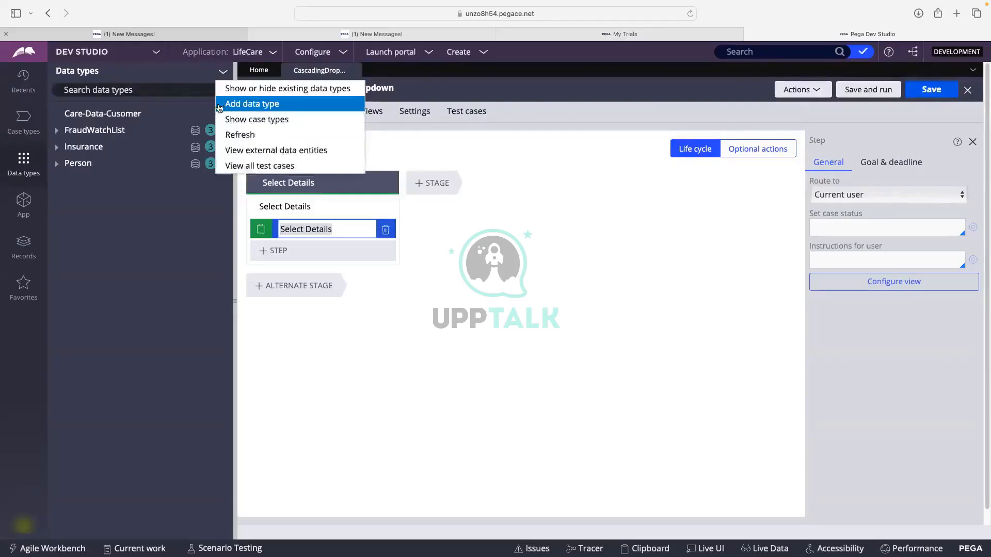
{"action": "left_click", "coordinate": [219, 105]}
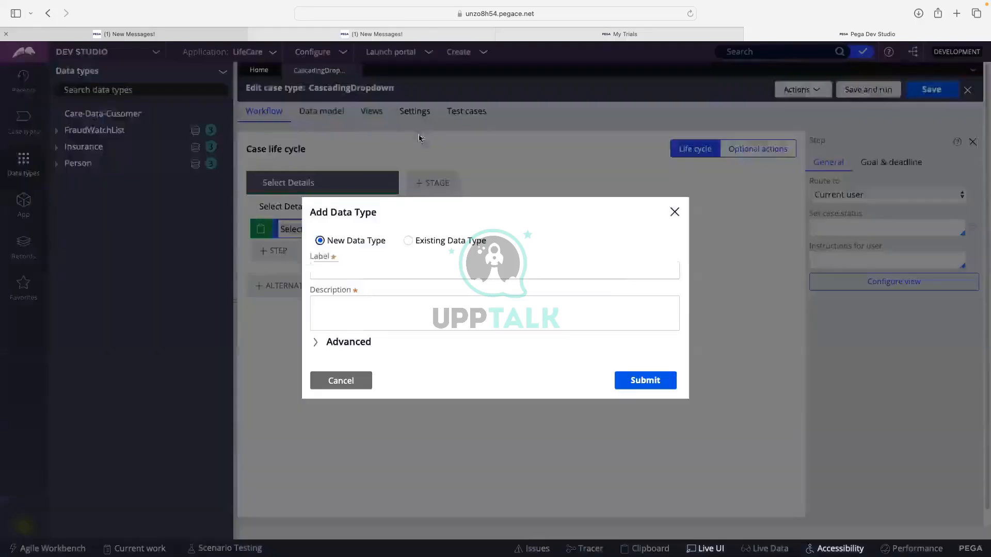
{"action": "left_click", "coordinate": [379, 274]}
{"action": "type", "text": "Co"}
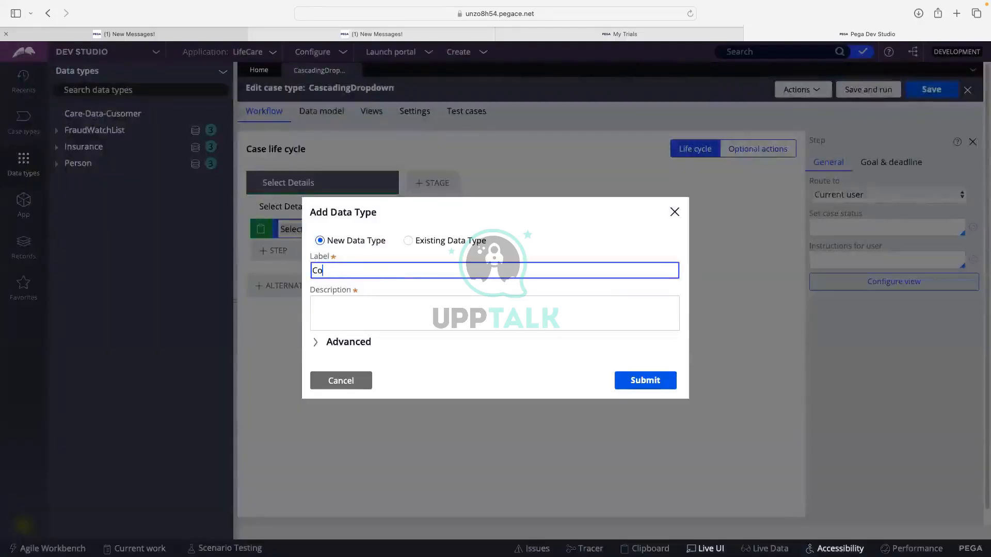
{"action": "type", "text": "untryStateCity"}
{"action": "key", "text": "Tab"}
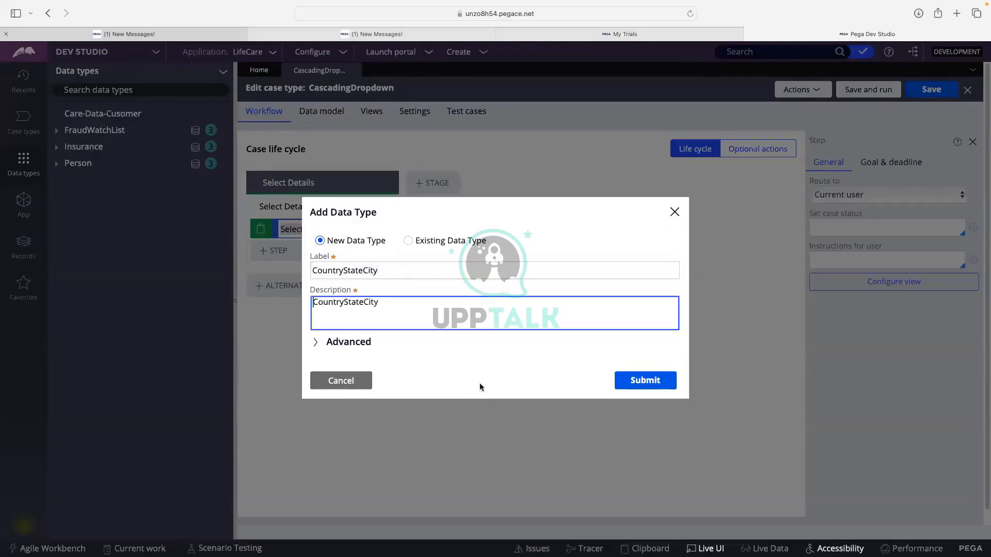
{"action": "left_click", "coordinate": [661, 384]}
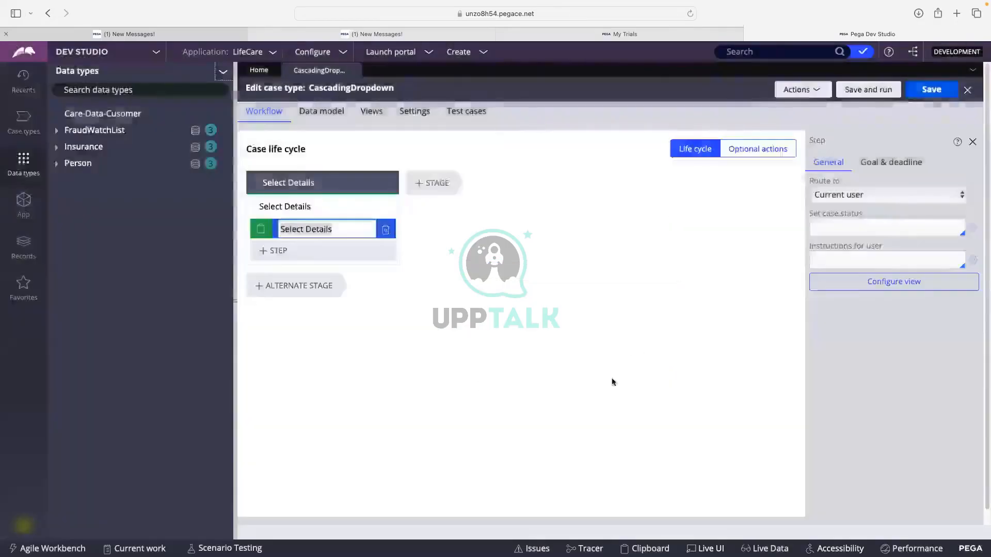
Open the CountryStateCity data type and add a single-line text field named Country to its data model
{"action": "left_click", "coordinate": [109, 132]}
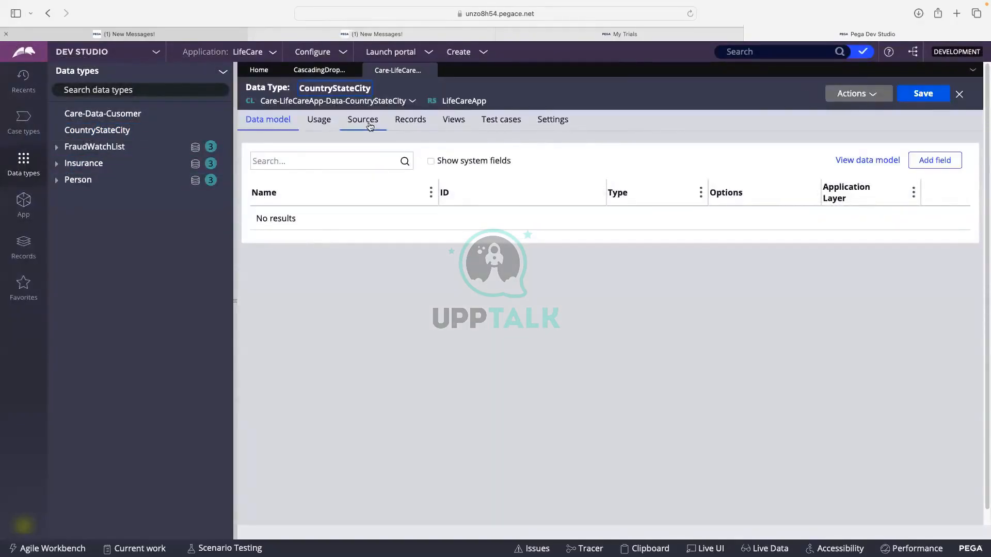
{"action": "left_click", "coordinate": [410, 122]}
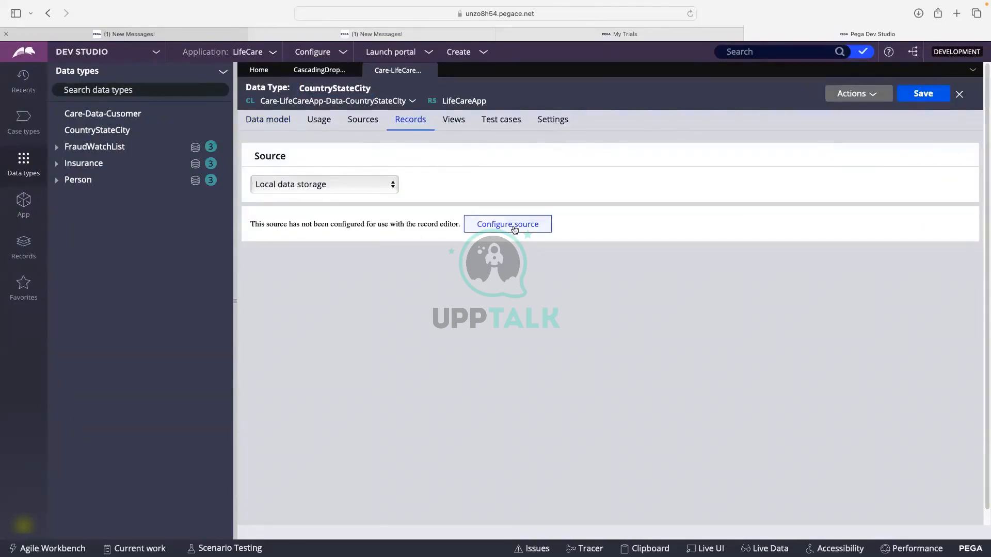
{"action": "left_click", "coordinate": [267, 126]}
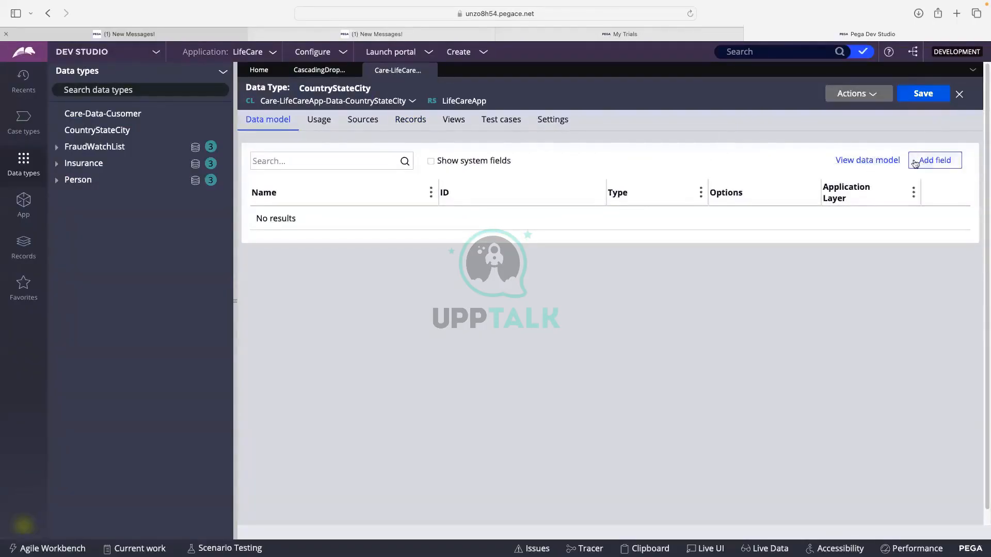
{"action": "left_click", "coordinate": [943, 162]}
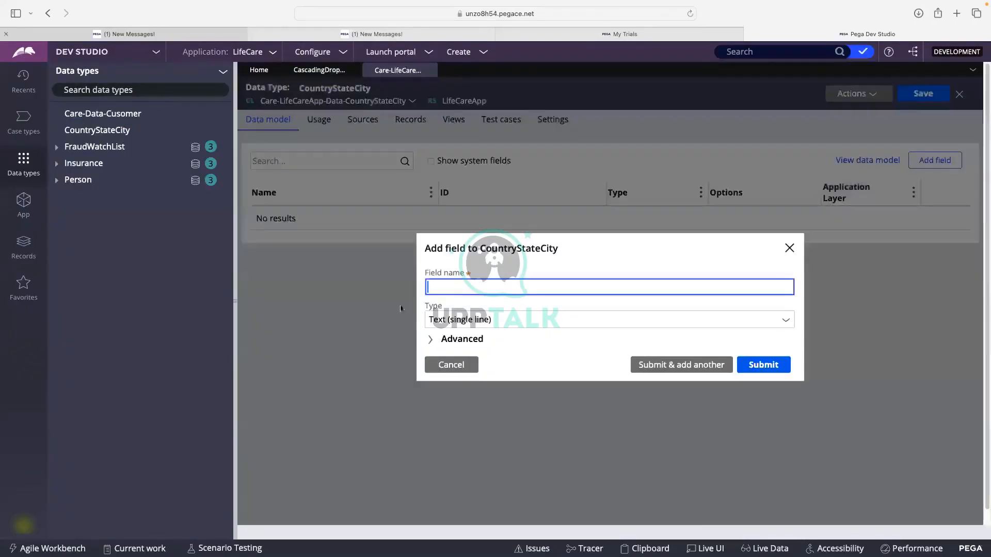
{"action": "type", "text": "Country"}
{"action": "left_click", "coordinate": [687, 366]}
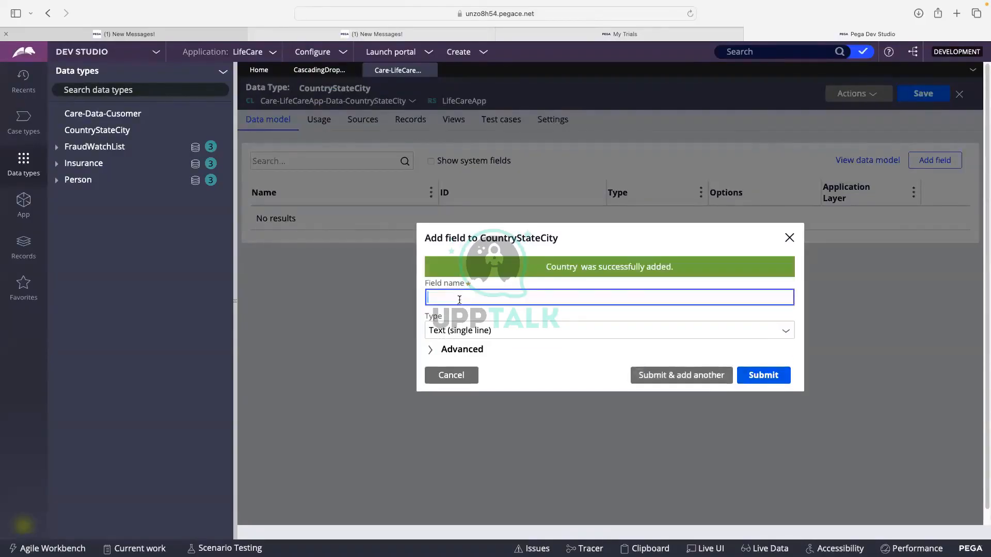
Add single-line text fields State and City to the CountryStateCity data model
{"action": "type", "text": "State"}
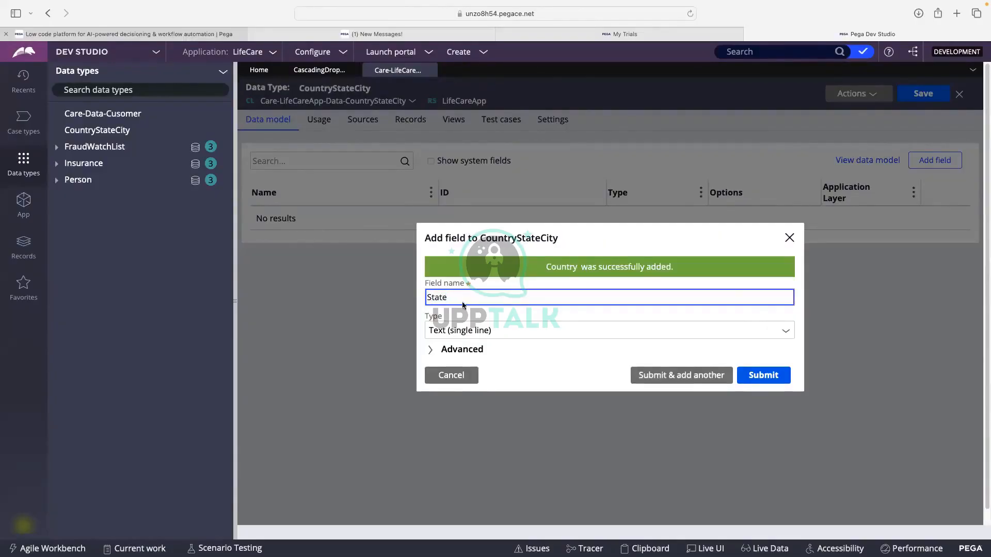
{"action": "left_click", "coordinate": [664, 378]}
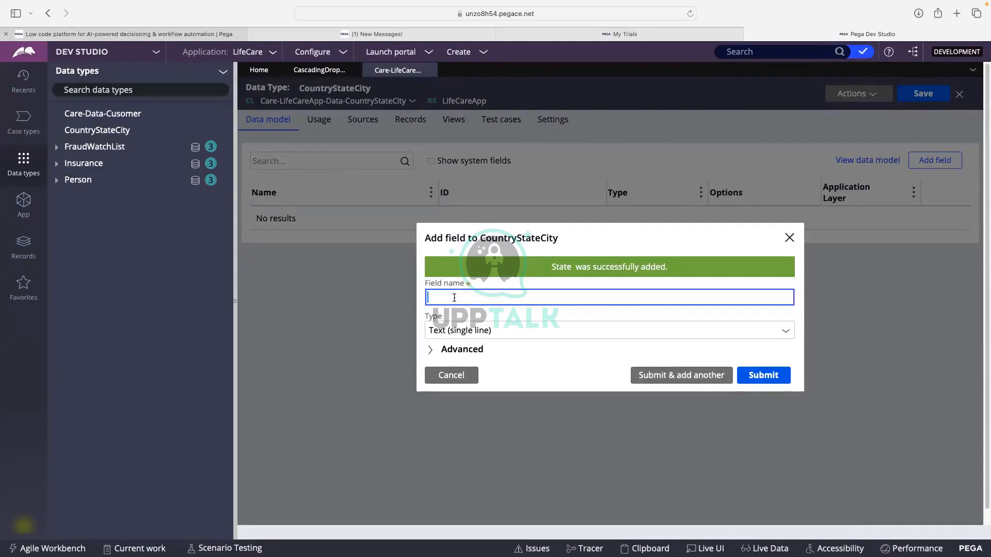
{"action": "type", "text": "City"}
{"action": "left_click", "coordinate": [763, 375]}
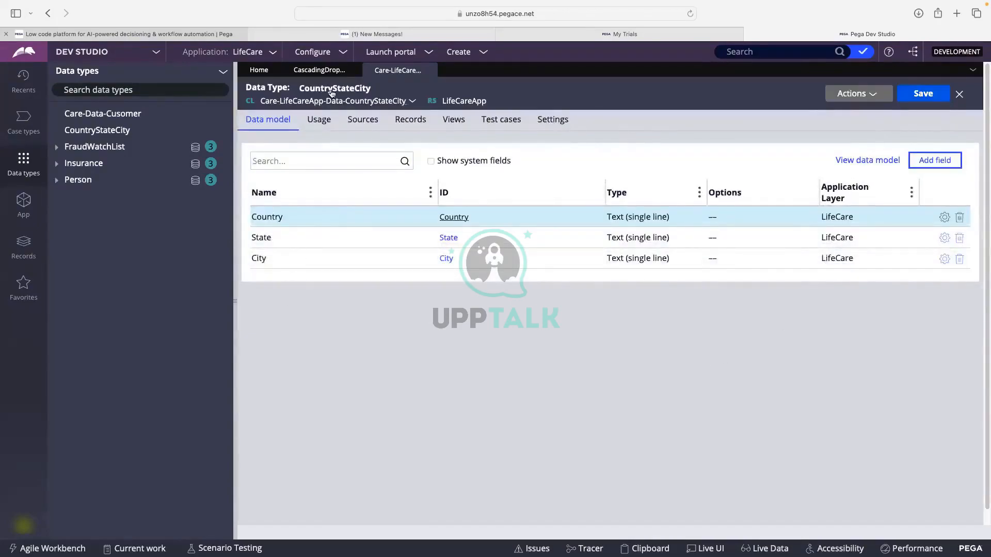
Start configuring the local data storage source for the record editor, adding a new field row and entering pyGuid as its name
{"action": "left_click", "coordinate": [422, 121]}
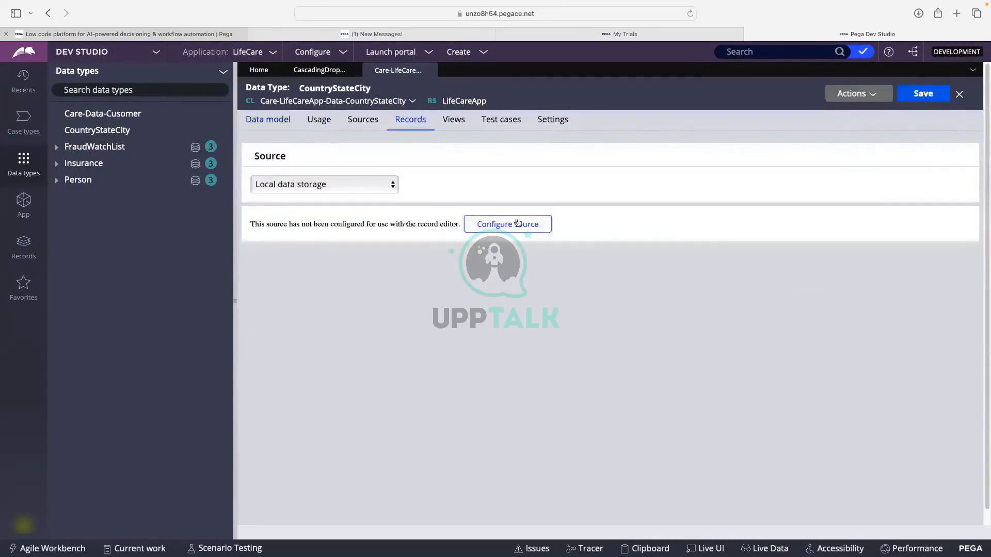
{"action": "left_click", "coordinate": [511, 225]}
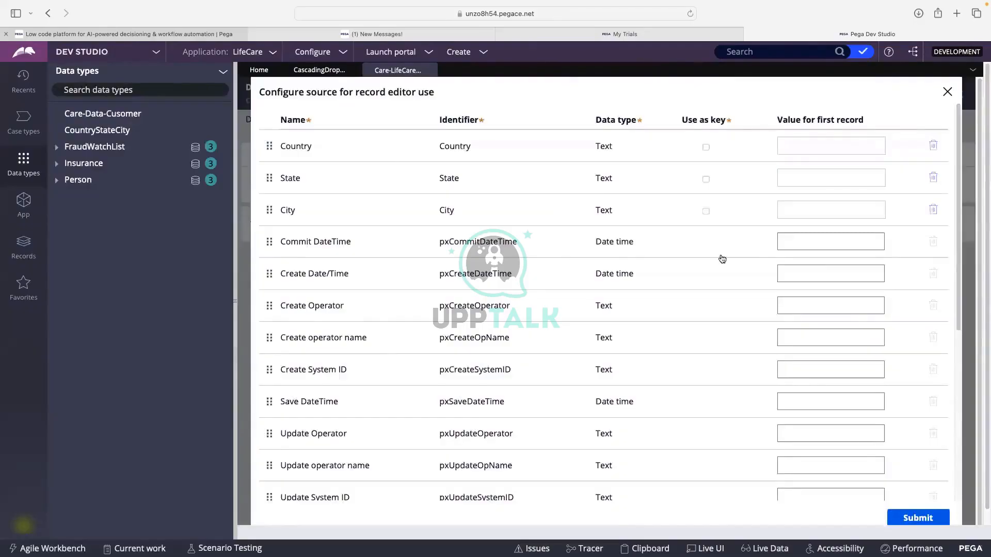
{"action": "scroll", "coordinate": [791, 378], "scroll_direction": "down", "scroll_amount": 5}
{"action": "scroll", "coordinate": [806, 323], "scroll_direction": "up", "scroll_amount": 5}
{"action": "scroll", "coordinate": [426, 222], "scroll_direction": "down", "scroll_amount": 5}
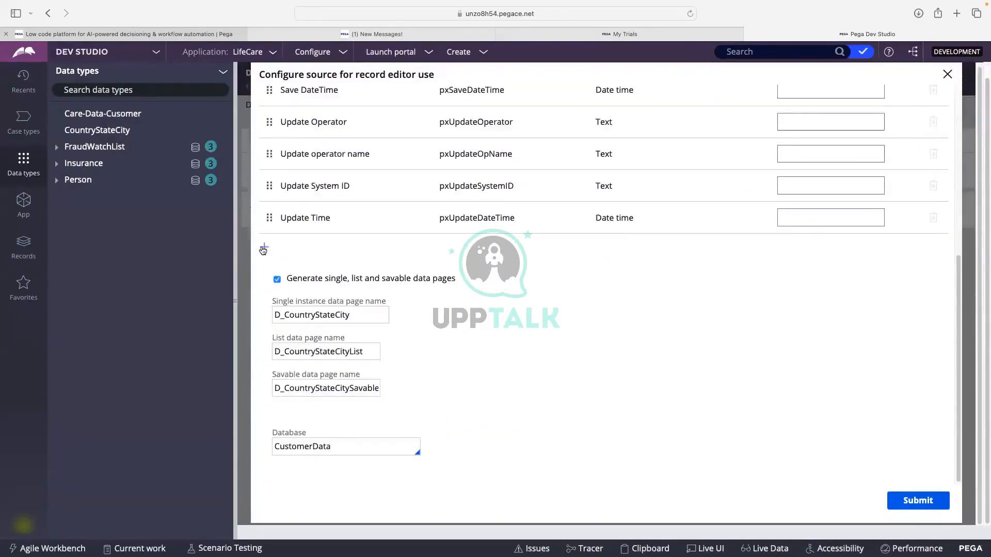
{"action": "left_click", "coordinate": [264, 249]}
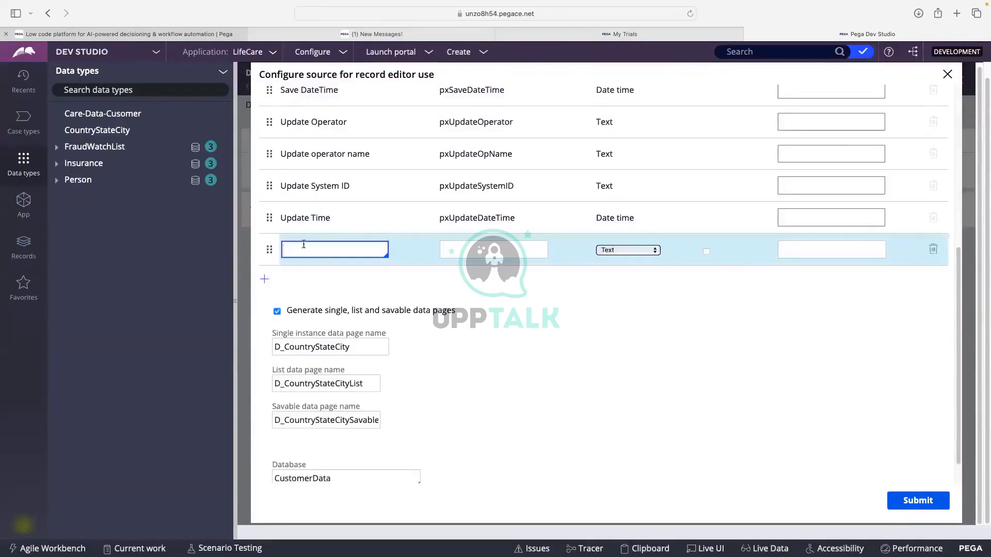
{"action": "type", "text": "pyGuid"}
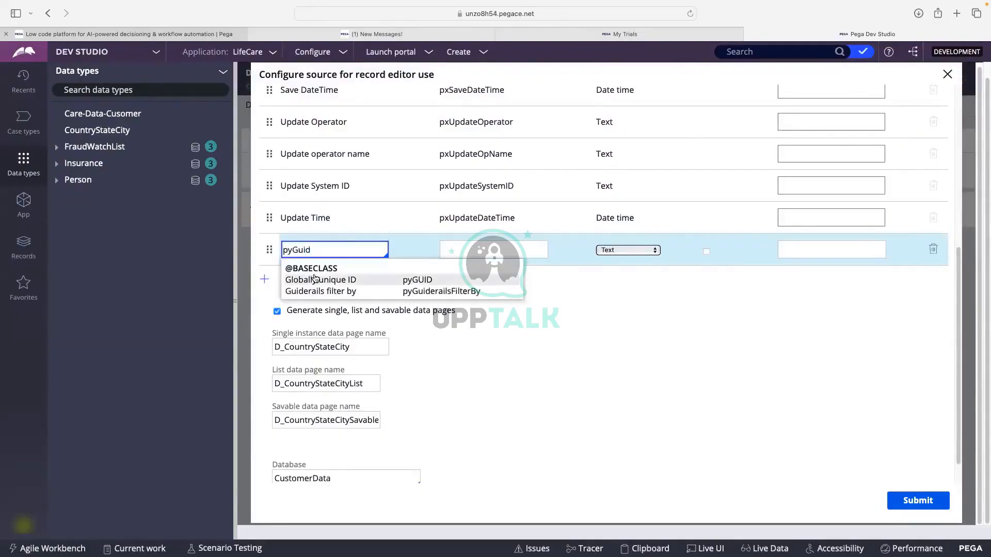
Set the new source field to Globally unique ID (pyGUID), mark it as the key, and submit the record editor source configuration
{"action": "left_click", "coordinate": [316, 279]}
{"action": "left_click", "coordinate": [706, 251]}
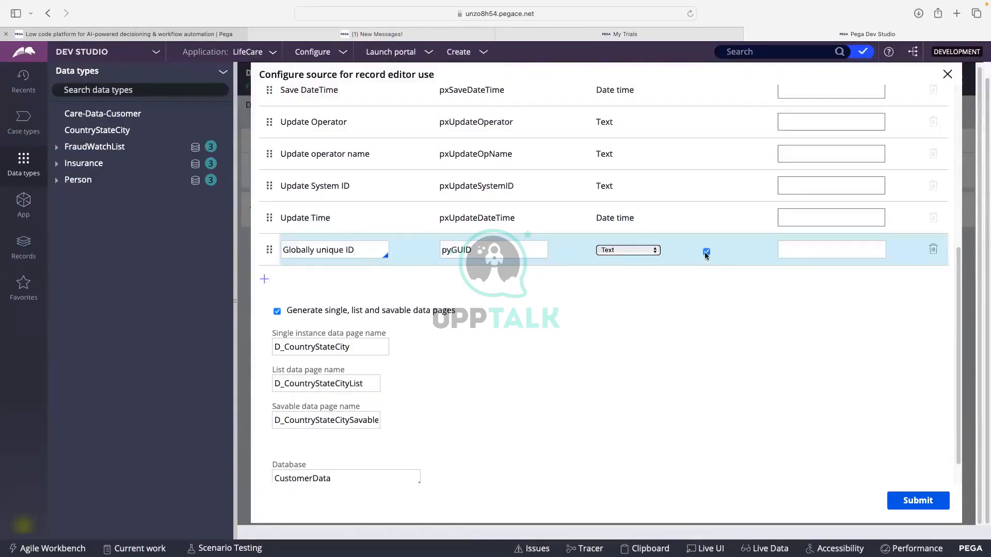
{"action": "left_click", "coordinate": [665, 266]}
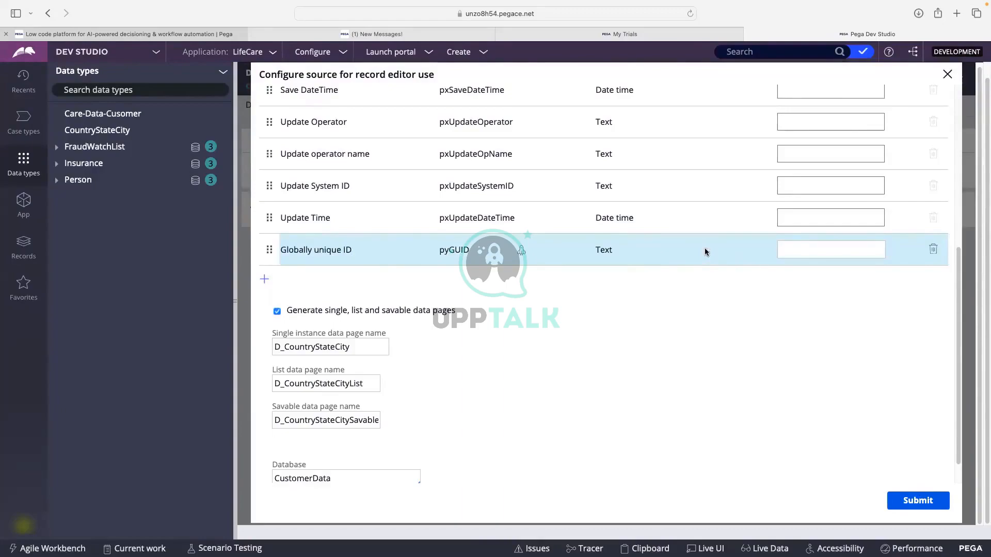
{"action": "left_click", "coordinate": [915, 501]}
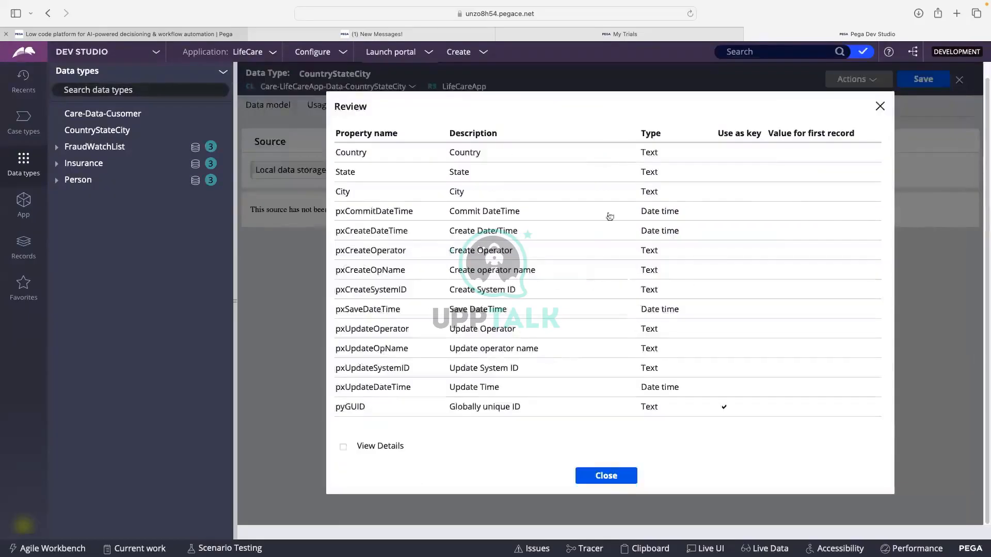
Show the review details, examine the database table, mapping rule and data pages generated for CountryStateCity, and close the review
{"action": "left_click", "coordinate": [343, 447]}
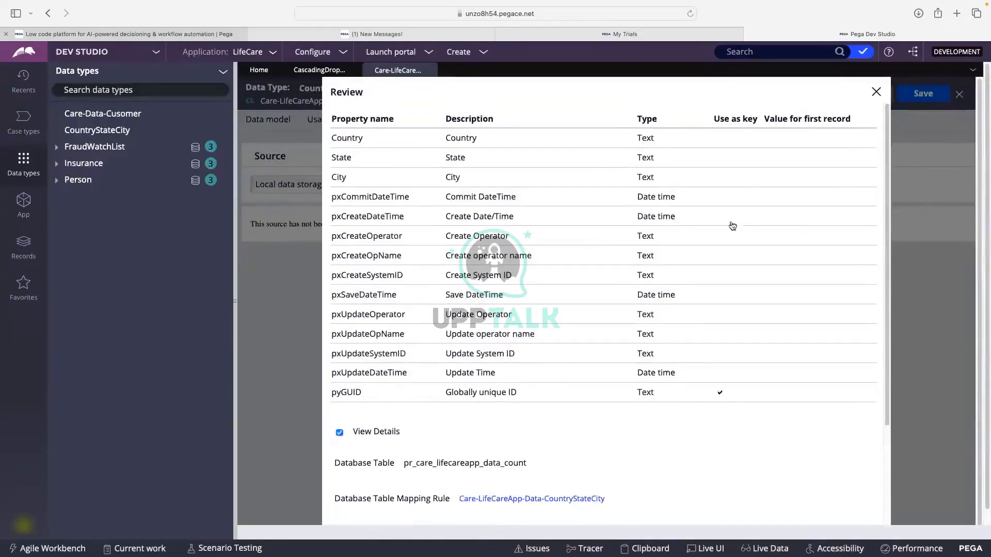
{"action": "scroll", "coordinate": [645, 239], "scroll_direction": "down", "scroll_amount": 3}
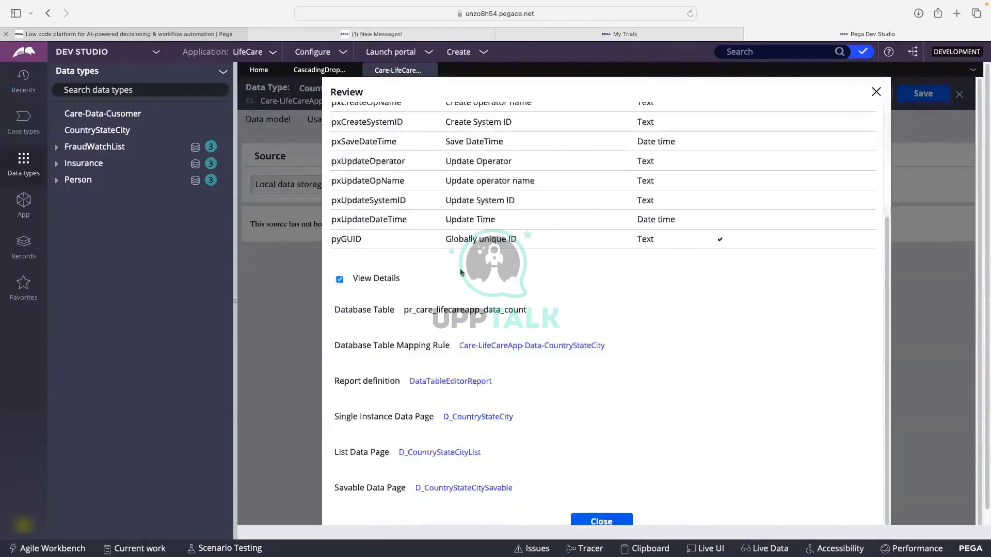
{"action": "left_click_drag", "start_coordinate": [404, 311], "coordinate": [541, 326]}
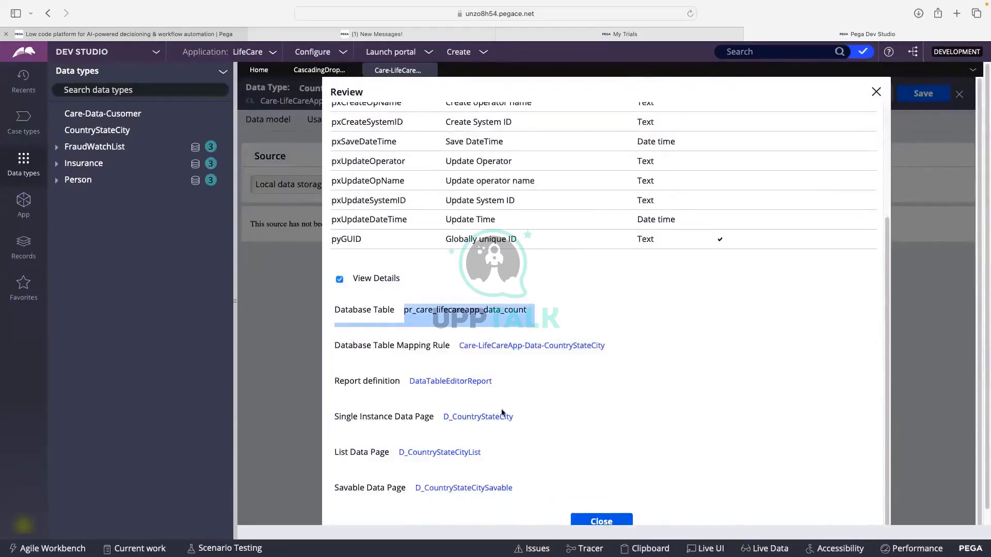
{"action": "scroll", "coordinate": [511, 417], "scroll_direction": "down", "scroll_amount": 1}
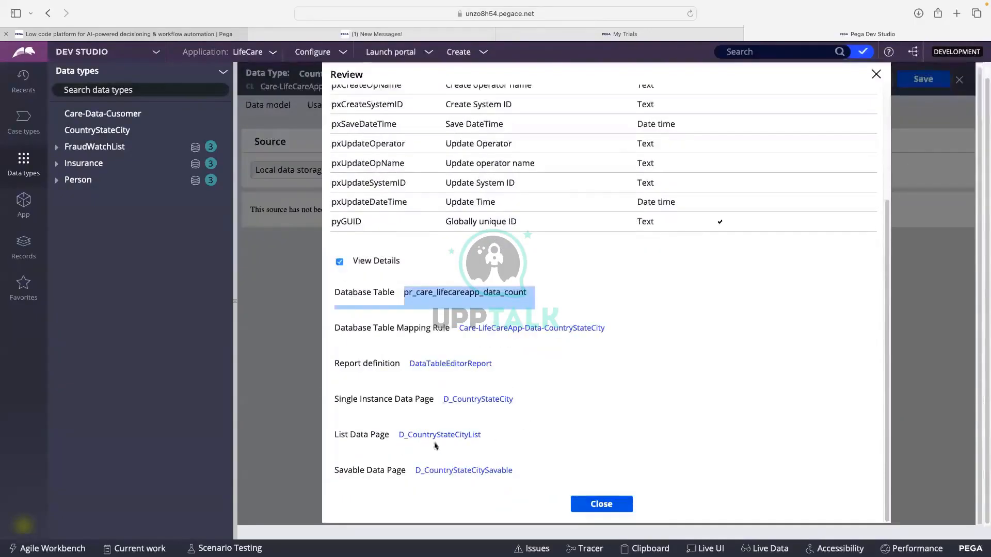
{"action": "left_click", "coordinate": [599, 504]}
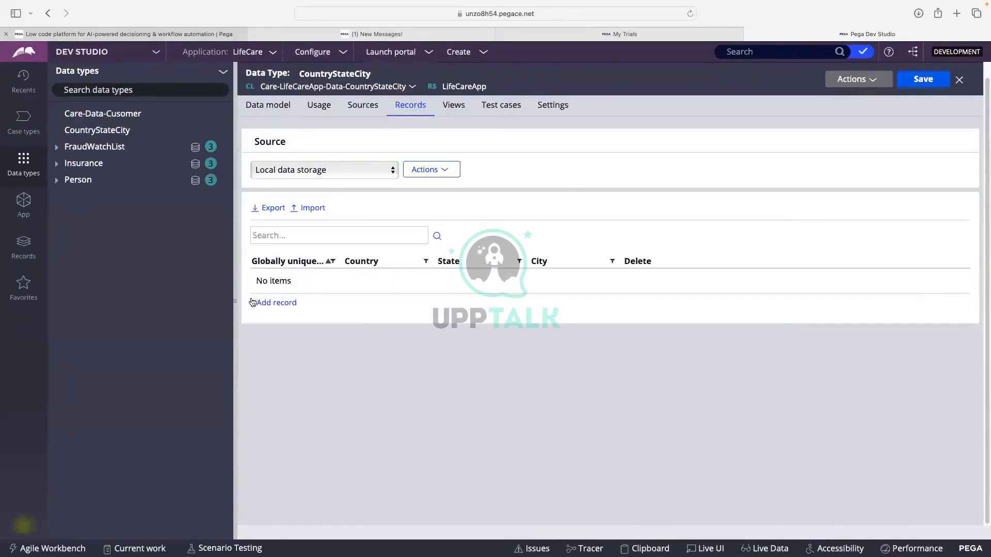
Add a record with unique ID Rec-1, country India, state Delhi and city New Delhi
{"action": "left_click", "coordinate": [287, 304]}
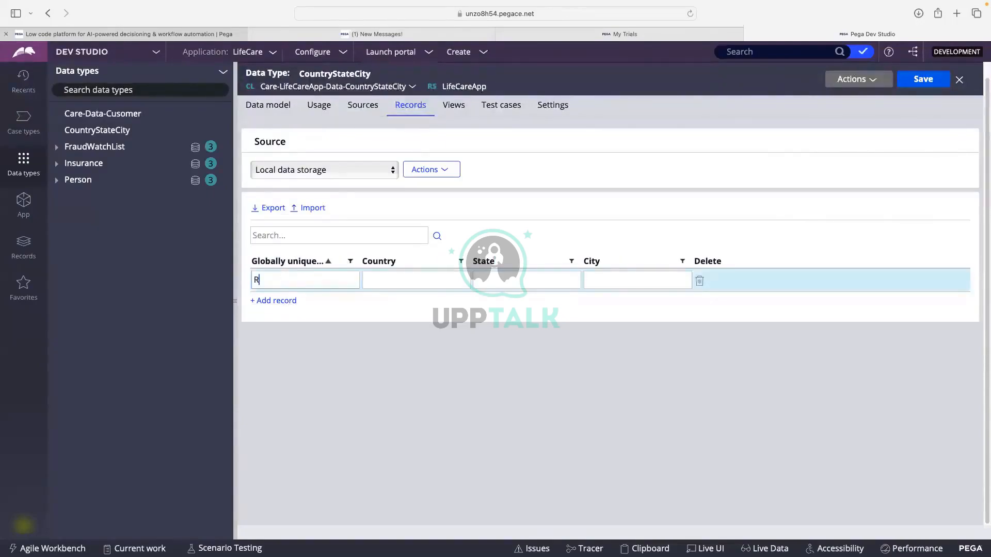
{"action": "type", "text": "Rec-1"}
{"action": "left_click", "coordinate": [385, 277]}
{"action": "type", "text": "India"}
{"action": "key", "text": "Tab"}
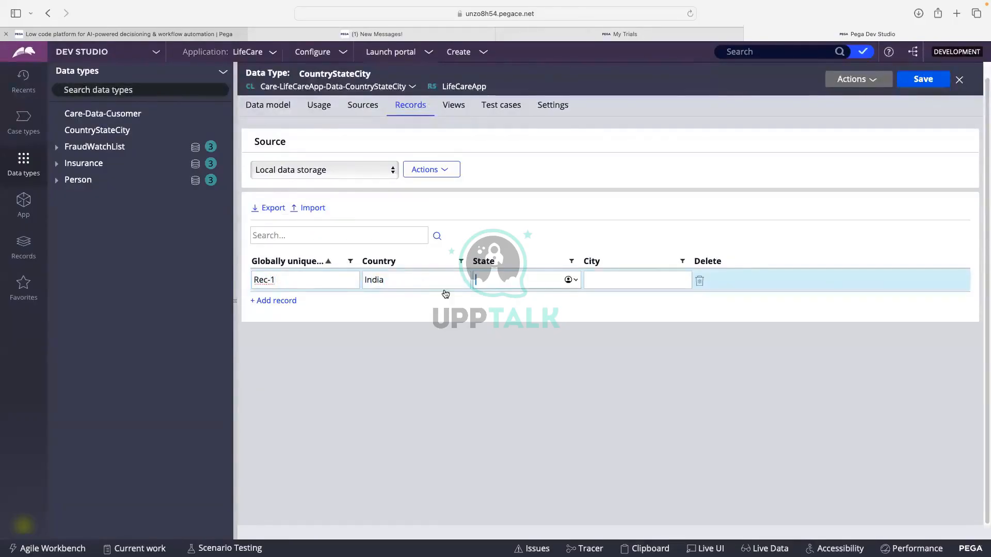
{"action": "type", "text": "Delhi"}
{"action": "key", "text": "Tab"}
{"action": "type", "text": "New"}
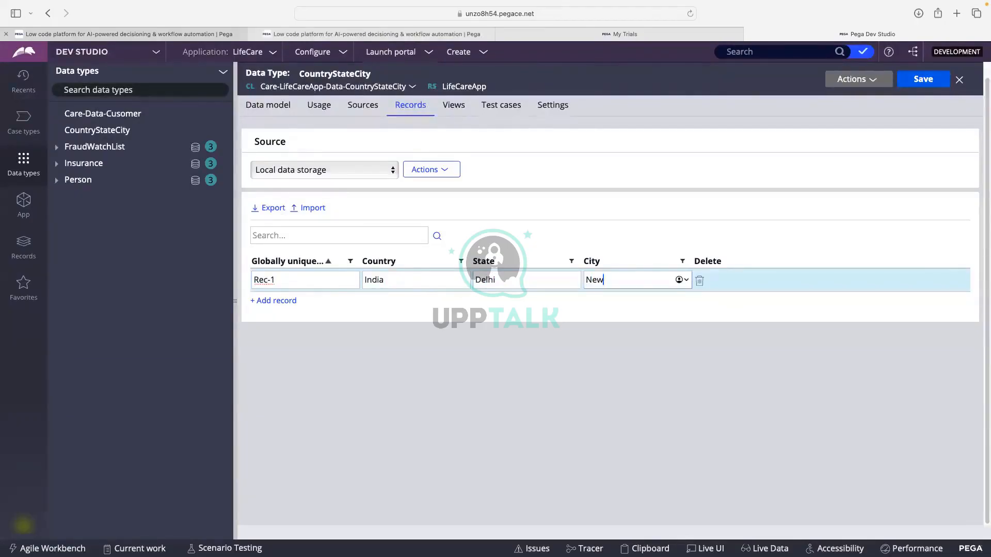
{"action": "type", "text": " Delhi"}
Add a record with unique ID Rec-2, country India, state Mumbai and city Andheri
{"action": "left_click", "coordinate": [276, 302]}
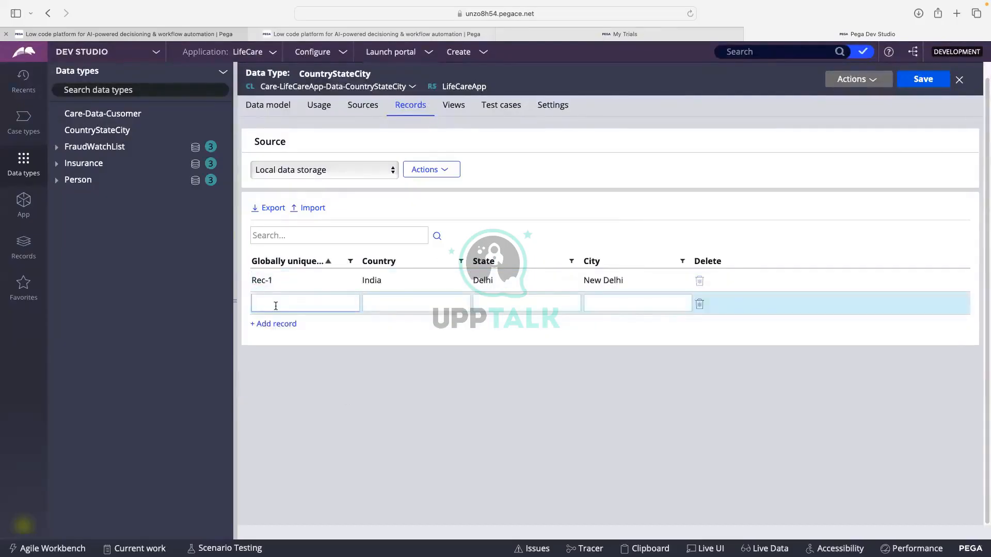
{"action": "type", "text": "Rec-2"}
{"action": "key", "text": "Tab"}
{"action": "type", "text": "India"}
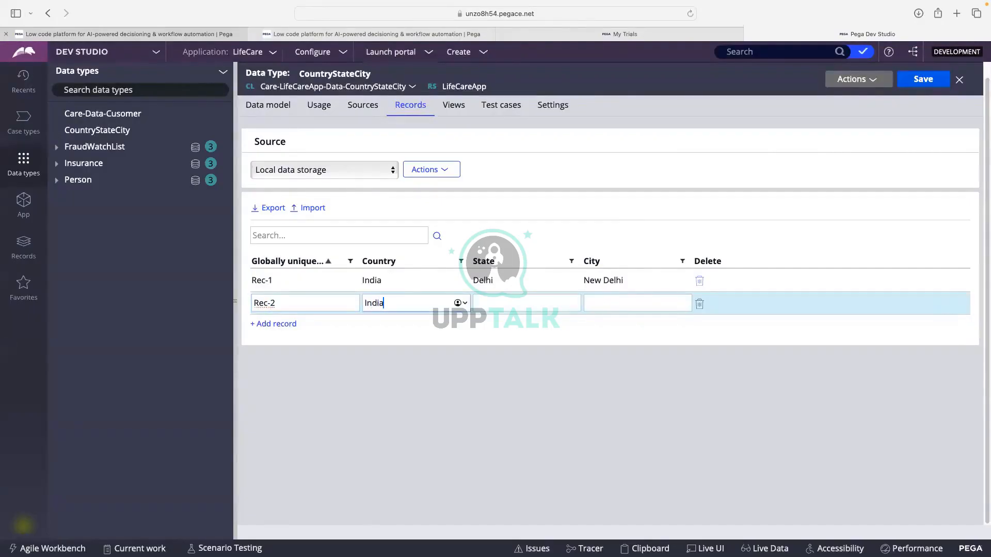
{"action": "key", "text": "Tab"}
{"action": "type", "text": "Mumbai"}
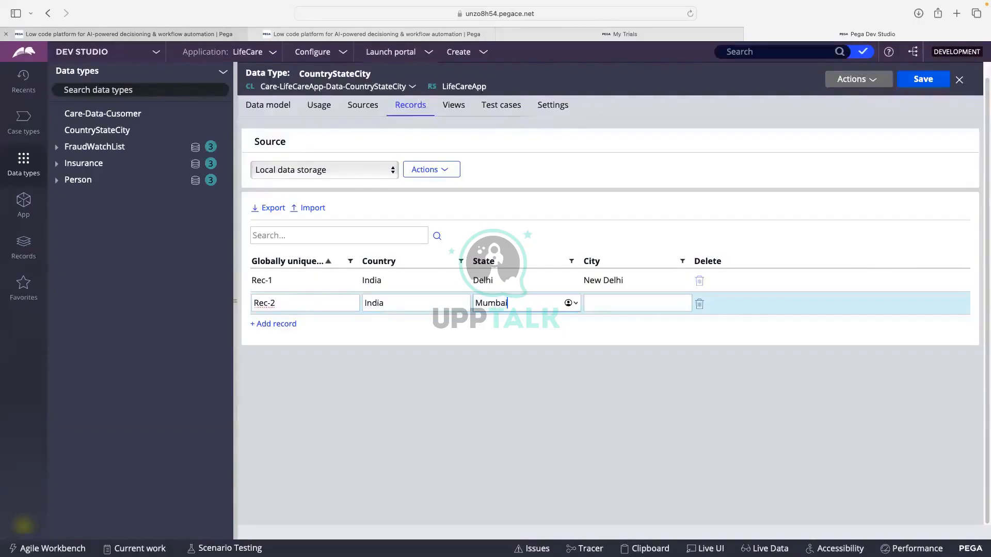
{"action": "key", "text": "Tab"}
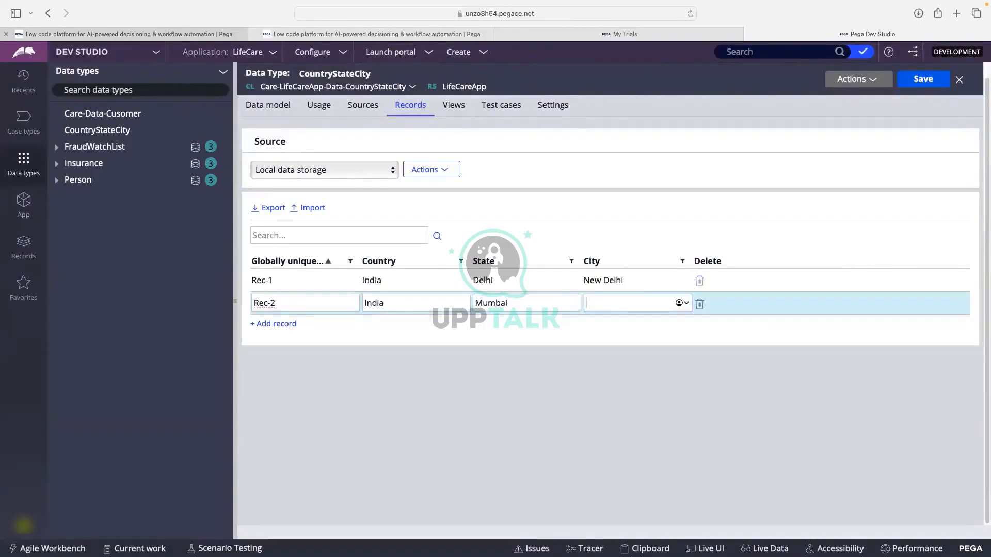
{"action": "type", "text": "Andheri"}
Add a record with unique ID Rec-3, country Canada, state Toronto and city Ontario
{"action": "left_click", "coordinate": [276, 324]}
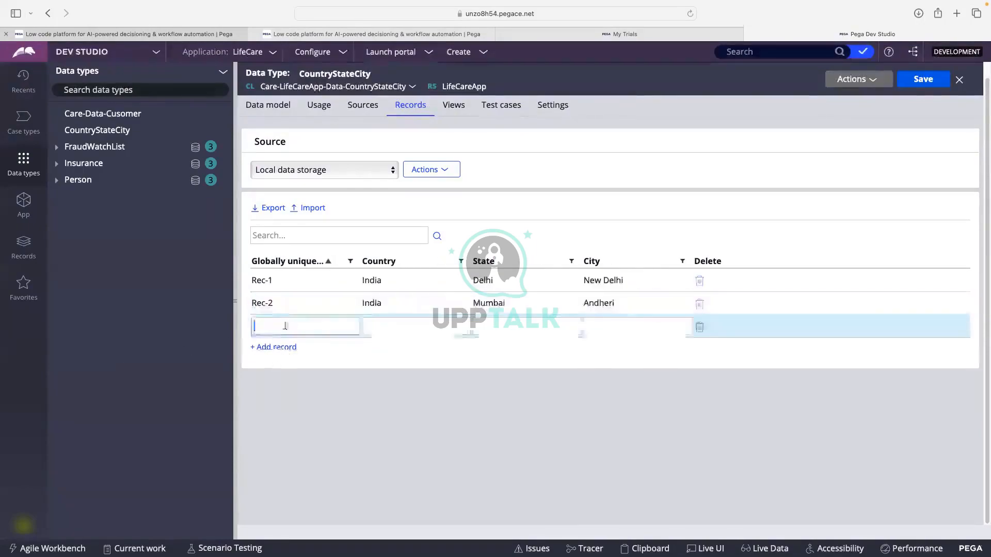
{"action": "type", "text": "Rec"}
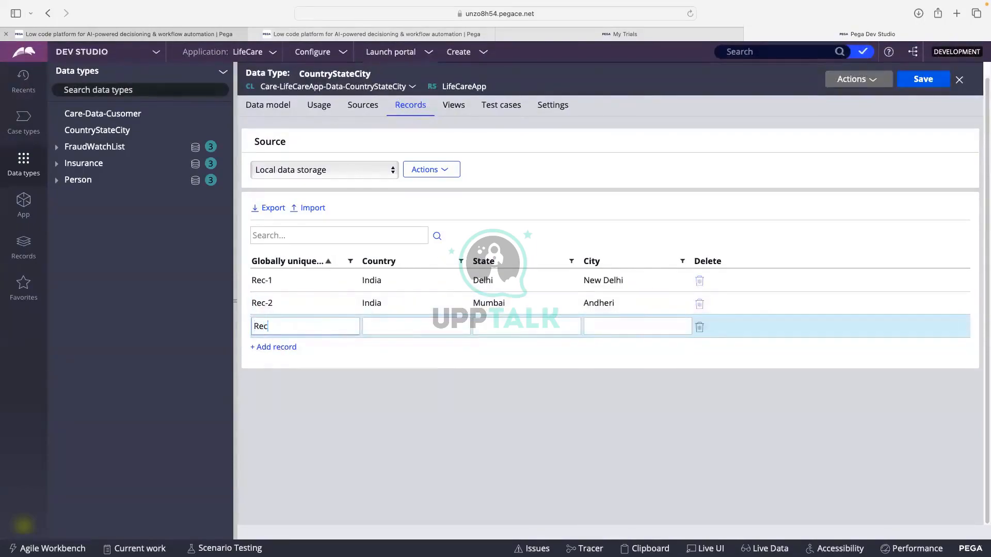
{"action": "type", "text": "-3"}
{"action": "key", "text": "Tab"}
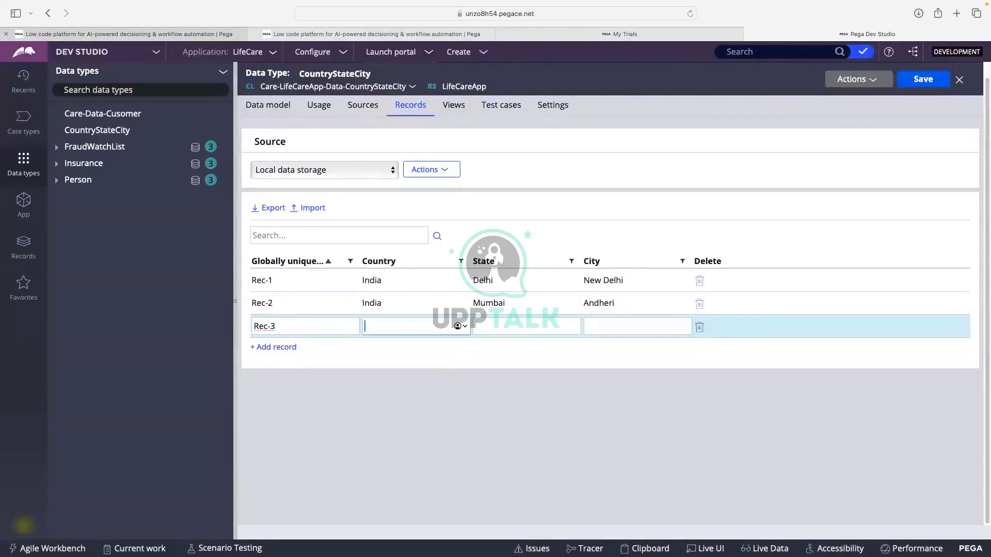
{"action": "type", "text": "Canada"}
{"action": "key", "text": "Tab"}
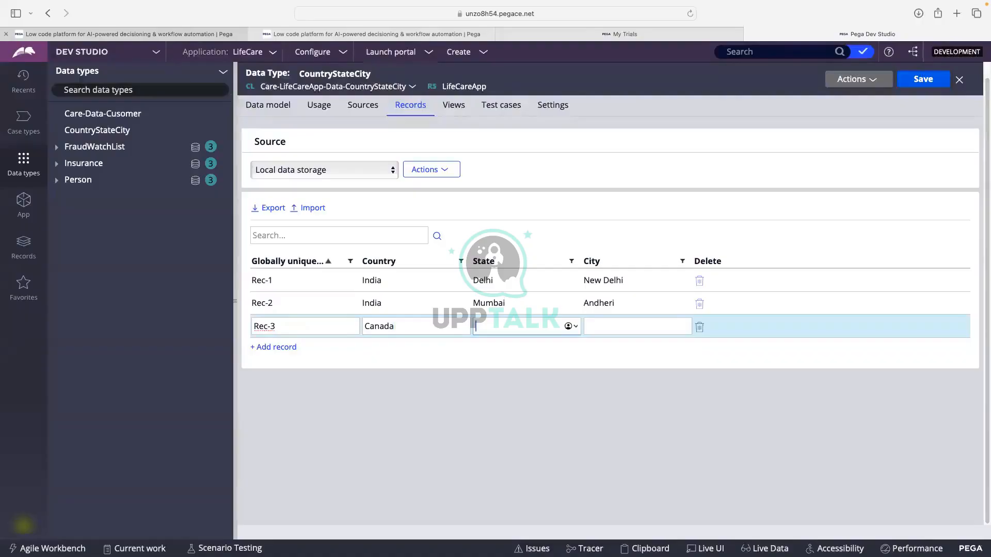
{"action": "type", "text": "Toron"}
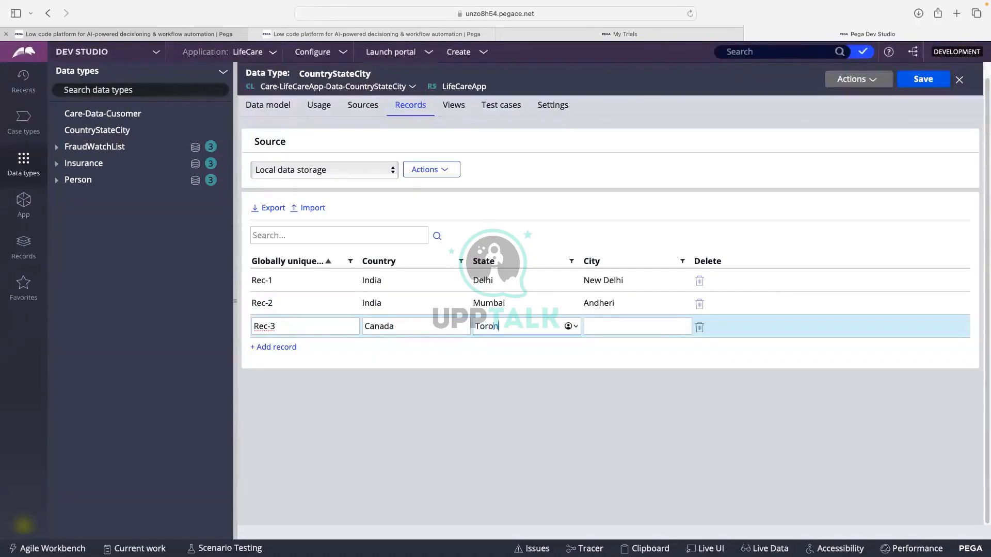
{"action": "type", "text": "to"}
{"action": "key", "text": "Tab"}
{"action": "type", "text": "Ontario"}
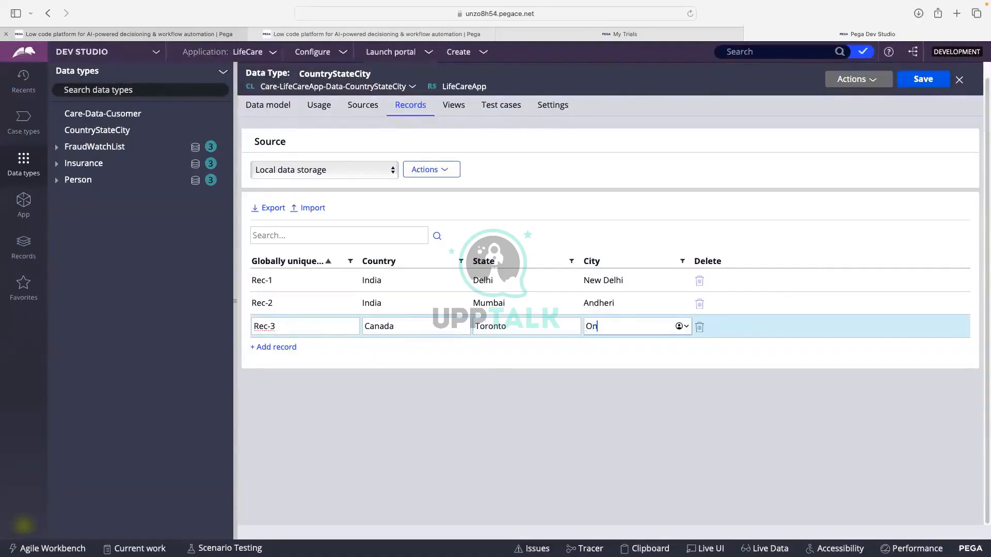
Add a record with unique ID Rec-4, country Canada, state Vancouver and city Surrey
{"action": "left_click", "coordinate": [264, 347]}
{"action": "left_click", "coordinate": [277, 350]}
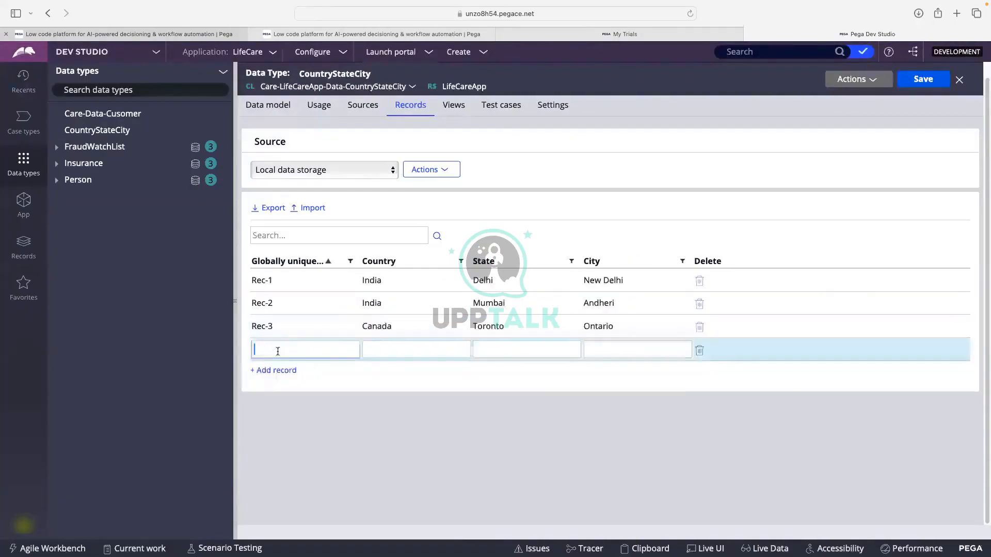
{"action": "type", "text": "Rec-"}
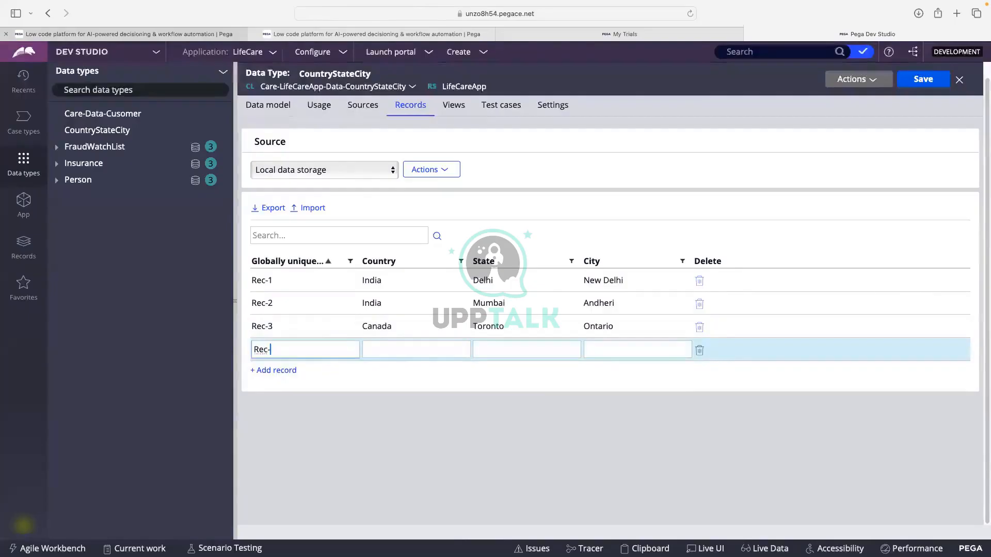
{"action": "type", "text": "4"}
{"action": "key", "text": "Tab"}
{"action": "type", "text": "C"}
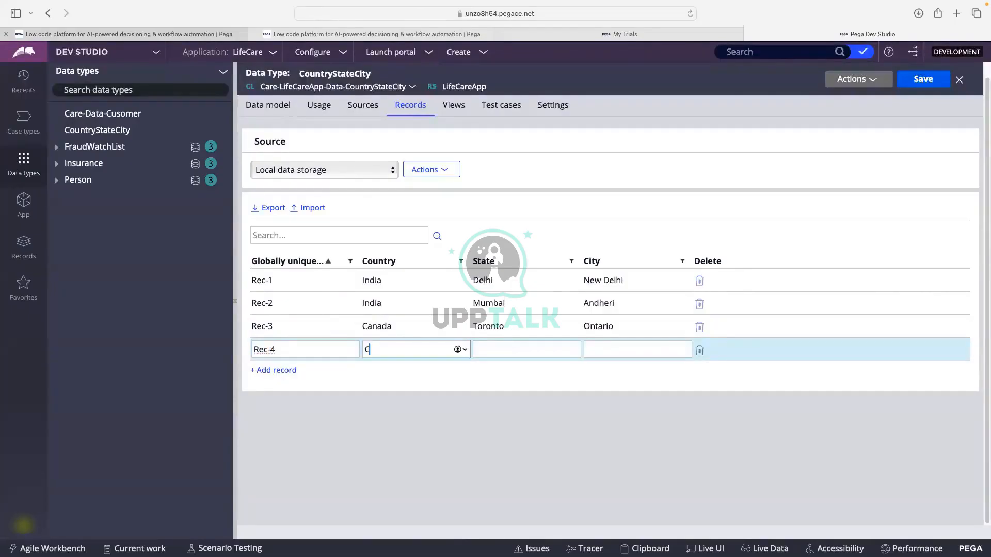
{"action": "type", "text": "anada"}
{"action": "key", "text": "Tab"}
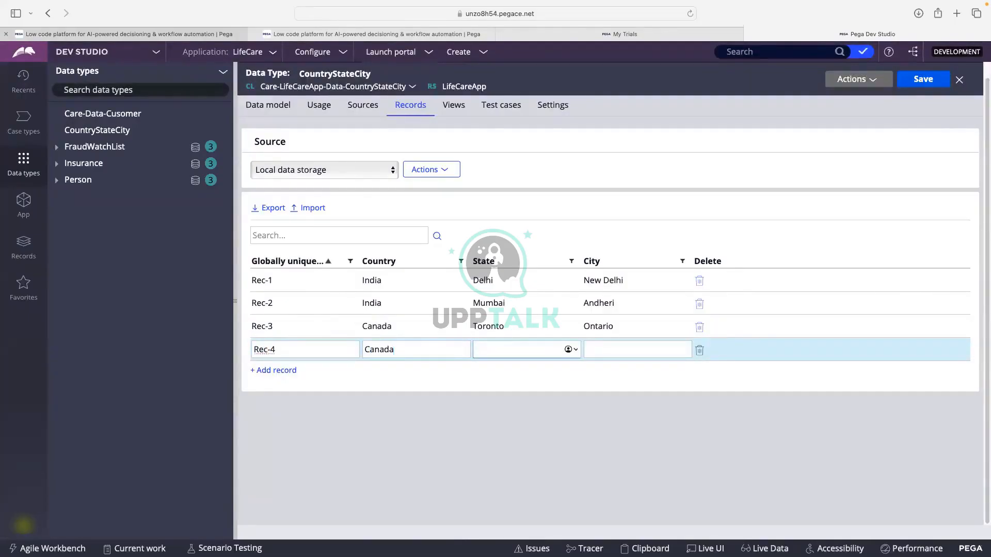
{"action": "type", "text": "Vancouver"}
{"action": "key", "text": "Tab"}
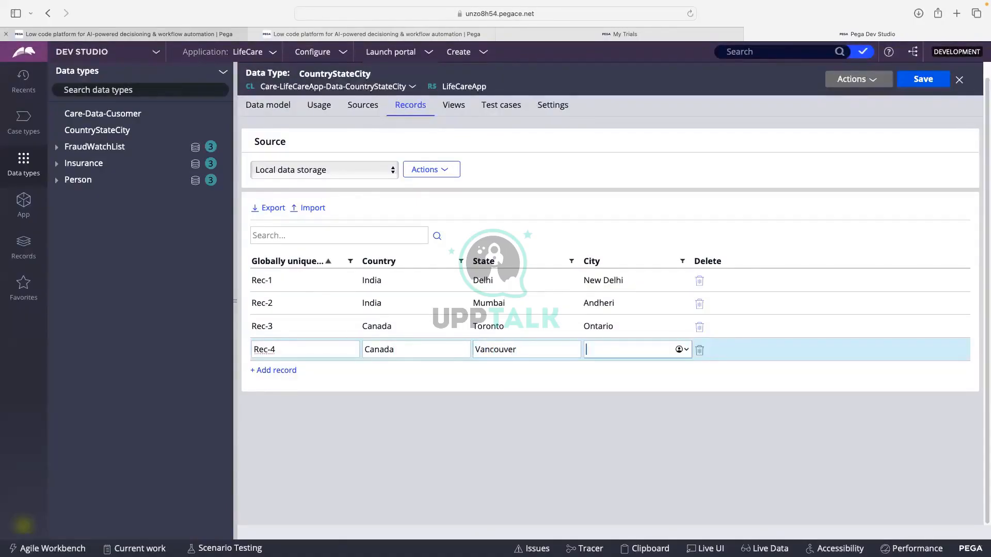
{"action": "type", "text": "Surrey"}
Add a record with unique ID Rec-5, country Netherlands, state Utrects and city Zcis, and save the CountryStateCity data type
{"action": "left_click", "coordinate": [278, 371]}
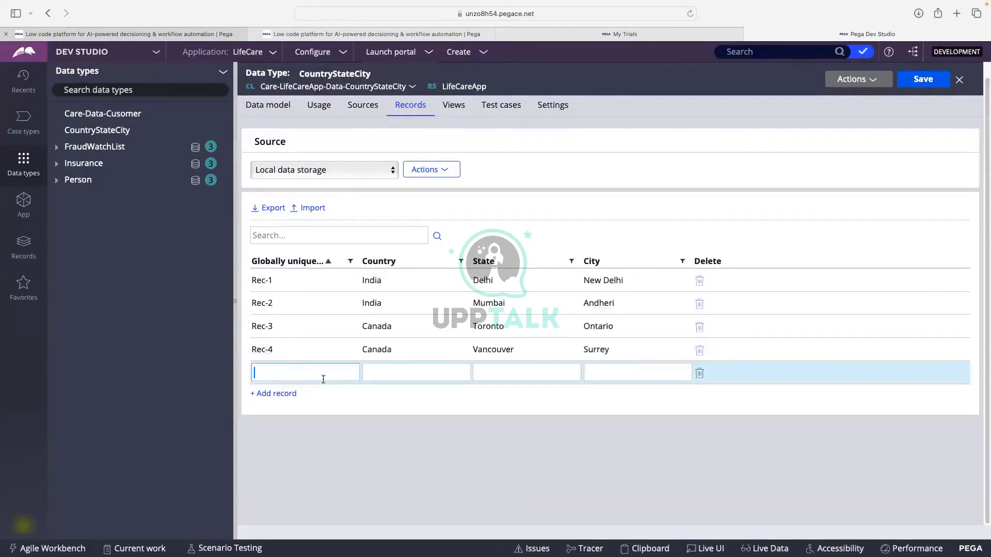
{"action": "type", "text": "Rec-5"}
{"action": "key", "text": "Tab"}
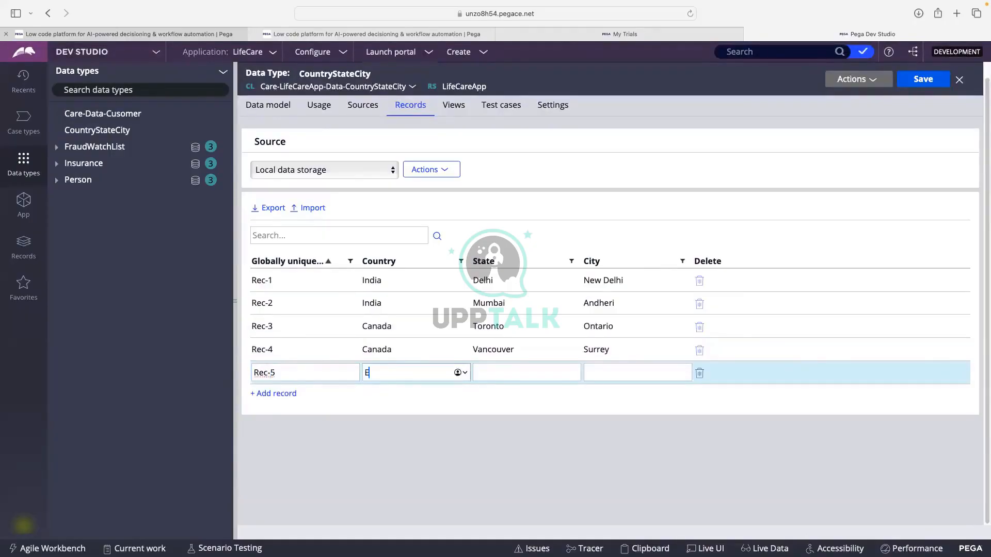
{"action": "type", "text": "Europe"}
{"action": "key", "text": "BackSpace"}
{"action": "key", "text": "BackSpace"}
{"action": "key", "text": "BackSpace"}
{"action": "key", "text": "BackSpace"}
{"action": "type", "text": "nd"}
{"action": "key", "text": "Tab"}
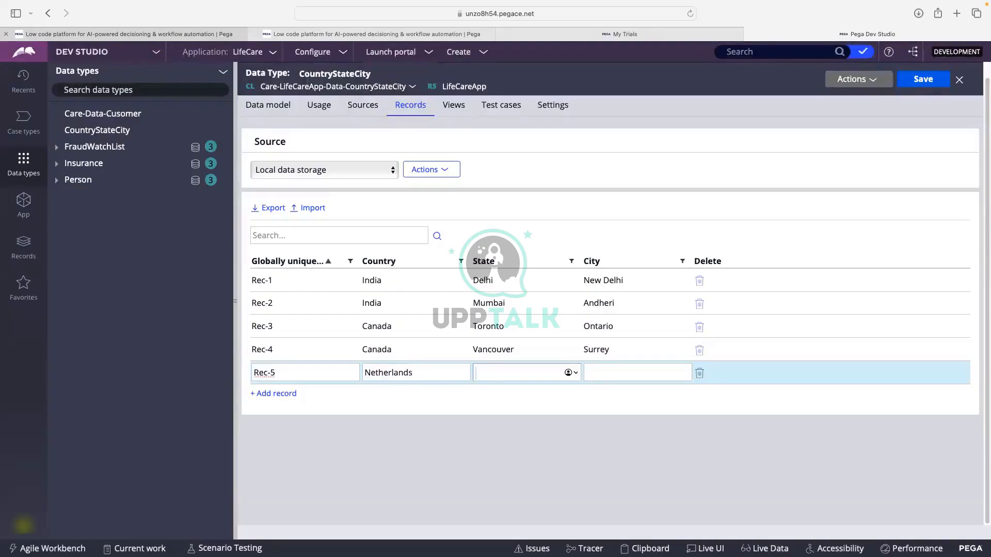
{"action": "type", "text": "Utrects"}
{"action": "key", "text": "Tab"}
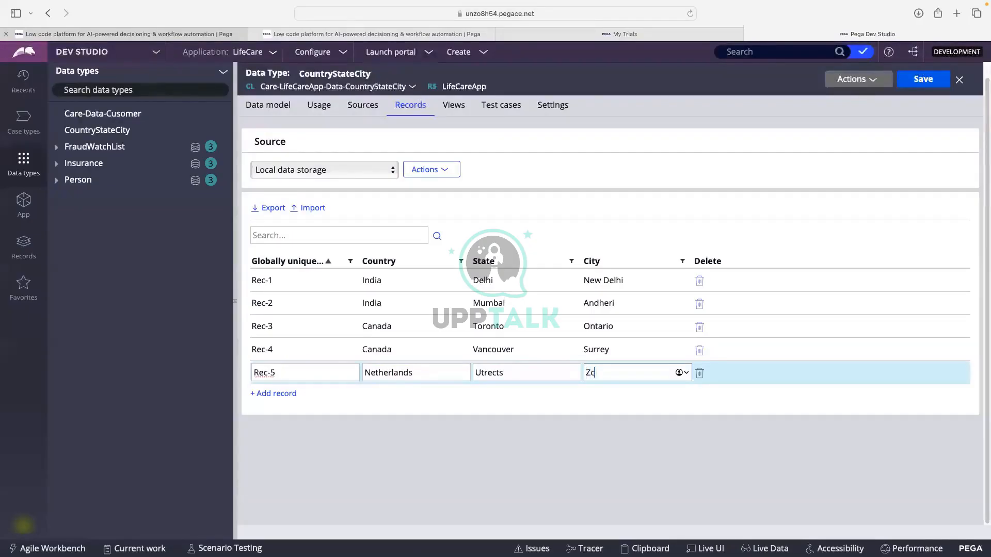
{"action": "left_click", "coordinate": [404, 456]}
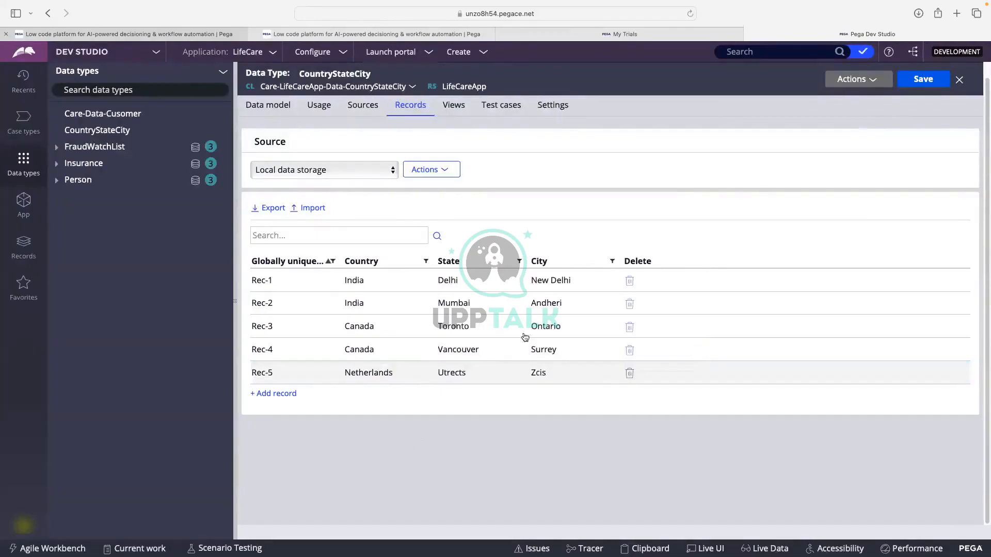
{"action": "left_click", "coordinate": [933, 79]}
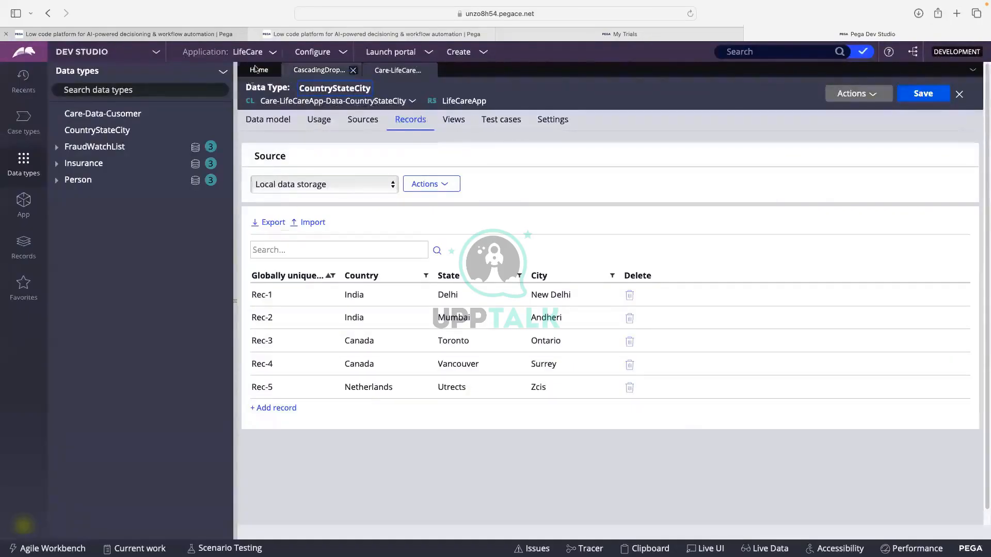
Open the CascadingDropdown case type and the view configuration of its Select Details step
{"action": "left_click", "coordinate": [23, 122]}
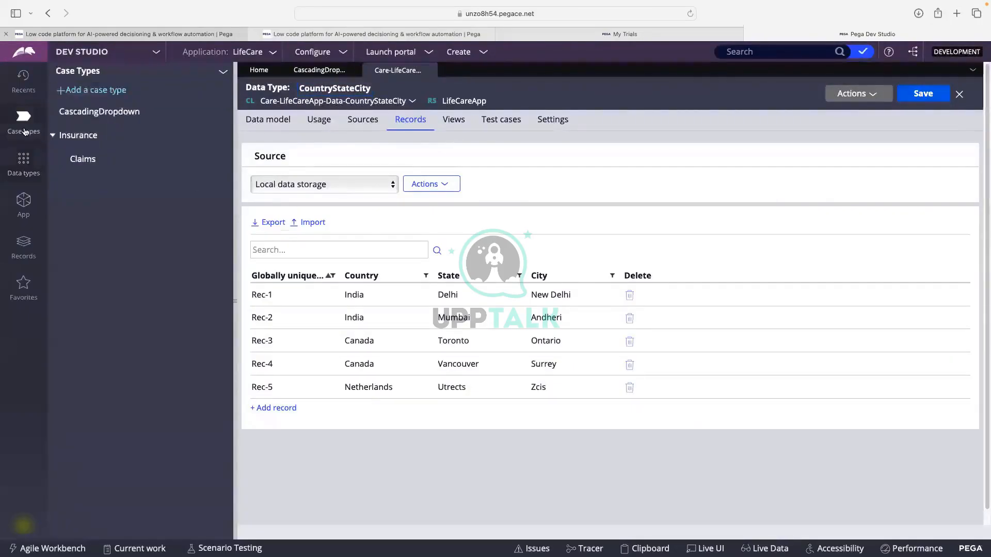
{"action": "left_click", "coordinate": [106, 117]}
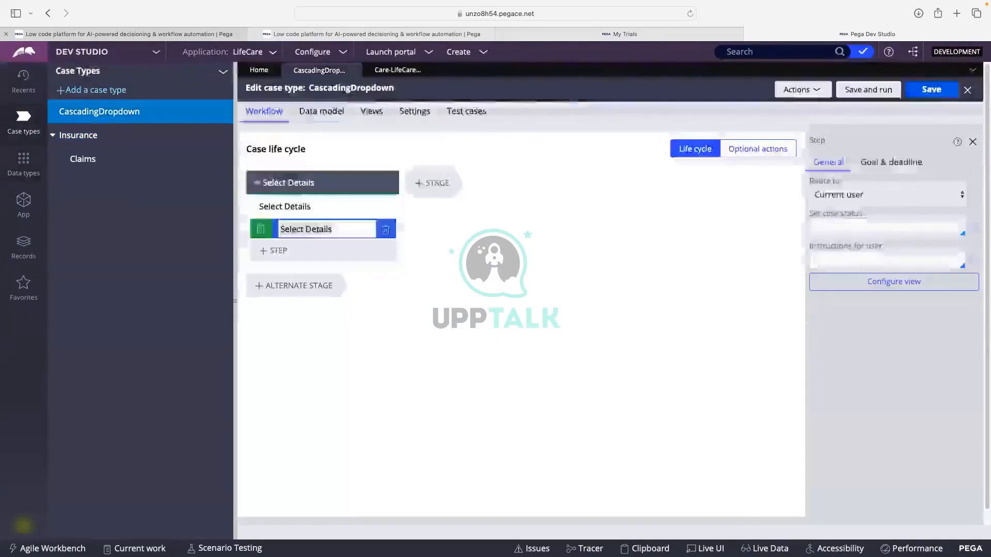
{"action": "left_click", "coordinate": [849, 283]}
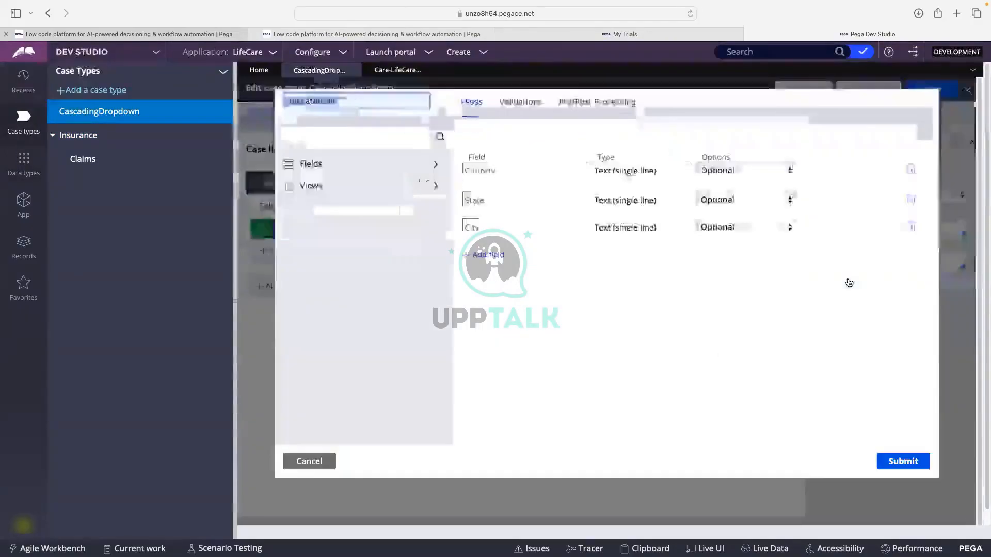
Close the view configuration without changes and load the Care-LifeCareApp-Work class in the App explorer
{"action": "left_click", "coordinate": [310, 461]}
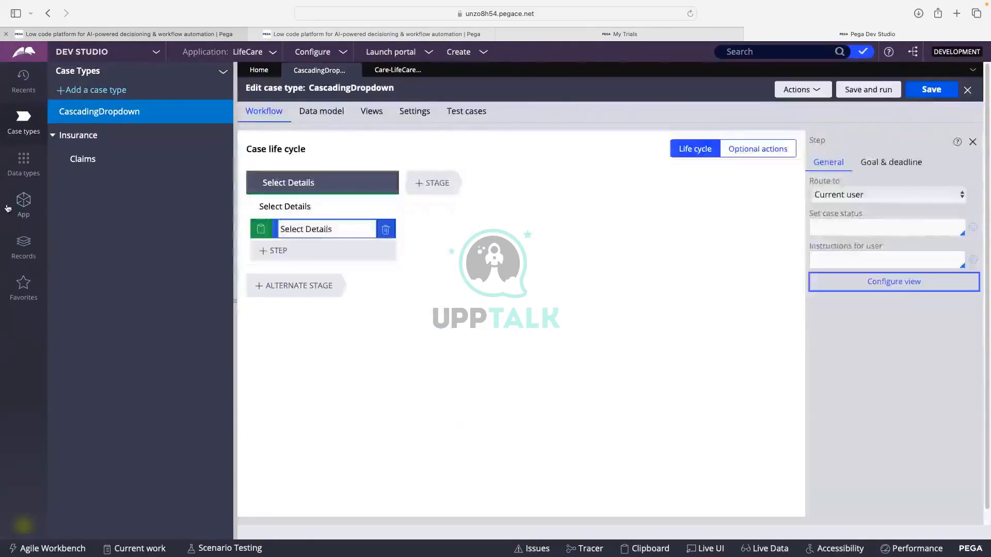
{"action": "left_click", "coordinate": [20, 206]}
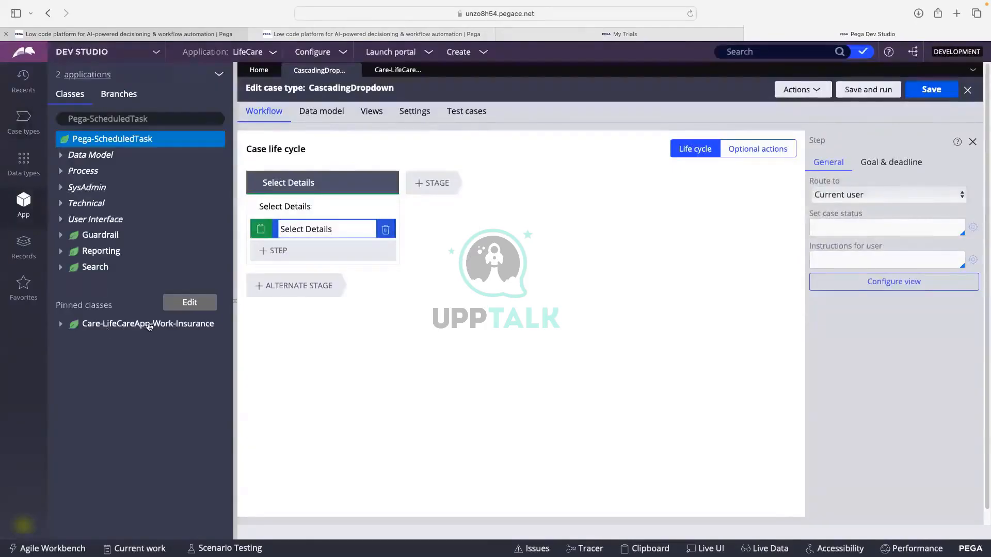
{"action": "left_click", "coordinate": [157, 121]}
{"action": "left_click_drag", "start_coordinate": [157, 122], "coordinate": [67, 119]}
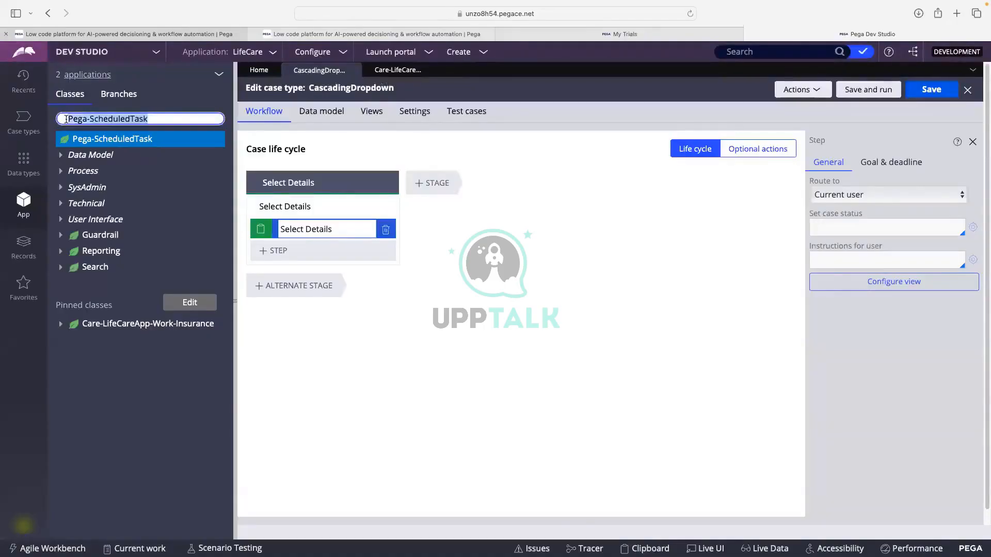
{"action": "key", "text": "BackSpace"}
{"action": "type", "text": "Care"}
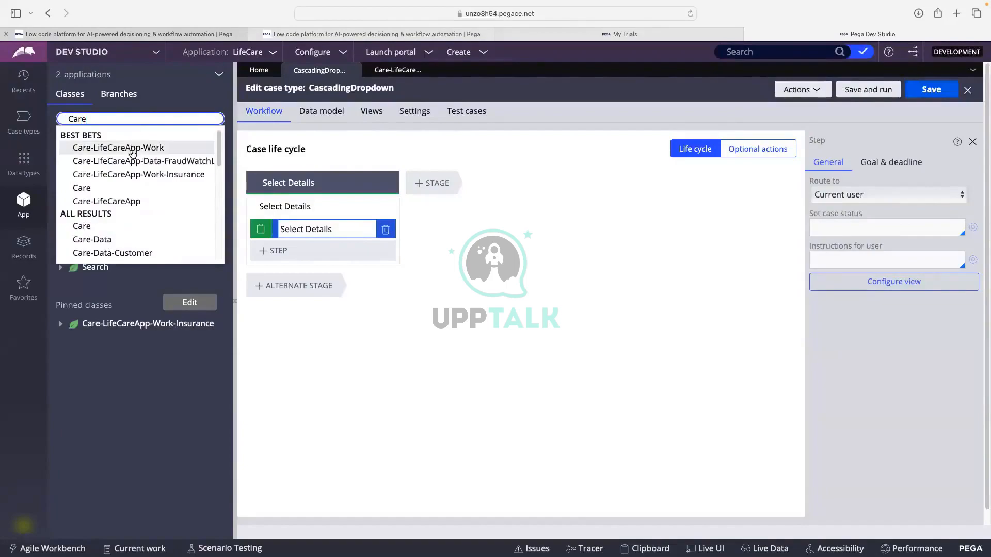
{"action": "left_click", "coordinate": [135, 149]}
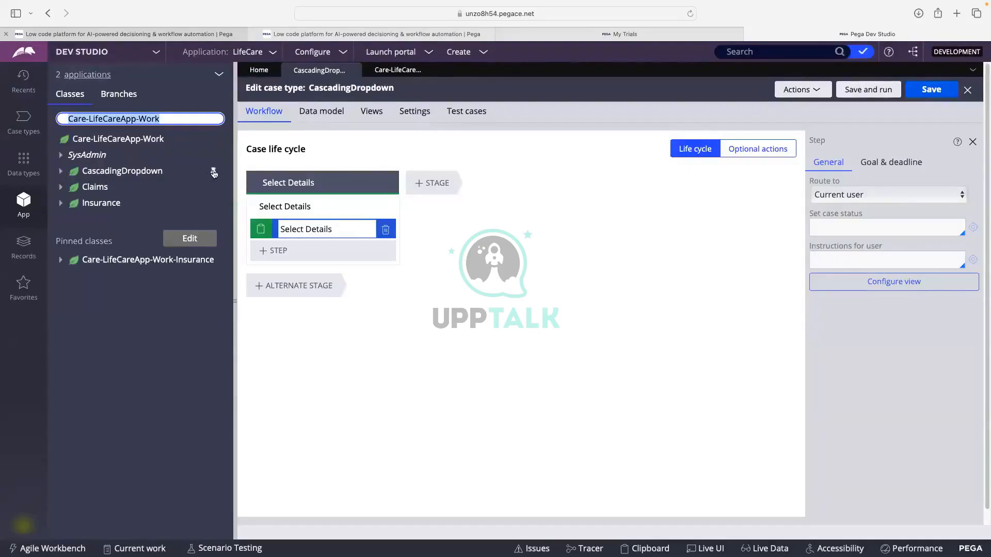
Pin the CascadingDropdown class and expand it under the pinned classes
{"action": "left_click", "coordinate": [215, 174]}
{"action": "left_click", "coordinate": [213, 172]}
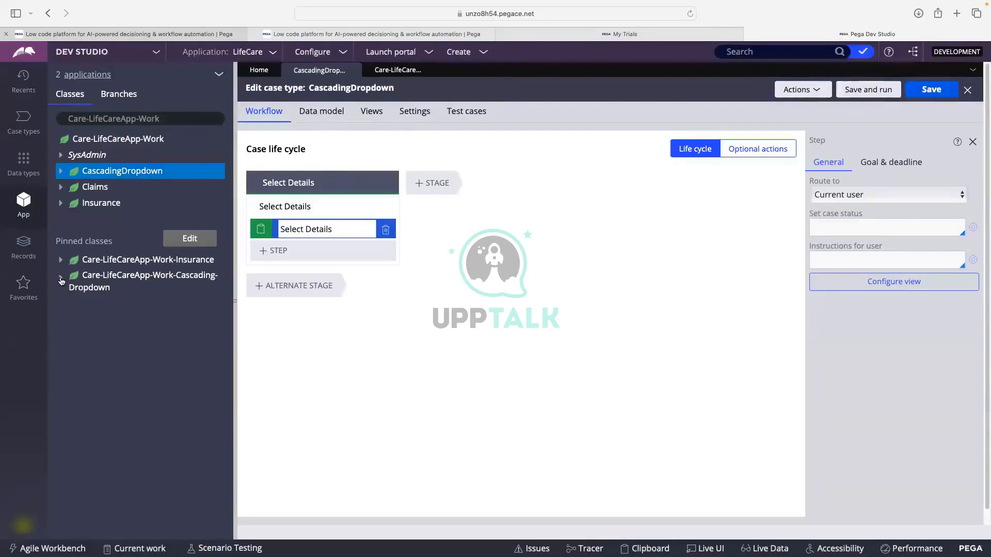
{"action": "left_click", "coordinate": [81, 278]}
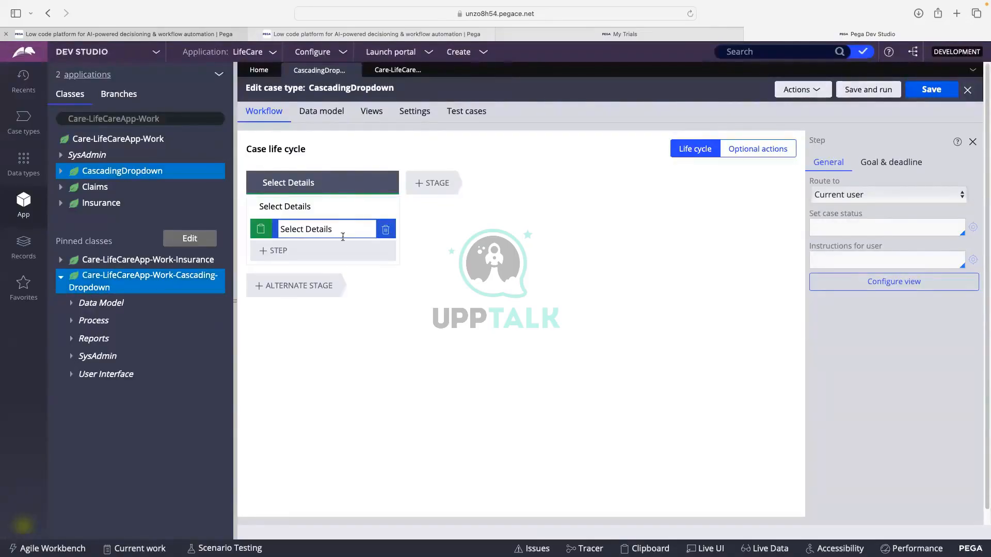
Open the Select Details process and follow its Select Details connector through the flow action to the SelectDetails section rule
{"action": "mouse_move", "coordinate": [382, 209]}
{"action": "left_click", "coordinate": [379, 206]}
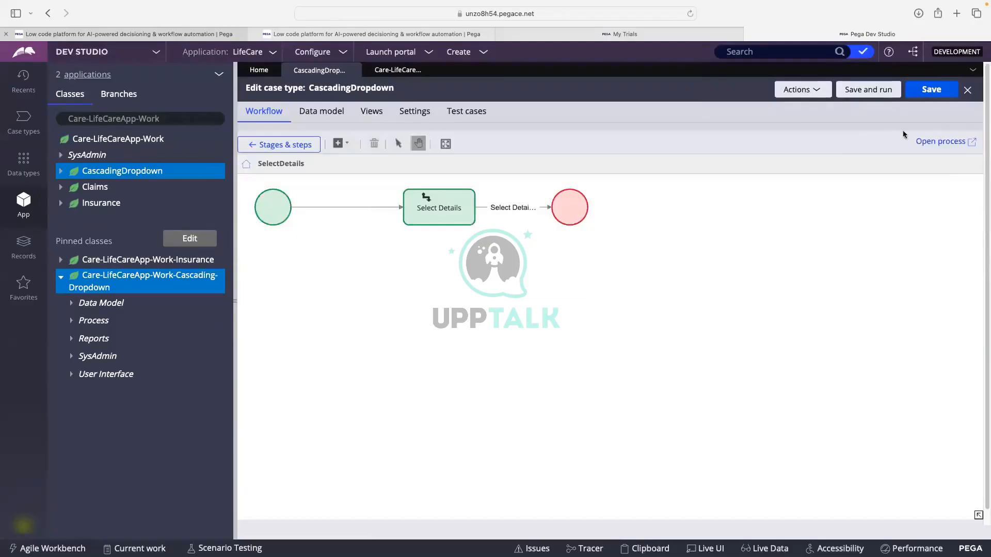
{"action": "left_click", "coordinate": [932, 142]}
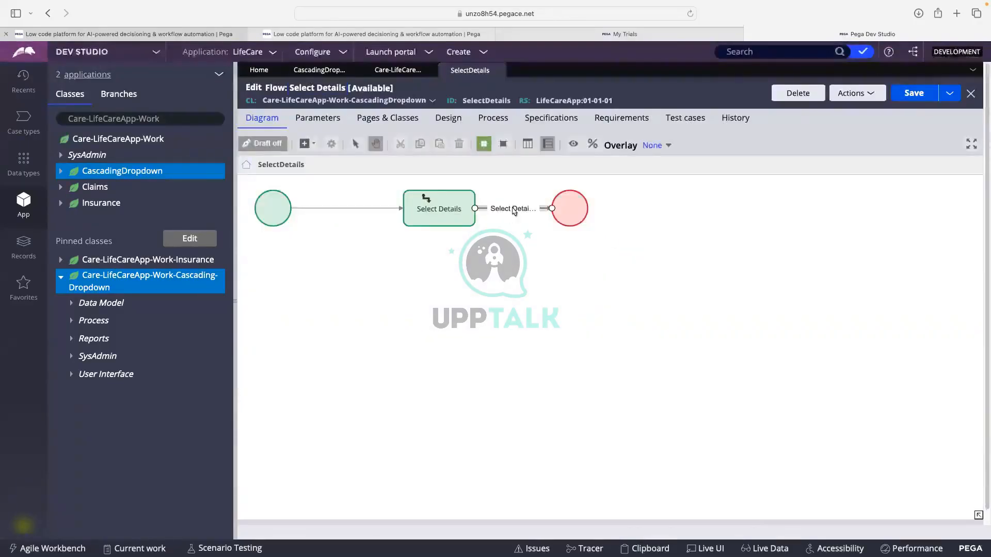
{"action": "double_click", "coordinate": [514, 209]}
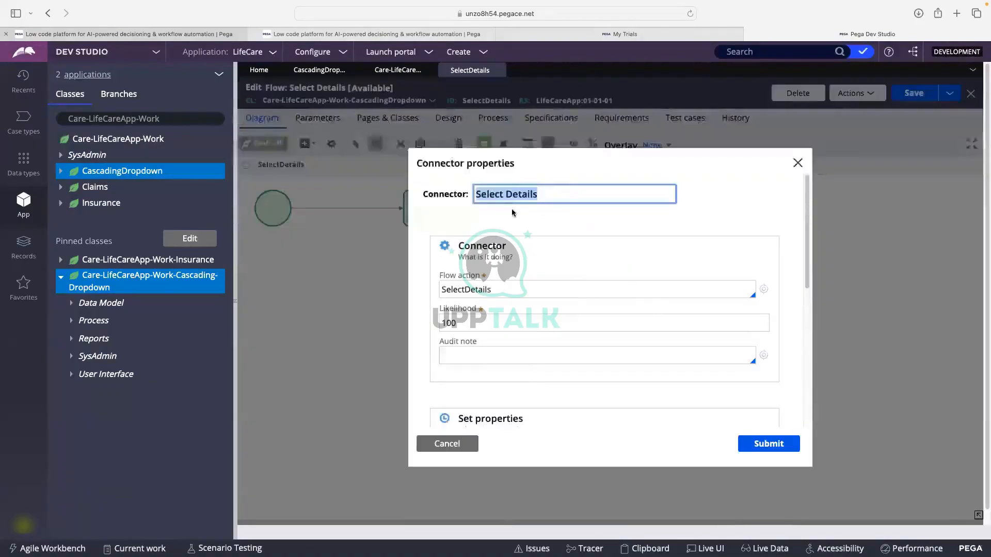
{"action": "left_click", "coordinate": [763, 289]}
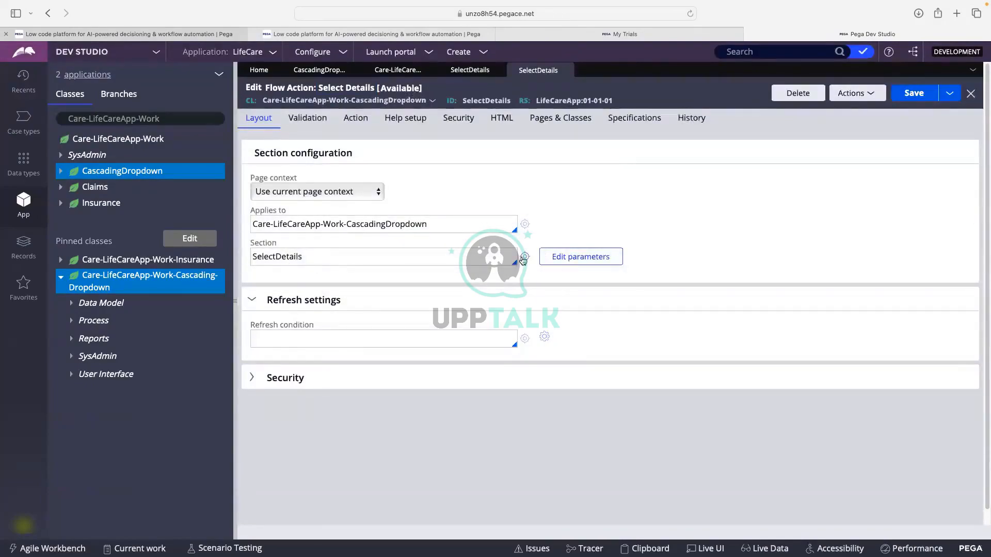
{"action": "left_click", "coordinate": [523, 258]}
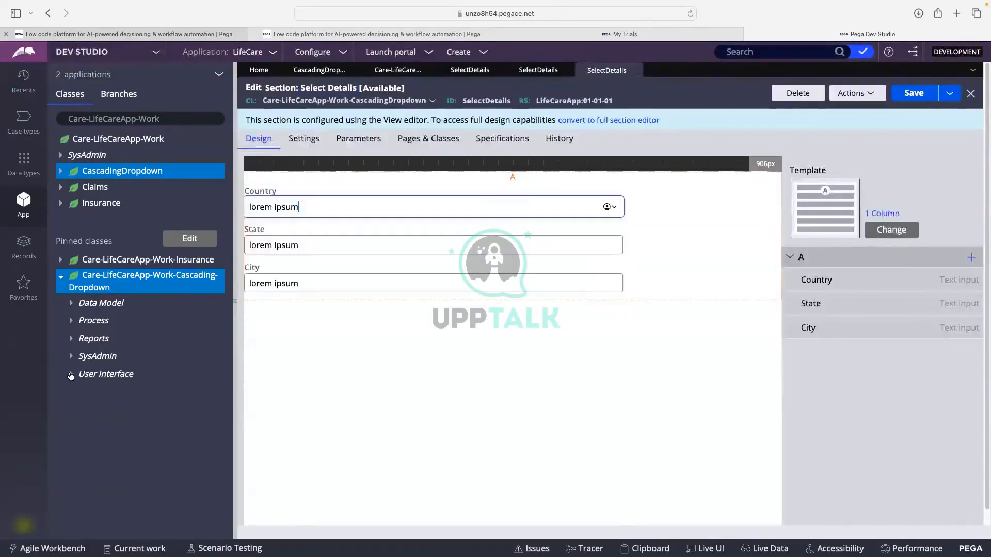
Expand the pinned class's user interface sections and convert the SelectDetails section to the full section editor
{"action": "left_click", "coordinate": [71, 377]}
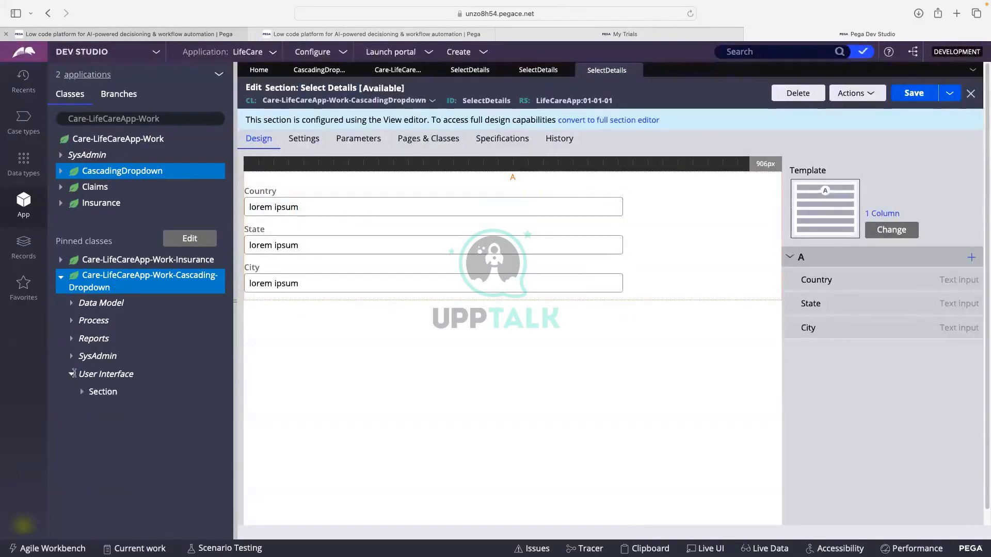
{"action": "left_click", "coordinate": [101, 390]}
{"action": "left_click", "coordinate": [599, 122]}
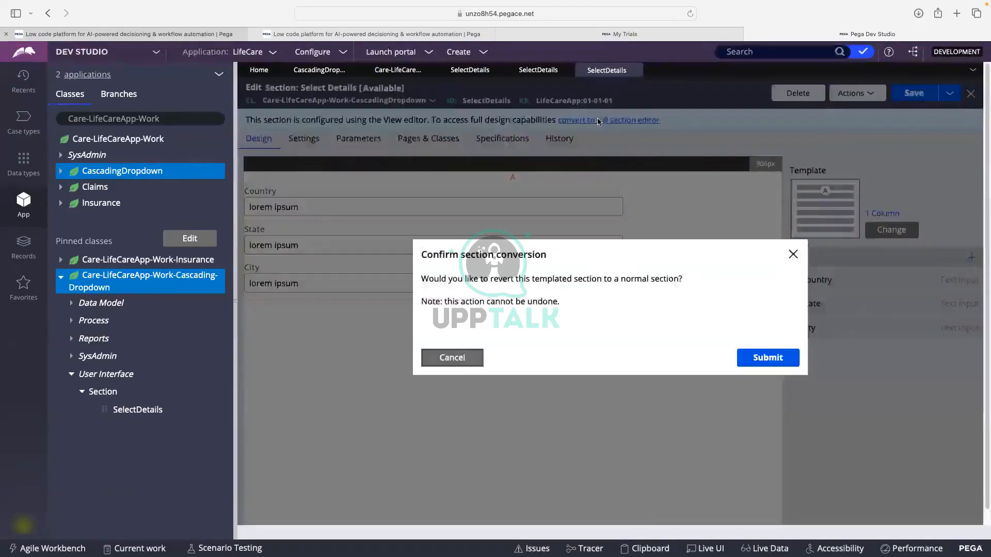
{"action": "left_click", "coordinate": [765, 357]}
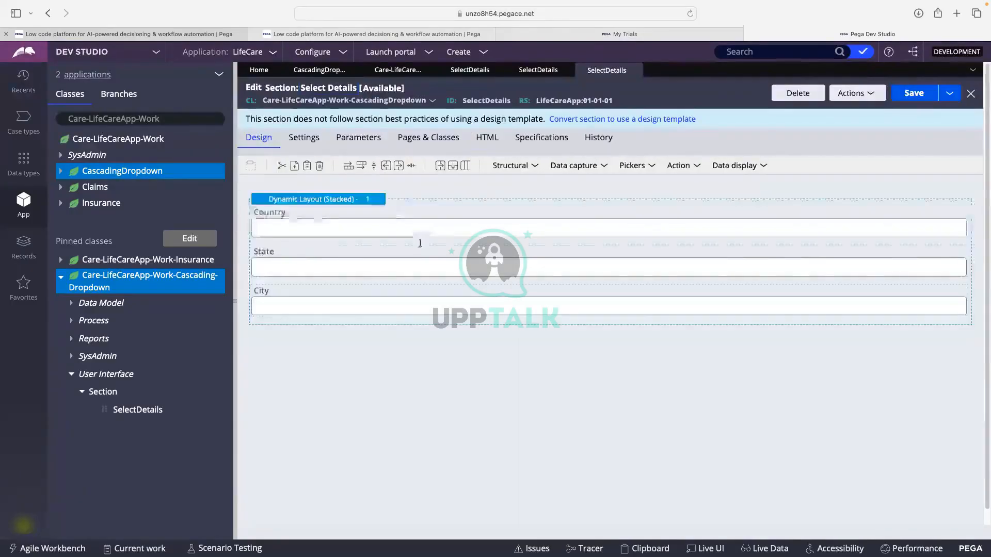
Open the cell properties of the Country field and change its control from text input to Dropdown
{"action": "left_click", "coordinate": [292, 222]}
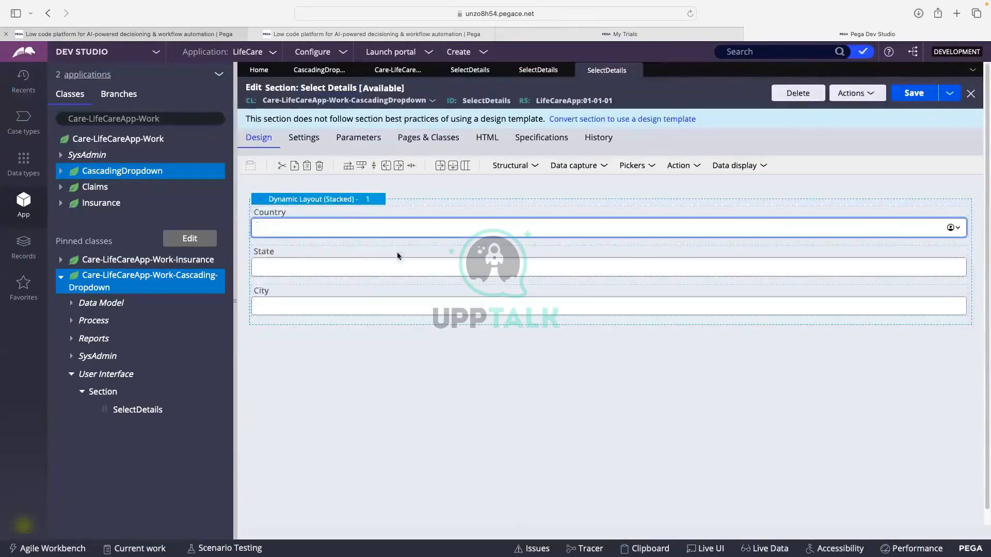
{"action": "left_click", "coordinate": [311, 225]}
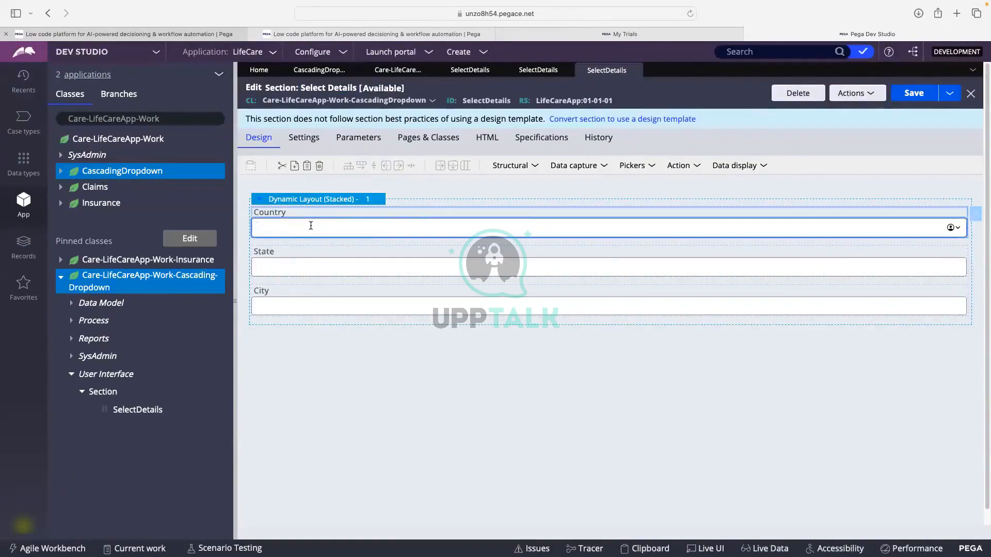
{"action": "double_click", "coordinate": [311, 225]}
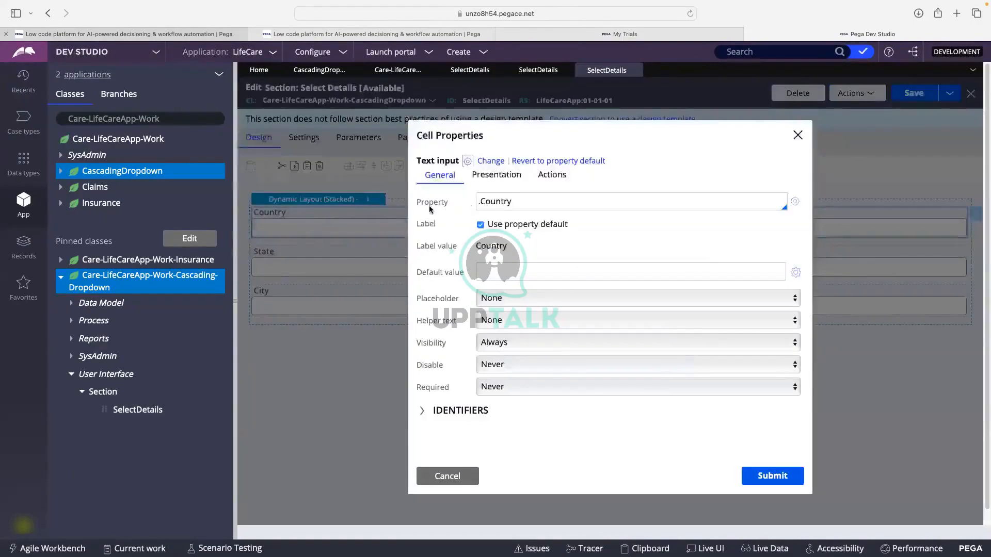
{"action": "left_click", "coordinate": [489, 161]}
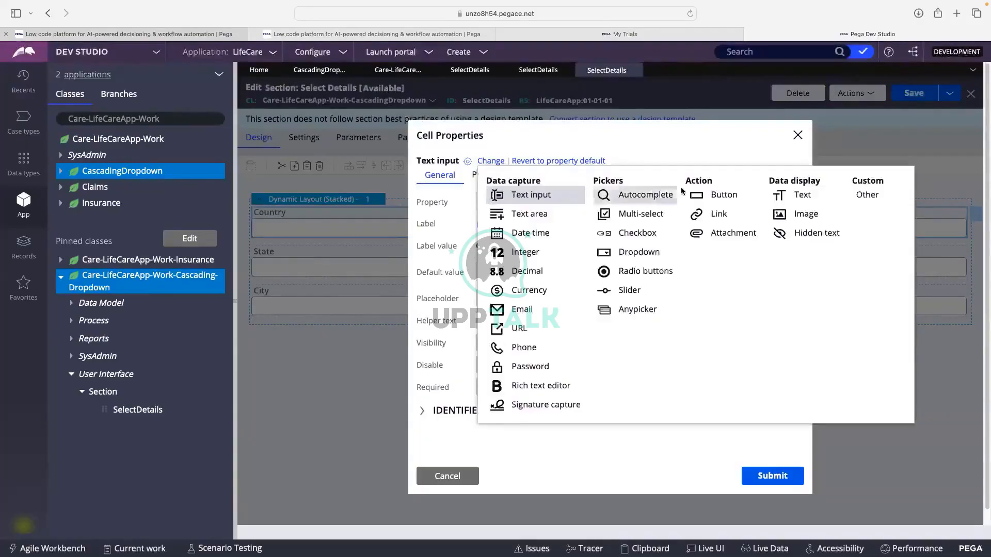
{"action": "left_click", "coordinate": [626, 256]}
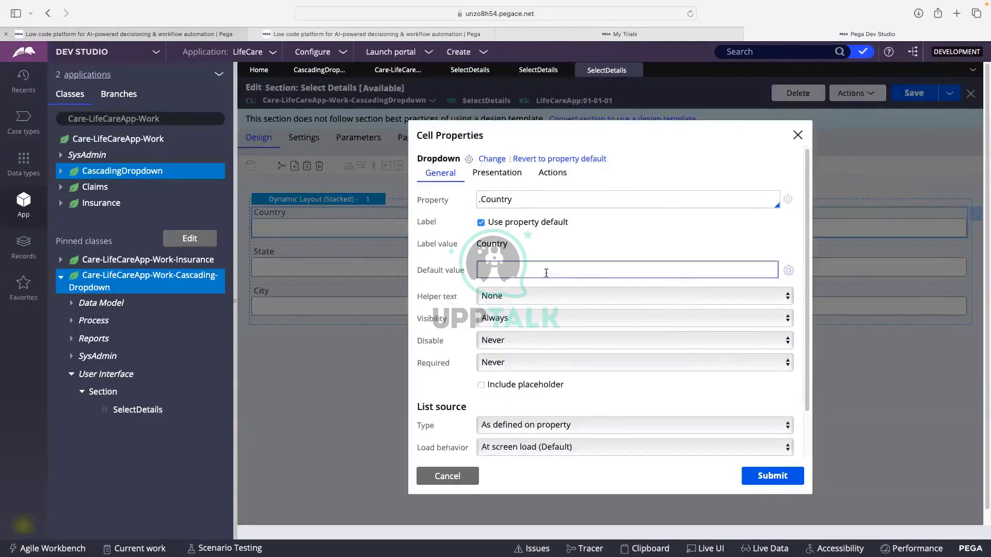
Set the Country dropdown's list source type to Data page
{"action": "scroll", "coordinate": [547, 279], "scroll_direction": "down", "scroll_amount": 1}
{"action": "scroll", "coordinate": [547, 279], "scroll_direction": "down", "scroll_amount": 2}
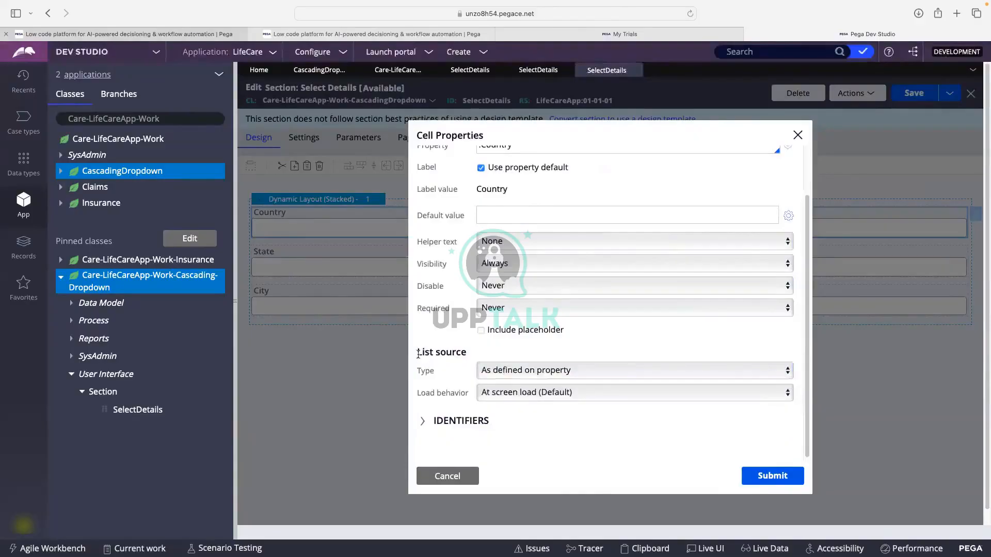
{"action": "left_click_drag", "start_coordinate": [418, 354], "coordinate": [470, 354]}
{"action": "scroll", "coordinate": [489, 315], "scroll_direction": "up", "scroll_amount": 3}
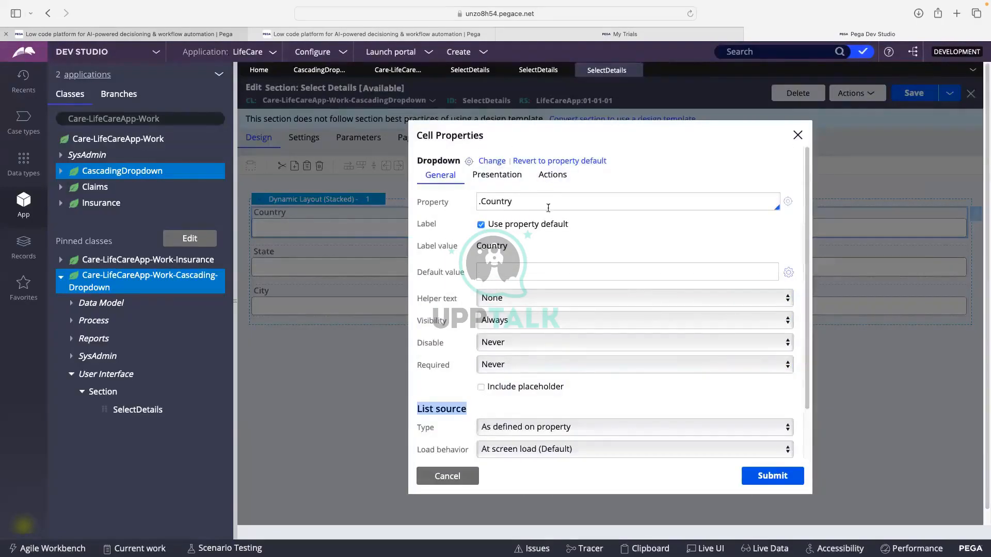
{"action": "scroll", "coordinate": [548, 208], "scroll_direction": "down", "scroll_amount": 3}
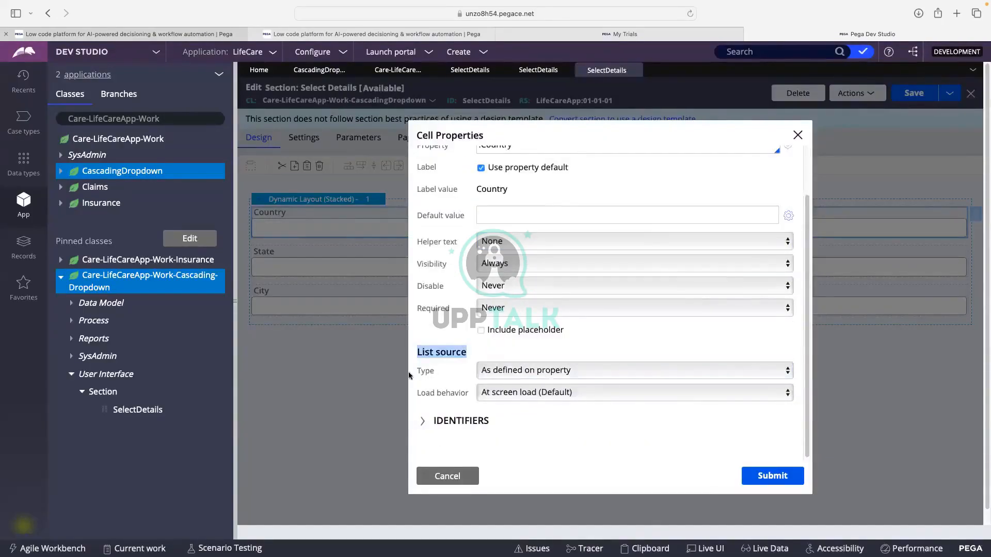
{"action": "left_click", "coordinate": [570, 373]}
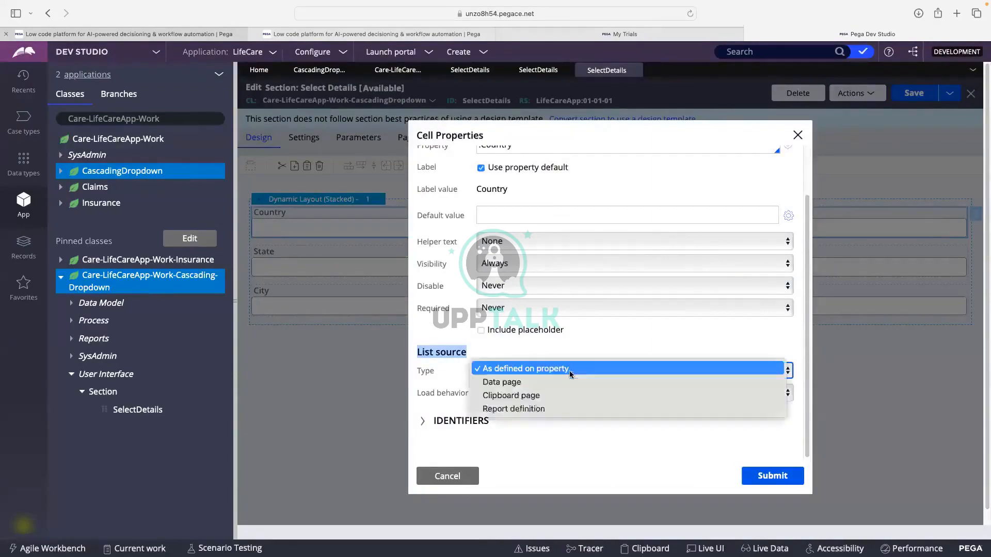
{"action": "left_click", "coordinate": [539, 389]}
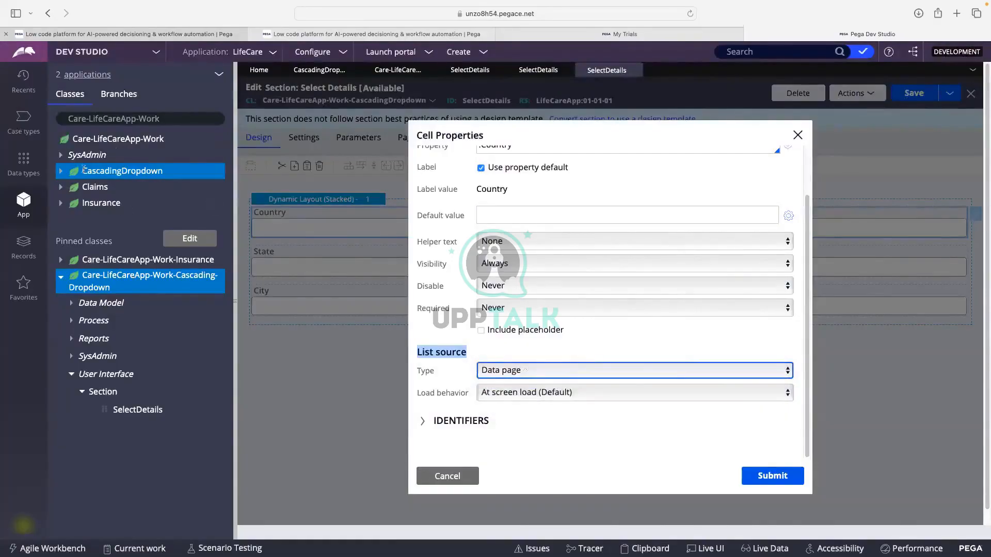
{"action": "scroll", "coordinate": [612, 231], "scroll_direction": "down", "scroll_amount": 1}
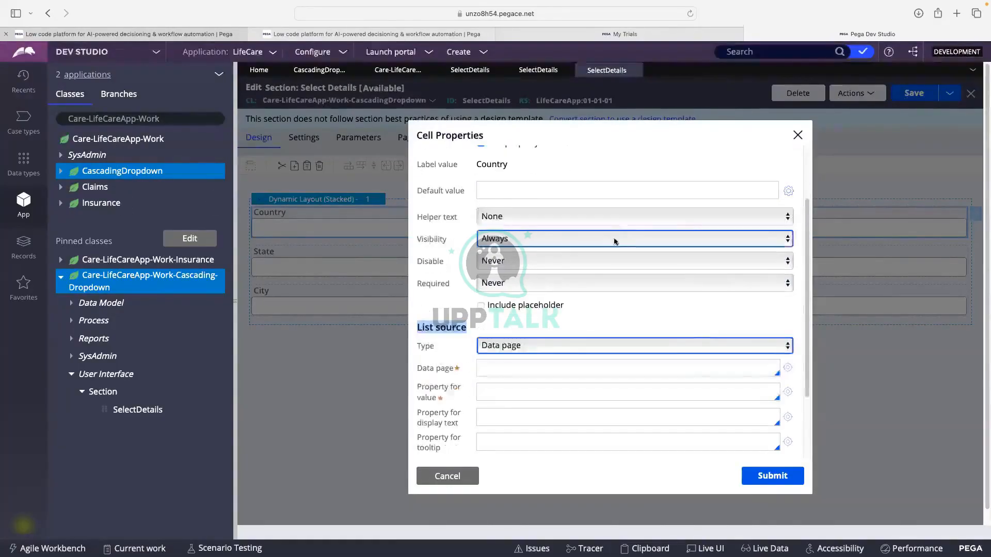
{"action": "scroll", "coordinate": [527, 329], "scroll_direction": "down", "scroll_amount": 2}
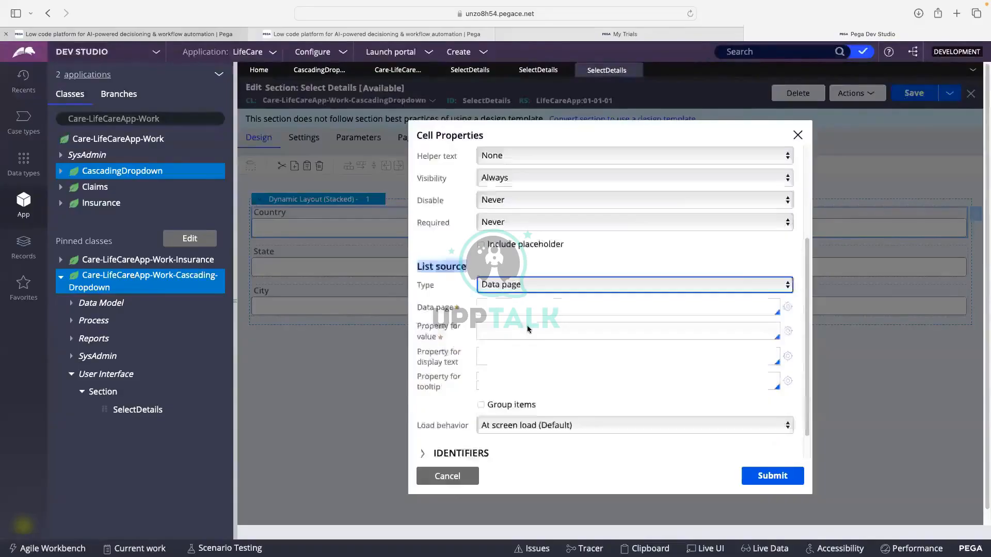
Check the CountryStateCity data type's usage for the identifiers of its data pages
{"action": "left_click", "coordinate": [502, 304]}
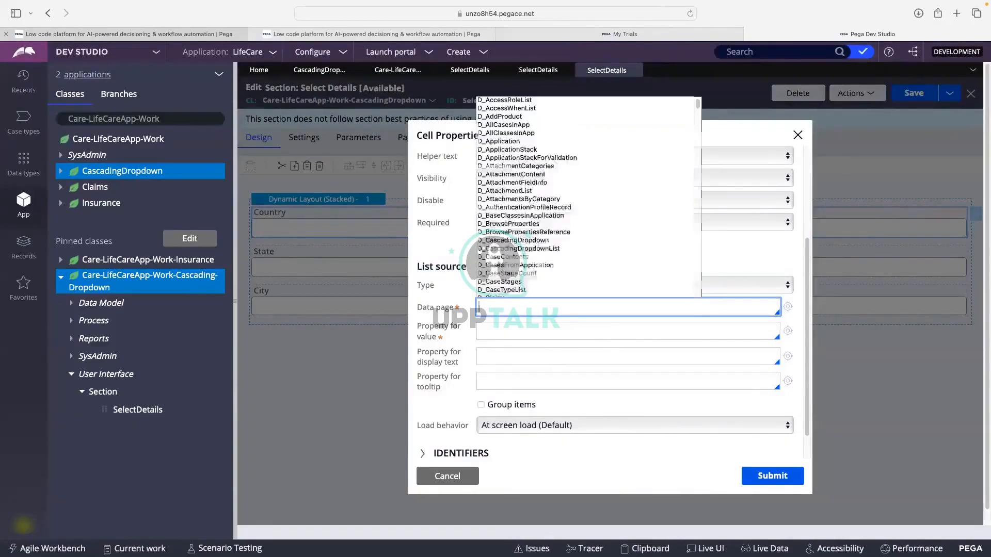
{"action": "key", "text": "Tab"}
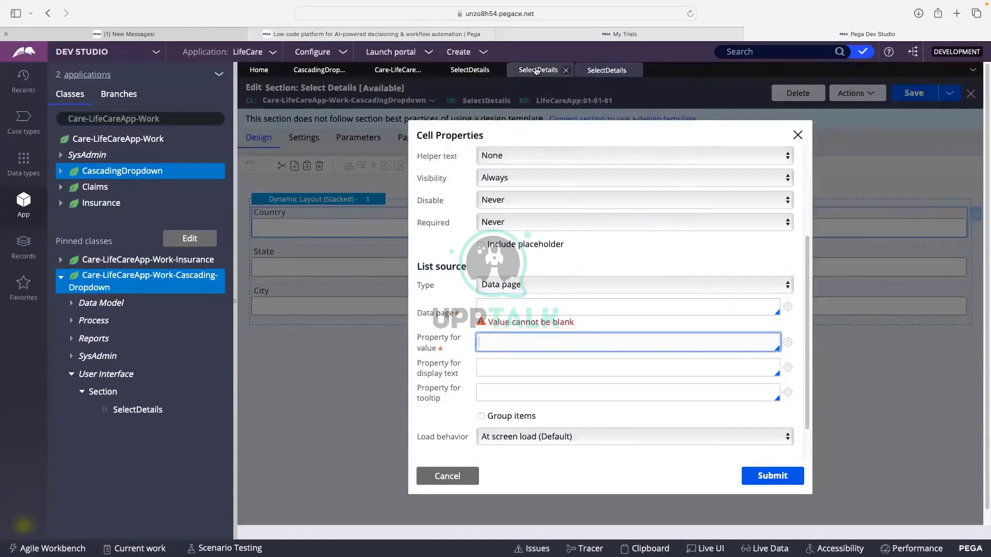
{"action": "left_click", "coordinate": [397, 71]}
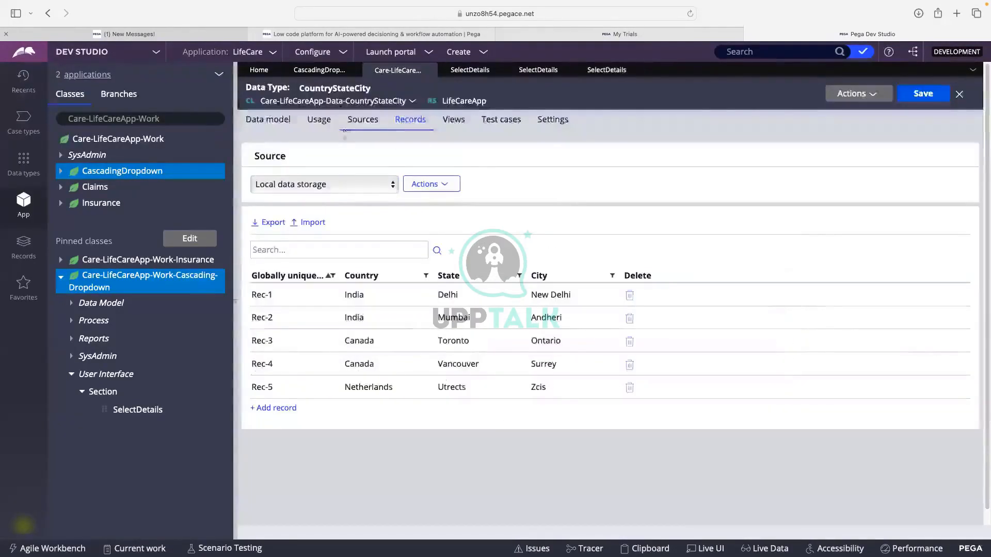
{"action": "left_click", "coordinate": [330, 125]}
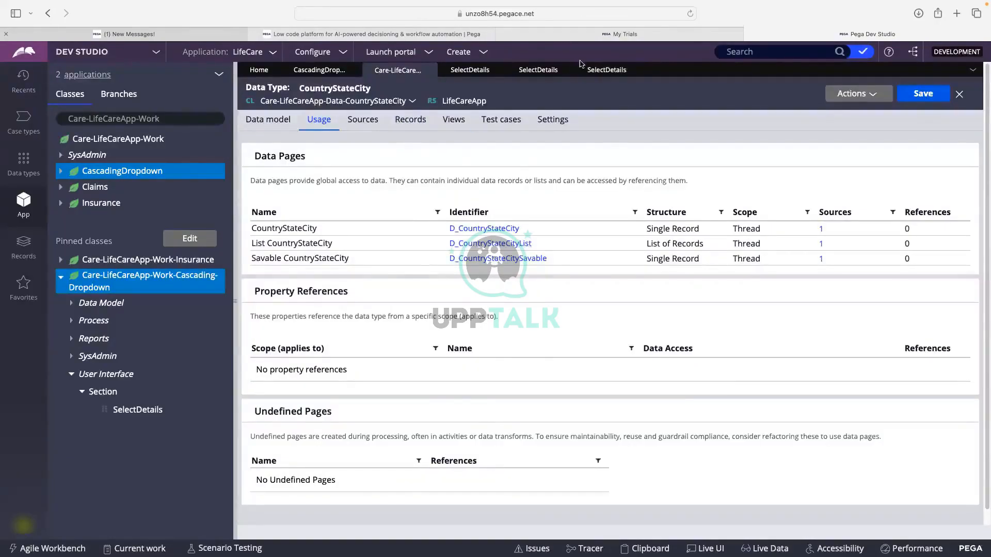
Return to the SelectDetails section and set the Country dropdown's data page to D_CountryStateCityList
{"action": "left_click", "coordinate": [603, 69]}
{"action": "left_click", "coordinate": [505, 305]}
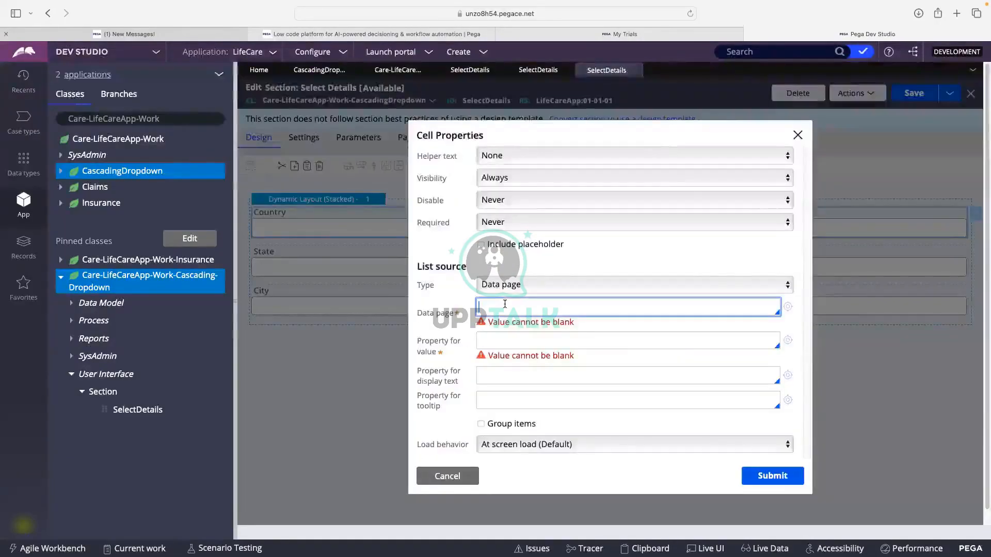
{"action": "type", "text": "D_Coun"}
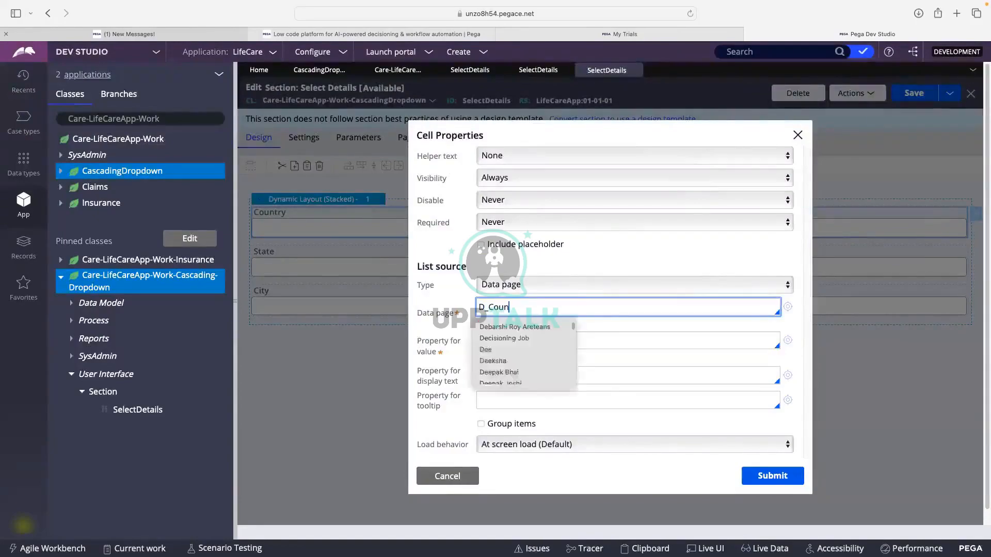
{"action": "type", "text": "tryStateCityList"}
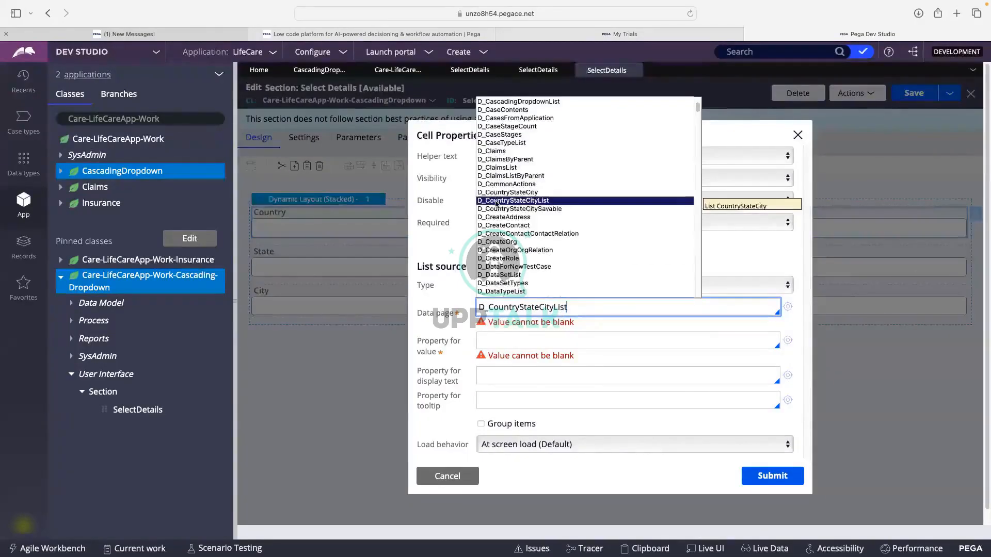
{"action": "left_click", "coordinate": [496, 203]}
{"action": "left_click", "coordinate": [514, 335]}
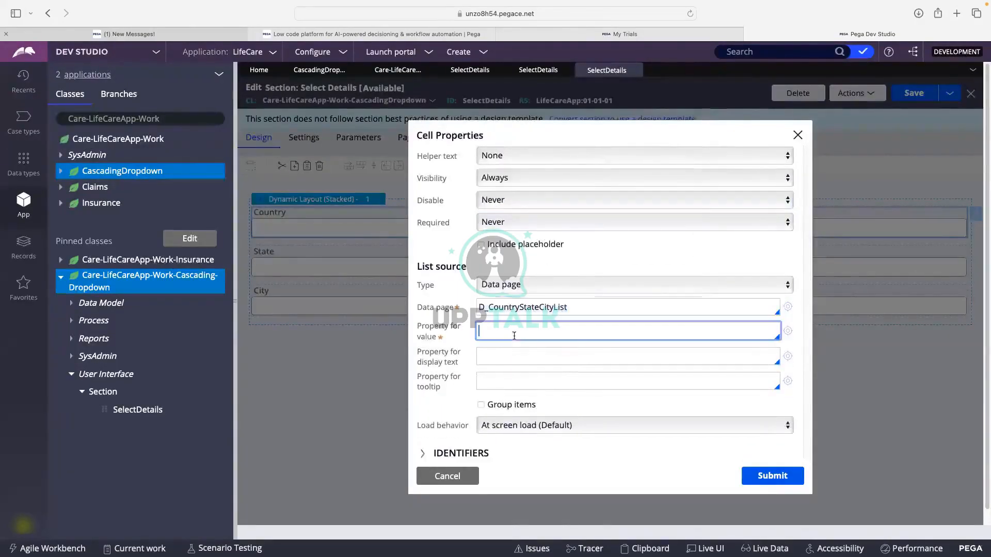
Set the Country dropdown's property for value to .Country, submit the cell properties and save the SelectDetails section
{"action": "type", "text": "."}
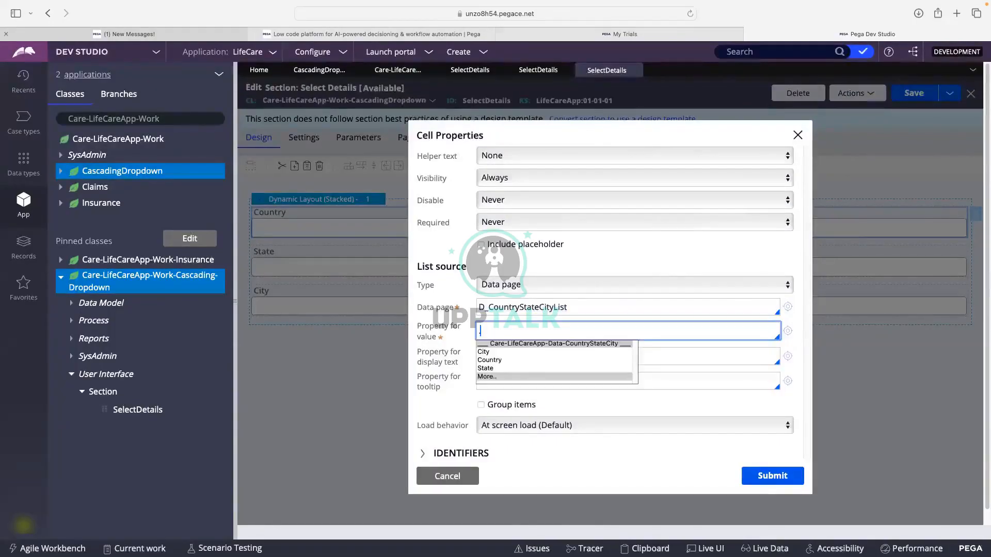
{"action": "left_click", "coordinate": [491, 360]}
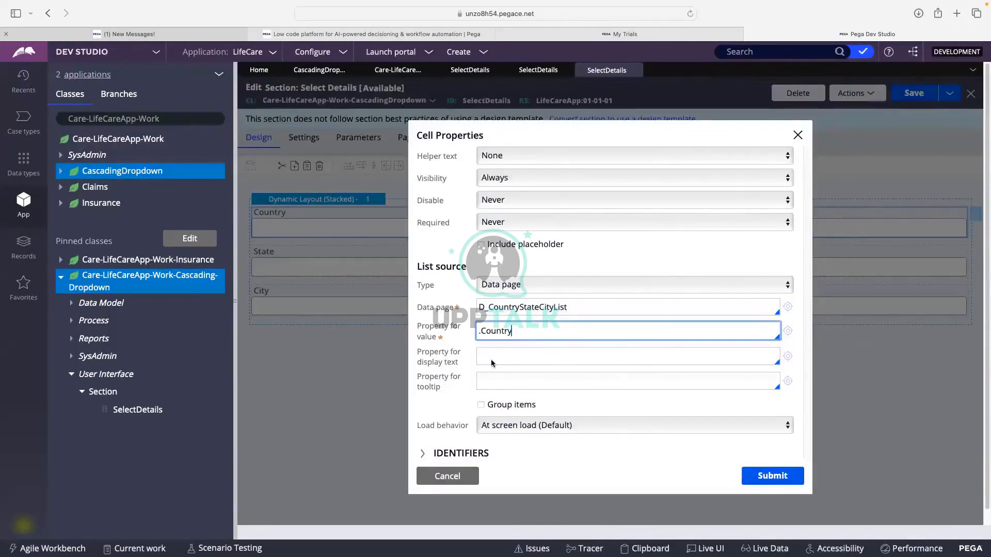
{"action": "left_click", "coordinate": [761, 481]}
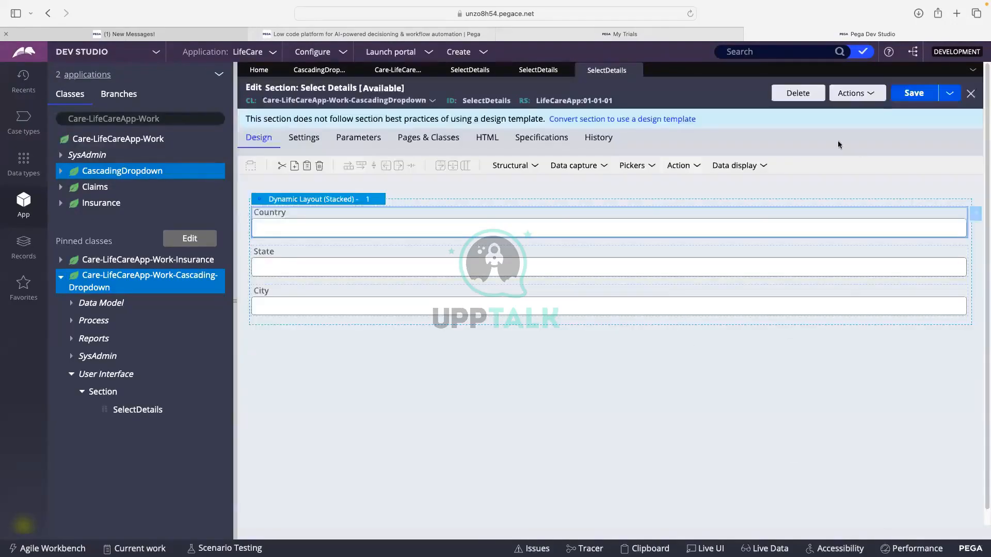
{"action": "left_click", "coordinate": [910, 94]}
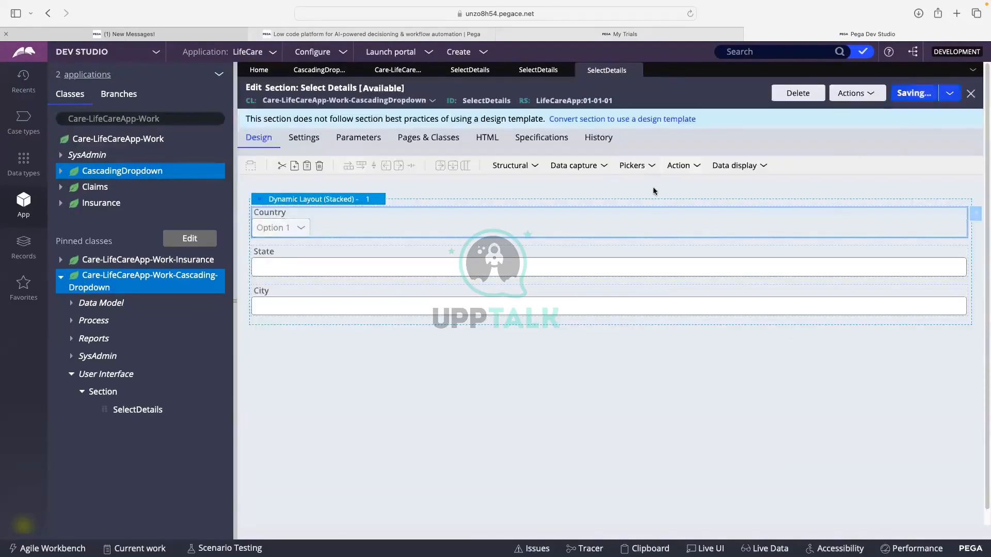
Create a new CascadingDropdown case and check the options offered by its Country dropdown
{"action": "left_click", "coordinate": [458, 52]}
{"action": "mouse_move", "coordinate": [556, 67]}
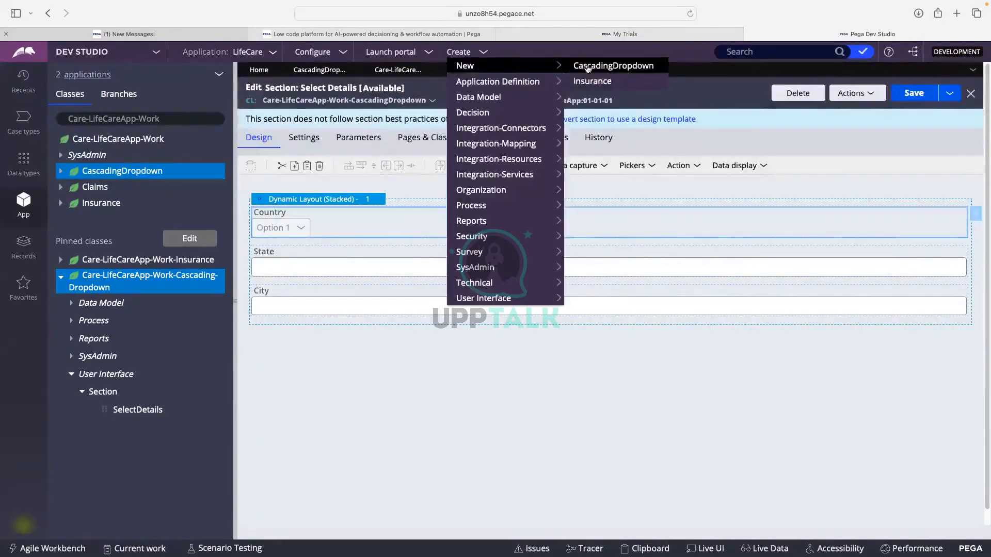
{"action": "left_click", "coordinate": [588, 67]}
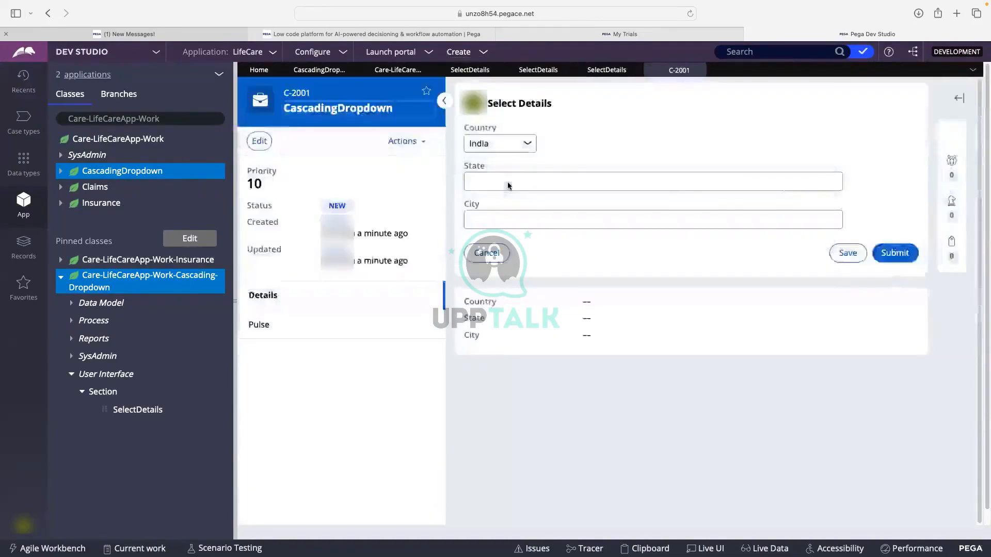
{"action": "left_click", "coordinate": [511, 144]}
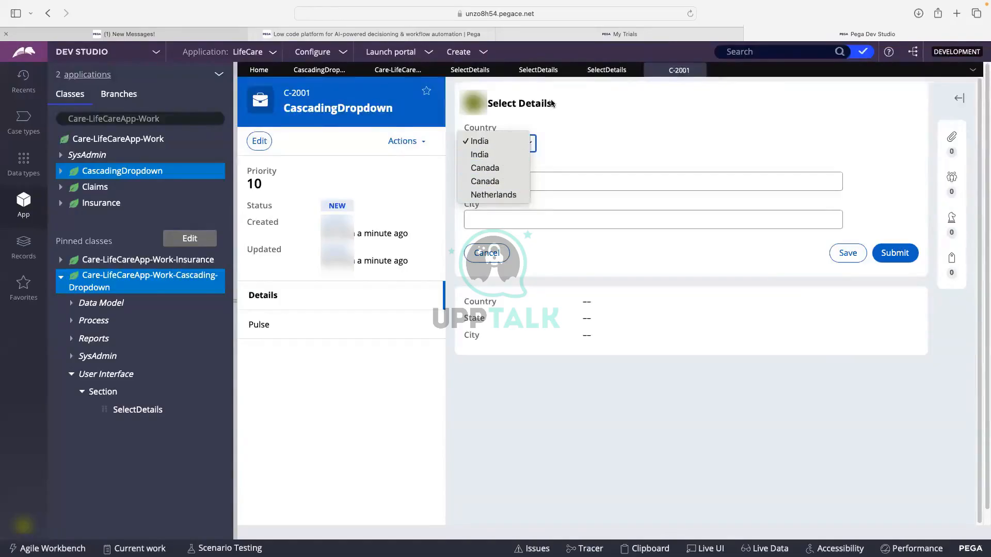
Compare the CountryStateCity data type's records with the Country dropdown in the test case
{"action": "left_click", "coordinate": [387, 73]}
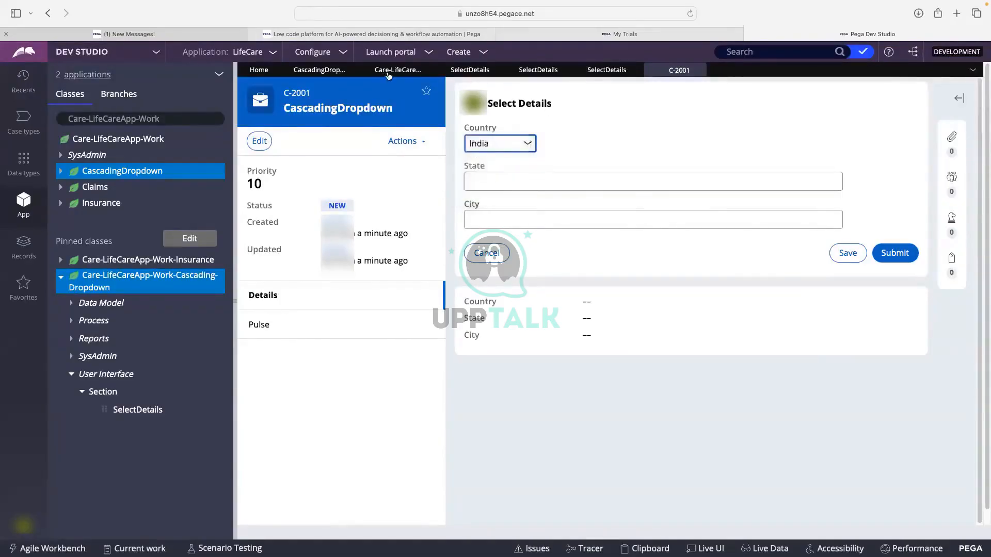
{"action": "left_click", "coordinate": [388, 73]}
{"action": "left_click", "coordinate": [410, 120]}
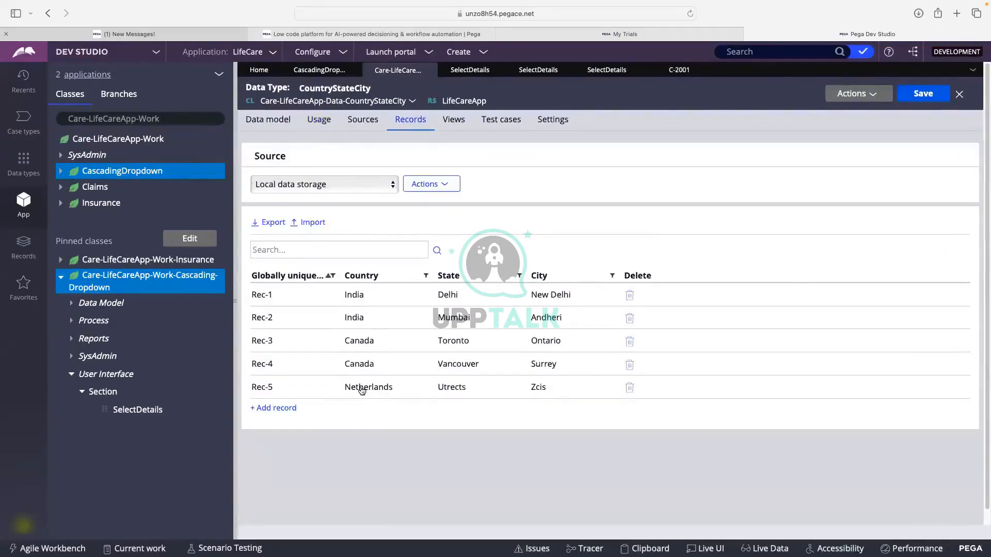
{"action": "left_click", "coordinate": [677, 71]}
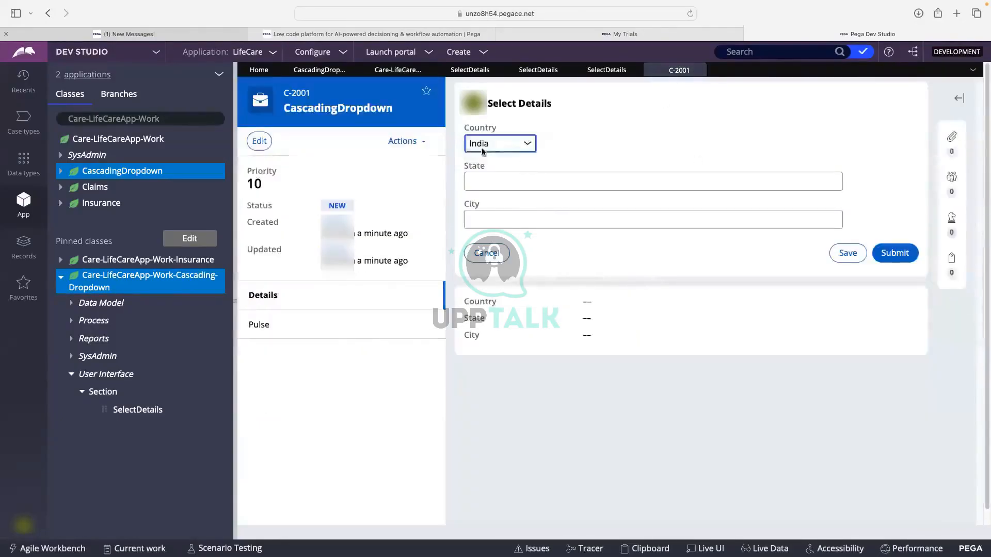
{"action": "left_click", "coordinate": [602, 72]}
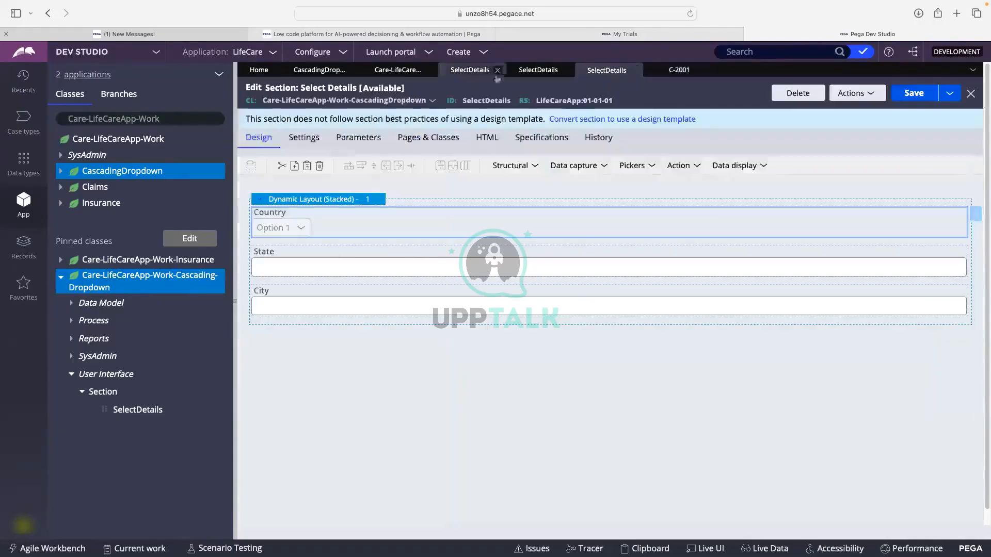
{"action": "left_click", "coordinate": [399, 79]}
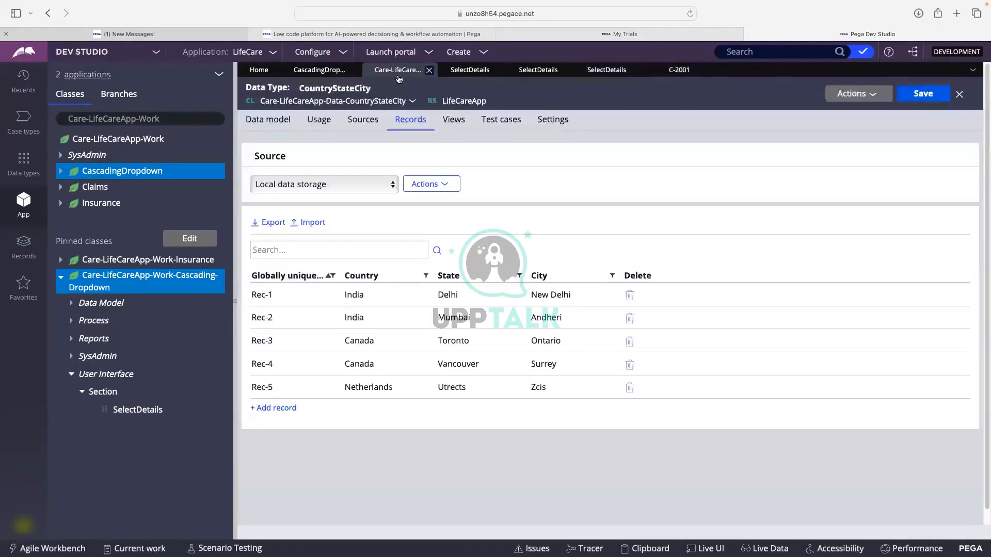
{"action": "left_click", "coordinate": [470, 72]}
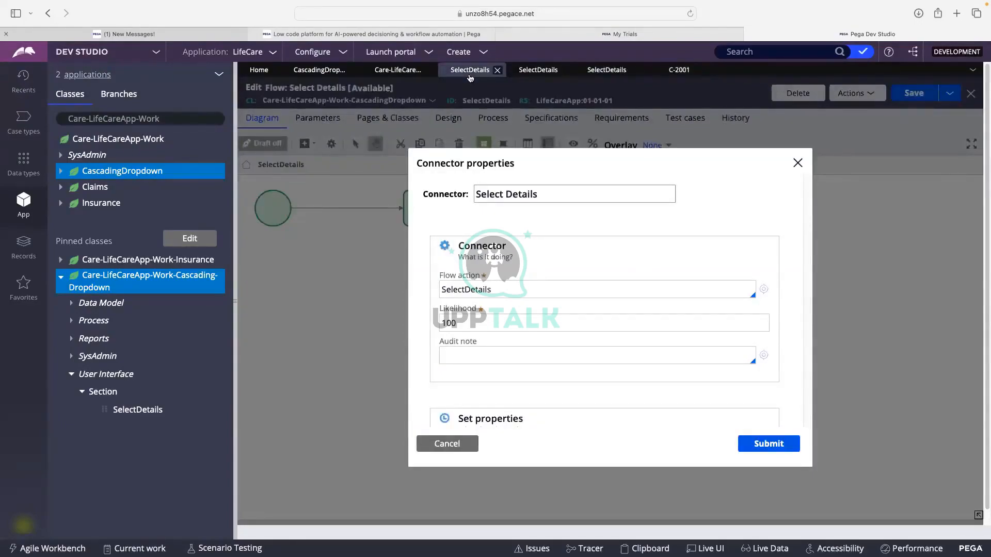
From the Country cell properties in the SelectDetails section, open the D_CountryStateCityList data page rule
{"action": "left_click", "coordinate": [598, 71]}
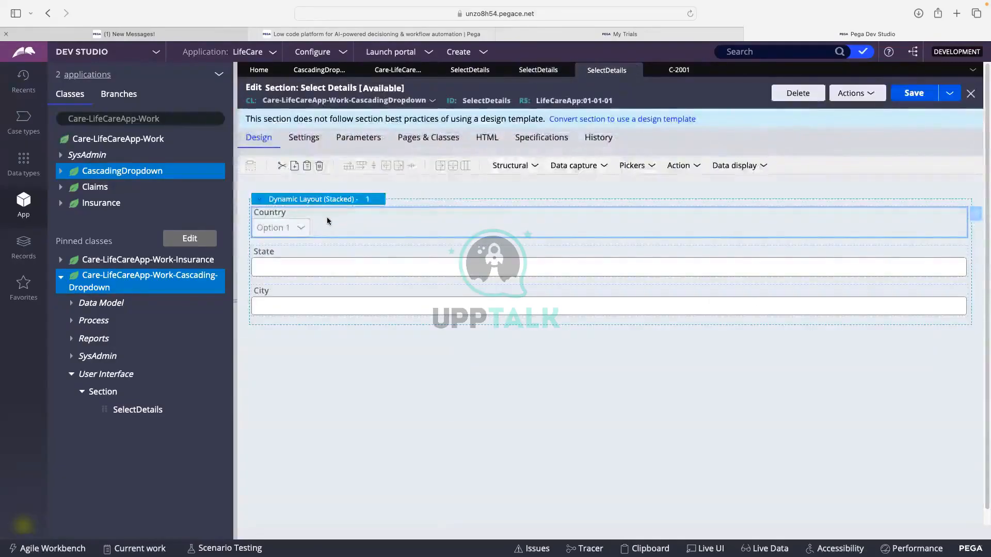
{"action": "double_click", "coordinate": [537, 238]}
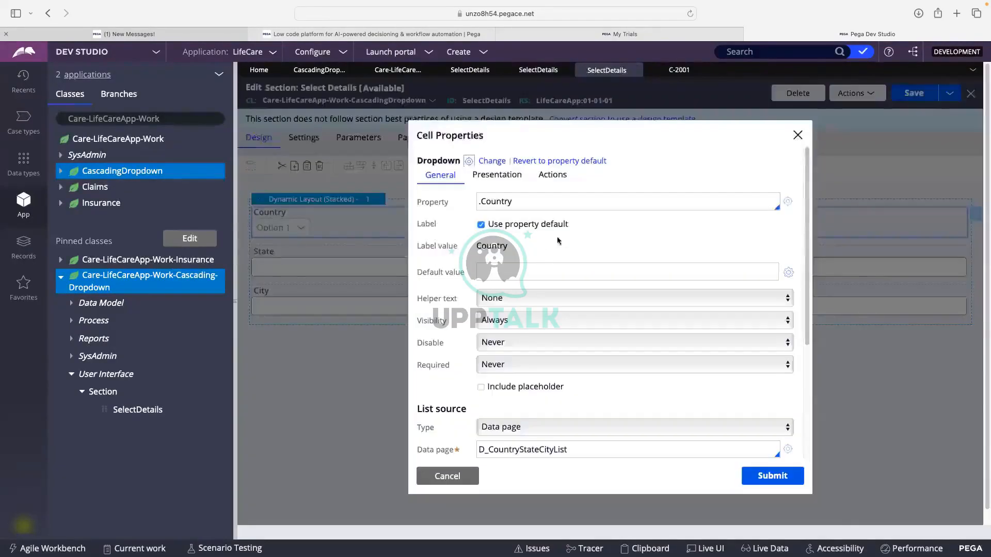
{"action": "scroll", "coordinate": [513, 226], "scroll_direction": "down", "scroll_amount": 5}
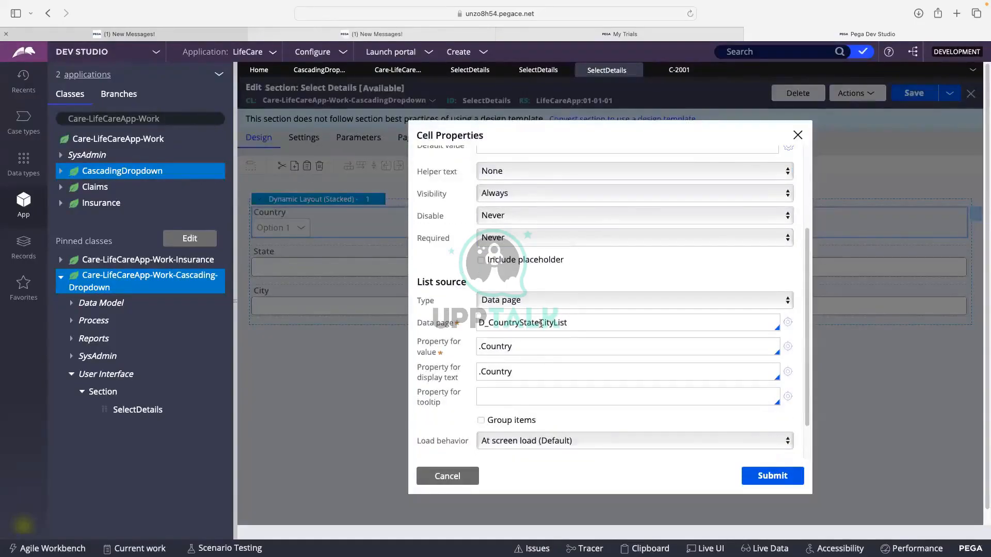
{"action": "double_click", "coordinate": [565, 324]}
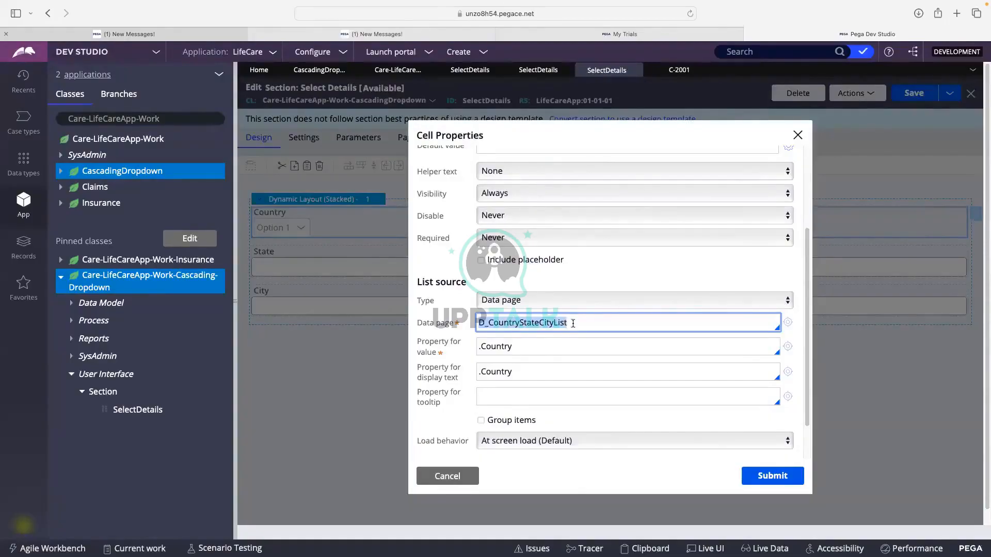
{"action": "left_click", "coordinate": [573, 323]}
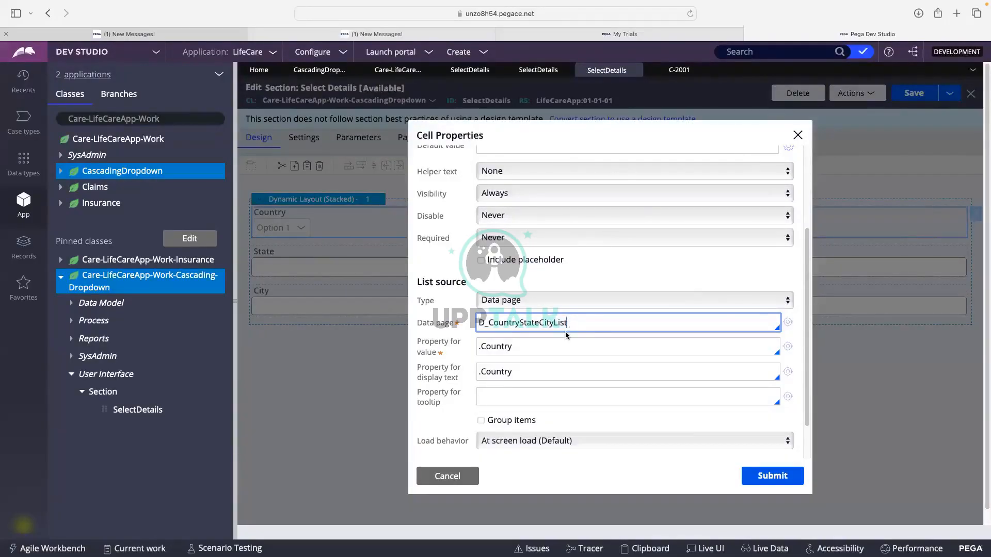
{"action": "left_click", "coordinate": [787, 324]}
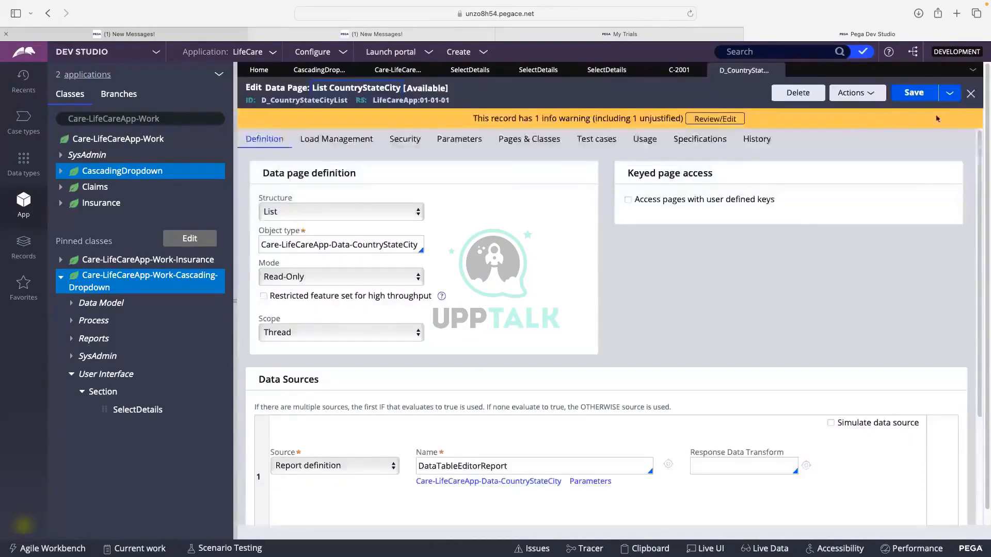
Save the D_CountryStateCityList data page as a new data page labelled FetchCountry and open it
{"action": "left_click", "coordinate": [948, 97]}
{"action": "left_click", "coordinate": [869, 111]}
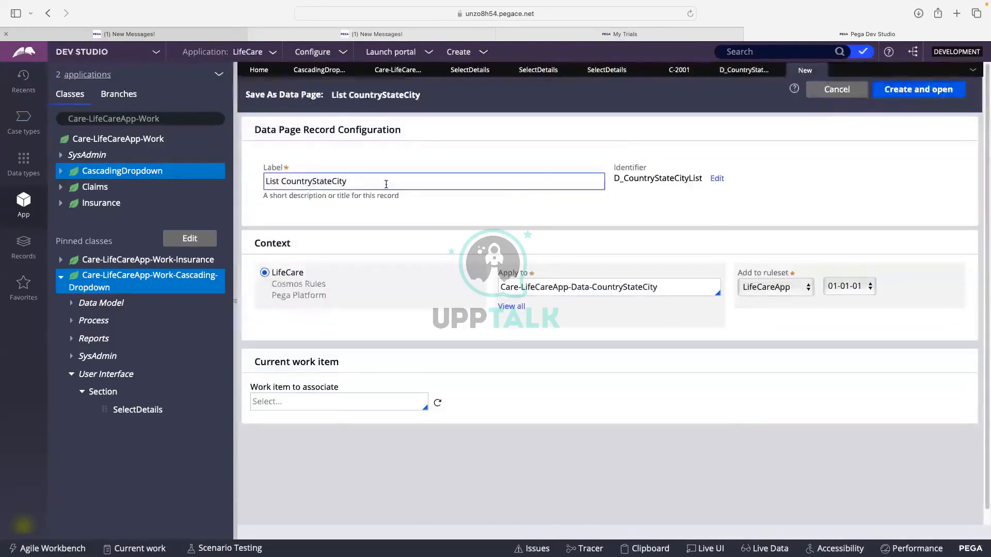
{"action": "left_click_drag", "start_coordinate": [381, 182], "coordinate": [320, 179]}
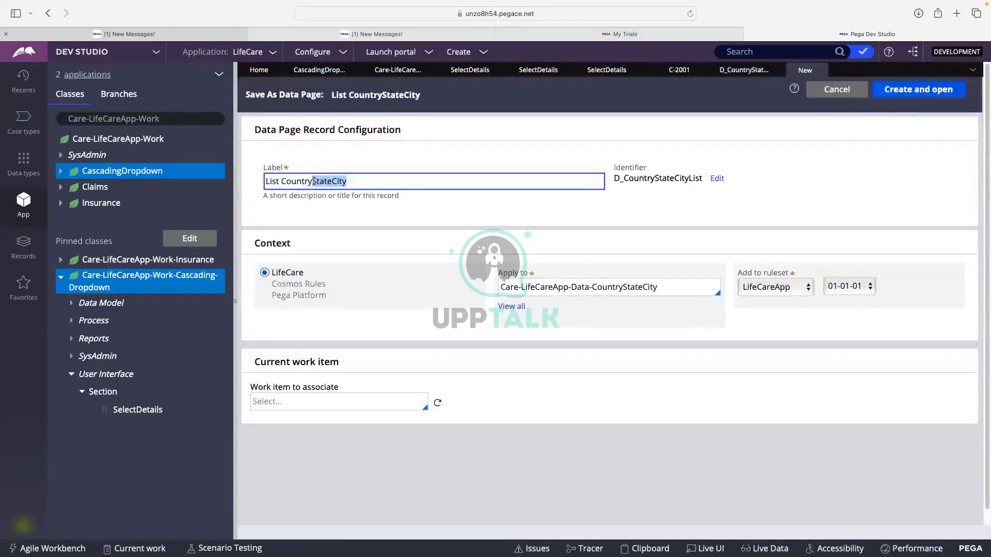
{"action": "key", "text": "BackSpace"}
{"action": "key", "text": "BackSpace"}
{"action": "key", "text": "BackSpace"}
{"action": "key", "text": "BackSpace"}
{"action": "key", "text": "BackSpace"}
{"action": "key", "text": "BackSpace"}
{"action": "key", "text": "BackSpace"}
{"action": "key", "text": "BackSpace"}
{"action": "key", "text": "BackSpace"}
{"action": "key", "text": "BackSpace"}
{"action": "key", "text": "BackSpace"}
{"action": "type", "text": "G"}
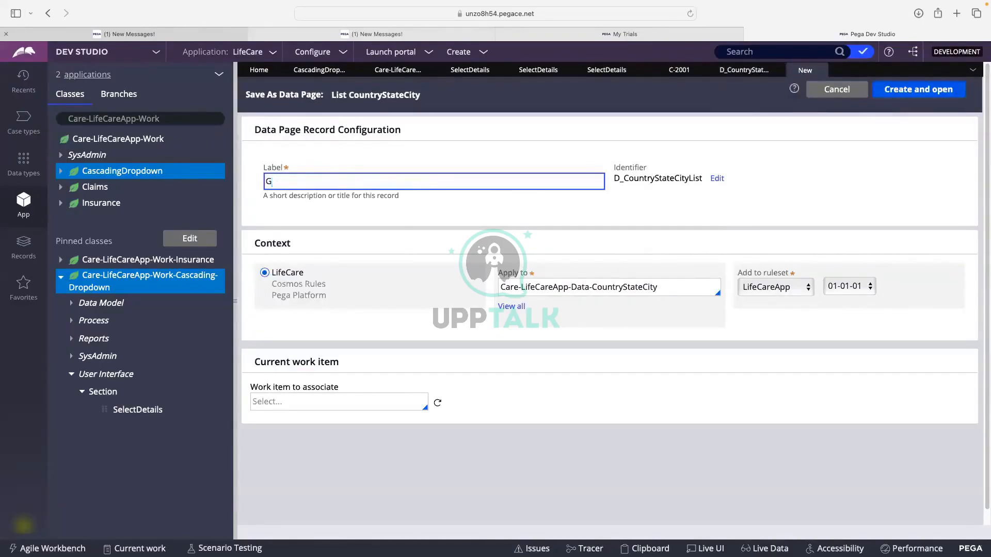
{"action": "key", "text": "BackSpace"}
{"action": "type", "text": "FetchCountry"}
{"action": "left_click", "coordinate": [621, 209]}
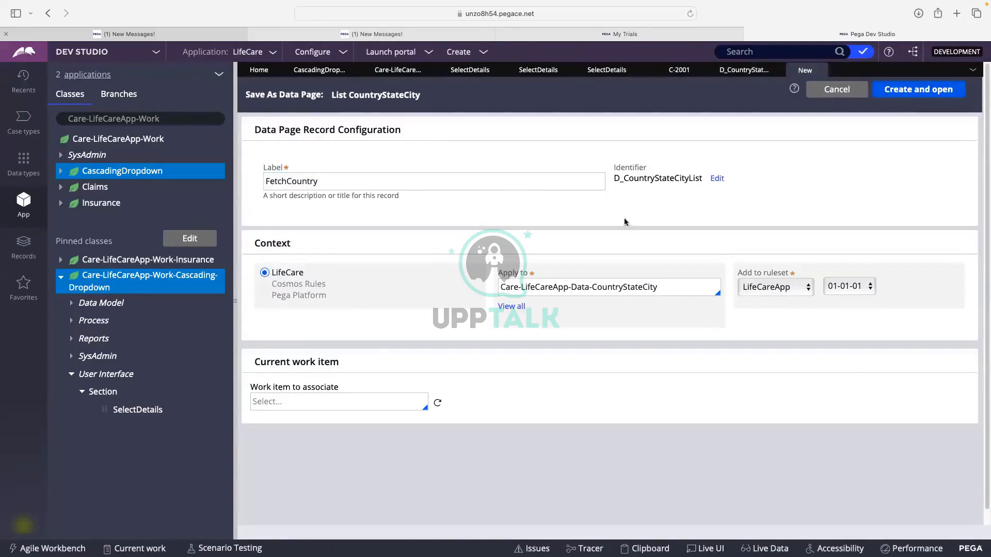
{"action": "left_click", "coordinate": [904, 89]}
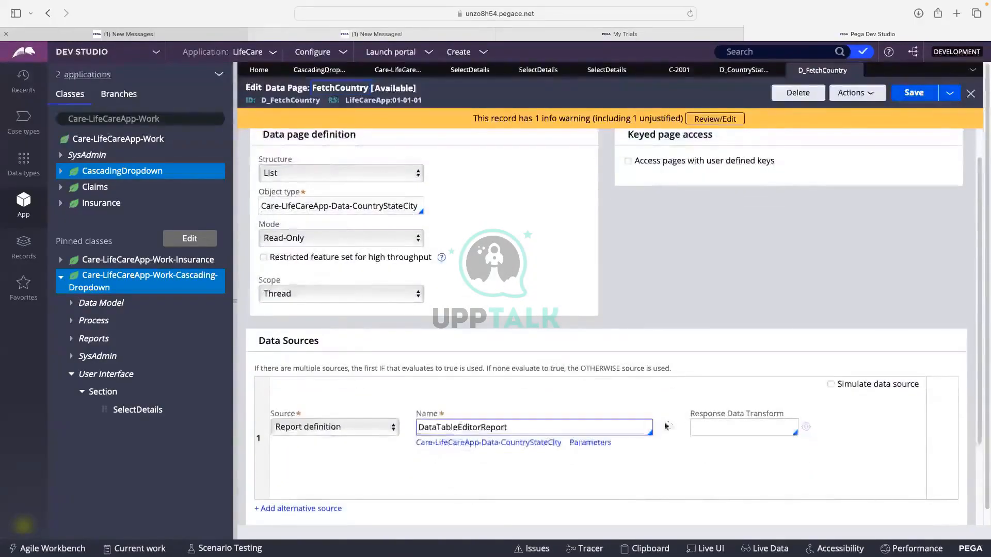
Open the data page's DataTableEditorReport report definition and save it as a new report definition labelled FetchCountry
{"action": "left_click", "coordinate": [669, 427]}
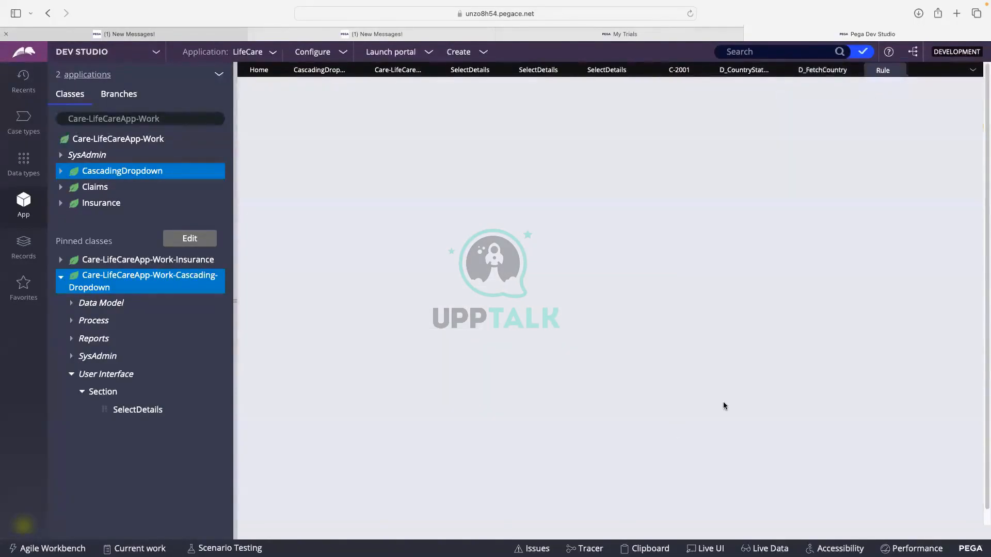
{"action": "scroll", "coordinate": [542, 237], "scroll_direction": "down", "scroll_amount": 6}
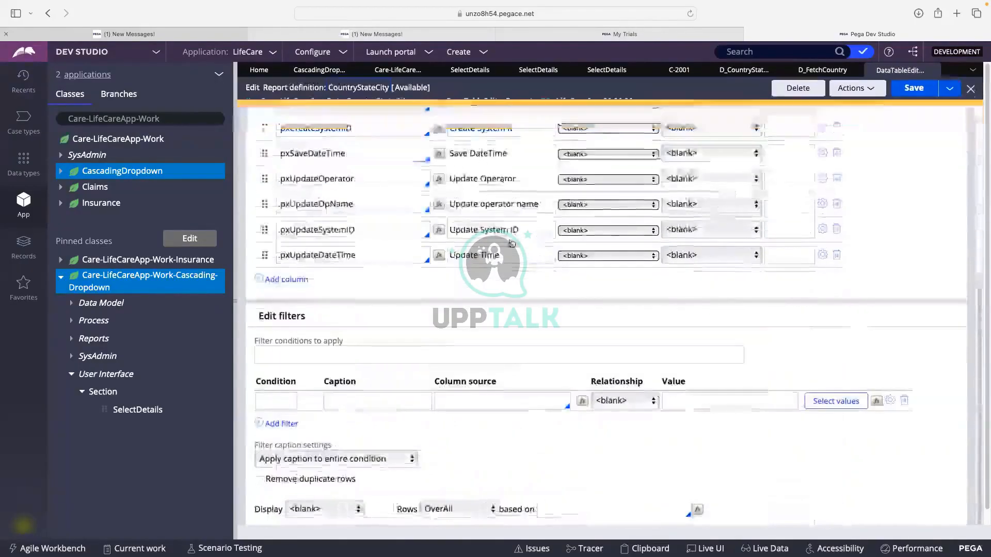
{"action": "scroll", "coordinate": [563, 258], "scroll_direction": "up", "scroll_amount": 5}
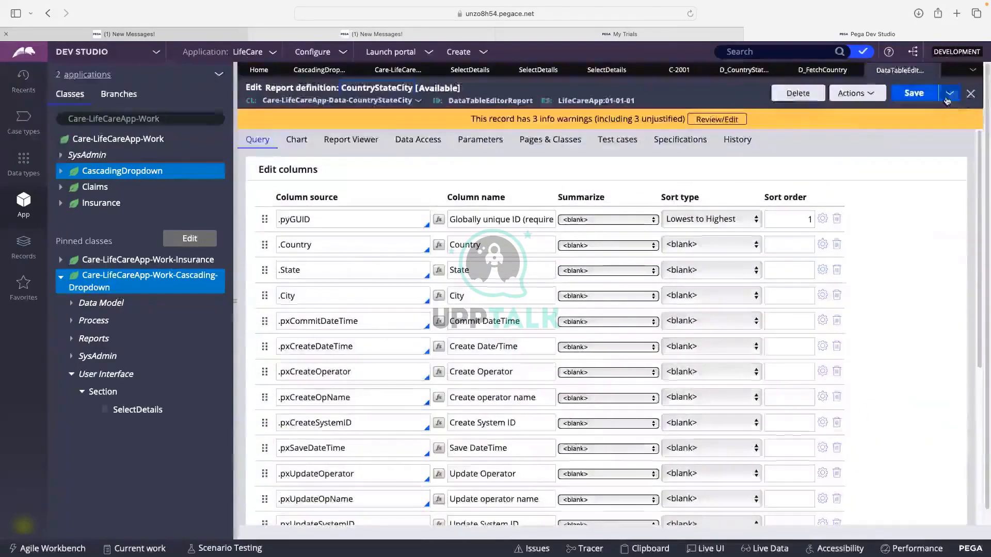
{"action": "left_click", "coordinate": [948, 94]}
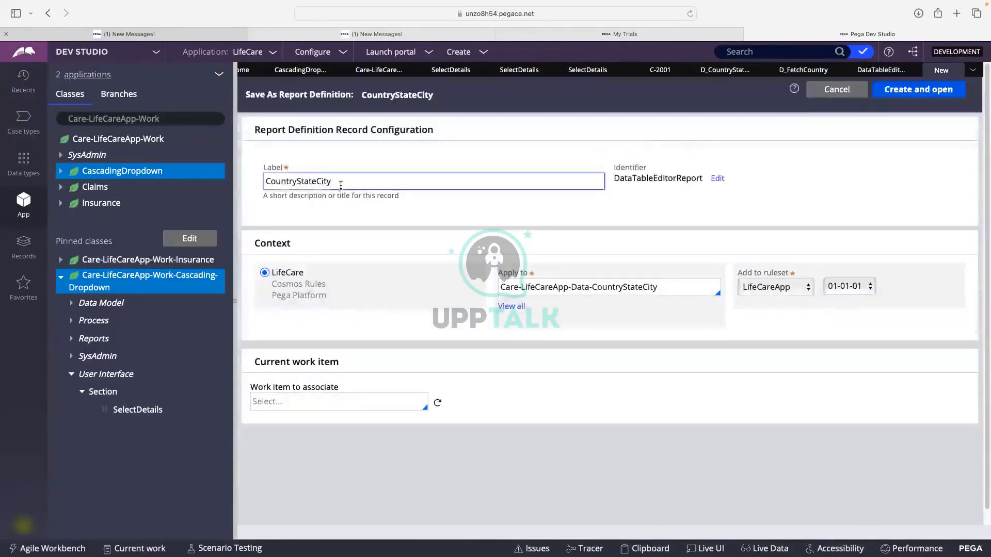
{"action": "double_click", "coordinate": [340, 184]}
{"action": "type", "text": "Fetc"}
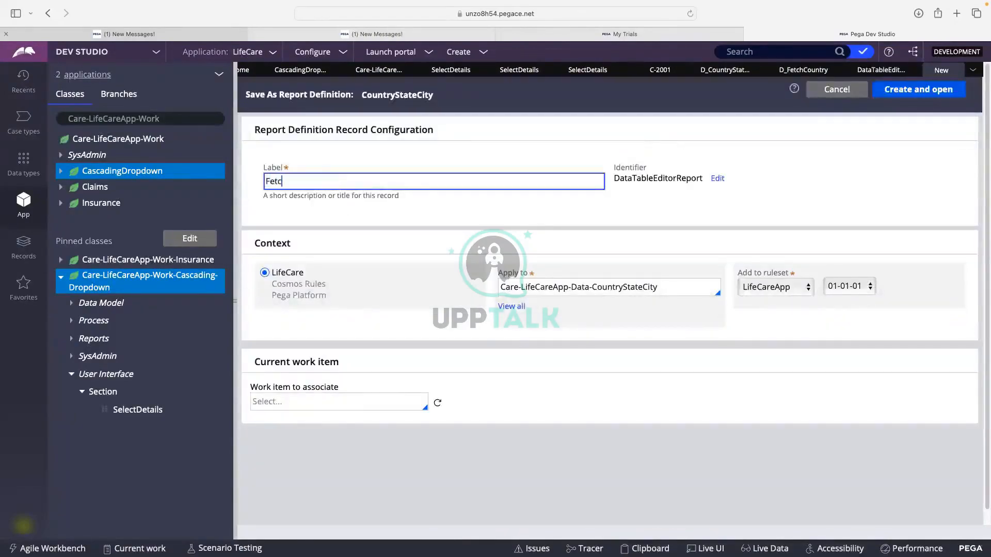
{"action": "type", "text": "hountry"}
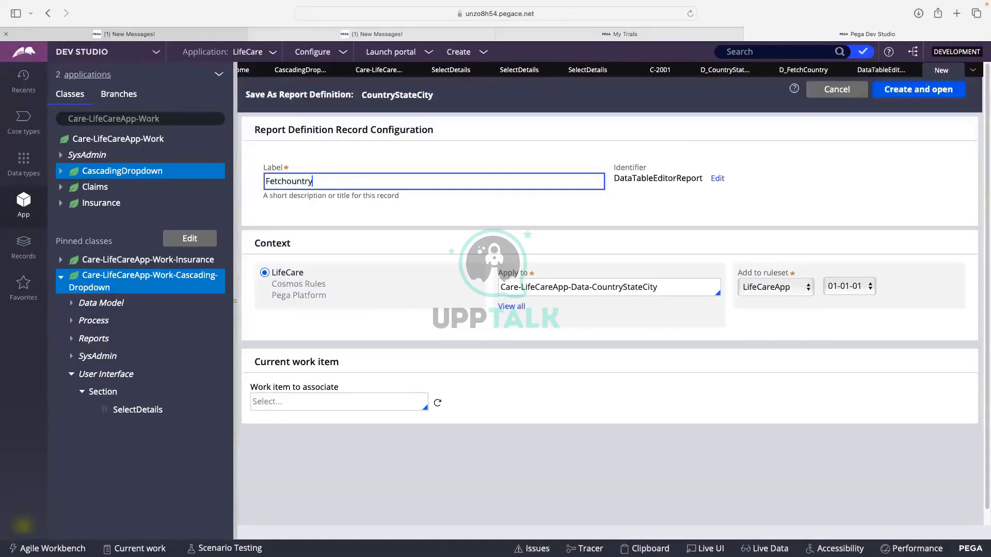
{"action": "left_click", "coordinate": [289, 180]}
{"action": "type", "text": "C"}
{"action": "left_click", "coordinate": [452, 221]}
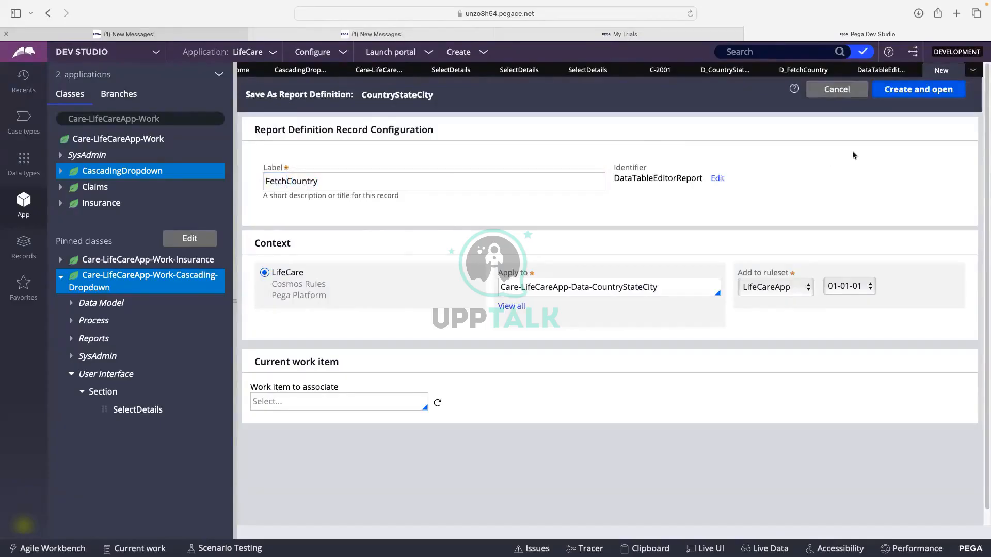
{"action": "left_click", "coordinate": [918, 90]}
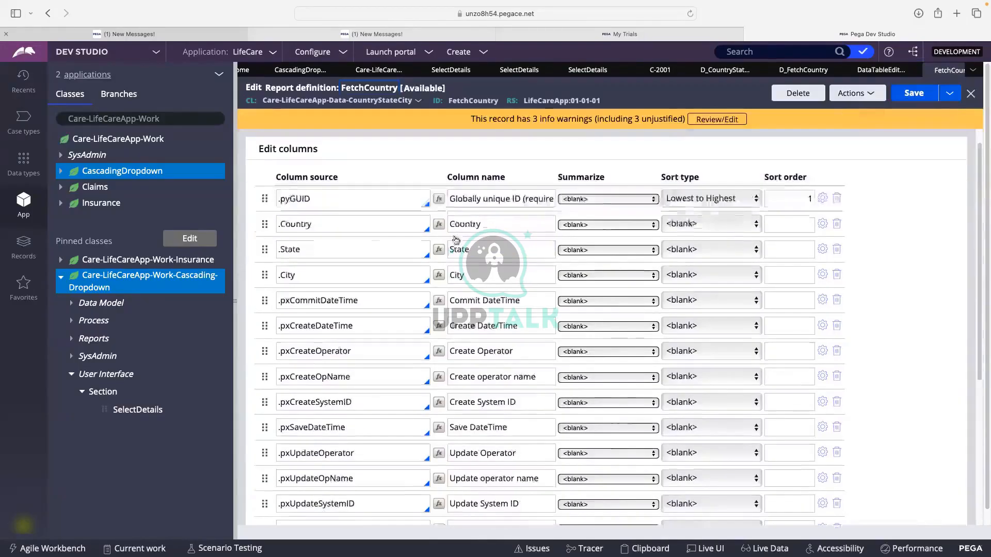
Delete all the system columns from .pxCommitDateTime through .pxUpdateDateTime in the FetchCountry report definition
{"action": "scroll", "coordinate": [727, 272], "scroll_direction": "down", "scroll_amount": 5}
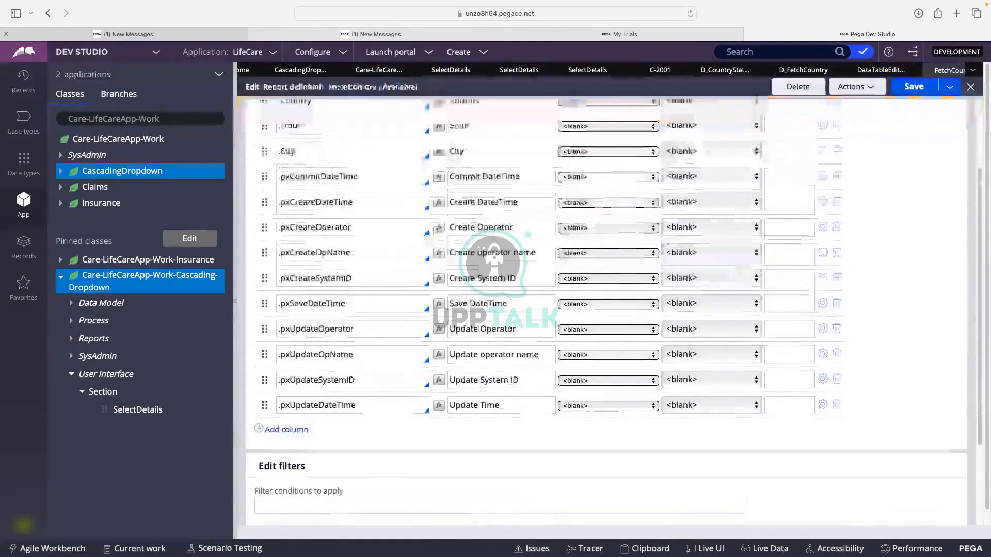
{"action": "left_click", "coordinate": [837, 176]}
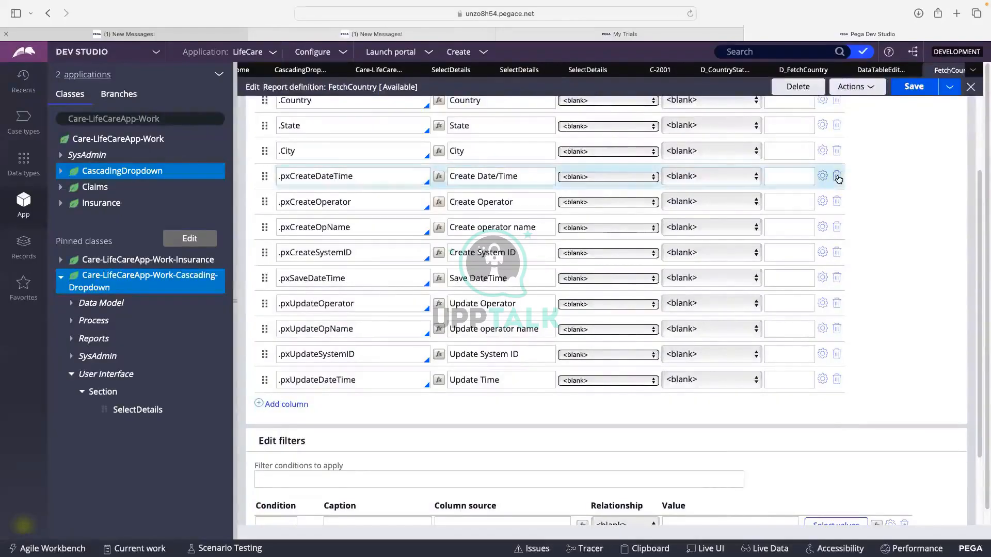
{"action": "left_click", "coordinate": [836, 176]}
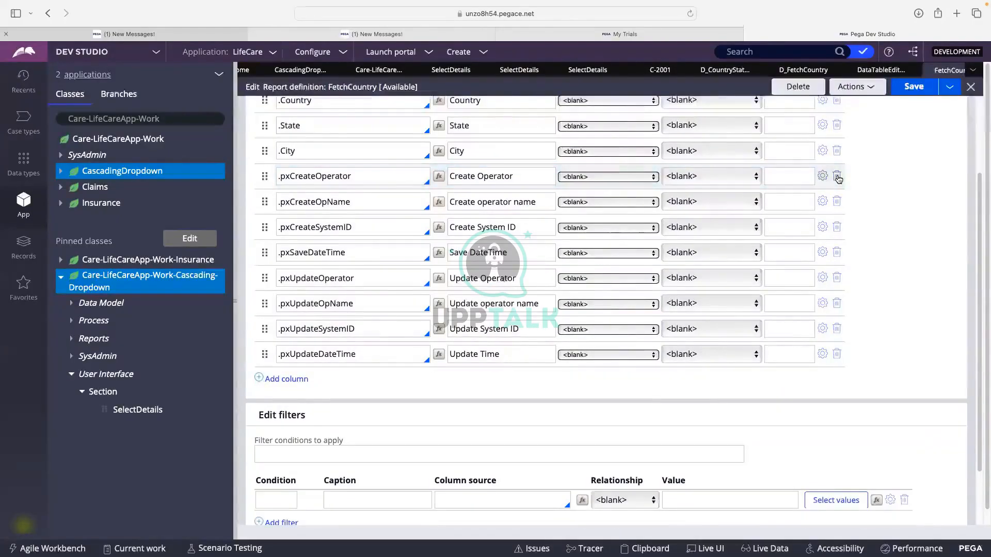
{"action": "left_click", "coordinate": [837, 176]}
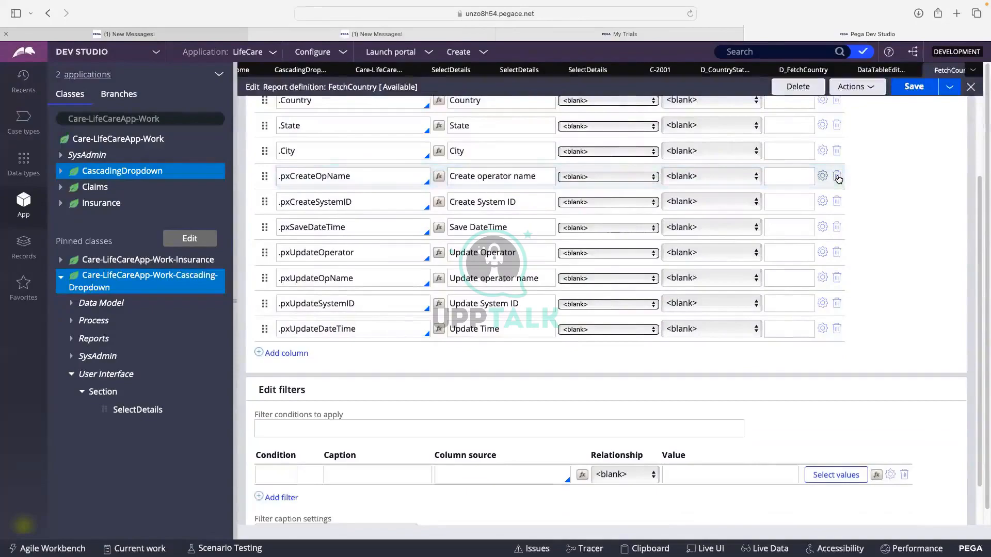
{"action": "left_click", "coordinate": [837, 176]}
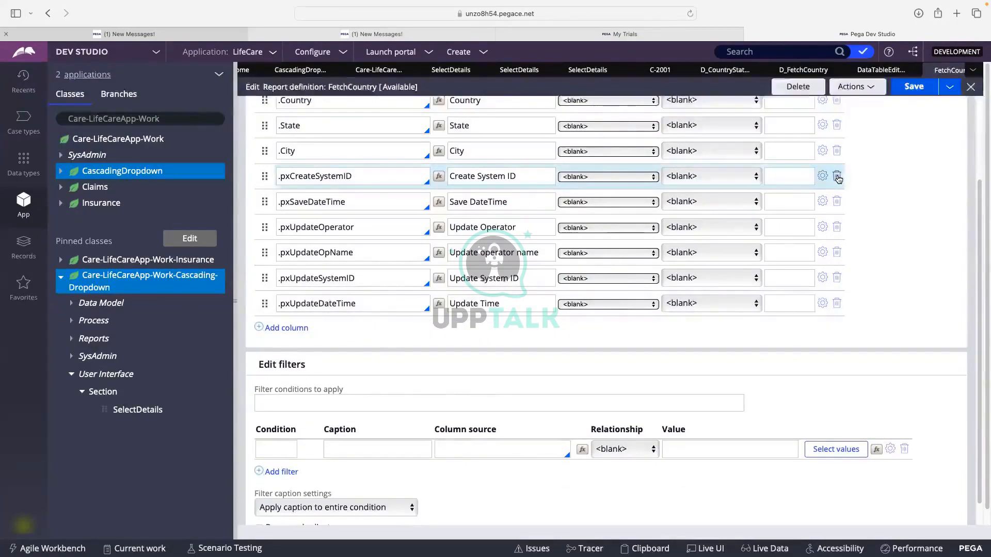
{"action": "left_click", "coordinate": [836, 177]}
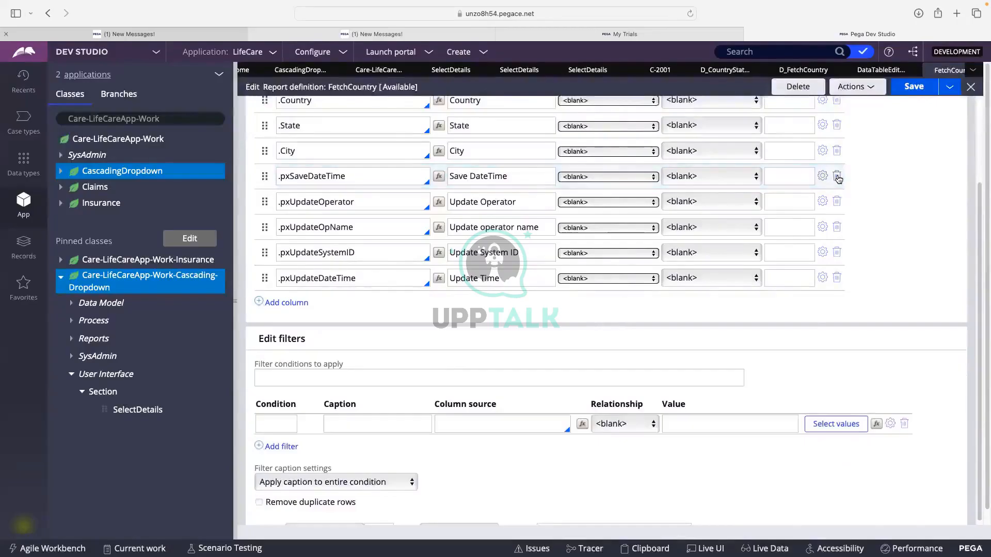
{"action": "left_click", "coordinate": [837, 177]}
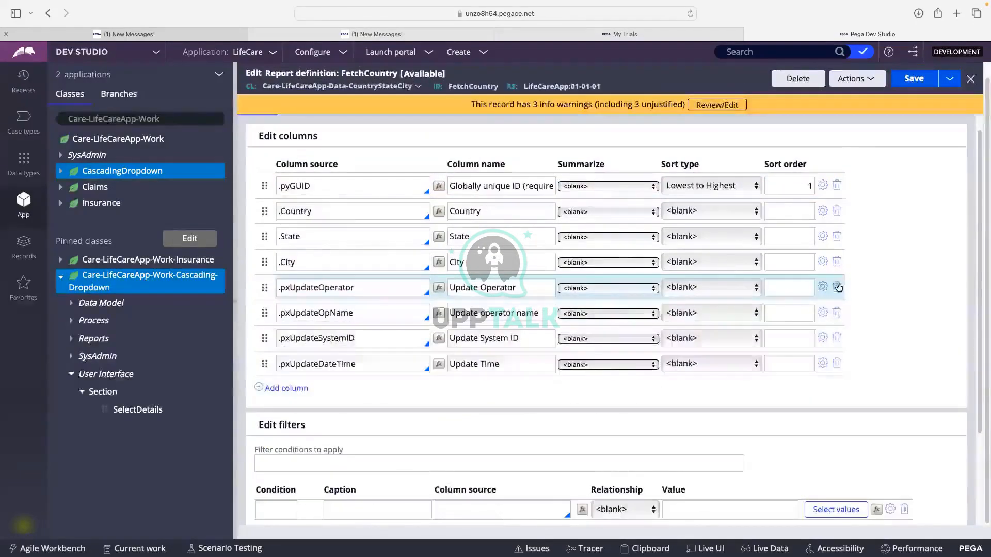
{"action": "left_click", "coordinate": [837, 288]}
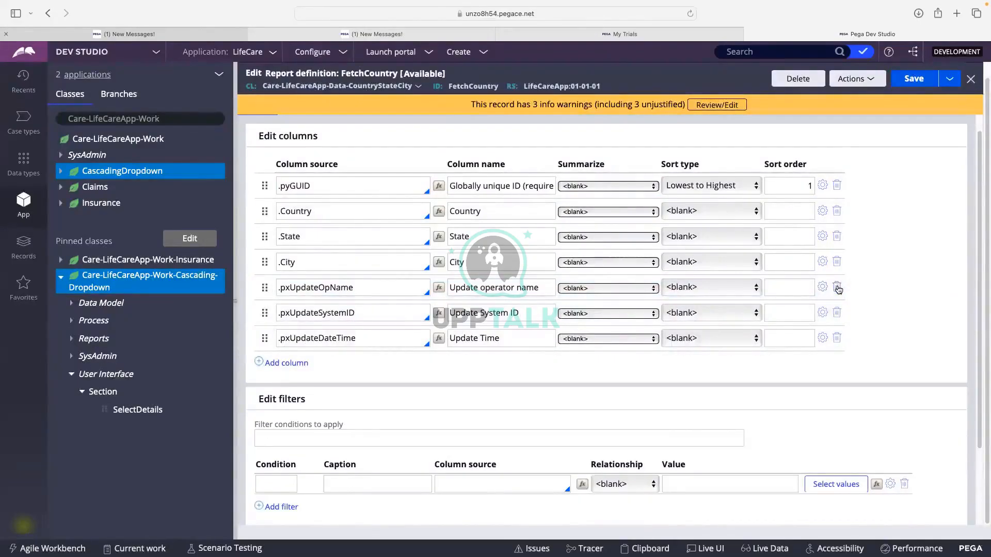
{"action": "left_click", "coordinate": [837, 287]}
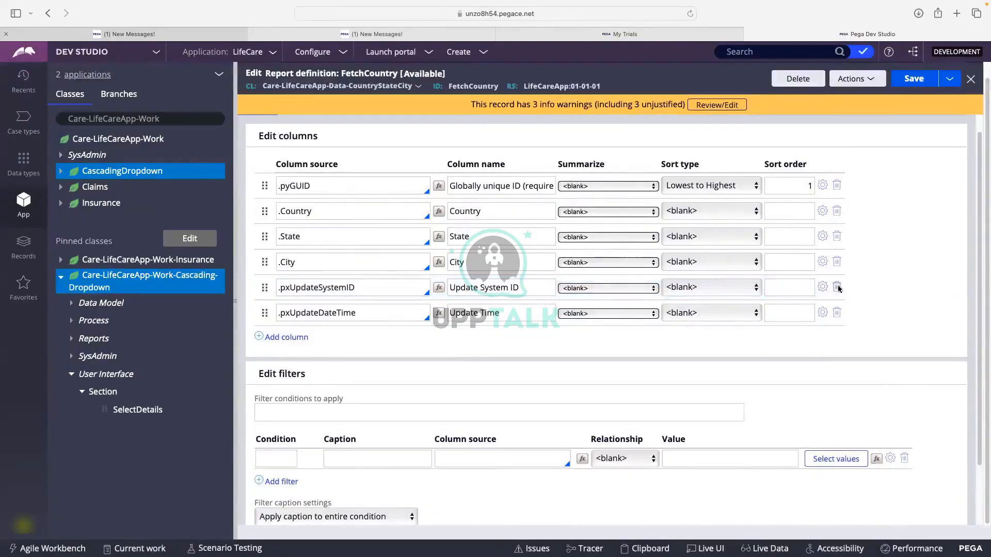
{"action": "left_click", "coordinate": [837, 287]}
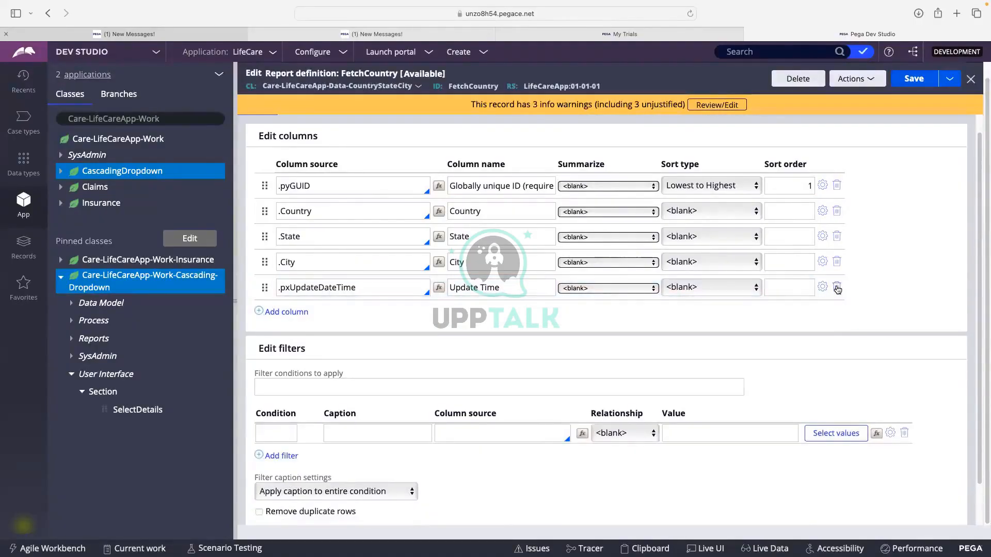
{"action": "left_click", "coordinate": [837, 287]}
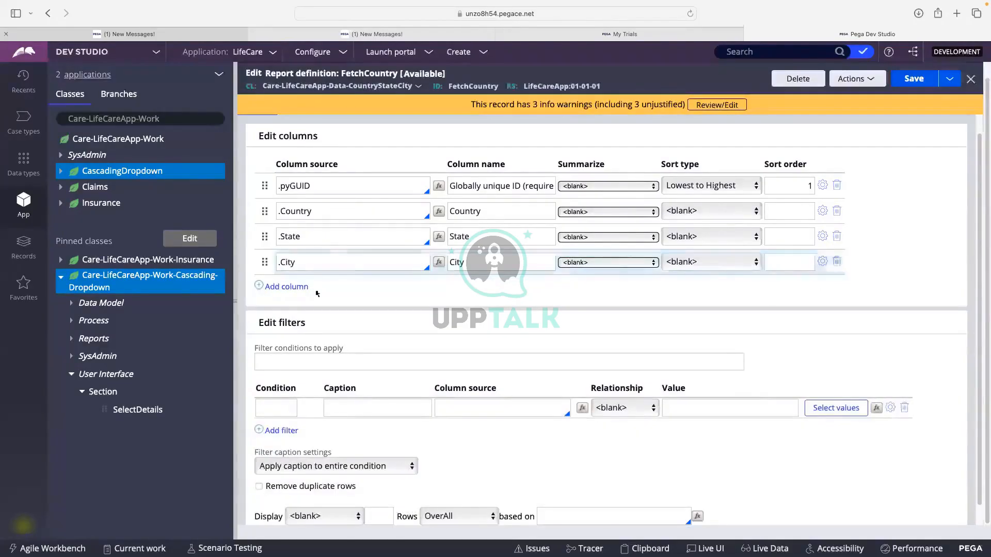
Delete the .State and .City columns from the FetchCountry report definition and save it
{"action": "left_click", "coordinate": [284, 238]}
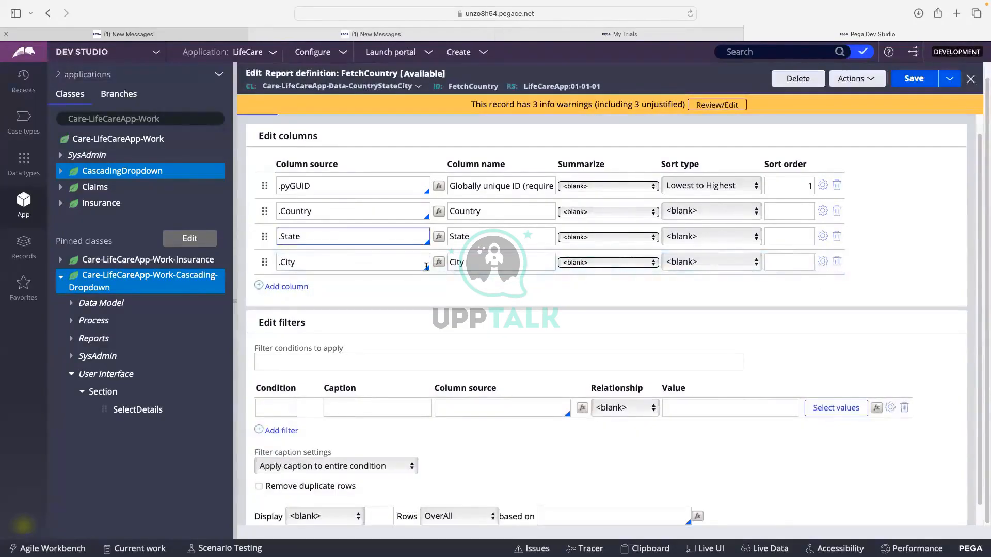
{"action": "left_click", "coordinate": [837, 236]}
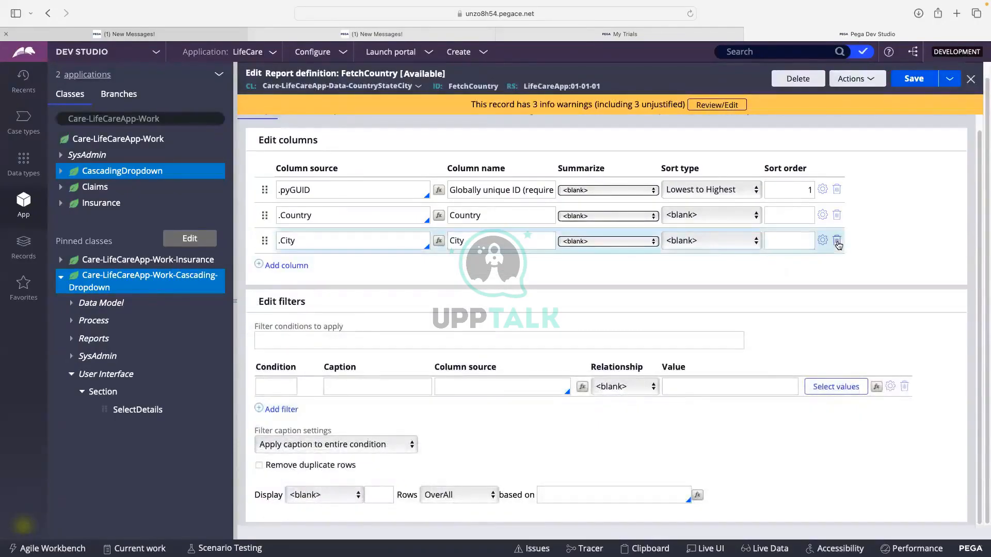
{"action": "left_click", "coordinate": [836, 240]}
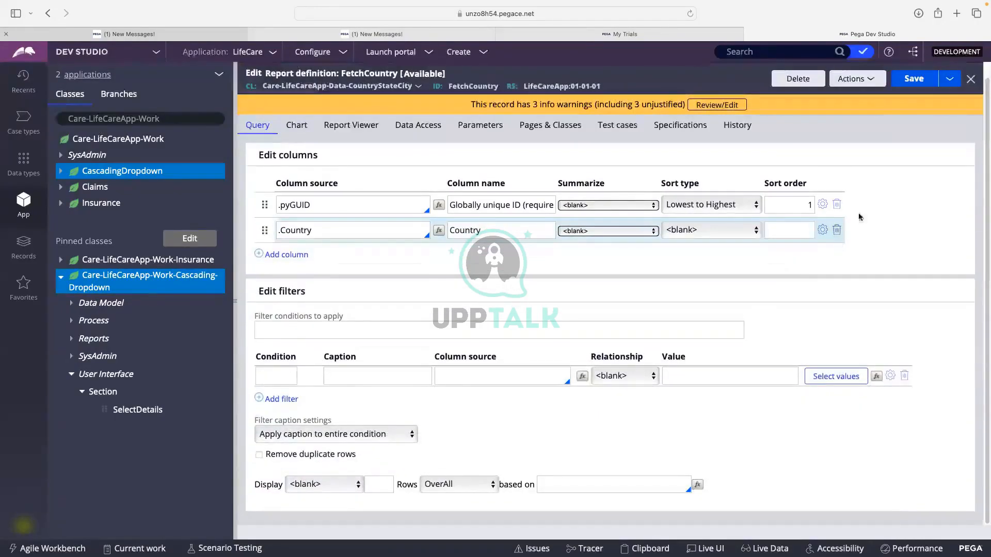
{"action": "left_click", "coordinate": [922, 80]}
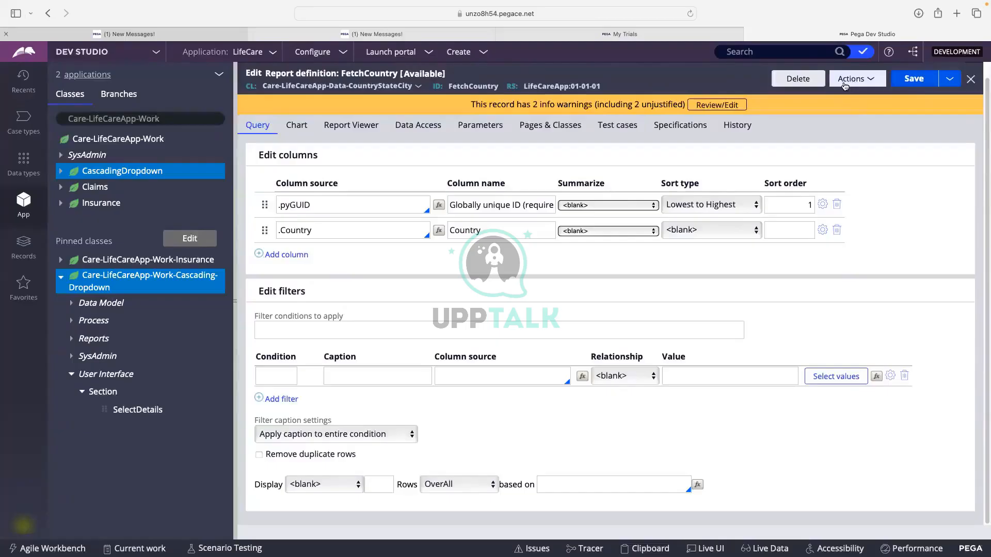
Run the FetchCountry report to check its rows for duplicate countries, and close the output
{"action": "left_click", "coordinate": [853, 79]}
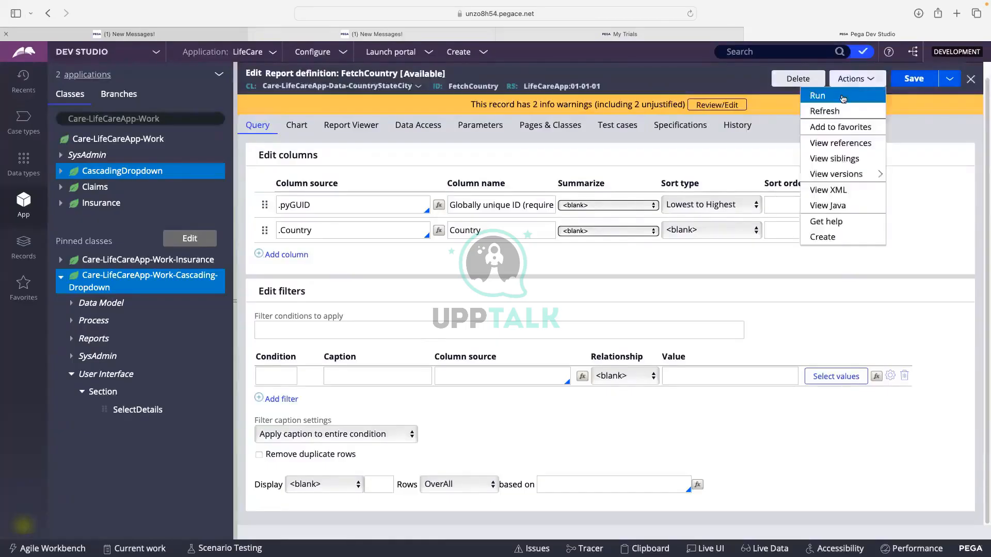
{"action": "left_click", "coordinate": [842, 96]}
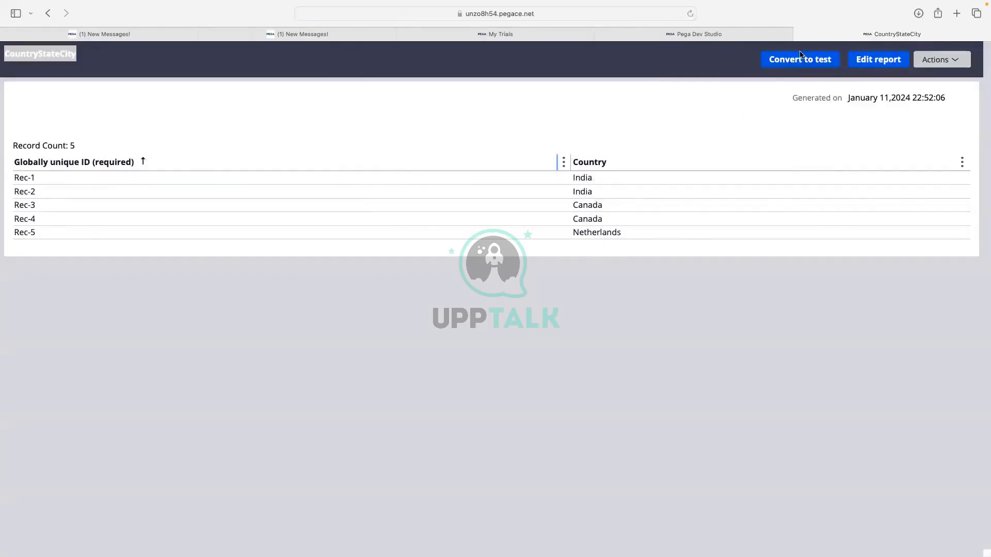
{"action": "left_click", "coordinate": [799, 34]}
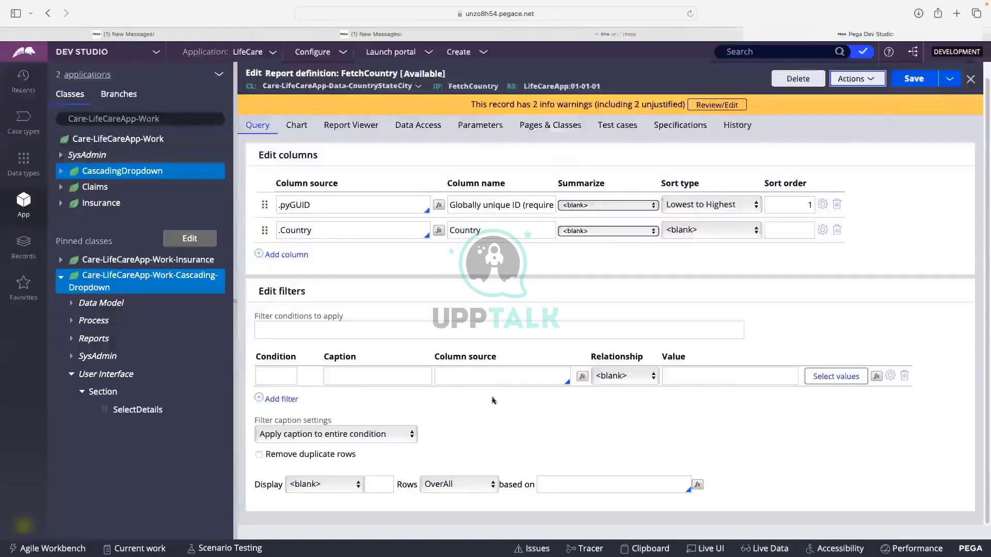
Enable Remove duplicate rows in the report definition, save it, and rerun the report to check the output
{"action": "left_click", "coordinate": [258, 454]}
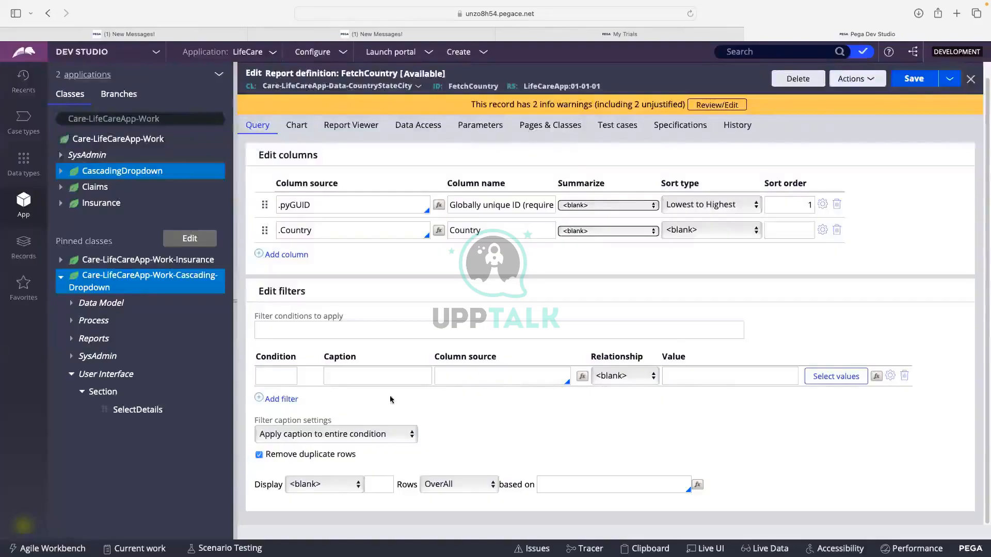
{"action": "left_click", "coordinate": [910, 80]}
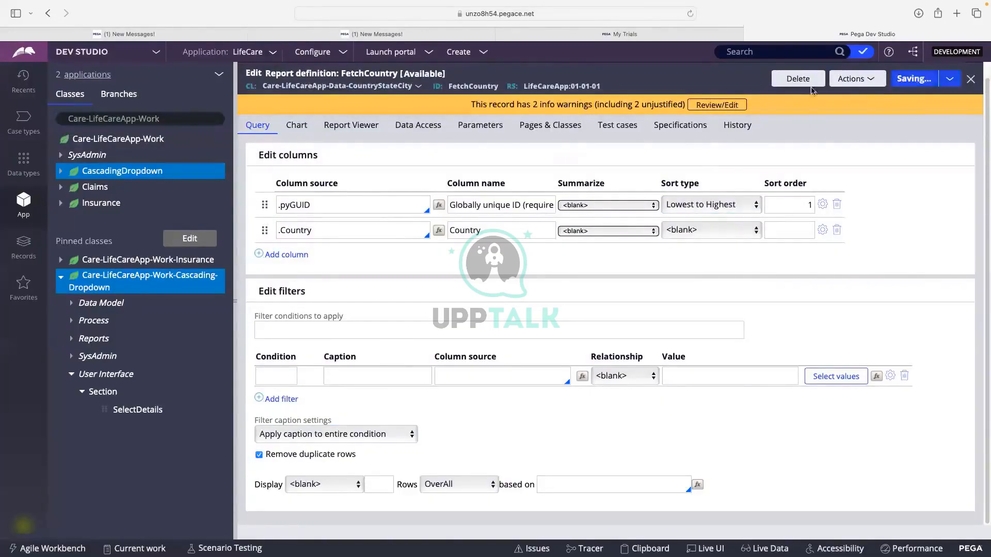
{"action": "left_click", "coordinate": [862, 80]}
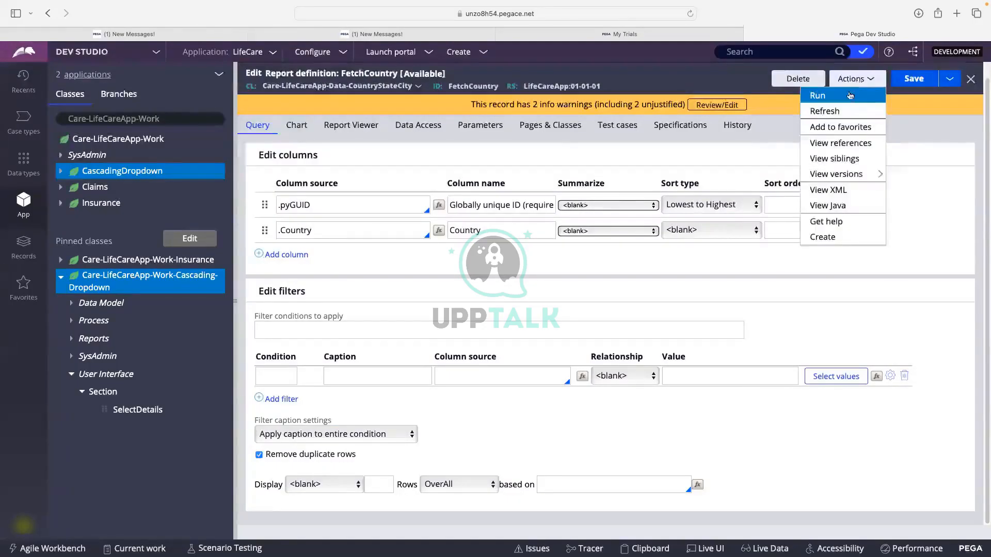
{"action": "left_click", "coordinate": [850, 96]}
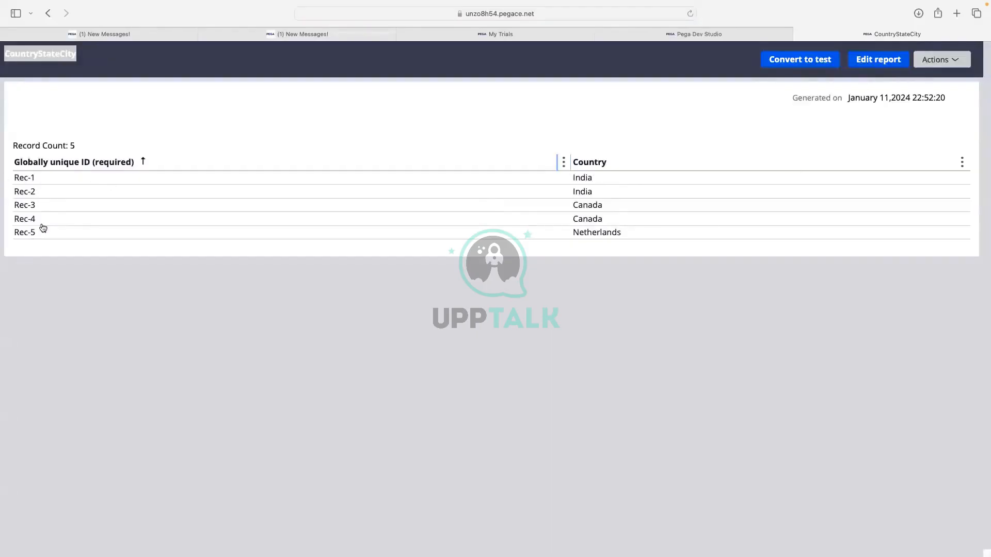
{"action": "left_click", "coordinate": [798, 35]}
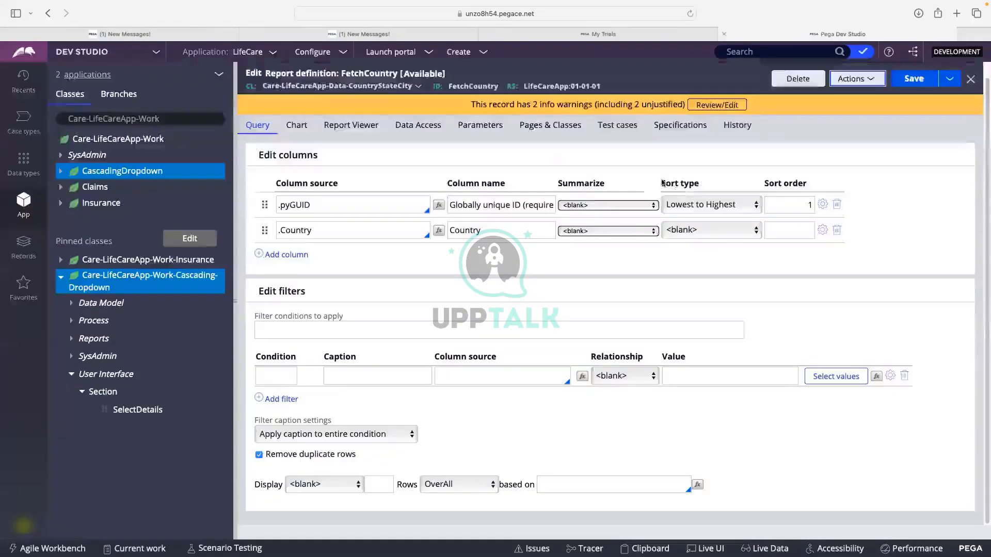
Delete the .pyGUID column from the report definition, save it, and rerun the report to check the listed countries
{"action": "left_click", "coordinate": [836, 205]}
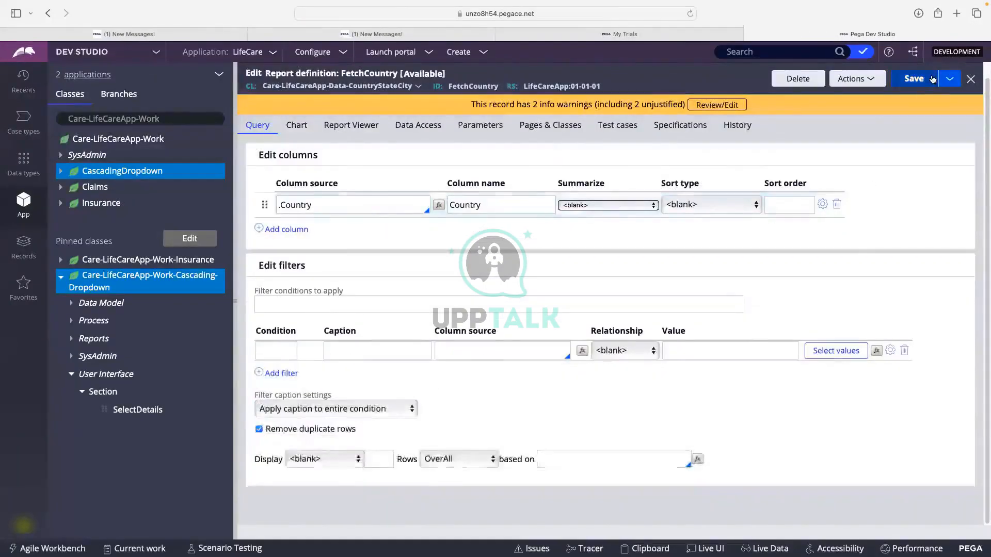
{"action": "left_click", "coordinate": [922, 80]}
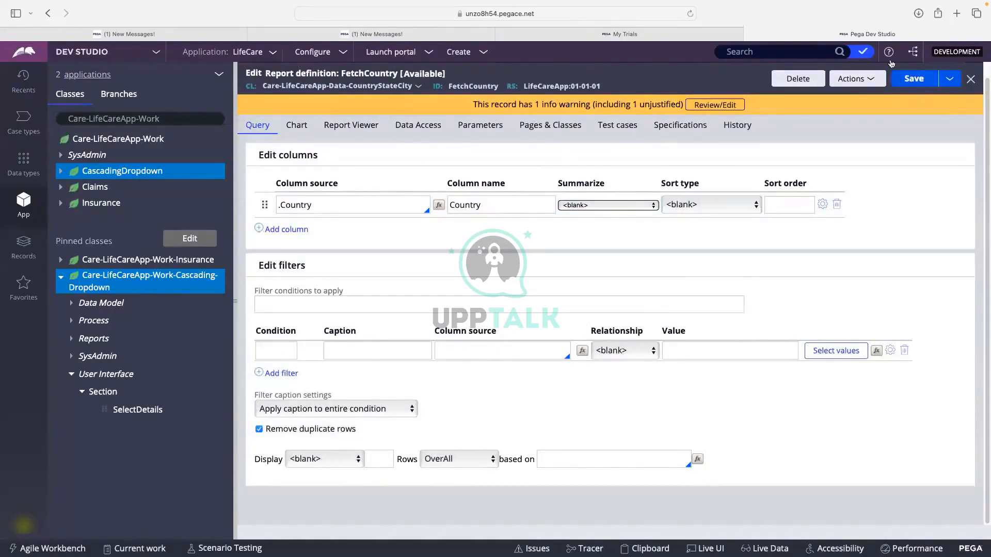
{"action": "left_click", "coordinate": [861, 83]}
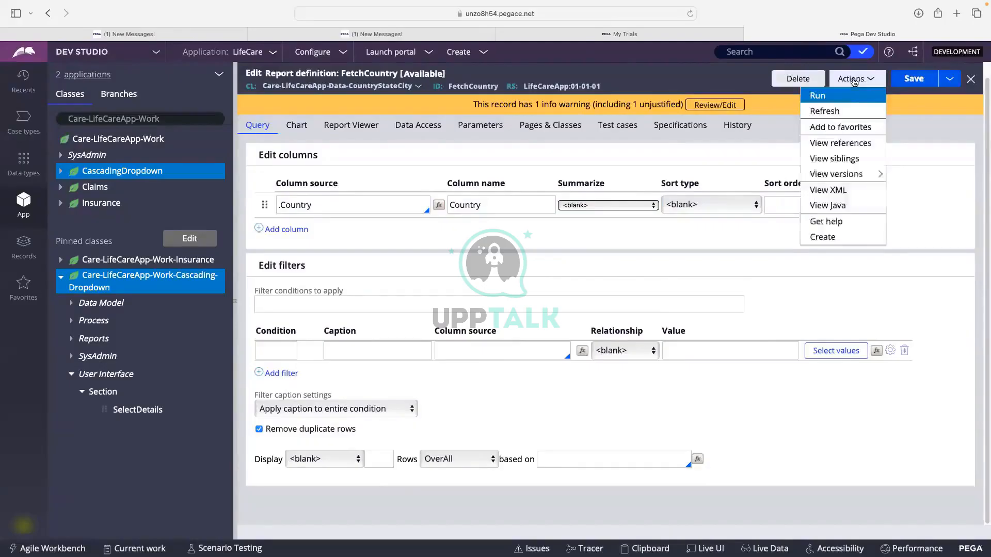
{"action": "left_click", "coordinate": [848, 94]}
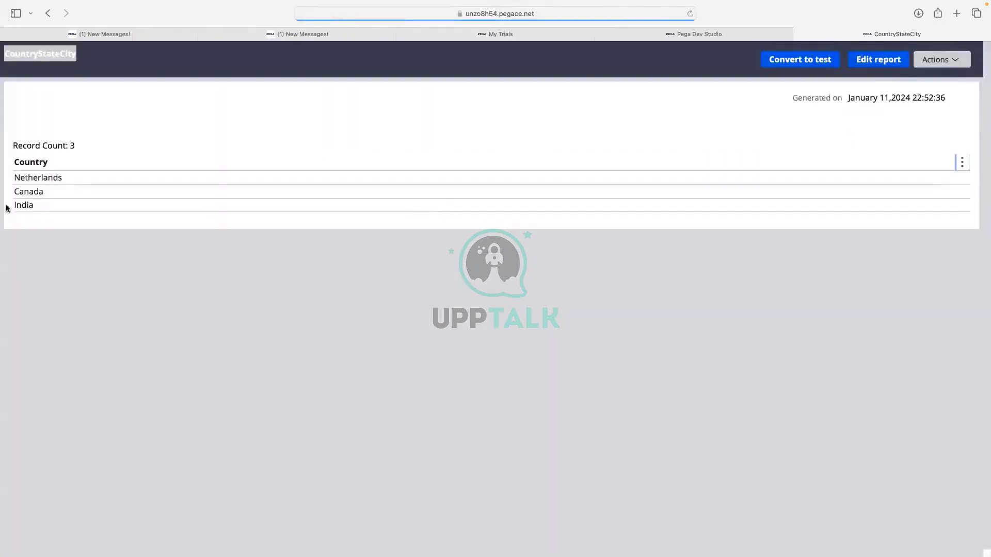
{"action": "left_click_drag", "start_coordinate": [13, 178], "coordinate": [70, 181]}
{"action": "left_click_drag", "start_coordinate": [19, 191], "coordinate": [34, 191]}
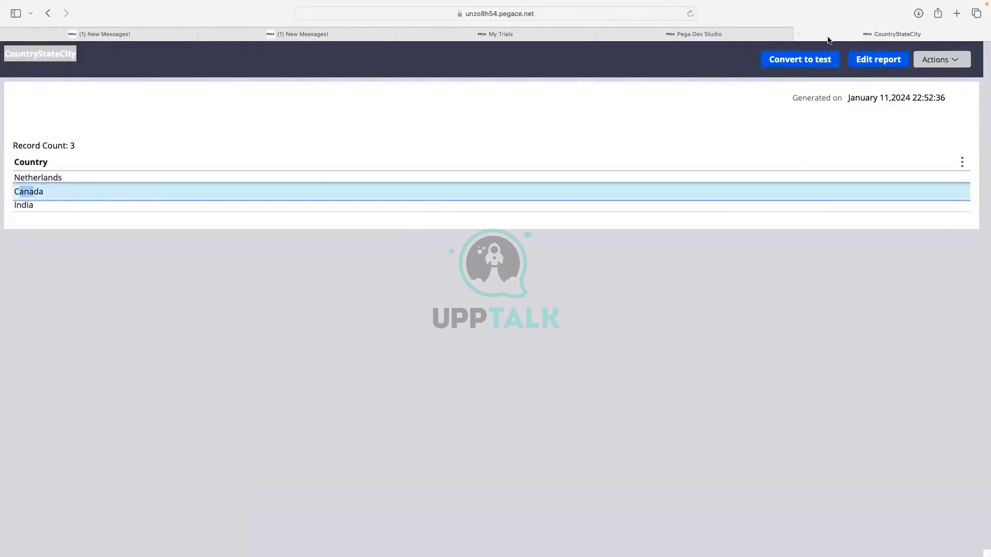
{"action": "left_click", "coordinate": [798, 34]}
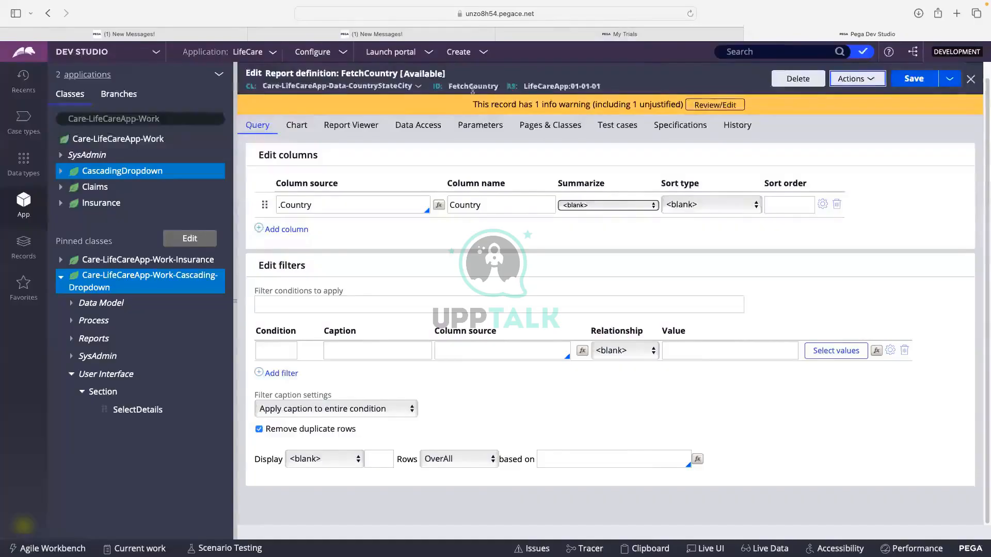
Close the DataTableEditorReport report definition and the D_CountryStateCityList data page, returning to the D_FetchCountry data page
{"action": "left_click", "coordinate": [881, 71]}
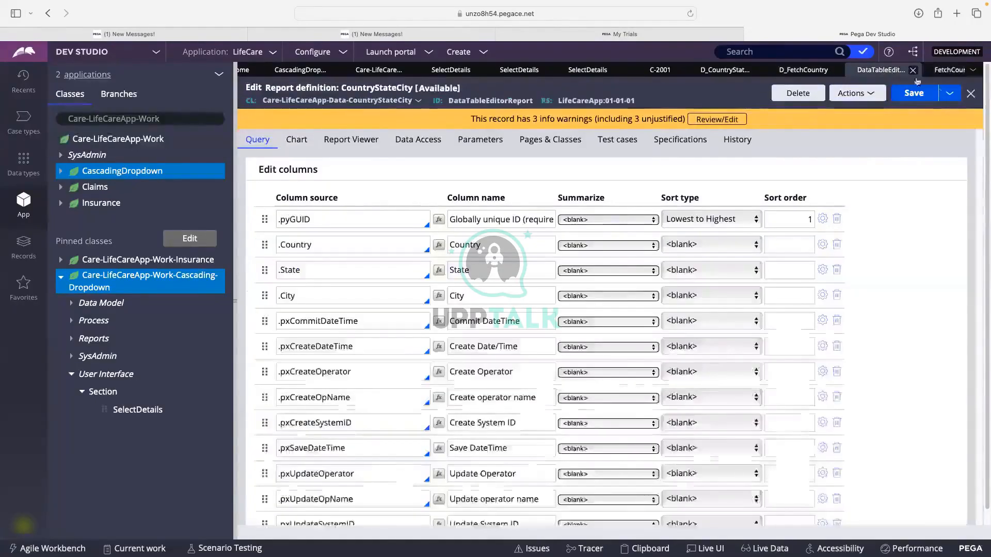
{"action": "left_click", "coordinate": [970, 94]}
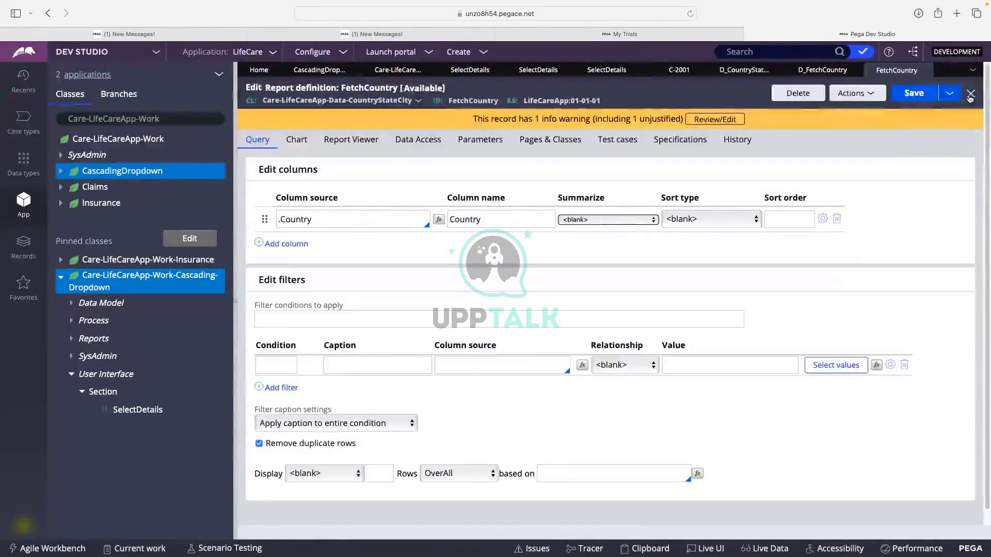
{"action": "left_click", "coordinate": [746, 72]}
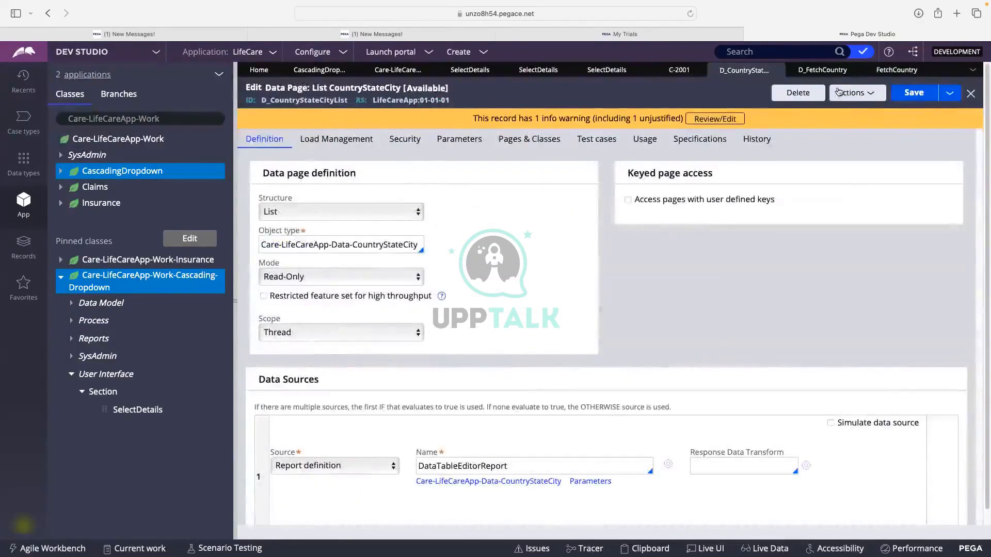
{"action": "left_click", "coordinate": [744, 70]}
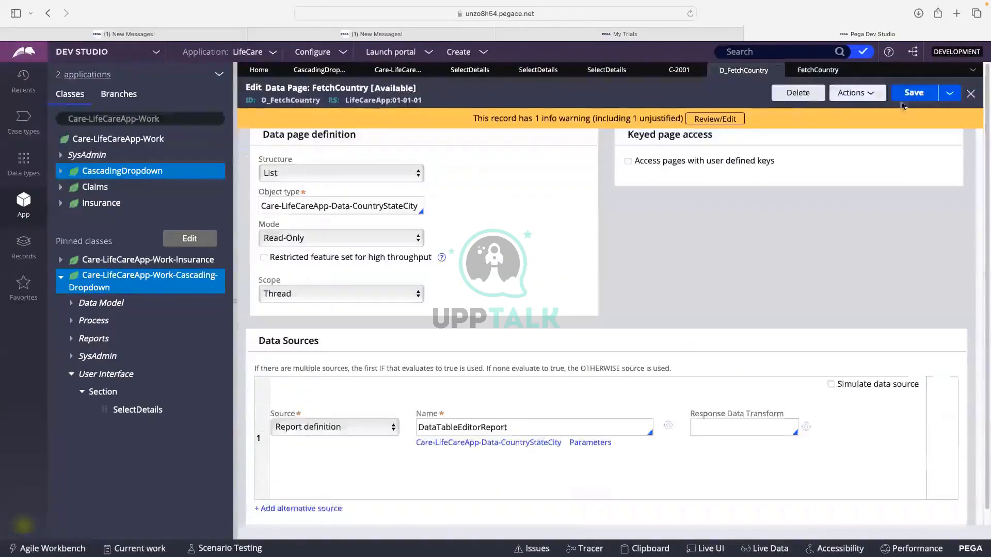
Set the D_FetchCountry data page's report definition source to FetchCountry and save the data page
{"action": "double_click", "coordinate": [549, 429]}
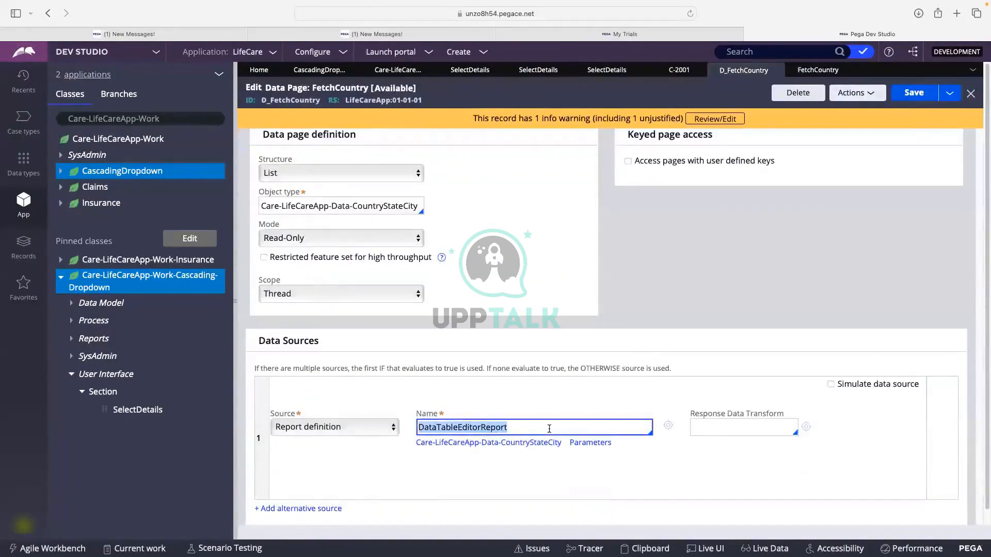
{"action": "key", "text": "BackSpace"}
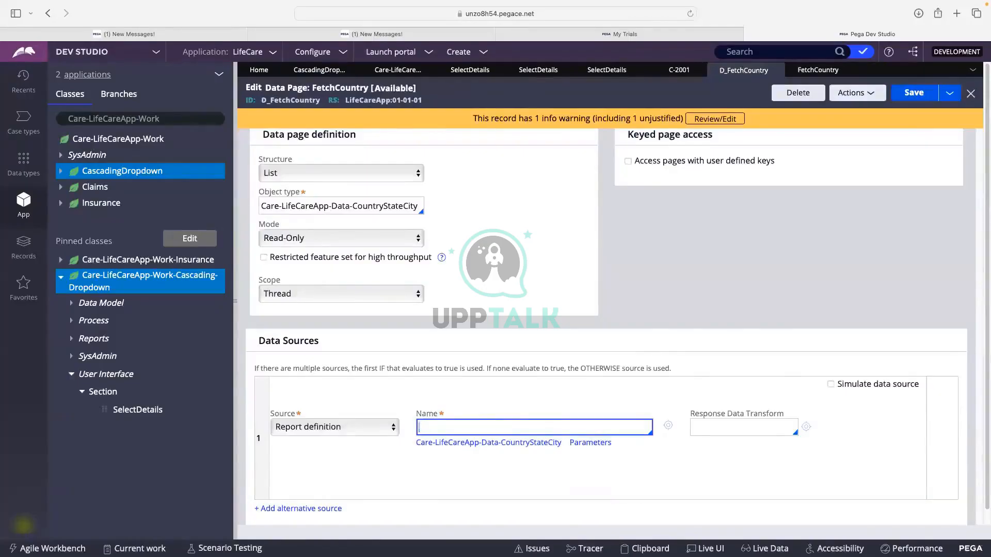
{"action": "type", "text": "Fetch"}
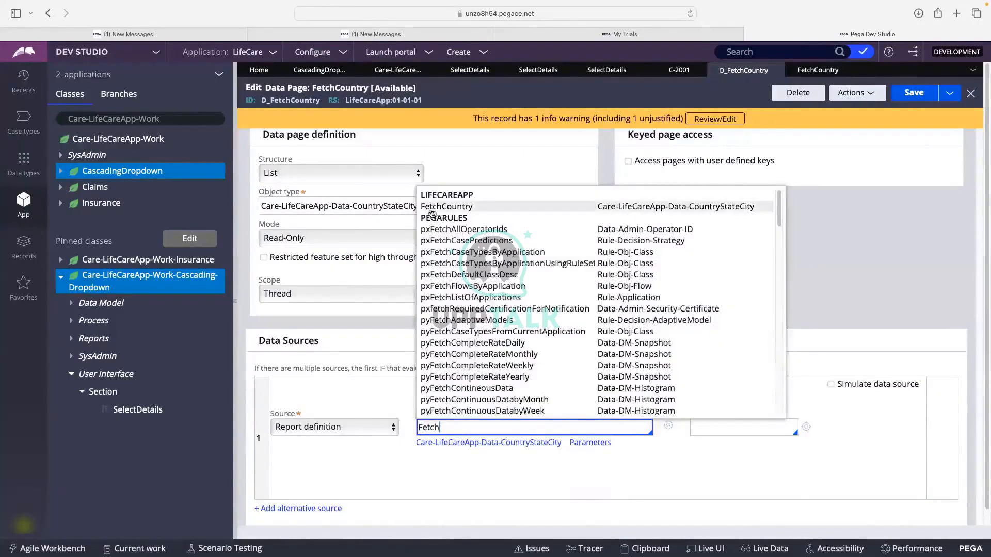
{"action": "left_click", "coordinate": [438, 207]}
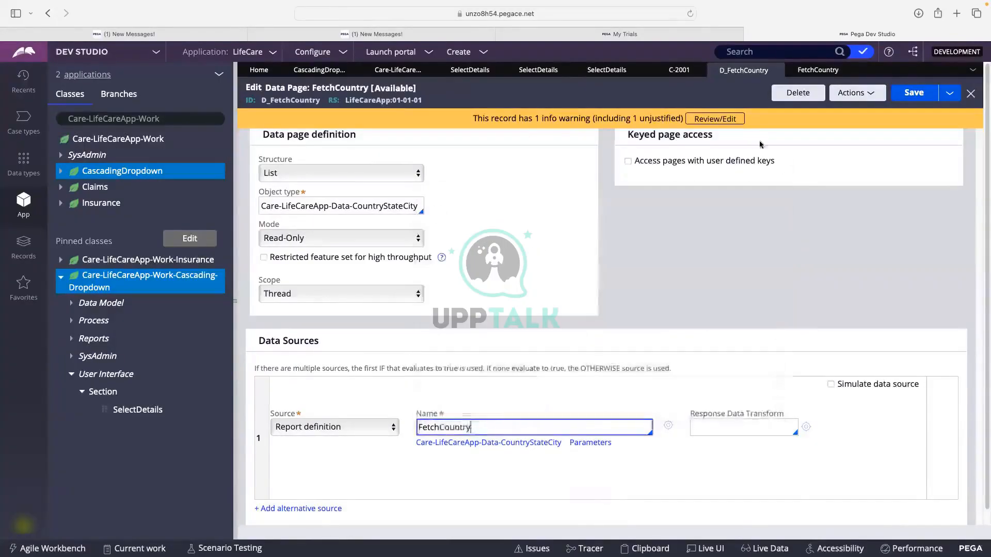
{"action": "left_click", "coordinate": [911, 96]}
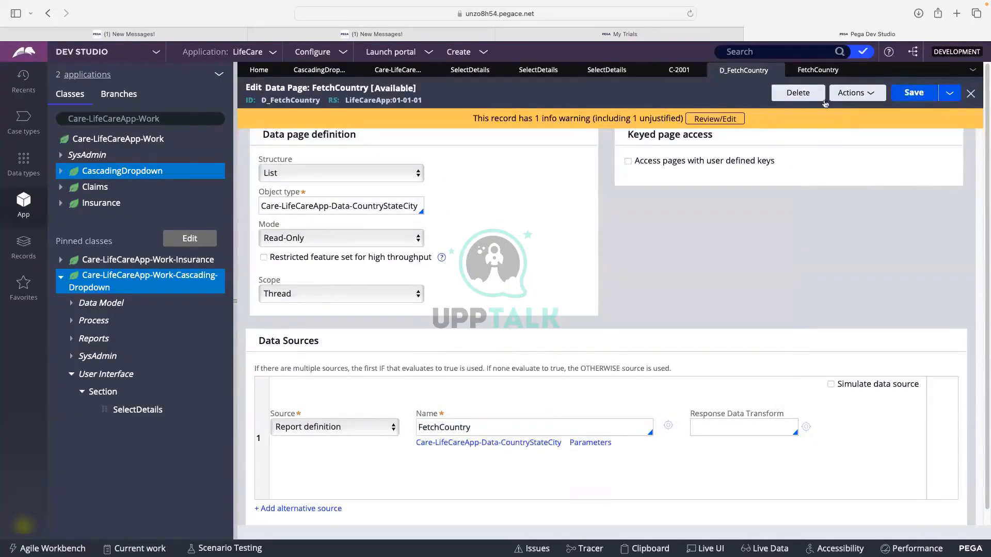
Run the D_FetchCountry data page and expand pxResults in its output
{"action": "left_click", "coordinate": [852, 96]}
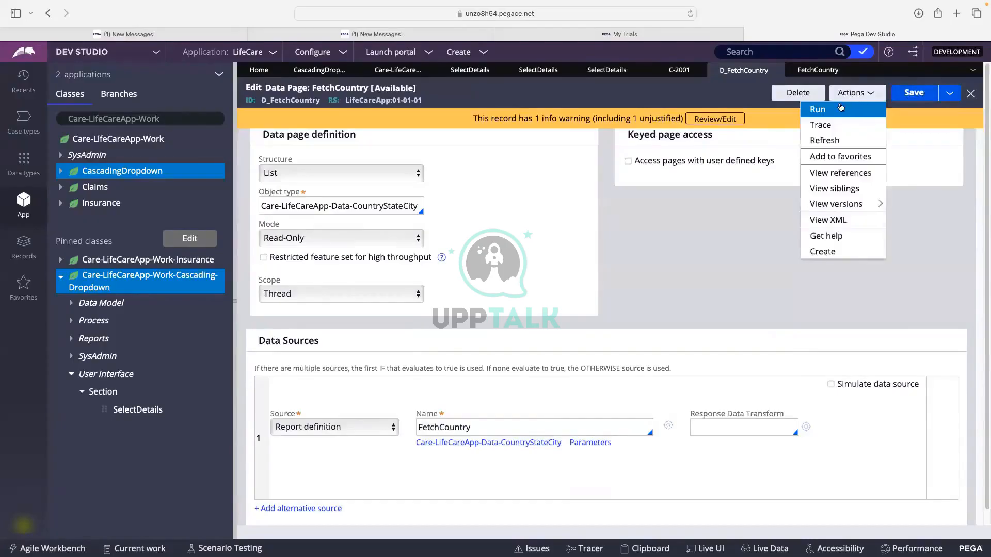
{"action": "left_click", "coordinate": [836, 112]}
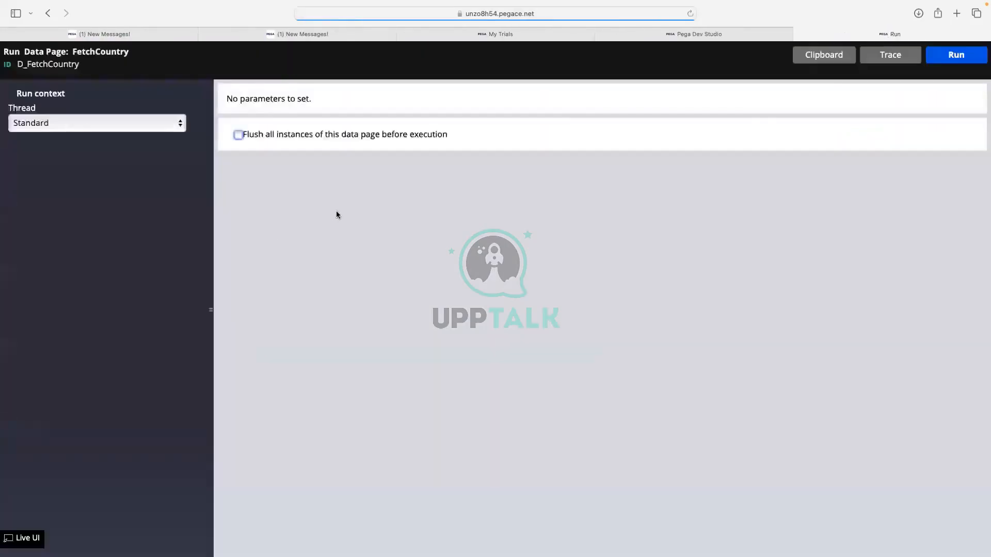
{"action": "left_click", "coordinate": [953, 60]}
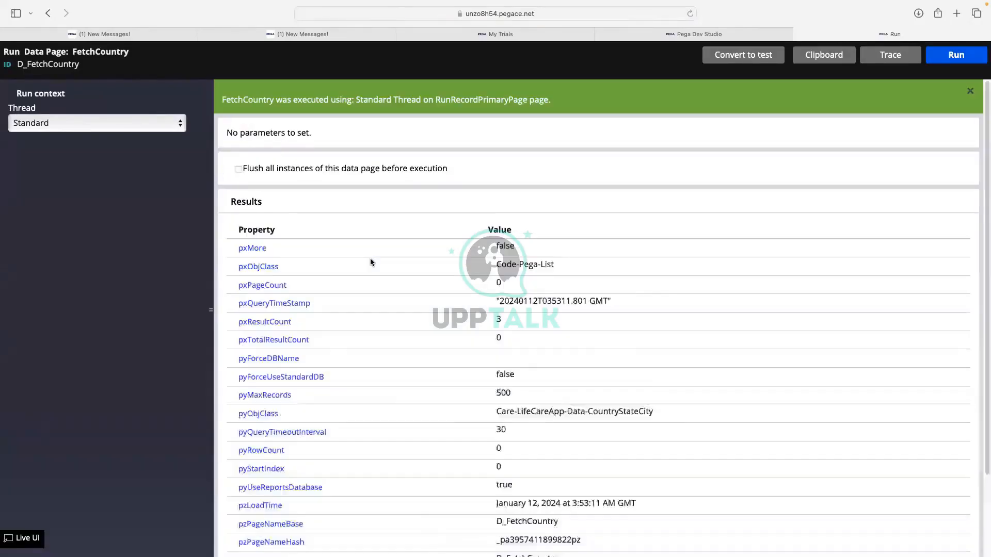
{"action": "scroll", "coordinate": [369, 261], "scroll_direction": "down", "scroll_amount": 3}
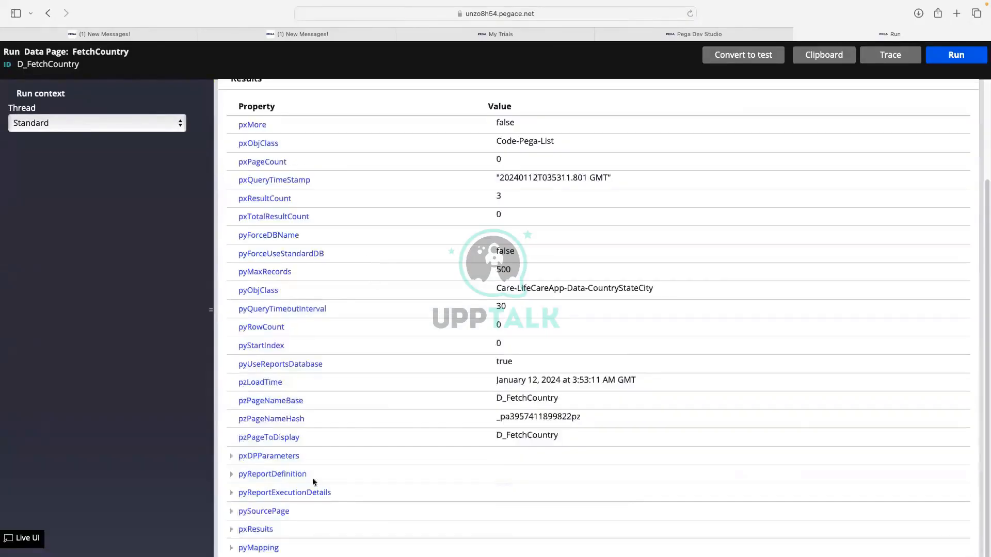
{"action": "left_click", "coordinate": [232, 530]}
{"action": "scroll", "coordinate": [310, 479], "scroll_direction": "down", "scroll_amount": 1}
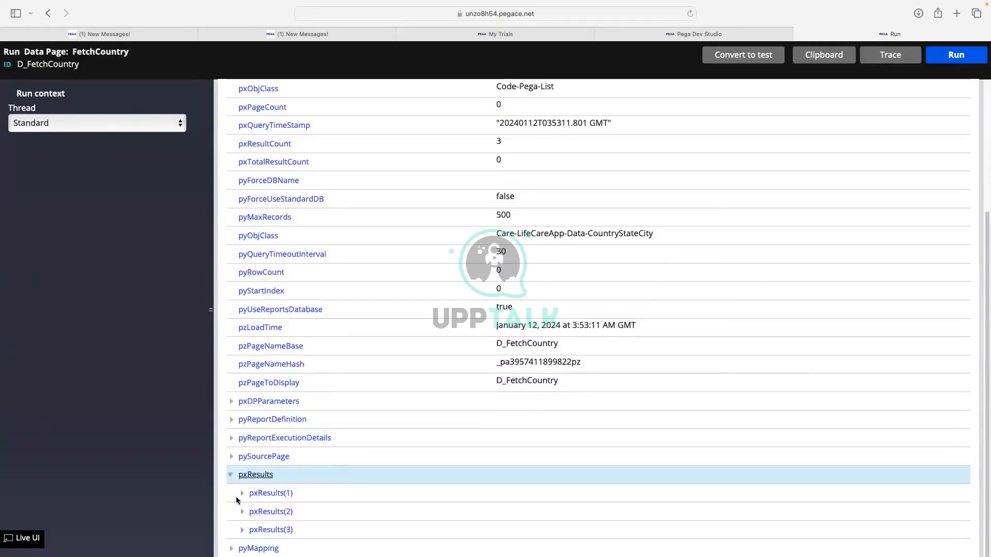
Expand each of the three pxResults entries to check their country values, and close the run output
{"action": "left_click", "coordinate": [253, 492]}
{"action": "scroll", "coordinate": [365, 462], "scroll_direction": "down", "scroll_amount": 1}
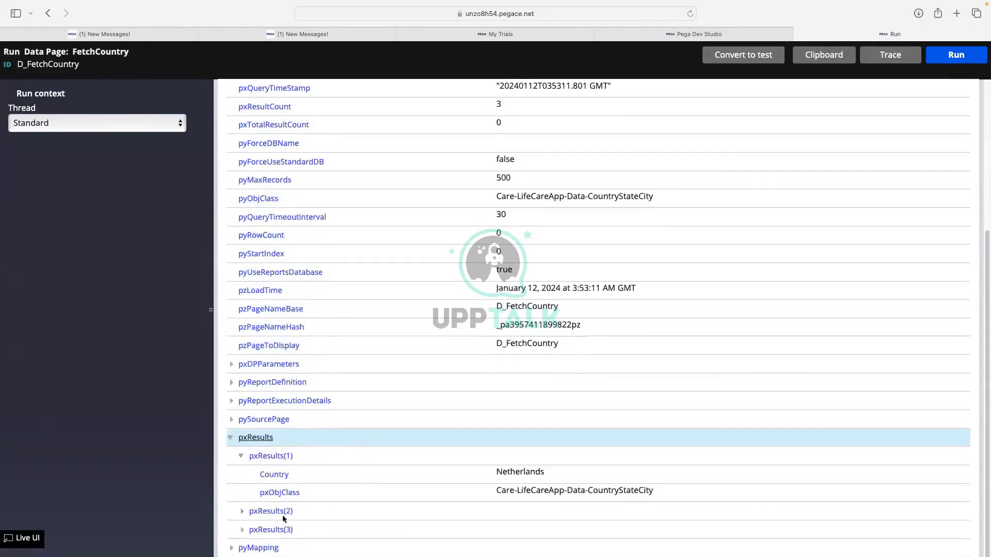
{"action": "left_click", "coordinate": [242, 511]}
{"action": "scroll", "coordinate": [341, 487], "scroll_direction": "down", "scroll_amount": 1}
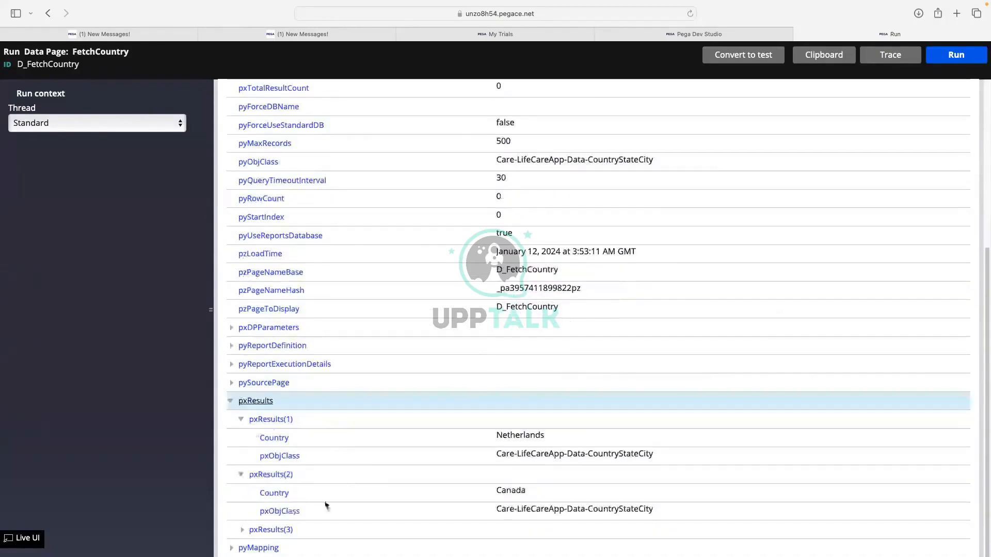
{"action": "left_click", "coordinate": [244, 531]}
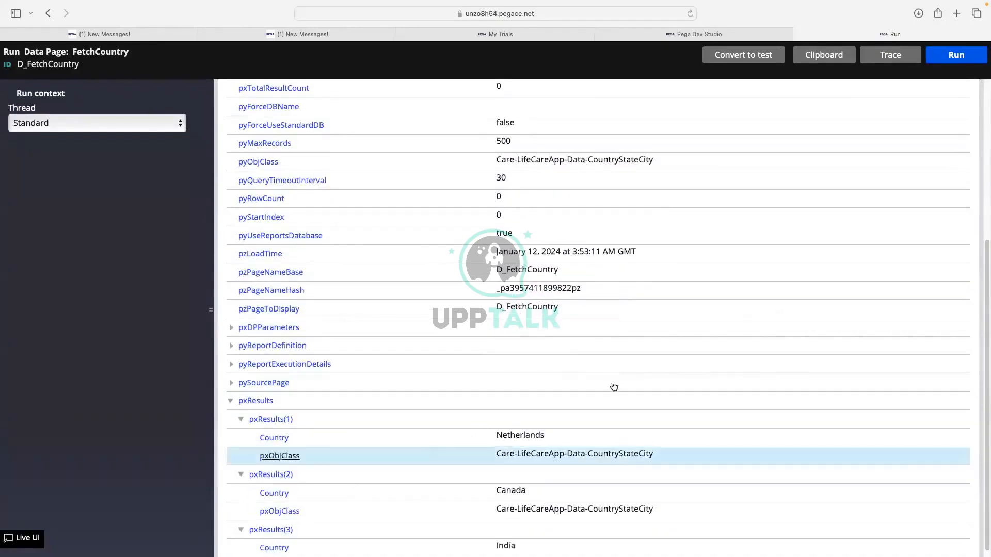
{"action": "scroll", "coordinate": [552, 362], "scroll_direction": "down", "scroll_amount": 5}
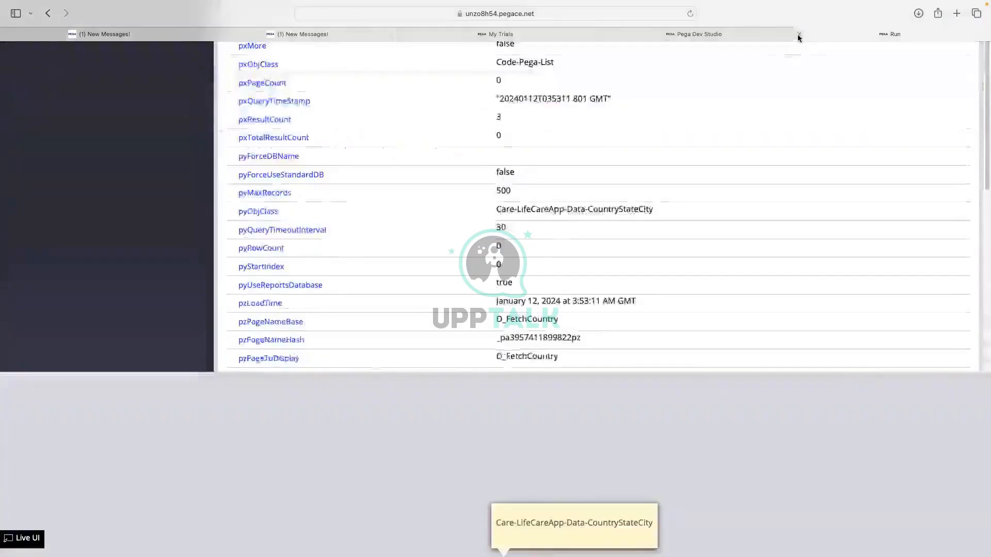
{"action": "left_click", "coordinate": [797, 34]}
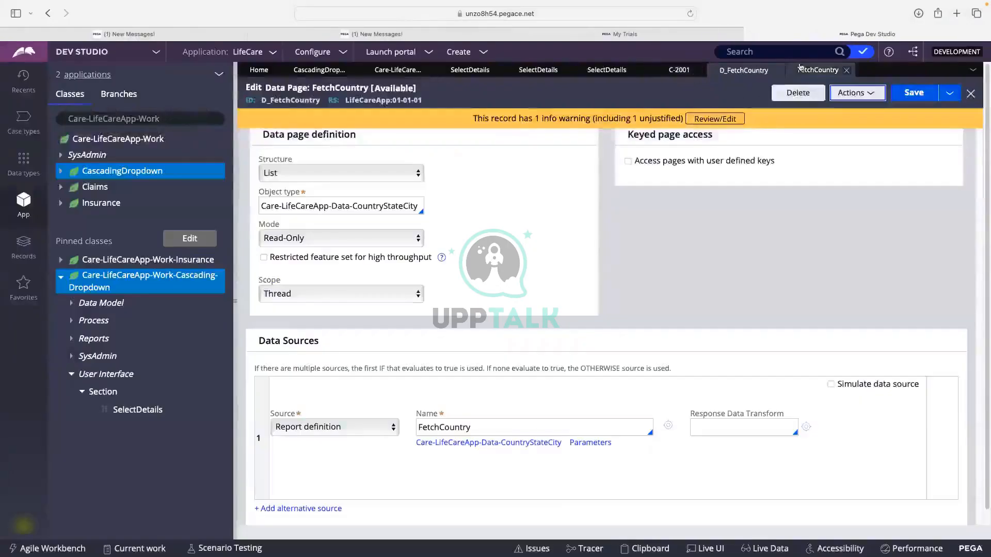
Replace the Country dropdown's list source data page in the SelectDetails section with D_FetchCountry
{"action": "left_click", "coordinate": [606, 69]}
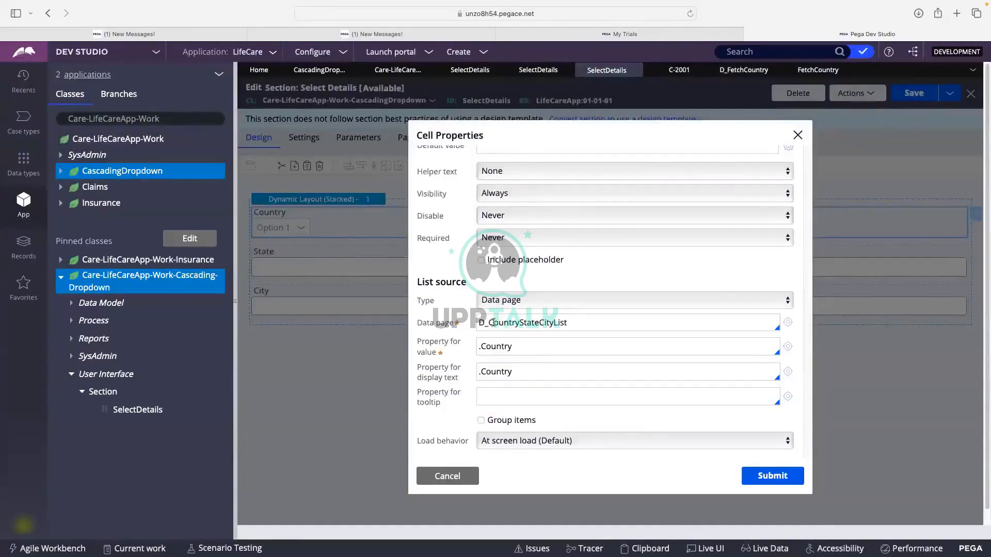
{"action": "left_click", "coordinate": [589, 317]}
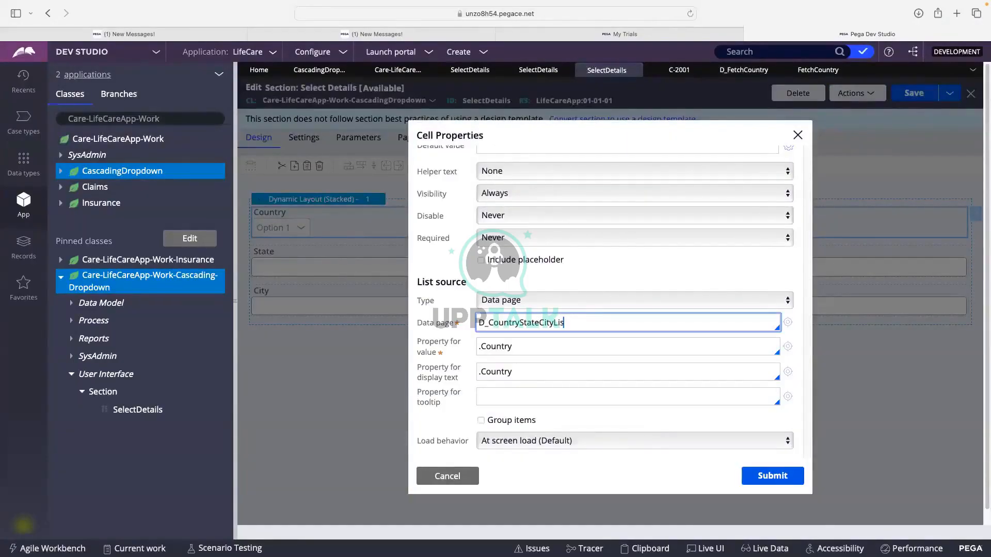
{"action": "key", "text": "BackSpace"}
{"action": "key", "text": "BackSpace"}
{"action": "key", "text": "BackSpace"}
{"action": "key", "text": "BackSpace"}
{"action": "key", "text": "BackSpace"}
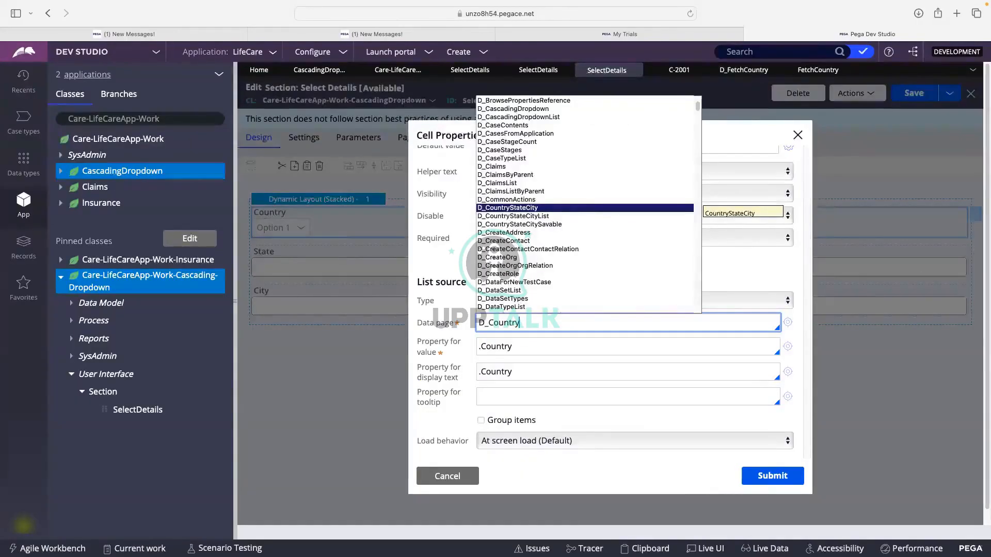
{"action": "key", "text": "BackSpace"}
{"action": "key", "text": "BackSpace"}
{"action": "key", "text": "BackSpace"}
{"action": "key", "text": "BackSpace"}
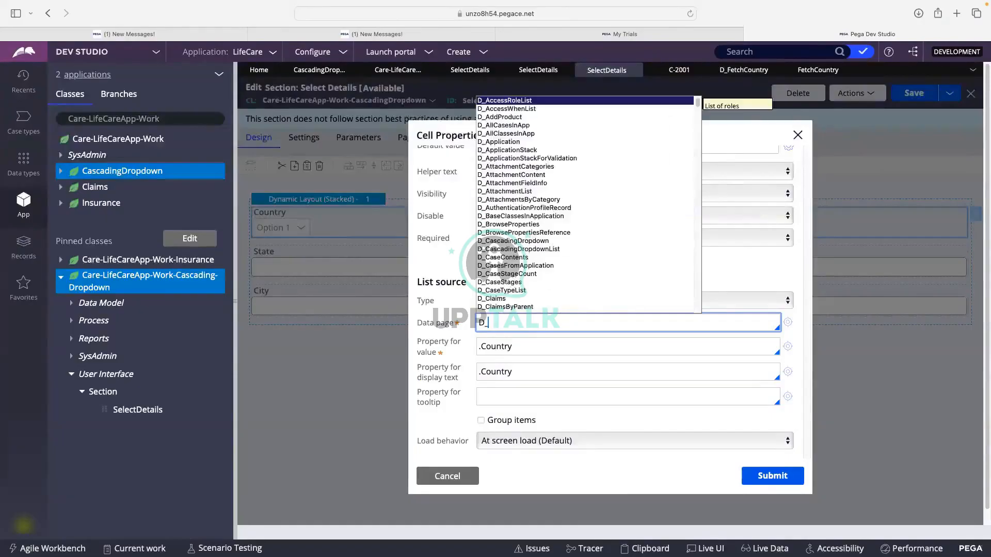
{"action": "type", "text": "Fetch"}
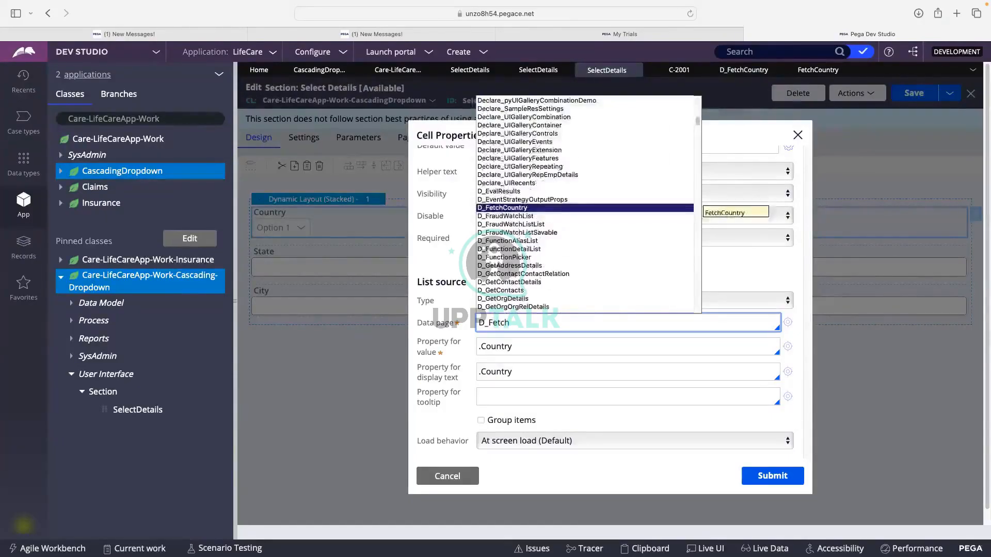
{"action": "key", "text": "Return"}
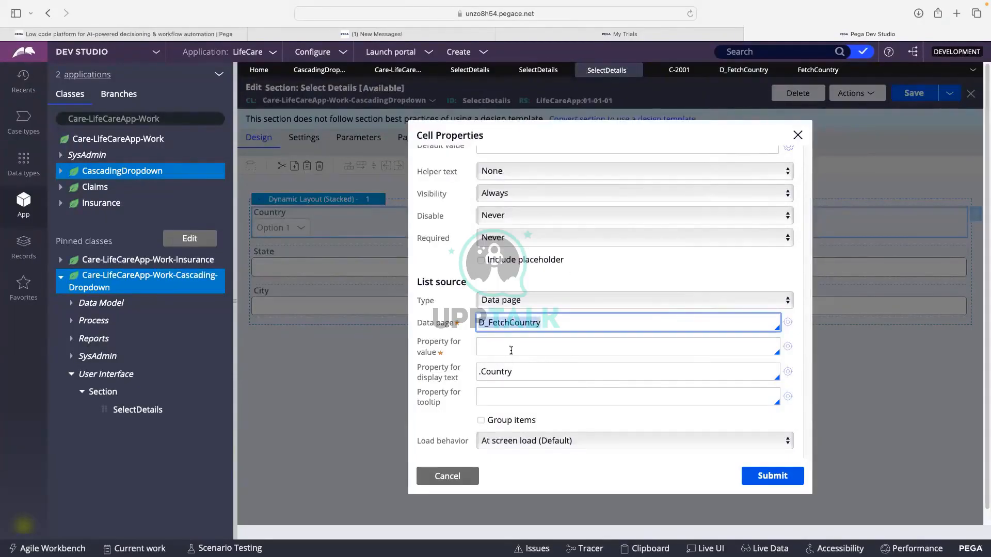
Set the Country dropdown's property for value to .Country, submit the cell properties, and save the section
{"action": "left_click", "coordinate": [510, 349]}
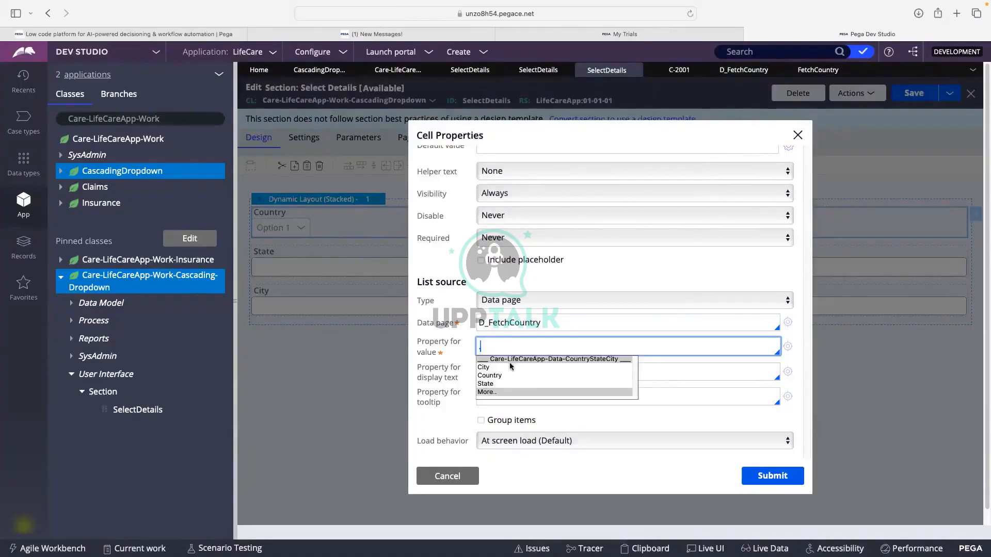
{"action": "left_click", "coordinate": [499, 376]}
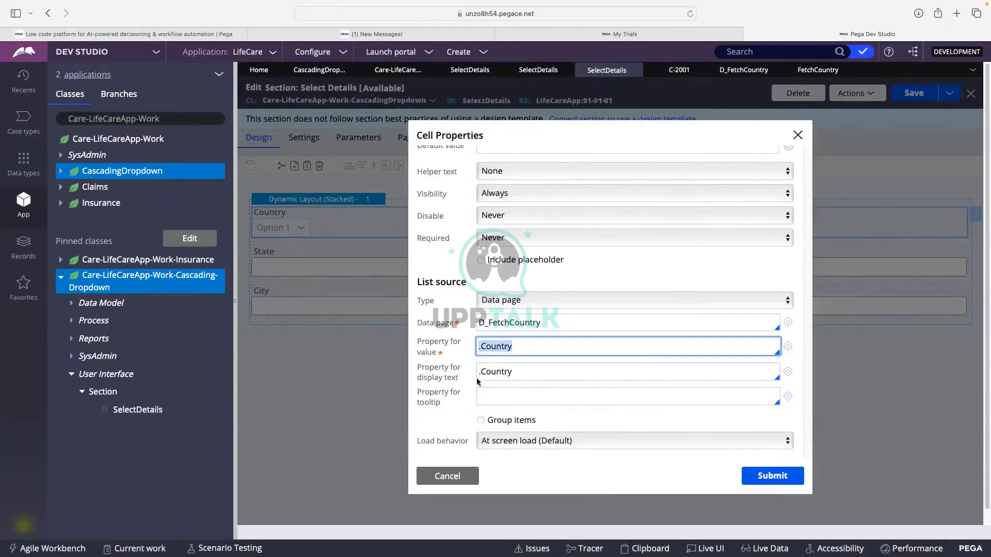
{"action": "left_click", "coordinate": [774, 481]}
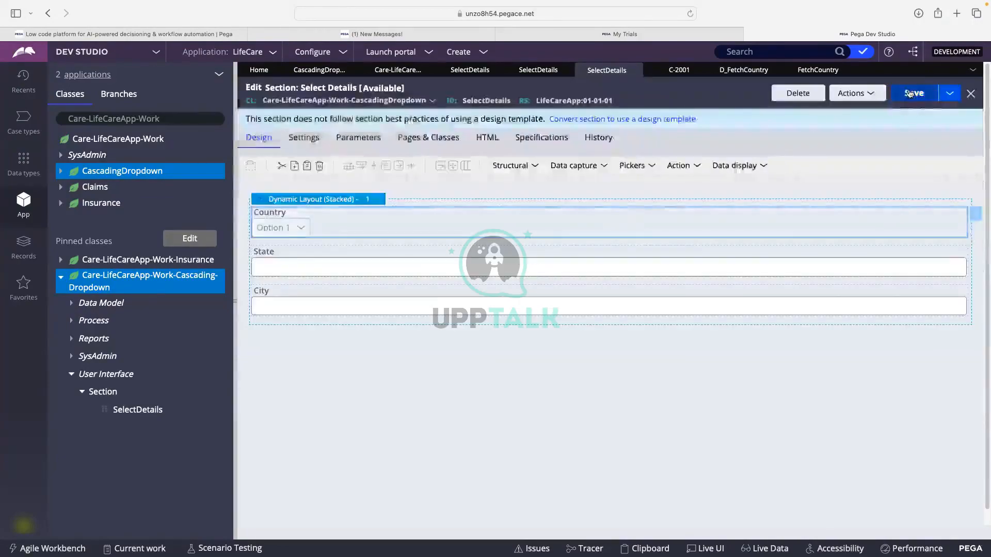
{"action": "left_click", "coordinate": [913, 93]}
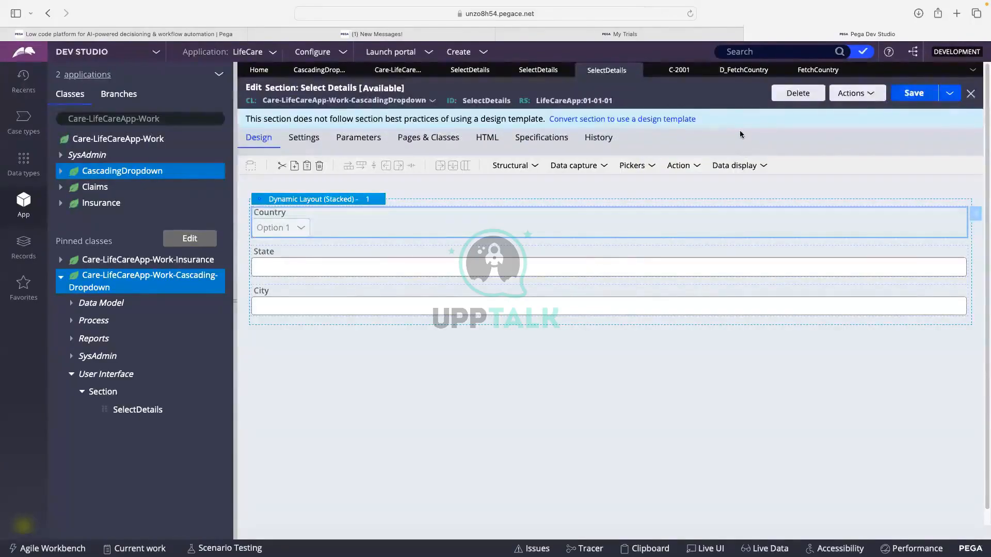
Refresh case C-2001 and check the Country dropdown's options for duplicates
{"action": "left_click", "coordinate": [679, 69]}
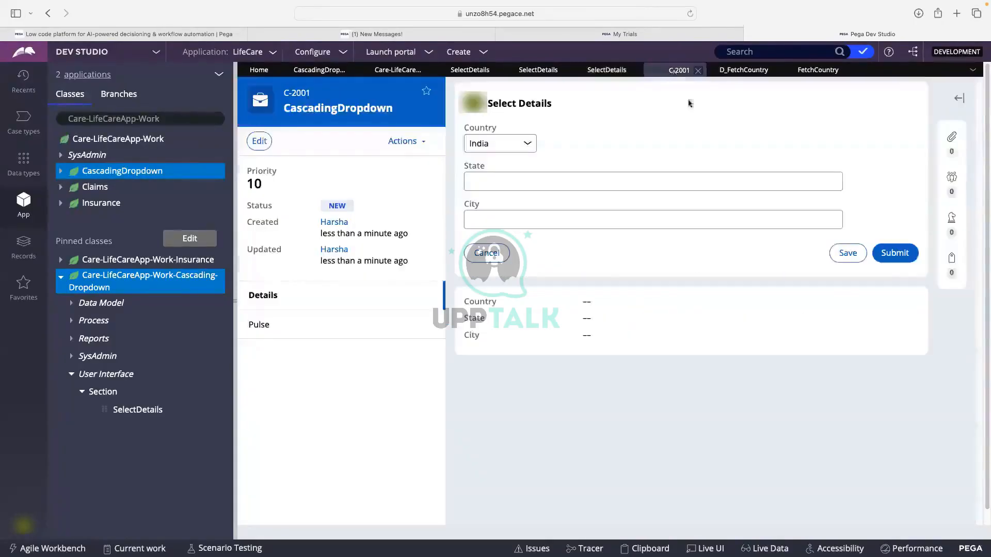
{"action": "left_click", "coordinate": [404, 141]}
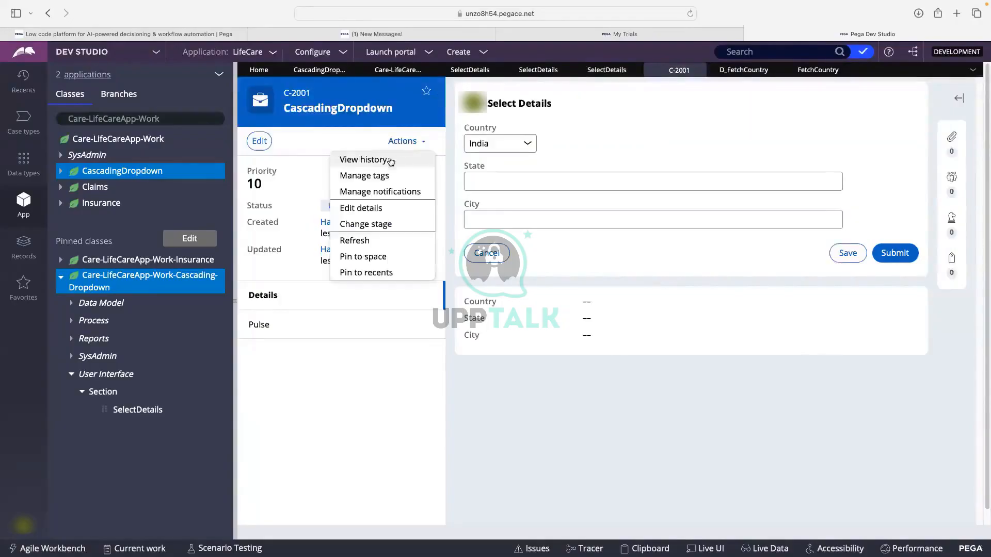
{"action": "left_click", "coordinate": [369, 239]}
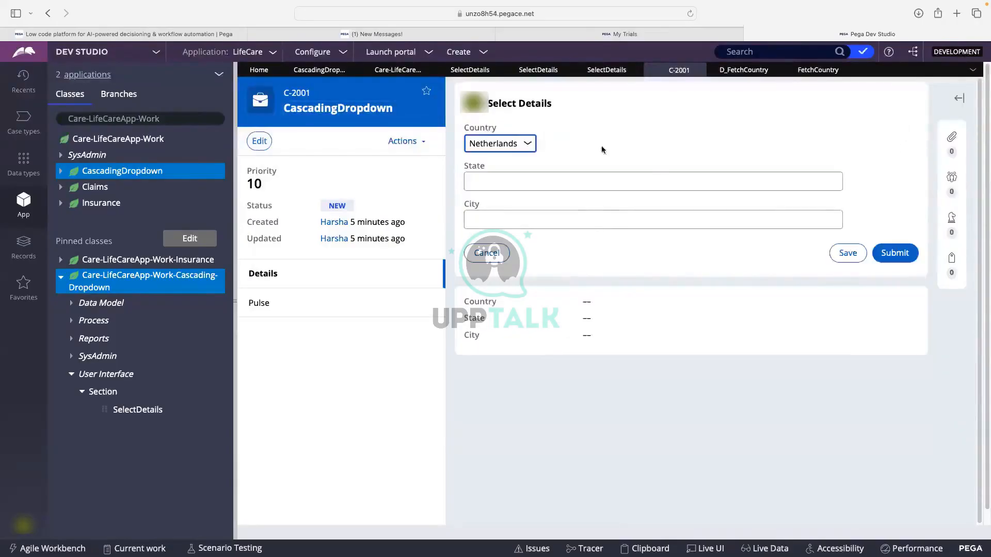
{"action": "left_click", "coordinate": [516, 143]}
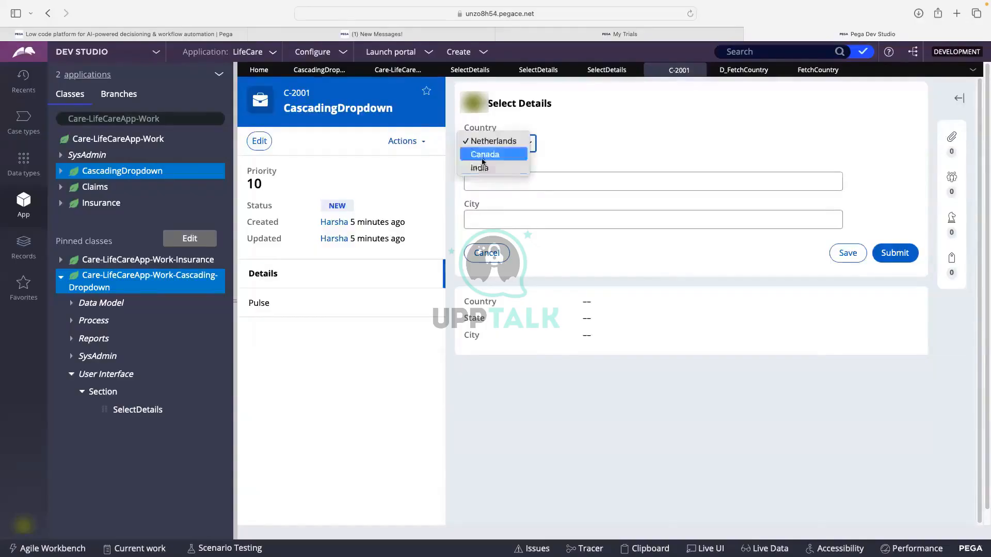
{"action": "left_click", "coordinate": [581, 136]}
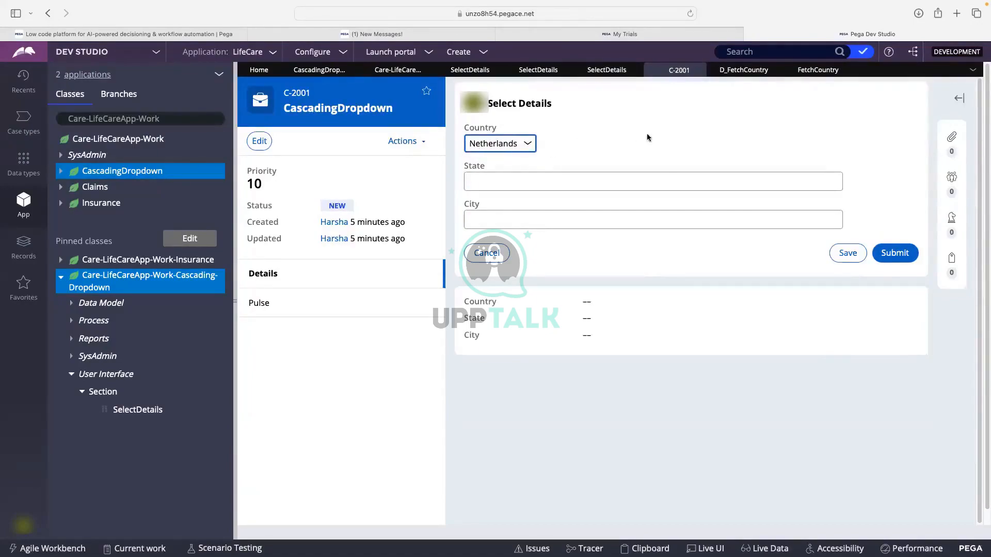
Include the placeholder "------Select------" on the Country dropdown in the SelectDetails section, submit the cell properties, and save the section
{"action": "left_click", "coordinate": [810, 70]}
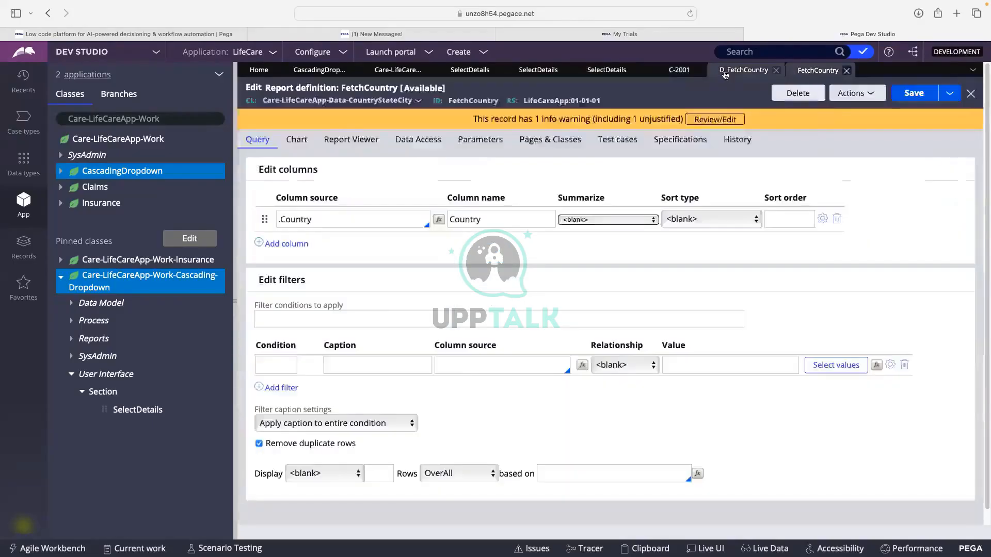
{"action": "left_click", "coordinate": [743, 70]}
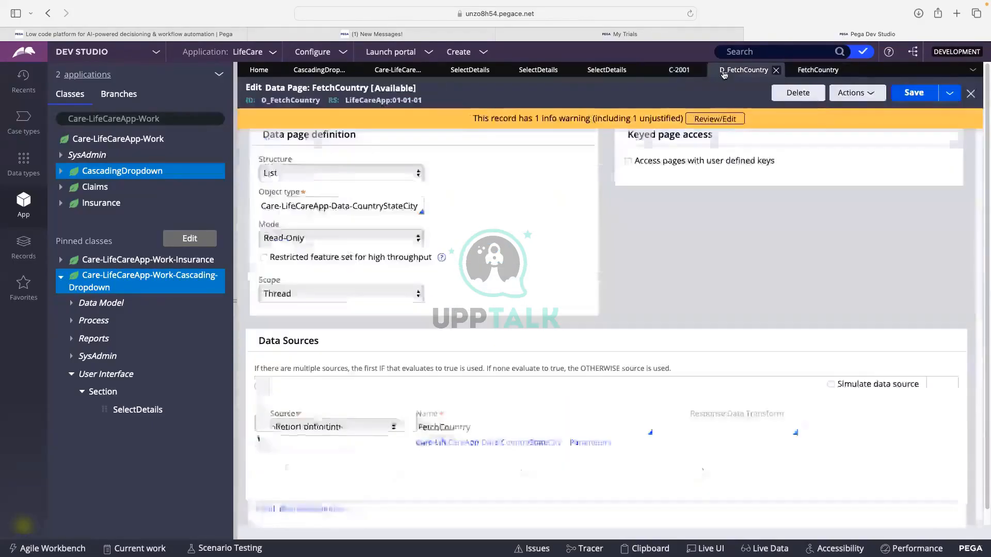
{"action": "left_click", "coordinate": [606, 74]}
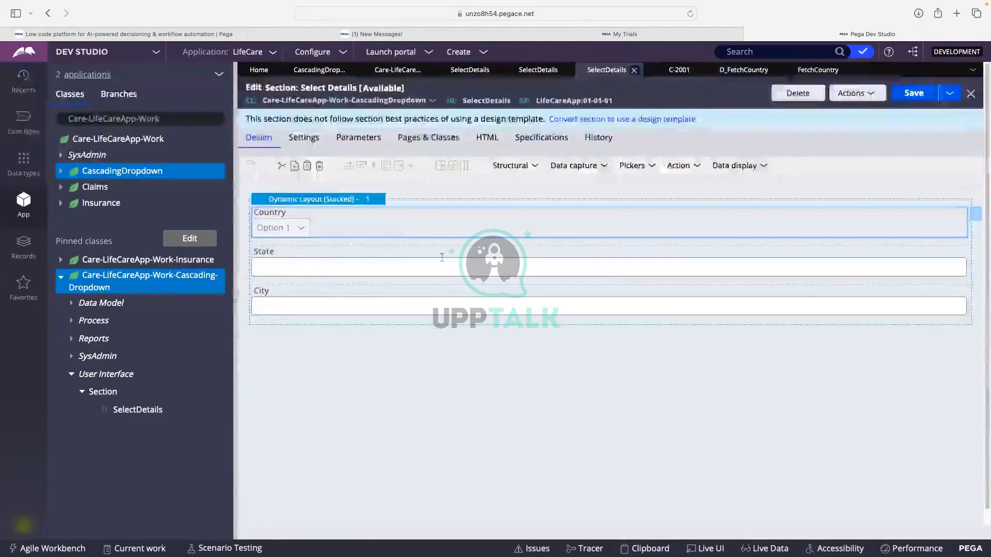
{"action": "double_click", "coordinate": [362, 225]}
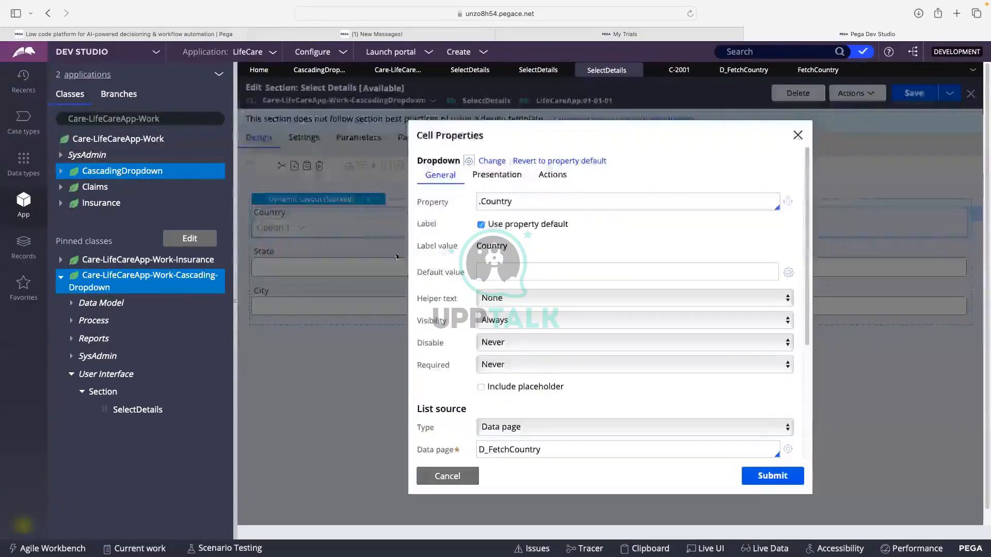
{"action": "scroll", "coordinate": [516, 253], "scroll_direction": "down", "scroll_amount": 2}
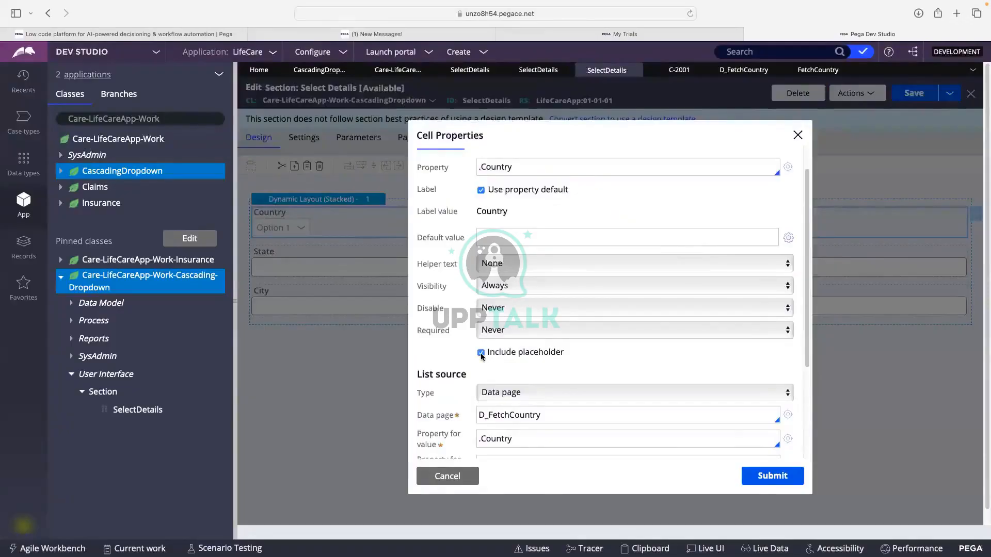
{"action": "left_click", "coordinate": [487, 371]}
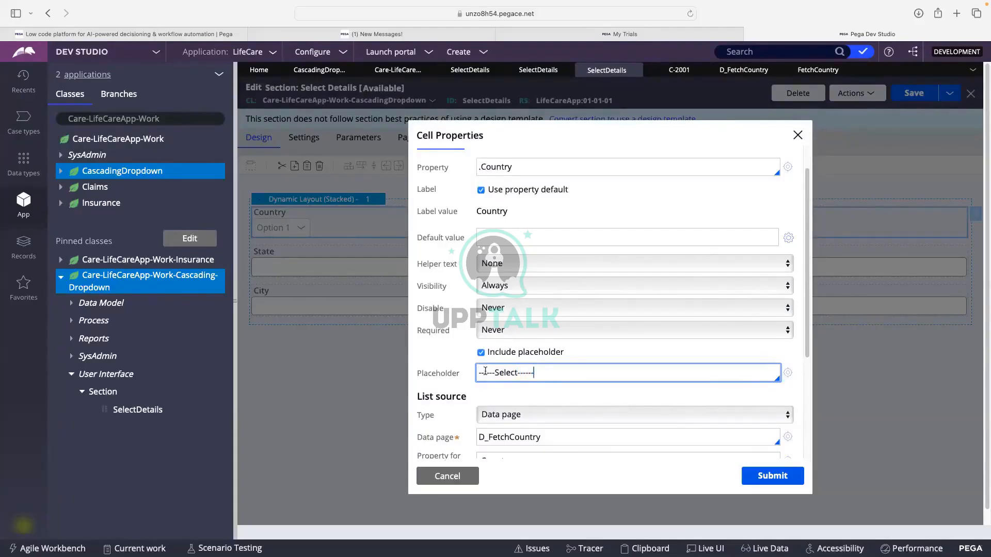
{"action": "left_click", "coordinate": [772, 475]}
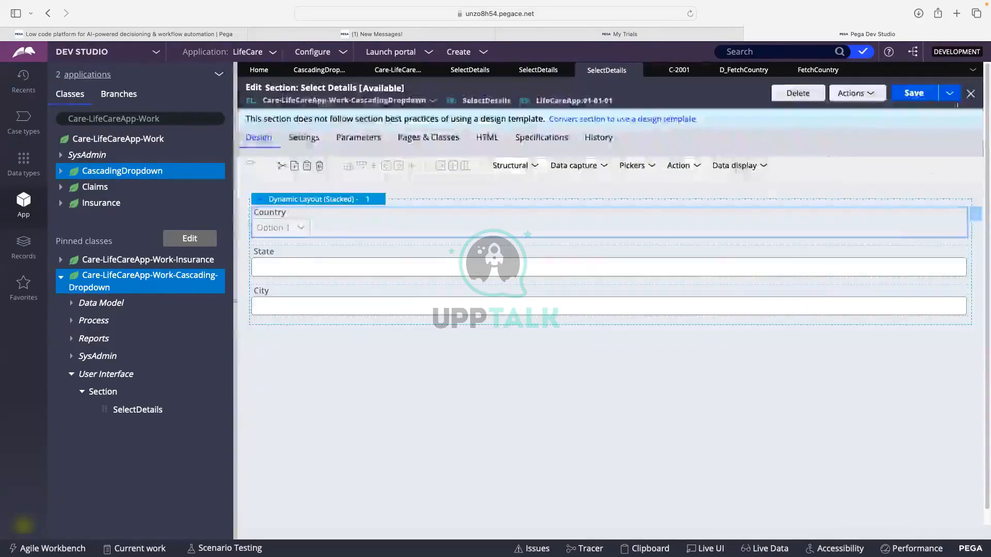
{"action": "left_click", "coordinate": [913, 93]}
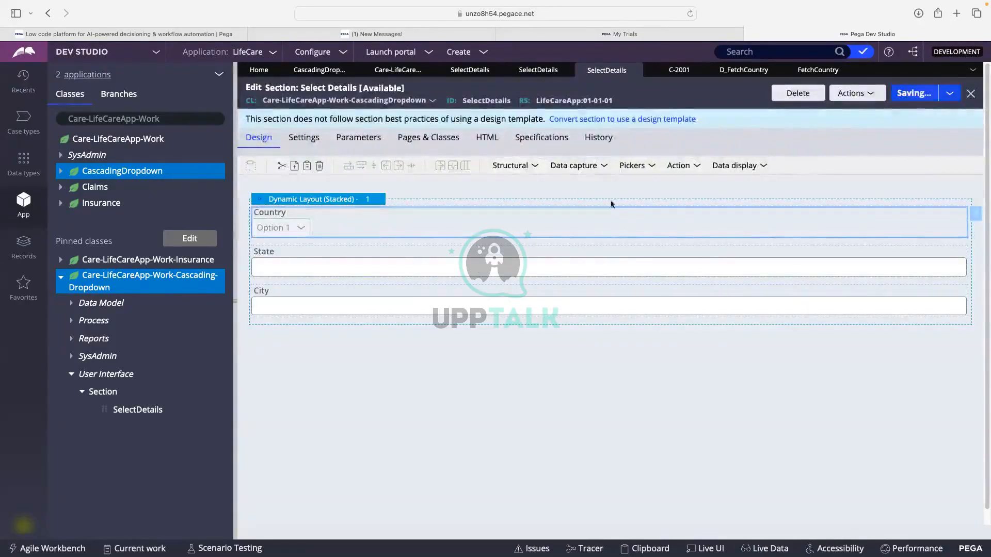
Refresh case C-2001 and check the Country dropdown's placeholder and list of options
{"action": "left_click", "coordinate": [672, 73]}
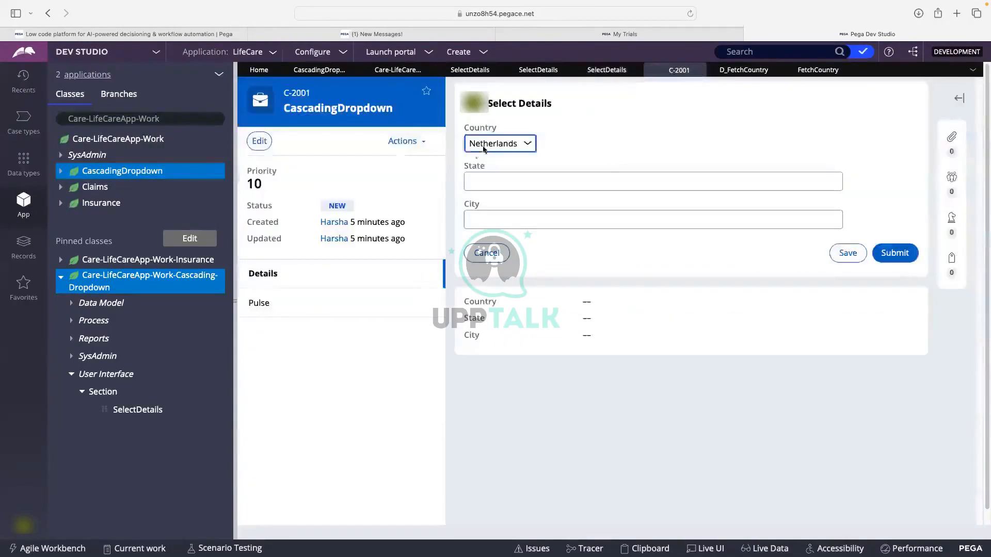
{"action": "left_click", "coordinate": [401, 143]}
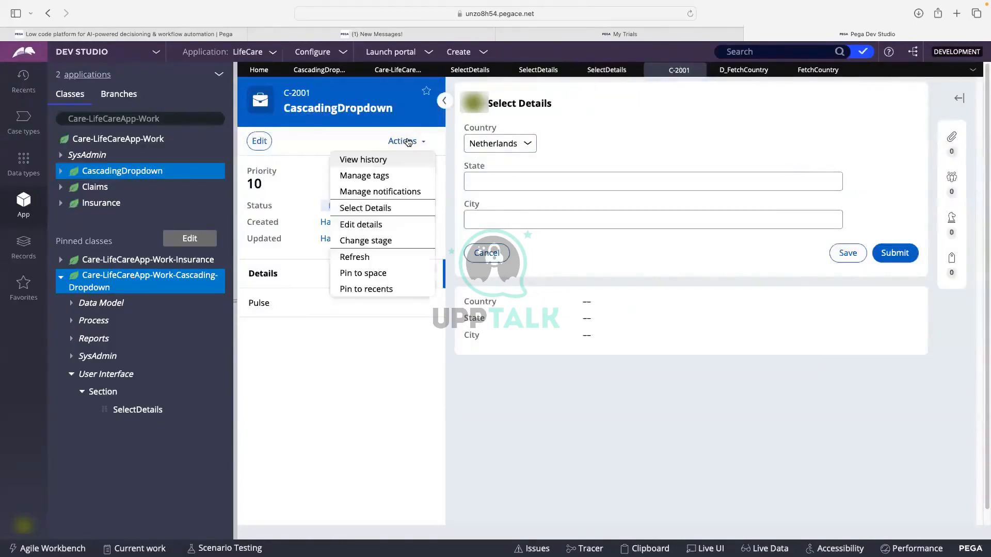
{"action": "left_click", "coordinate": [358, 256]}
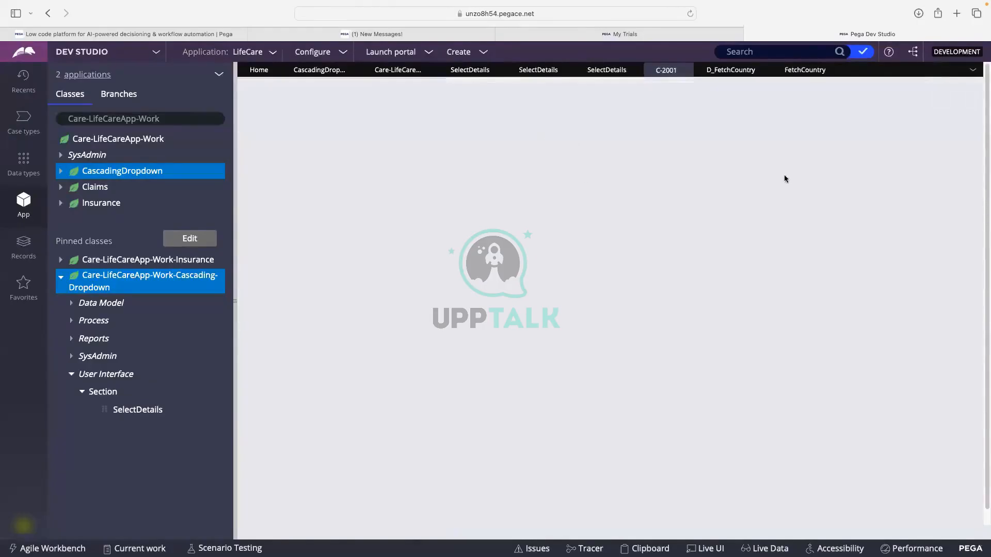
{"action": "left_click", "coordinate": [896, 126]}
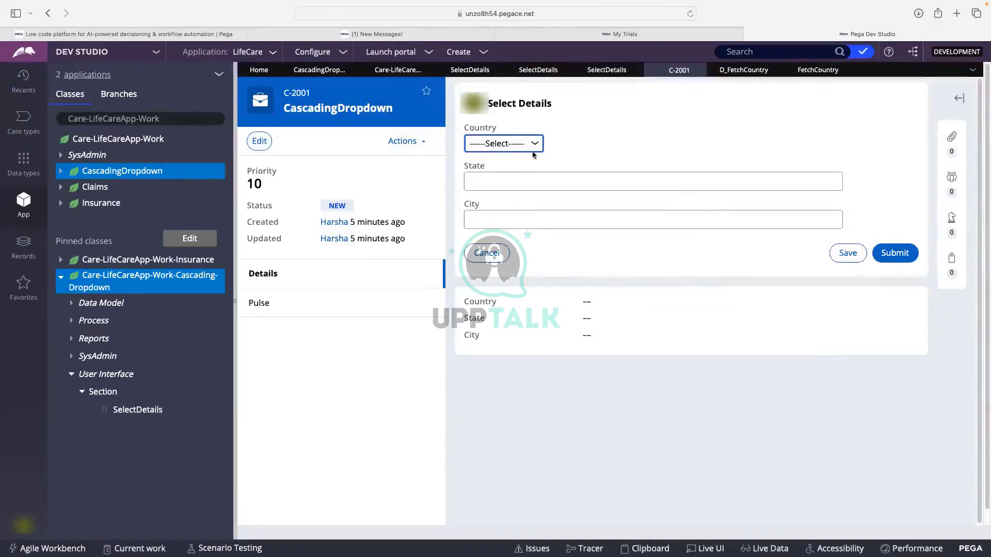
{"action": "left_click", "coordinate": [506, 143]}
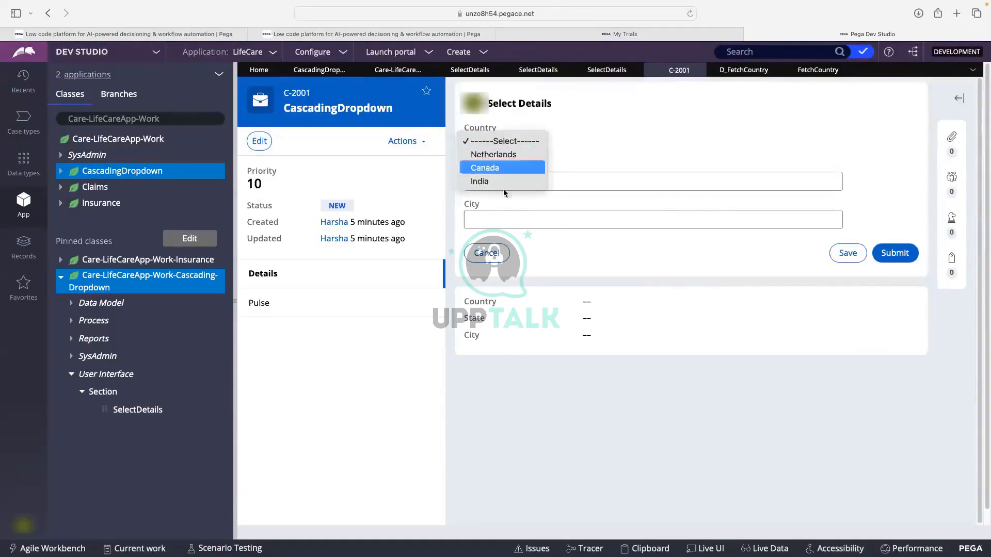
{"action": "left_click", "coordinate": [619, 155]}
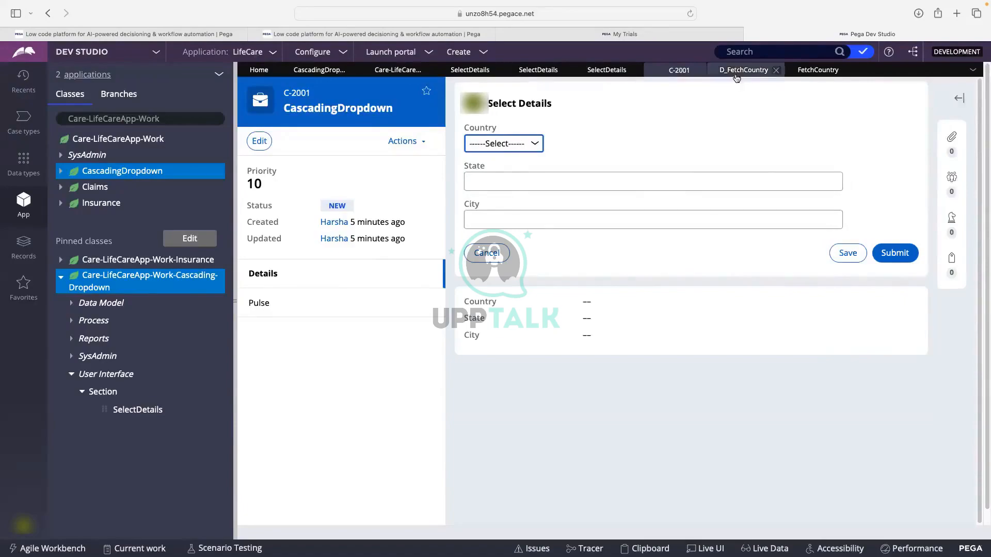
Change the State field in the SelectDetails section to a Dropdown control and set its list source type to Data page
{"action": "left_click", "coordinate": [818, 70]}
{"action": "left_click", "coordinate": [743, 72]}
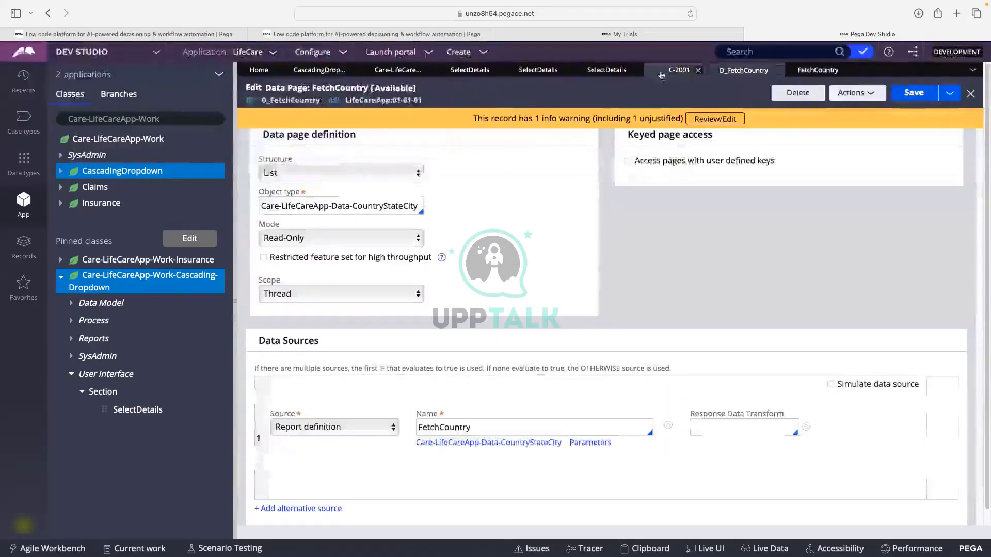
{"action": "left_click", "coordinate": [619, 72]}
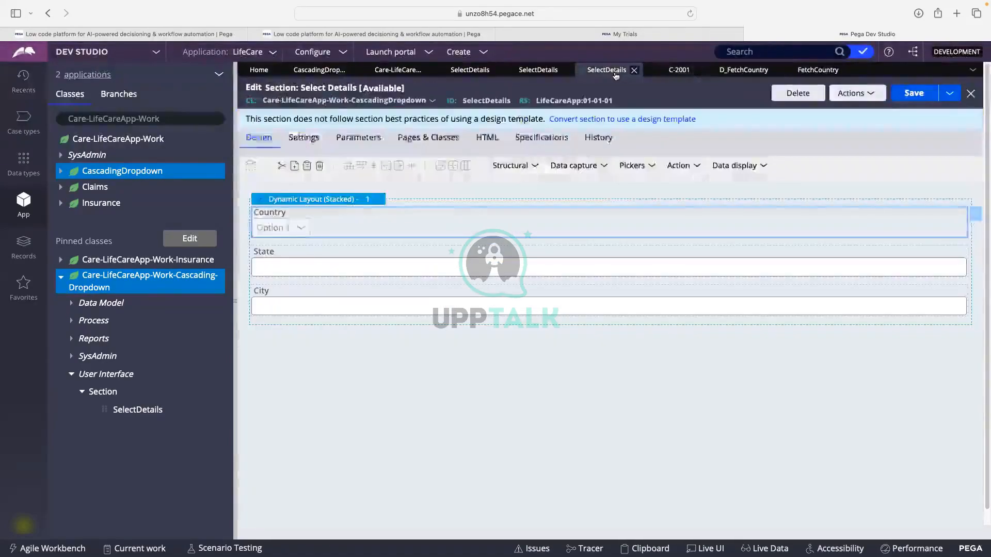
{"action": "left_click", "coordinate": [390, 276]}
{"action": "left_click", "coordinate": [427, 270]}
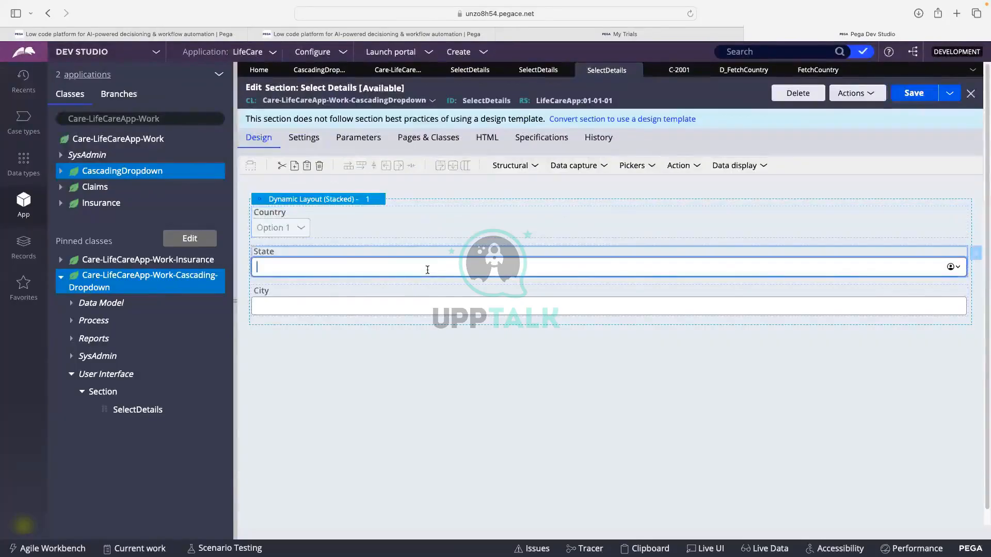
{"action": "double_click", "coordinate": [443, 273]}
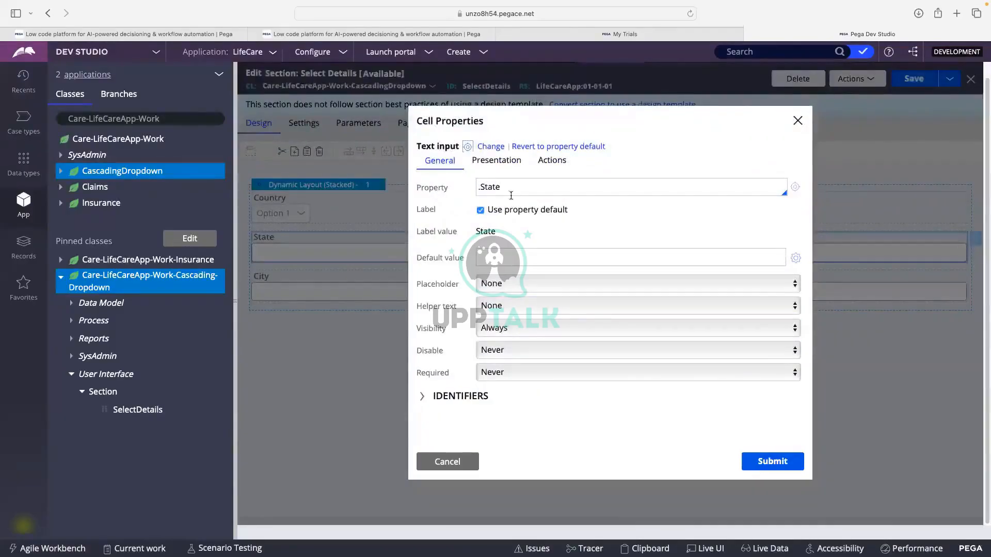
{"action": "left_click", "coordinate": [484, 151]}
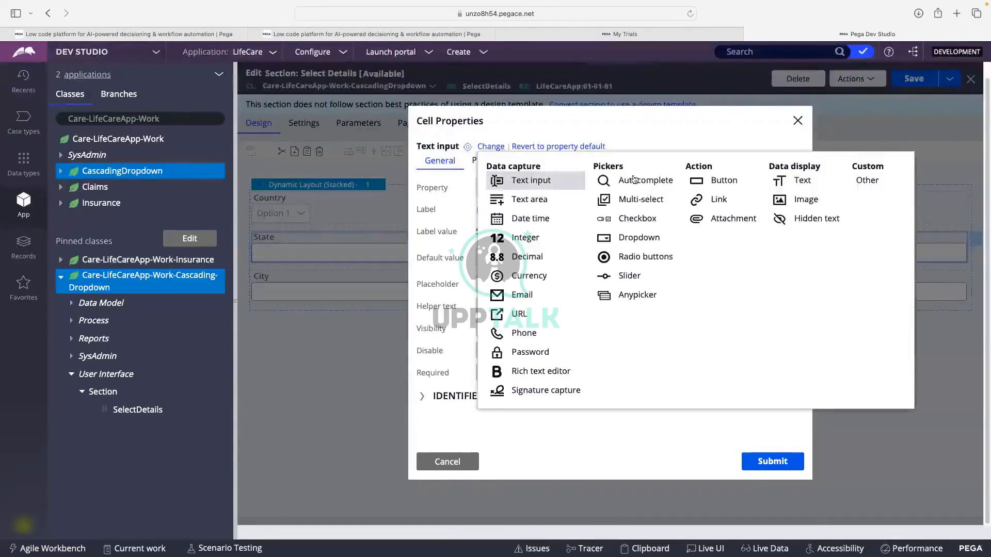
{"action": "left_click", "coordinate": [629, 237]}
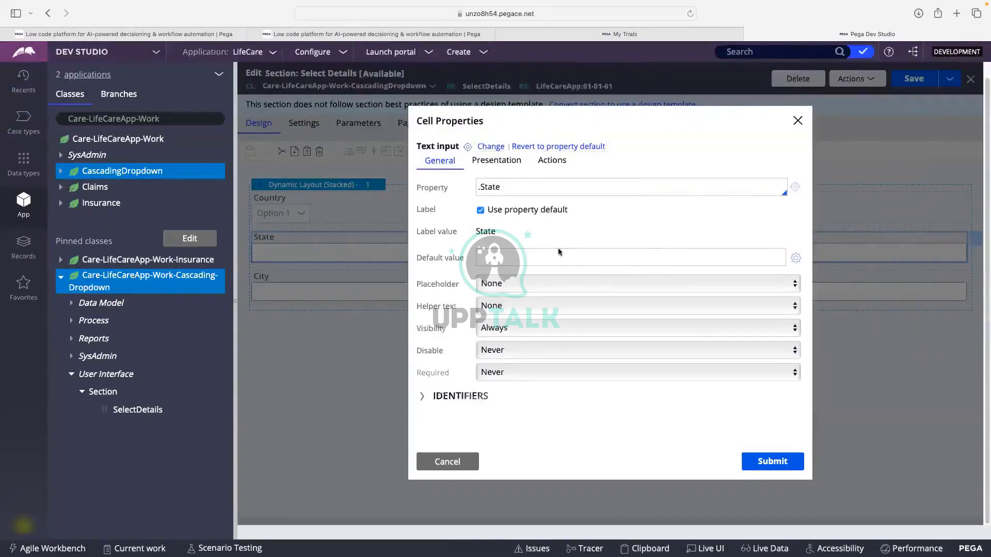
{"action": "scroll", "coordinate": [488, 340], "scroll_direction": "down", "scroll_amount": 2}
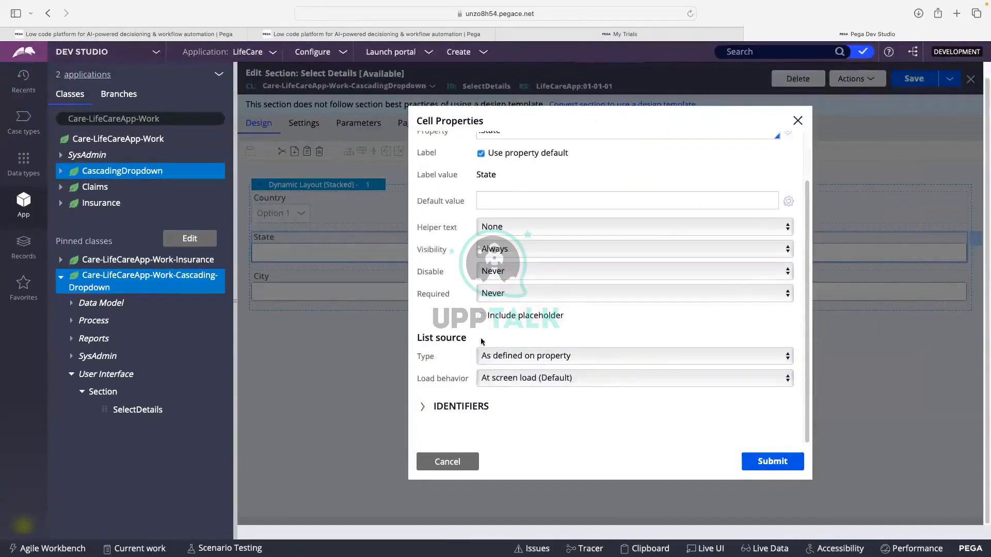
{"action": "left_click", "coordinate": [483, 357]}
{"action": "left_click", "coordinate": [507, 370]}
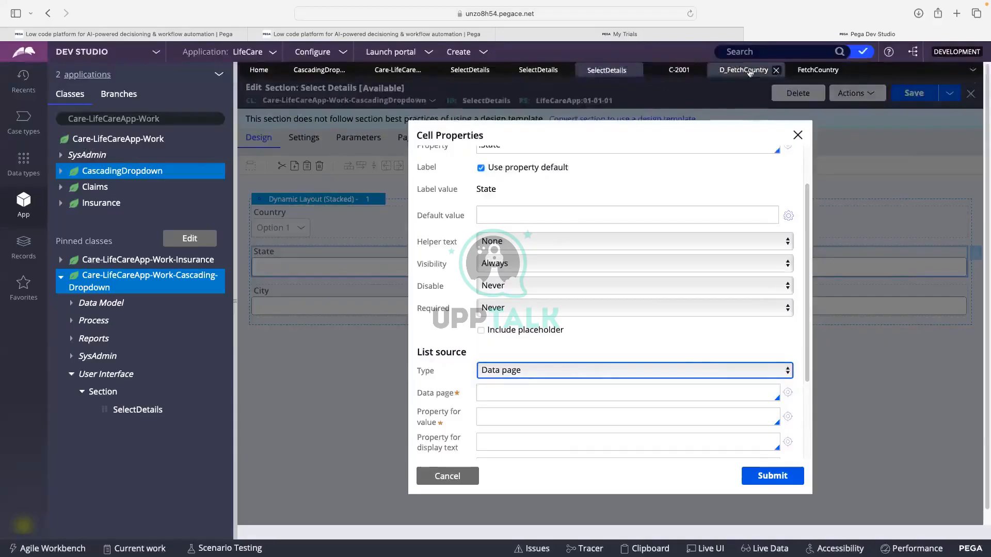
Save a copy of the FetchCountry report definition as FetchState in the Care-LifeCareApp-Data-CountryStateCity class
{"action": "left_click", "coordinate": [750, 73]}
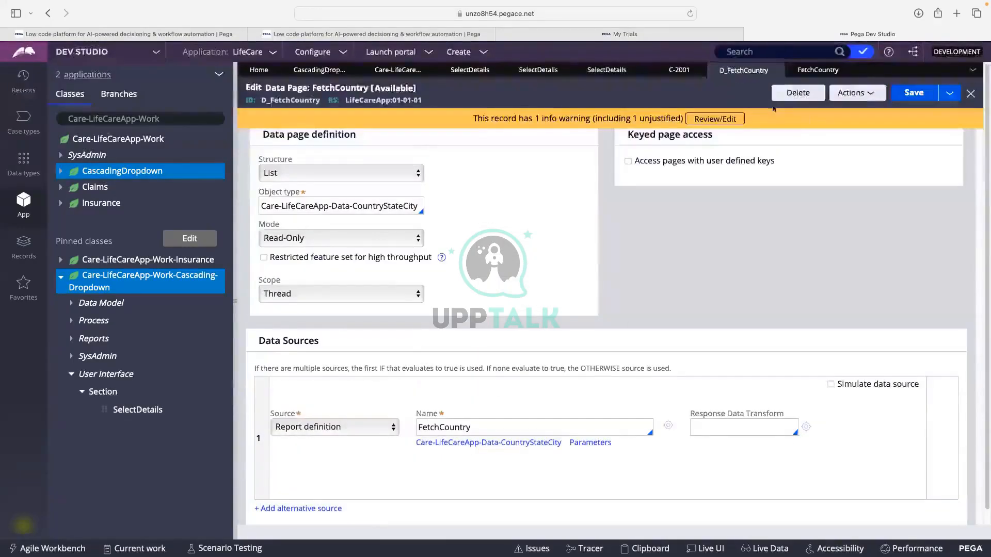
{"action": "left_click", "coordinate": [814, 72]}
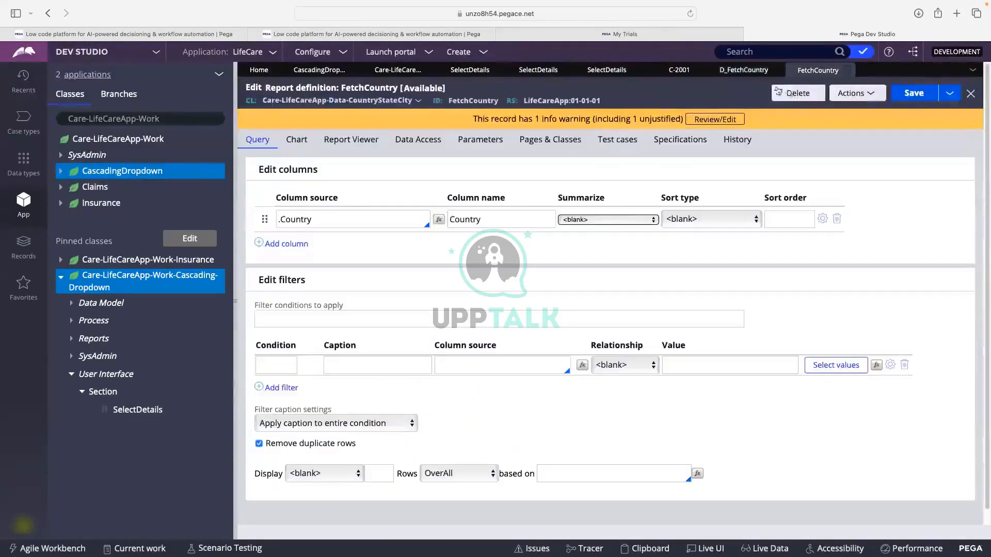
{"action": "left_click", "coordinate": [950, 93]}
{"action": "left_click", "coordinate": [883, 112]}
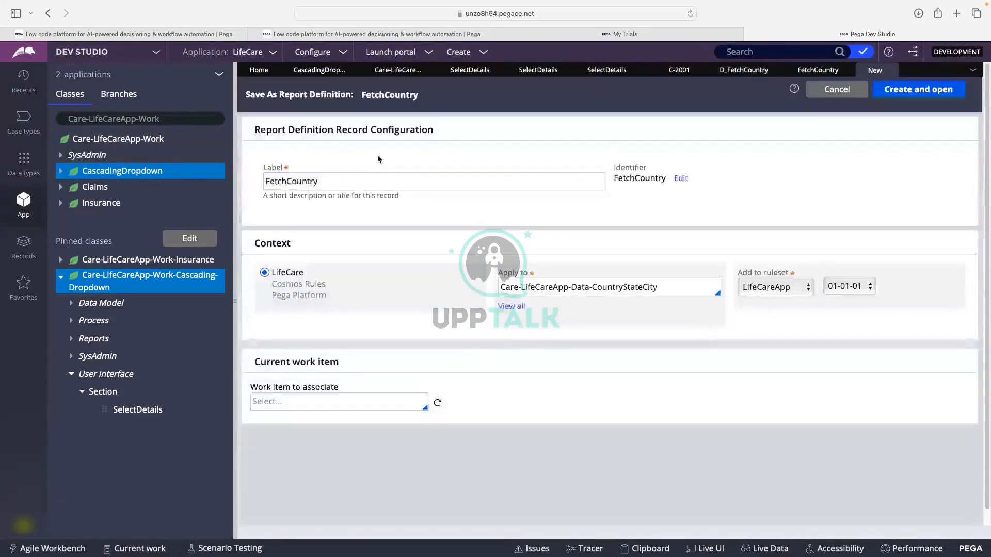
{"action": "left_click", "coordinate": [338, 186]}
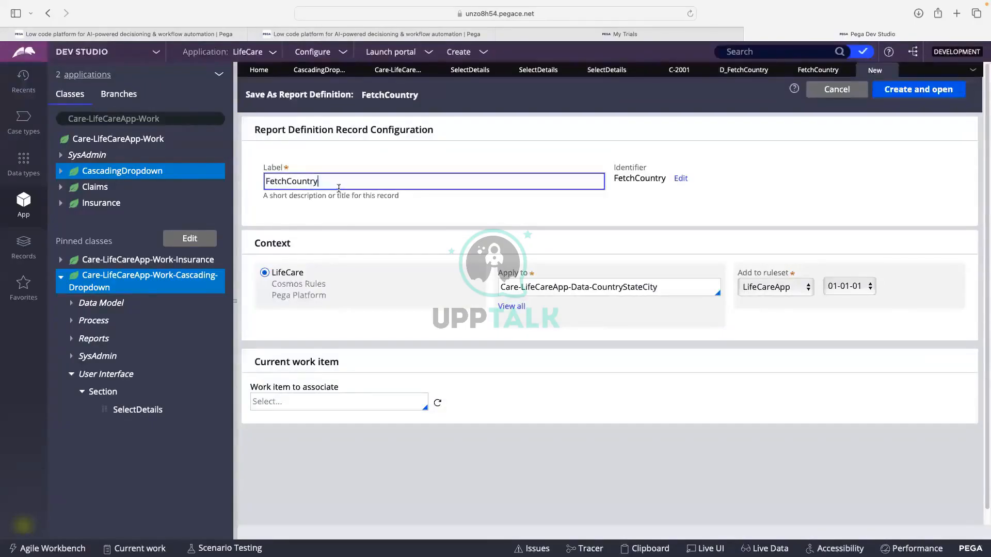
{"action": "key", "text": "BackSpace"}
{"action": "key", "text": "BackSpace"}
{"action": "key", "text": "BackSpace"}
{"action": "type", "text": "Stat"}
{"action": "left_click", "coordinate": [499, 221]}
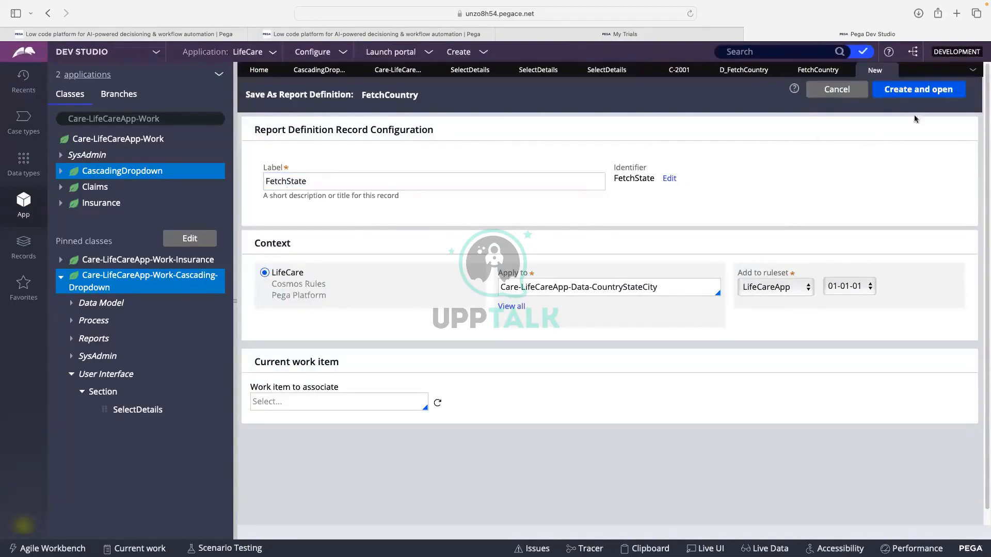
{"action": "left_click", "coordinate": [917, 92]}
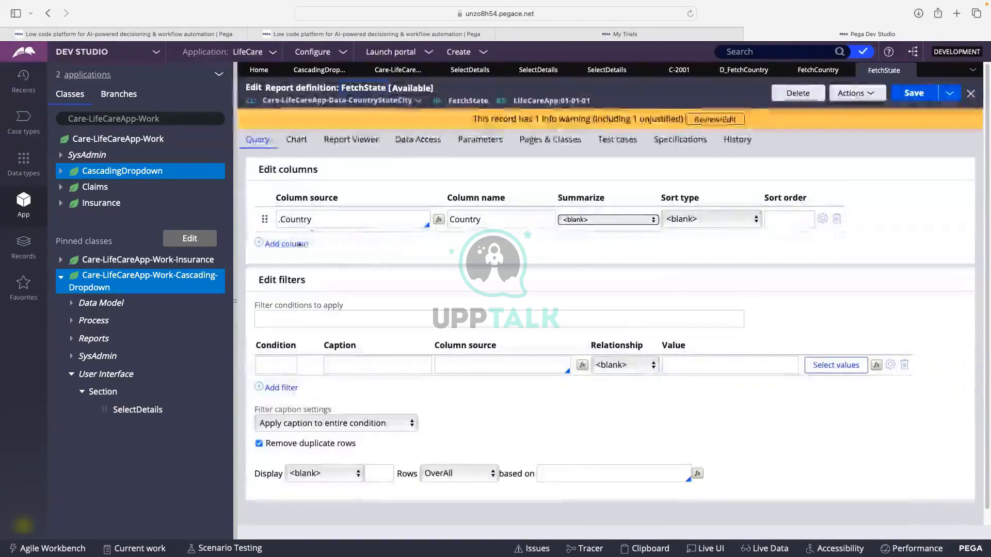
Replace the .Country column in the FetchState report with a .State column, and turn off the removal of duplicate rows
{"action": "left_click", "coordinate": [304, 244]}
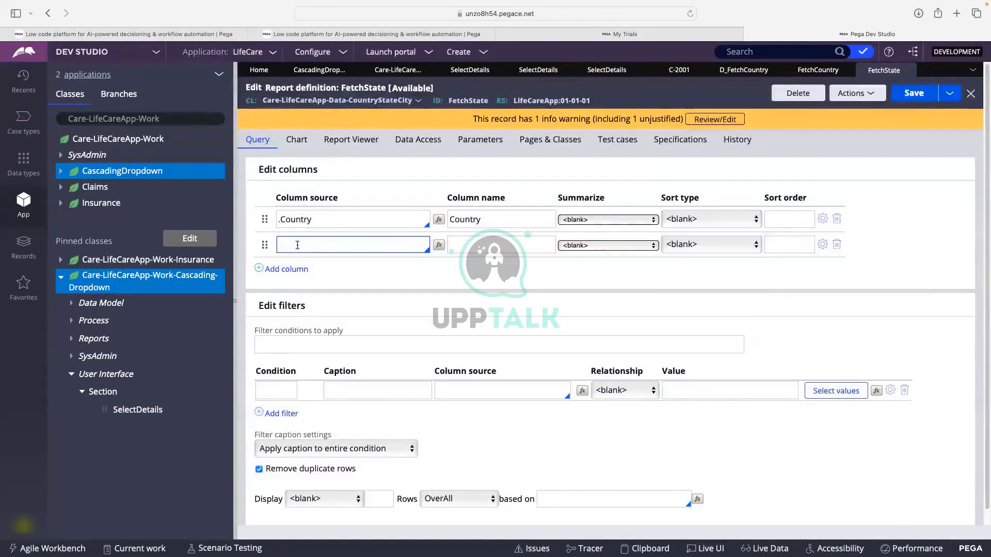
{"action": "left_click", "coordinate": [297, 245]}
{"action": "type", "text": "."}
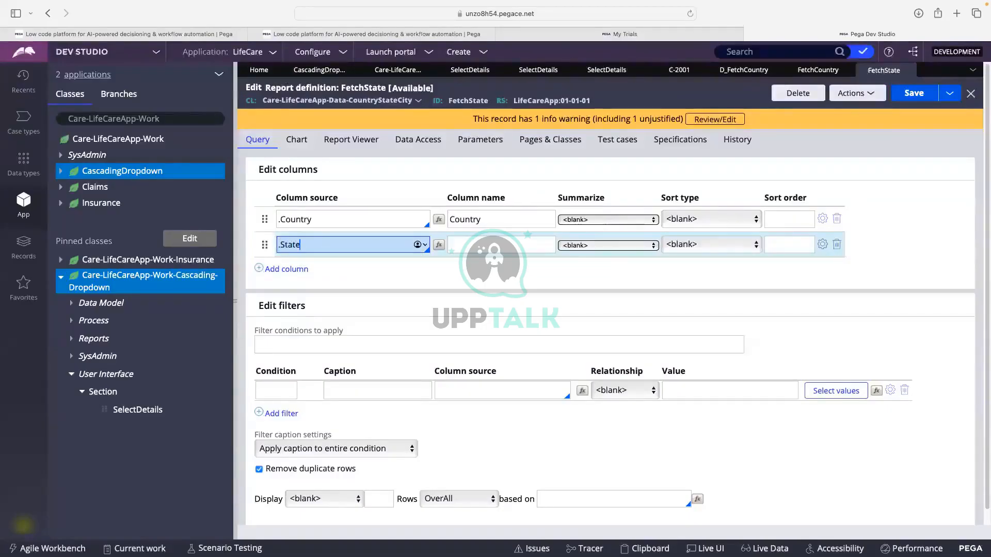
{"action": "type", "text": "State"}
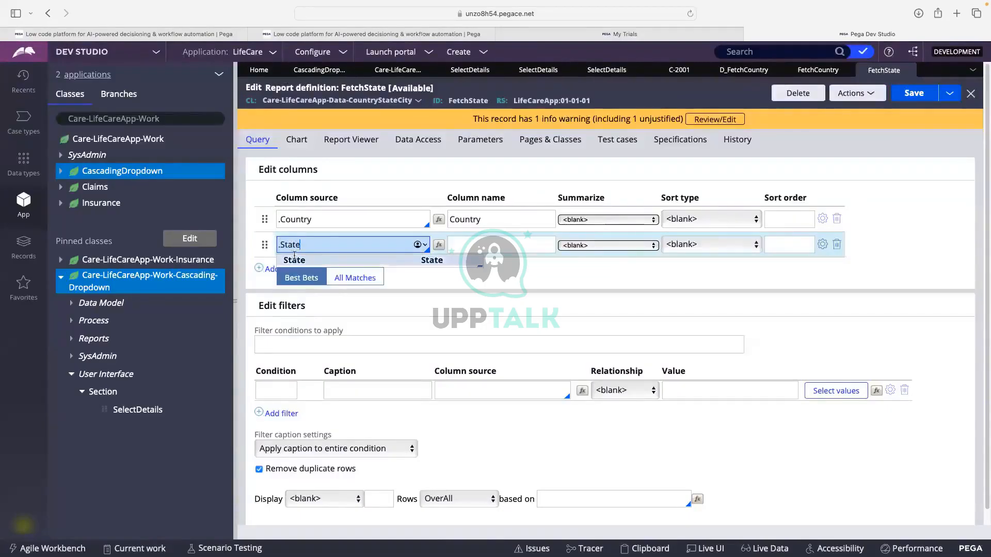
{"action": "left_click", "coordinate": [294, 260]}
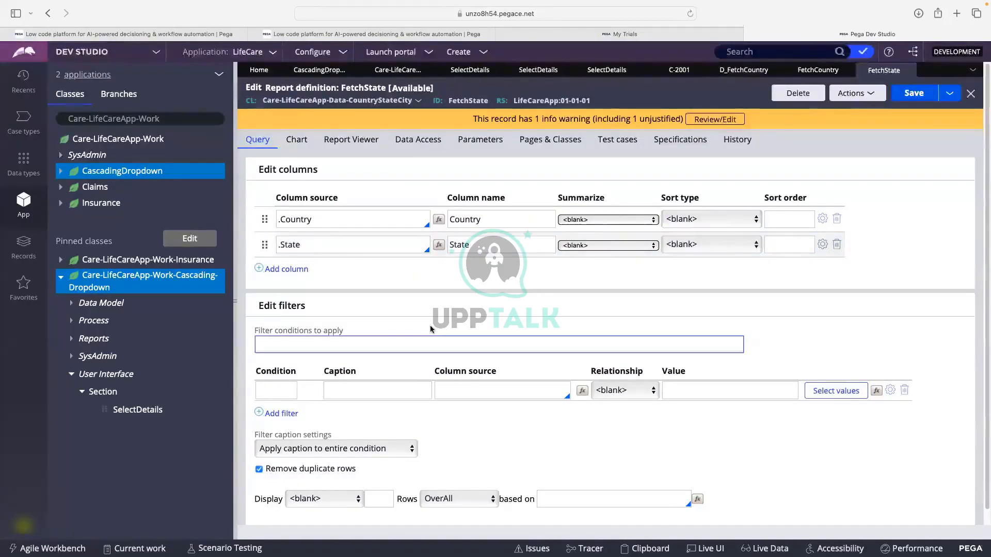
{"action": "left_click", "coordinate": [836, 220]}
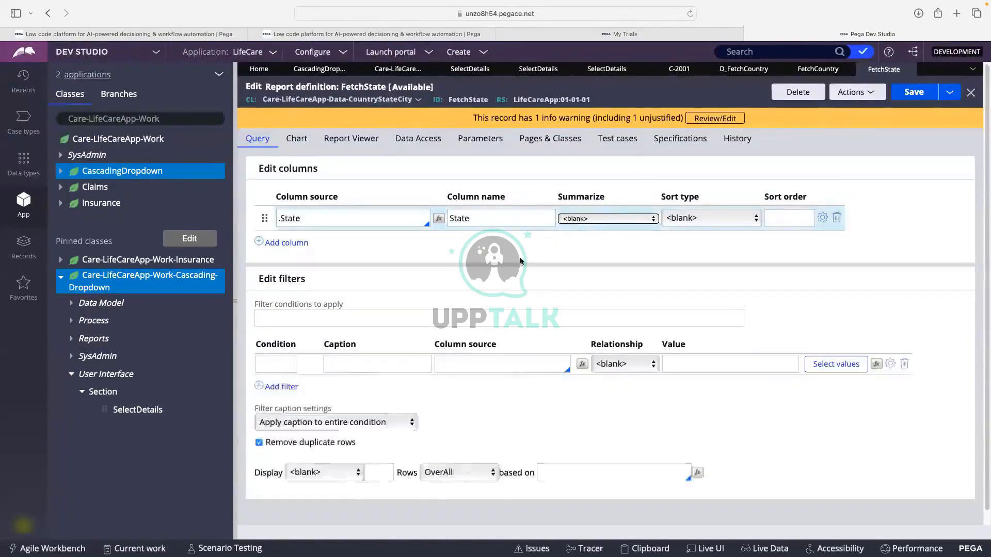
{"action": "left_click", "coordinate": [259, 444]}
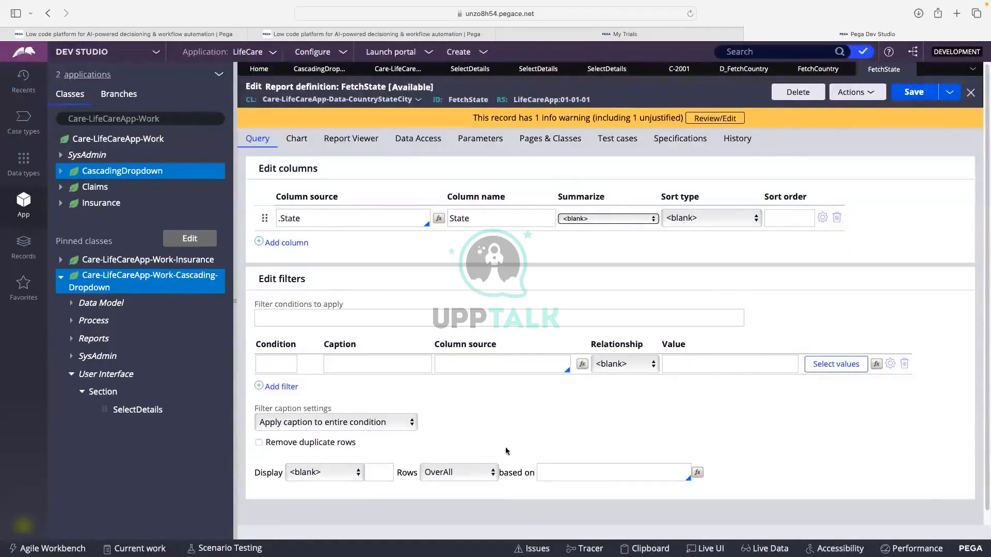
{"action": "left_click", "coordinate": [486, 367]}
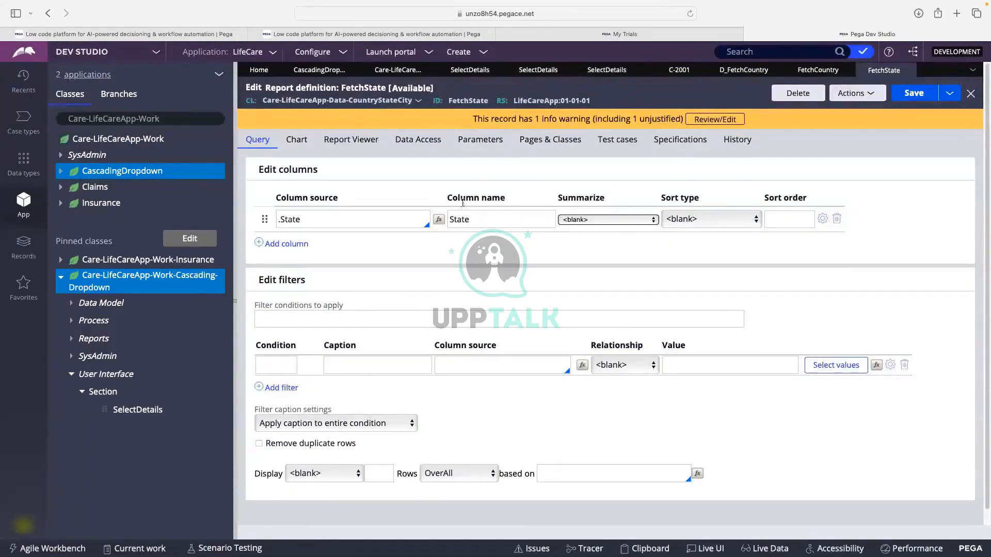
Add a parameter named Country with data type Text to the FetchState report definition
{"action": "left_click", "coordinate": [477, 148]}
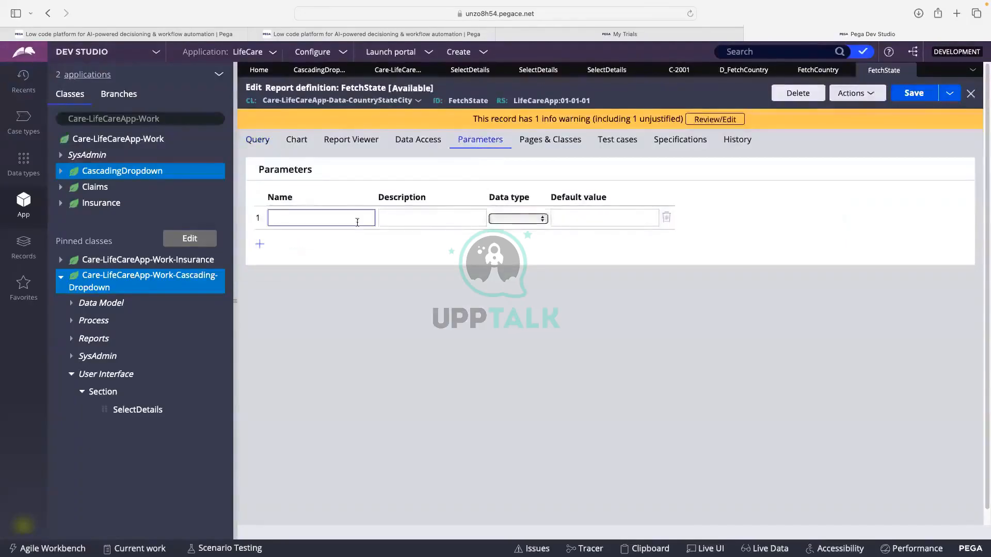
{"action": "left_click", "coordinate": [325, 220]}
{"action": "type", "text": "CO"}
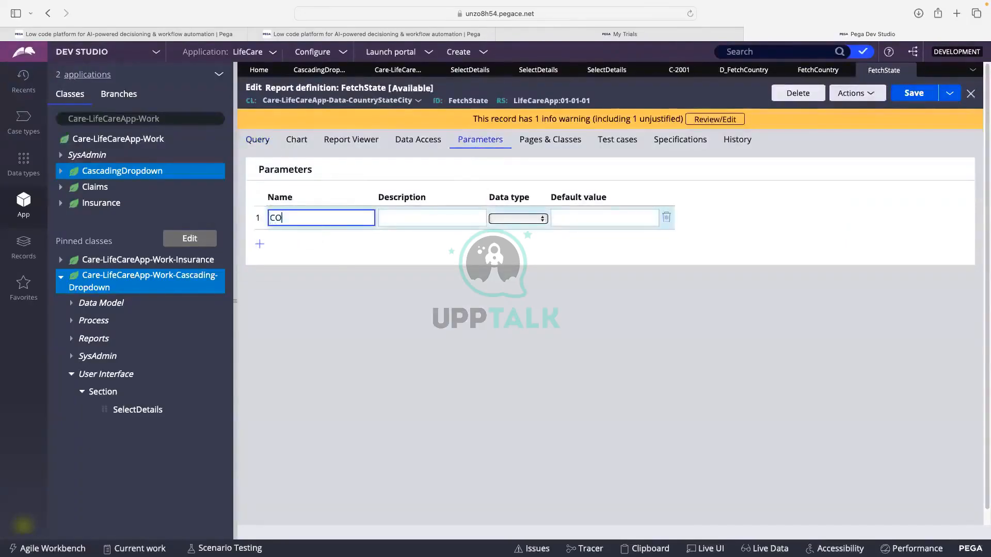
{"action": "type", "text": "untry"}
{"action": "type", "text": "ou"}
{"action": "left_click", "coordinate": [524, 218]}
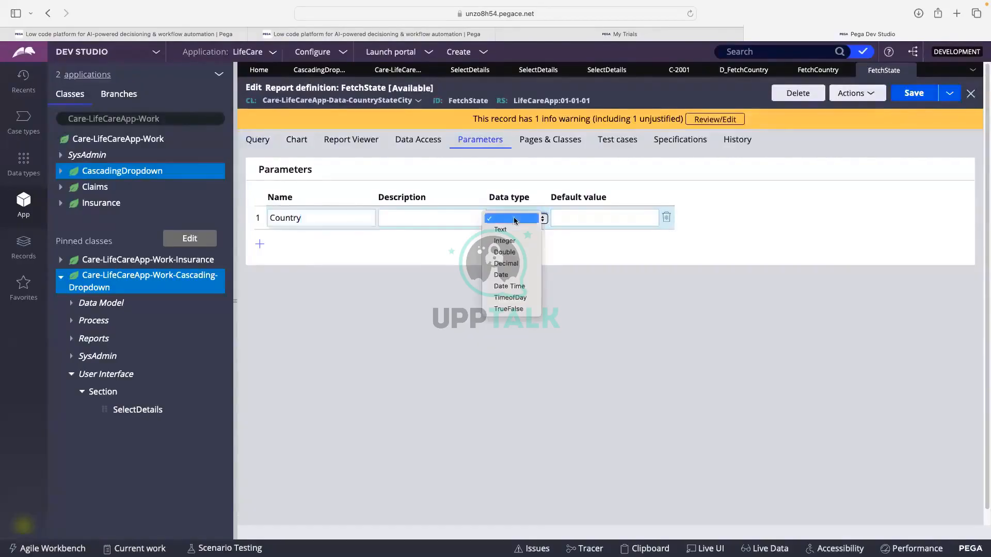
{"action": "left_click", "coordinate": [502, 227]}
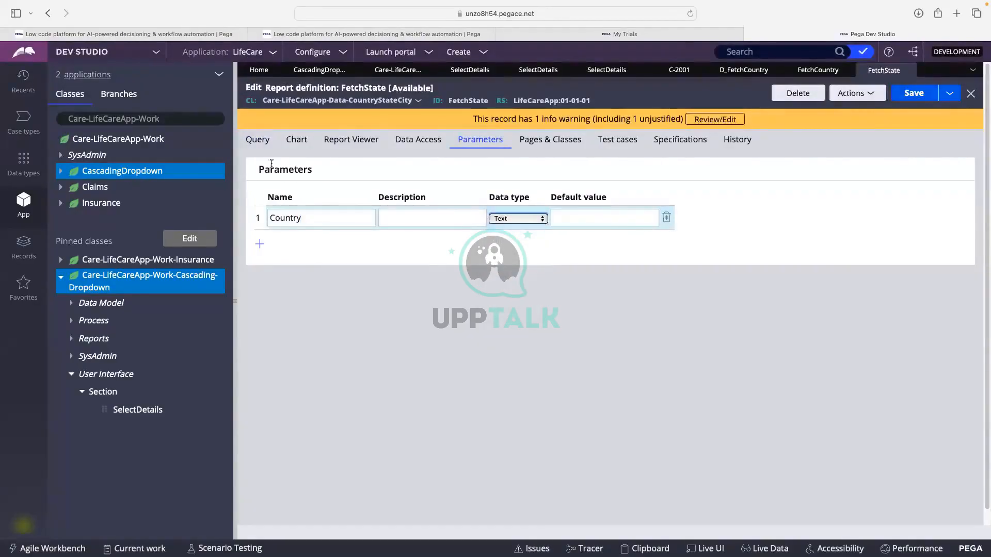
Filter the FetchState report where .Country Is equal to Param.Country, and save the report definition
{"action": "left_click", "coordinate": [257, 139]}
{"action": "left_click", "coordinate": [454, 362]}
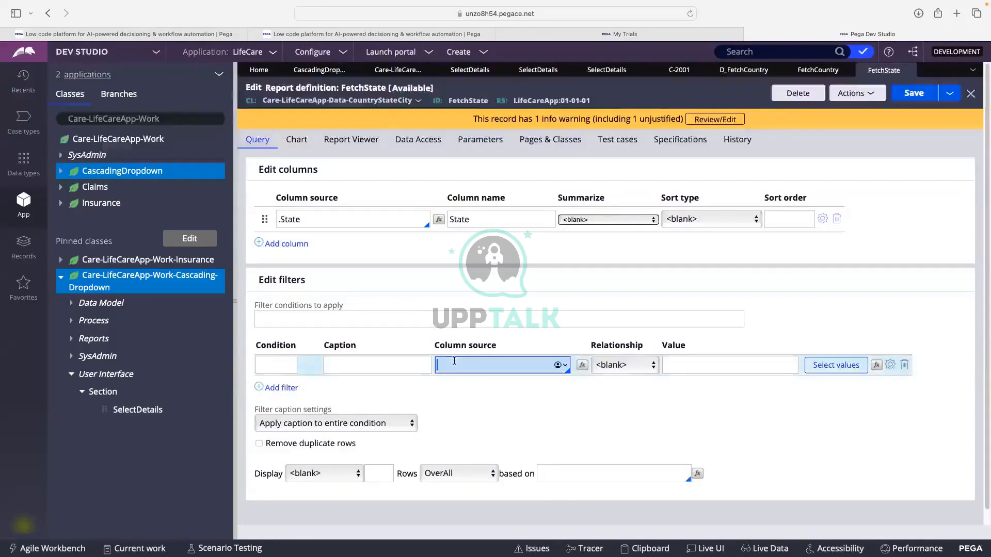
{"action": "type", "text": ".Country"}
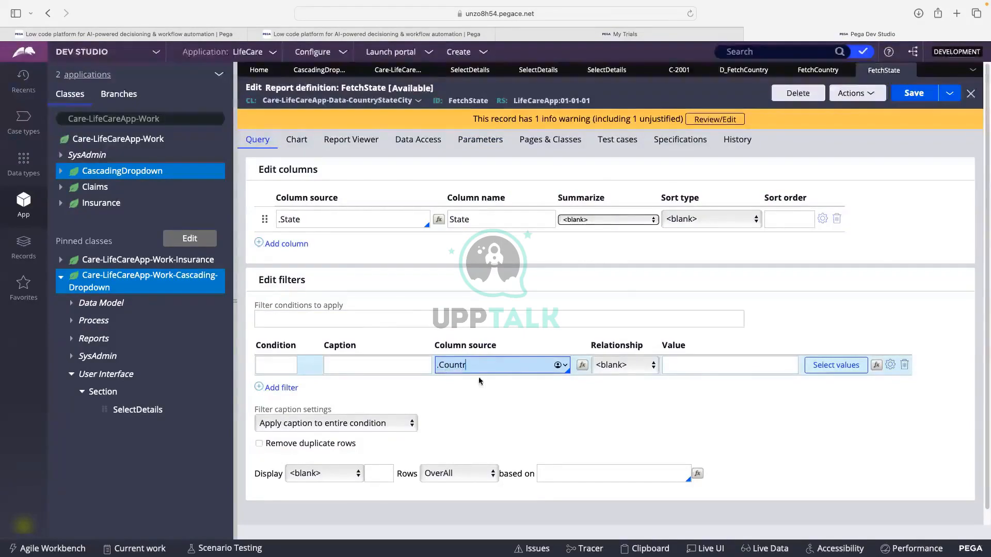
{"action": "left_click", "coordinate": [698, 367]}
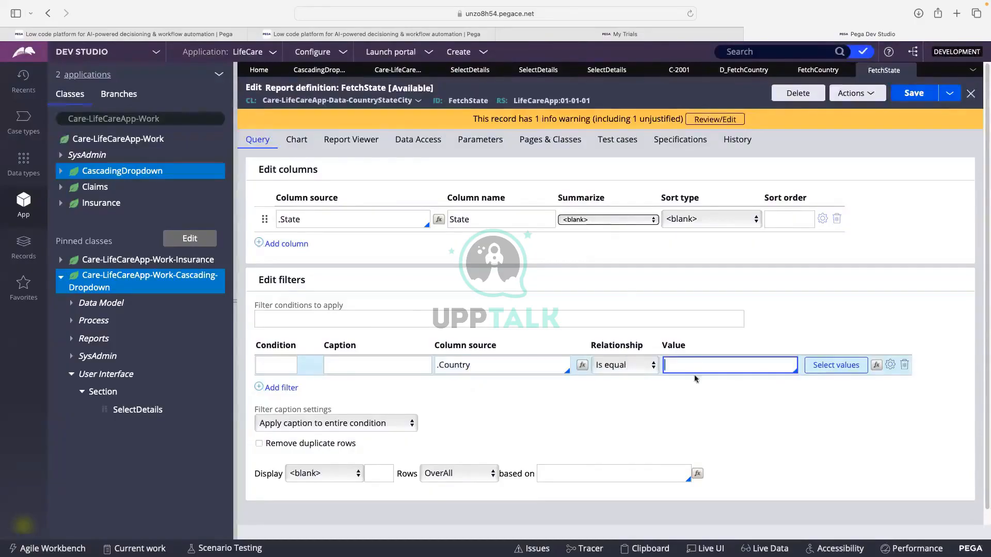
{"action": "type", "text": "Para"}
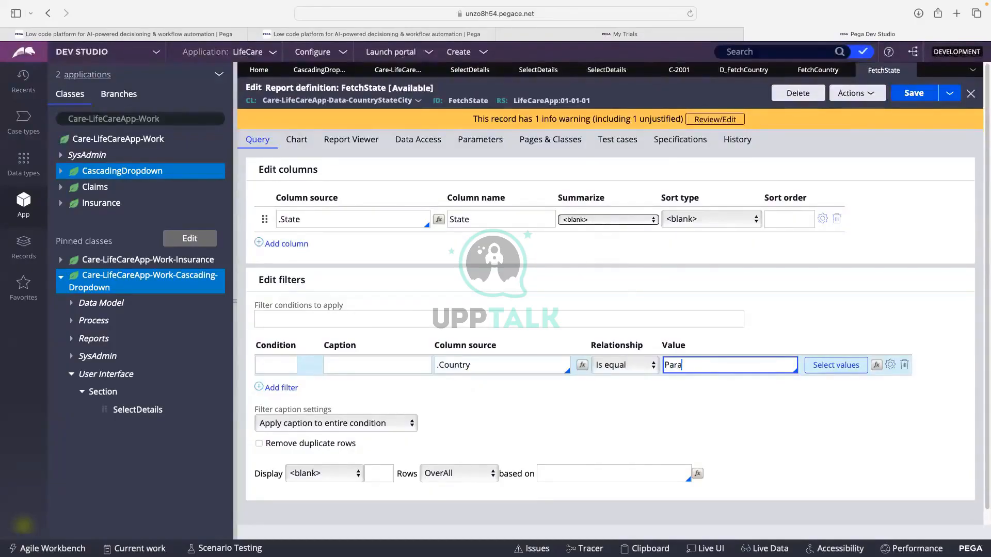
{"action": "type", "text": "m."}
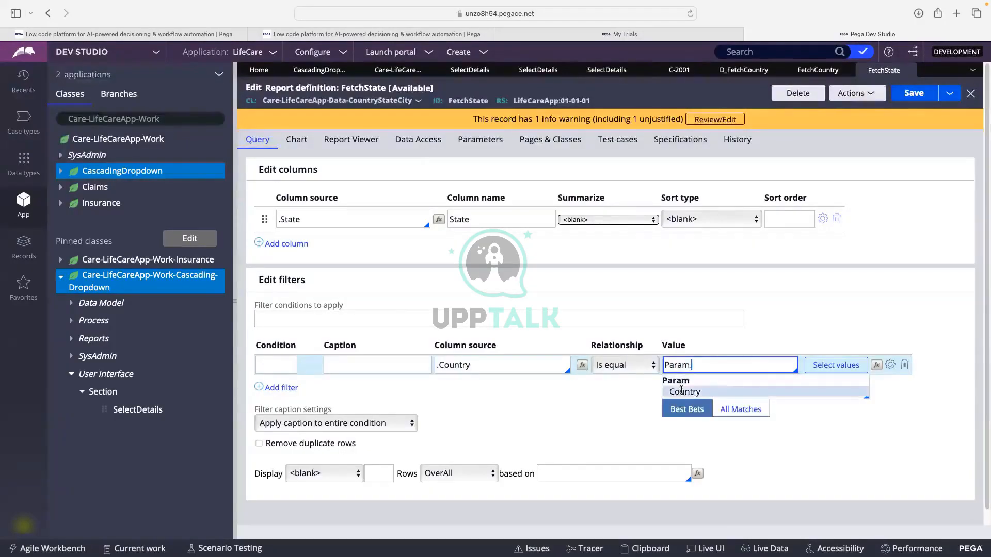
{"action": "left_click", "coordinate": [680, 392]}
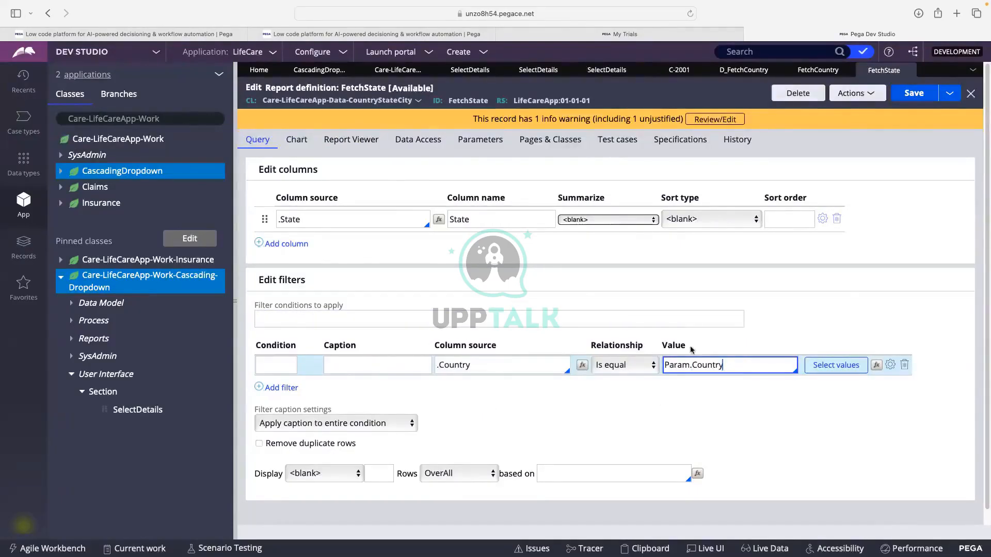
{"action": "left_click", "coordinate": [910, 94]}
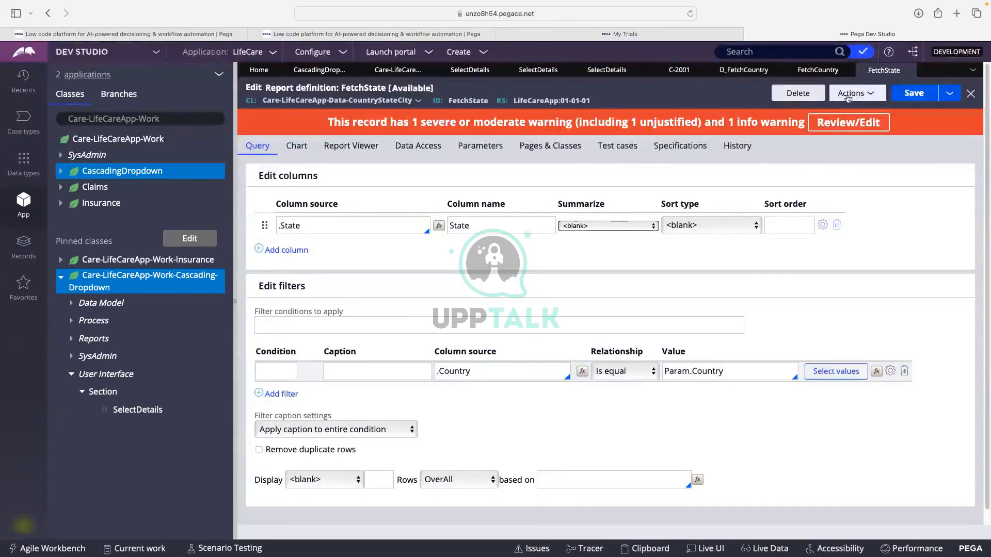
Run the FetchState report, filter its results by the country Canada, and return to the report definition
{"action": "left_click", "coordinate": [848, 95]}
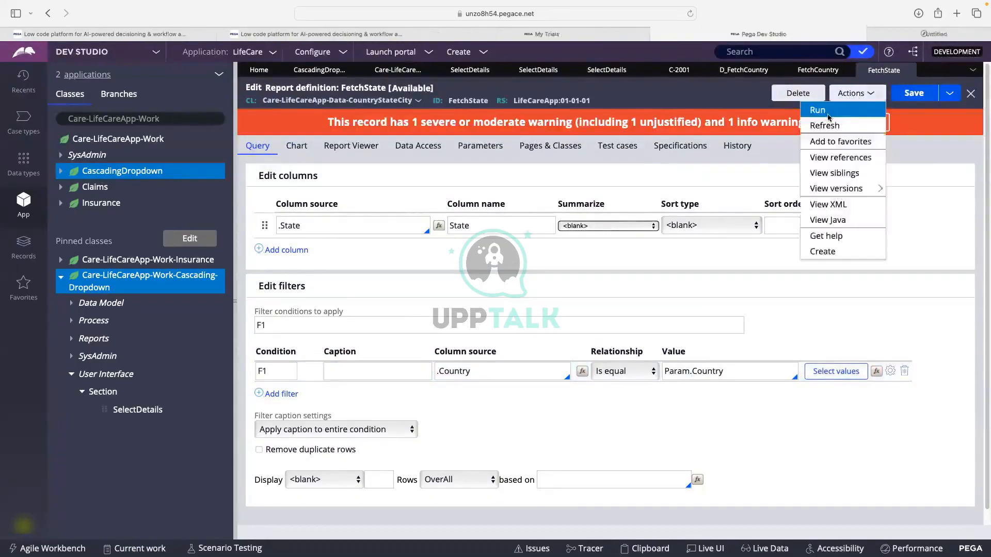
{"action": "left_click", "coordinate": [826, 111]}
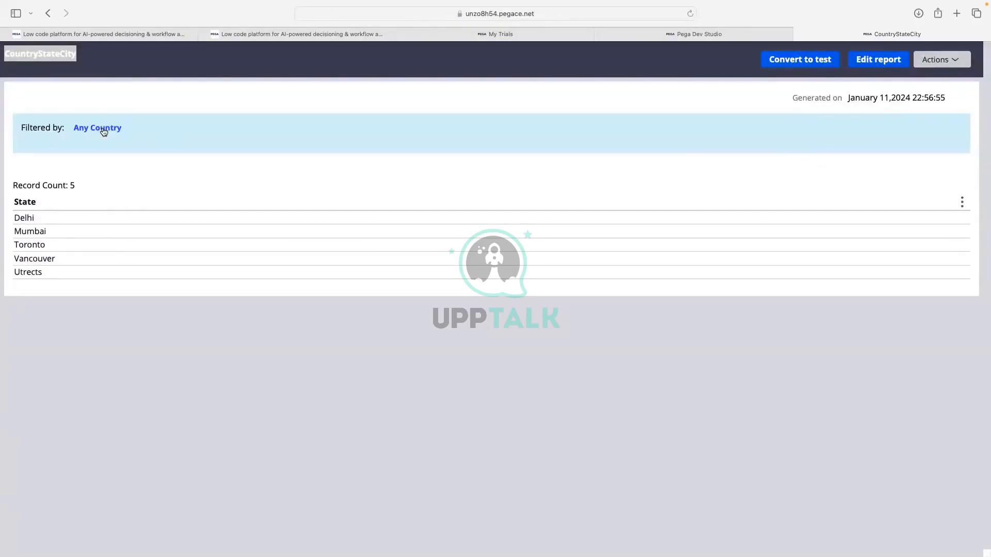
{"action": "left_click", "coordinate": [104, 132]}
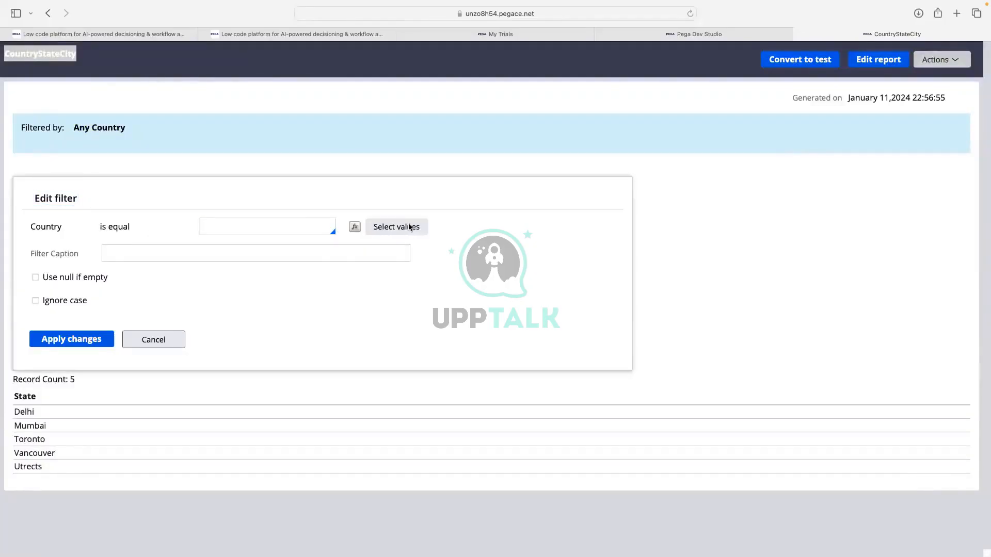
{"action": "left_click", "coordinate": [409, 227]}
{"action": "left_click", "coordinate": [316, 286]}
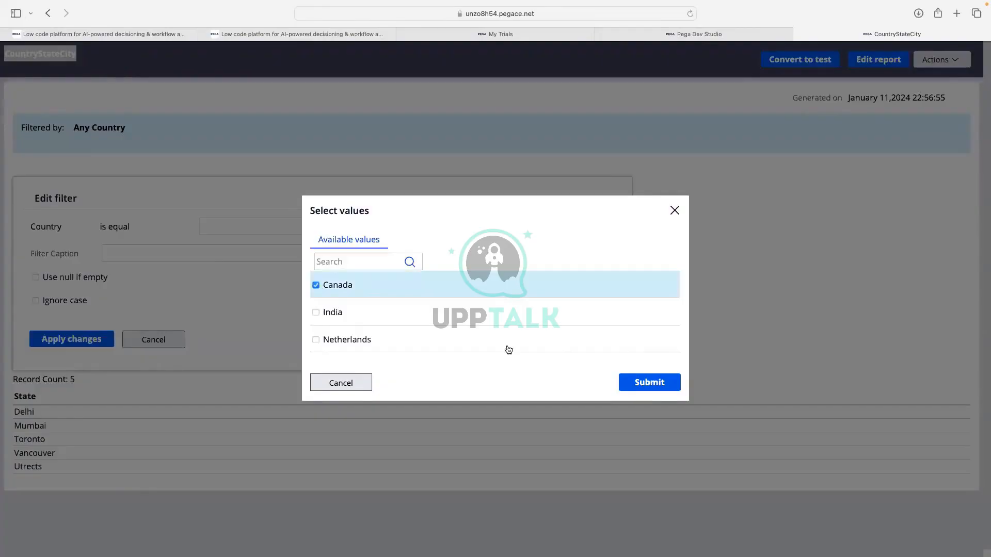
{"action": "left_click", "coordinate": [642, 381]}
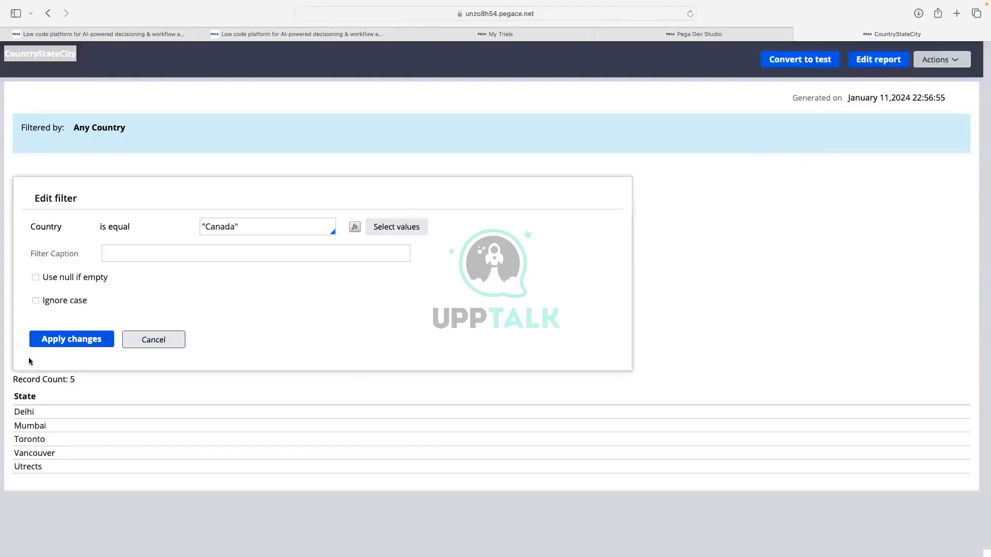
{"action": "left_click", "coordinate": [90, 345]}
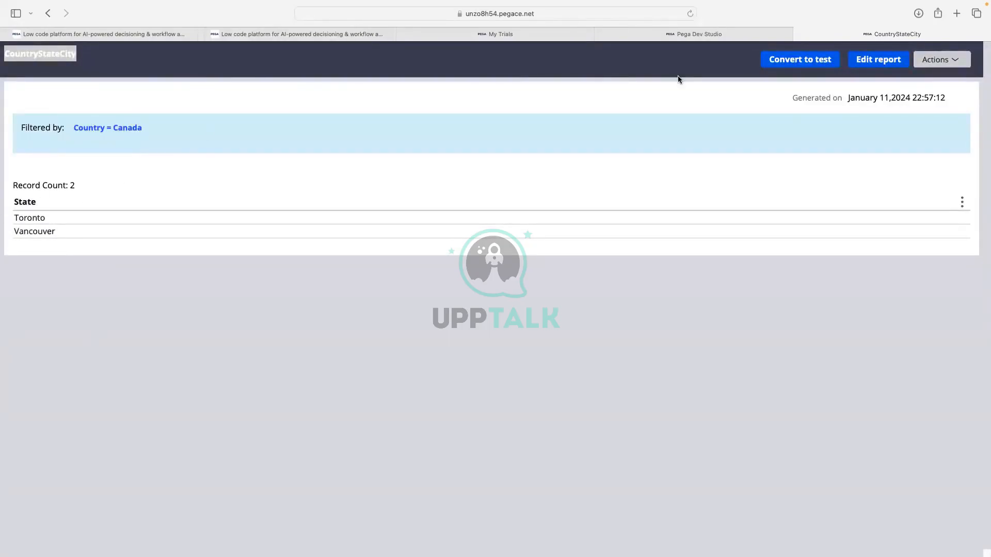
{"action": "left_click", "coordinate": [799, 34]}
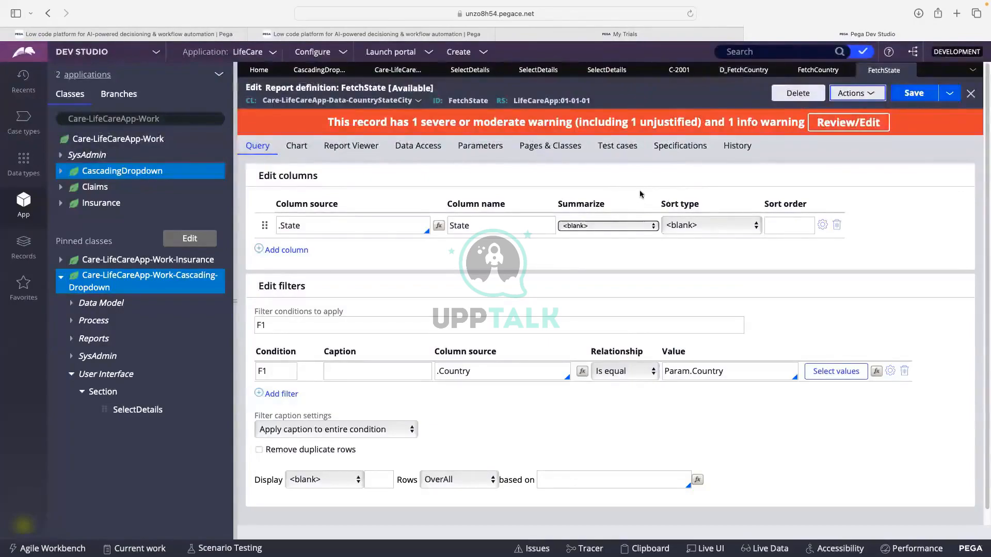
Save a copy of the D_FetchCountry data page as FetchState in the Care-LifeCareApp-Data-CountryStateCity class
{"action": "left_click", "coordinate": [739, 75]}
{"action": "left_click", "coordinate": [948, 98]}
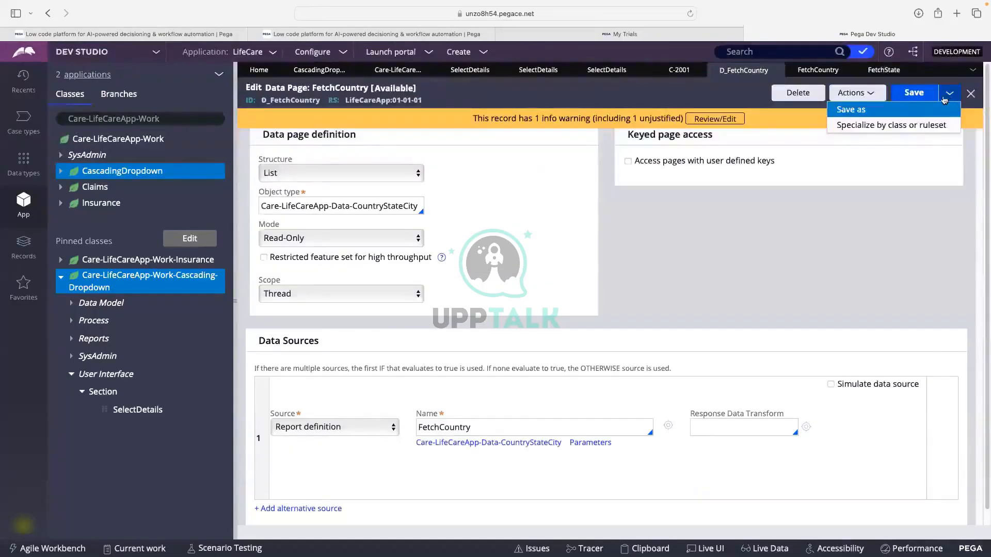
{"action": "left_click", "coordinate": [866, 110]}
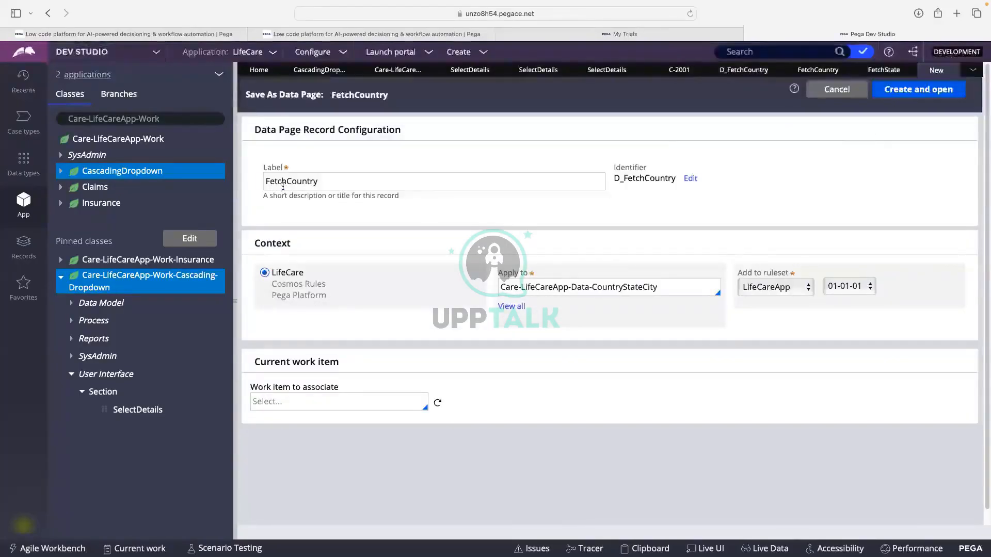
{"action": "left_click", "coordinate": [287, 181]}
{"action": "double_click", "coordinate": [287, 181]}
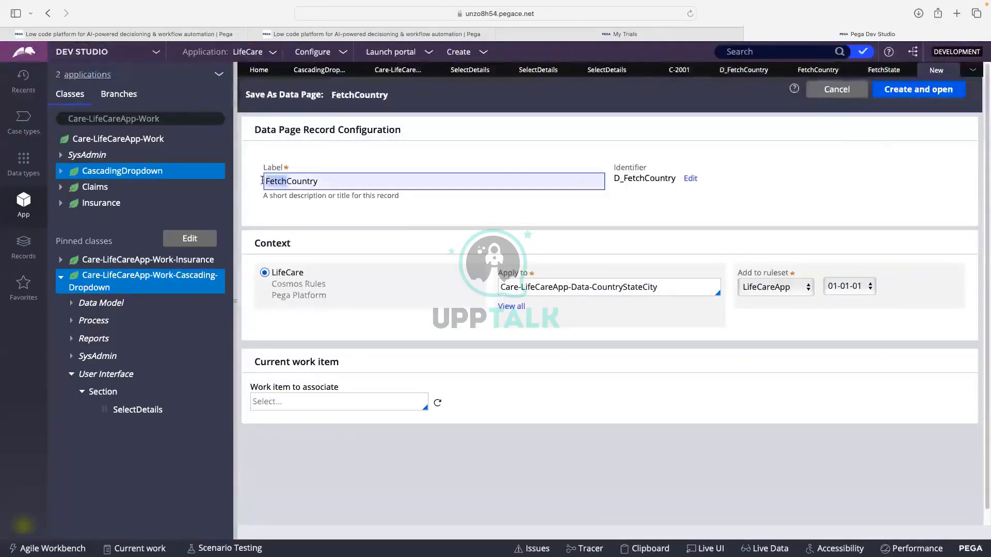
{"action": "left_click", "coordinate": [329, 181]}
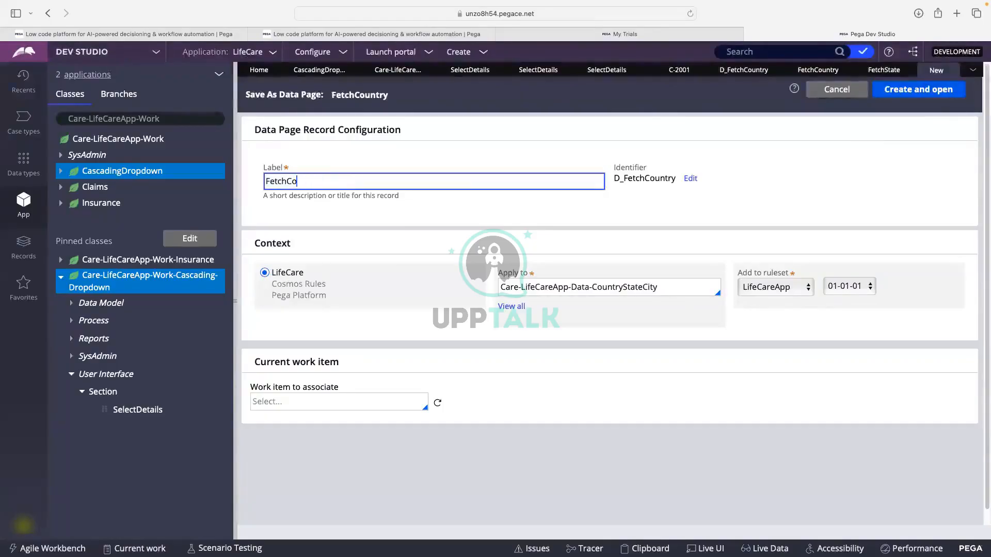
{"action": "key", "text": "BackSpace"}
{"action": "key", "text": "BackSpace"}
{"action": "type", "text": "State"}
{"action": "left_click", "coordinate": [479, 216]}
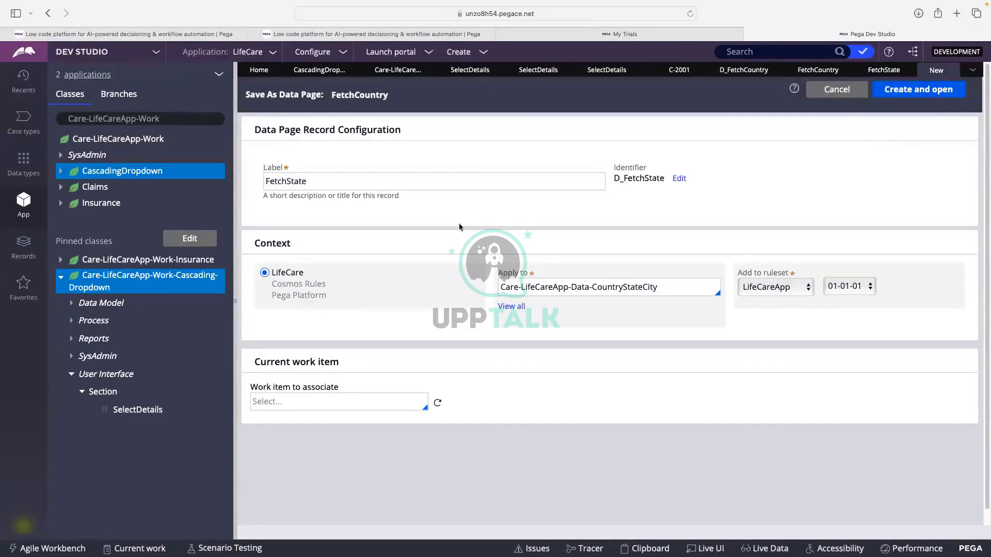
{"action": "left_click", "coordinate": [904, 90]}
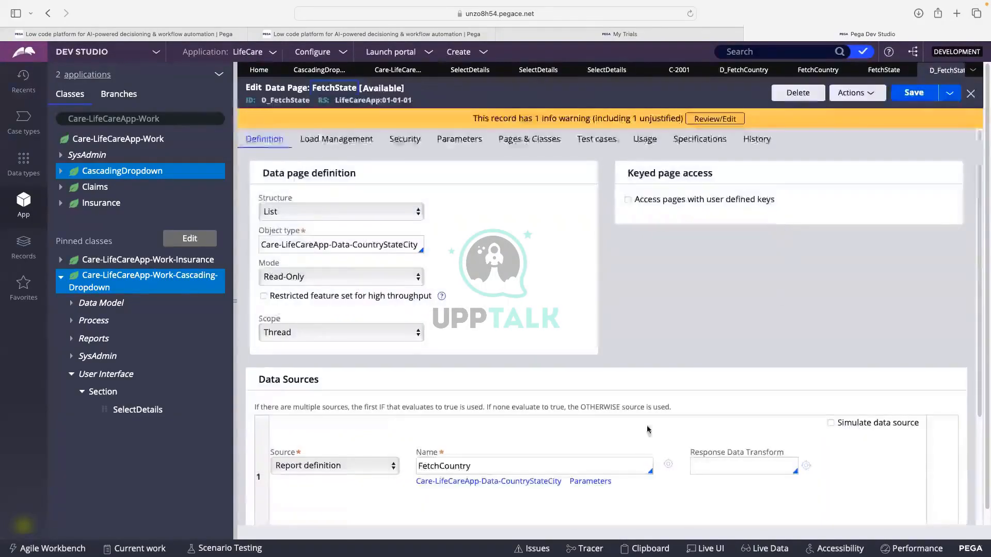
Set the D_FetchState data page's source report definition to FetchState
{"action": "left_click", "coordinate": [488, 466]}
{"action": "key", "text": "BackSpace"}
{"action": "key", "text": "BackSpace"}
{"action": "key", "text": "BackSpace"}
{"action": "key", "text": "BackSpace"}
{"action": "key", "text": "BackSpace"}
{"action": "key", "text": "BackSpace"}
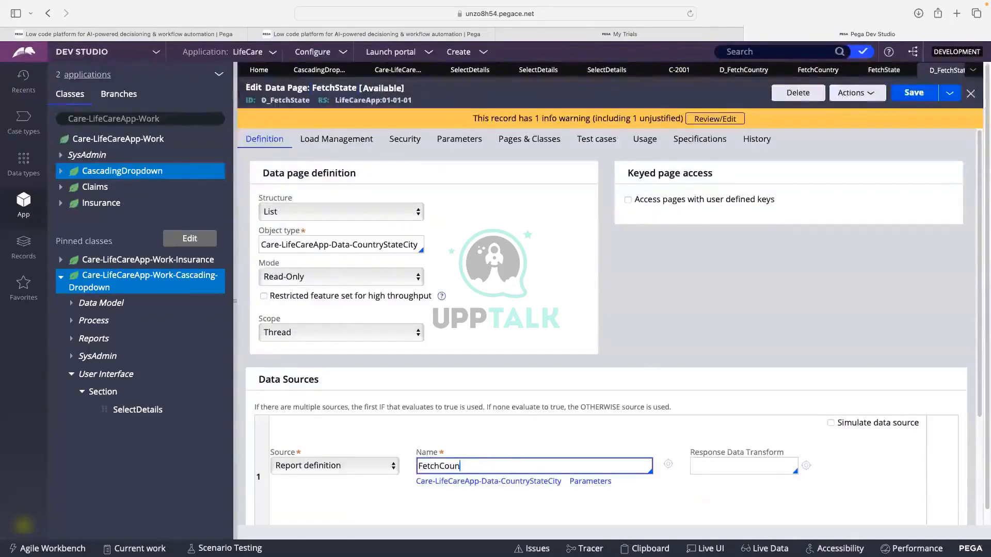
{"action": "key", "text": "BackSpace"}
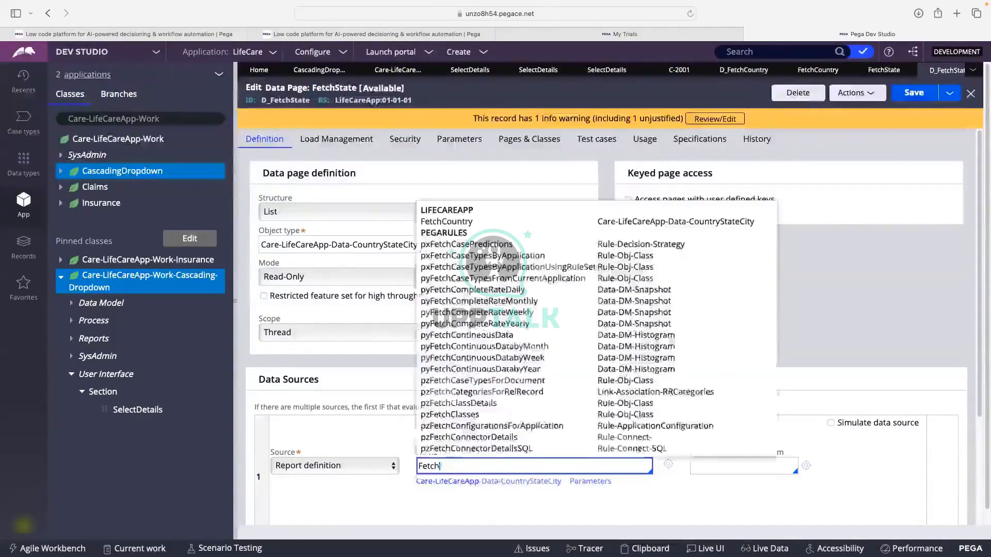
{"action": "key", "text": "Down"}
{"action": "key", "text": "Down"}
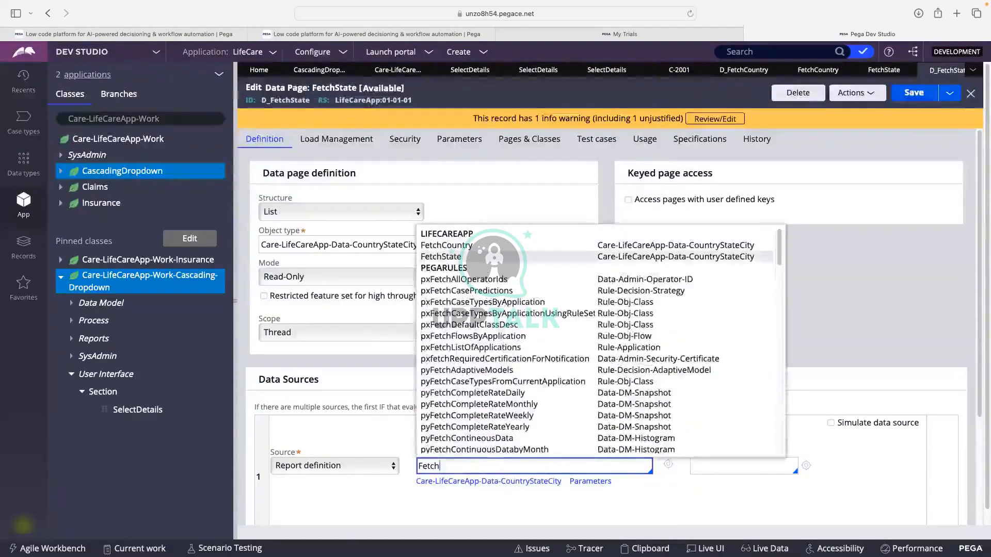
{"action": "key", "text": "Return"}
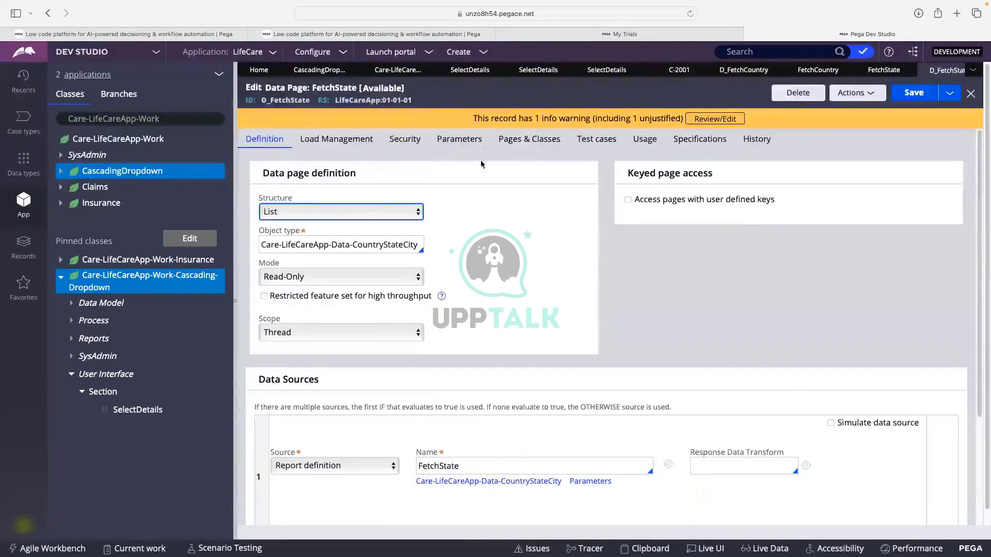
Add a parameter named Country to the D_FetchState data page
{"action": "left_click", "coordinate": [460, 138]}
{"action": "left_click", "coordinate": [309, 247]}
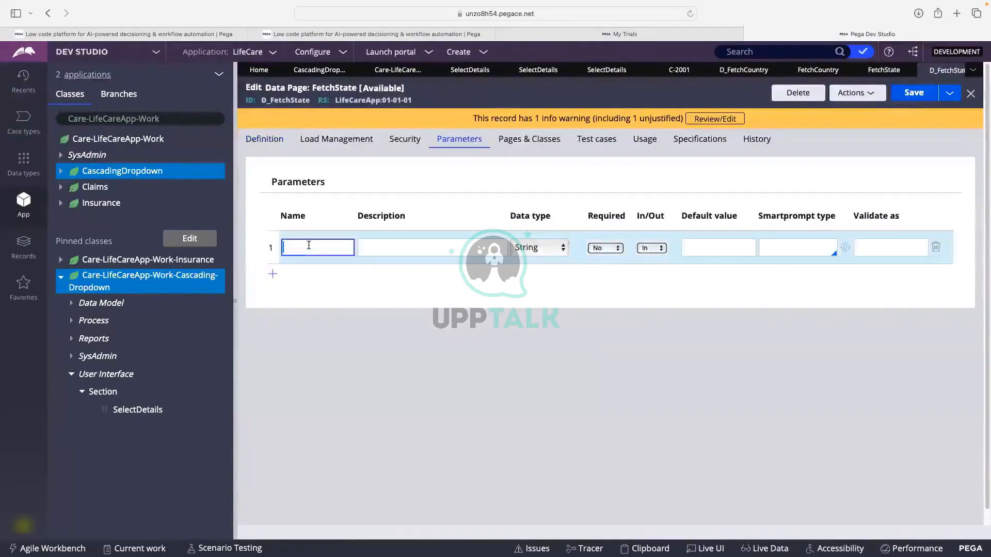
{"action": "type", "text": "COunr"}
{"action": "key", "text": "BackSpace"}
{"action": "key", "text": "BackSpace"}
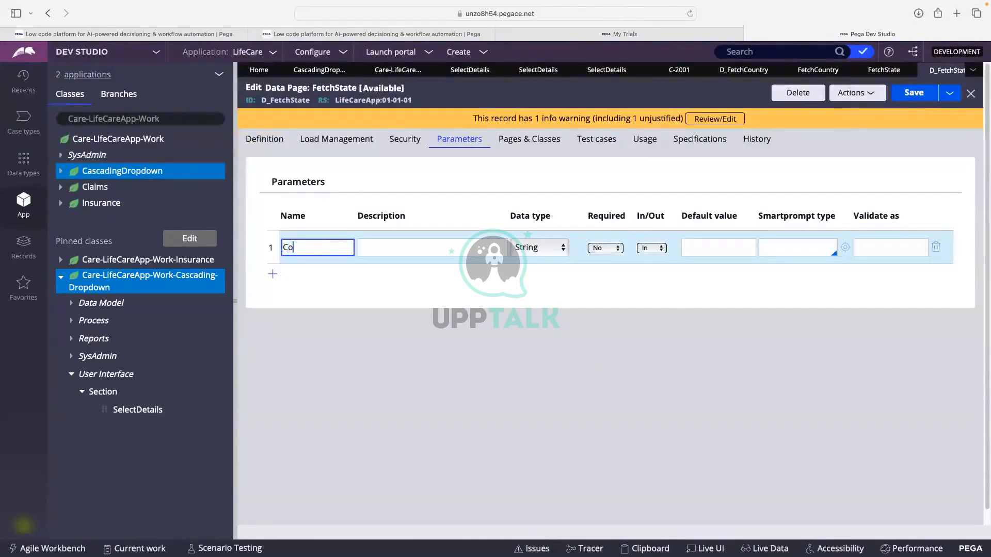
{"action": "type", "text": "ountry"}
Pass Param.Country as the Country parameter of the D_FetchState data page's report definition source, and save the data page
{"action": "left_click", "coordinate": [264, 139]}
{"action": "scroll", "coordinate": [601, 461], "scroll_direction": "down", "scroll_amount": 1}
{"action": "scroll", "coordinate": [601, 461], "scroll_direction": "down", "scroll_amount": 1}
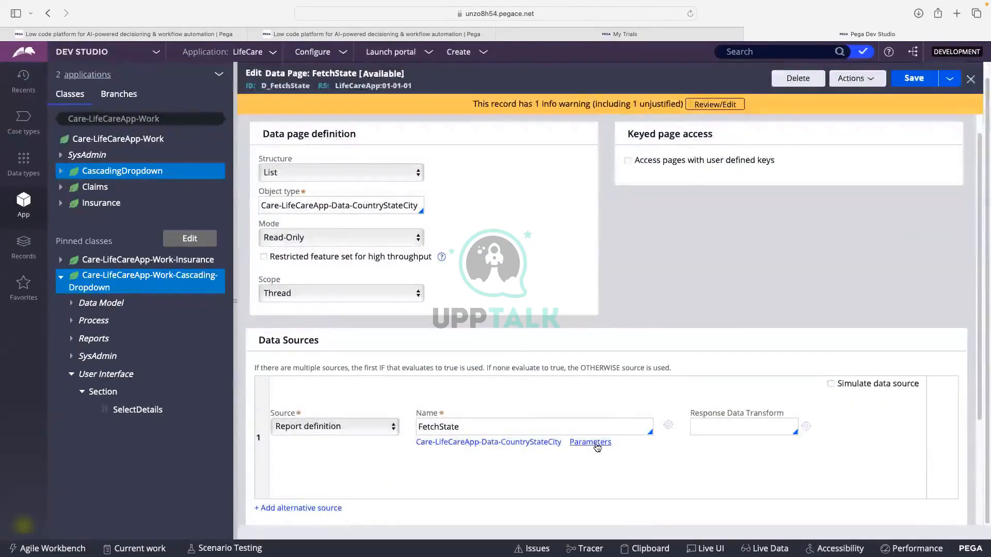
{"action": "left_click", "coordinate": [591, 442]}
{"action": "left_click_drag", "start_coordinate": [424, 314], "coordinate": [459, 315]}
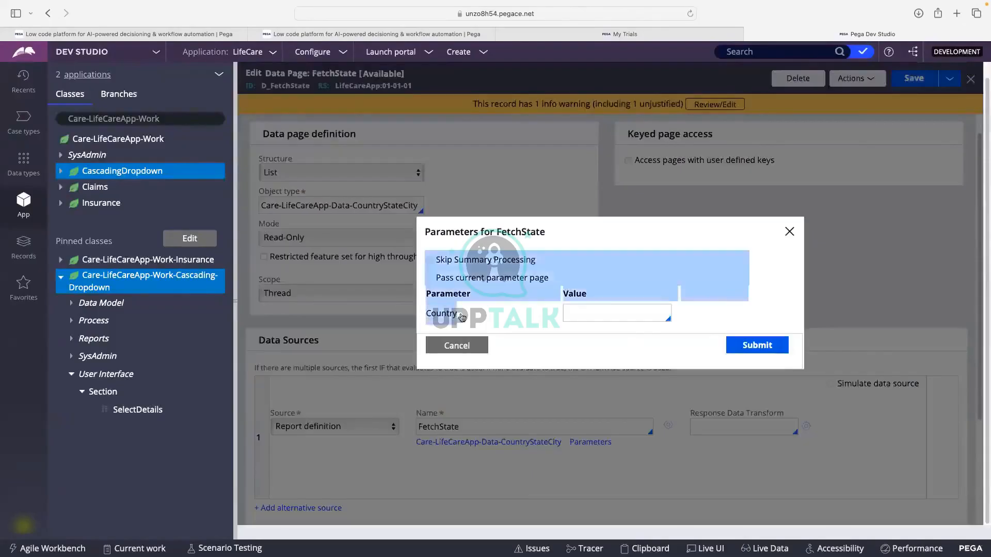
{"action": "left_click", "coordinate": [592, 312]}
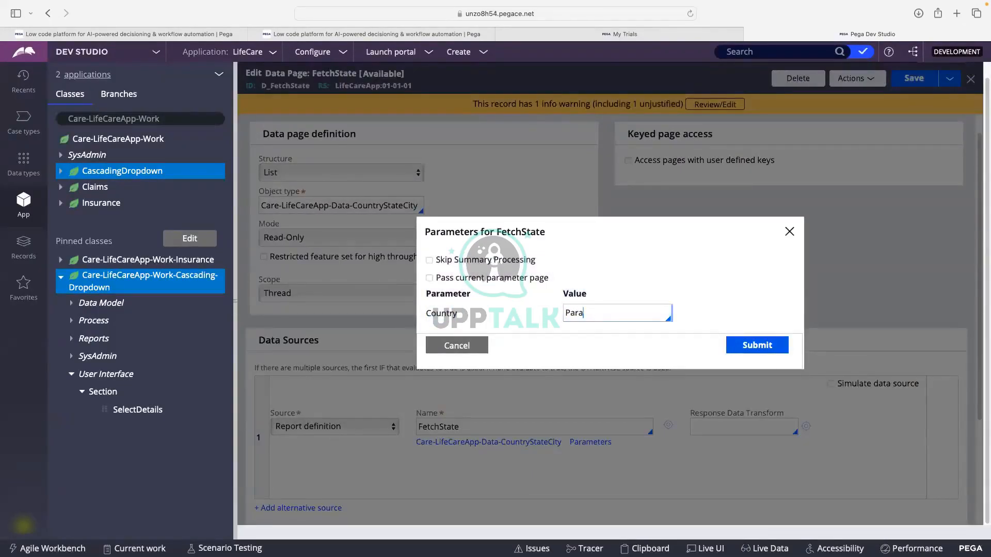
{"action": "type", "text": "Param."}
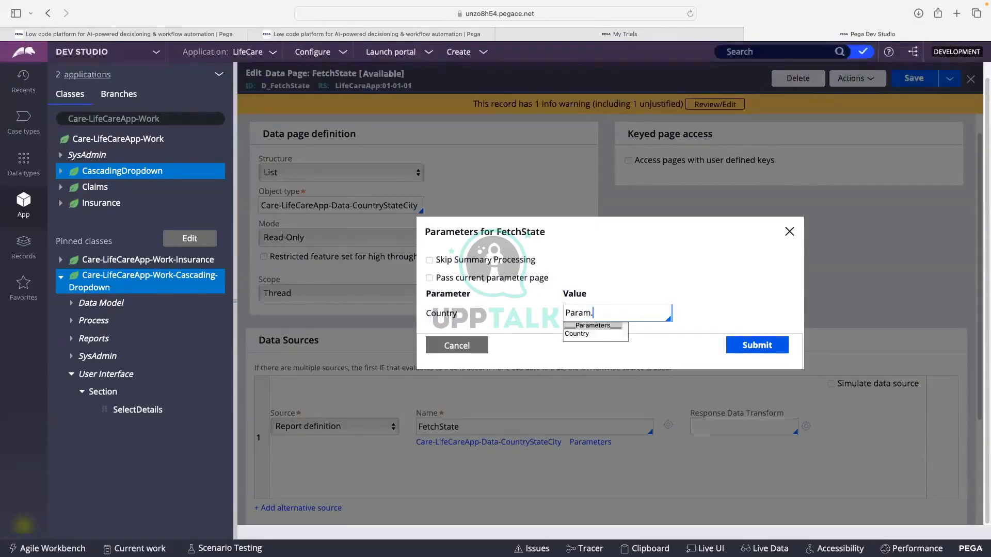
{"action": "key", "text": "Down"}
{"action": "key", "text": "Return"}
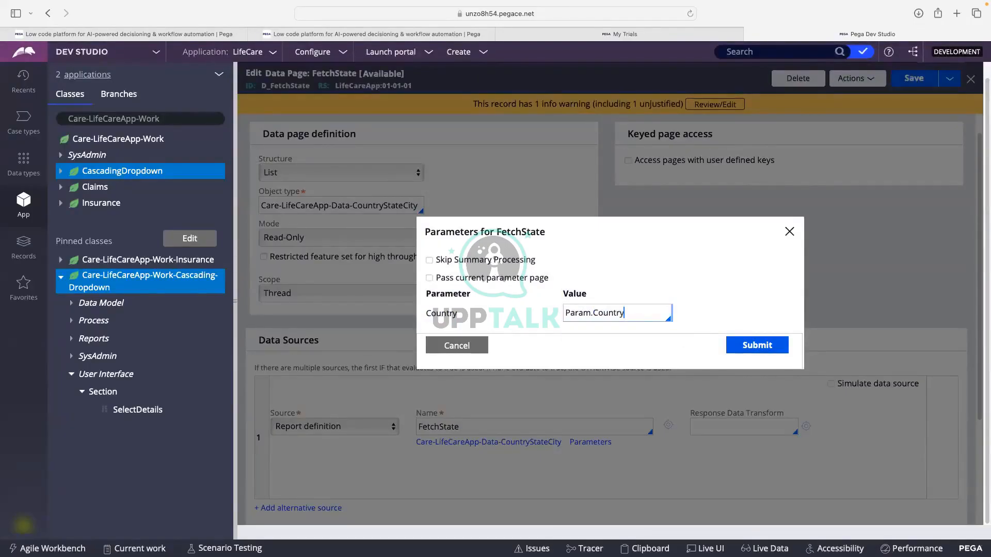
{"action": "left_click", "coordinate": [730, 342]}
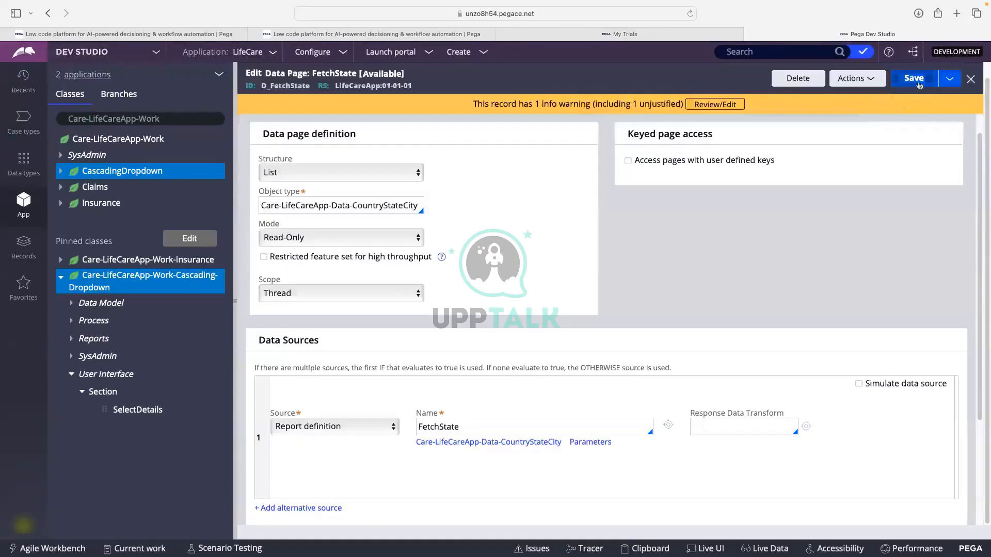
{"action": "left_click", "coordinate": [918, 83]}
Run the D_FetchState data page with Country set to Canada and inspect the states returned under pxResults
{"action": "left_click", "coordinate": [853, 80]}
{"action": "left_click", "coordinate": [842, 95]}
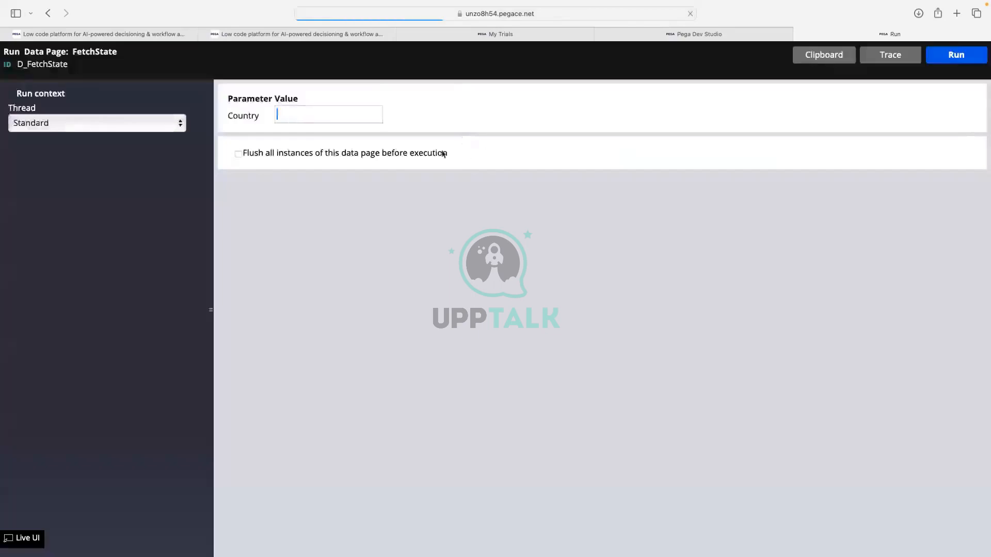
{"action": "left_click", "coordinate": [321, 112]}
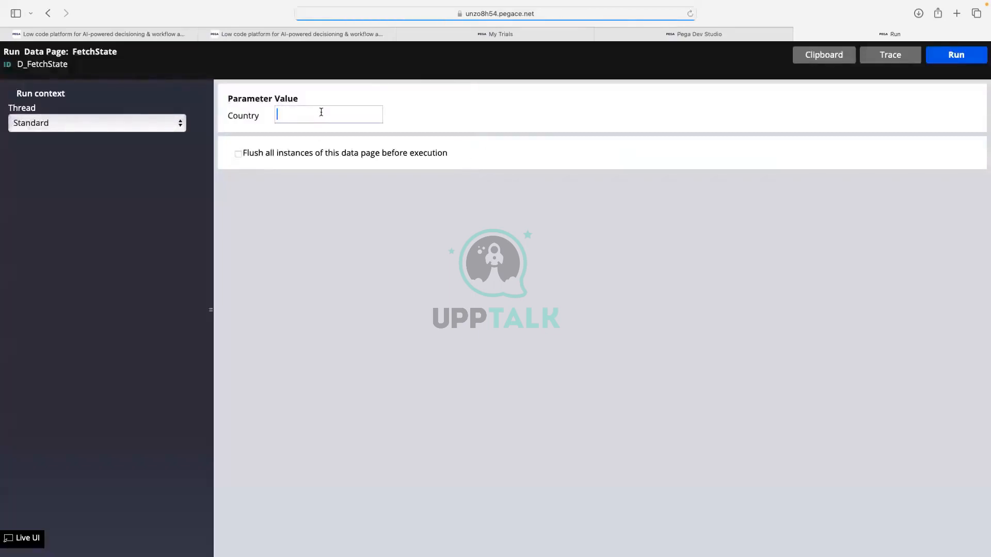
{"action": "type", "text": "Canada"}
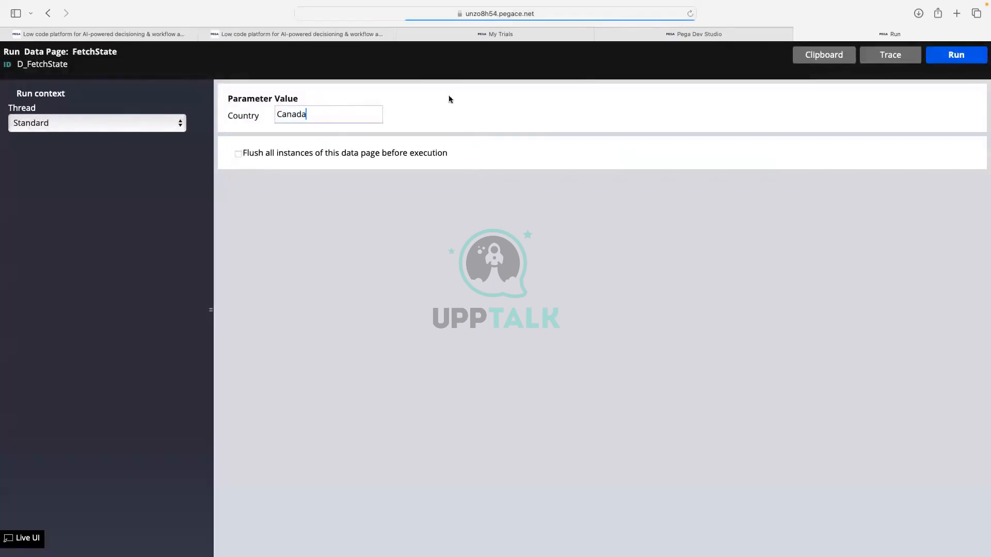
{"action": "left_click", "coordinate": [945, 56]}
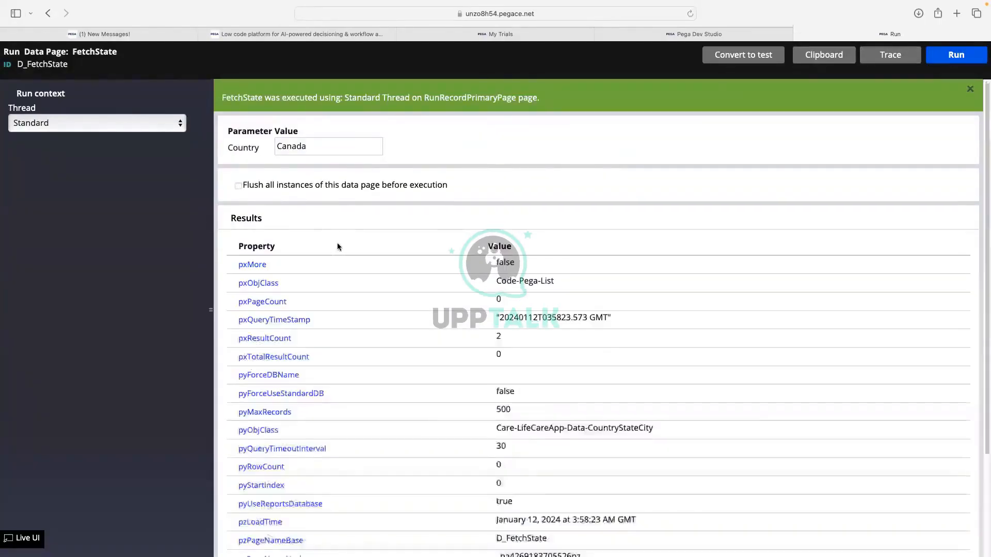
{"action": "scroll", "coordinate": [338, 247], "scroll_direction": "down", "scroll_amount": 3}
{"action": "left_click", "coordinate": [244, 527]}
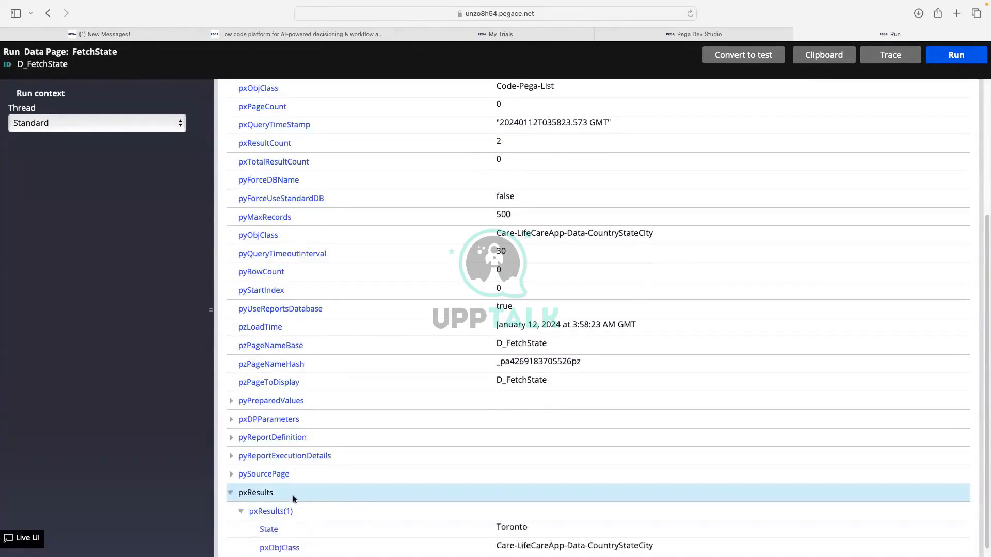
{"action": "scroll", "coordinate": [293, 496], "scroll_direction": "down", "scroll_amount": 2}
{"action": "left_click", "coordinate": [262, 490]}
{"action": "left_click", "coordinate": [885, 53]}
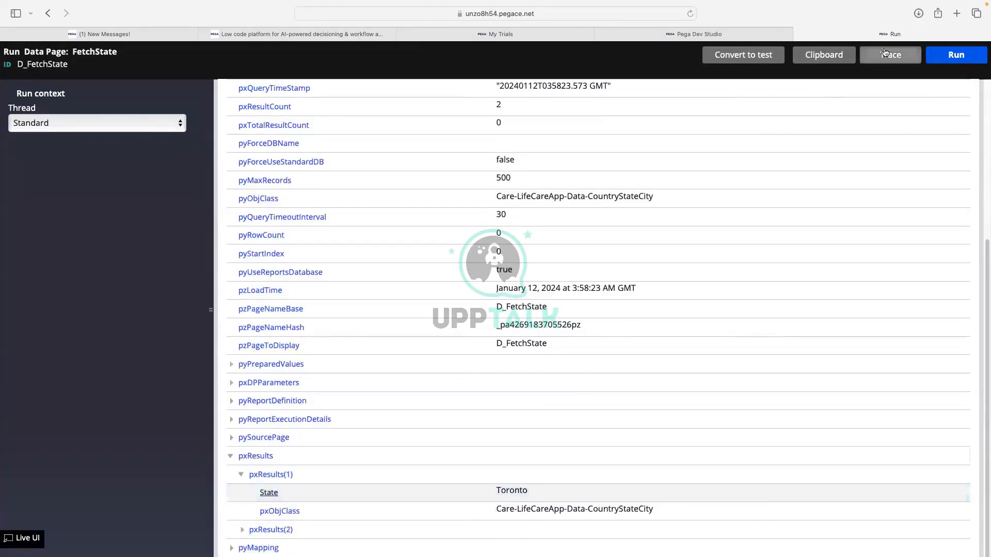
{"action": "left_click", "coordinate": [801, 38]}
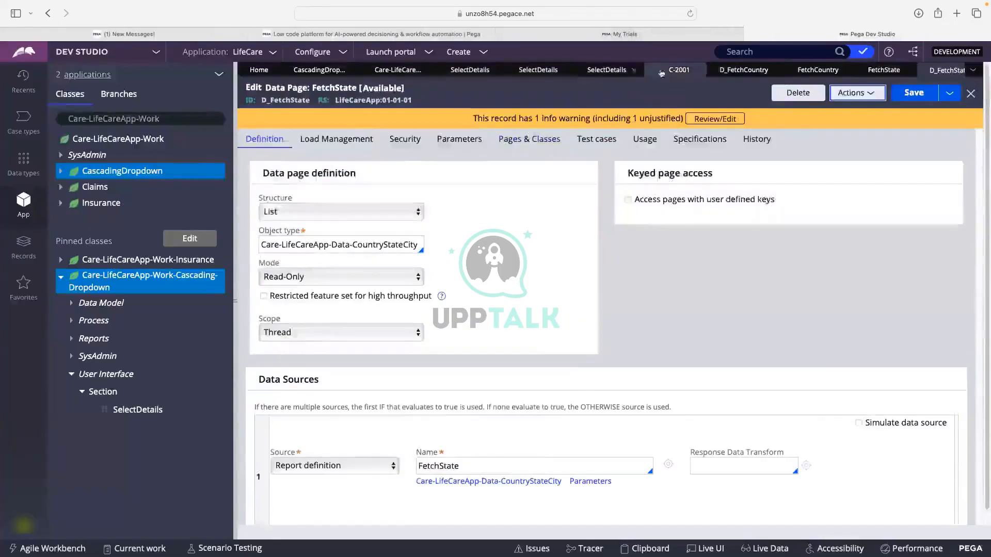
Set the data page of the State dropdown's list source to D_FetchState in the SelectDetails section
{"action": "left_click", "coordinate": [606, 71]}
{"action": "left_click", "coordinate": [495, 392]}
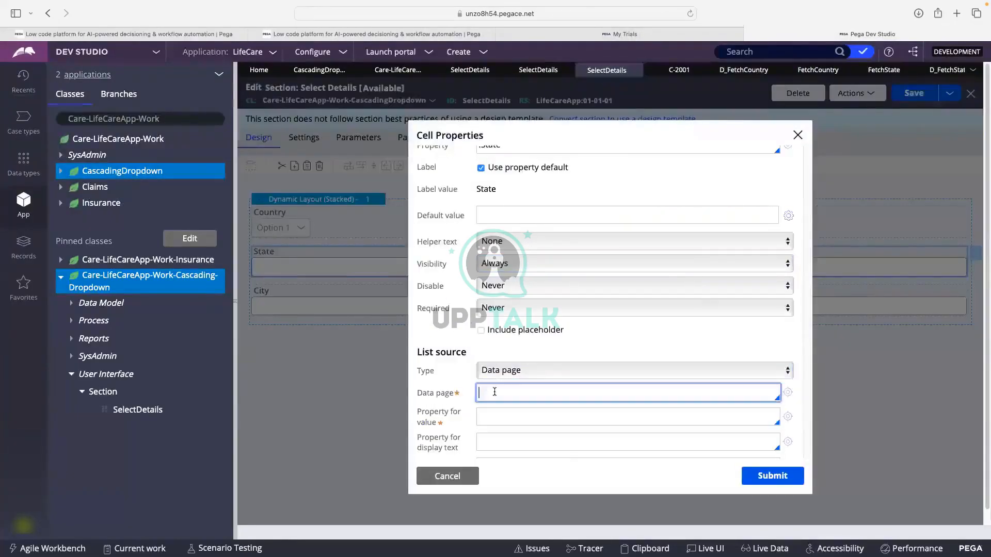
{"action": "type", "text": "D_FetchState"}
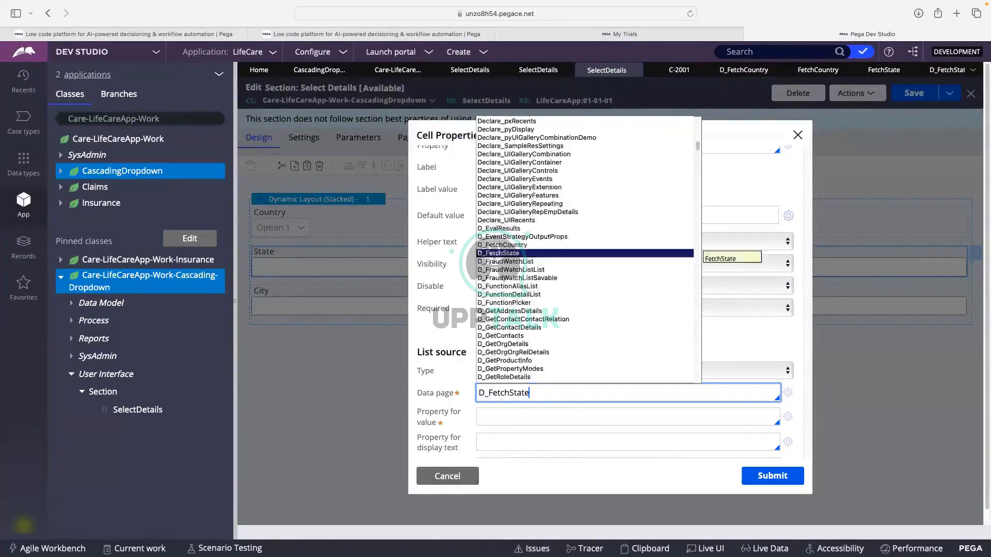
{"action": "left_click", "coordinate": [497, 253]}
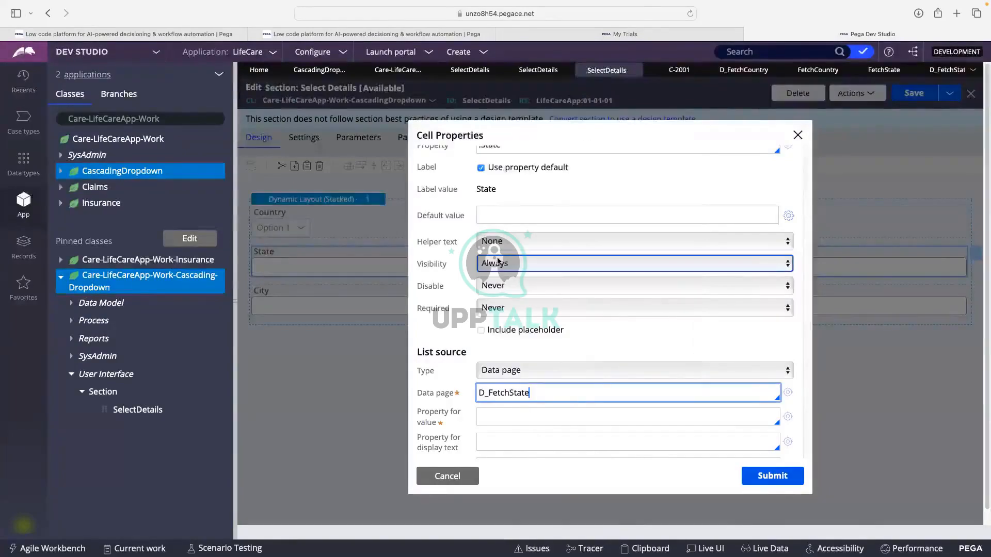
{"action": "scroll", "coordinate": [644, 292], "scroll_direction": "down", "scroll_amount": 4}
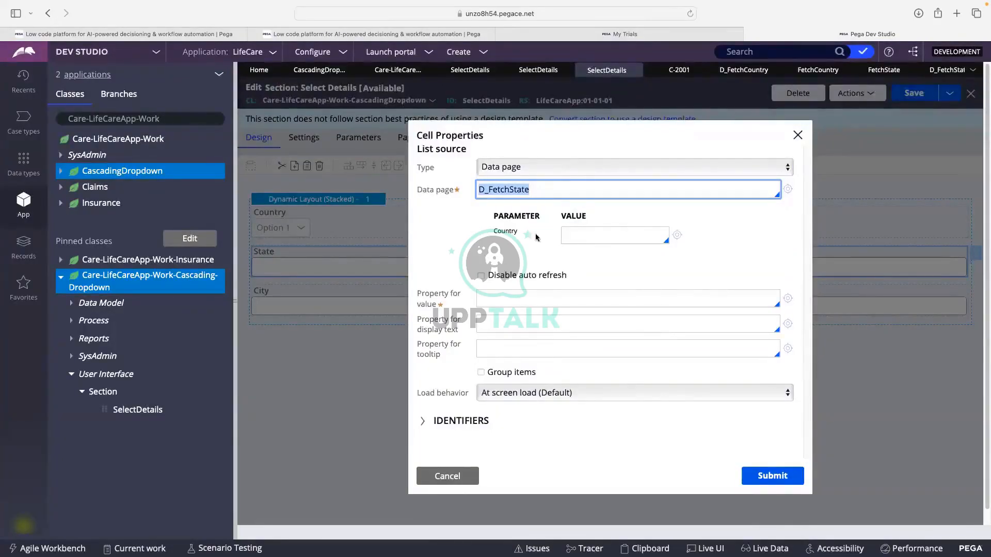
{"action": "scroll", "coordinate": [536, 240], "scroll_direction": "up", "scroll_amount": 5}
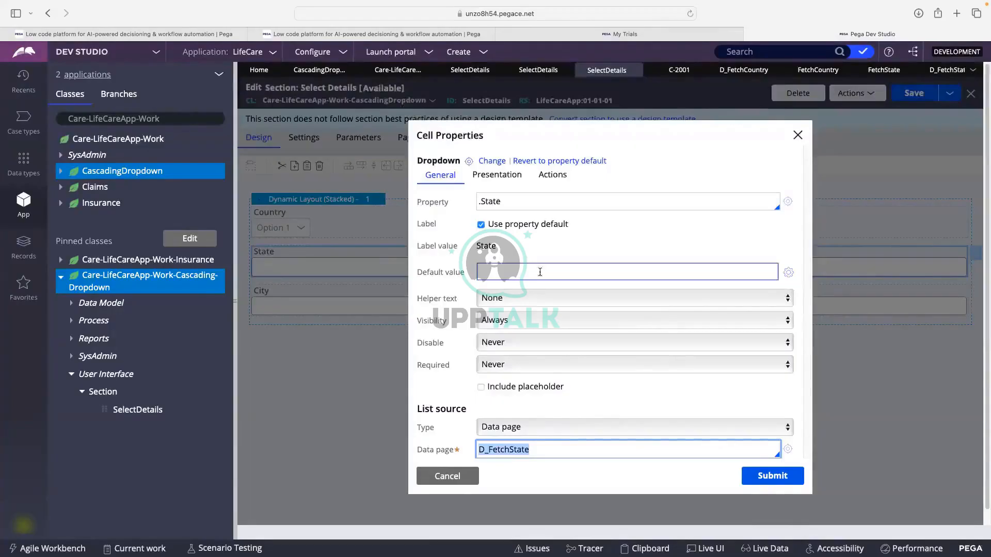
{"action": "scroll", "coordinate": [540, 272], "scroll_direction": "down", "scroll_amount": 5}
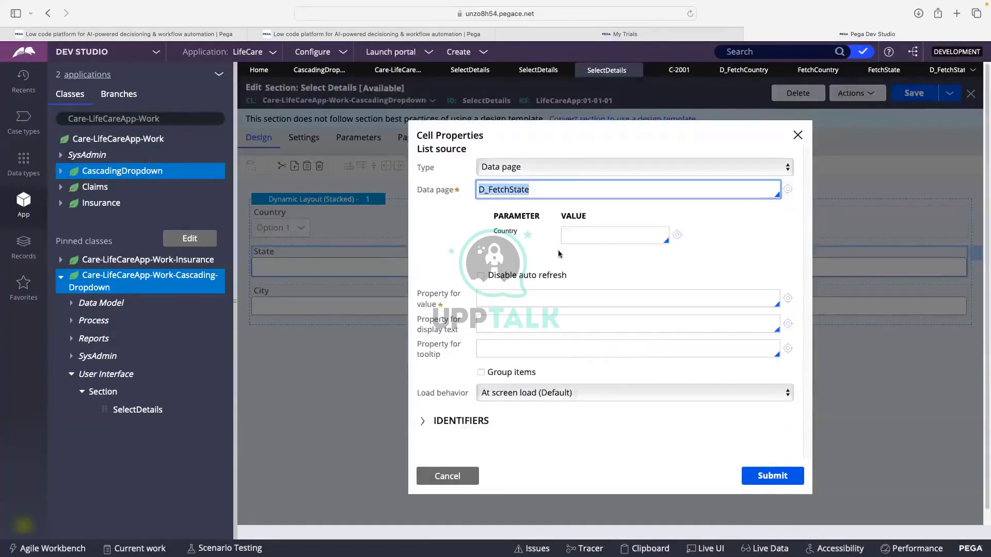
Check the Country dropdown's options in case C-2001 and revisit the D_FetchState data page
{"action": "left_click", "coordinate": [585, 236]}
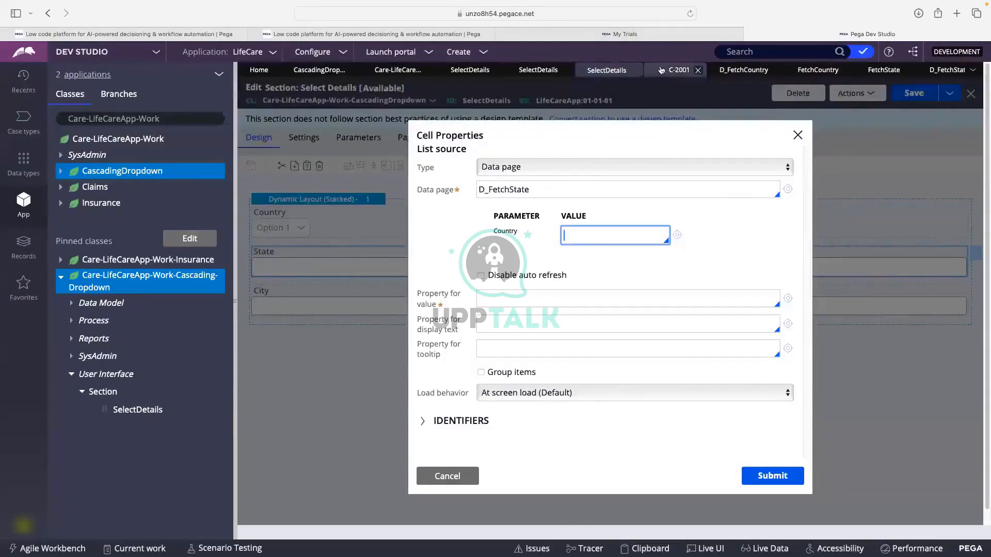
{"action": "left_click", "coordinate": [679, 69]}
{"action": "left_click", "coordinate": [466, 130]}
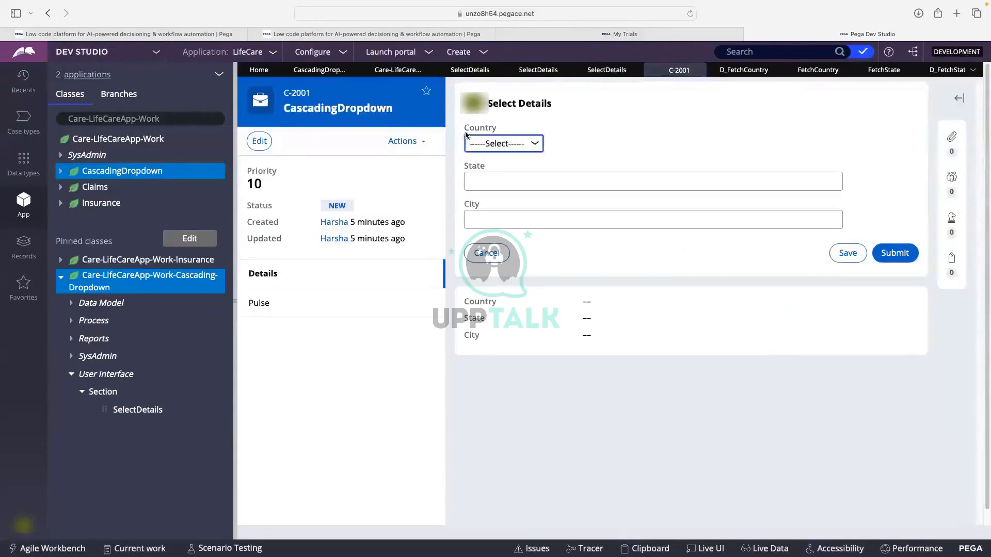
{"action": "left_click", "coordinate": [495, 144]}
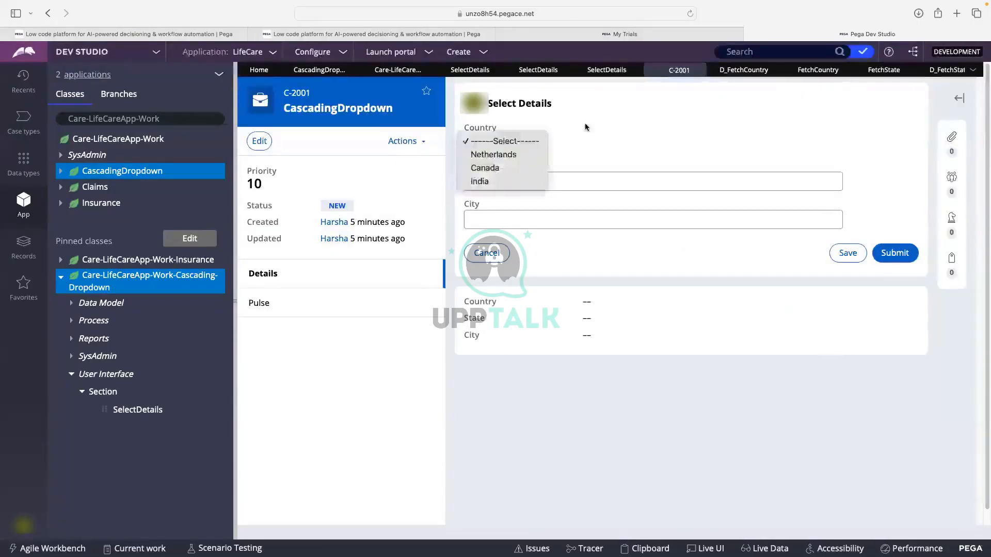
{"action": "left_click", "coordinate": [587, 173]}
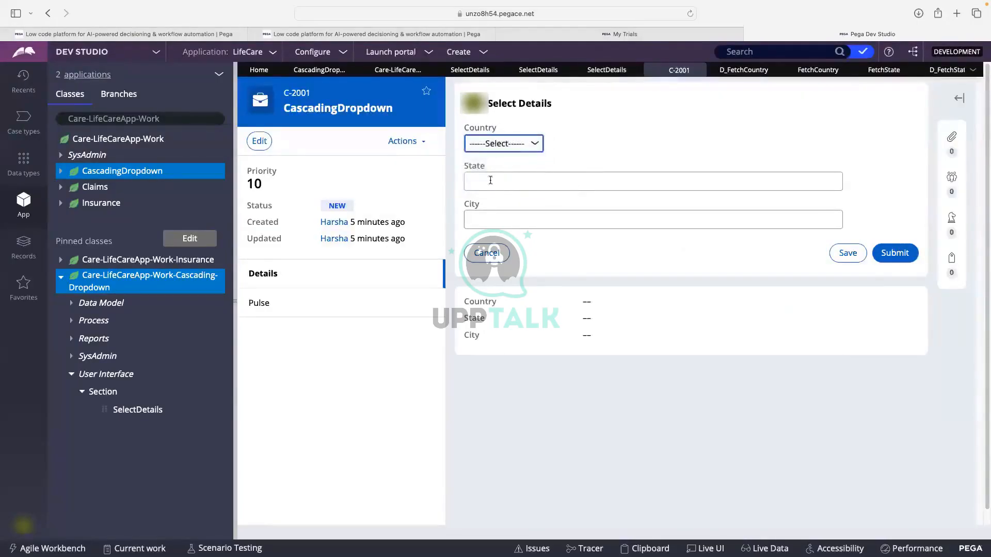
{"action": "left_click", "coordinate": [943, 70]}
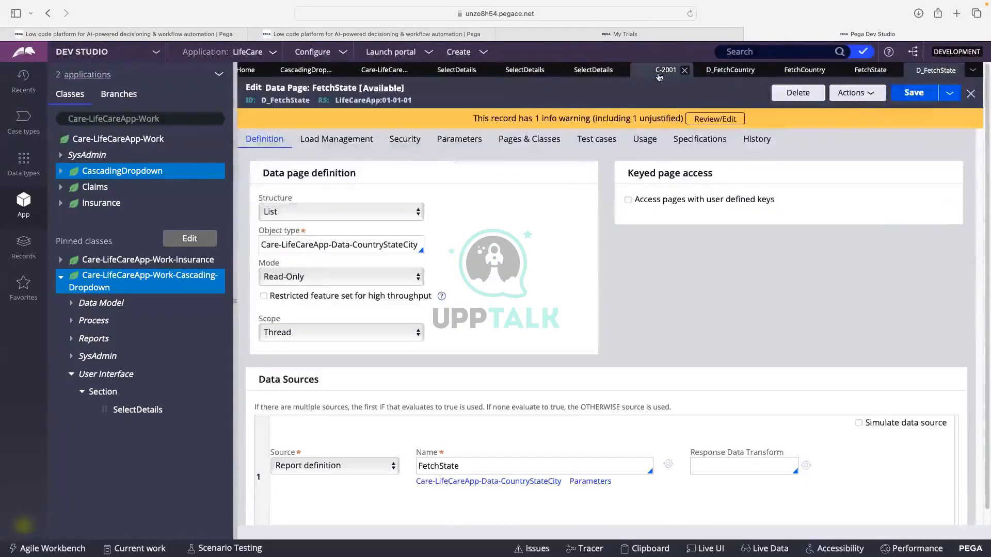
Map the Country parameter of the State dropdown's data page to the .Country property
{"action": "left_click", "coordinate": [594, 70]}
{"action": "left_click", "coordinate": [579, 233]}
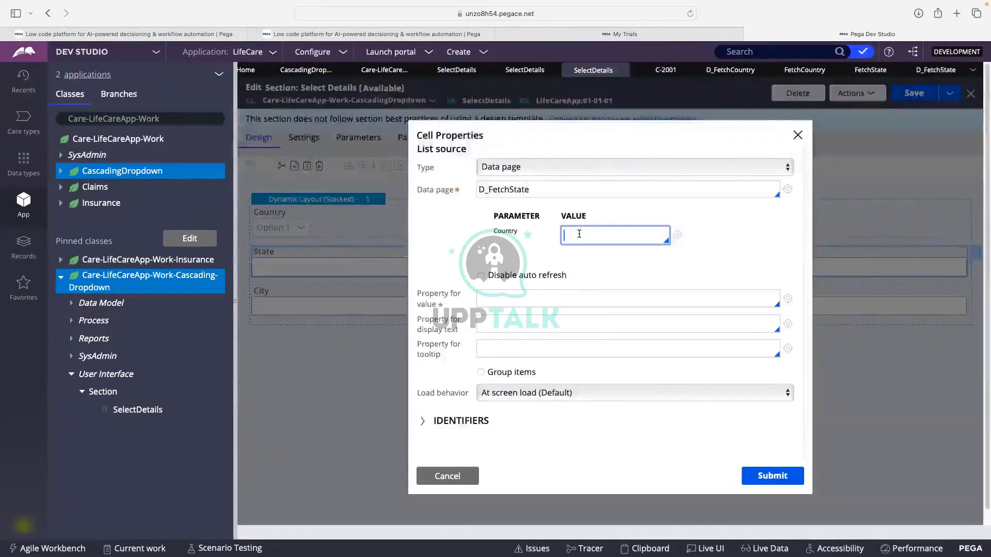
{"action": "type", "text": ".Co"}
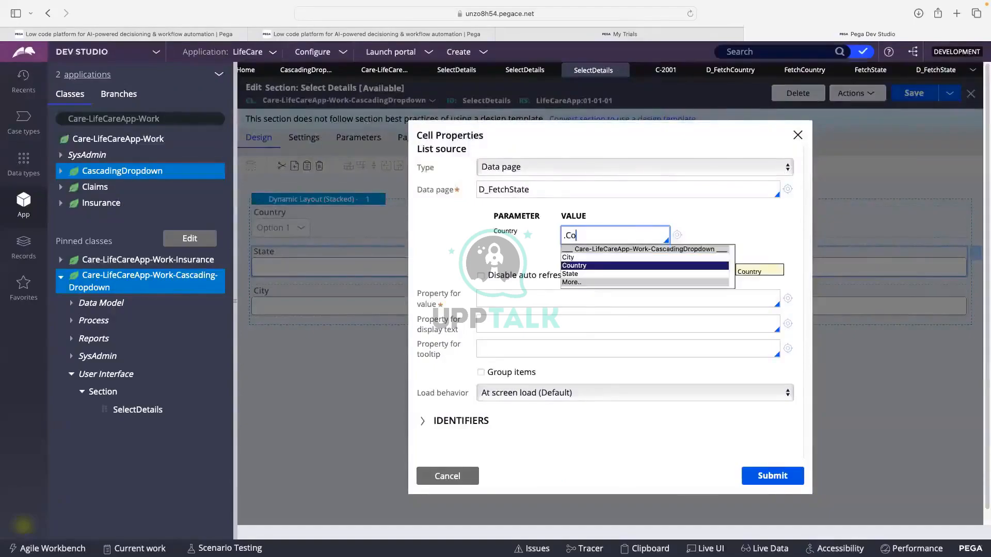
{"action": "key", "text": "Return"}
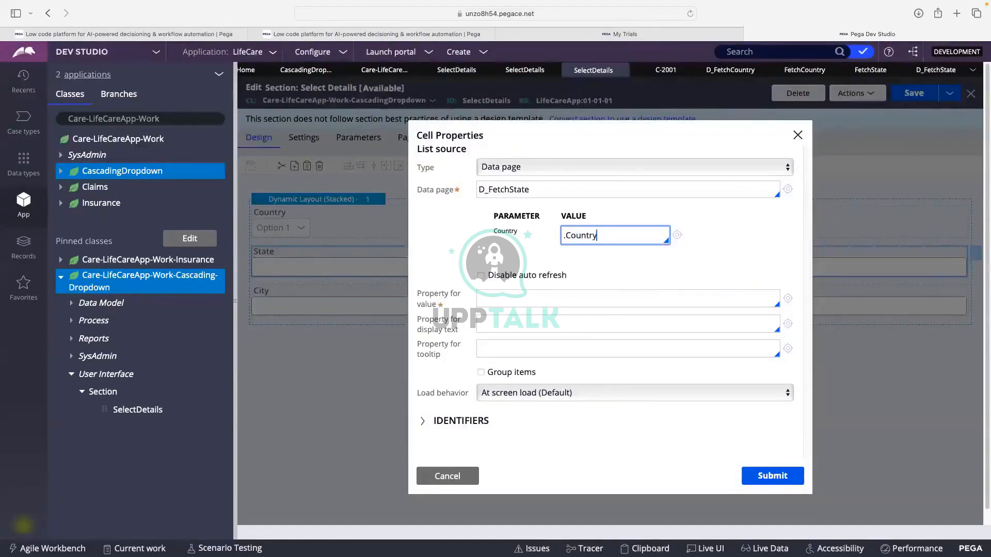
Set the State dropdown's value and display text properties to .State, submit the cell properties and save the section
{"action": "left_click", "coordinate": [510, 298]}
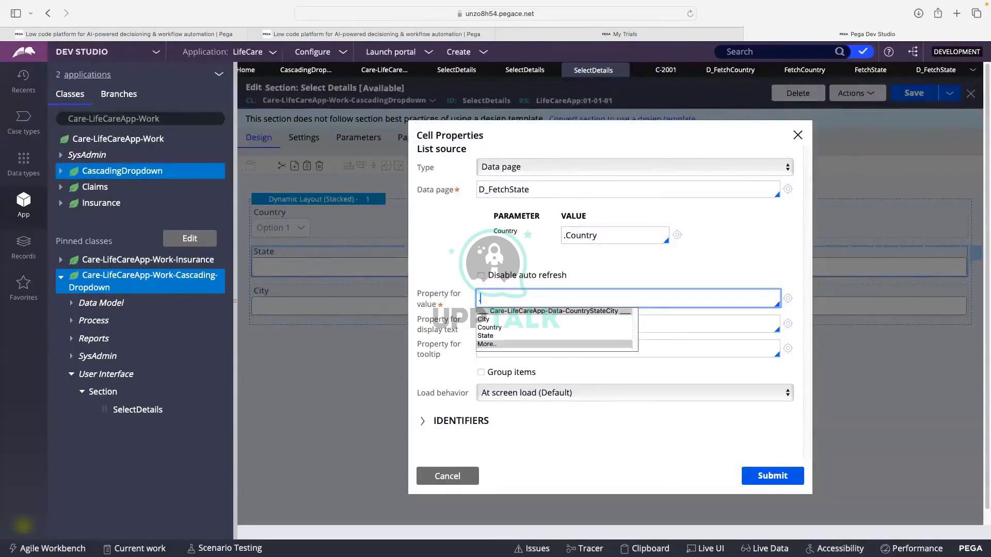
{"action": "type", "text": "."}
{"action": "left_click", "coordinate": [485, 335]}
{"action": "left_click", "coordinate": [487, 320]}
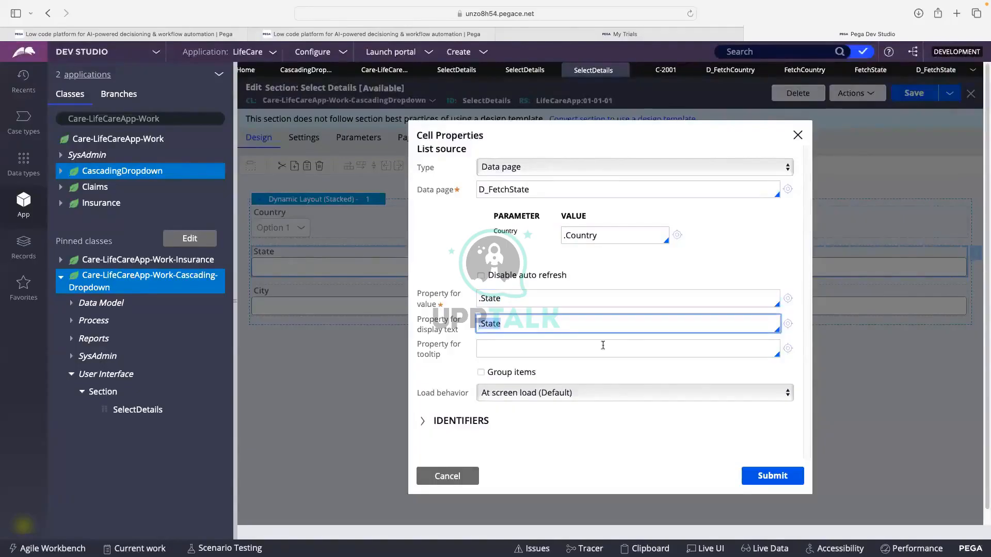
{"action": "left_click", "coordinate": [745, 468]}
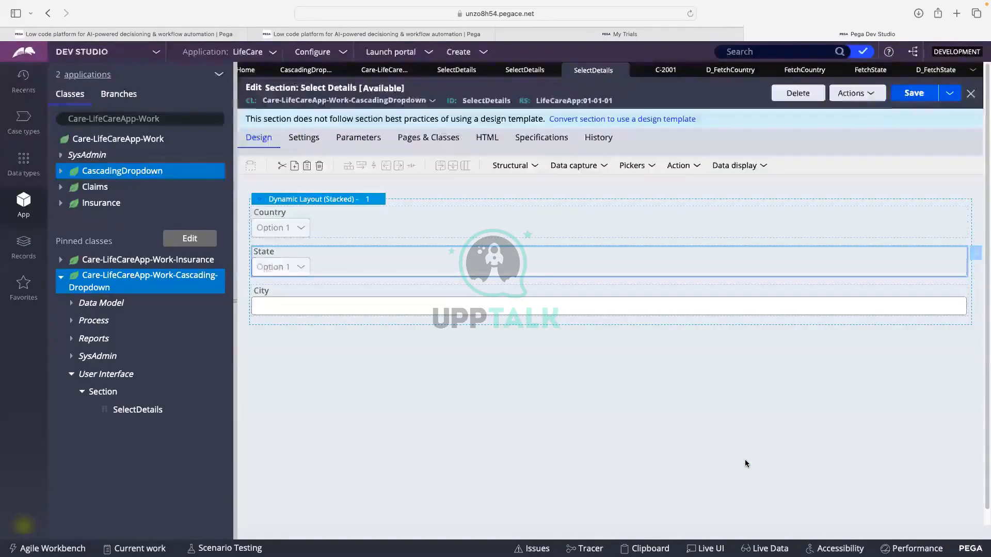
{"action": "left_click", "coordinate": [911, 95]}
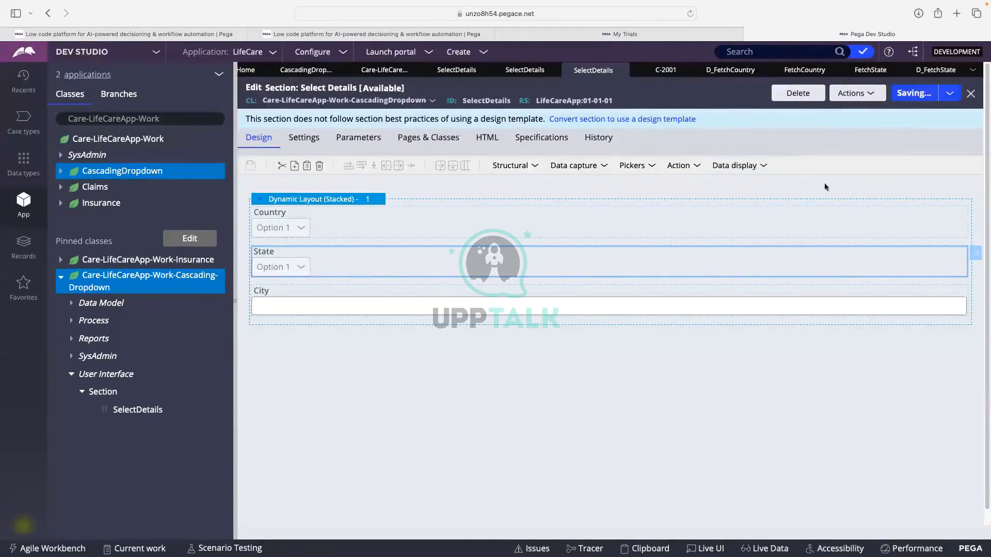
Refresh case C-2001 and reopen its Select Details form
{"action": "left_click", "coordinate": [647, 76]}
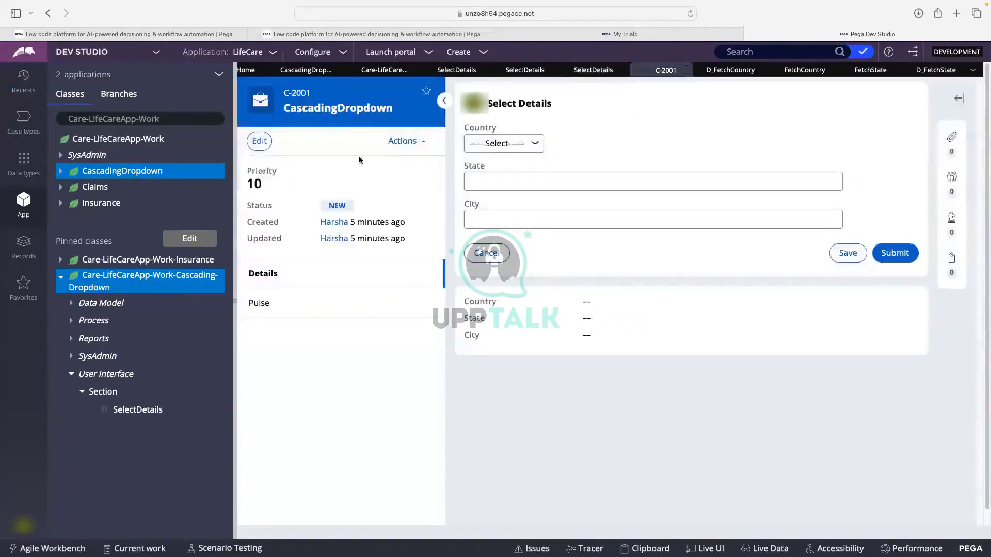
{"action": "left_click", "coordinate": [419, 143]}
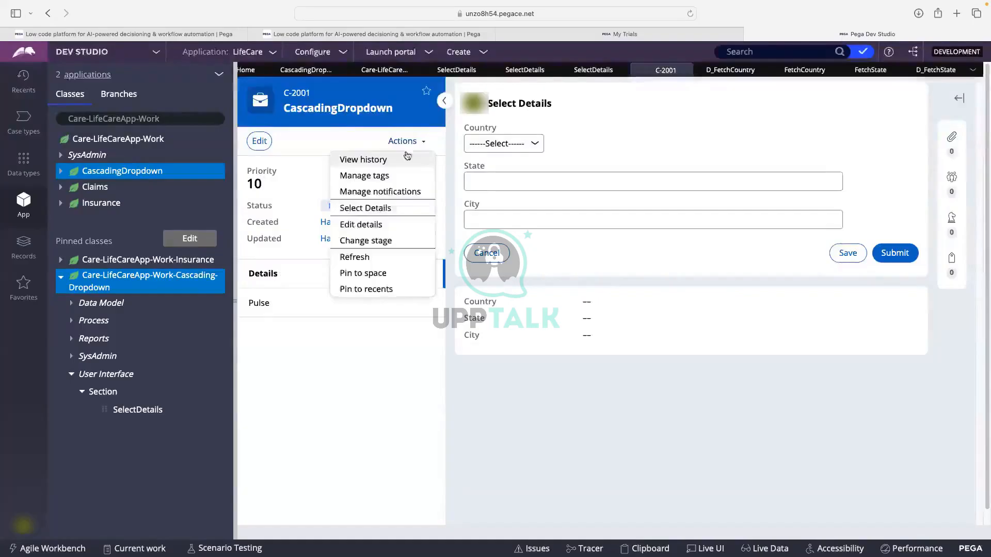
{"action": "left_click", "coordinate": [365, 256]}
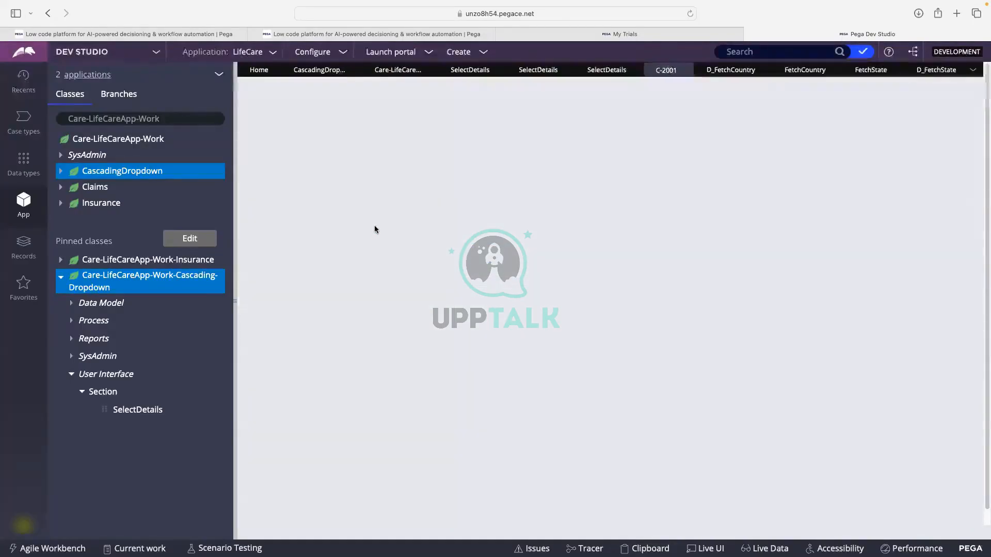
{"action": "left_click", "coordinate": [890, 130]}
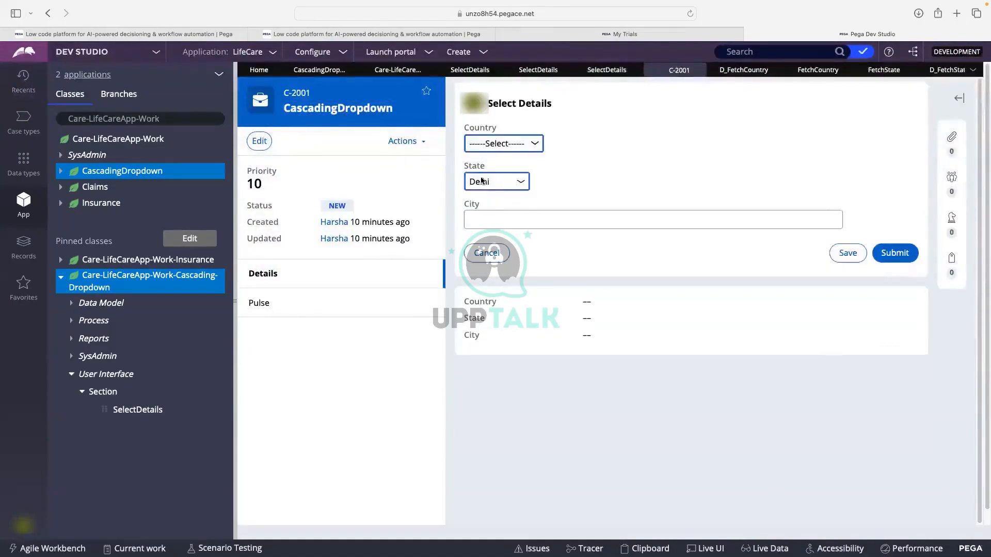
Check the State dropdown's options with no country chosen, and check them again with Netherlands as the Country
{"action": "left_click", "coordinate": [496, 185]}
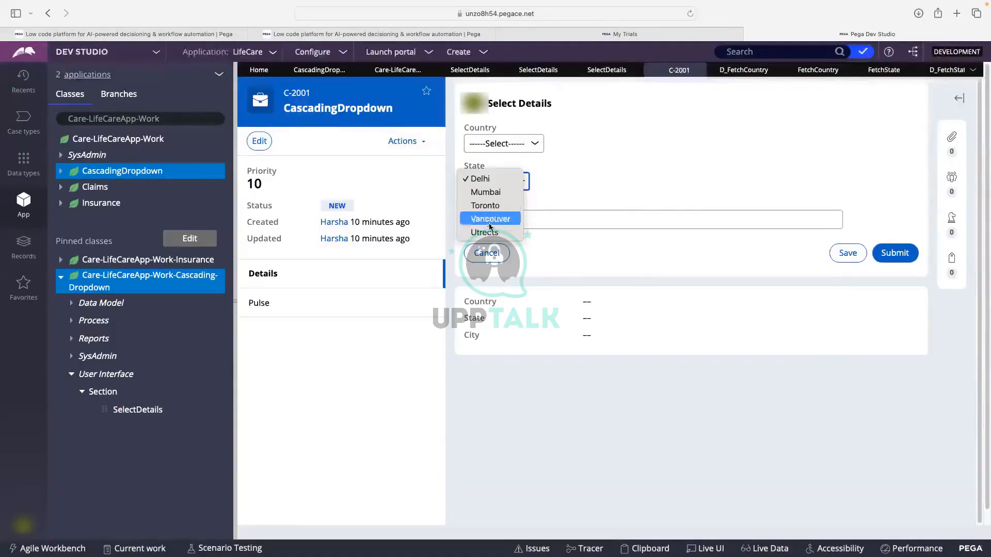
{"action": "left_click", "coordinate": [531, 160]}
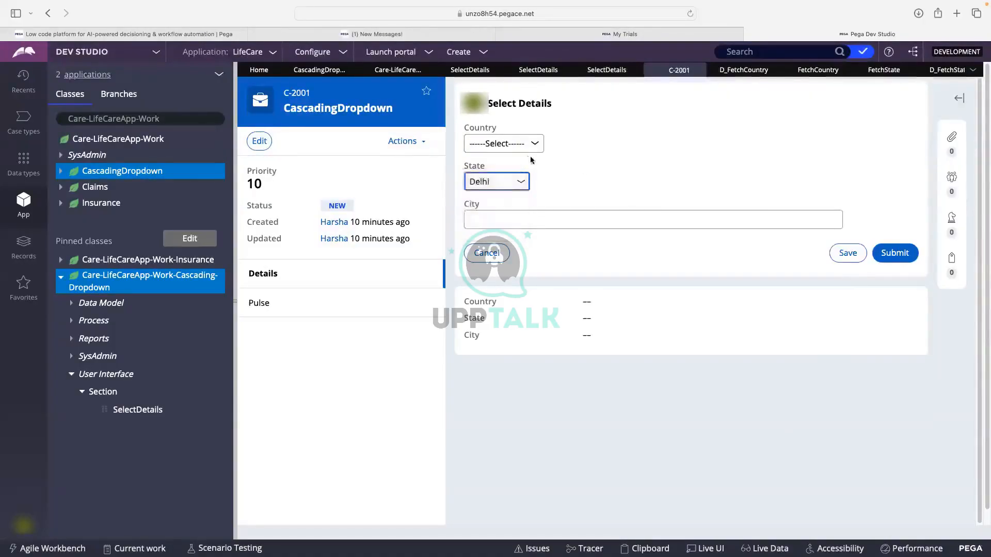
{"action": "left_click", "coordinate": [528, 146]}
{"action": "left_click", "coordinate": [494, 155]}
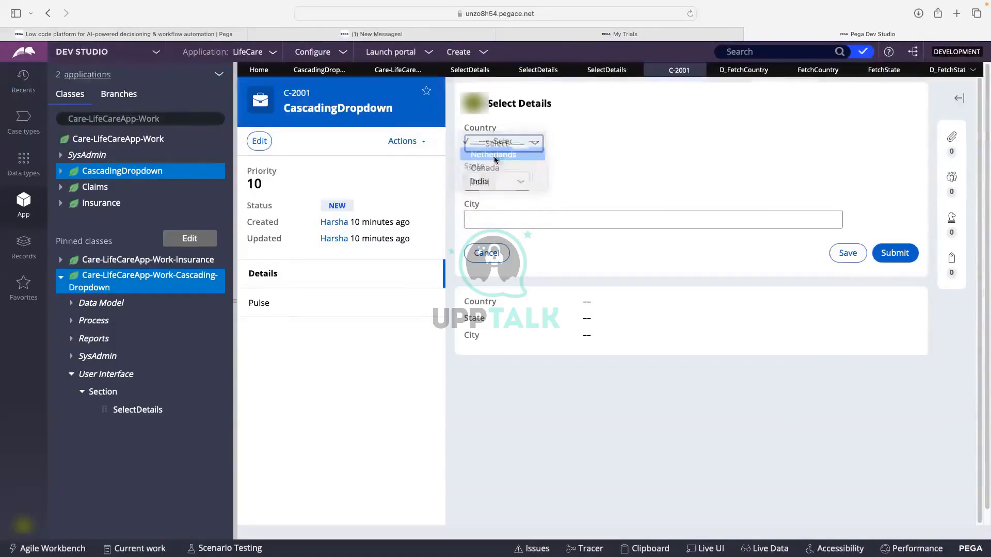
{"action": "left_click", "coordinate": [505, 184]}
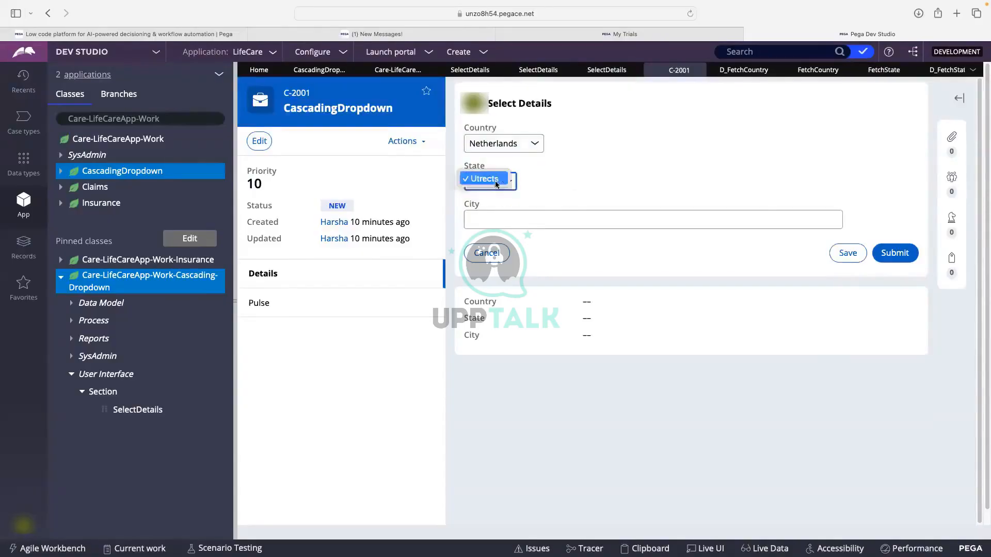
{"action": "left_click", "coordinate": [588, 176]}
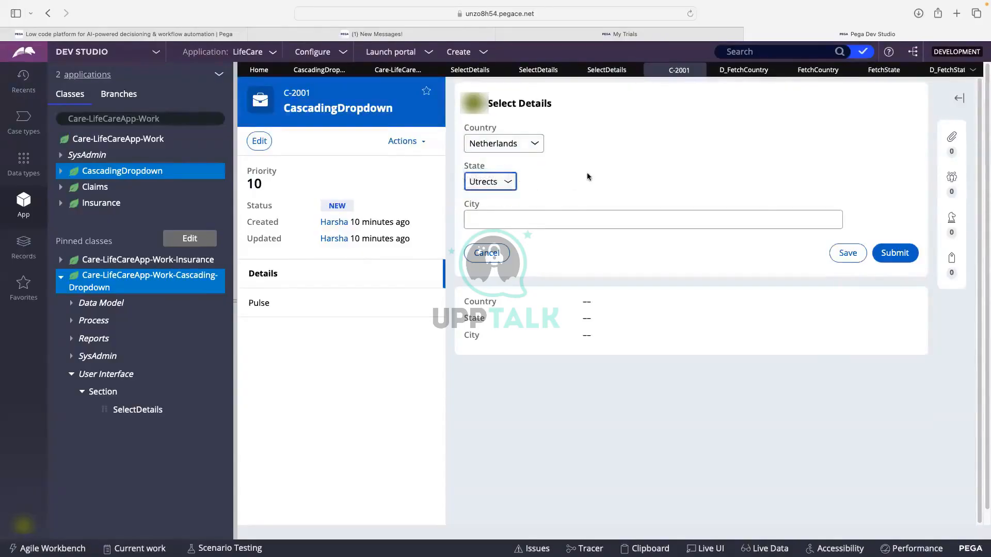
Choose Canada as the Country and check which options the State dropdown offers
{"action": "left_click", "coordinate": [528, 146]}
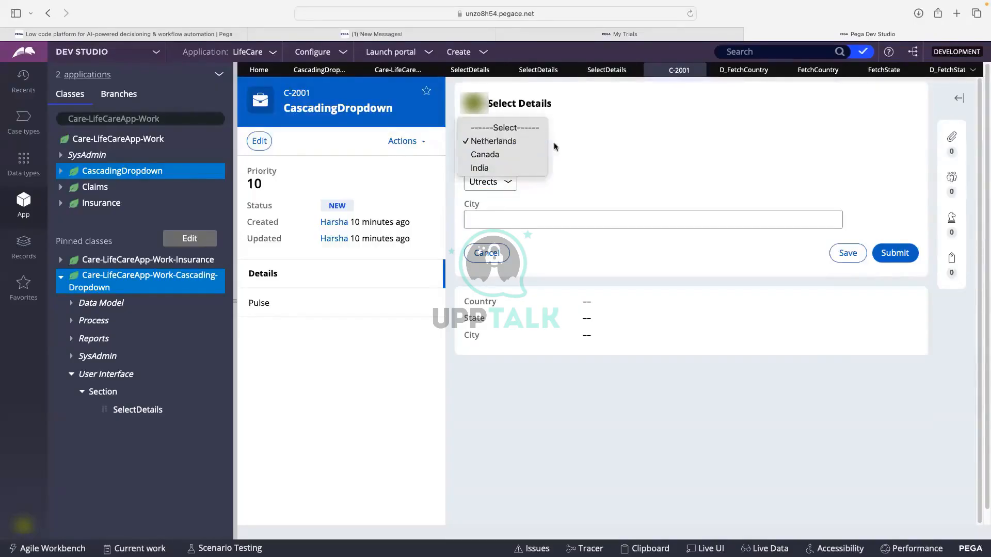
{"action": "left_click", "coordinate": [509, 155]}
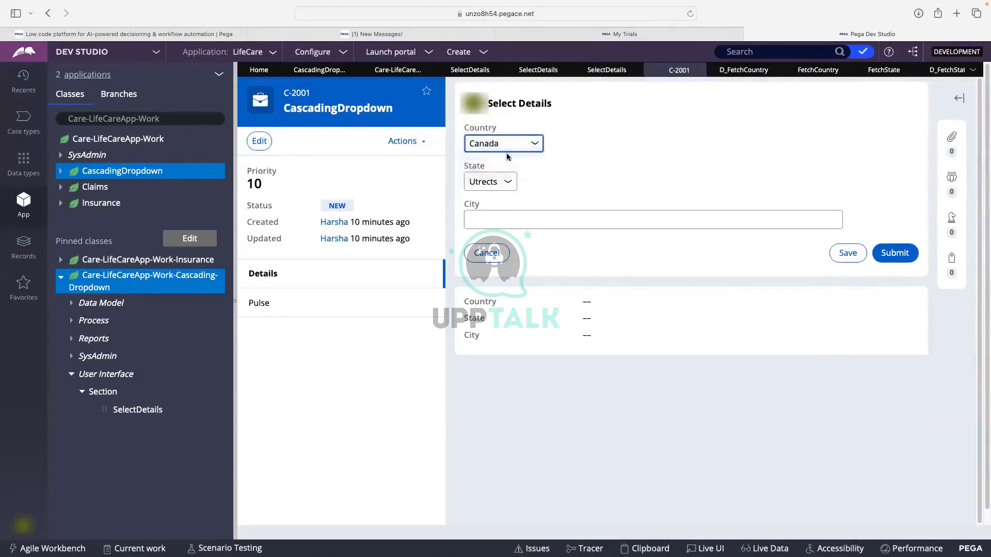
{"action": "left_click", "coordinate": [469, 185]}
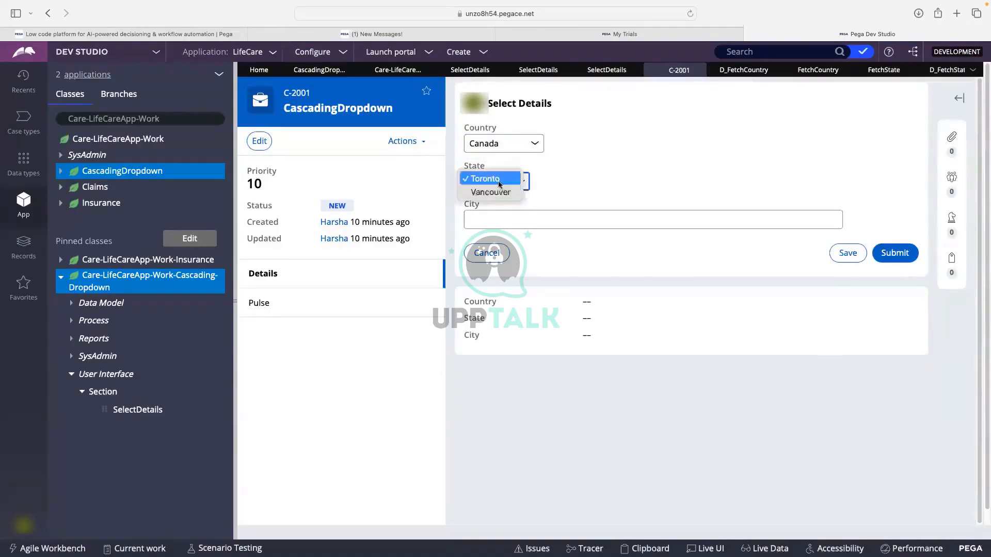
{"action": "left_click", "coordinate": [504, 146]}
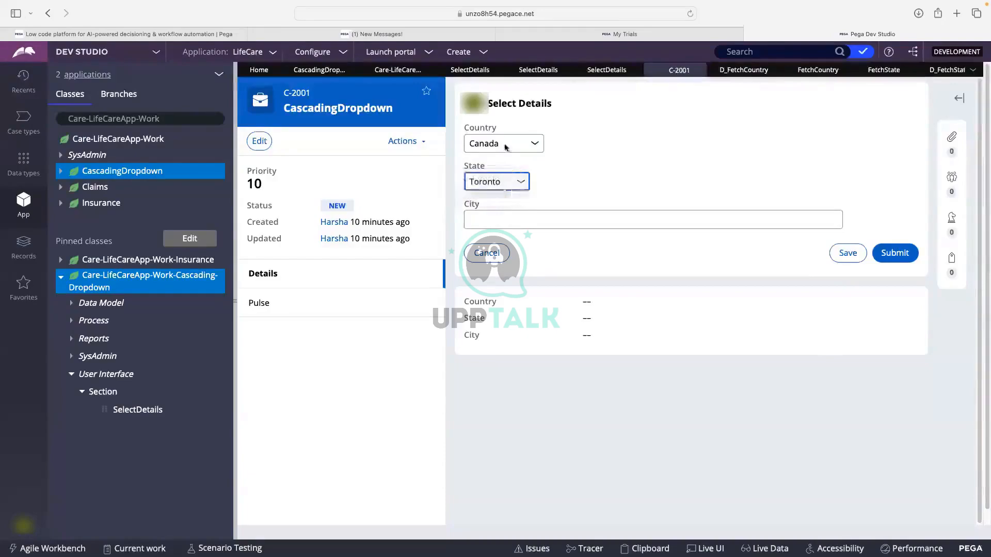
Choose India as the Country, check the State dropdown's options and go to the City field
{"action": "left_click", "coordinate": [497, 144]}
{"action": "left_click", "coordinate": [486, 158]}
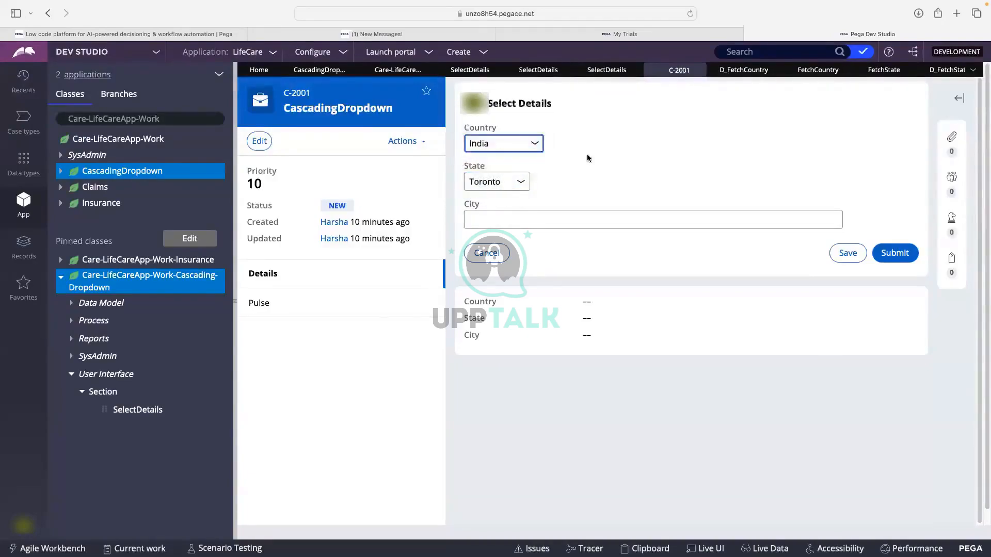
{"action": "left_click", "coordinate": [512, 189]}
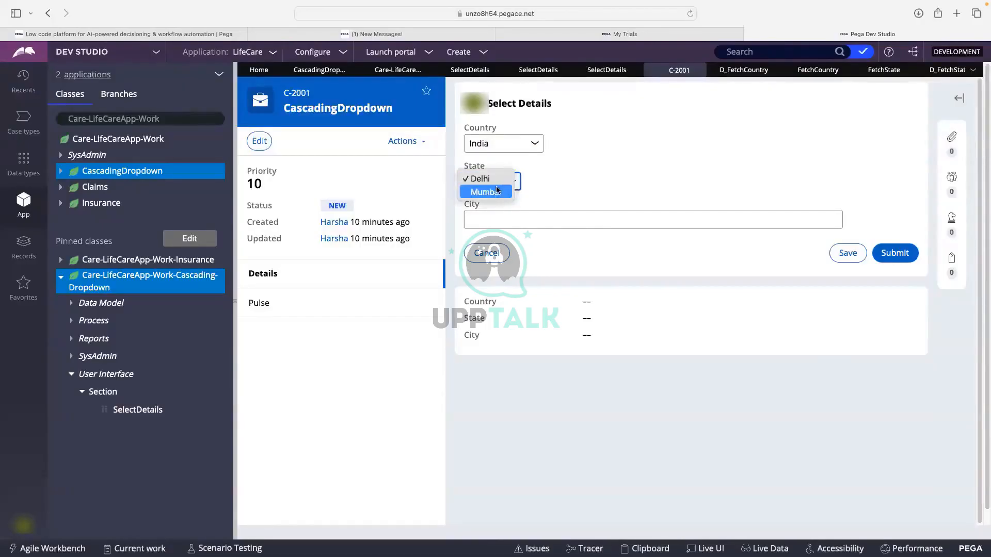
{"action": "left_click", "coordinate": [520, 193]}
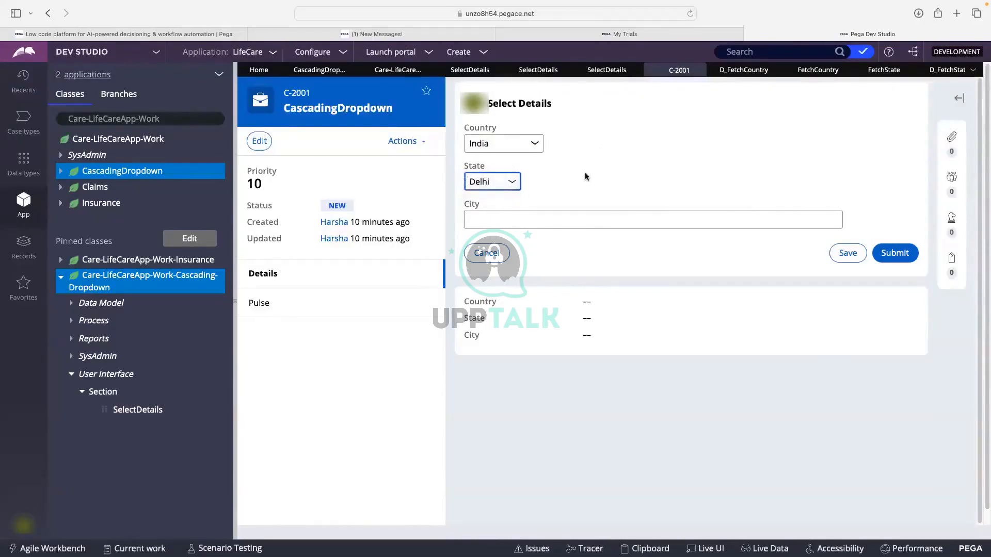
{"action": "left_click", "coordinate": [502, 184]}
{"action": "left_click", "coordinate": [652, 169]}
{"action": "left_click", "coordinate": [492, 222]}
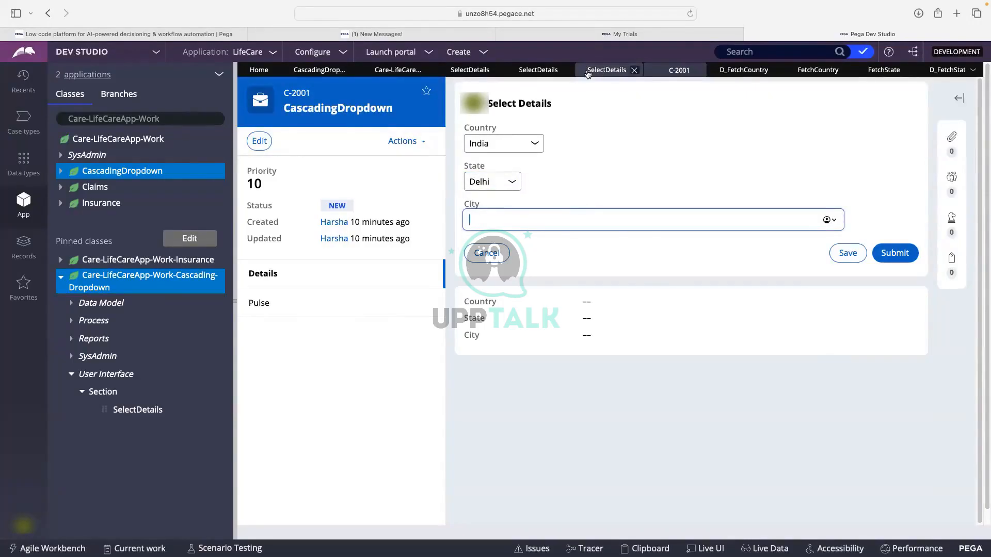
Open the FetchCountry report definition from the D_FetchCountry data page and save a copy of it as FetchCity
{"action": "left_click", "coordinate": [605, 70]}
{"action": "left_click", "coordinate": [736, 72]}
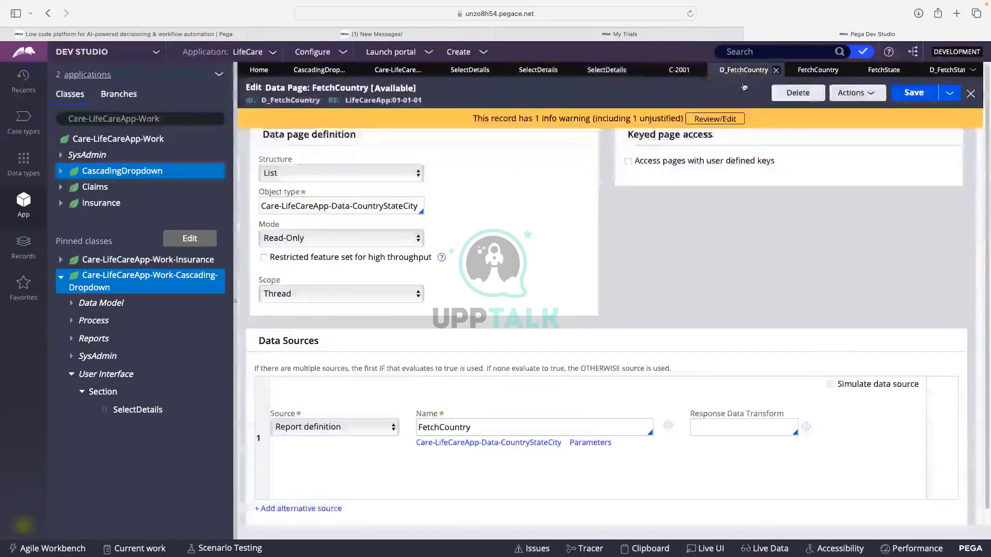
{"action": "scroll", "coordinate": [669, 295], "scroll_direction": "down", "scroll_amount": 3}
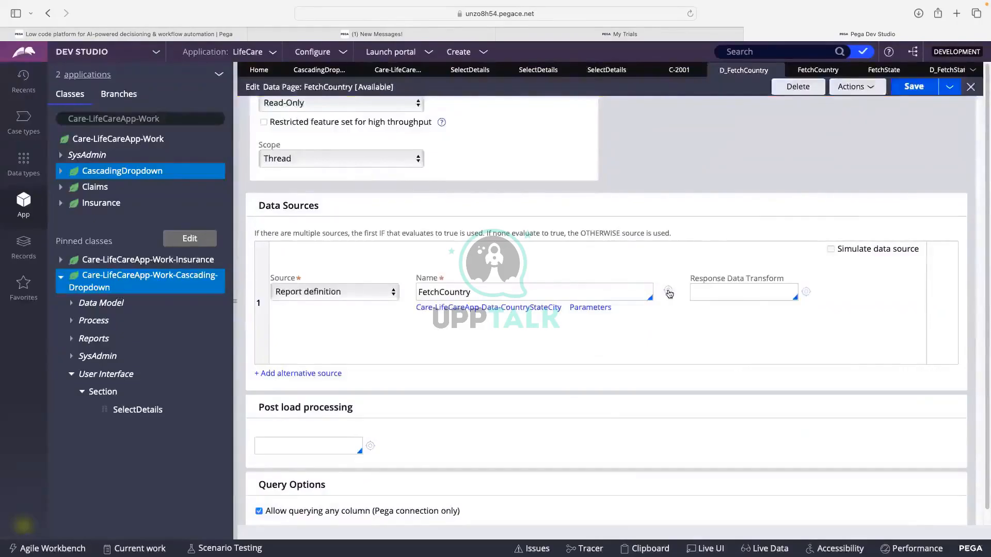
{"action": "left_click", "coordinate": [669, 294]}
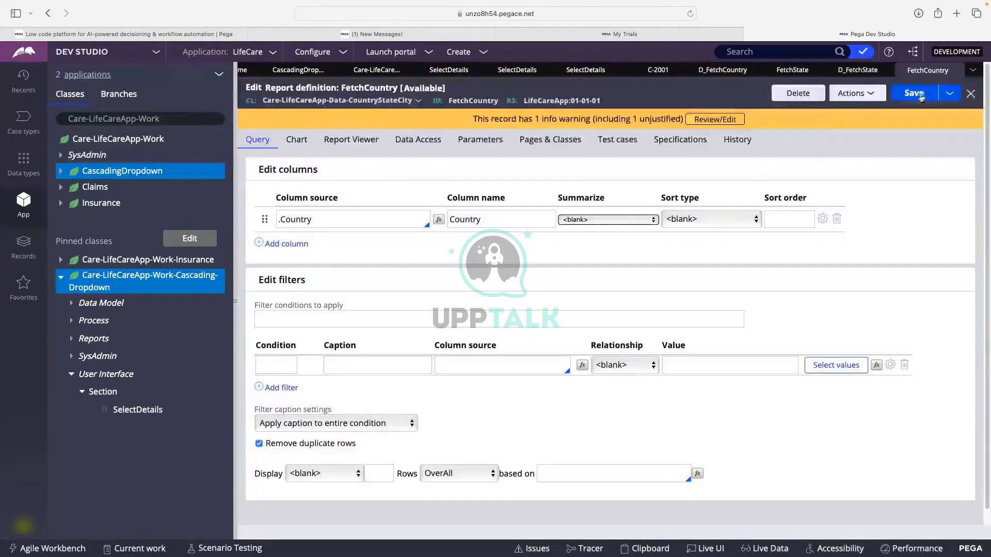
{"action": "left_click", "coordinate": [949, 93]}
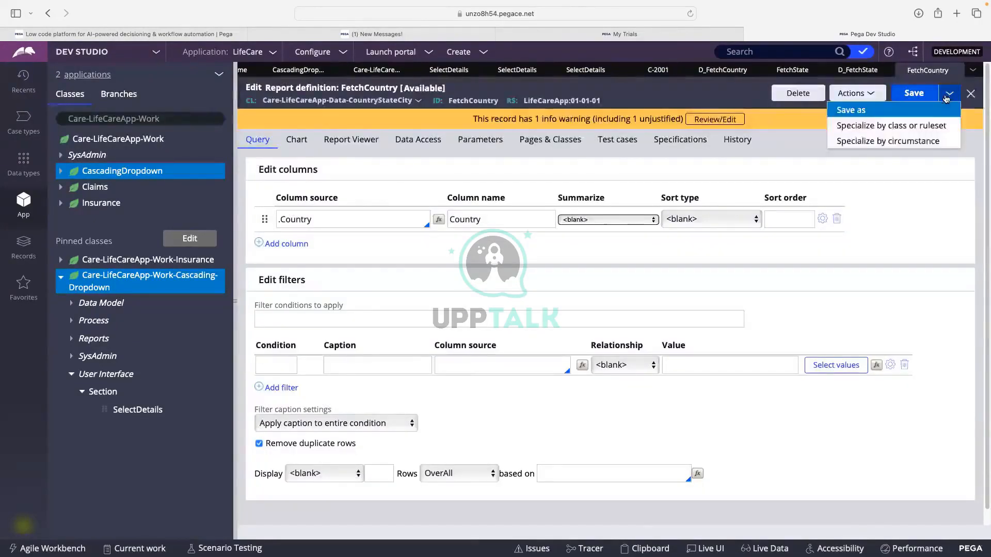
{"action": "left_click", "coordinate": [871, 112]}
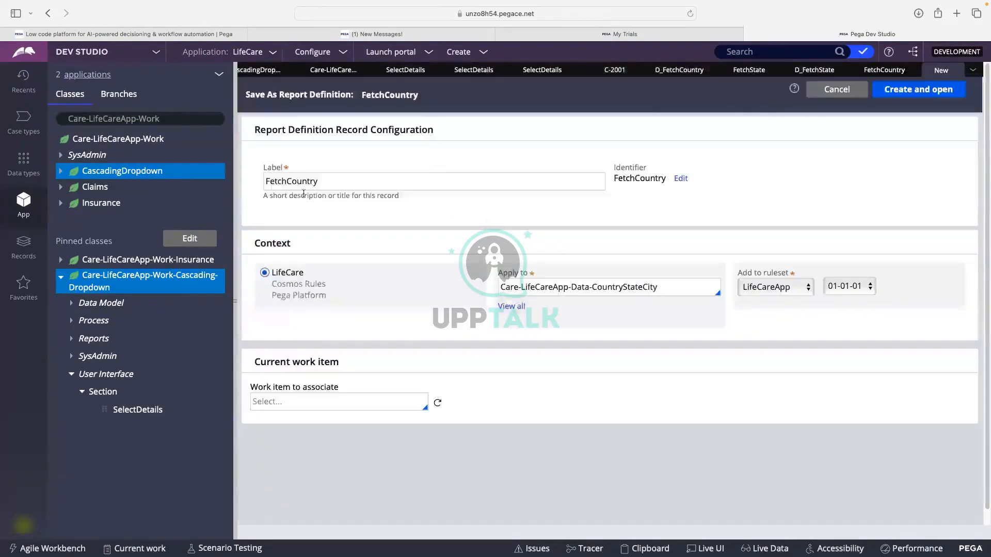
{"action": "left_click", "coordinate": [344, 185]}
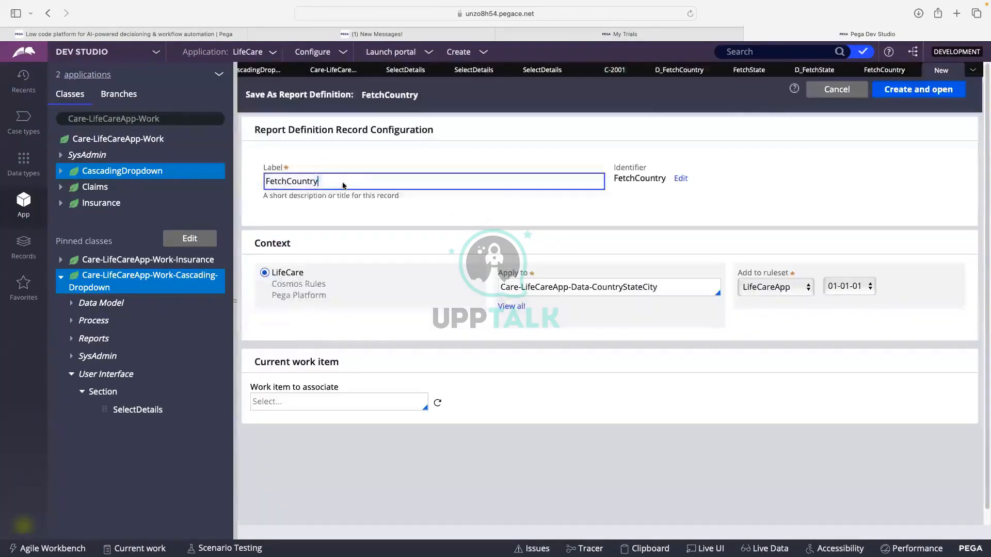
{"action": "key", "text": "BackSpace"}
{"action": "left_click", "coordinate": [822, 197]}
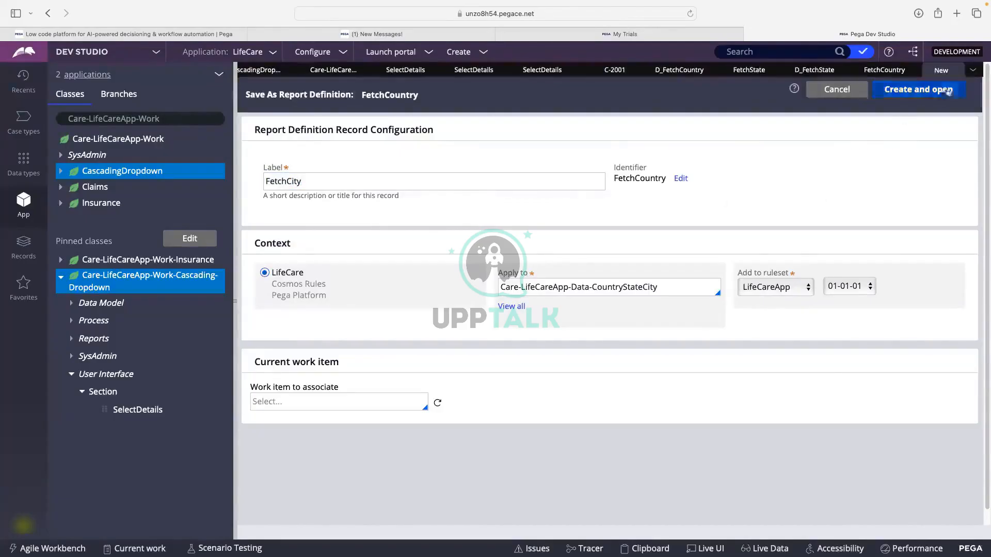
{"action": "left_click", "coordinate": [921, 93]}
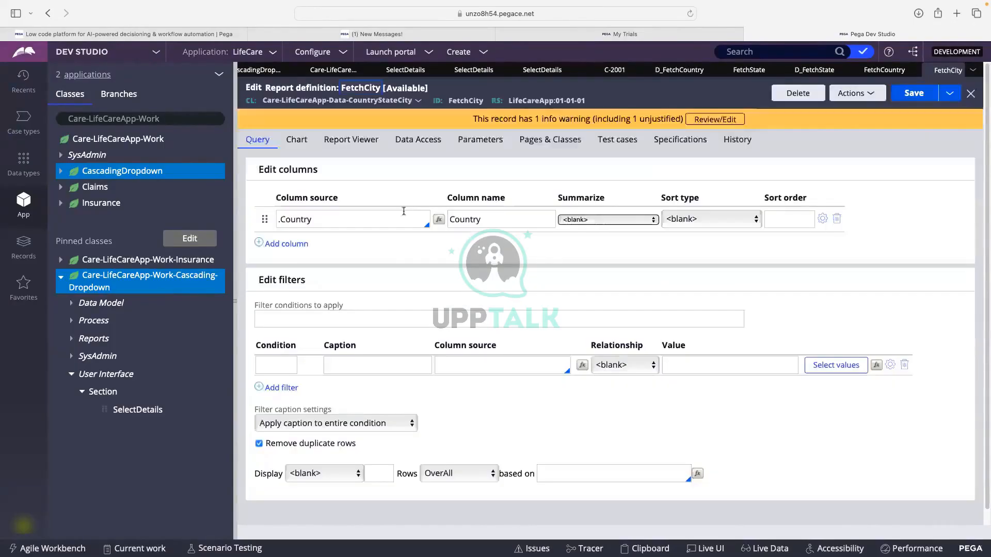
Set the column source of the FetchCity report definition's filter to .State
{"action": "left_click", "coordinate": [457, 363]}
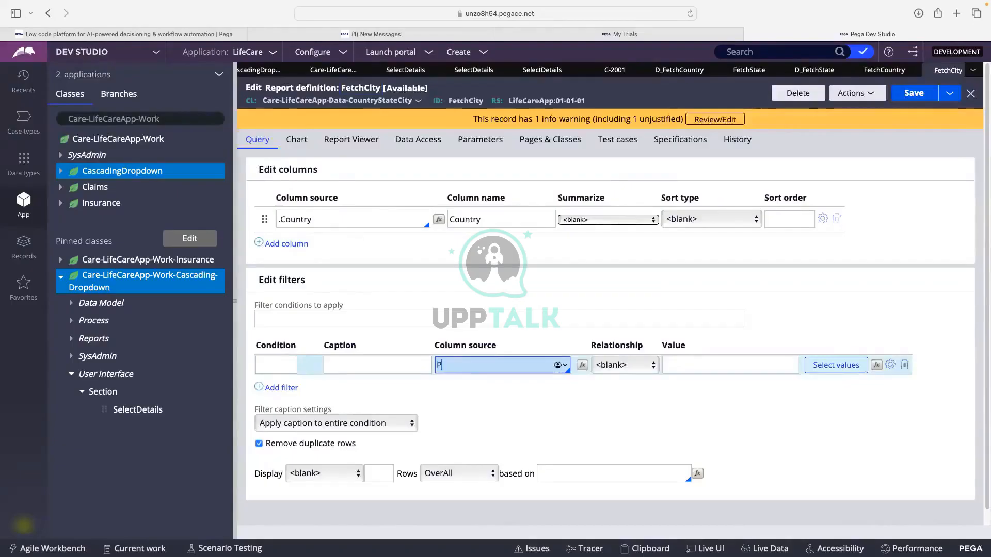
{"action": "type", "text": "P"}
{"action": "key", "text": "BackSpace"}
{"action": "type", "text": ".S"}
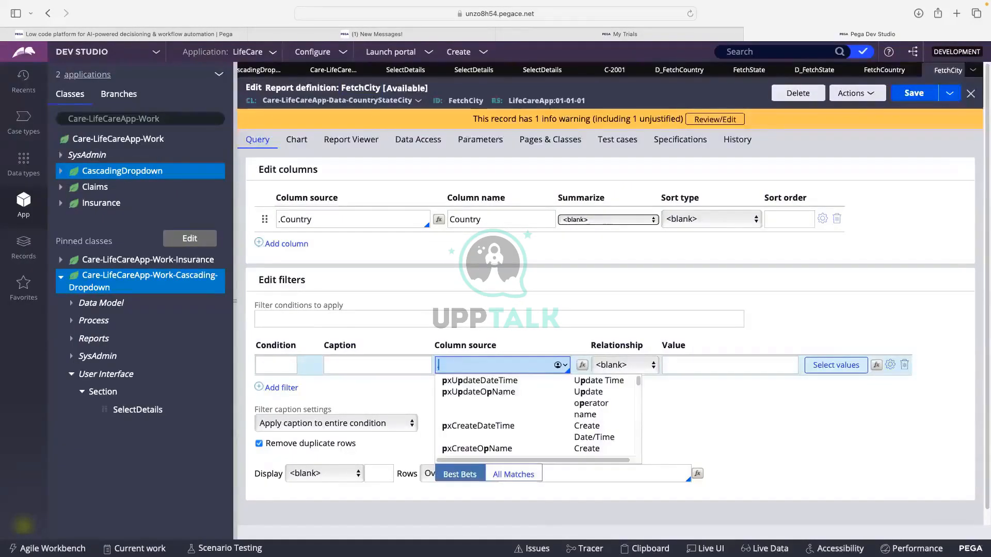
{"action": "type", "text": "tate"}
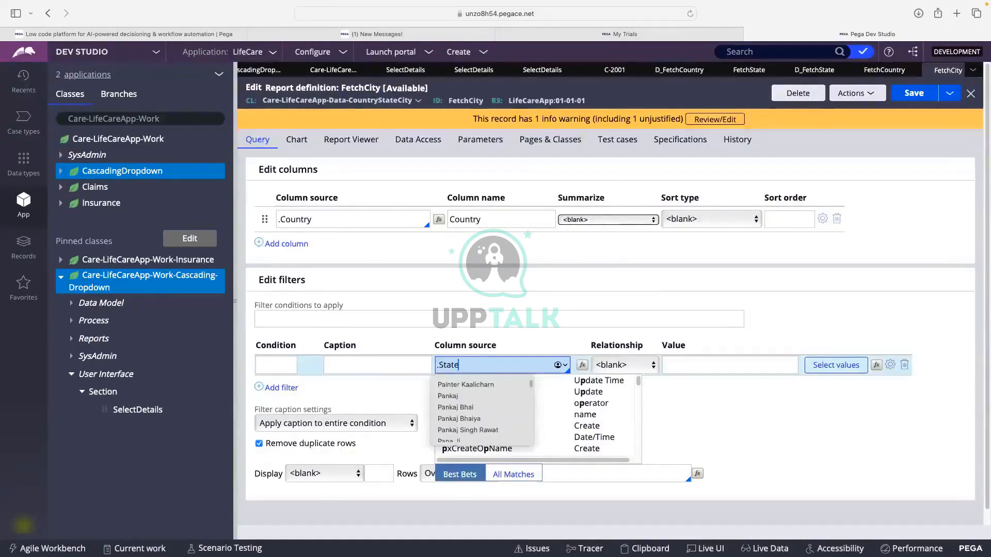
{"action": "left_click", "coordinate": [486, 385]}
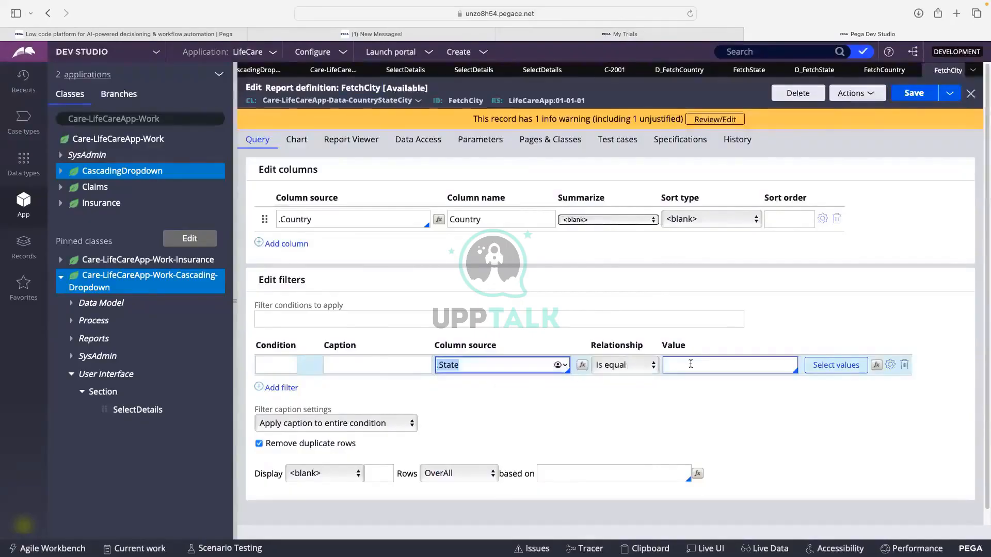
Add a parameter named State with data type Text to the FetchCity report definition
{"action": "left_click", "coordinate": [480, 140]}
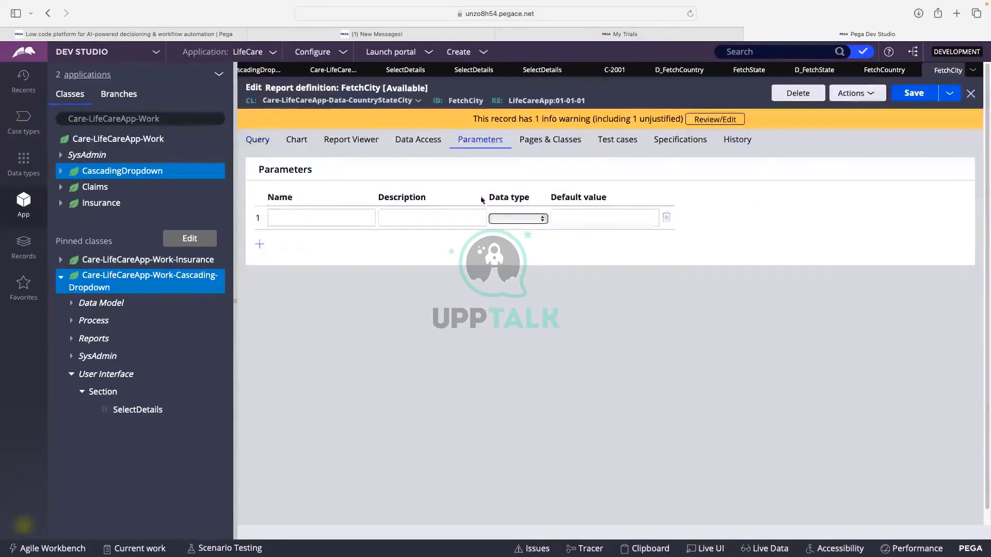
{"action": "left_click", "coordinate": [345, 219]}
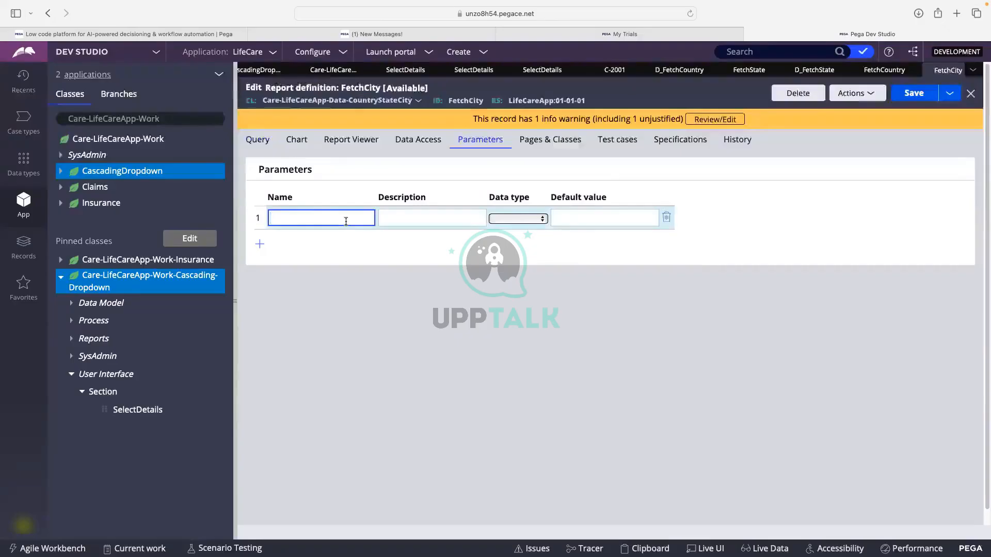
{"action": "type", "text": "State"}
{"action": "left_click", "coordinate": [518, 219]}
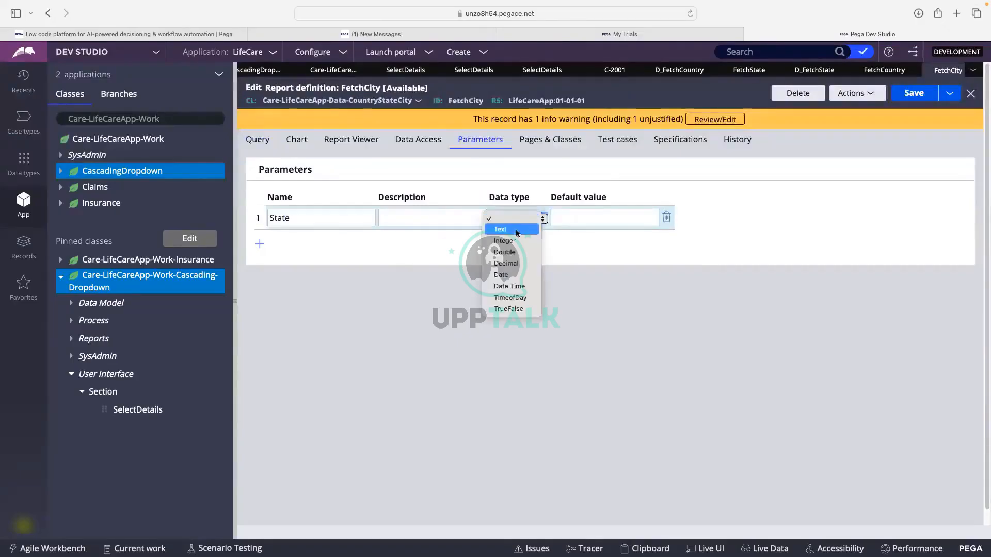
{"action": "left_click", "coordinate": [511, 229]}
Set the .State filter's comparison value to Param.State in the FetchCity query
{"action": "left_click", "coordinate": [256, 140]}
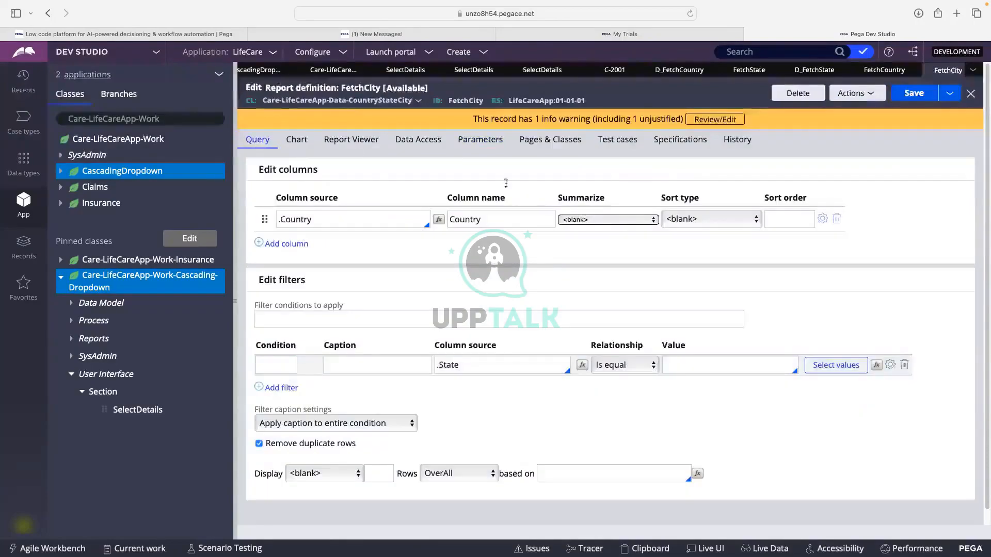
{"action": "left_click", "coordinate": [692, 366]}
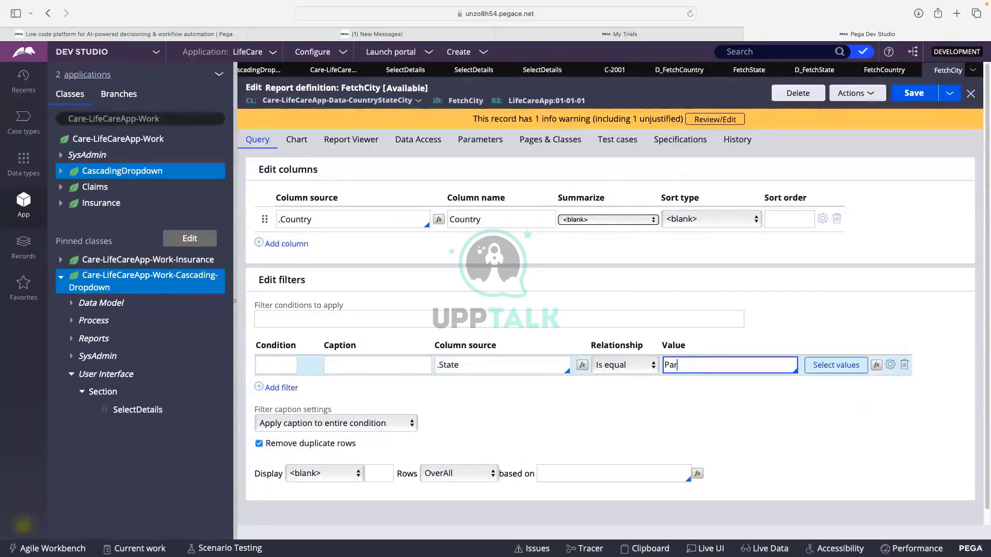
{"action": "type", "text": "Param.State"}
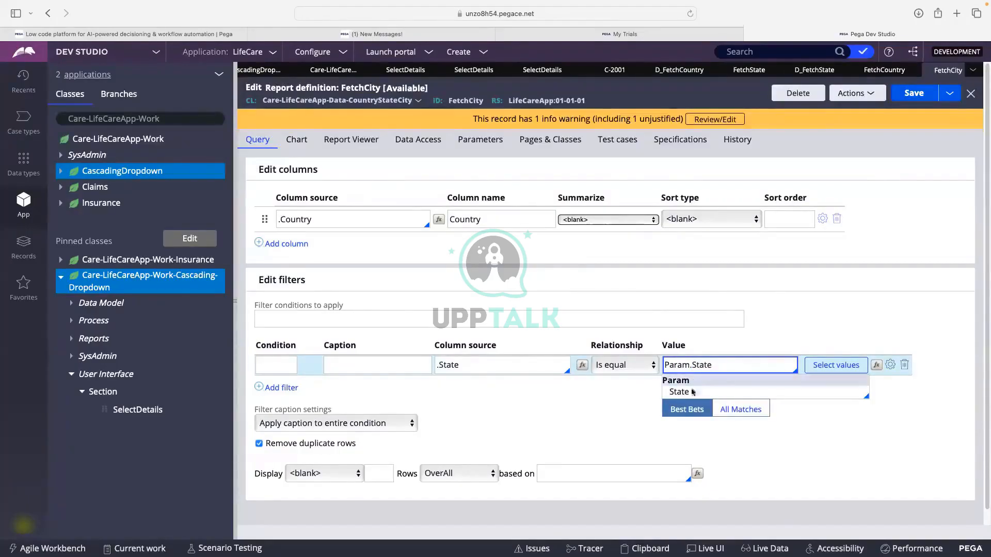
{"action": "left_click", "coordinate": [691, 392]}
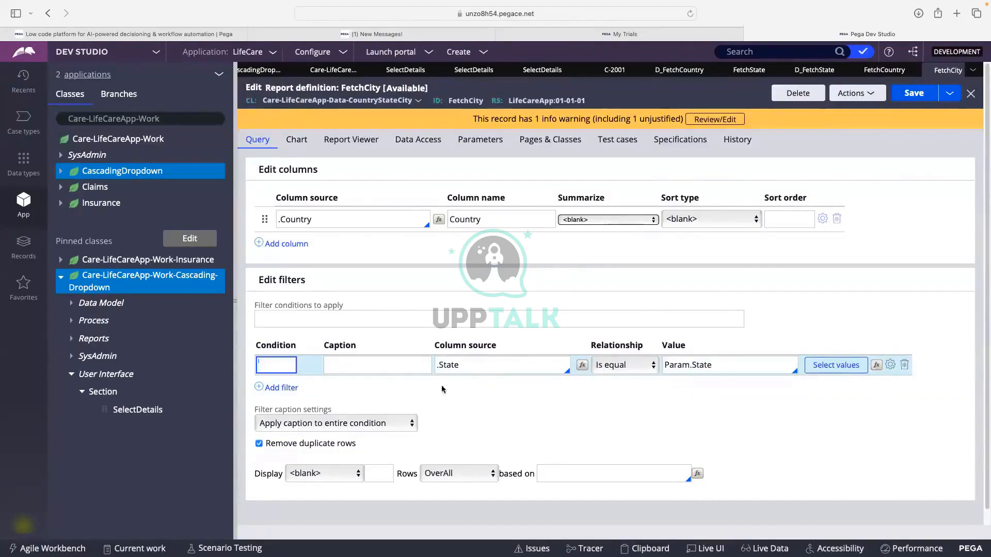
Replace the .Country column source with .City and save the FetchCity report definition
{"action": "left_click", "coordinate": [335, 220]}
{"action": "key", "text": "BackSpace"}
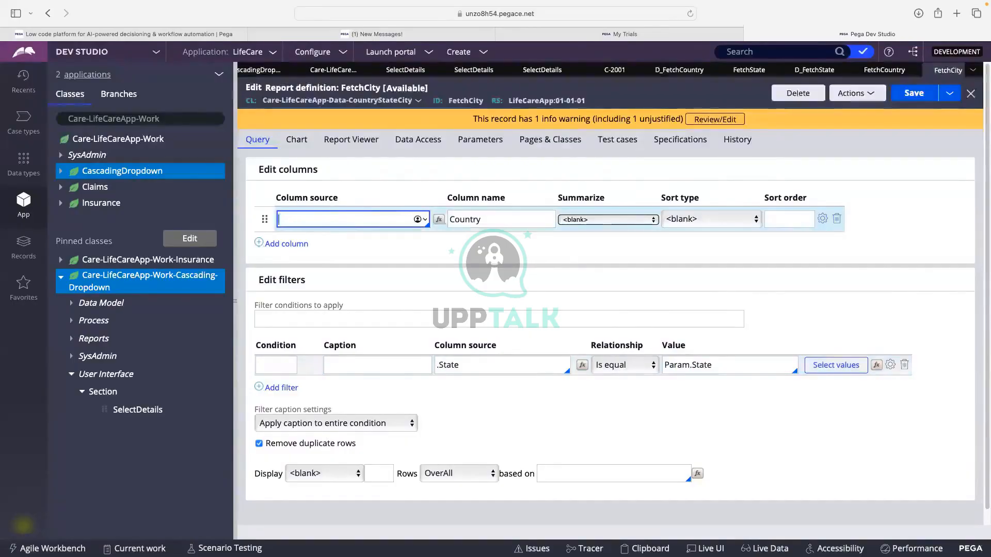
{"action": "type", "text": ".City"}
{"action": "left_click", "coordinate": [303, 234]}
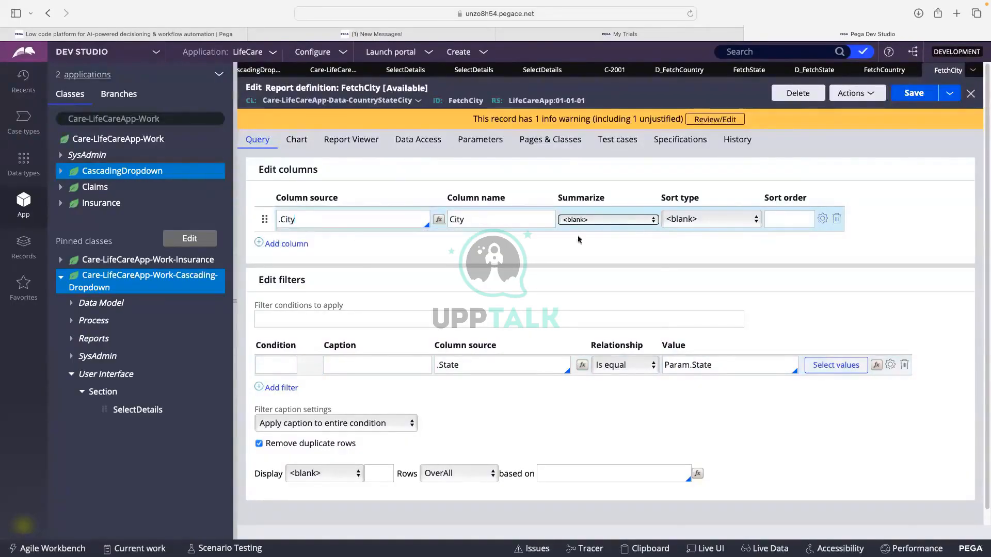
{"action": "left_click", "coordinate": [925, 94]}
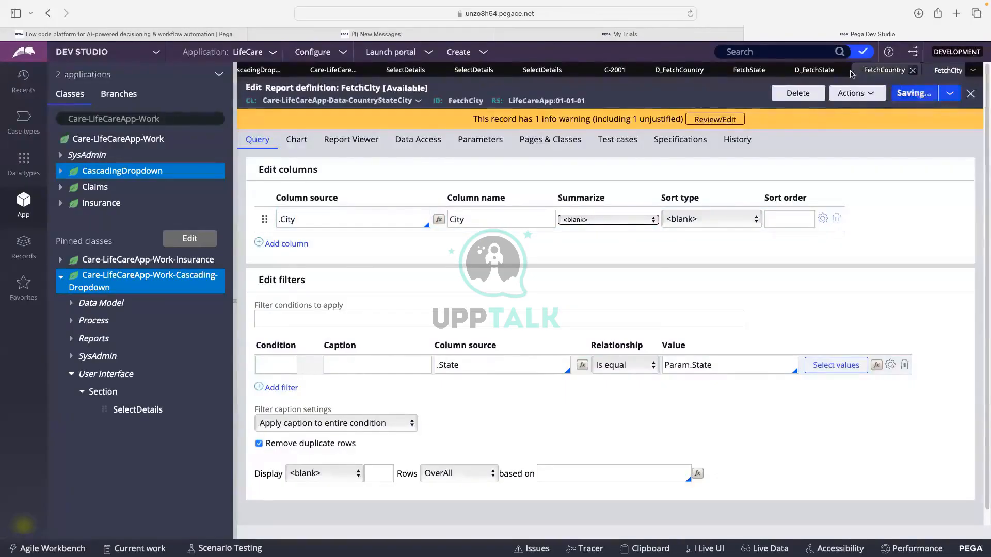
Save a copy of the D_FetchState data page as a new data page labelled FetchCity
{"action": "left_click", "coordinate": [774, 70]}
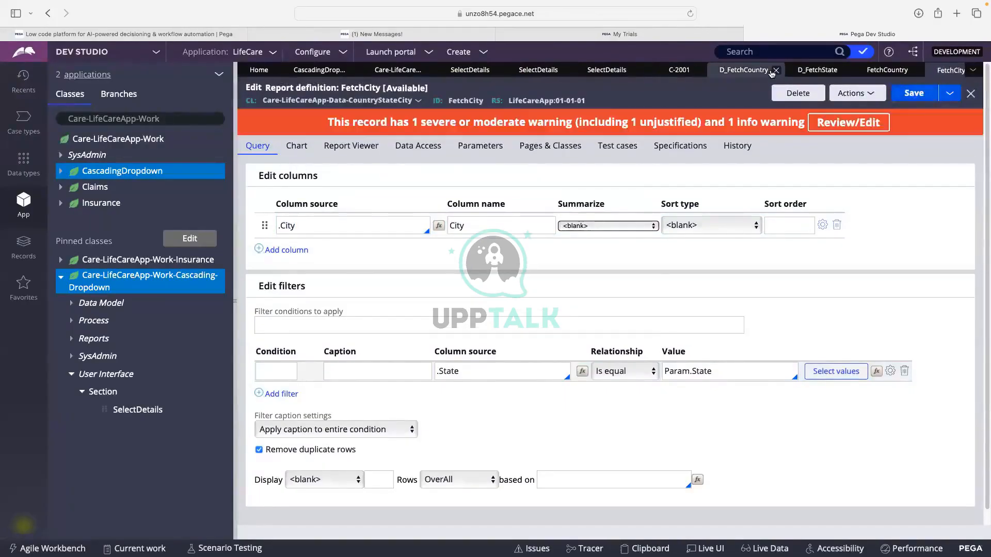
{"action": "left_click", "coordinate": [816, 71]}
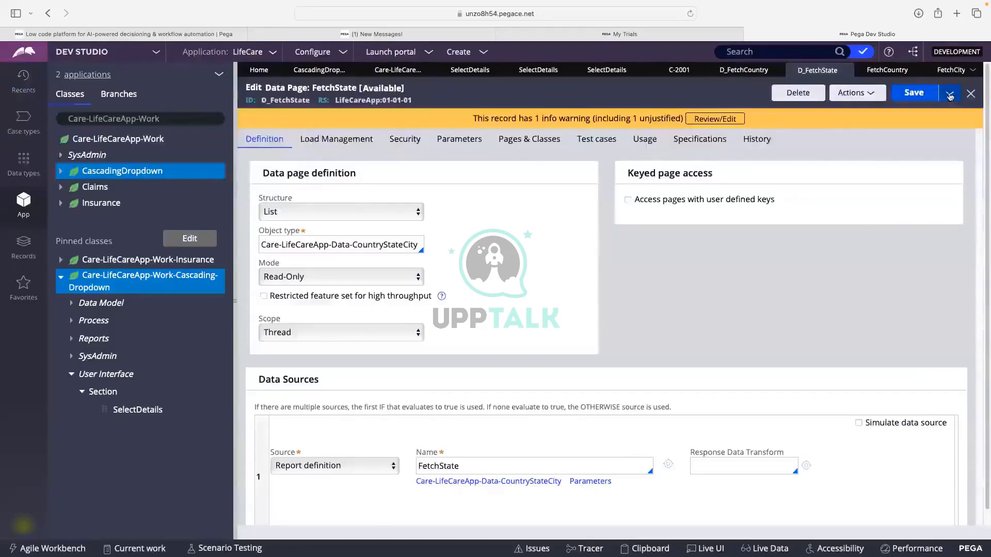
{"action": "left_click", "coordinate": [949, 94]}
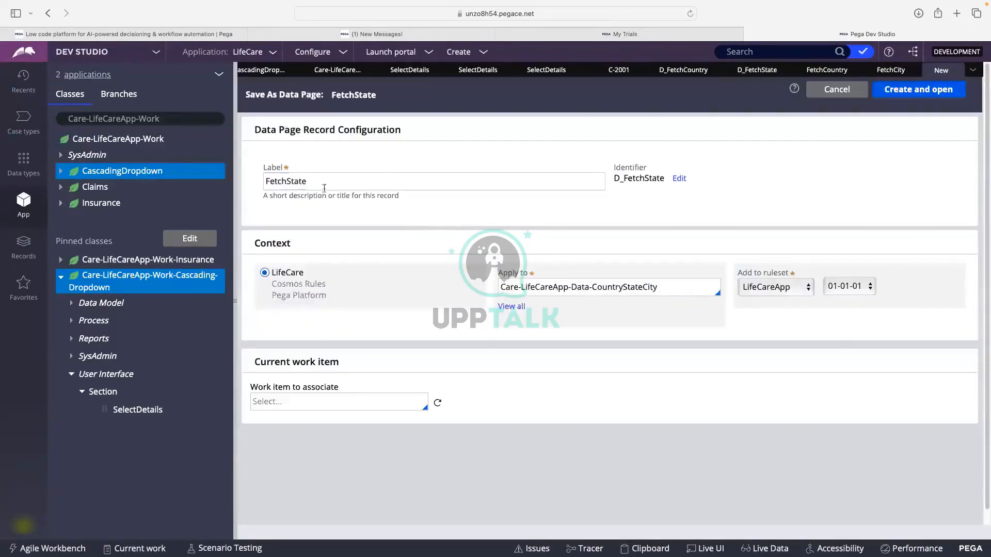
{"action": "left_click", "coordinate": [321, 185]}
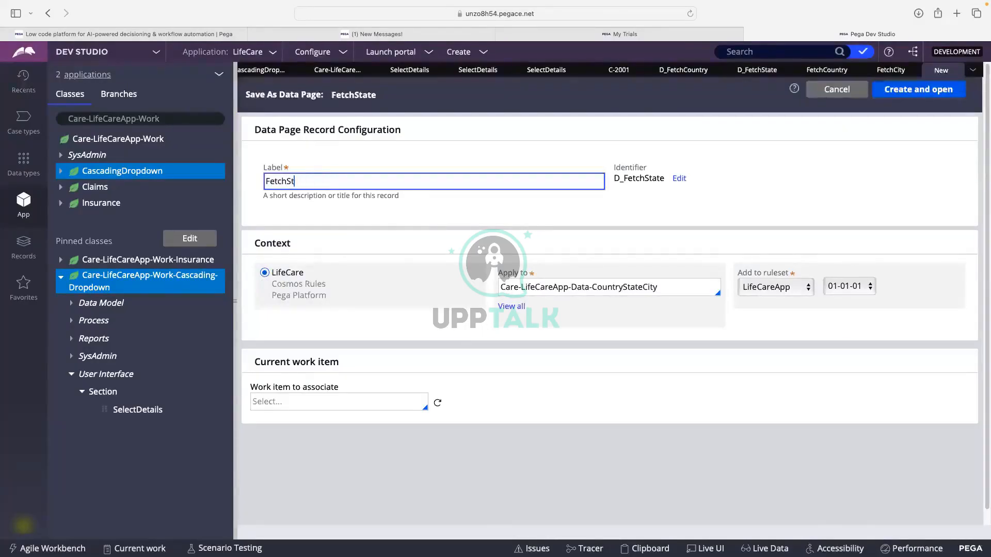
{"action": "type", "text": "City"}
{"action": "left_click", "coordinate": [610, 218]}
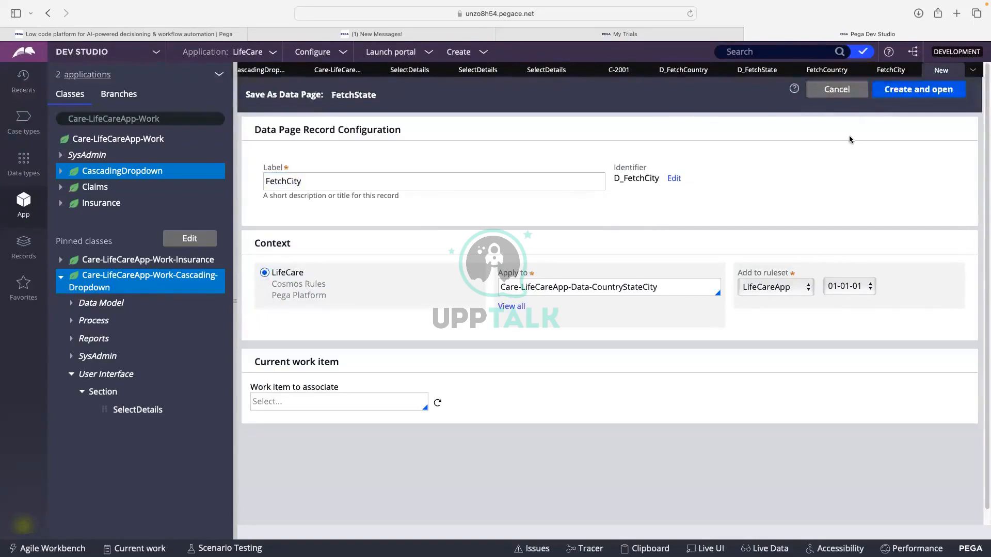
{"action": "left_click", "coordinate": [909, 93]}
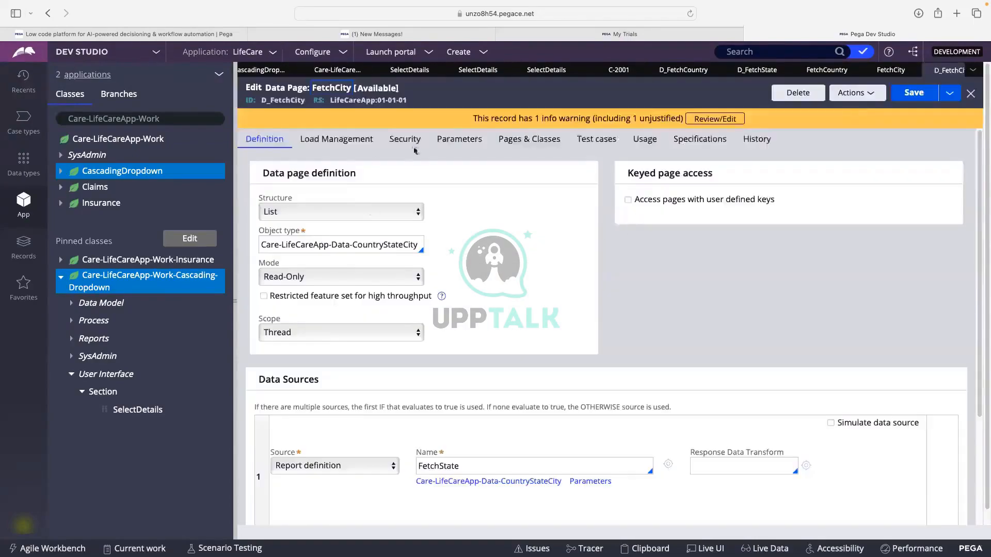
Rename the Country parameter of the FetchCity data page to State
{"action": "left_click", "coordinate": [459, 139]}
{"action": "double_click", "coordinate": [321, 249]}
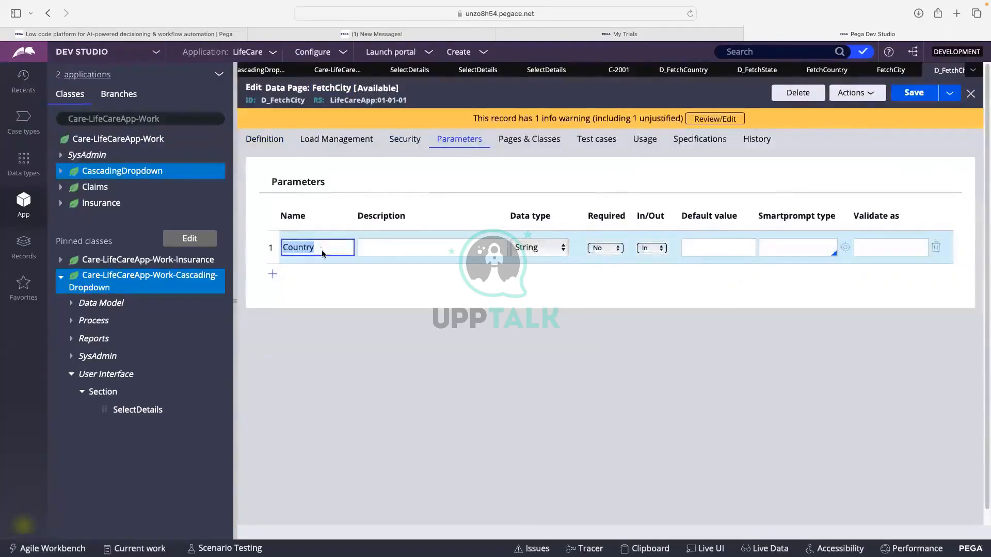
{"action": "type", "text": "State"}
Set the FetchCity data page's source report definition to FetchCity
{"action": "left_click", "coordinate": [265, 139]}
{"action": "left_click", "coordinate": [496, 466]}
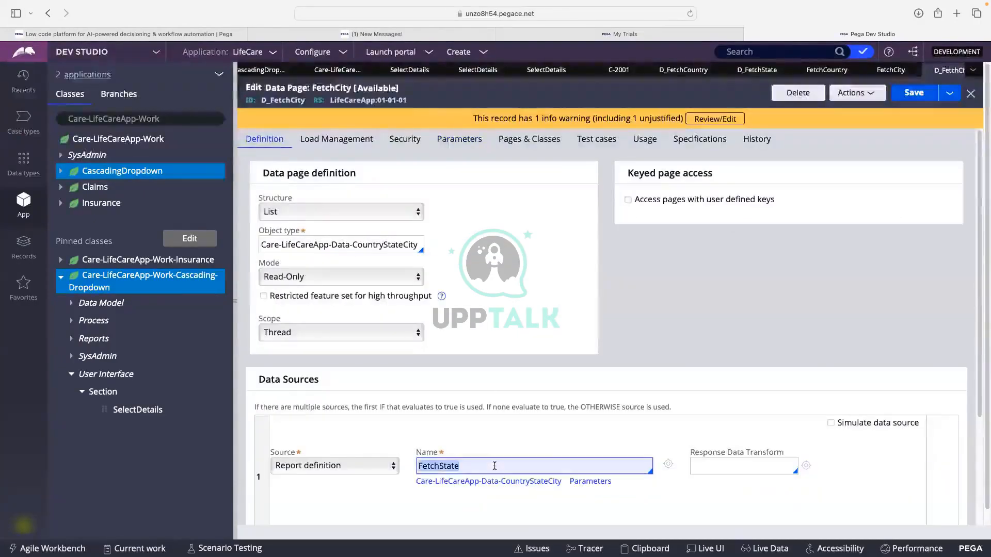
{"action": "key", "text": "BackSpace"}
{"action": "key", "text": "BackSpace"}
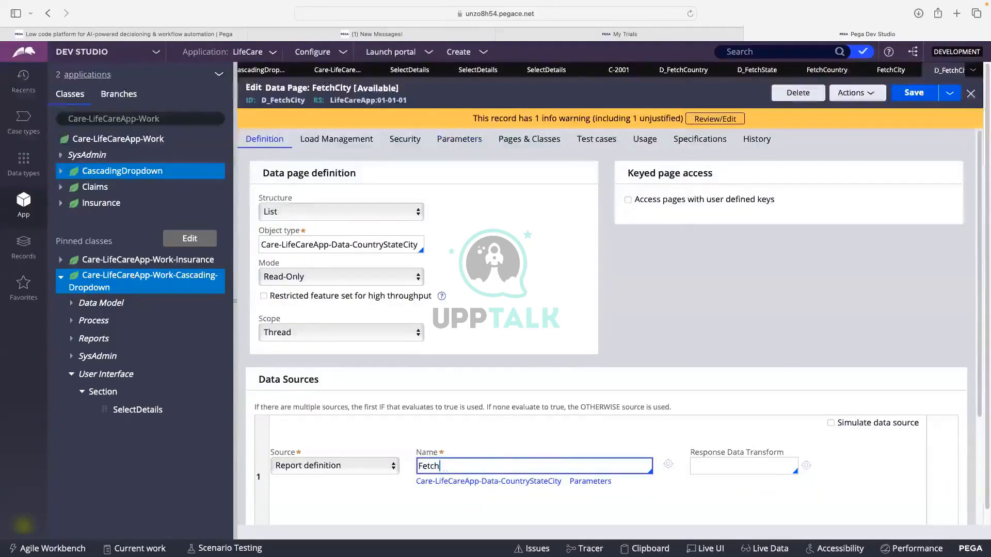
{"action": "type", "text": "City"}
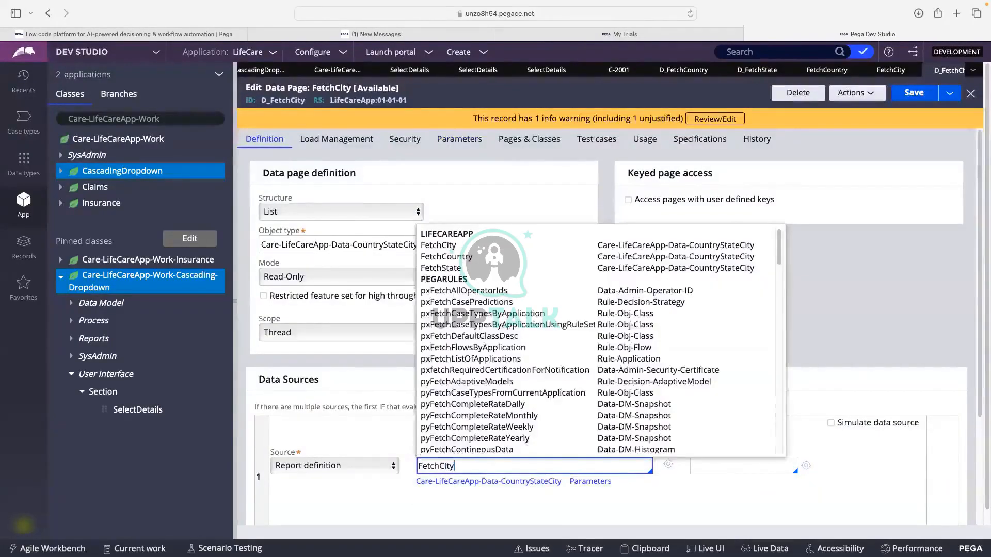
{"action": "left_click", "coordinate": [493, 492]}
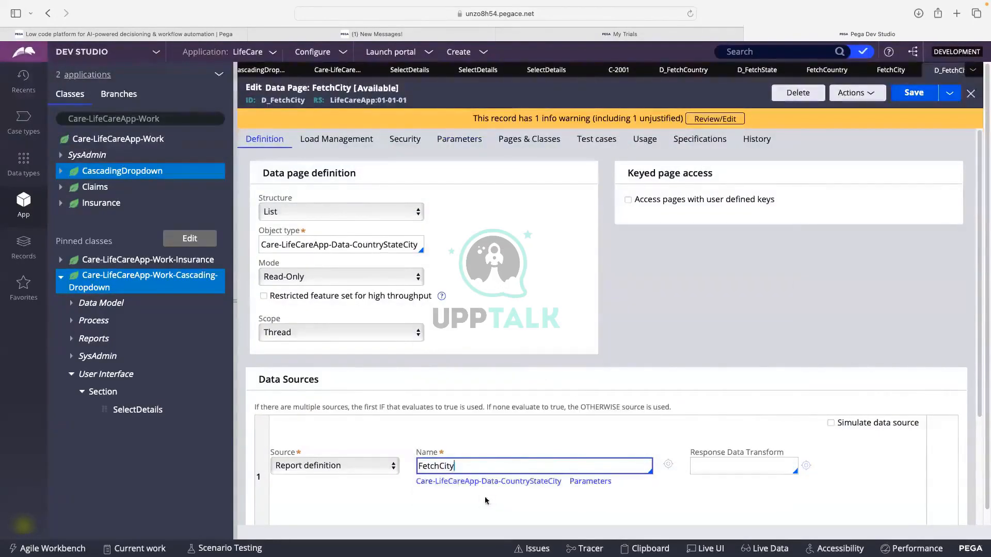
Pass Param.State as the State parameter of the FetchCity source and save the data page
{"action": "scroll", "coordinate": [540, 431], "scroll_direction": "down", "scroll_amount": 2}
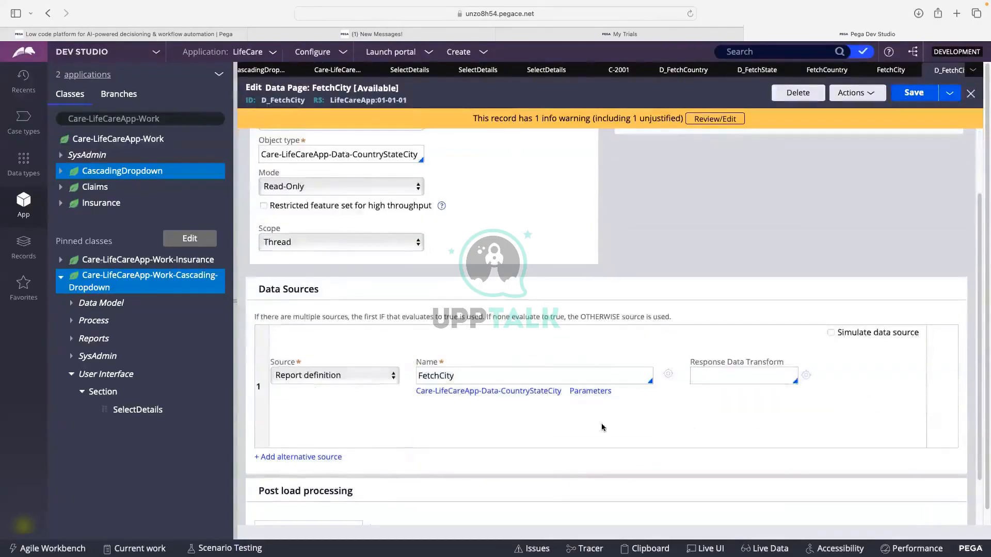
{"action": "left_click", "coordinate": [606, 391]}
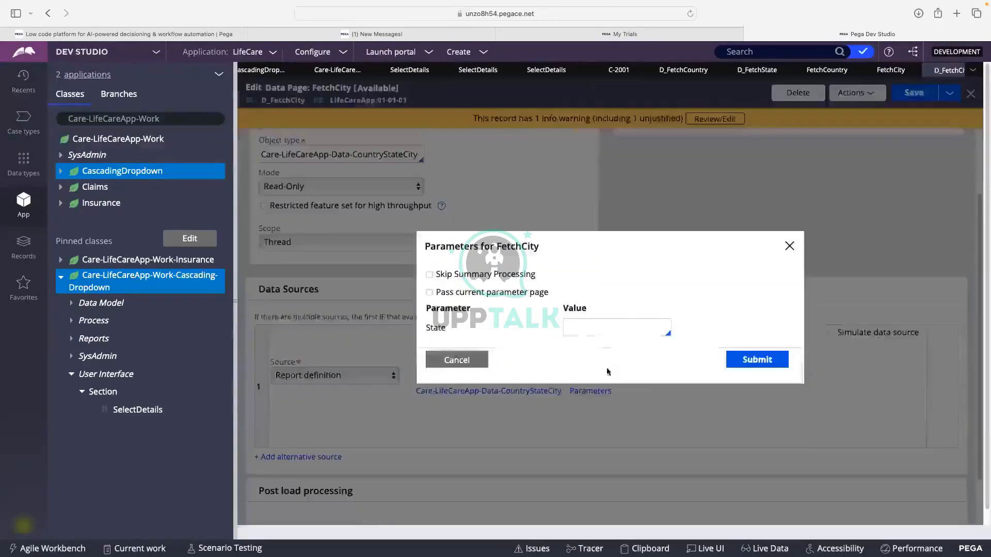
{"action": "left_click", "coordinate": [586, 327]}
{"action": "type", "text": "Para"}
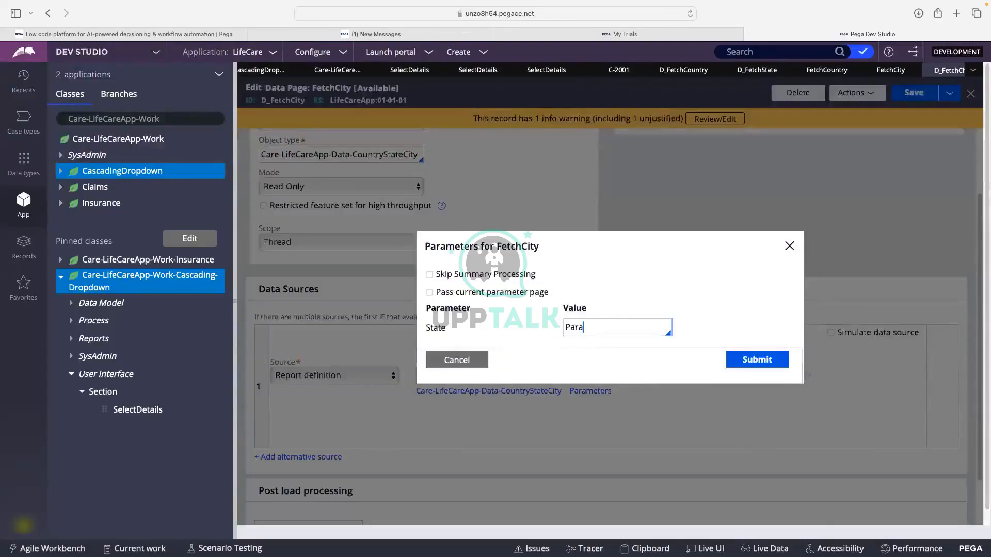
{"action": "type", "text": "m.State"}
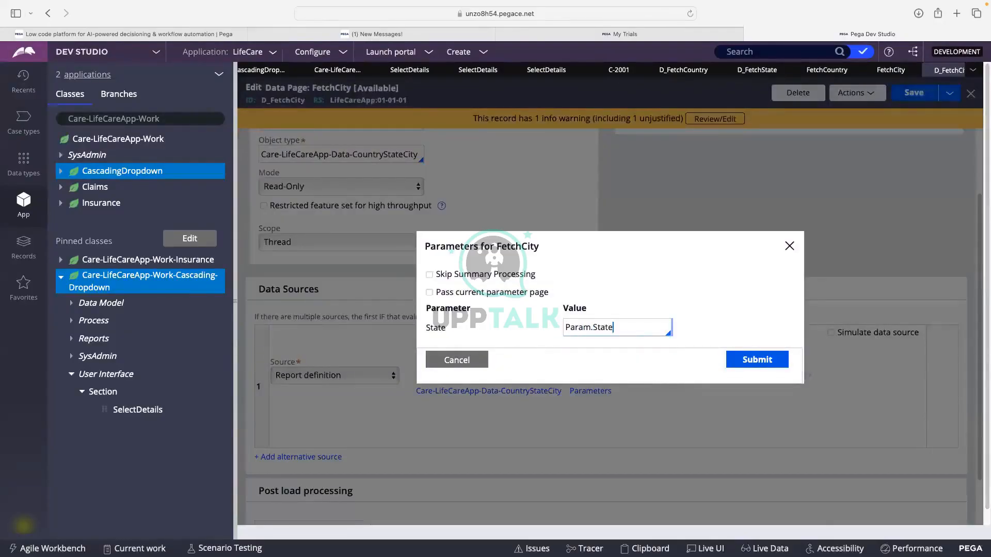
{"action": "left_click", "coordinate": [757, 359]}
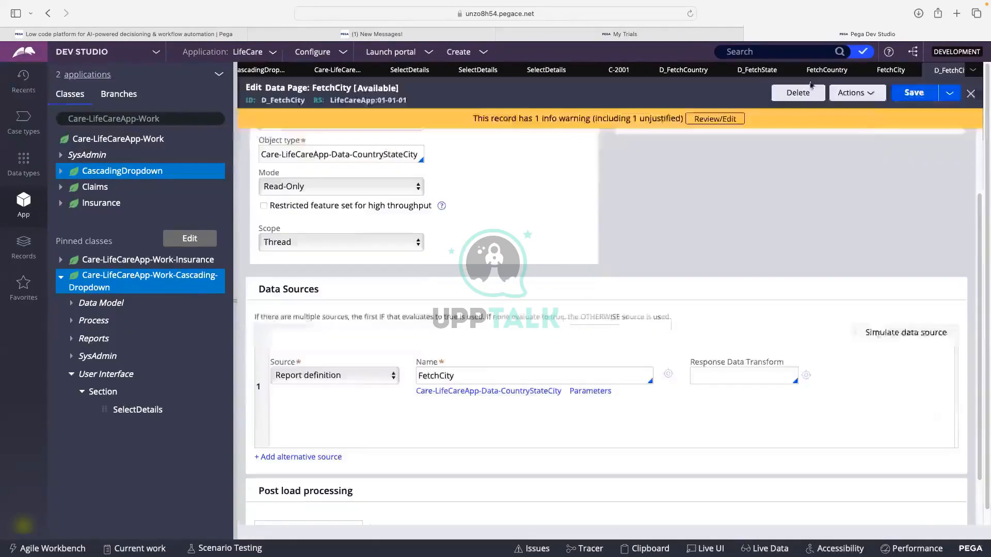
{"action": "left_click", "coordinate": [915, 93]}
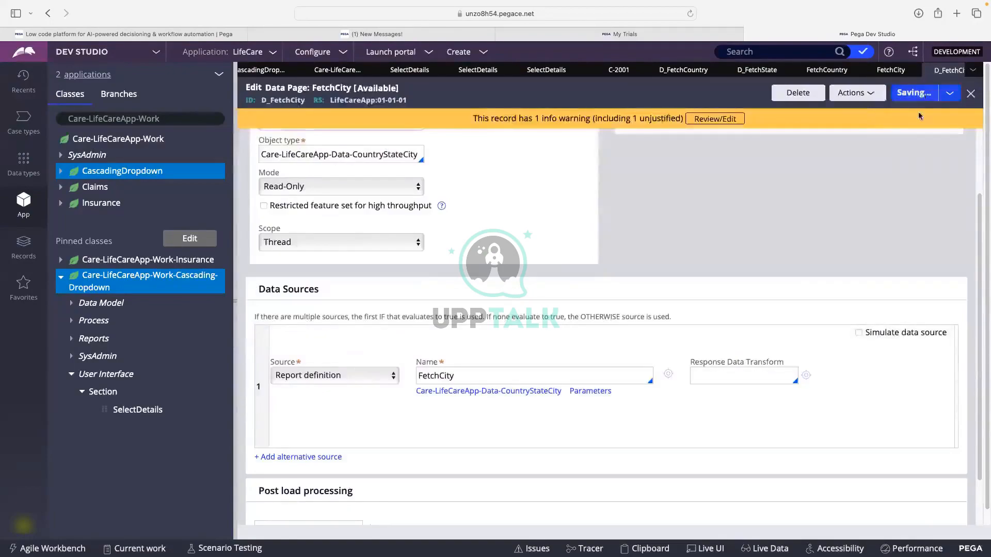
Open the FetchCity report definition from the data page, save it, and close the FetchCountry report definition
{"action": "left_click", "coordinate": [668, 374]}
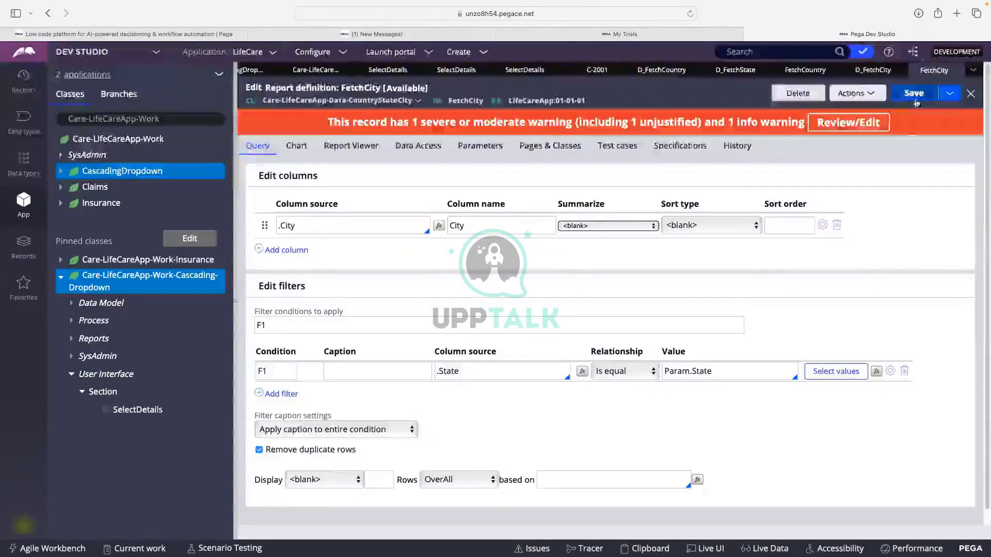
{"action": "left_click", "coordinate": [914, 93]}
{"action": "left_click", "coordinate": [833, 71]}
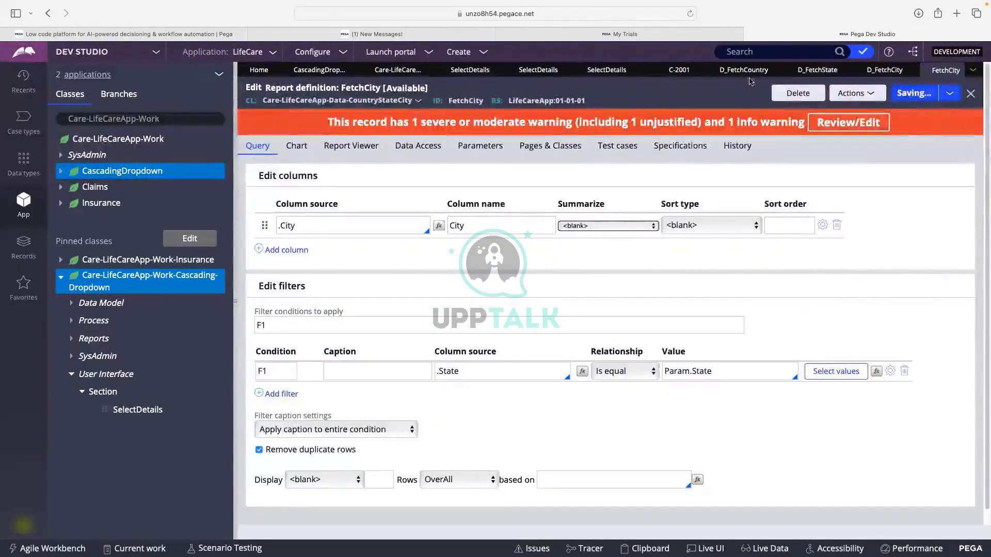
Change the City field's control in the SelectDetails section from text input to Dropdown
{"action": "left_click", "coordinate": [606, 70]}
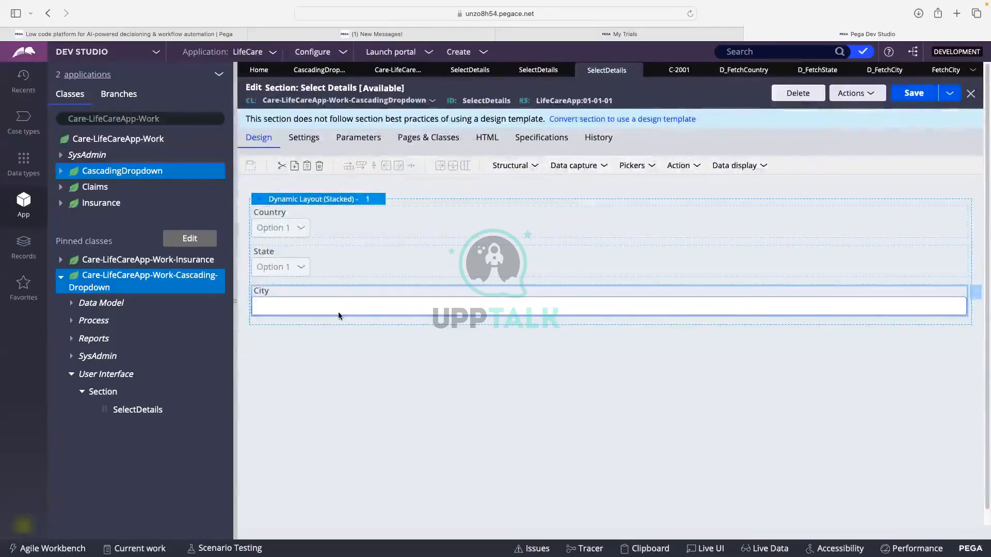
{"action": "double_click", "coordinate": [338, 312]}
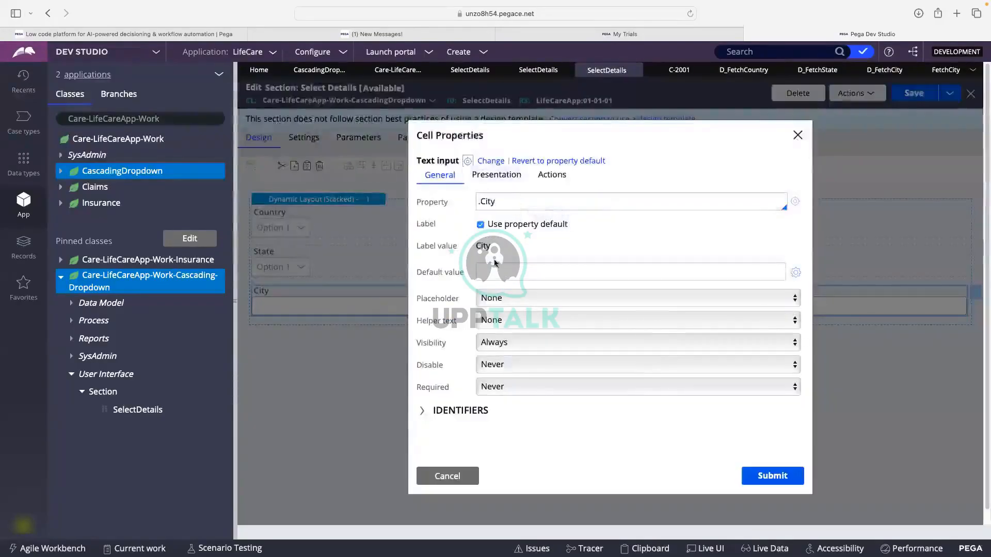
{"action": "left_click", "coordinate": [490, 162]}
{"action": "left_click", "coordinate": [623, 236]}
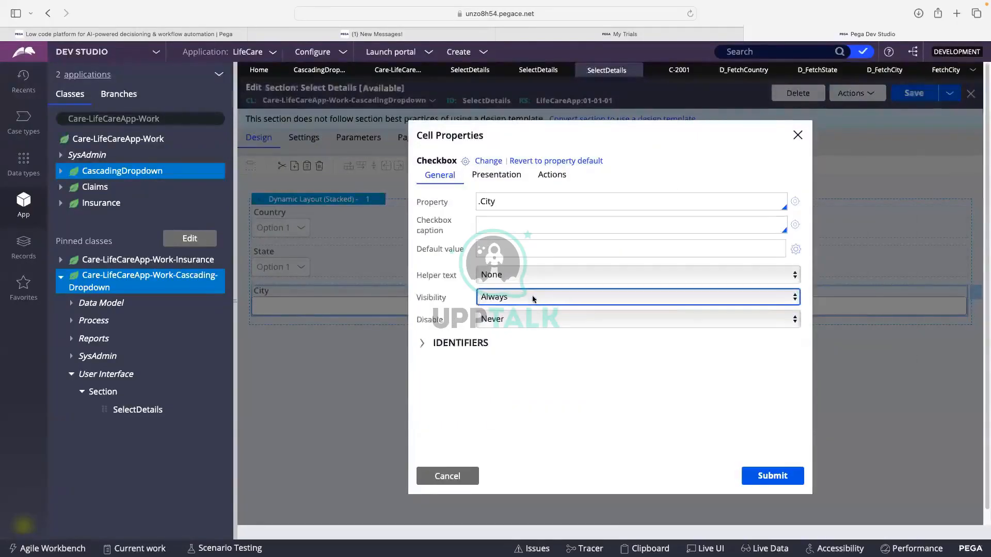
{"action": "left_click", "coordinate": [488, 161]}
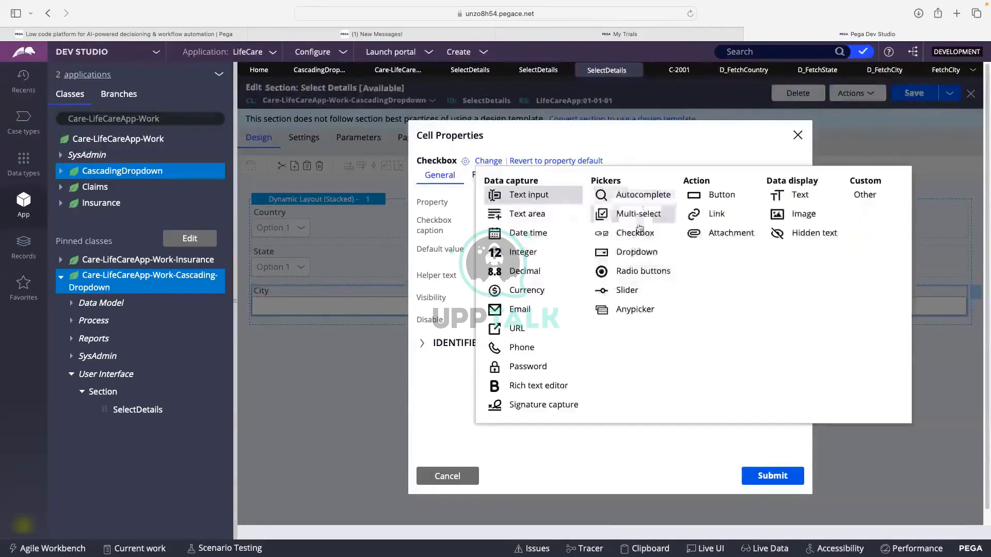
{"action": "left_click", "coordinate": [636, 252]}
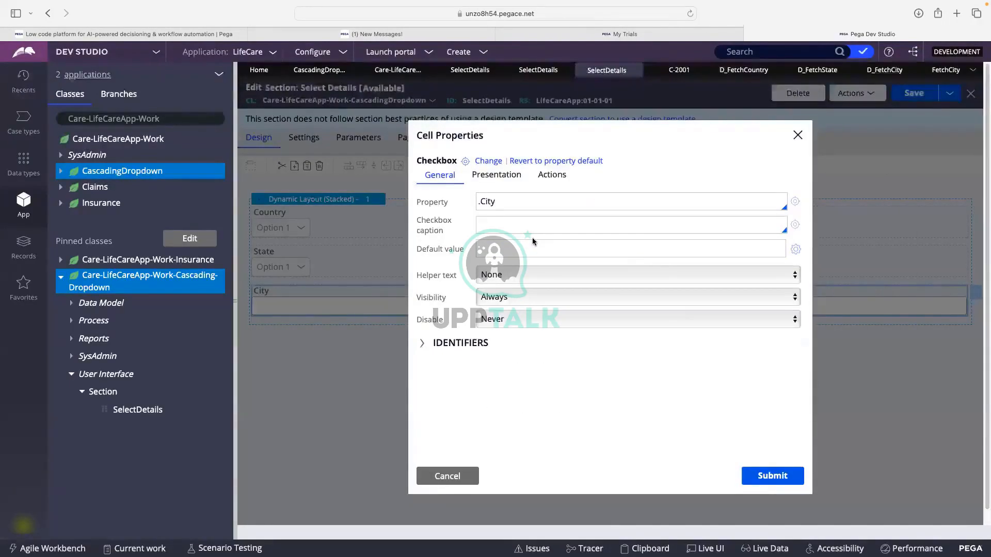
Set the City dropdown's list source type to Data page and use D_FetchCity
{"action": "scroll", "coordinate": [524, 387], "scroll_direction": "down", "scroll_amount": 3}
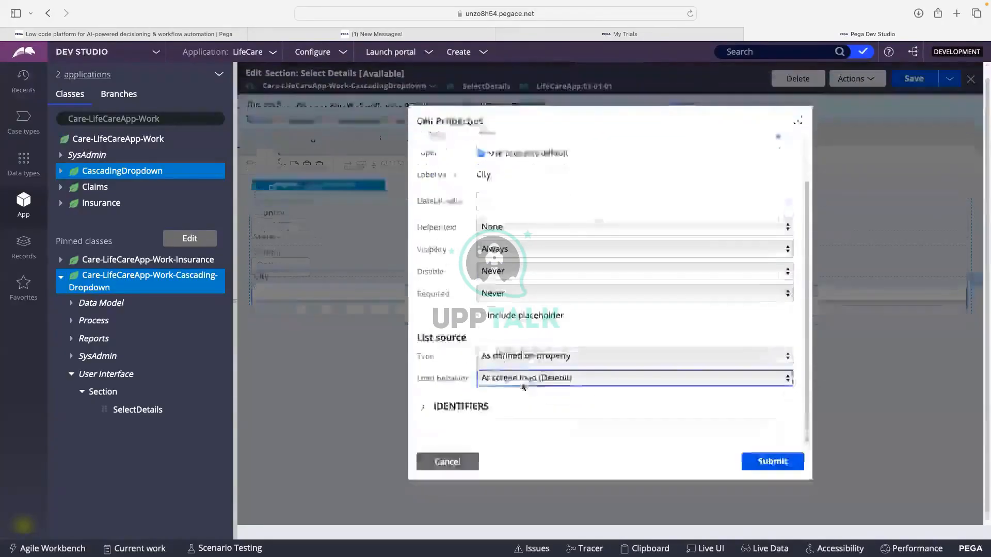
{"action": "left_click", "coordinate": [518, 356]}
{"action": "left_click", "coordinate": [519, 367]}
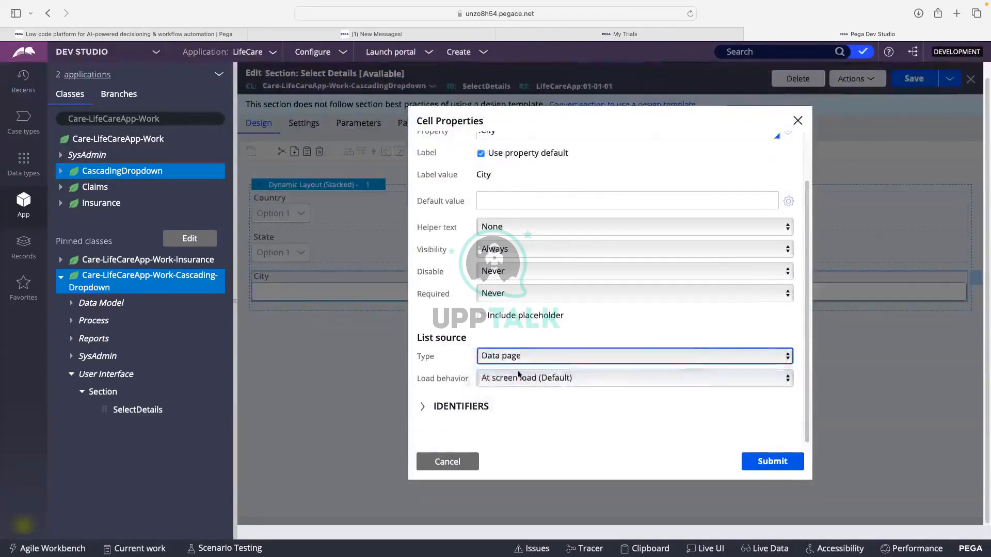
{"action": "left_click", "coordinate": [520, 373]}
{"action": "type", "text": "D_FetchCi"}
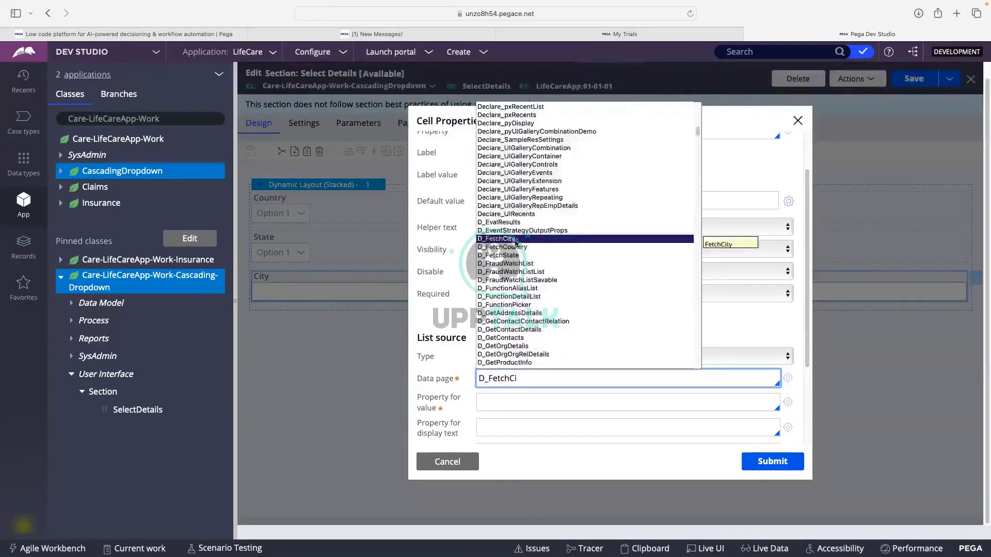
{"action": "left_click", "coordinate": [514, 239]}
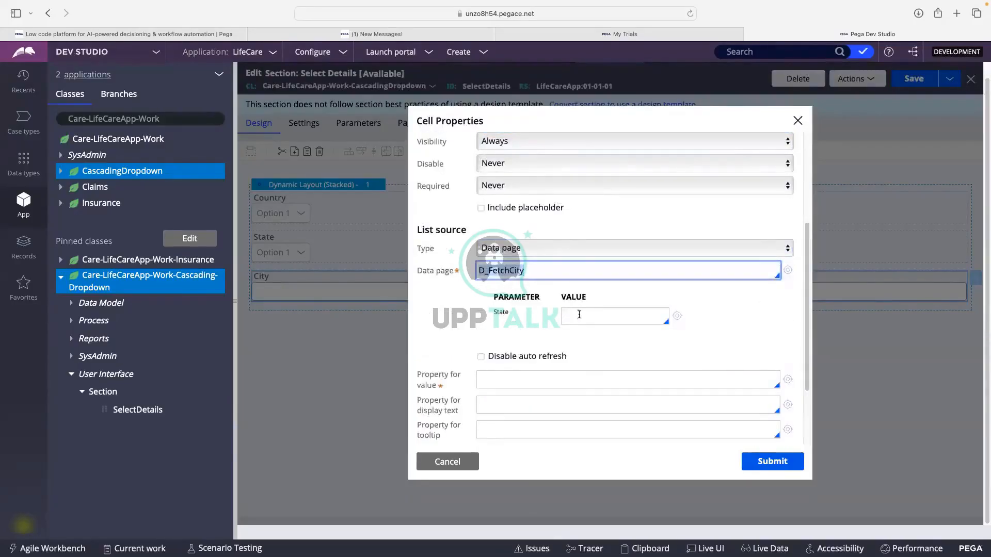
Set the State parameter value of the City dropdown's data page to .State
{"action": "left_click", "coordinate": [579, 314]}
{"action": "type", "text": "."}
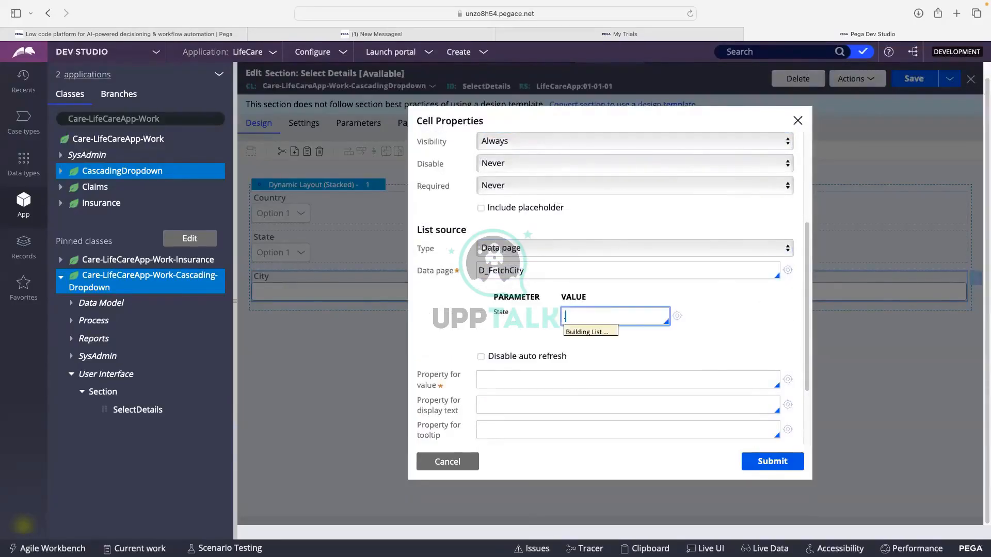
{"action": "type", "text": "State"}
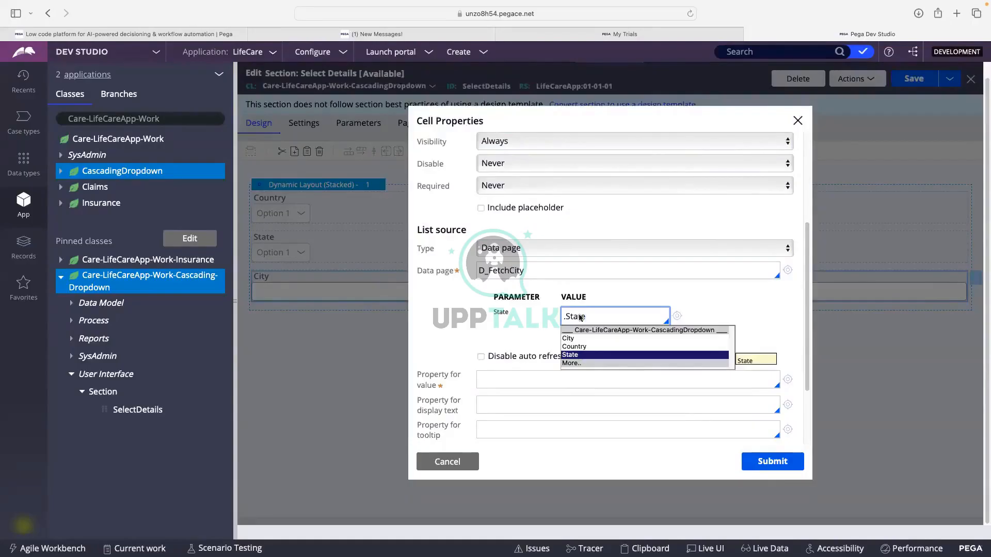
{"action": "left_click", "coordinate": [575, 357]}
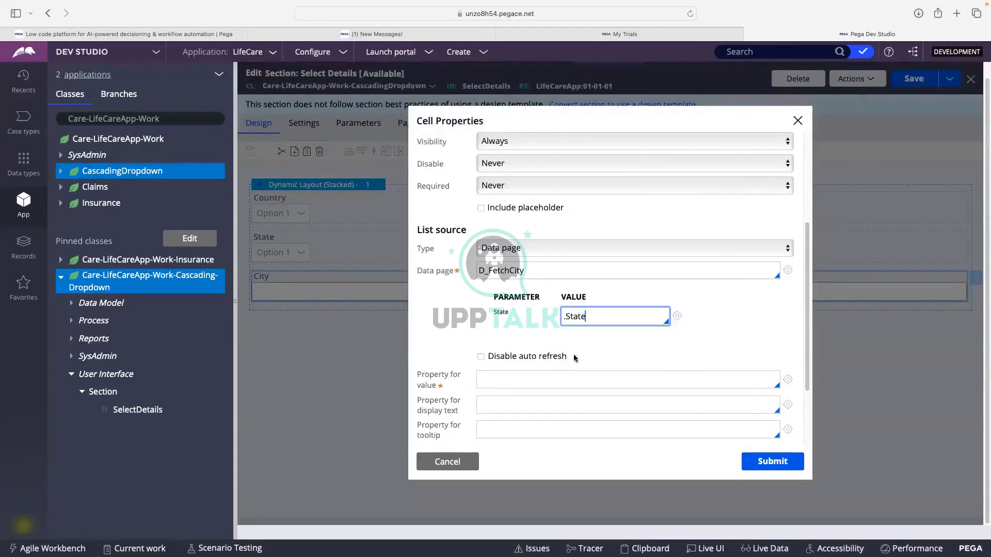
Choose City as the City dropdown's property for value, submit the cell properties, and save the SelectDetails section
{"action": "left_click", "coordinate": [481, 381]}
{"action": "type", "text": "."}
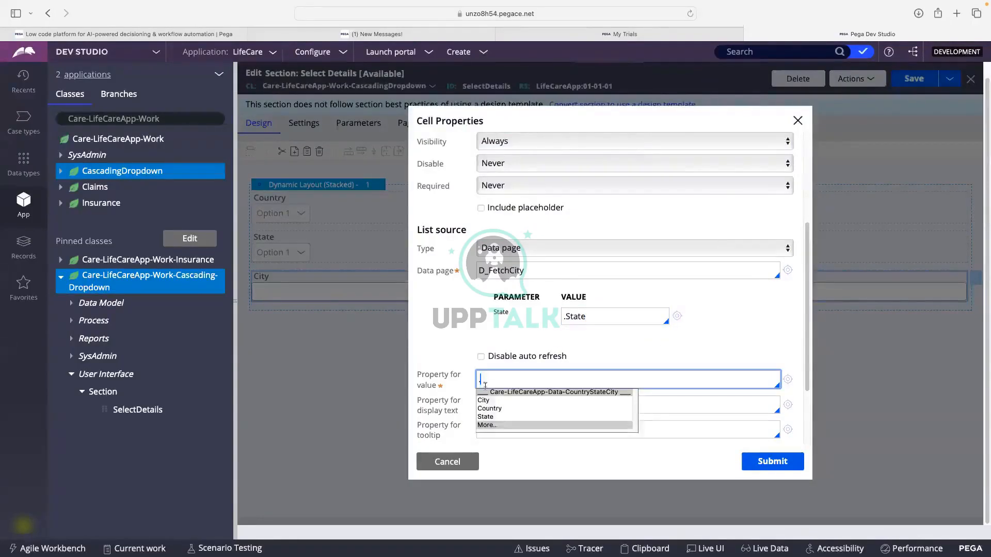
{"action": "left_click", "coordinate": [485, 400]}
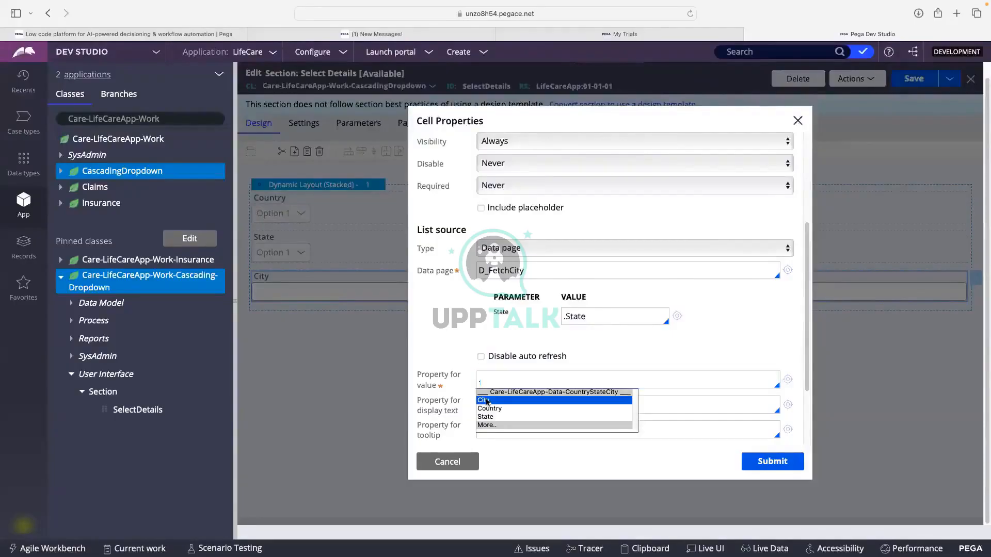
{"action": "left_click", "coordinate": [751, 468]}
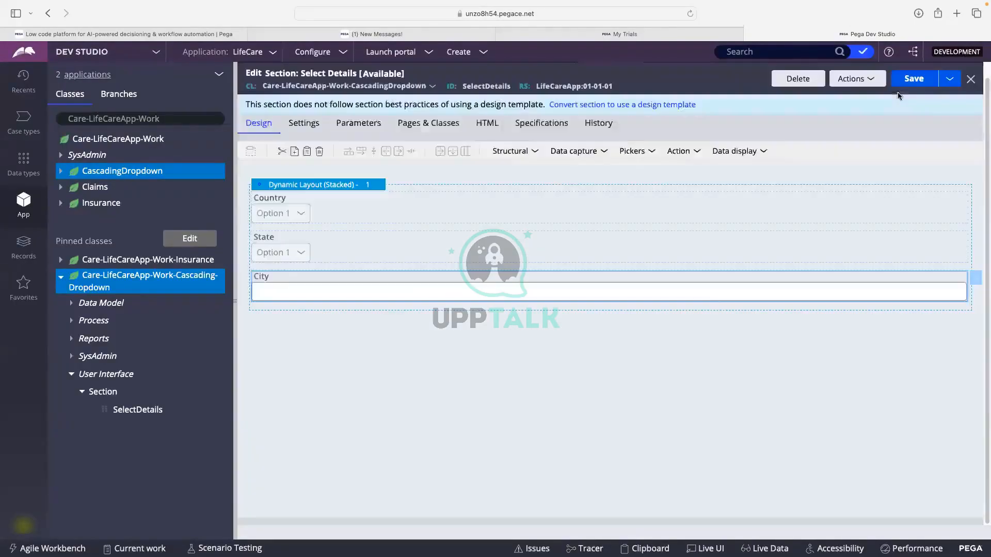
{"action": "left_click", "coordinate": [907, 80]}
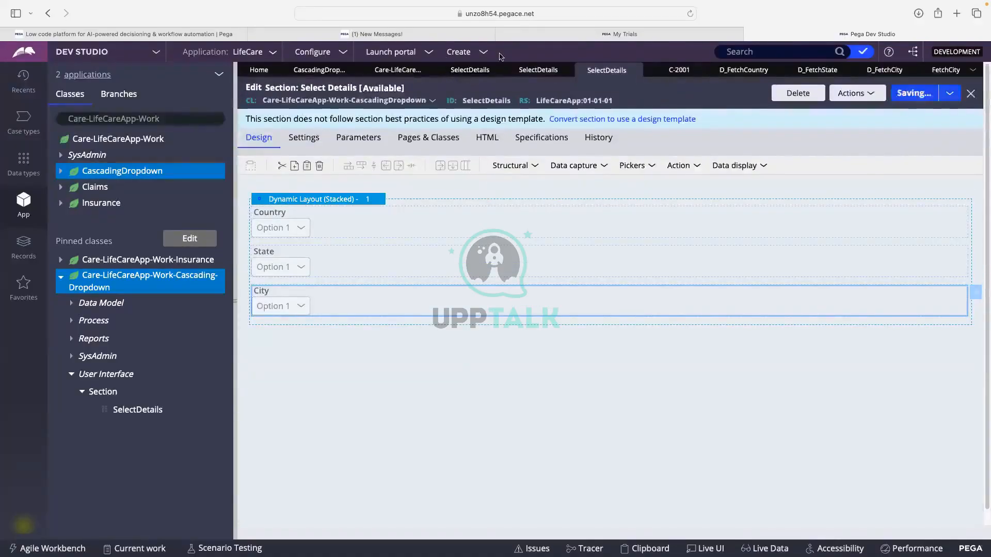
Refresh the open CascadingDropdown case, discarding its unsaved changes, to load the updated section
{"action": "left_click", "coordinate": [679, 71]}
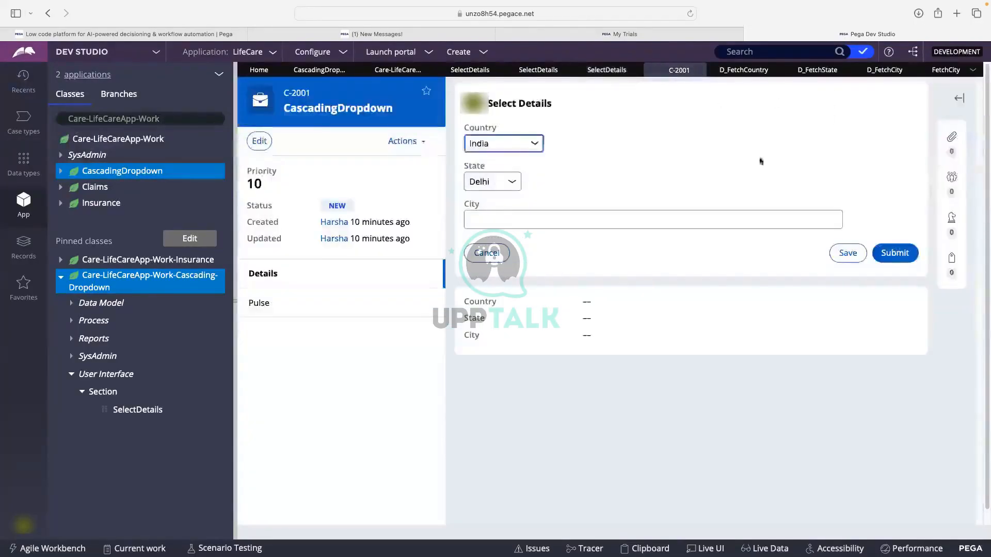
{"action": "left_click", "coordinate": [408, 142]}
{"action": "left_click", "coordinate": [366, 257]}
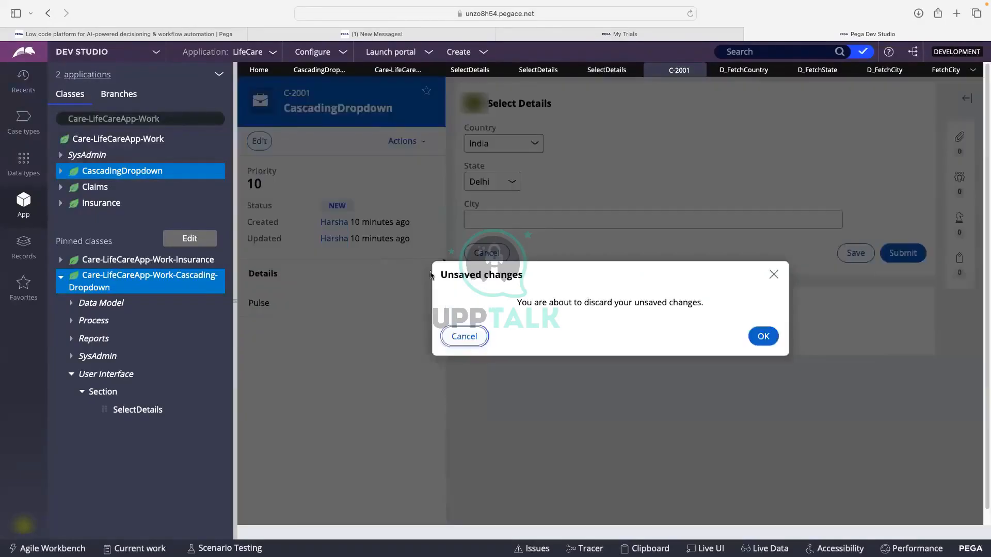
{"action": "left_click", "coordinate": [760, 335]}
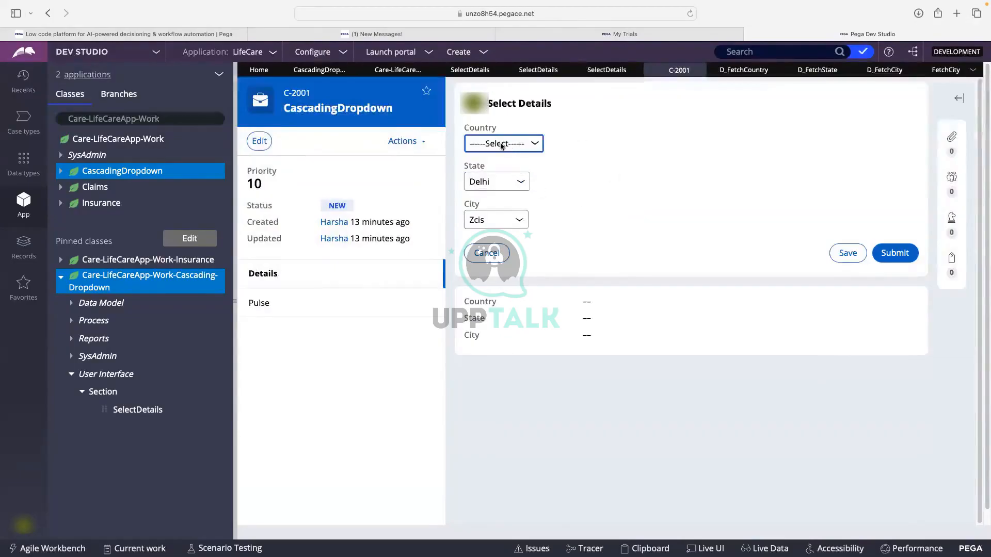
Select India as the Country and Mumbai as the State, and check the available City options
{"action": "left_click", "coordinate": [502, 145]}
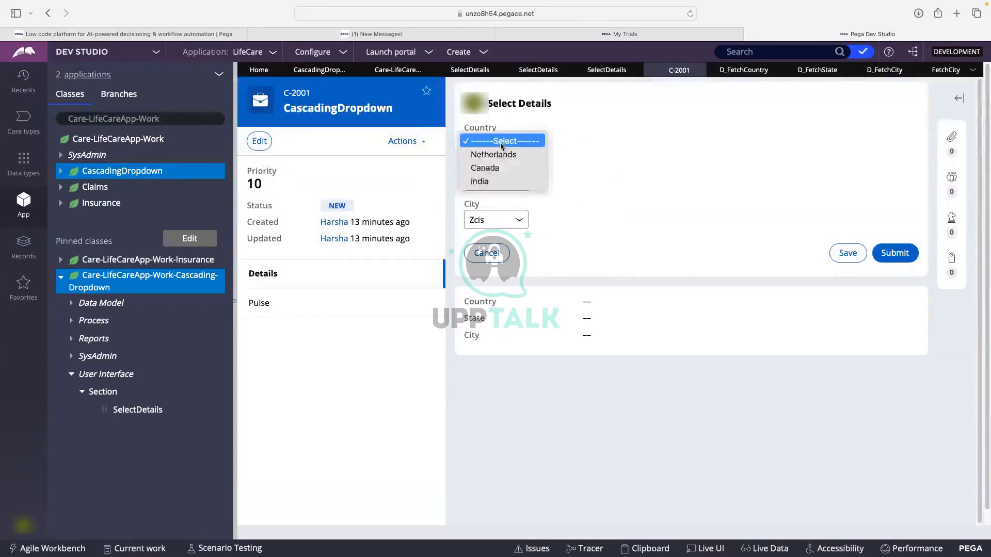
{"action": "left_click", "coordinate": [485, 181]}
{"action": "left_click", "coordinate": [502, 183]}
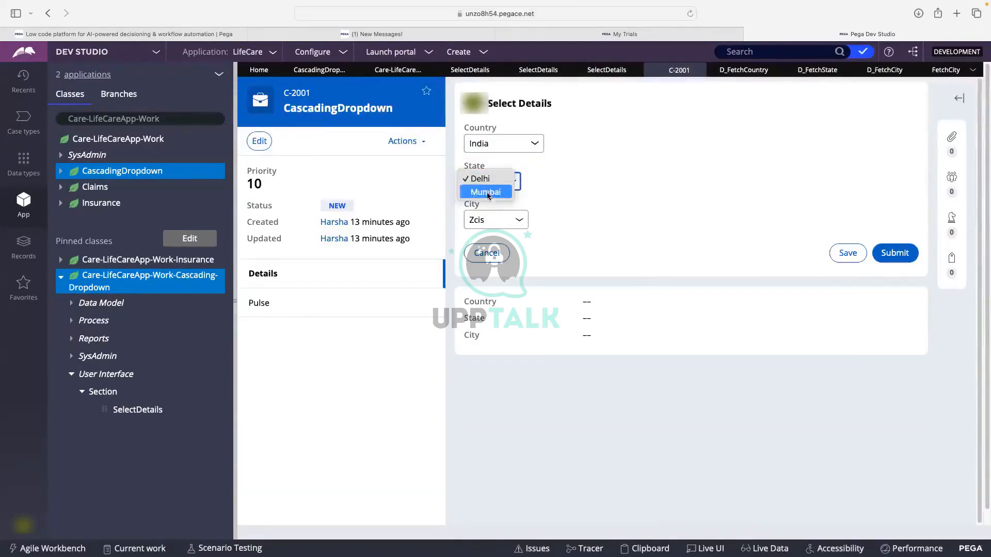
{"action": "left_click", "coordinate": [487, 192]}
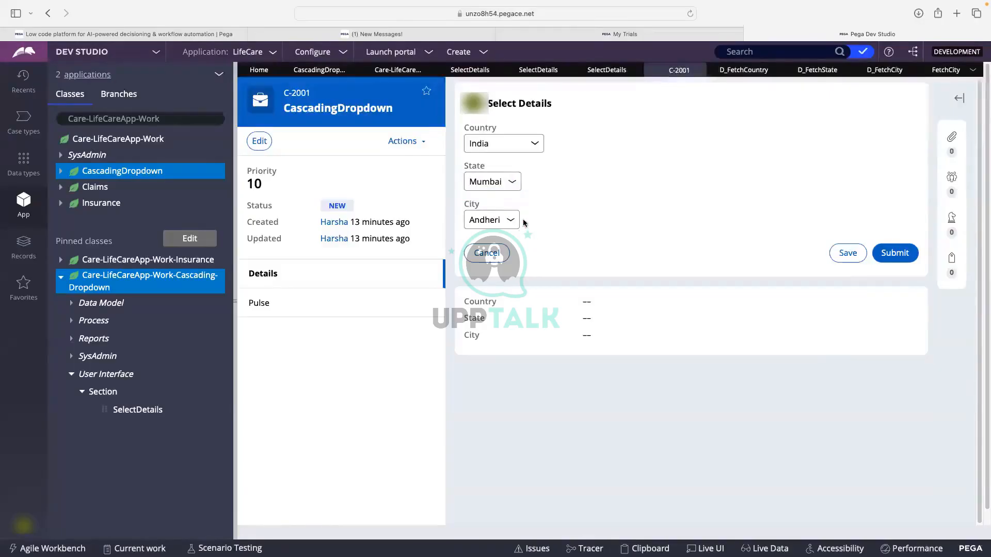
{"action": "left_click", "coordinate": [490, 221]}
{"action": "left_click", "coordinate": [597, 210]}
Switch the State to Delhi and check which City options are offered for it
{"action": "left_click", "coordinate": [491, 181]}
{"action": "left_click", "coordinate": [487, 167]}
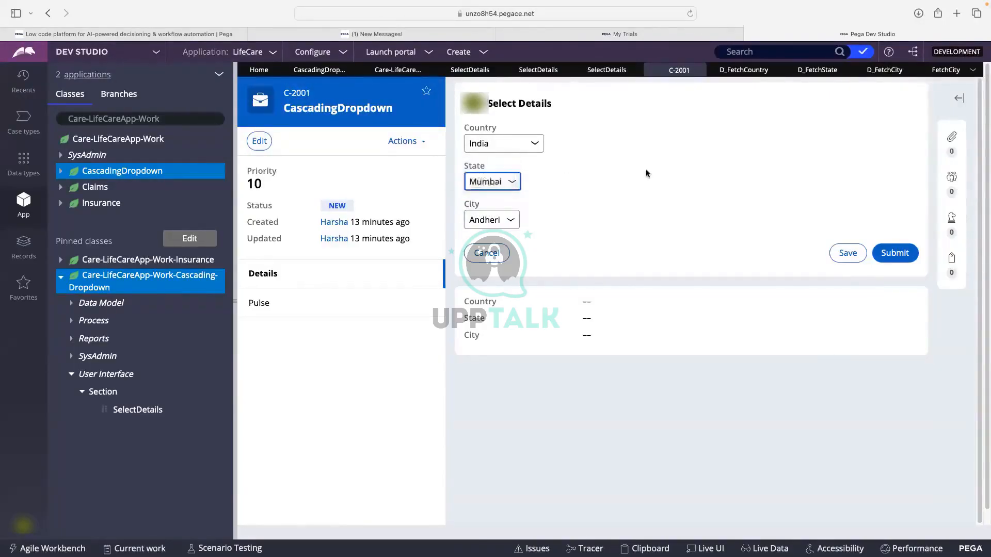
{"action": "left_click", "coordinate": [485, 219]}
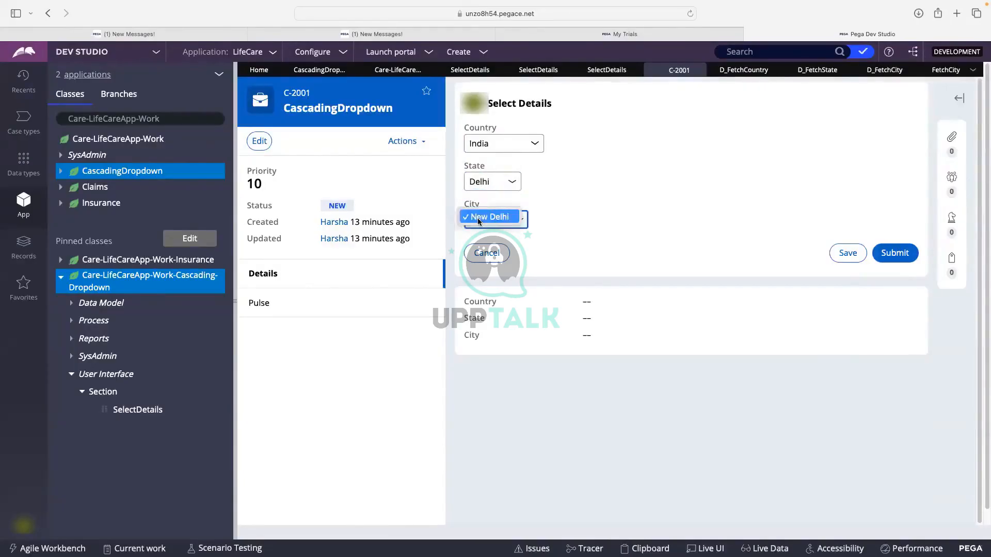
{"action": "left_click", "coordinate": [617, 206]}
Select Canada as the Country and Vancouver as the State, and check the City options offered
{"action": "left_click", "coordinate": [495, 144]}
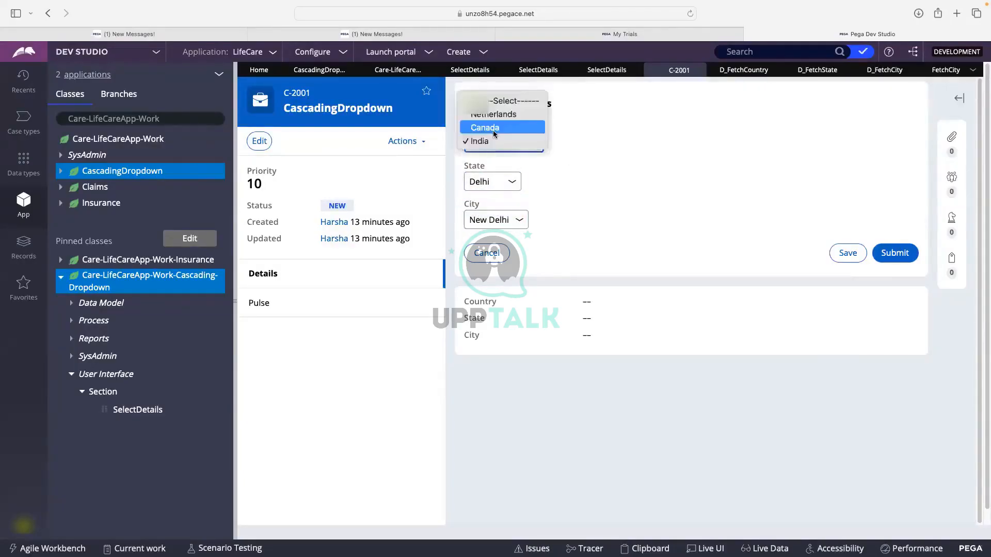
{"action": "left_click", "coordinate": [494, 130]}
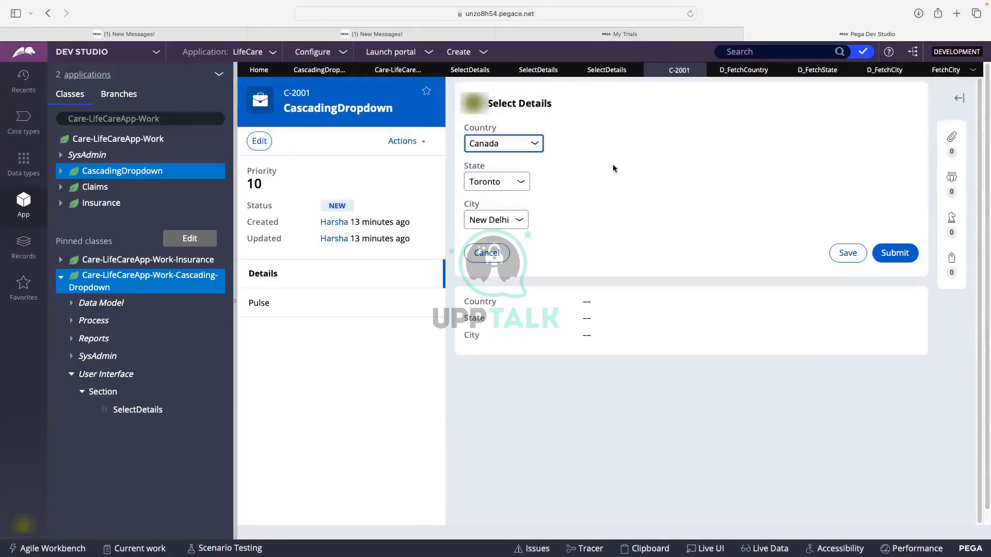
{"action": "left_click", "coordinate": [482, 182]}
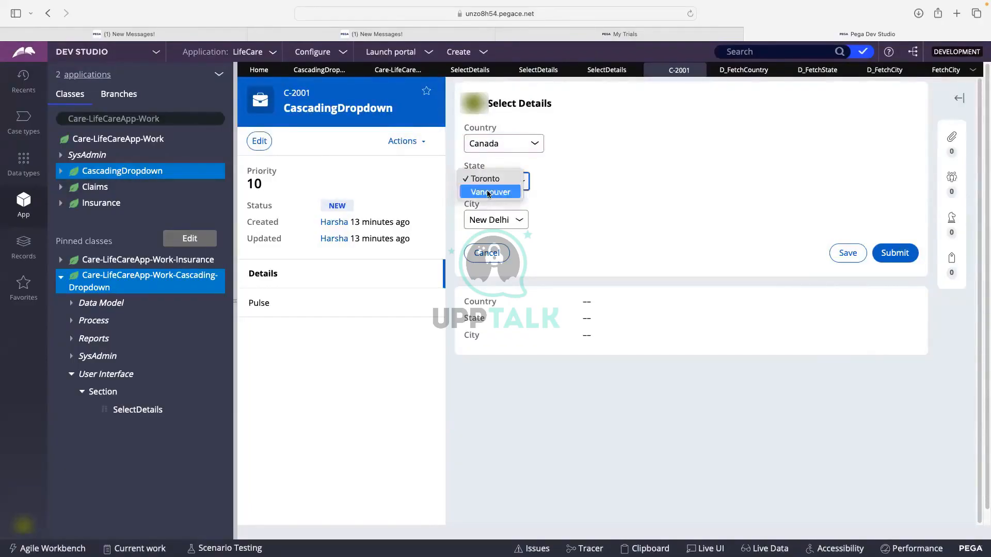
{"action": "left_click", "coordinate": [484, 192]}
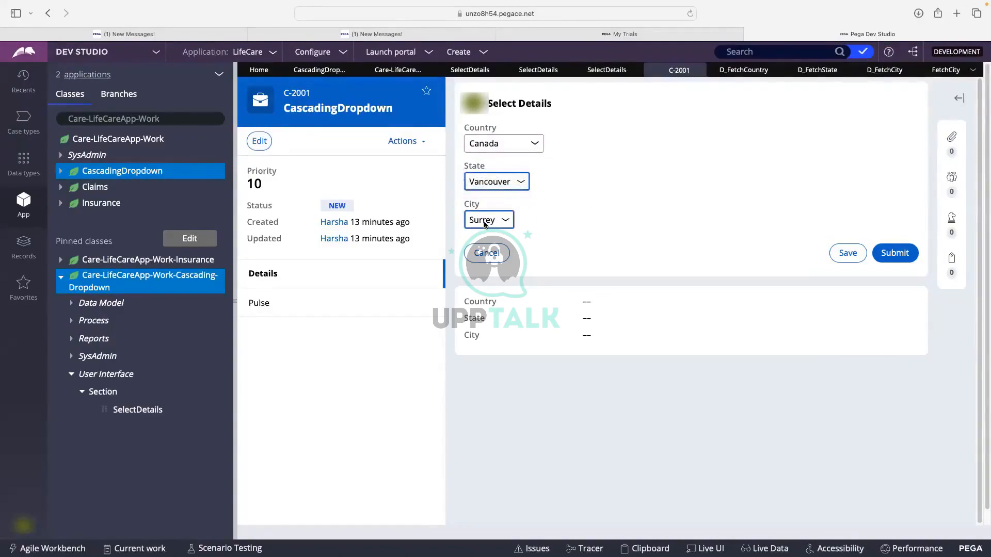
{"action": "left_click", "coordinate": [510, 220]}
{"action": "left_click", "coordinate": [528, 217]}
Switch the State to Toronto with Canada as the Country to test the City dropdown
{"action": "left_click", "coordinate": [498, 183]}
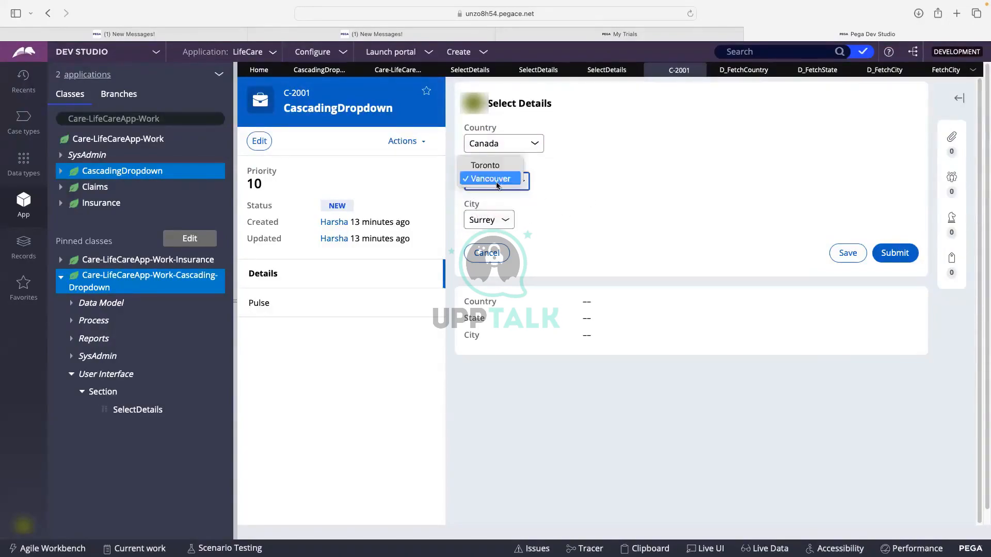
{"action": "left_click", "coordinate": [495, 165]}
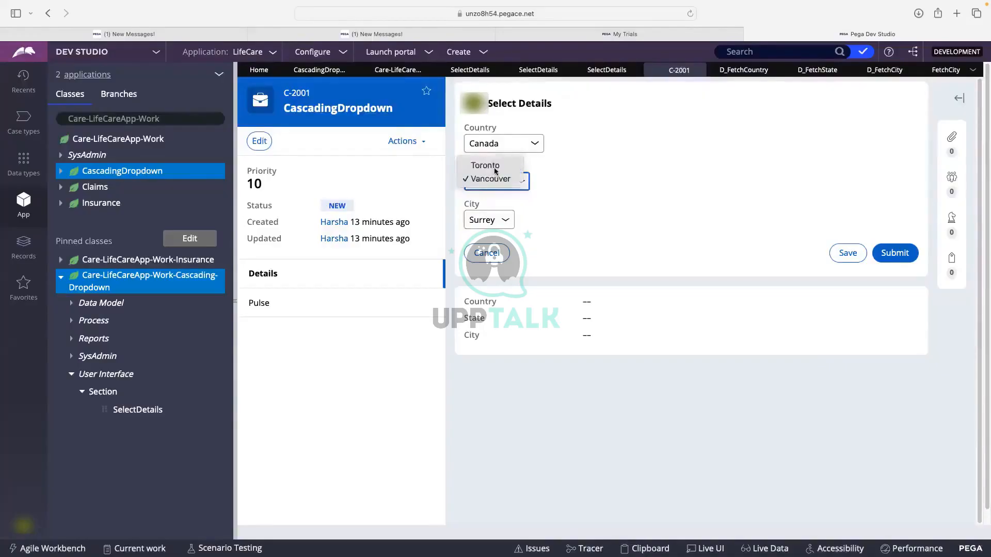